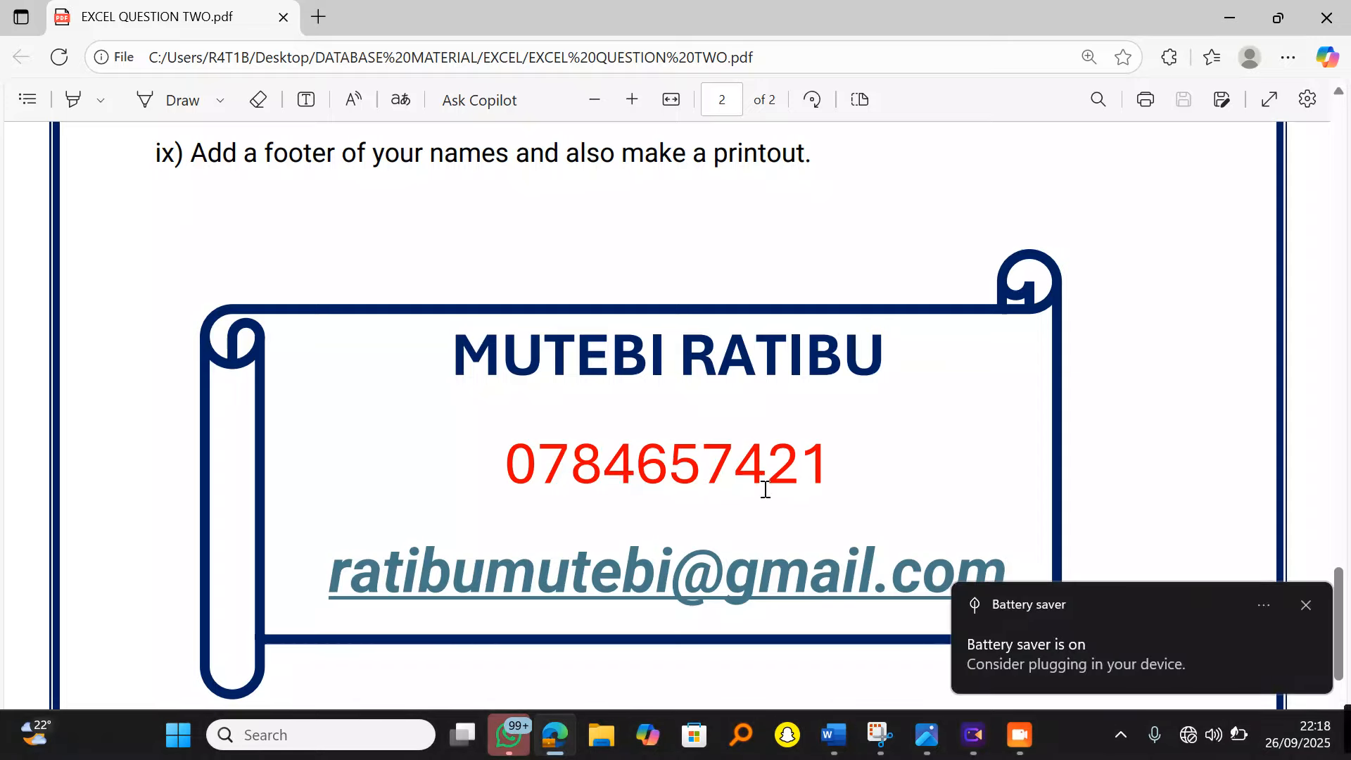
Step: Dismiss the battery-saver notice and scroll through the PDF's student marks table
left_click(1305, 606)
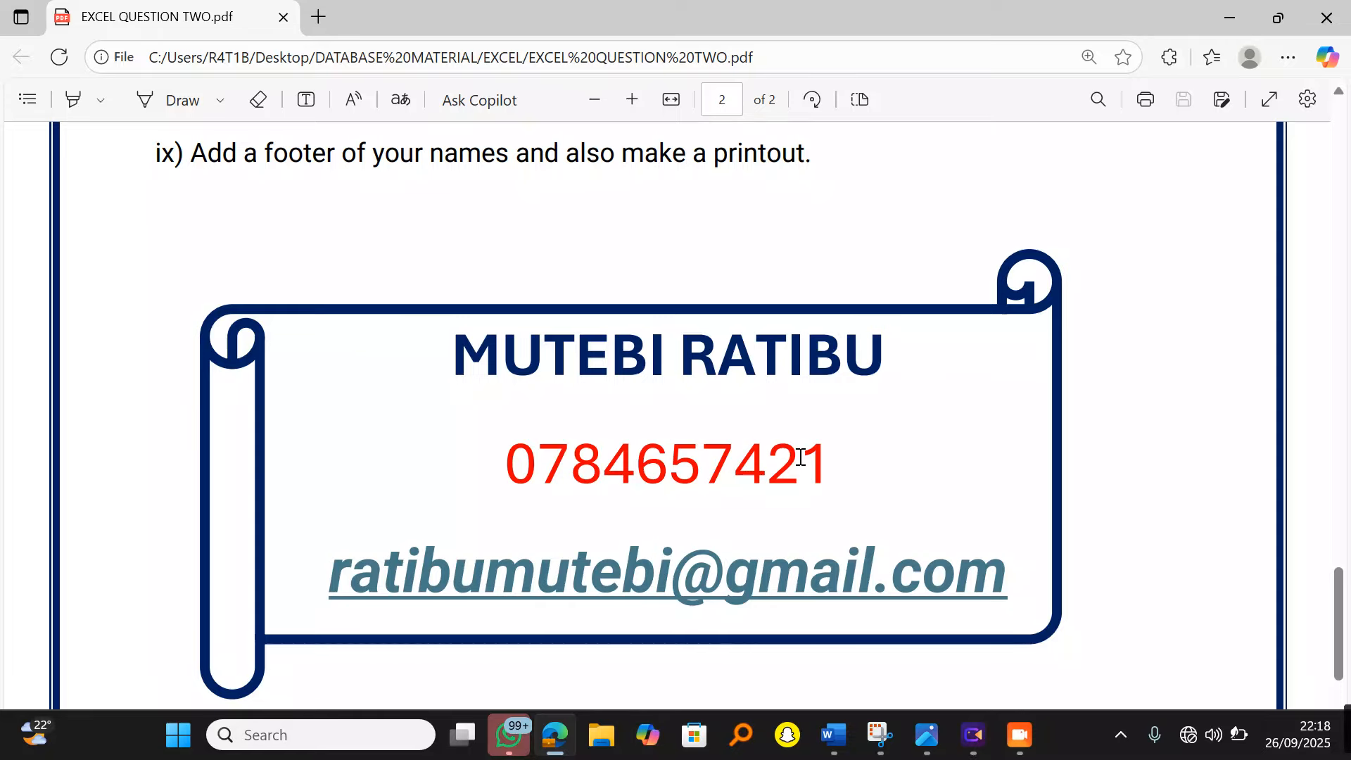
scroll(799, 456, "up", 6)
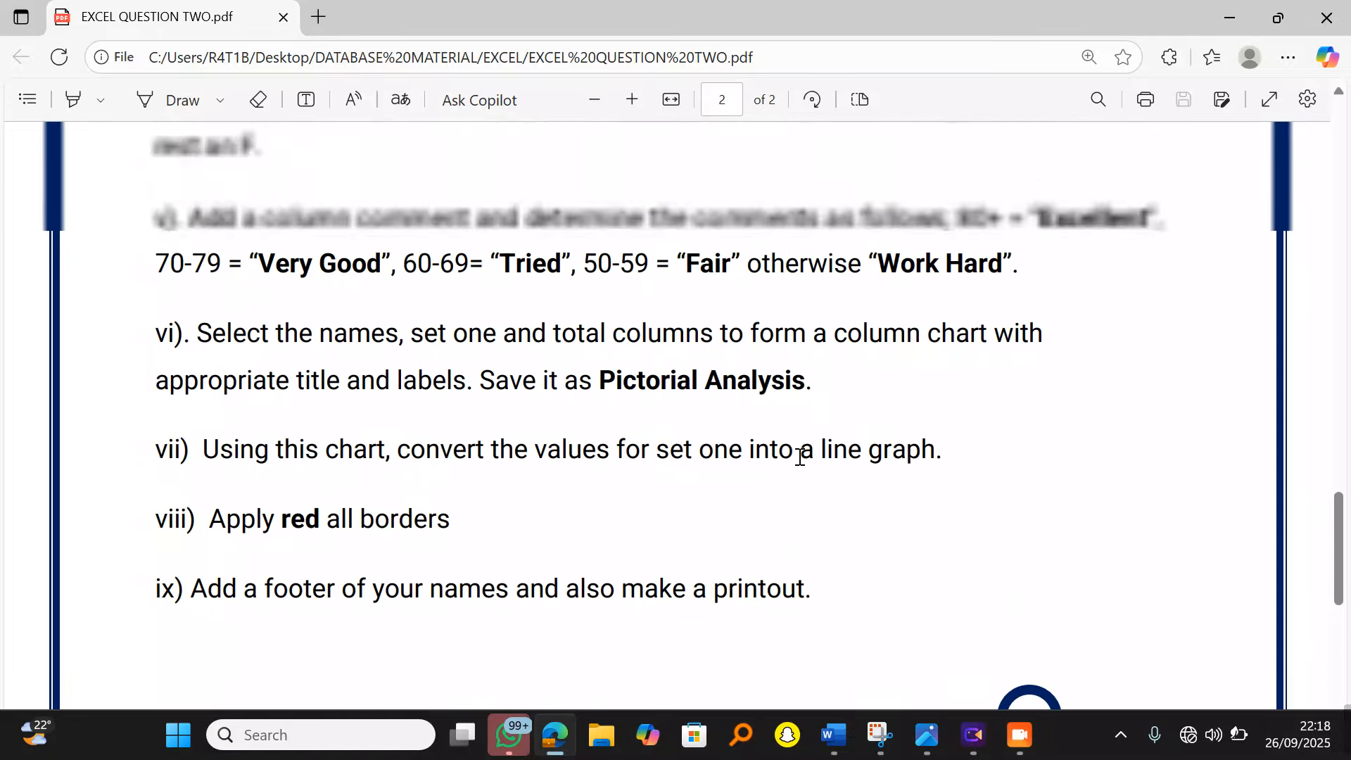
scroll(800, 457, "up", 5)
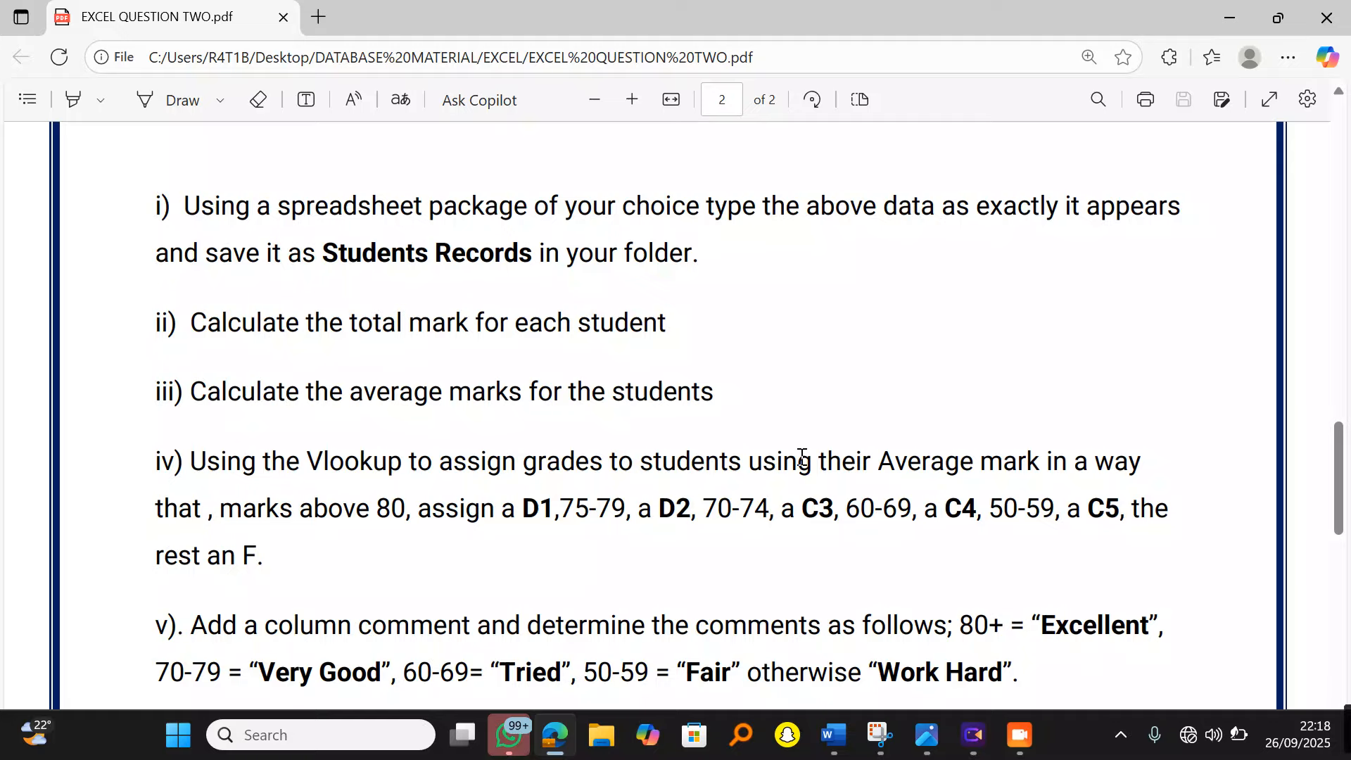
scroll(803, 457, "up", 10)
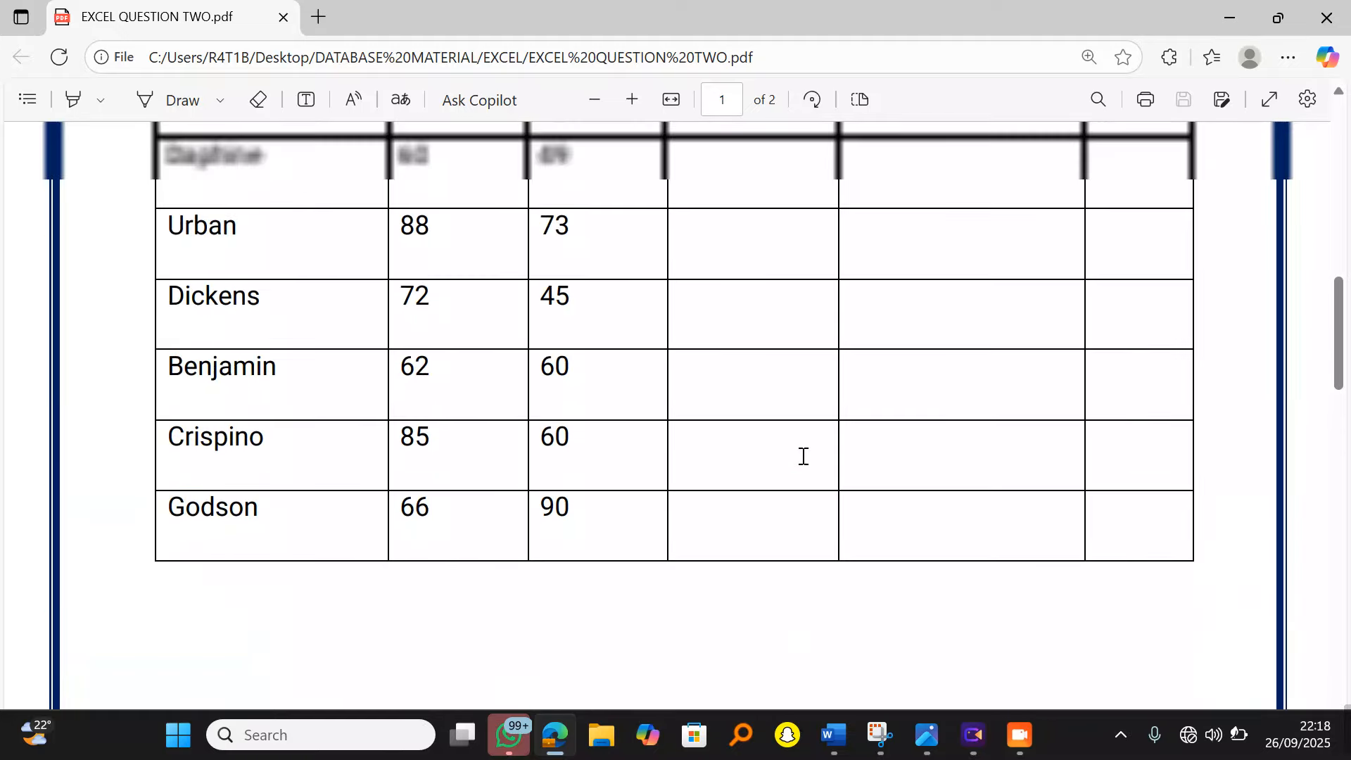
scroll(803, 464, "up", 3)
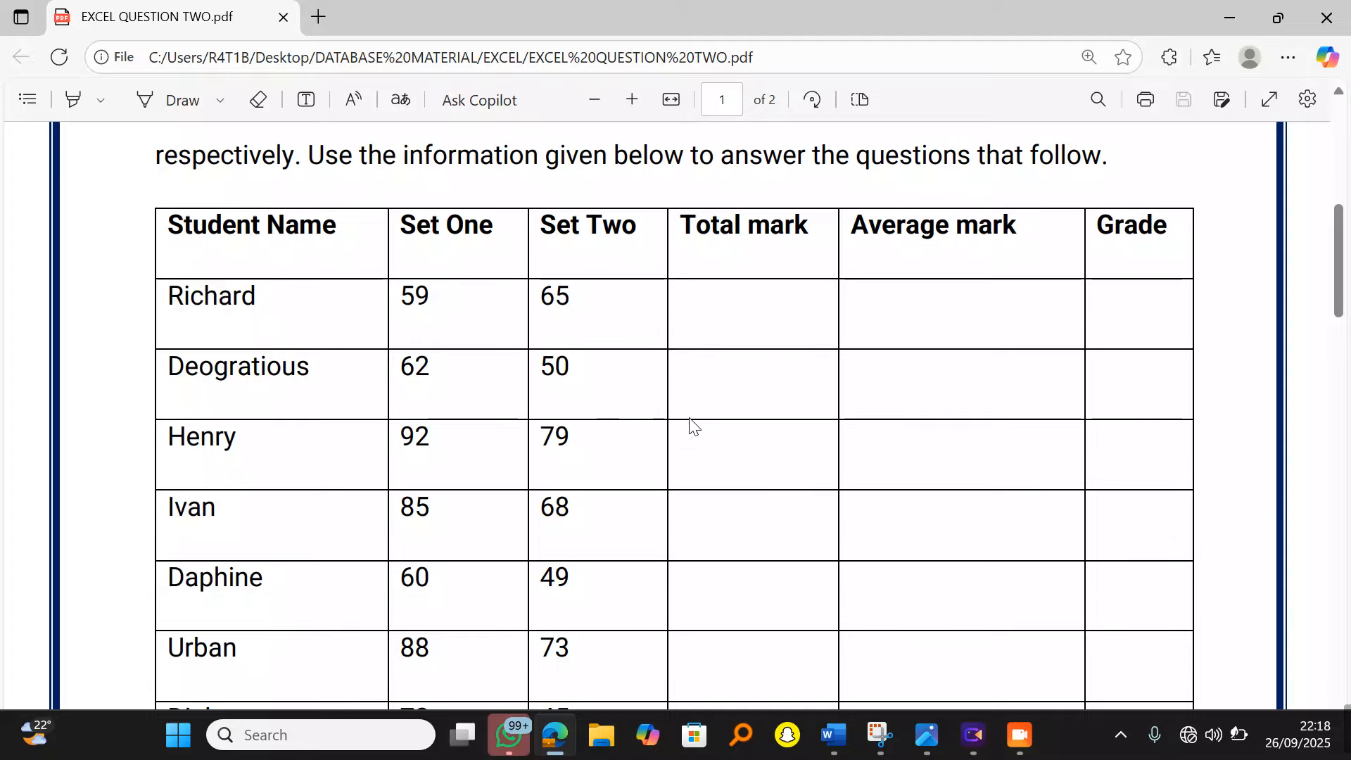
scroll(691, 424, "up", 7)
scroll(691, 425, "up", 2)
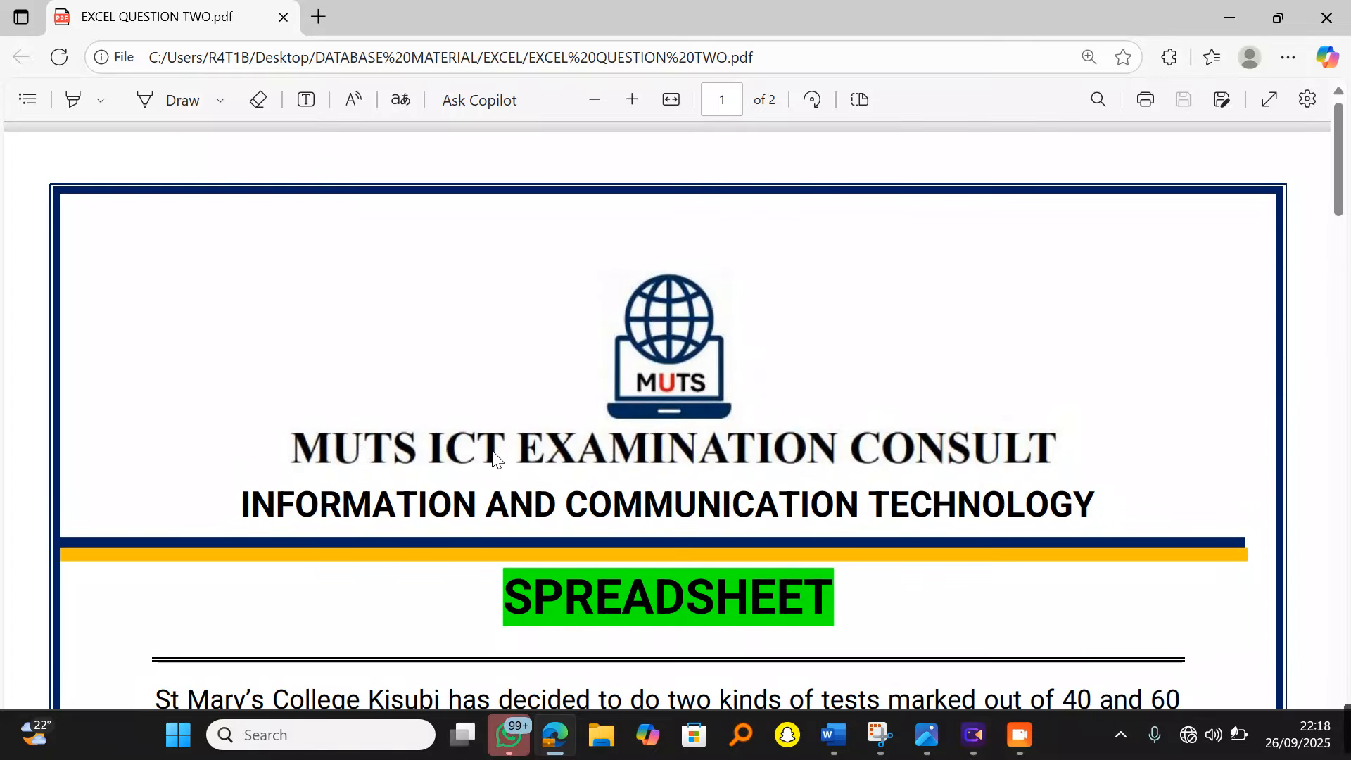
scroll(992, 491, "down", 9)
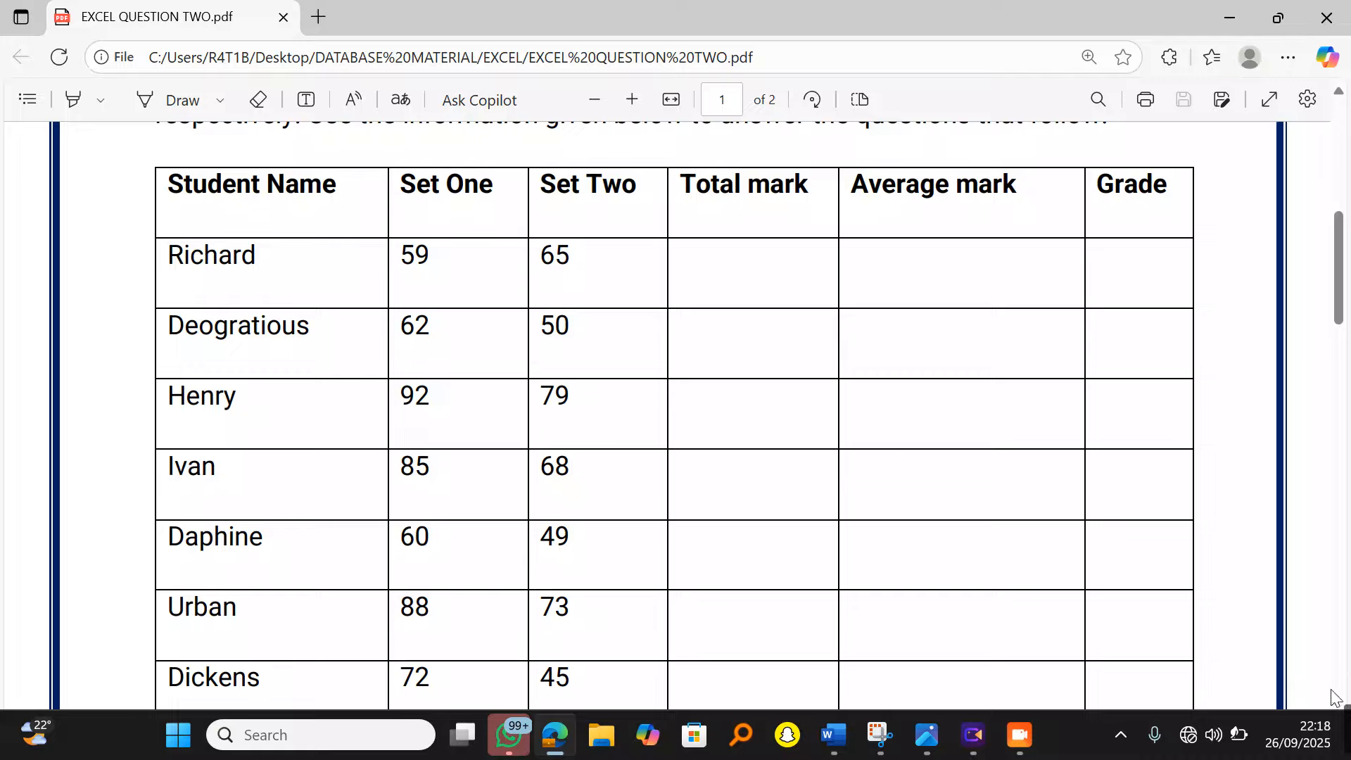
Step: Review the VLOOKUP grading tasks ii)–vi) on page 2, then minimize the PDF window
left_click(878, 735)
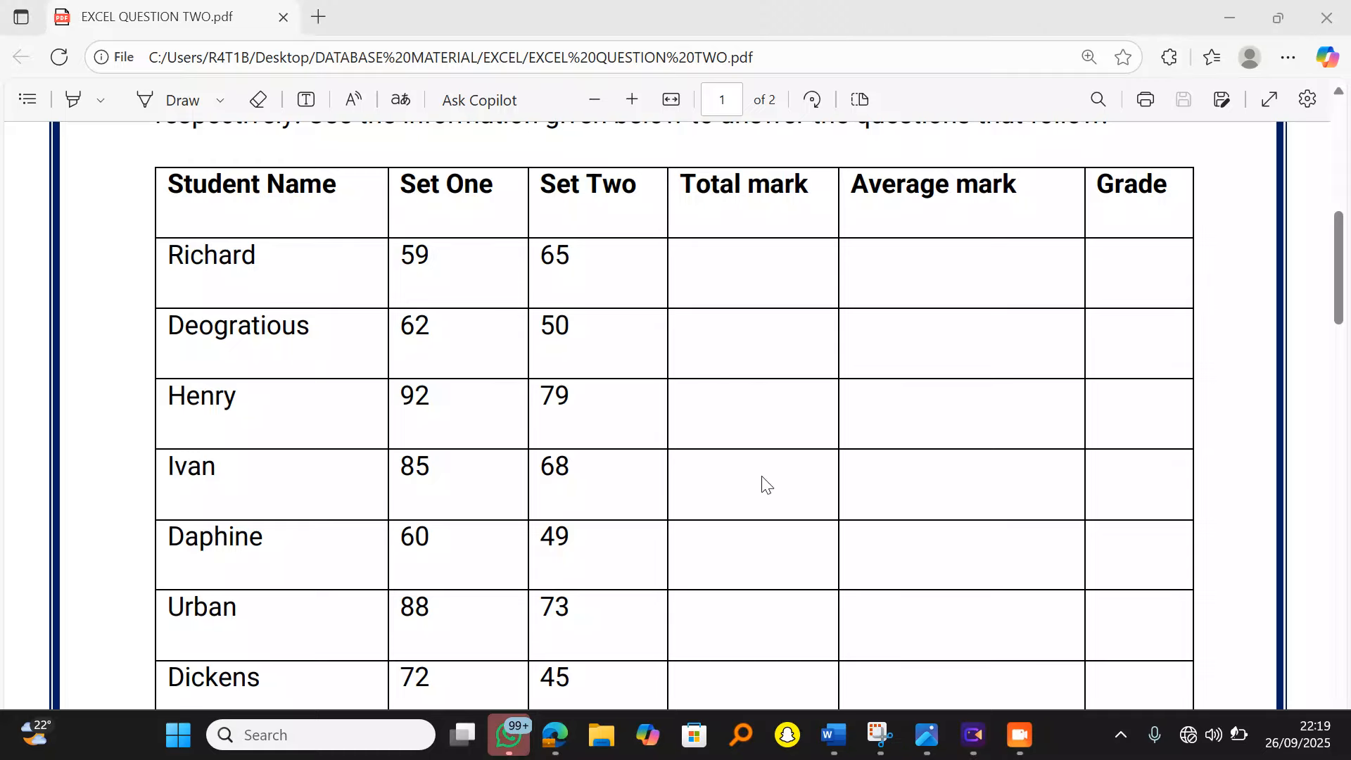
scroll(767, 486, "up", 4)
scroll(767, 485, "down", 3)
scroll(767, 485, "up", 2)
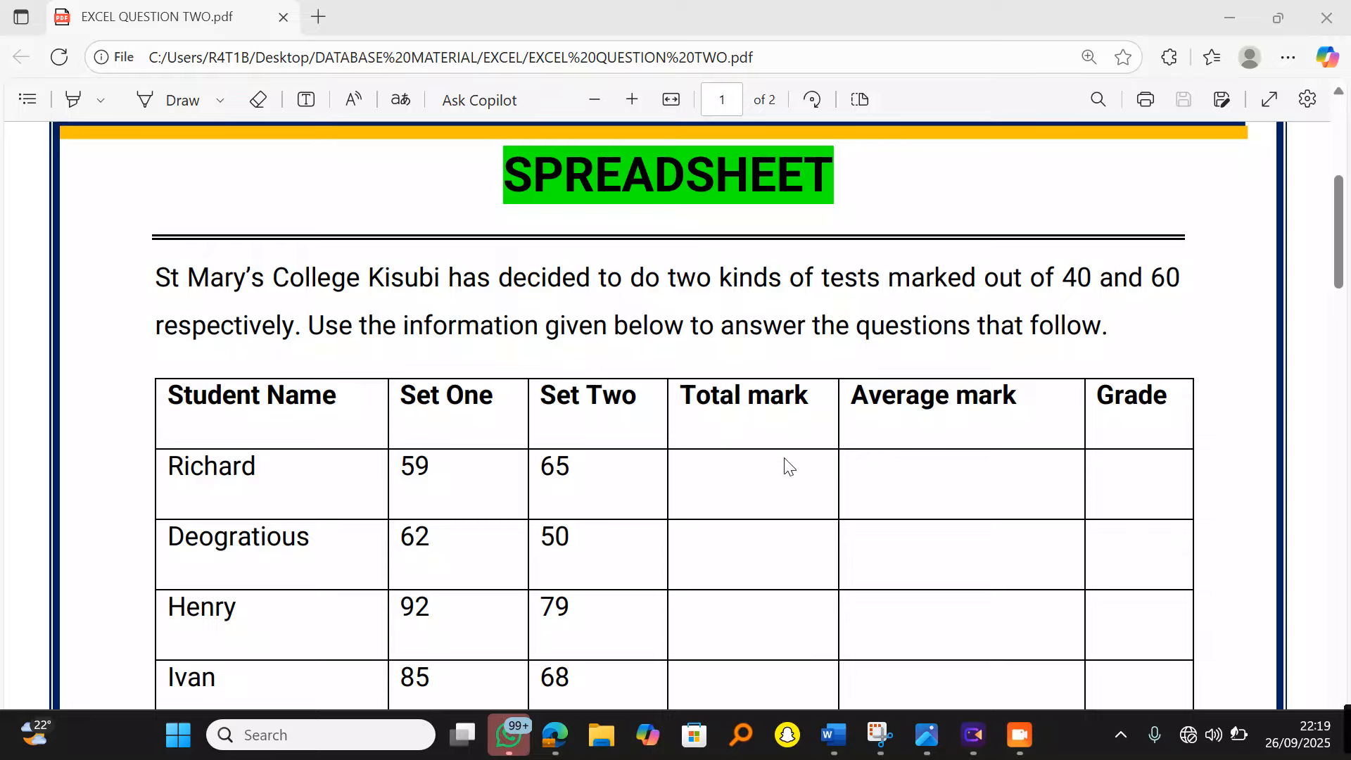
scroll(788, 465, "down", 4)
scroll(788, 465, "up", 3)
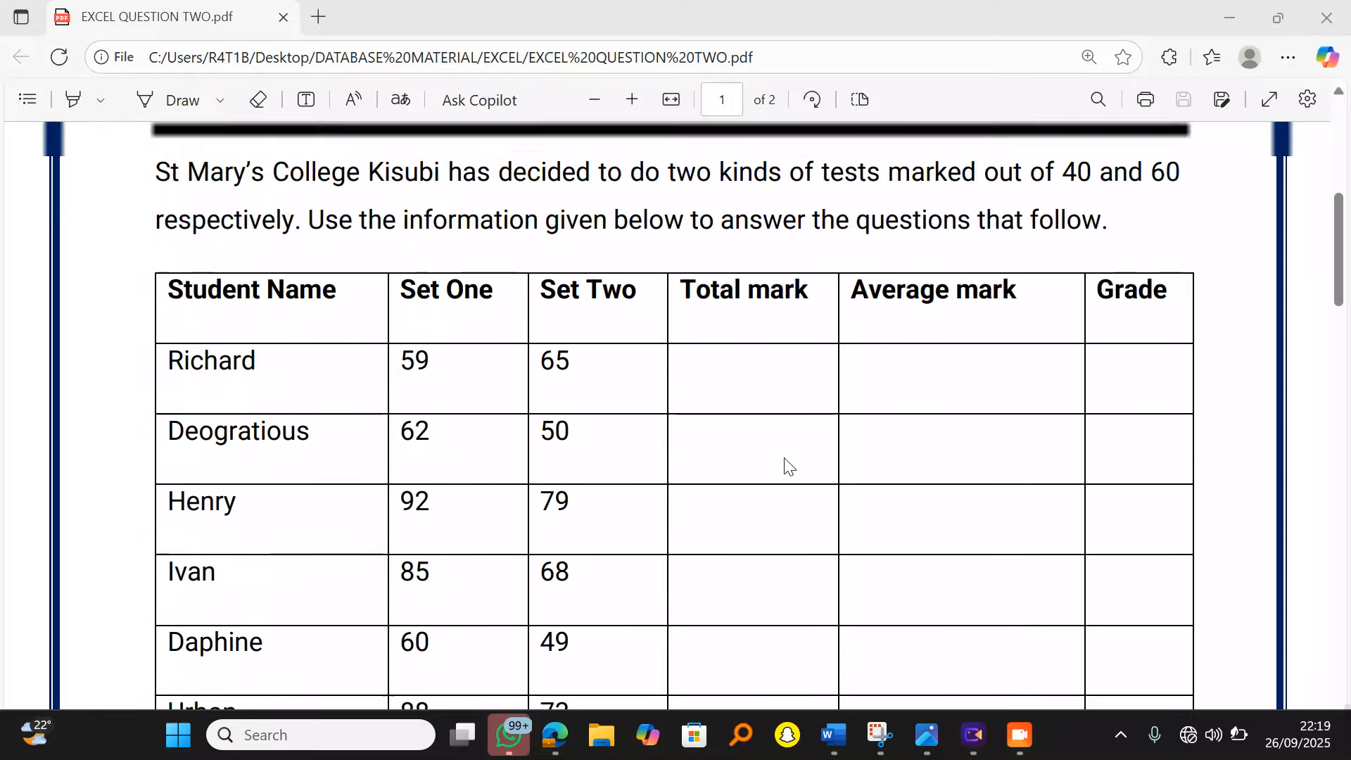
scroll(504, 389, "up", 2)
scroll(513, 386, "down", 2)
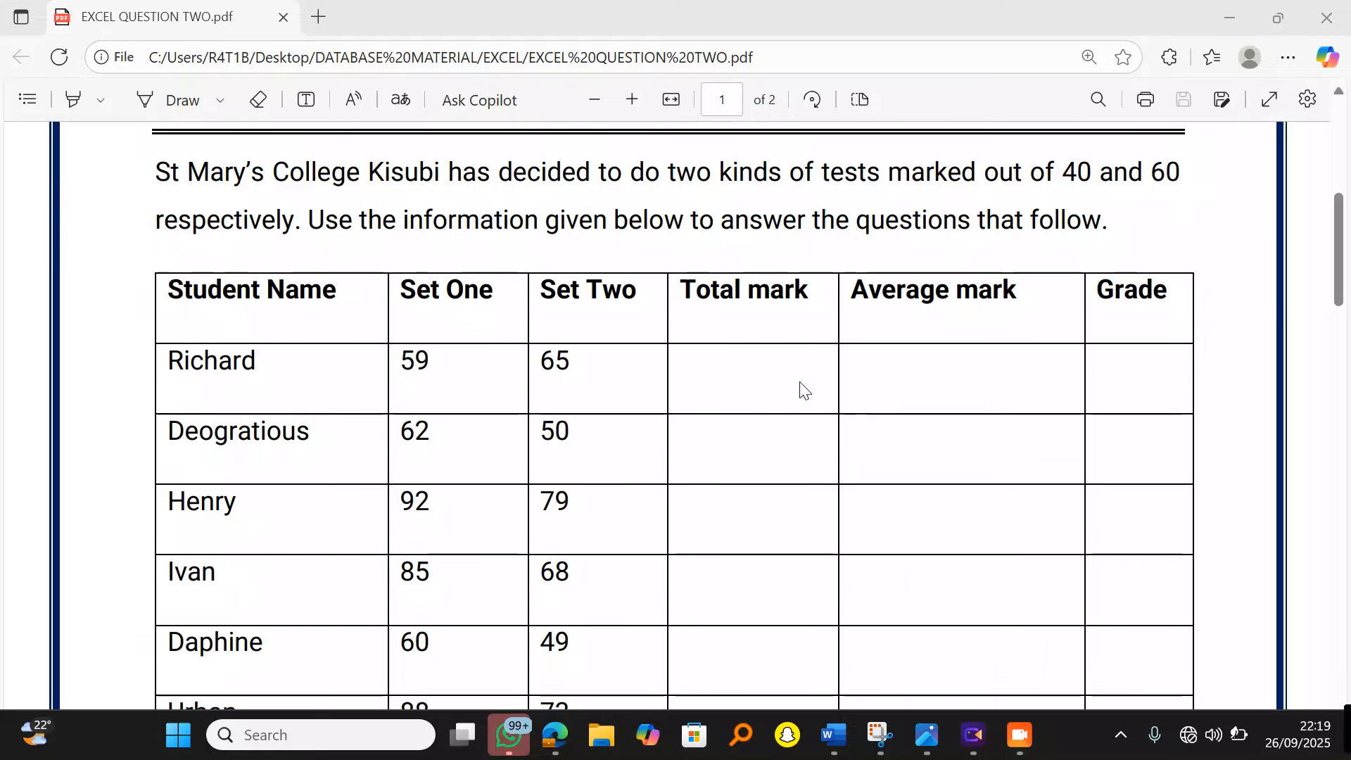
scroll(823, 380, "down", 10)
scroll(824, 380, "down", 10)
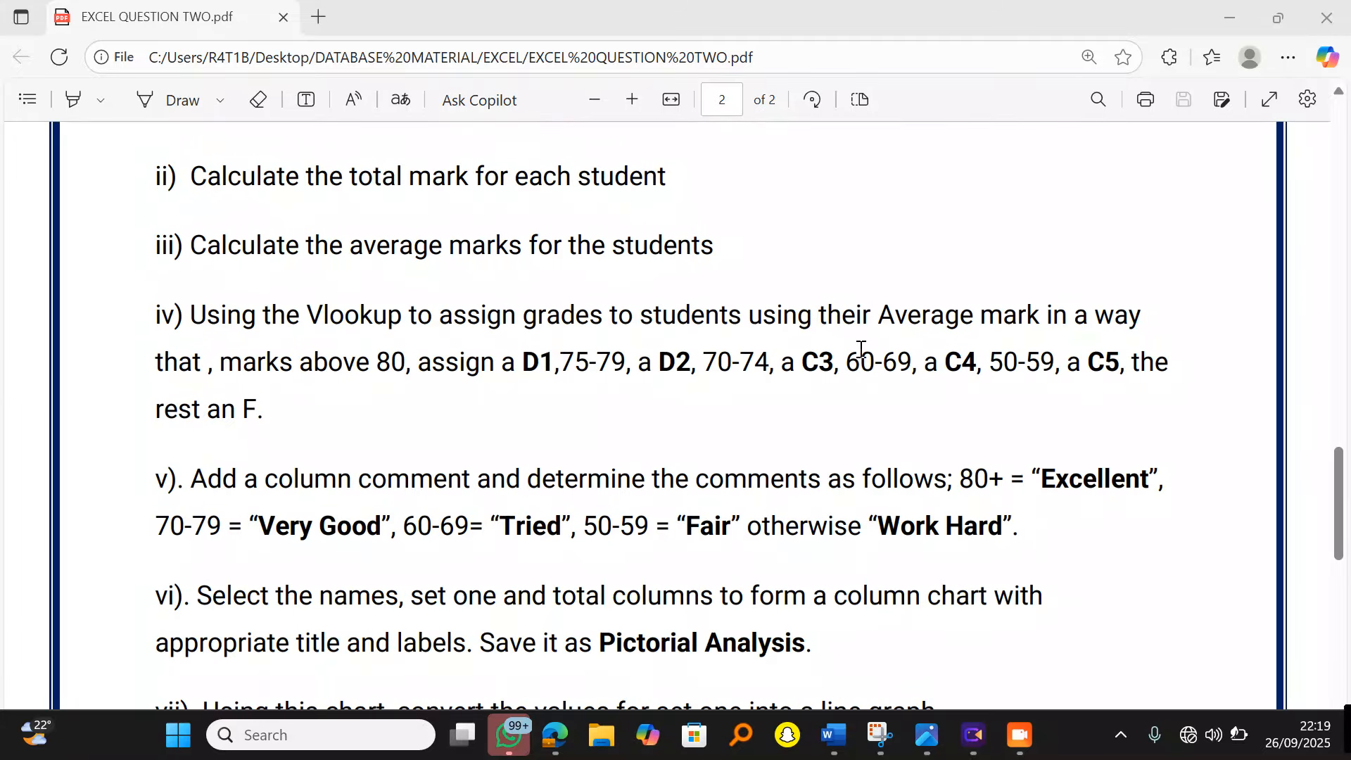
left_click(1234, 16)
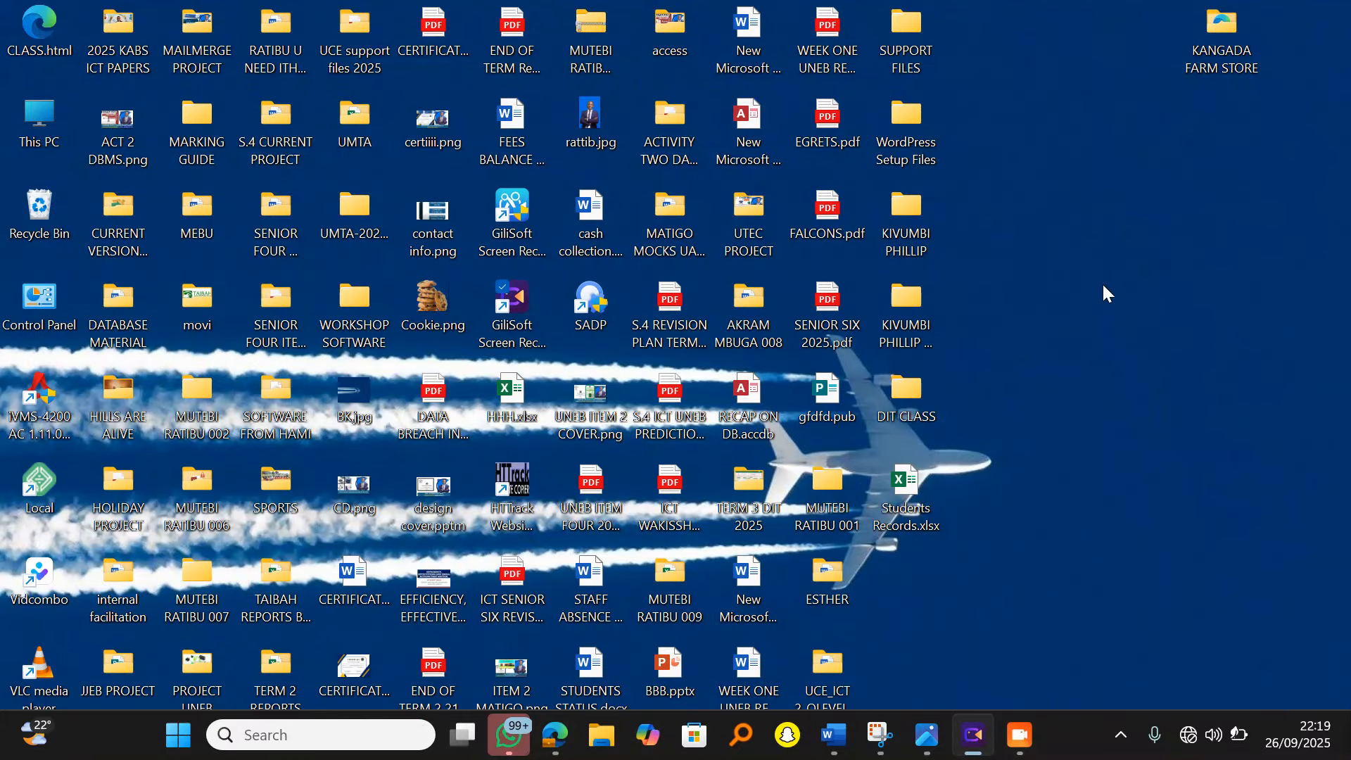
Step: Create a new Excel worksheet on the desktop named ACTVITY ONE and open it
right_click(1095, 321)
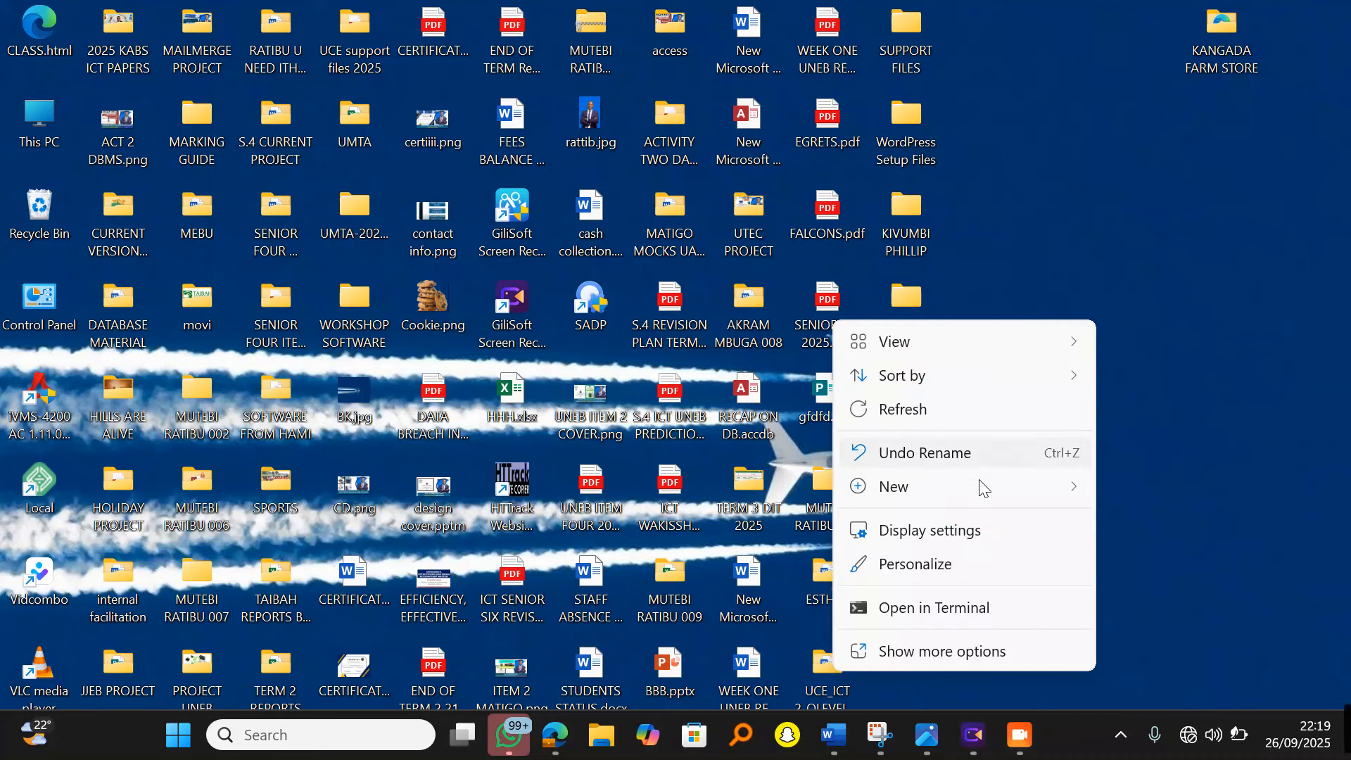
mouse_move(988, 491)
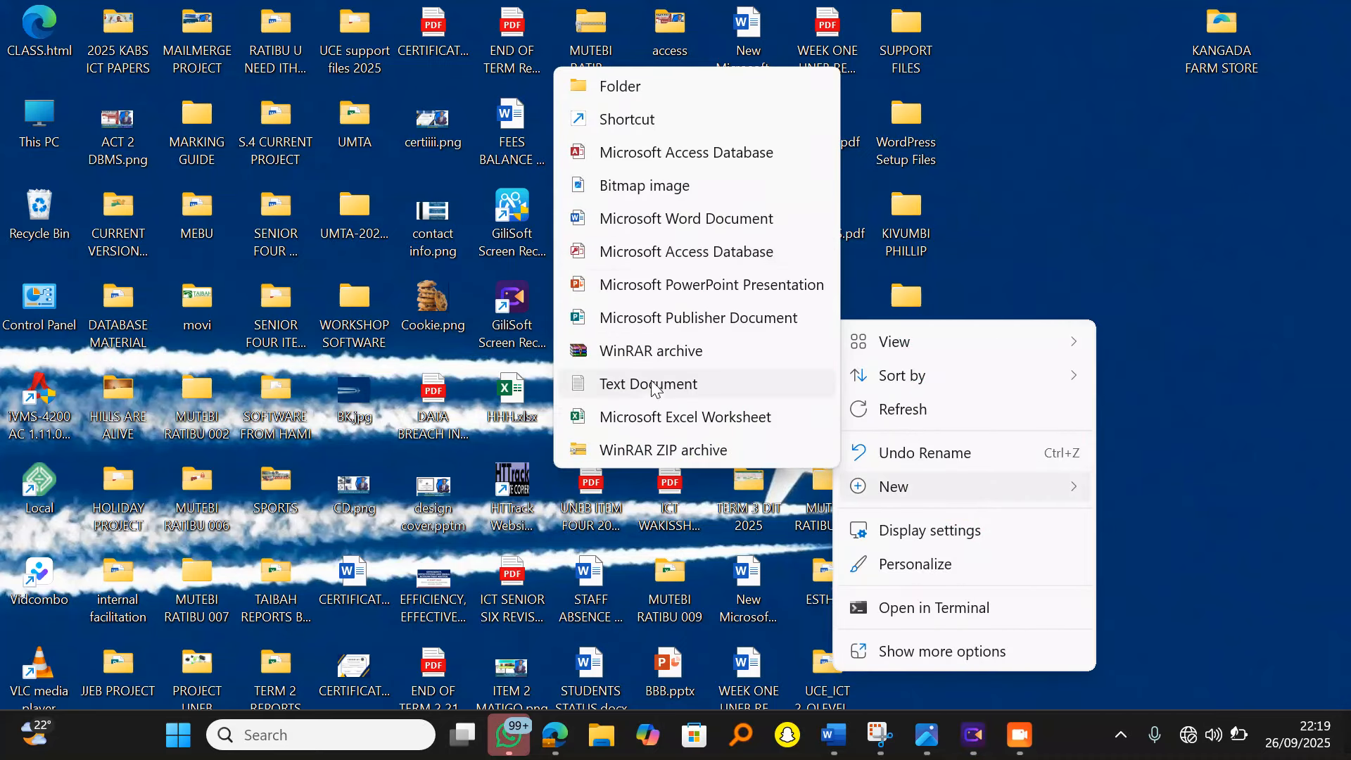
left_click(662, 417)
key("BackSpace")
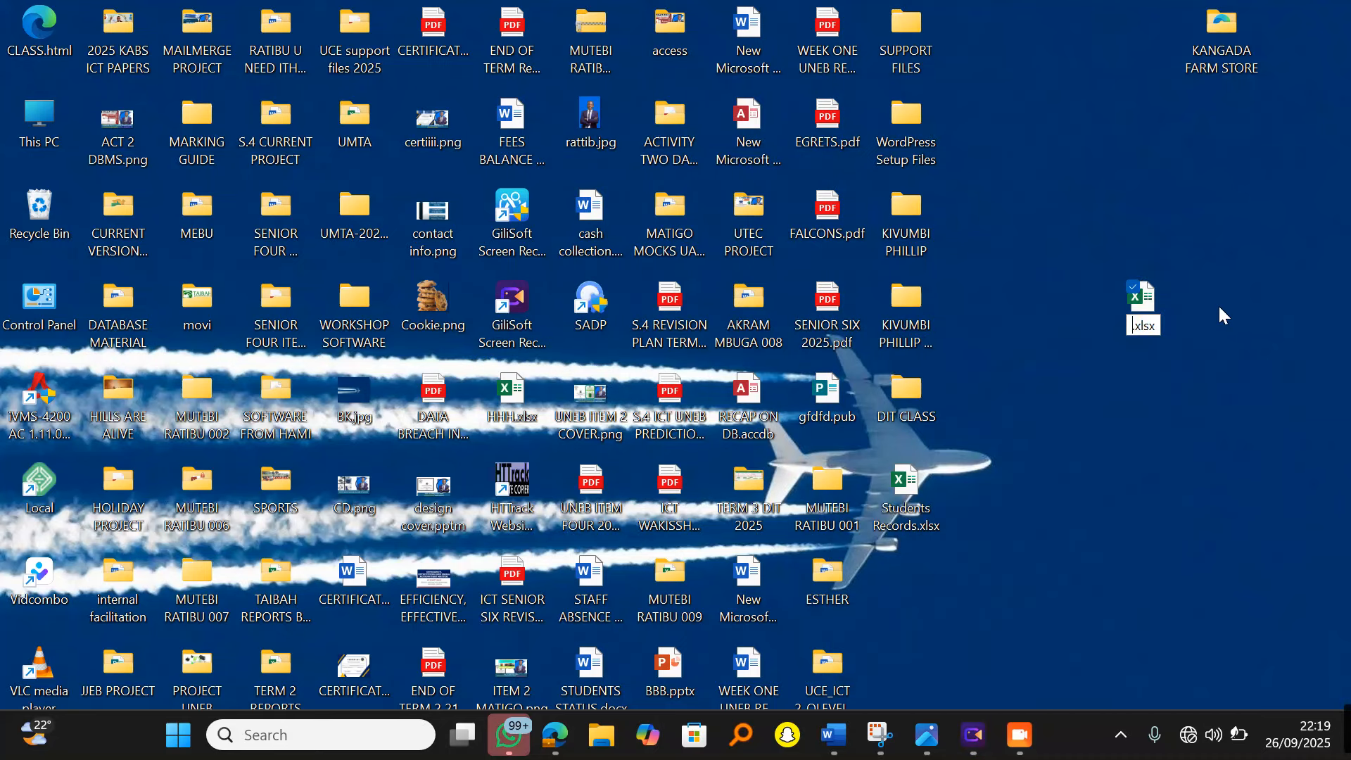
type("ACTVI")
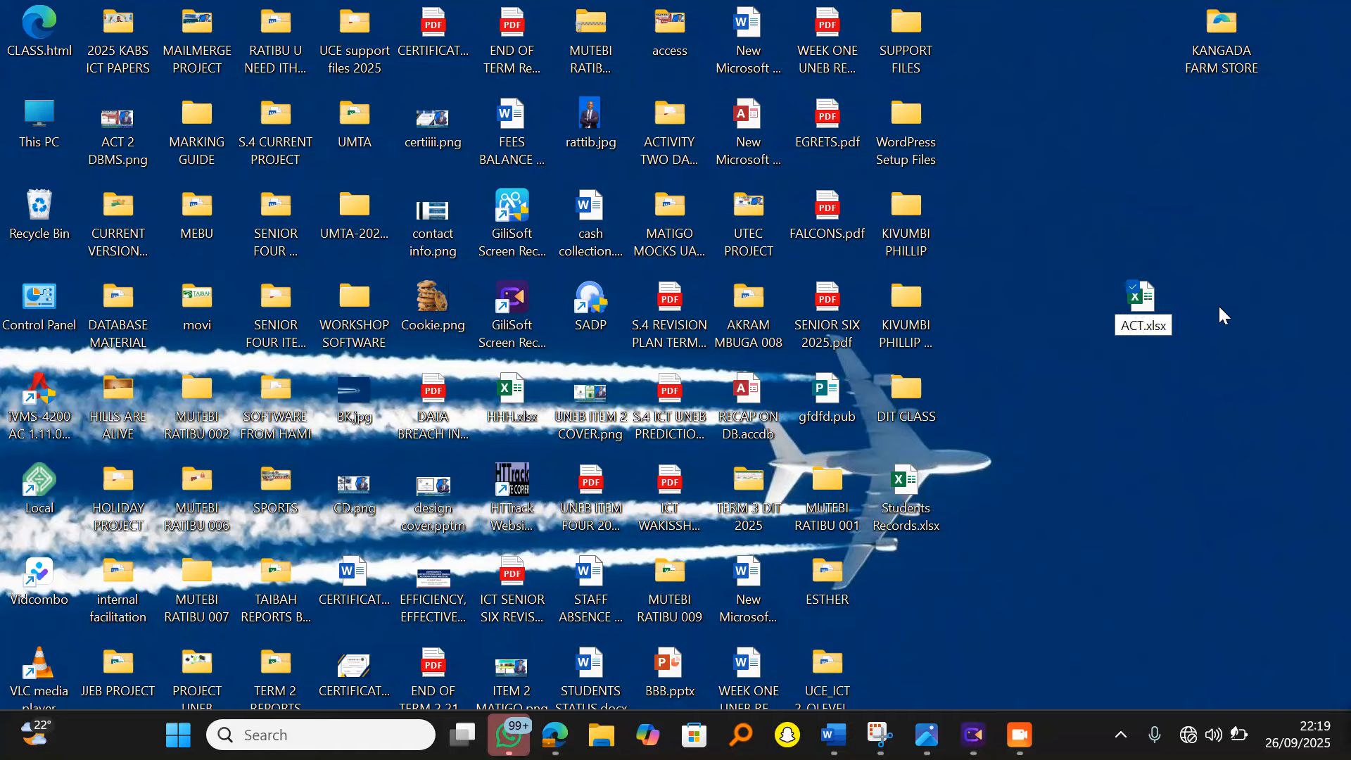
type("TY ONE")
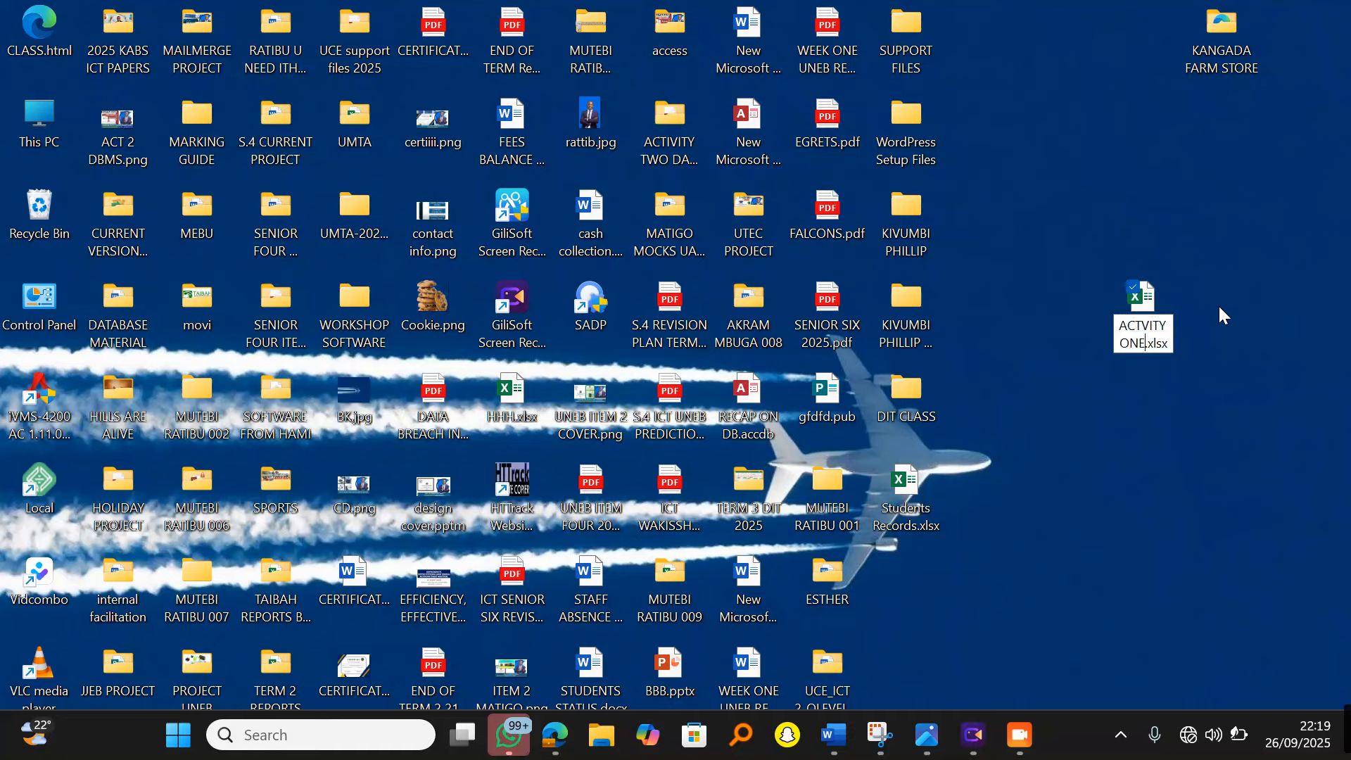
left_click(1159, 345)
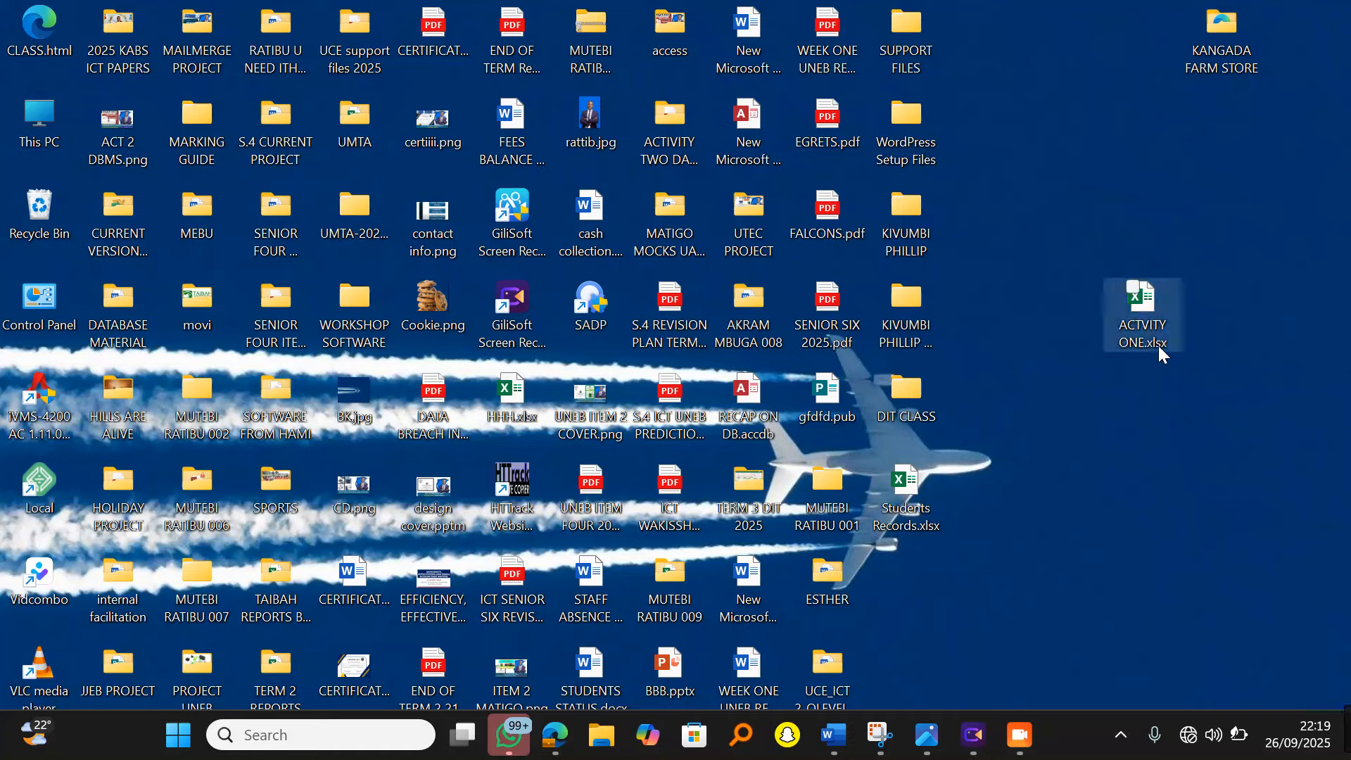
double_click(1148, 310)
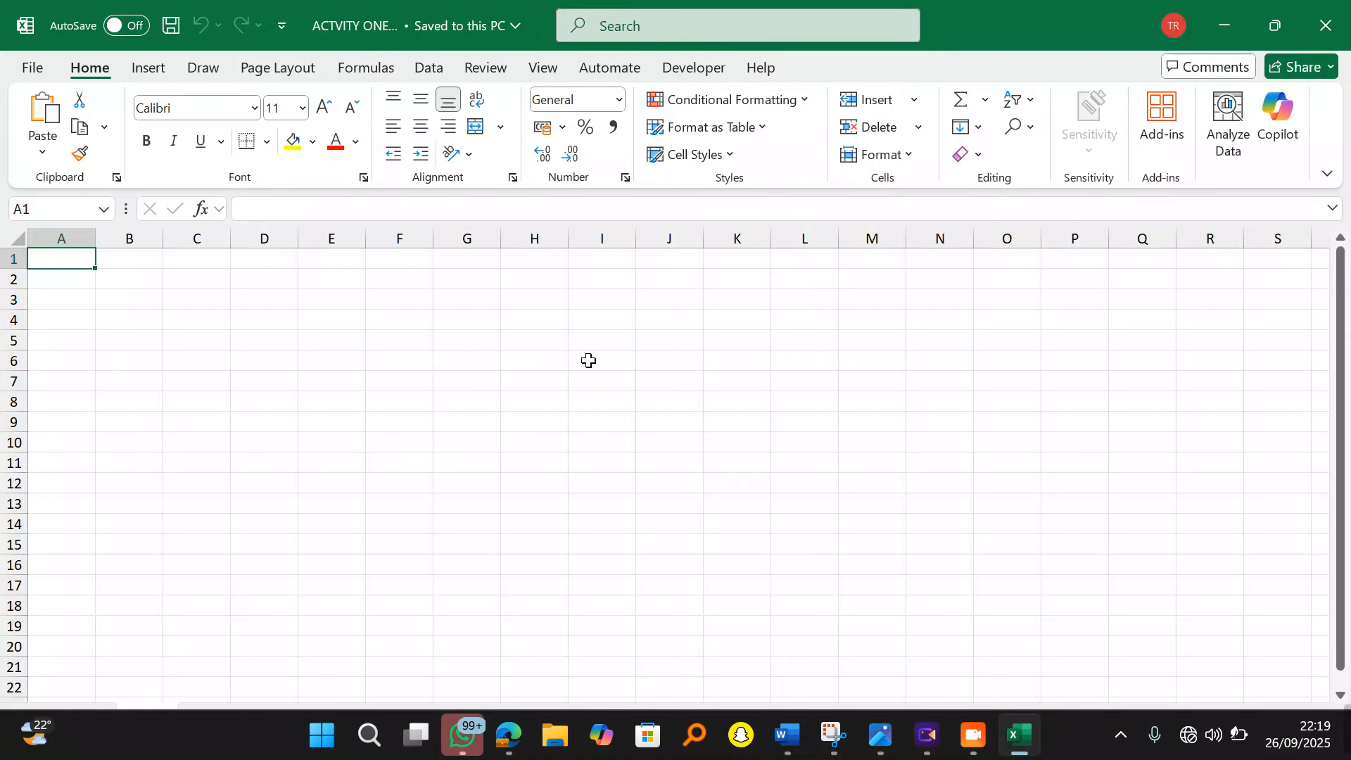
Step: Copy the whole student marks table from the Word question document, then minimize Word
mouse_move(786, 735)
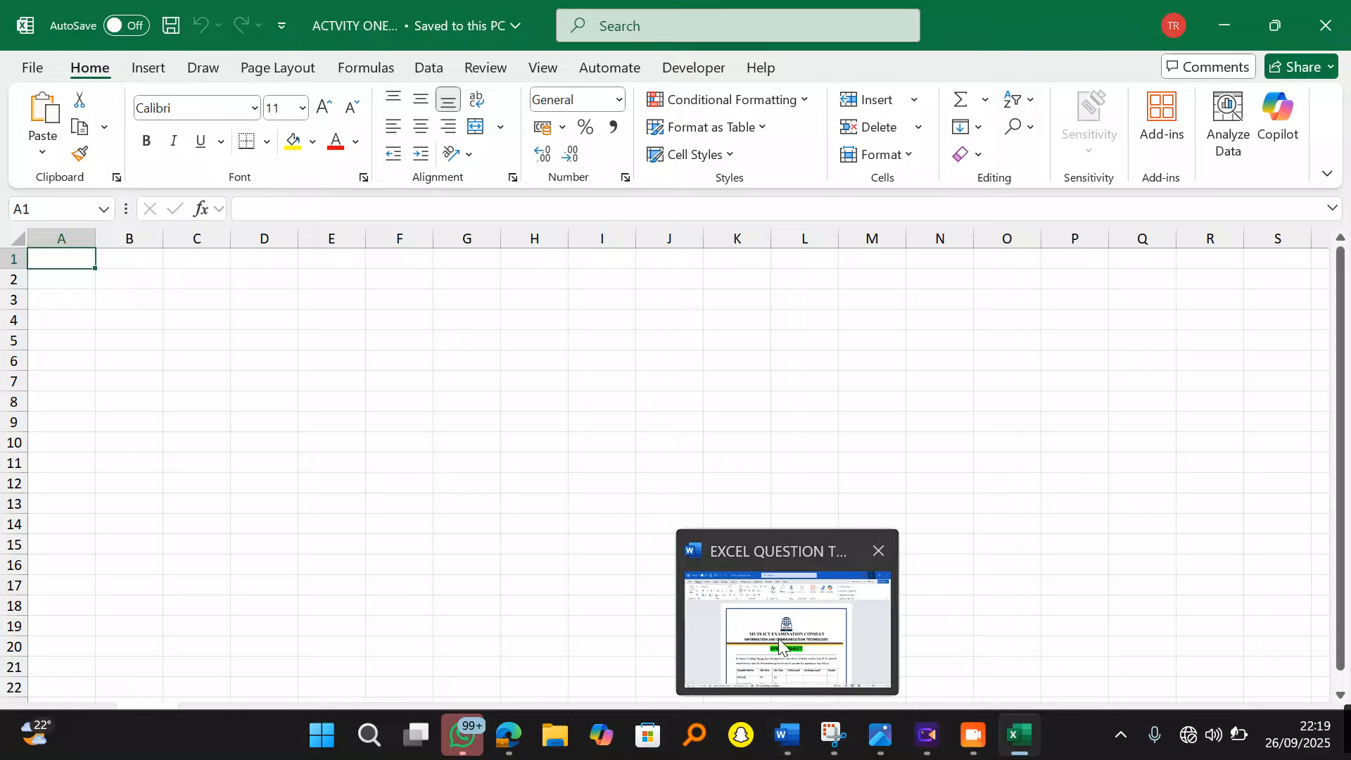
left_click(781, 627)
scroll(613, 531, "down", 7)
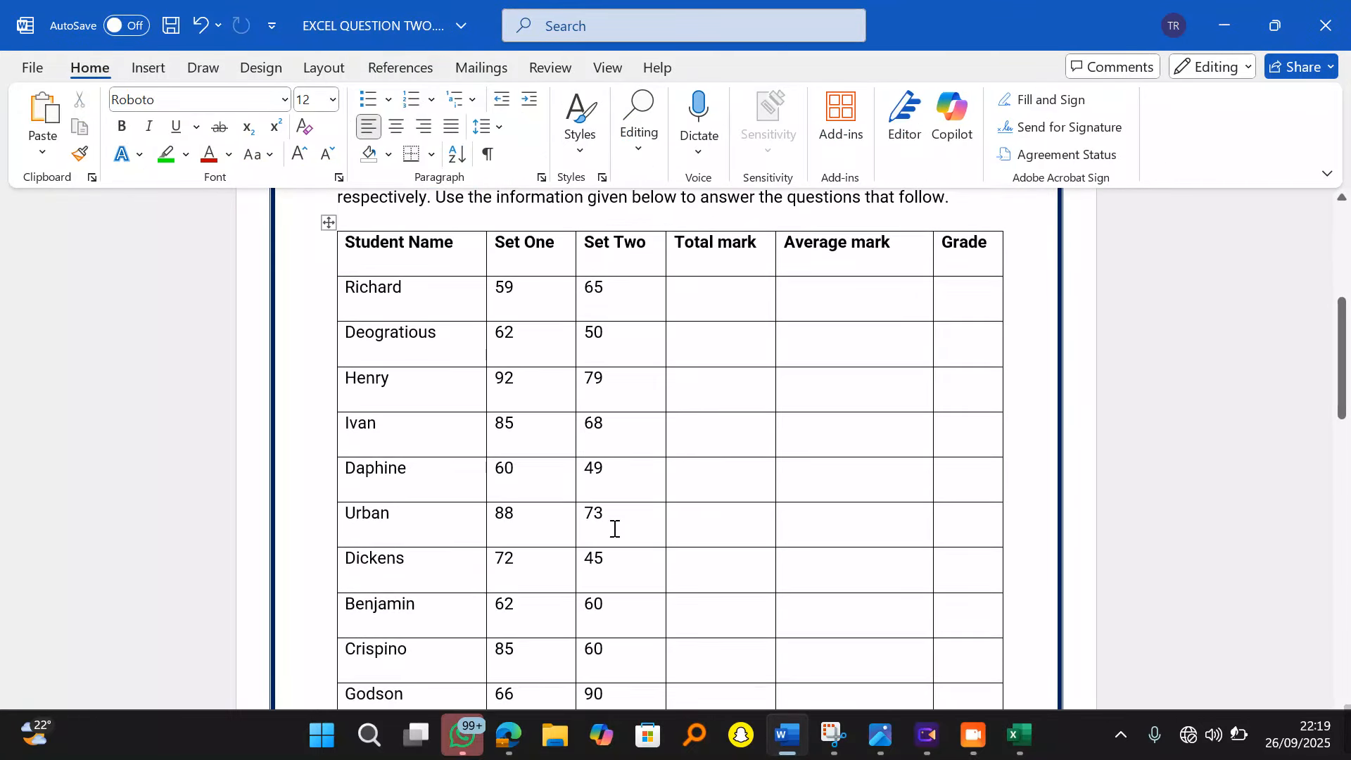
scroll(614, 529, "down", 2)
scroll(614, 529, "up", 3)
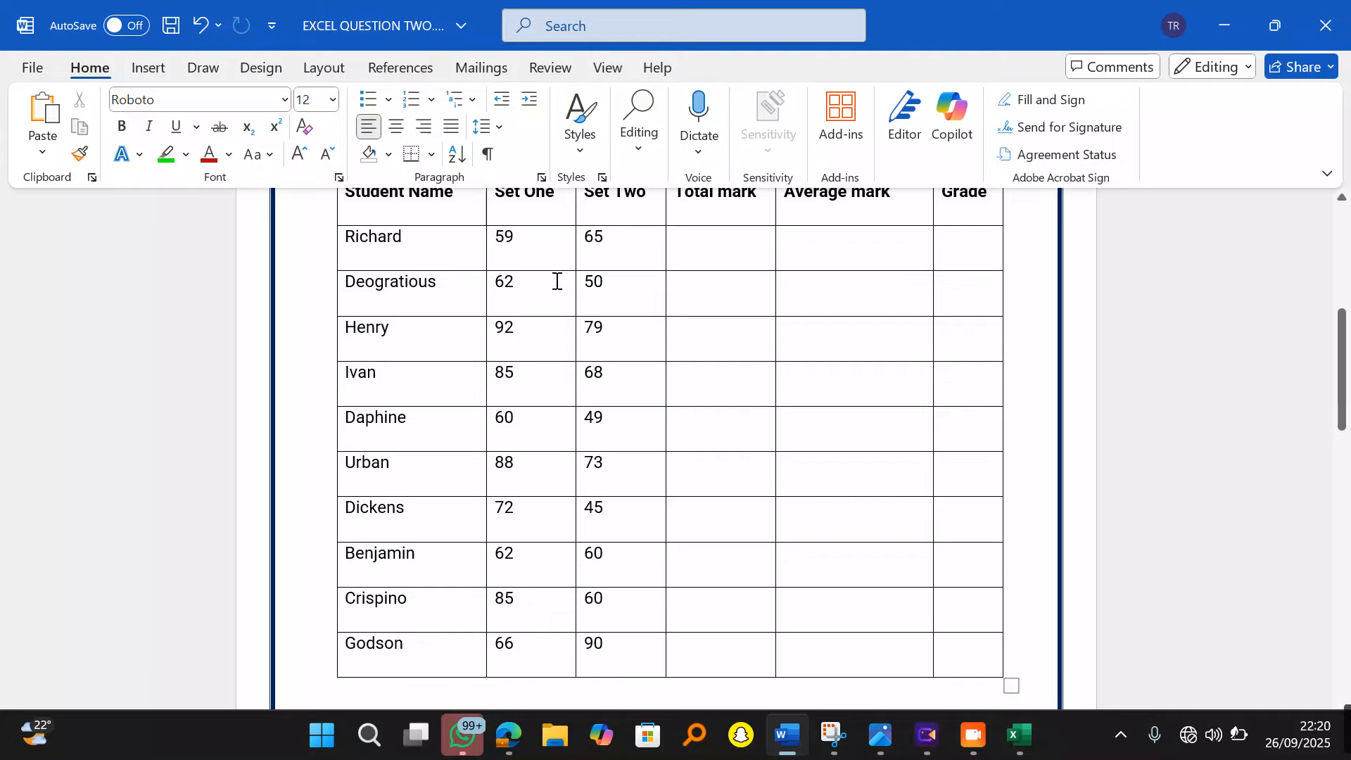
scroll(766, 403, "up", 1)
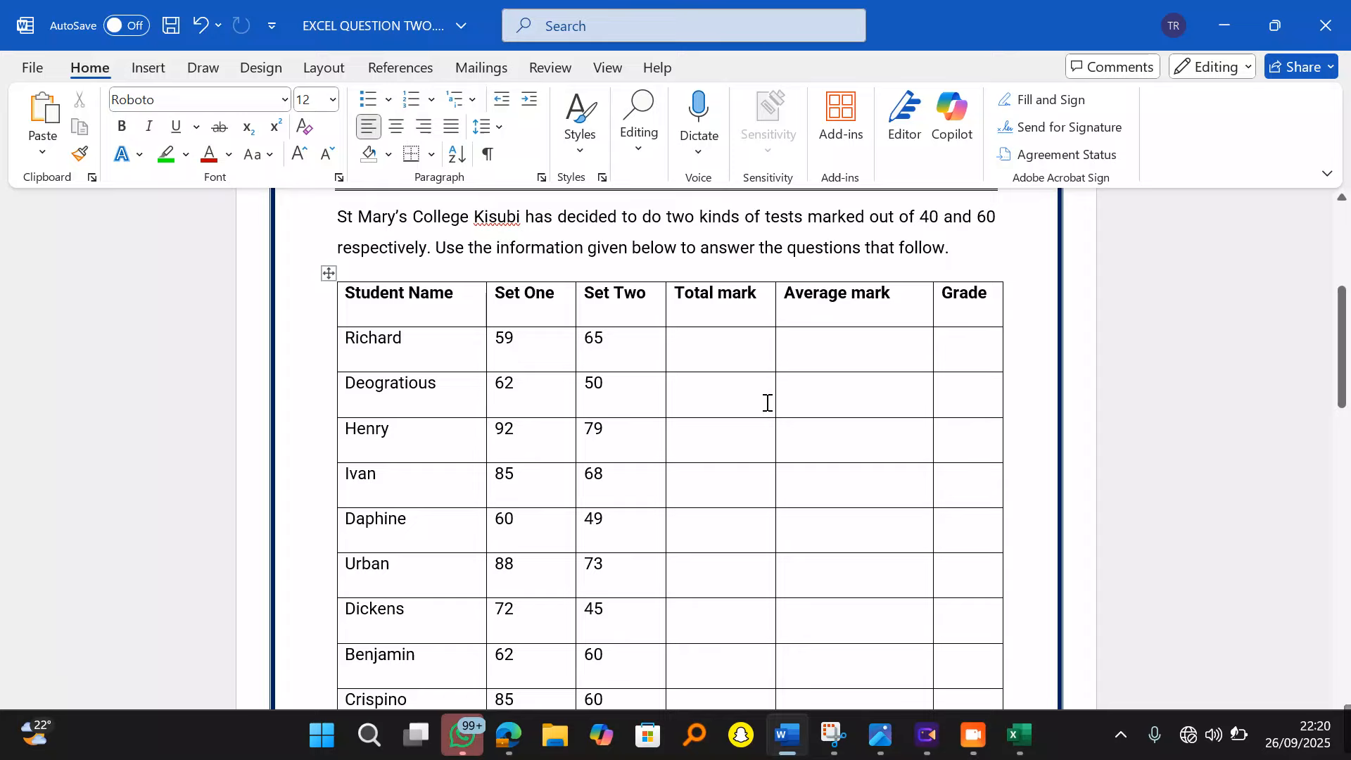
left_click(328, 273)
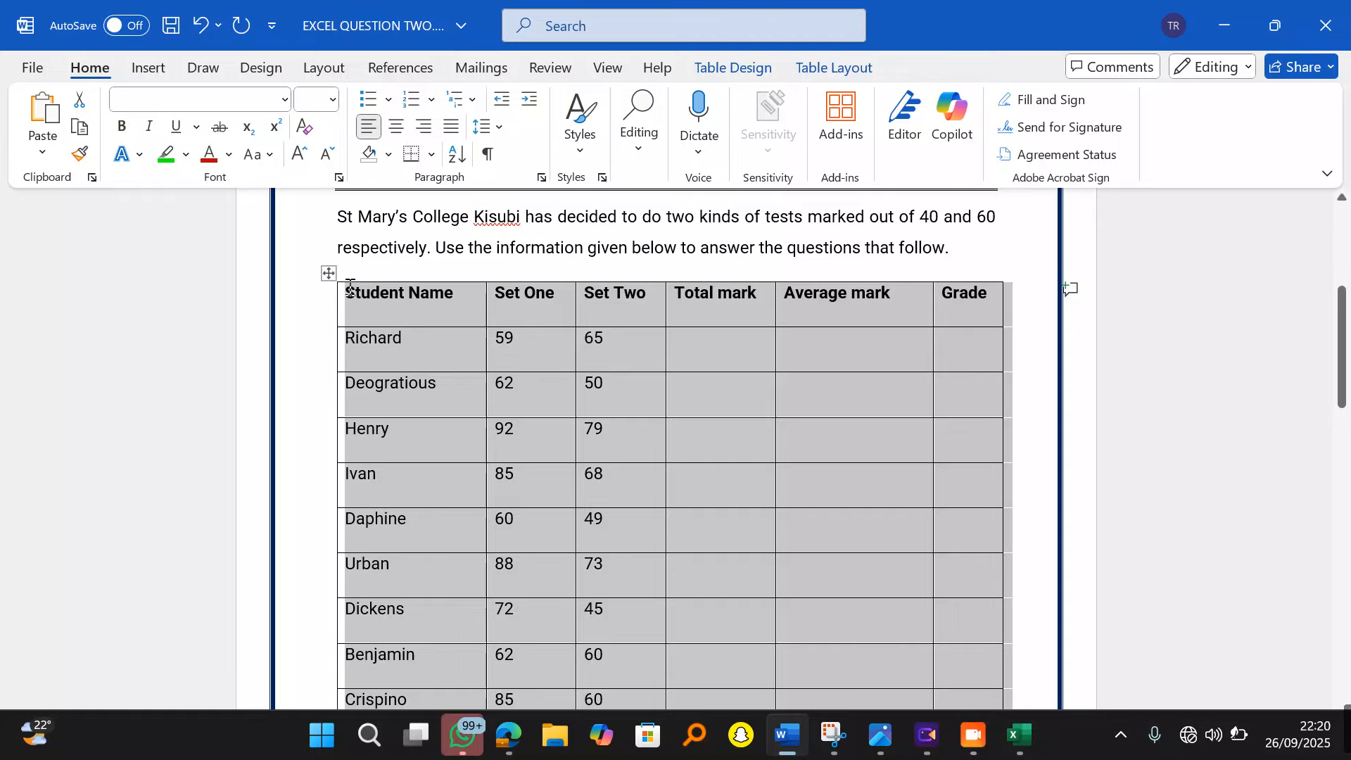
left_click(1224, 26)
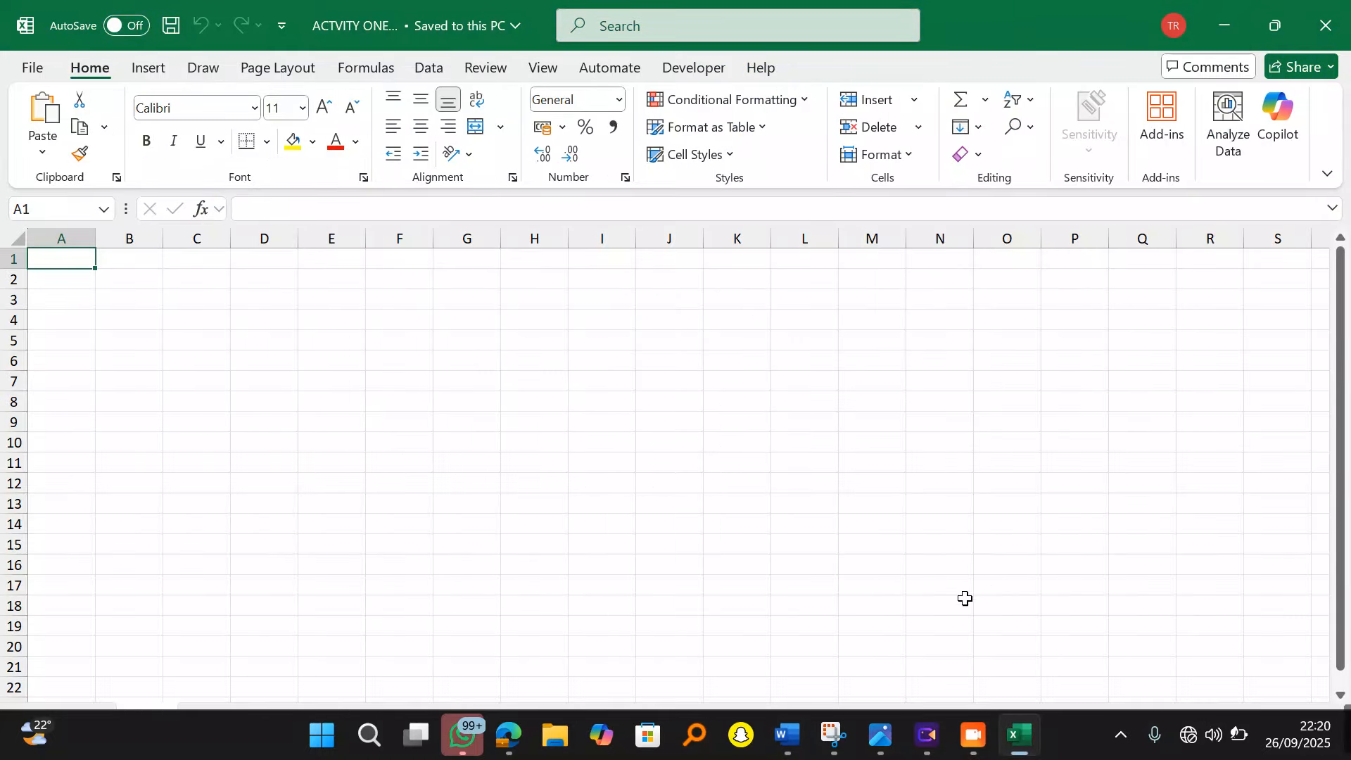
Step: Paste the marks table into A1, matching the sheet's formatting
right_click(66, 260)
left_click(147, 232)
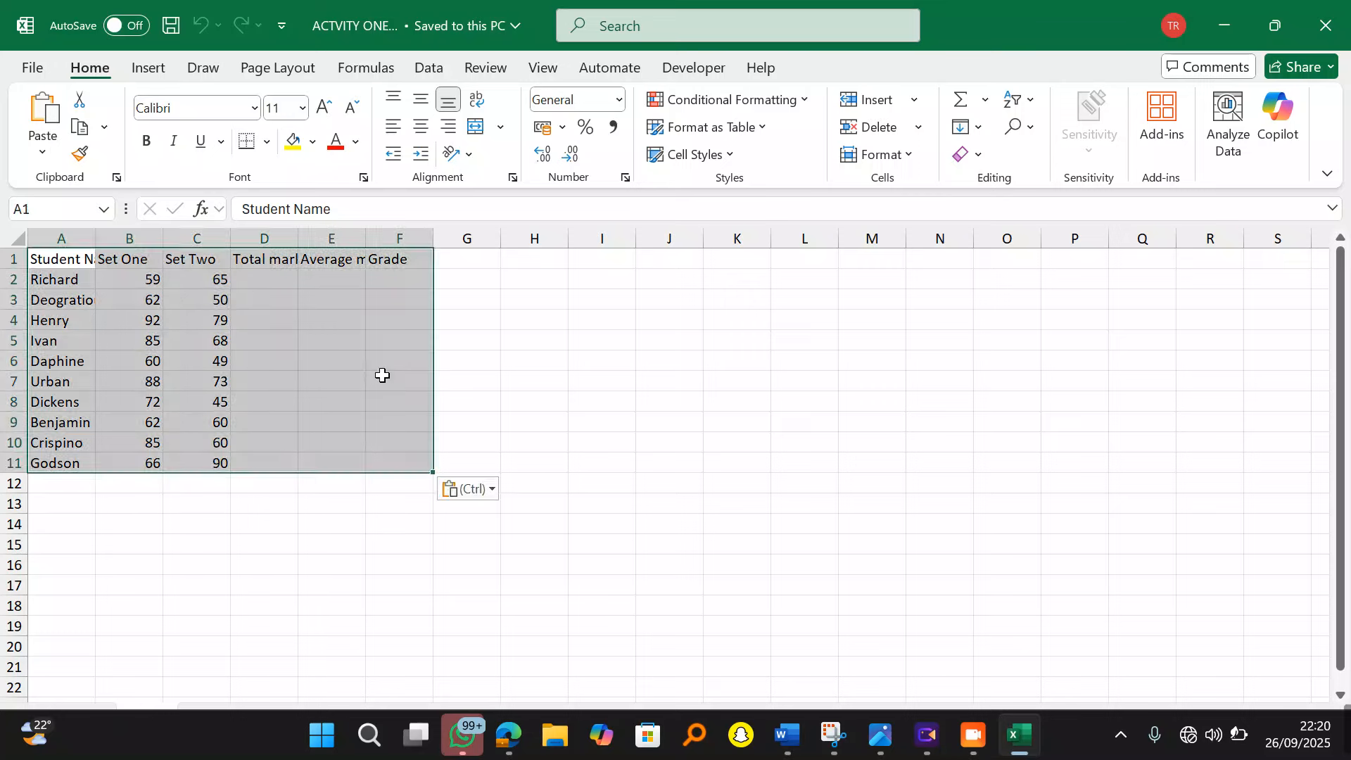
left_click(605, 441)
Step: Auto-fit columns A through E so headers like Total mark and Average mark show fully
double_click(98, 243)
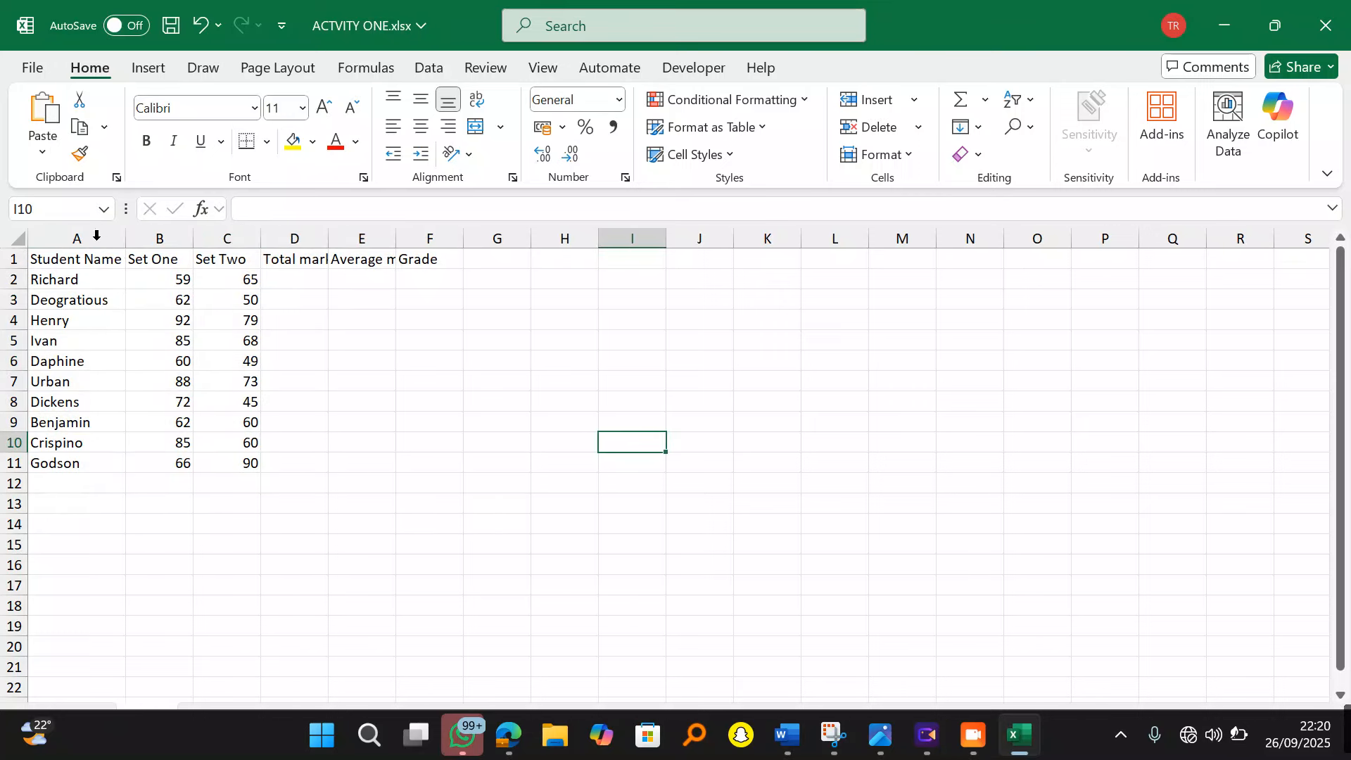
left_click(188, 259)
double_click(192, 241)
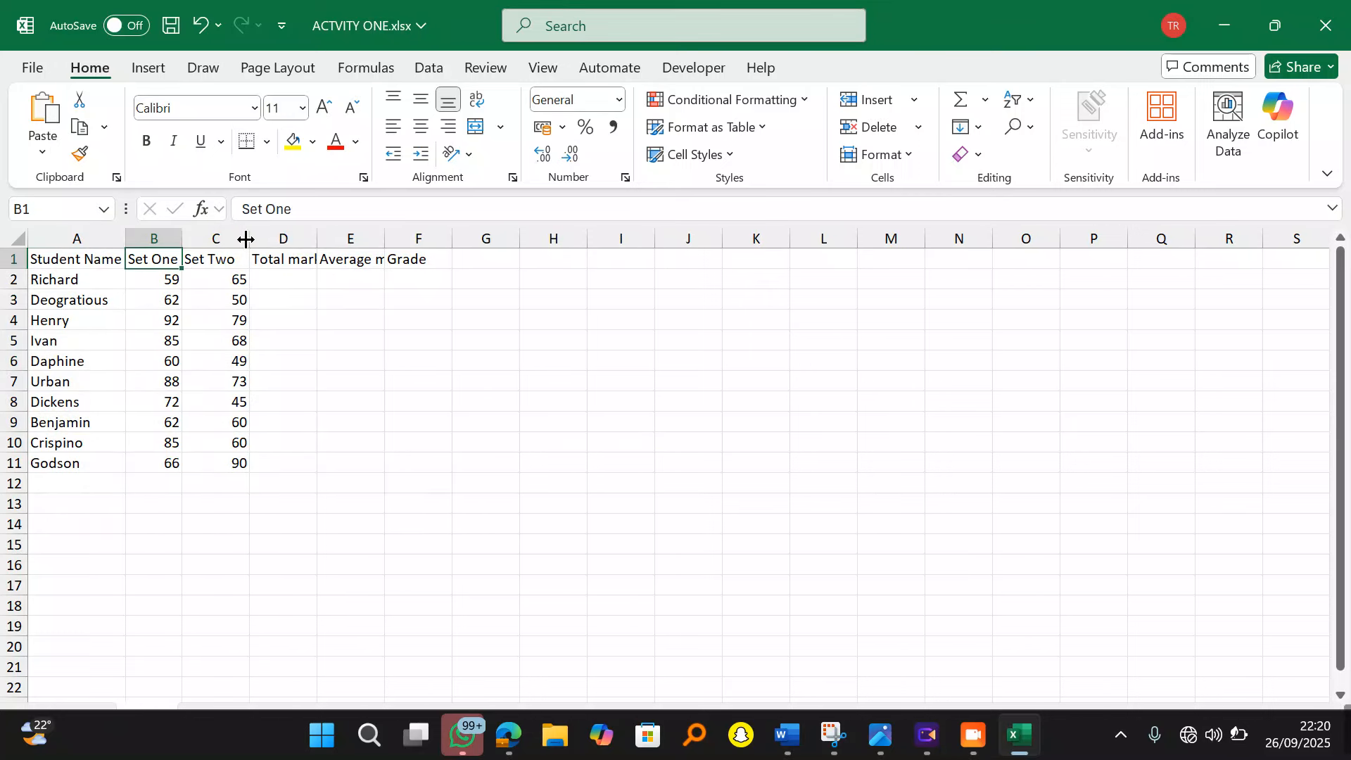
double_click(248, 239)
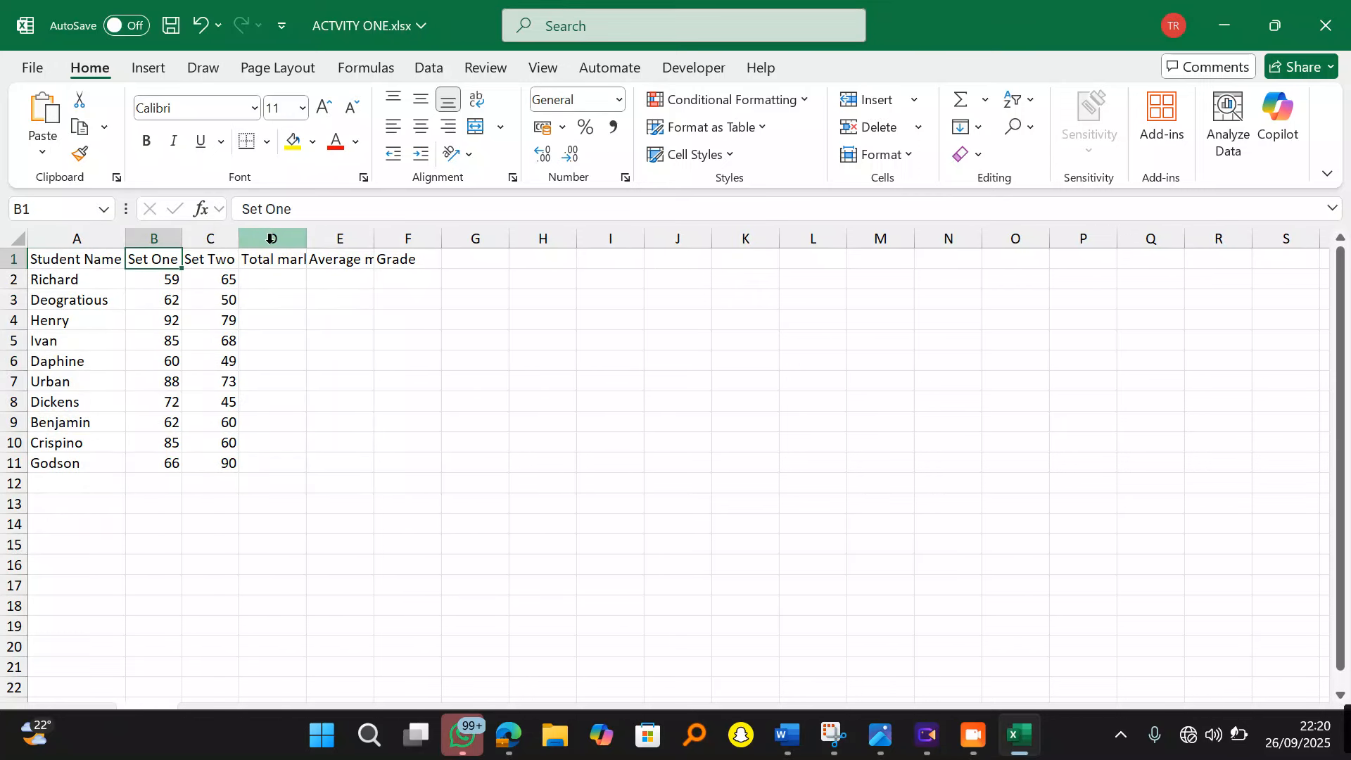
double_click(309, 241)
double_click(386, 239)
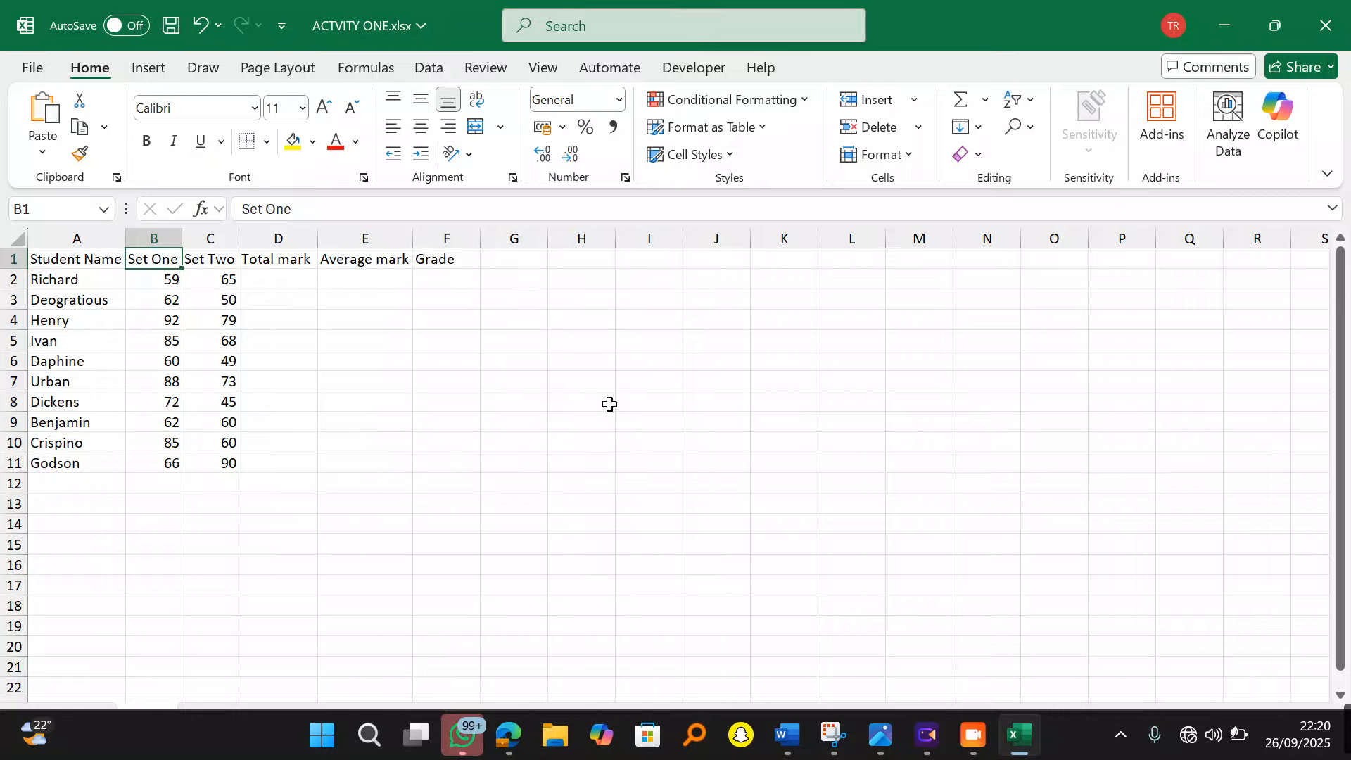
Step: Set the whole marks table to Roboto font, size 14
key("ctrl+a")
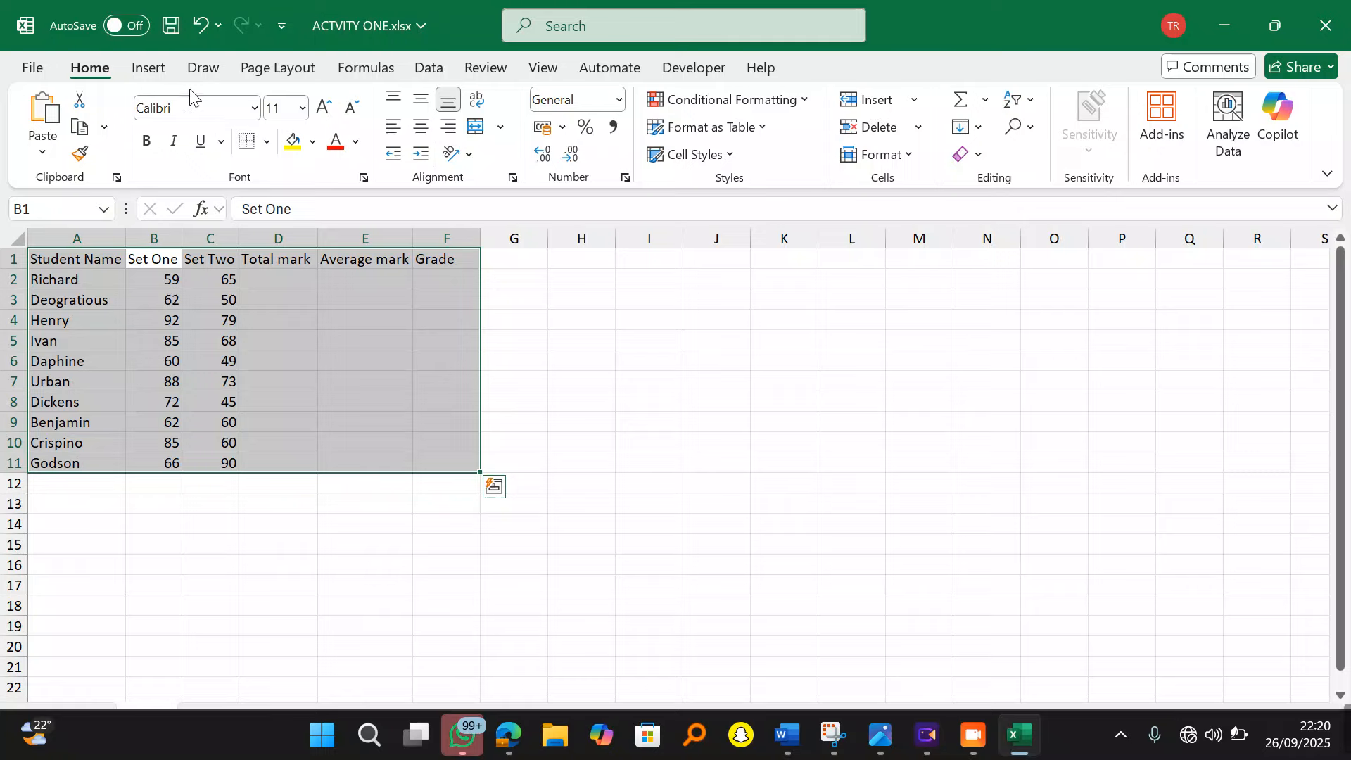
type("RoBOTO")
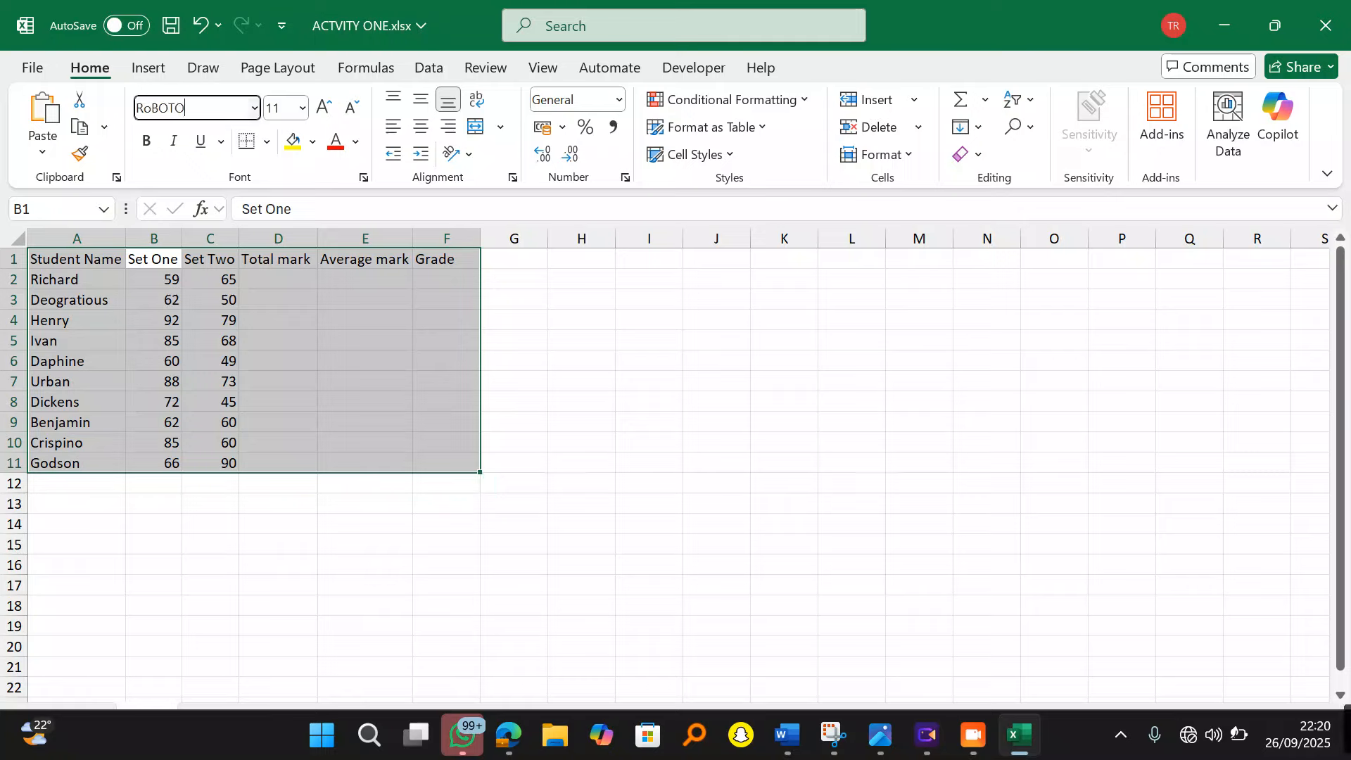
left_click(288, 105)
type("1")
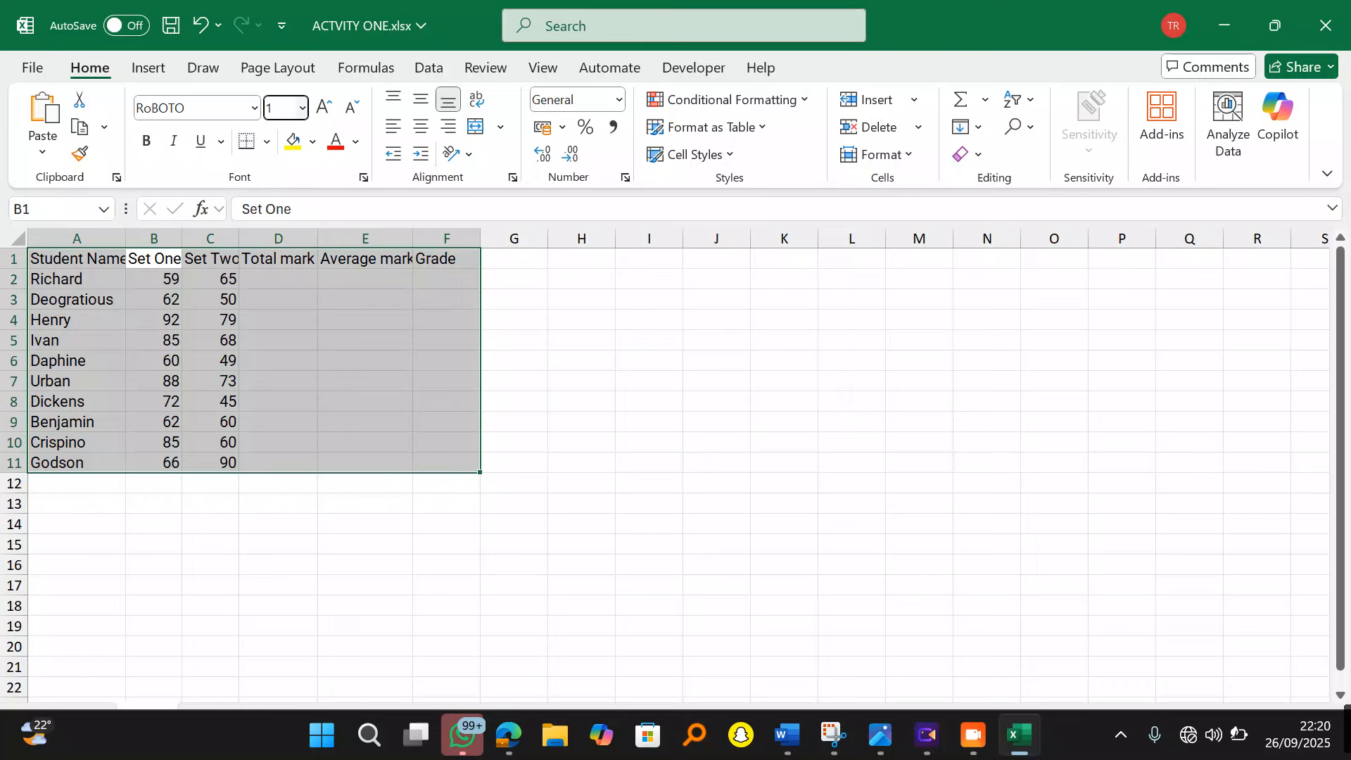
key("Return")
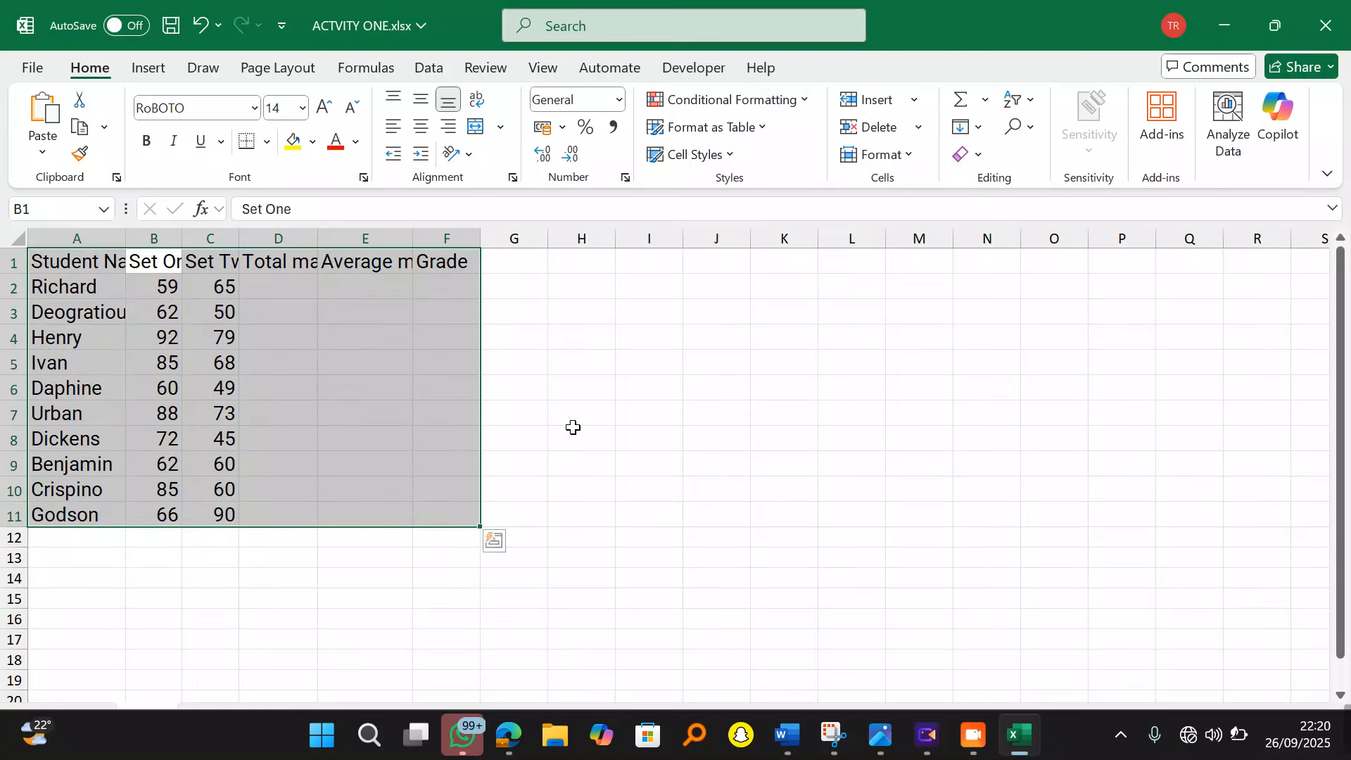
left_click_drag(619, 440, 577, 437)
Step: Auto-fit columns A through E to the enlarged text
double_click(132, 238)
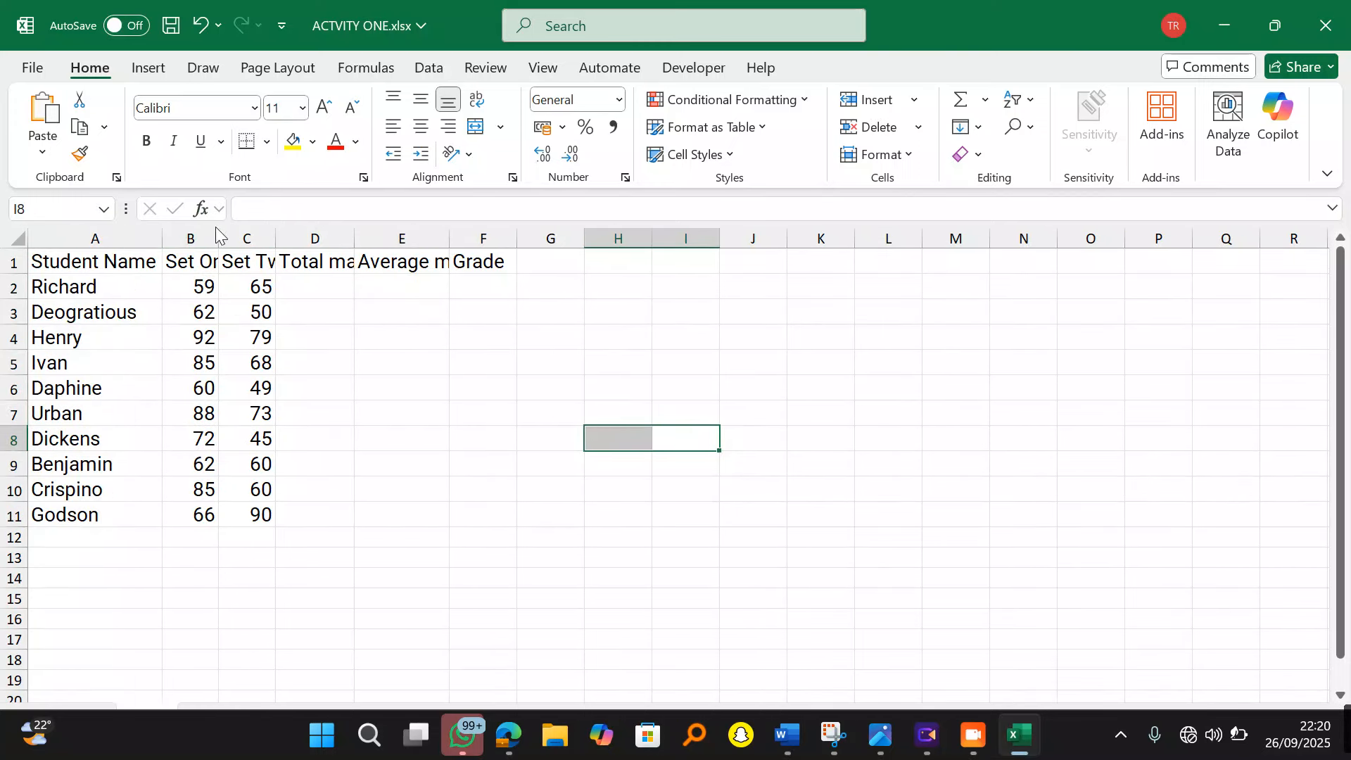
double_click(221, 239)
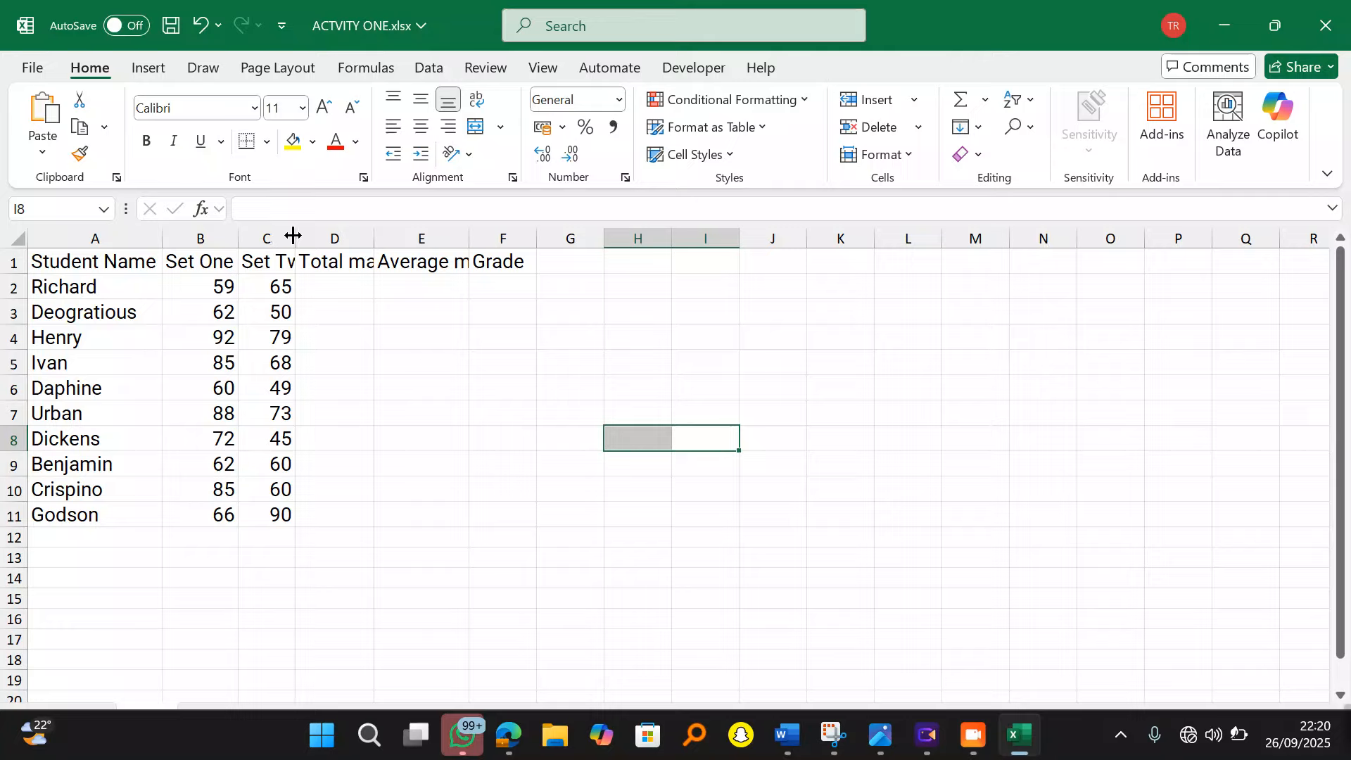
double_click(295, 239)
double_click(403, 246)
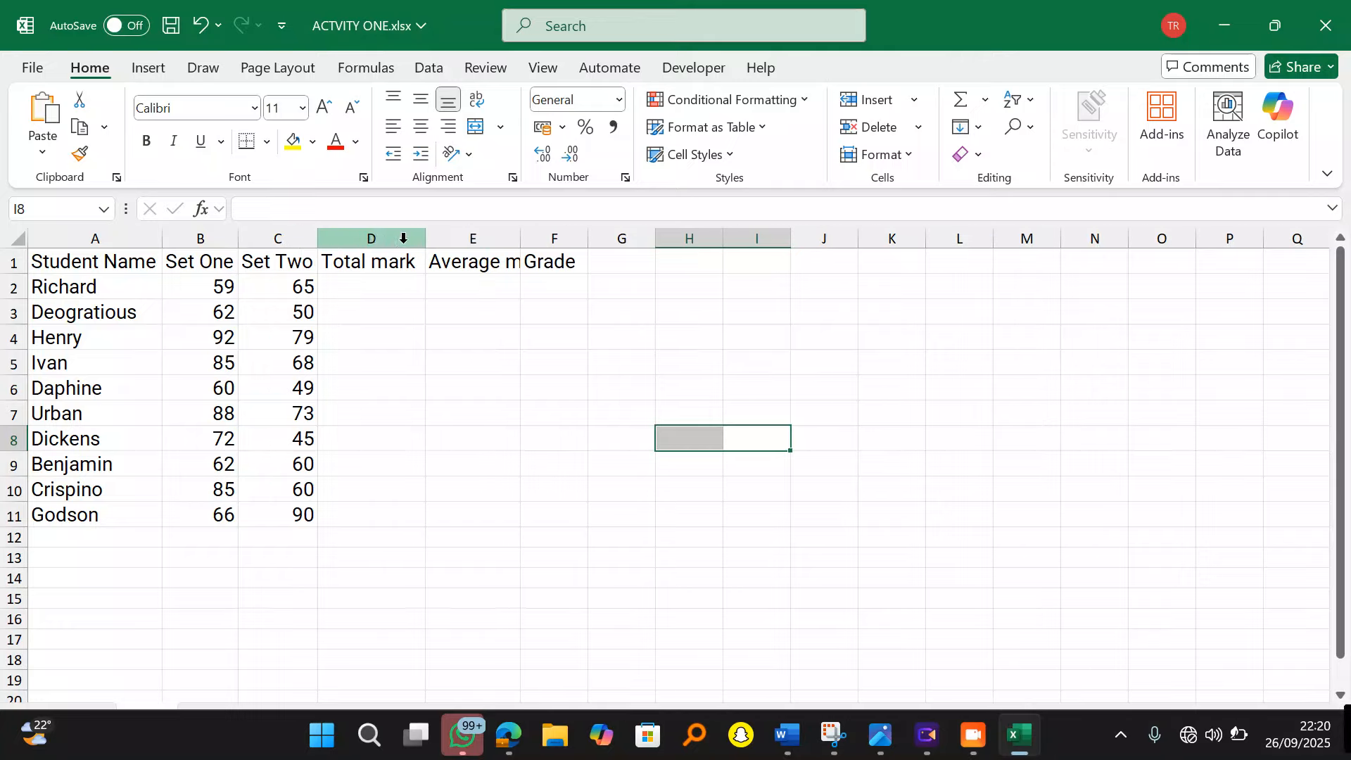
double_click(522, 239)
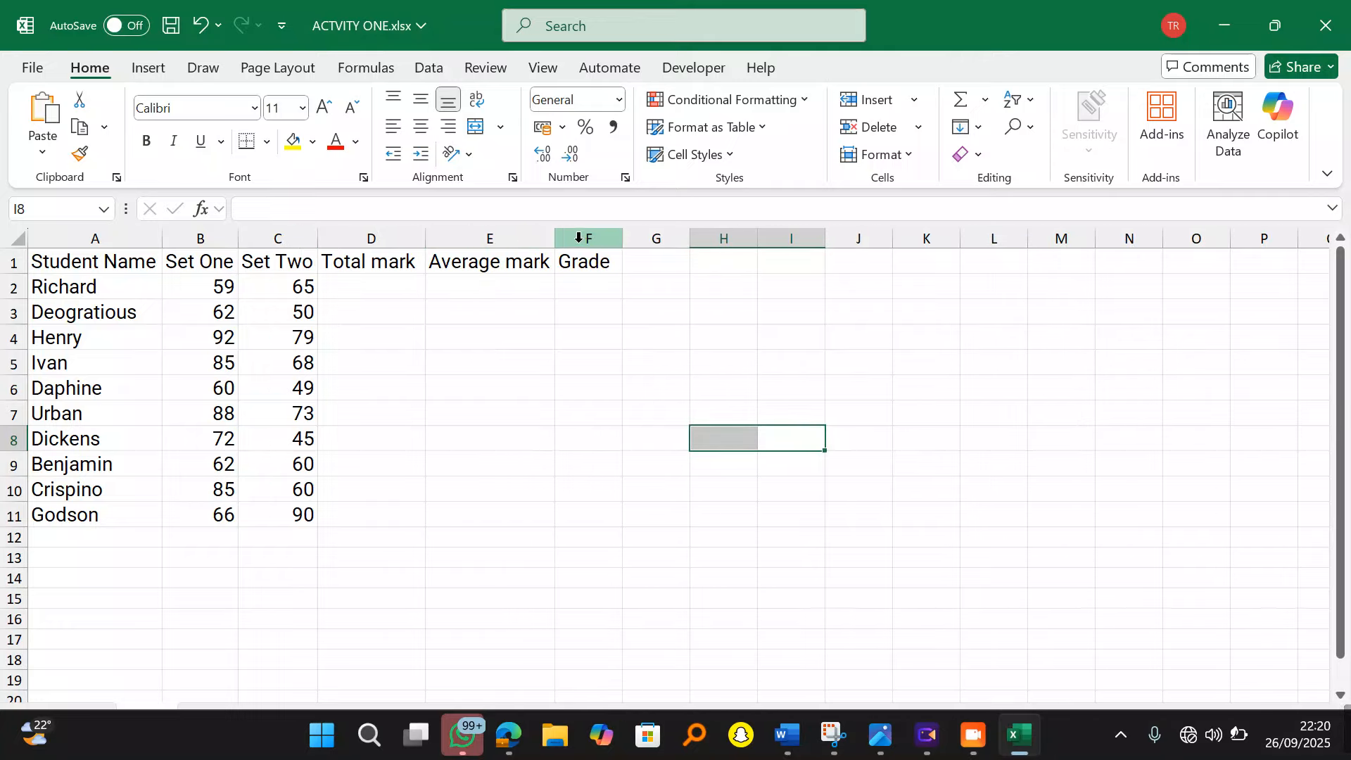
left_click(486, 432)
Step: Make the header row A1:F1 bold with red text, then select the table A1:F11
left_click_drag(139, 262, 603, 262)
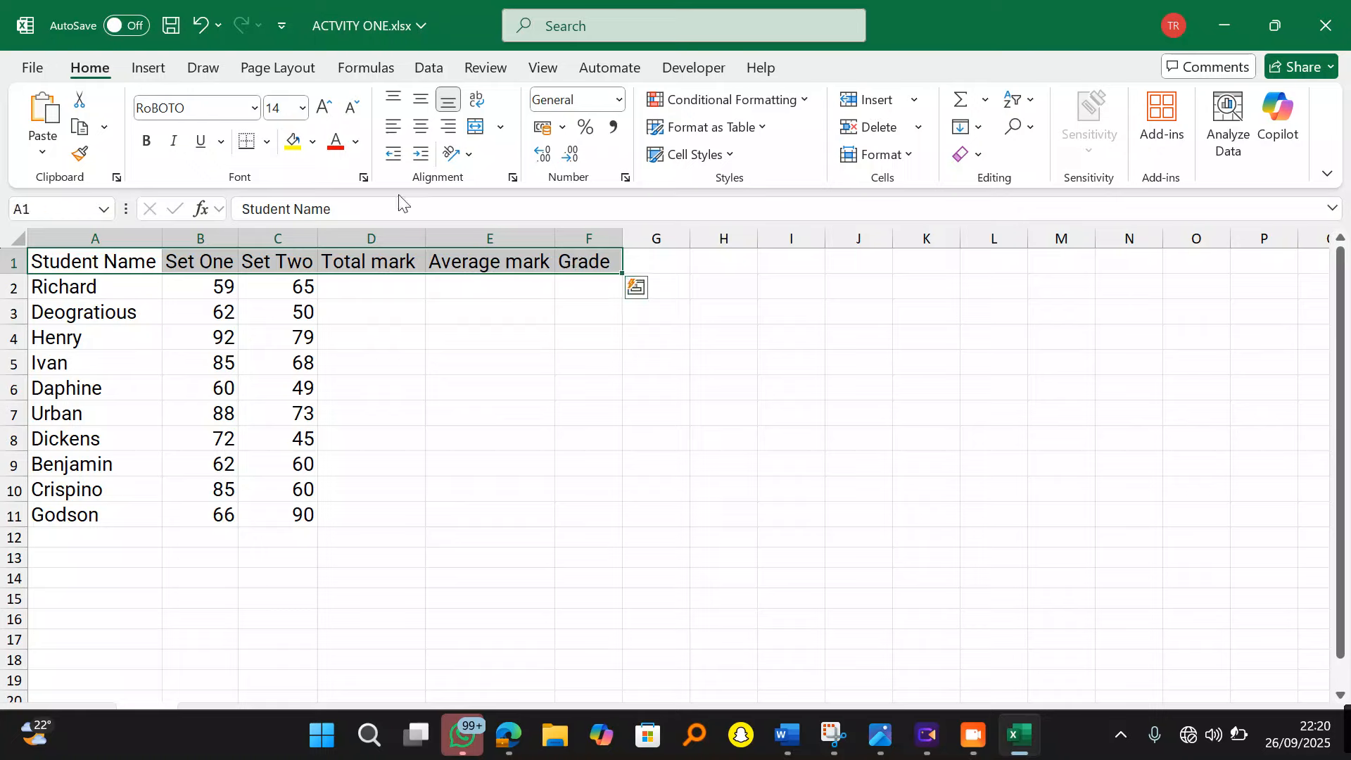
left_click(146, 141)
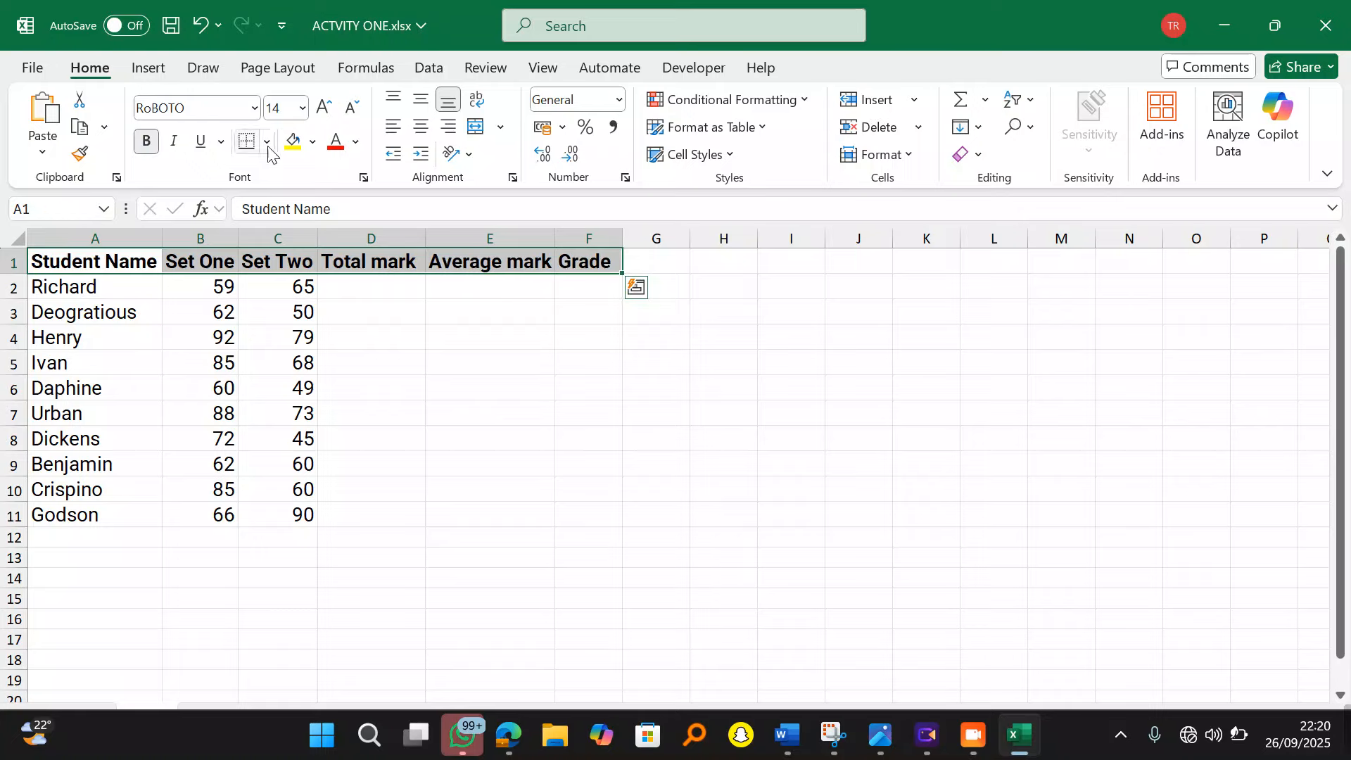
left_click(336, 150)
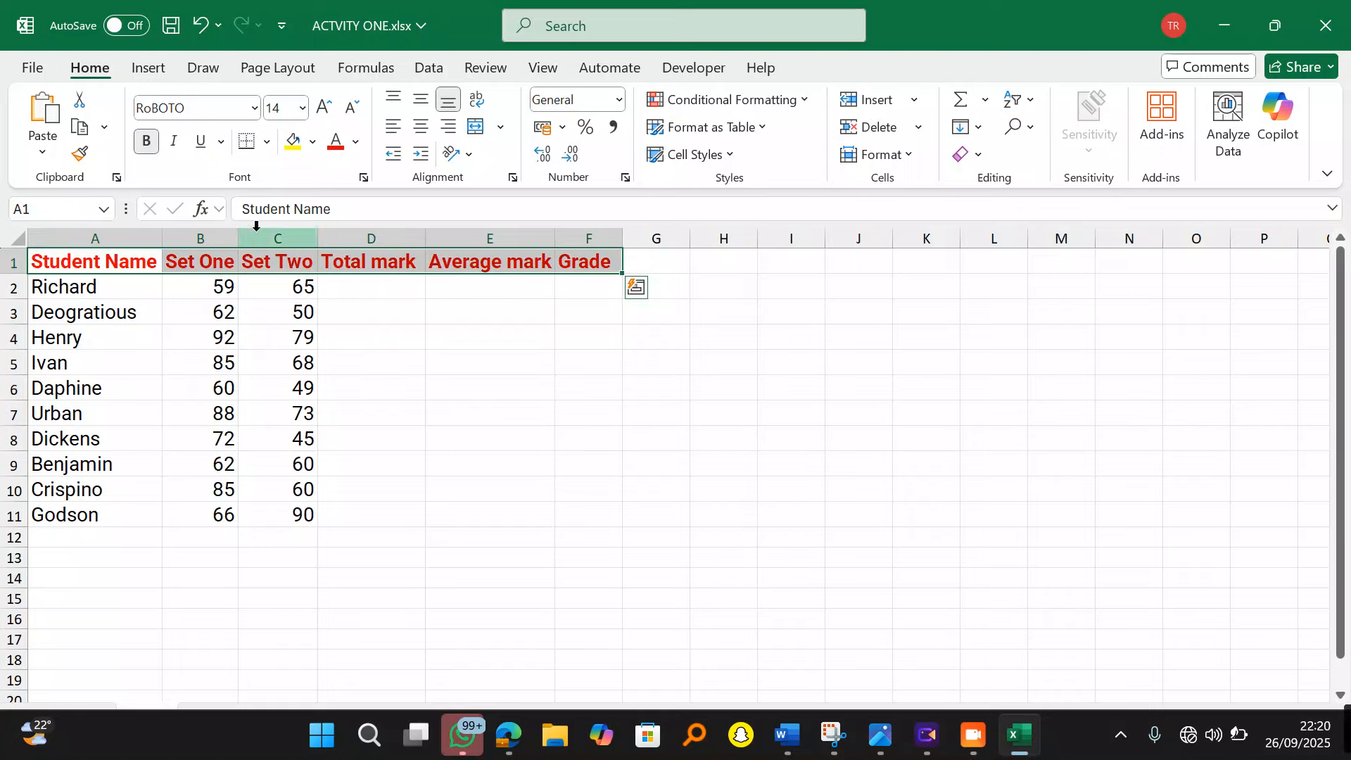
left_click(521, 415)
left_click_drag(122, 268, 572, 513)
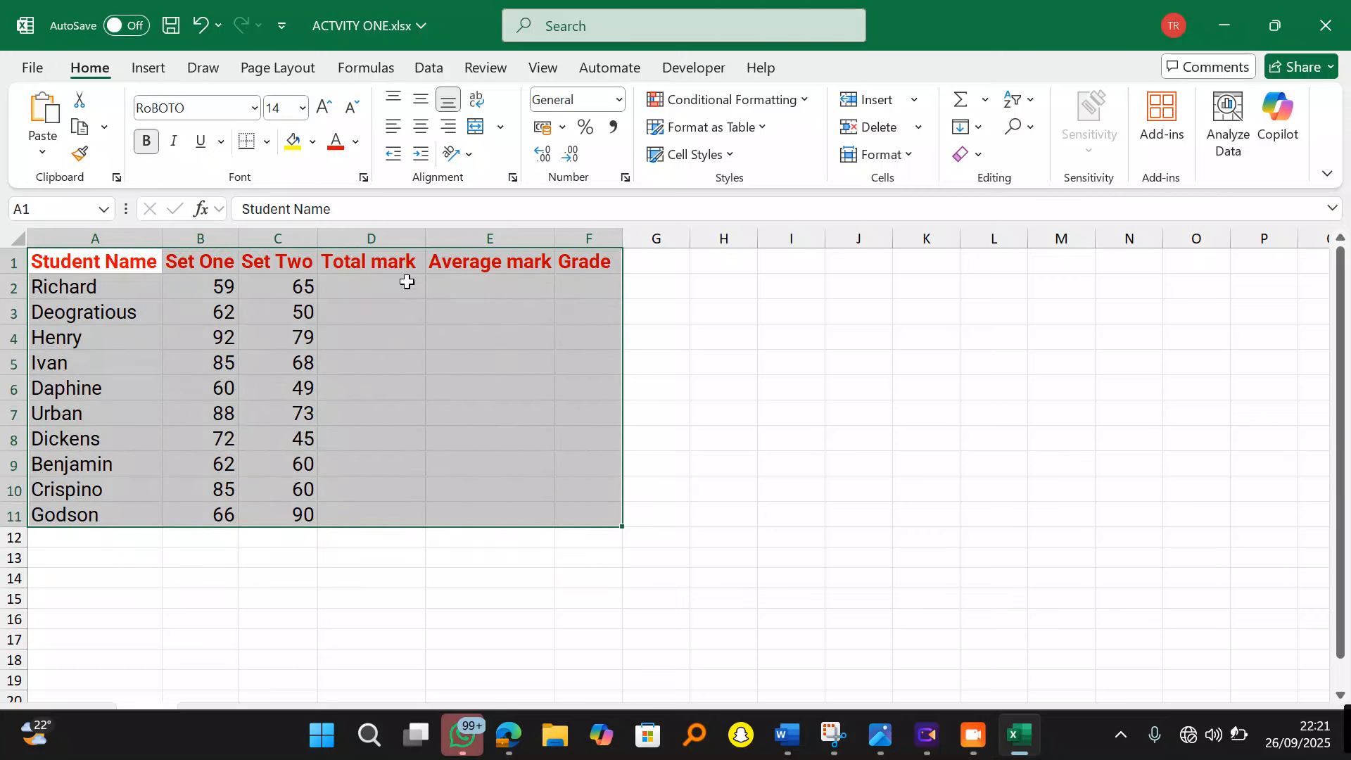
Step: Apply All Borders to every cell of the marks table A1:F11
left_click(267, 142)
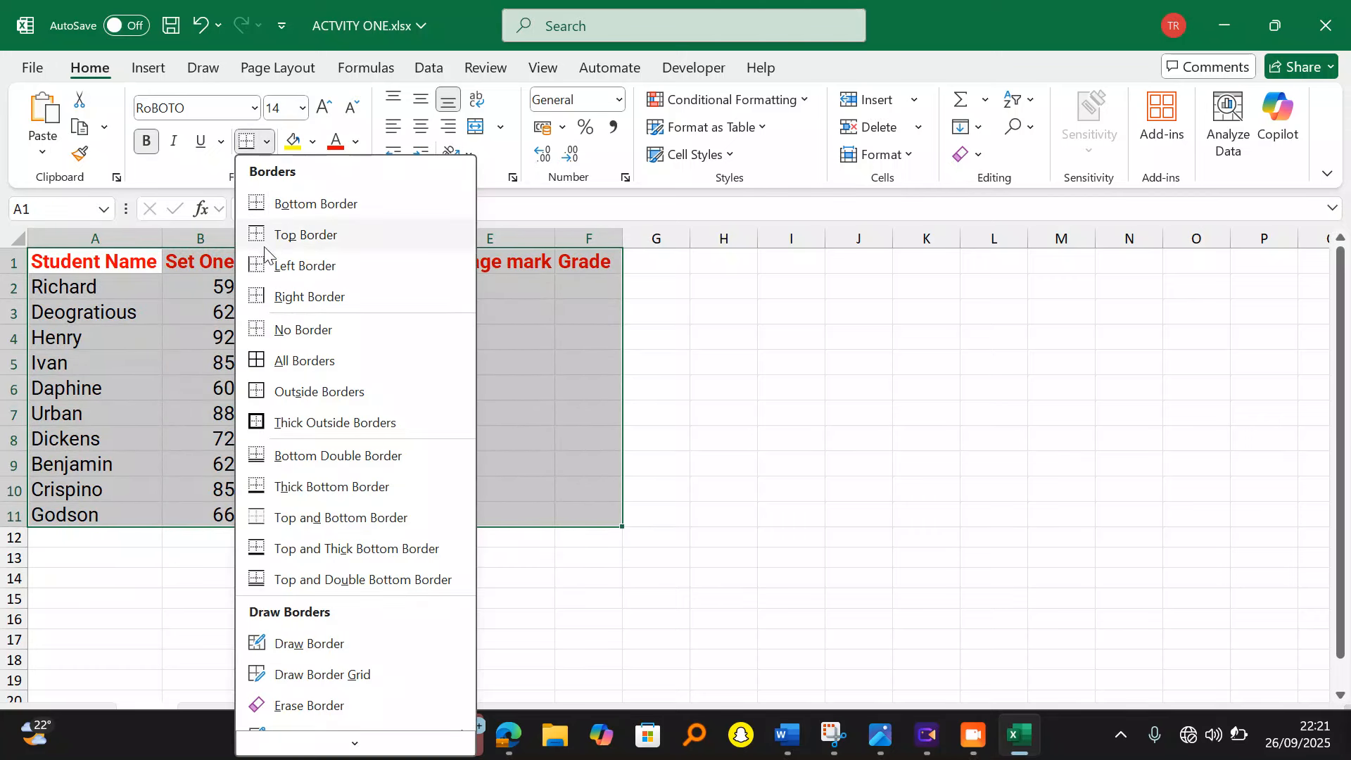
left_click(304, 361)
left_click(770, 416)
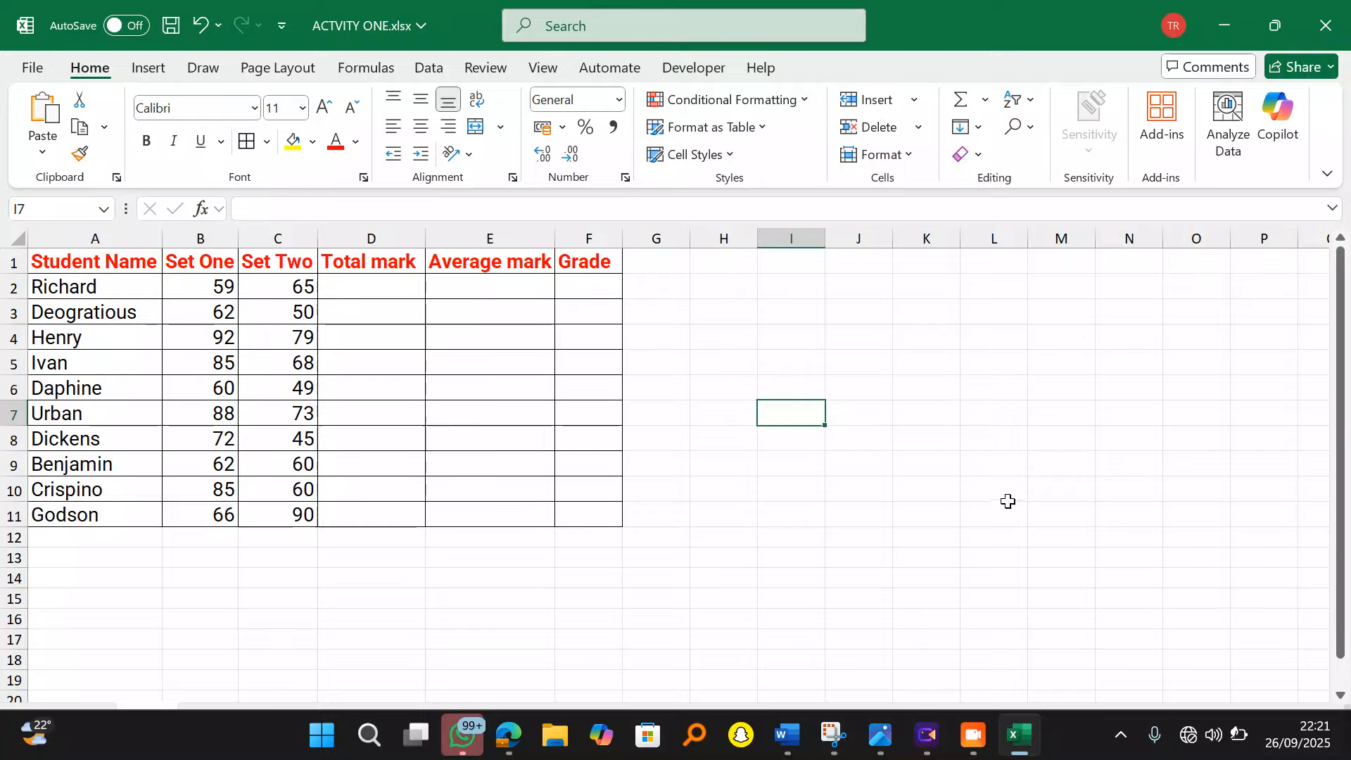
scroll(1035, 599, "up", 3, "ctrl")
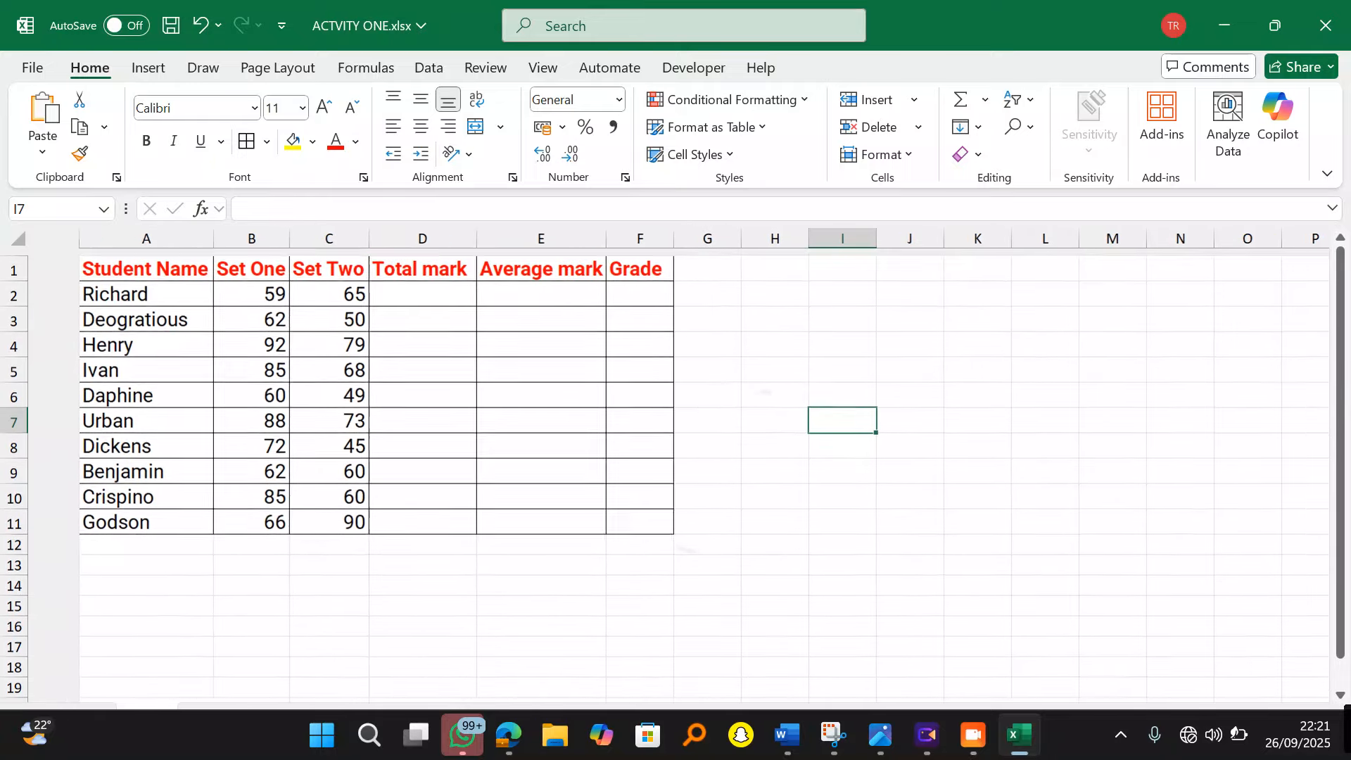
scroll(1048, 612, "down", 4)
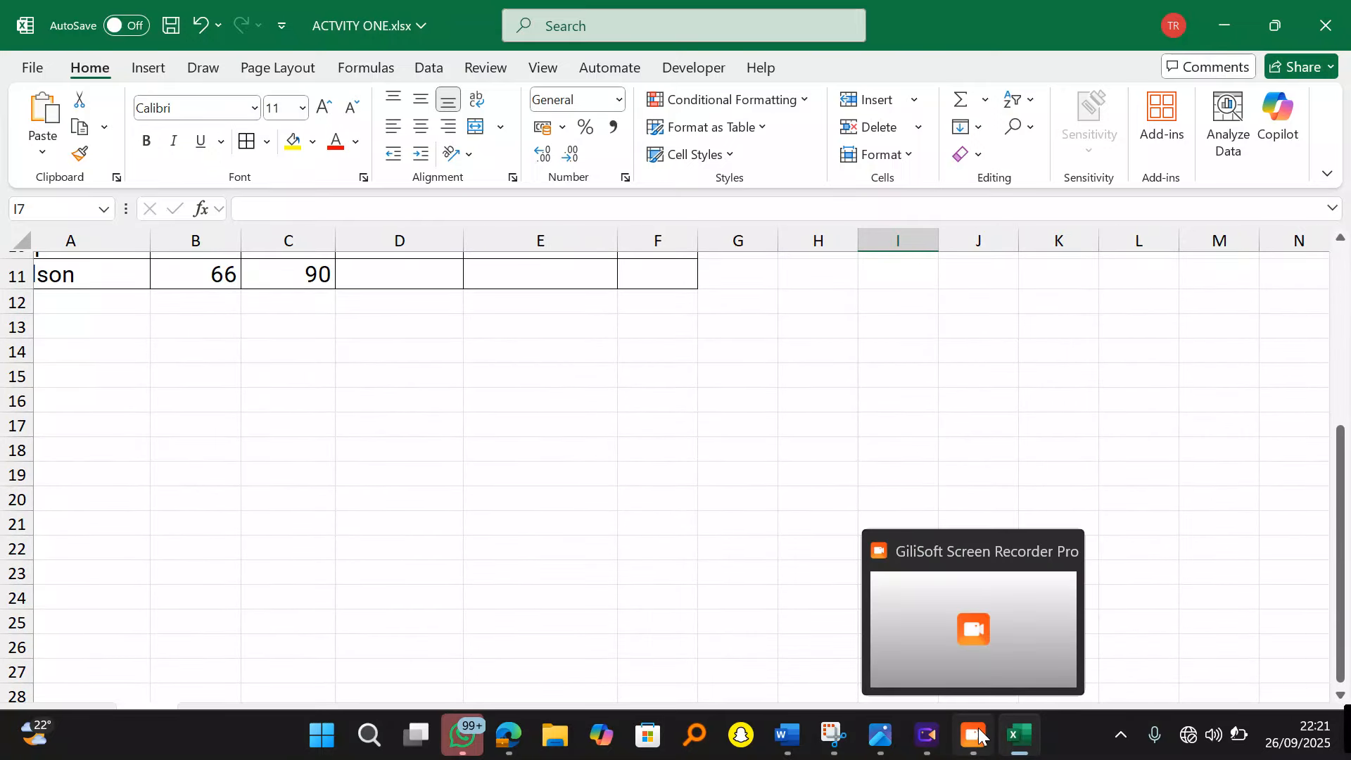
scroll(677, 473, "up", 4)
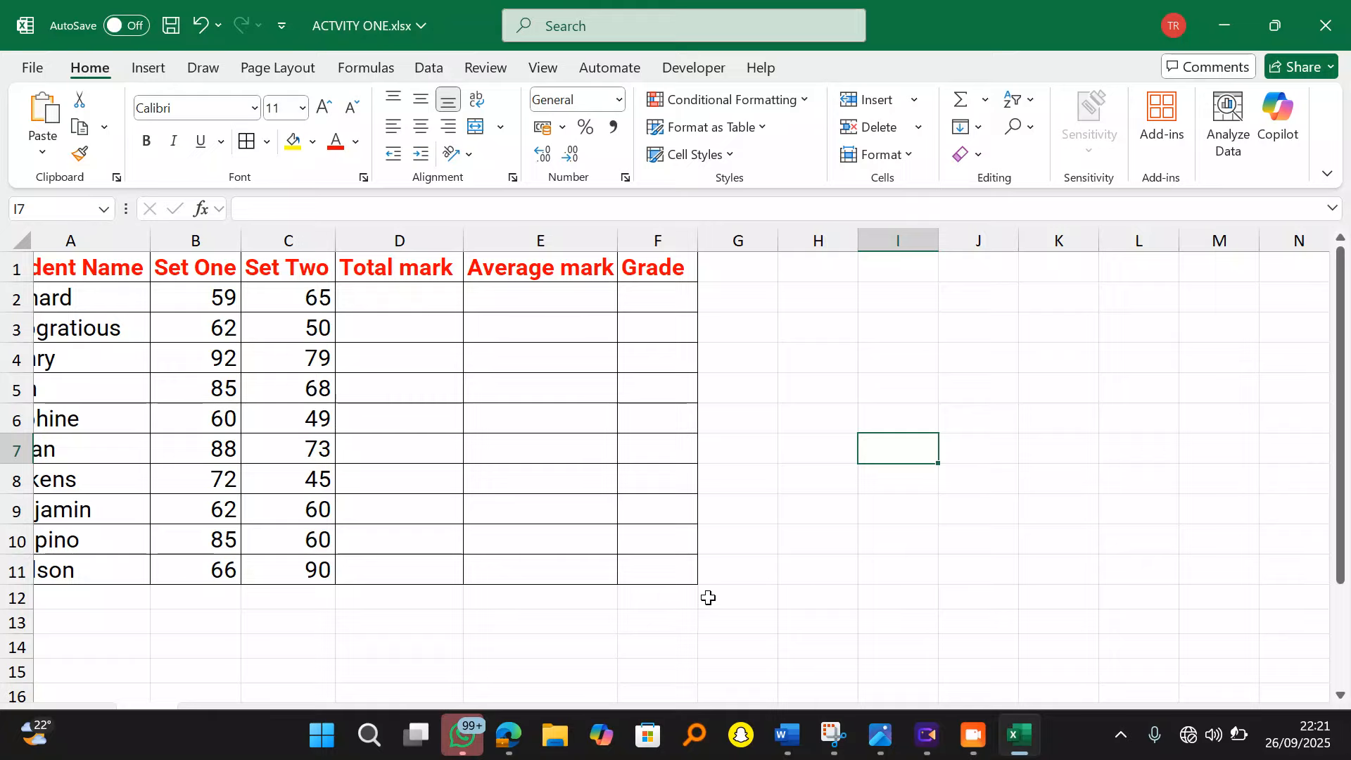
scroll(725, 627, "left", 2)
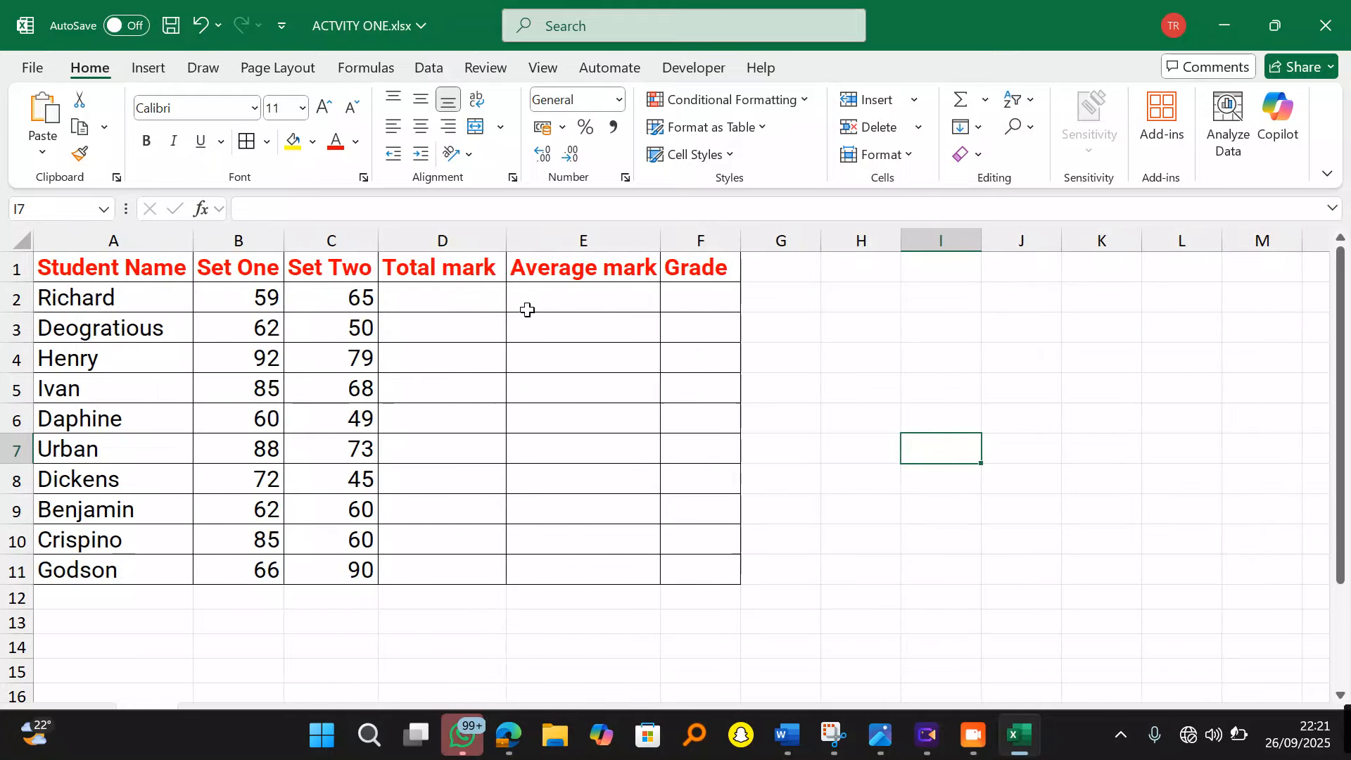
Step: Enter =SUM(B2:C2) in D2 and fill it down to D11, giving totals 124 to 156
left_click(457, 303)
type("=")
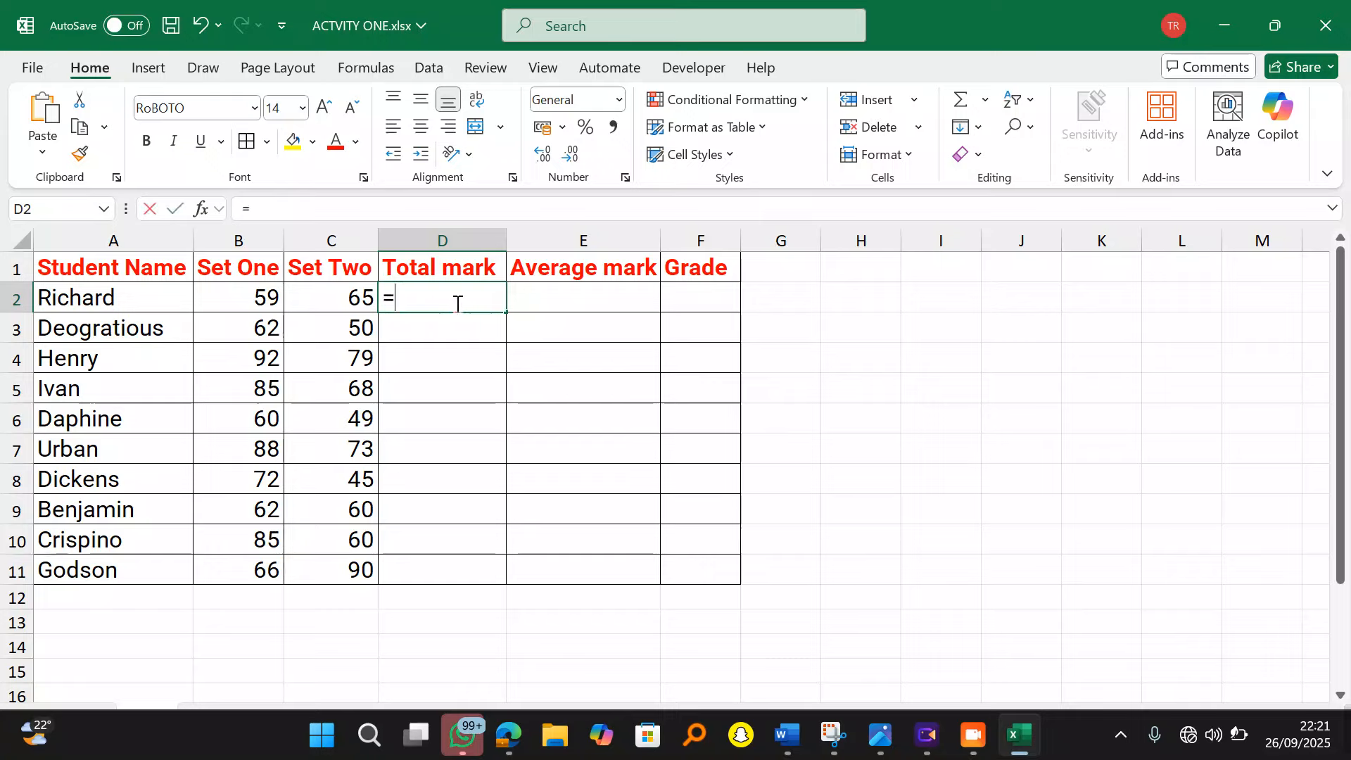
type("SUM(")
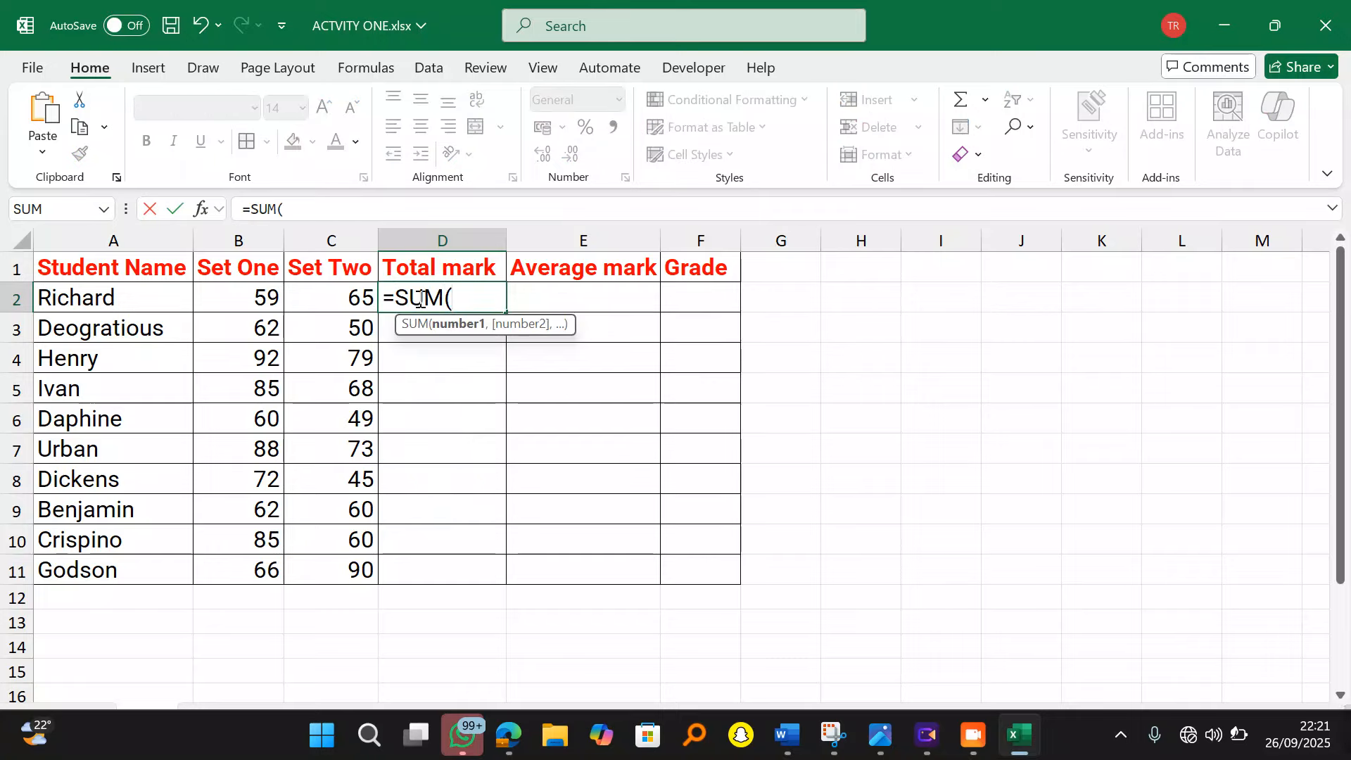
left_click(250, 303)
left_click_drag(285, 297, 338, 299)
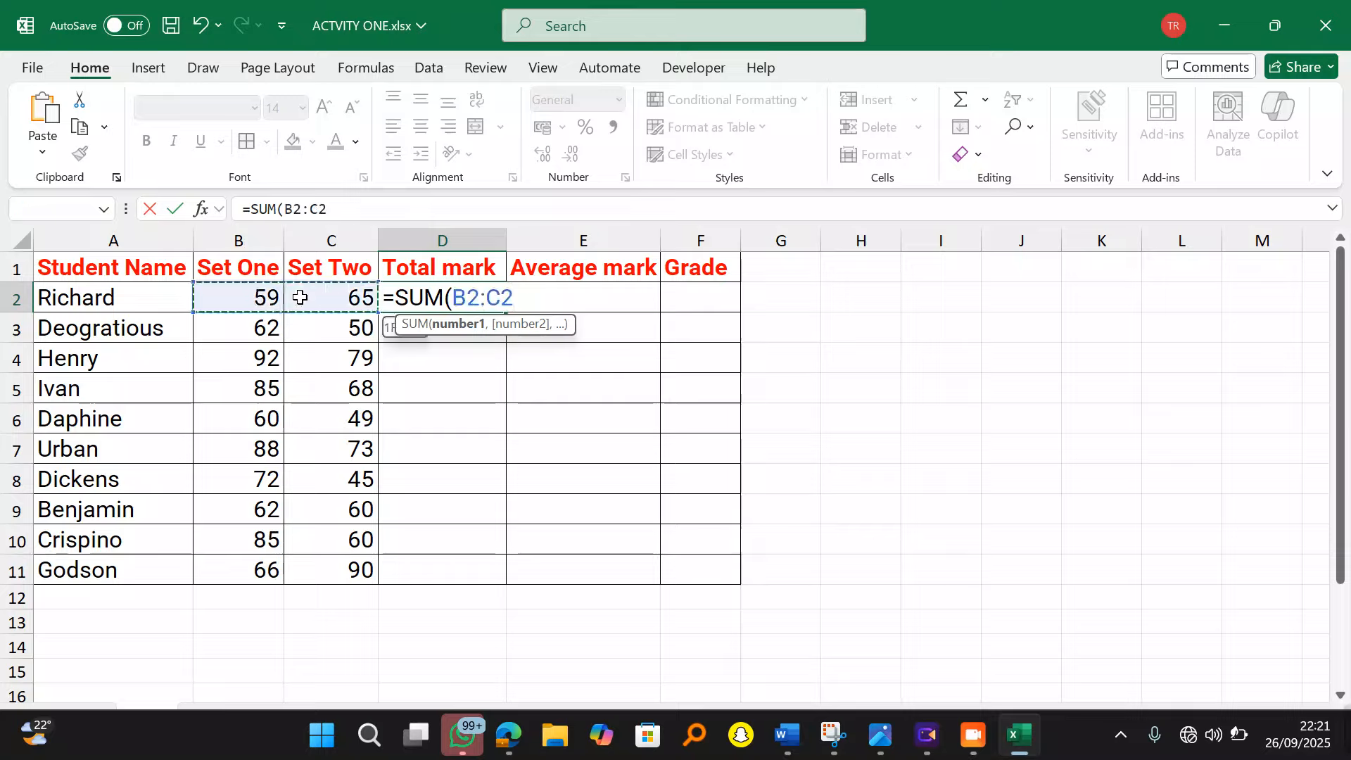
type(")")
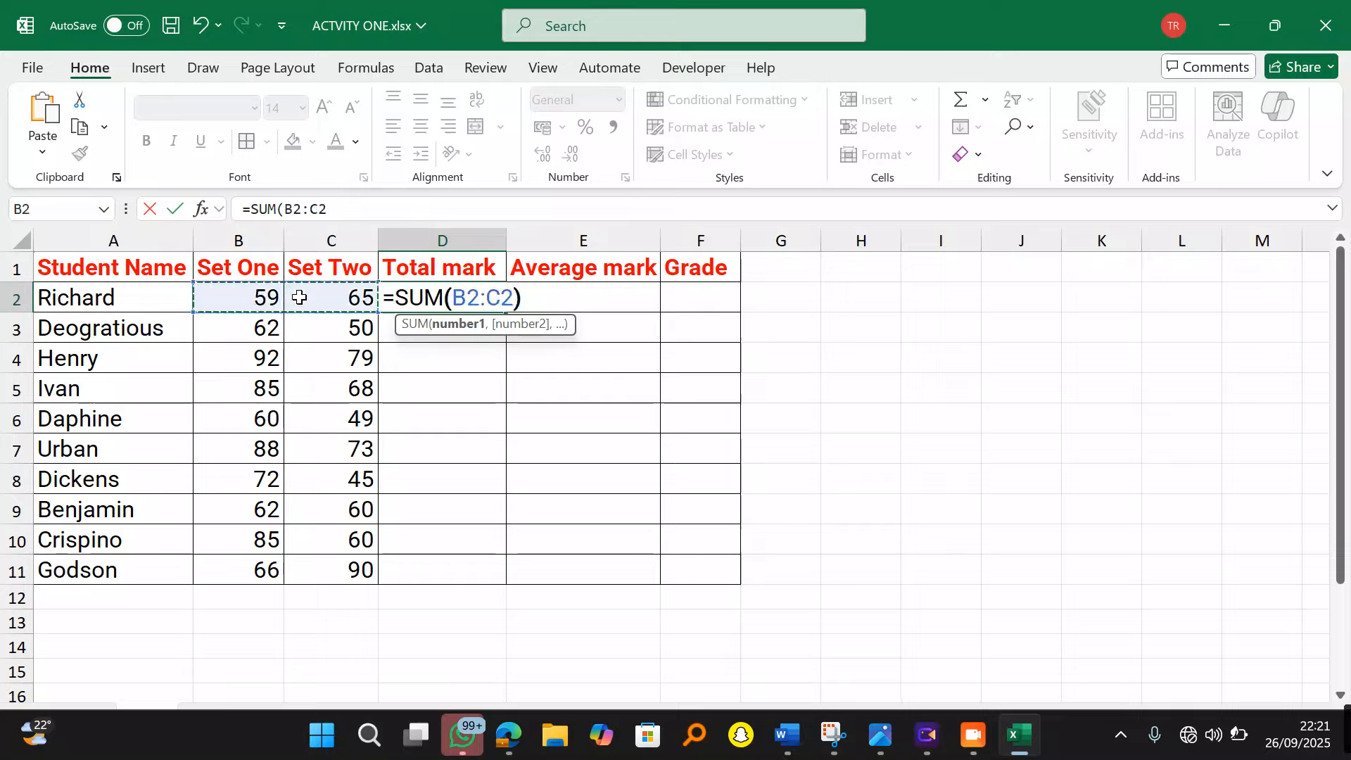
key("Return")
left_click(446, 296)
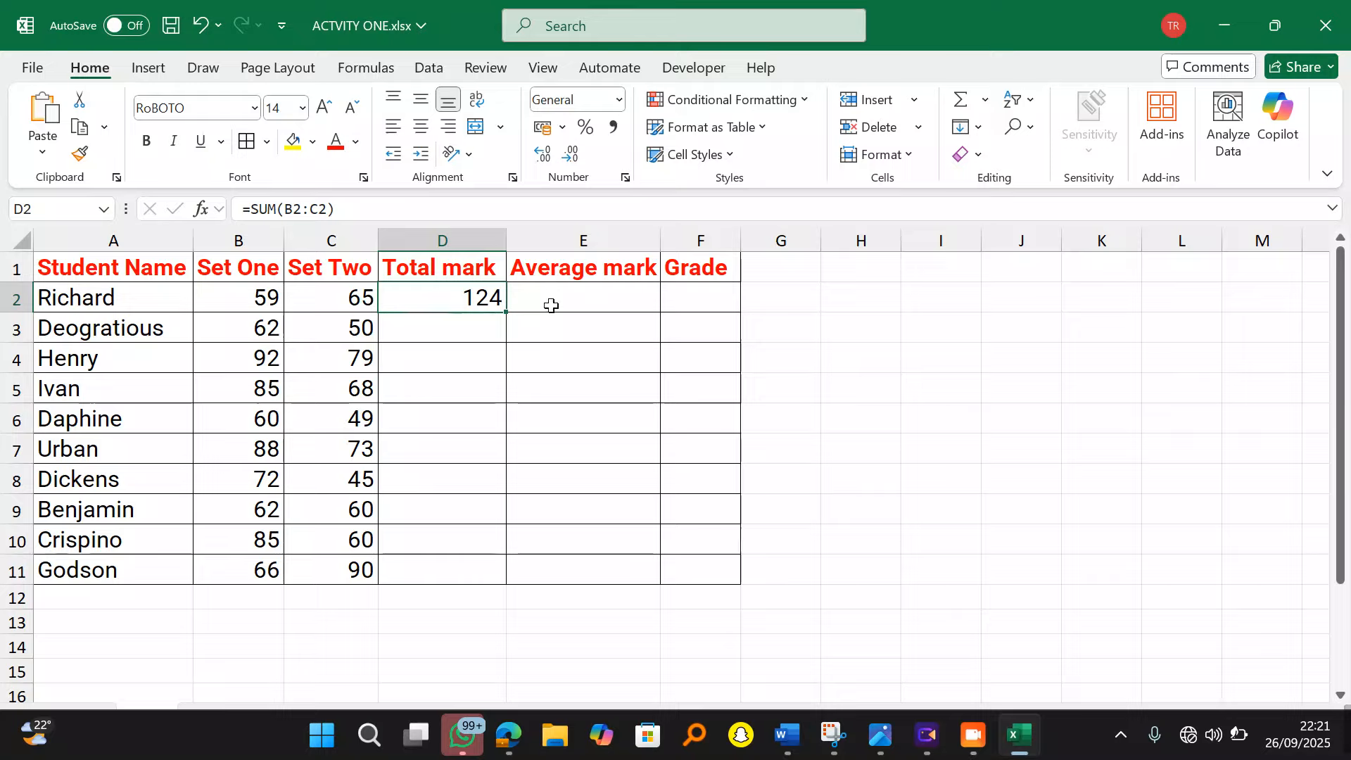
double_click(510, 316)
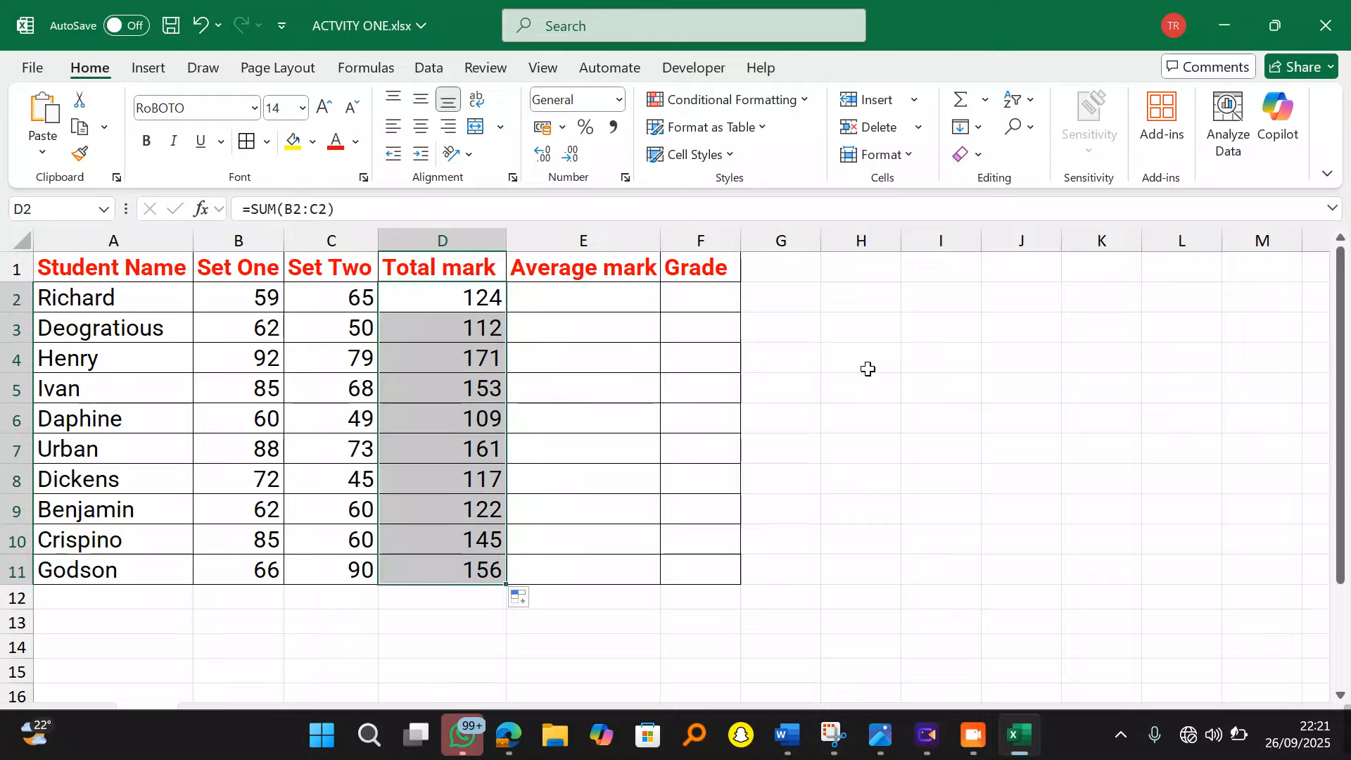
left_click(580, 294)
Step: Enter =AVERAGE(B2:C2) in E2 and fill it down to E11
type("=")
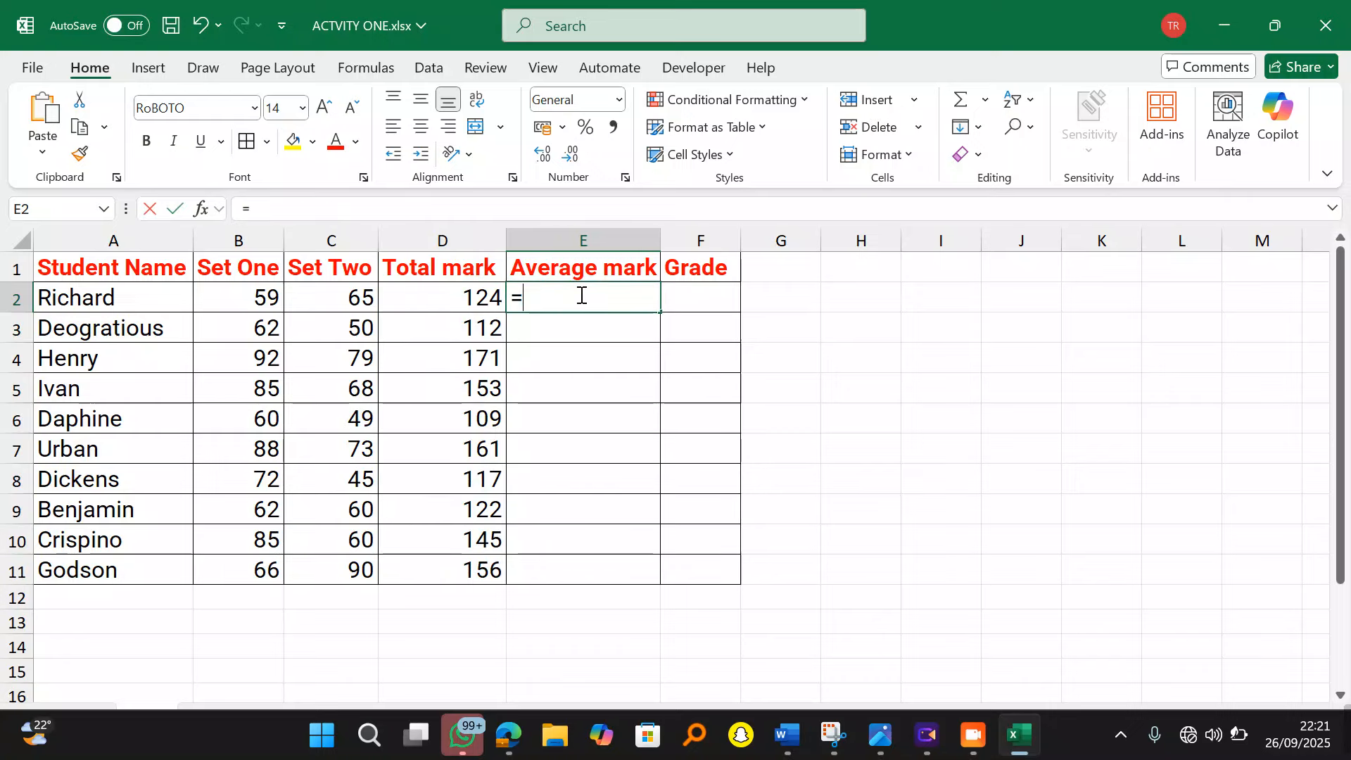
type("AVERAGE")
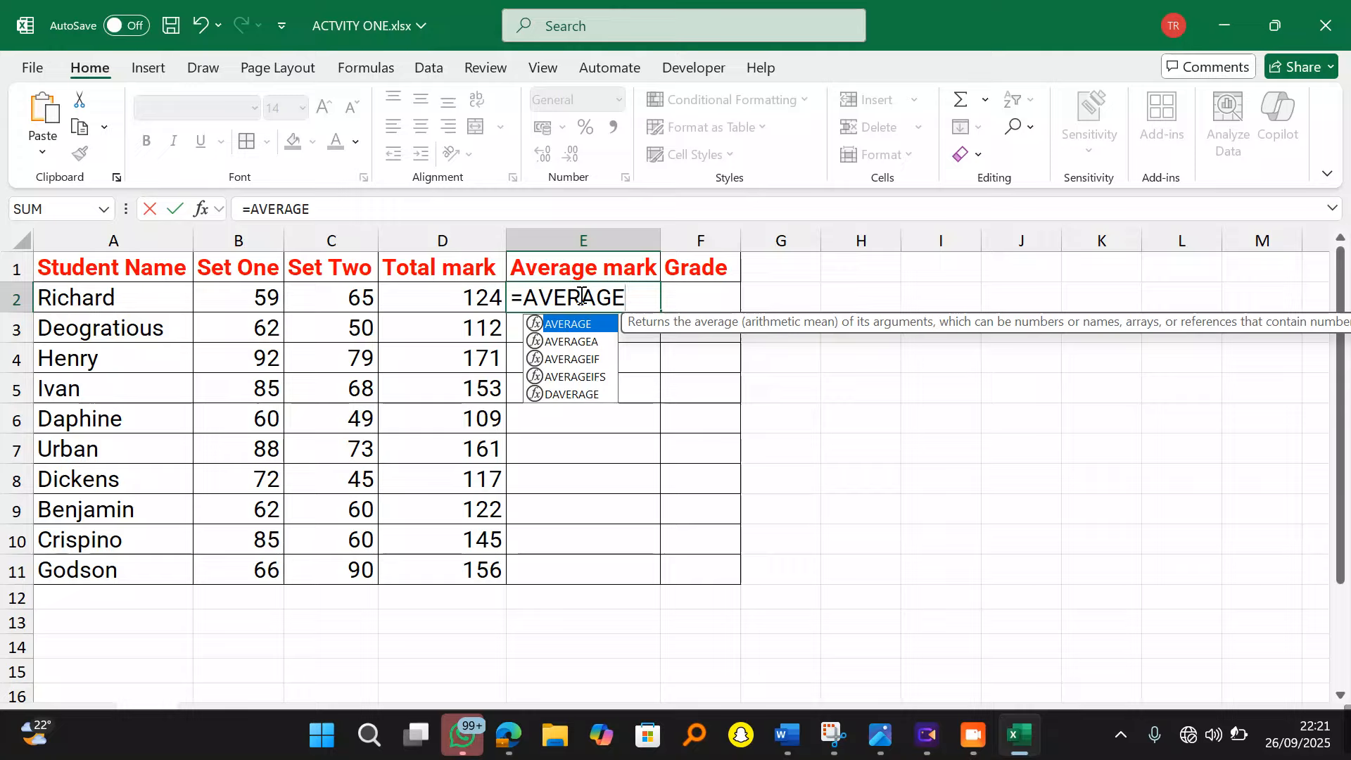
type("(")
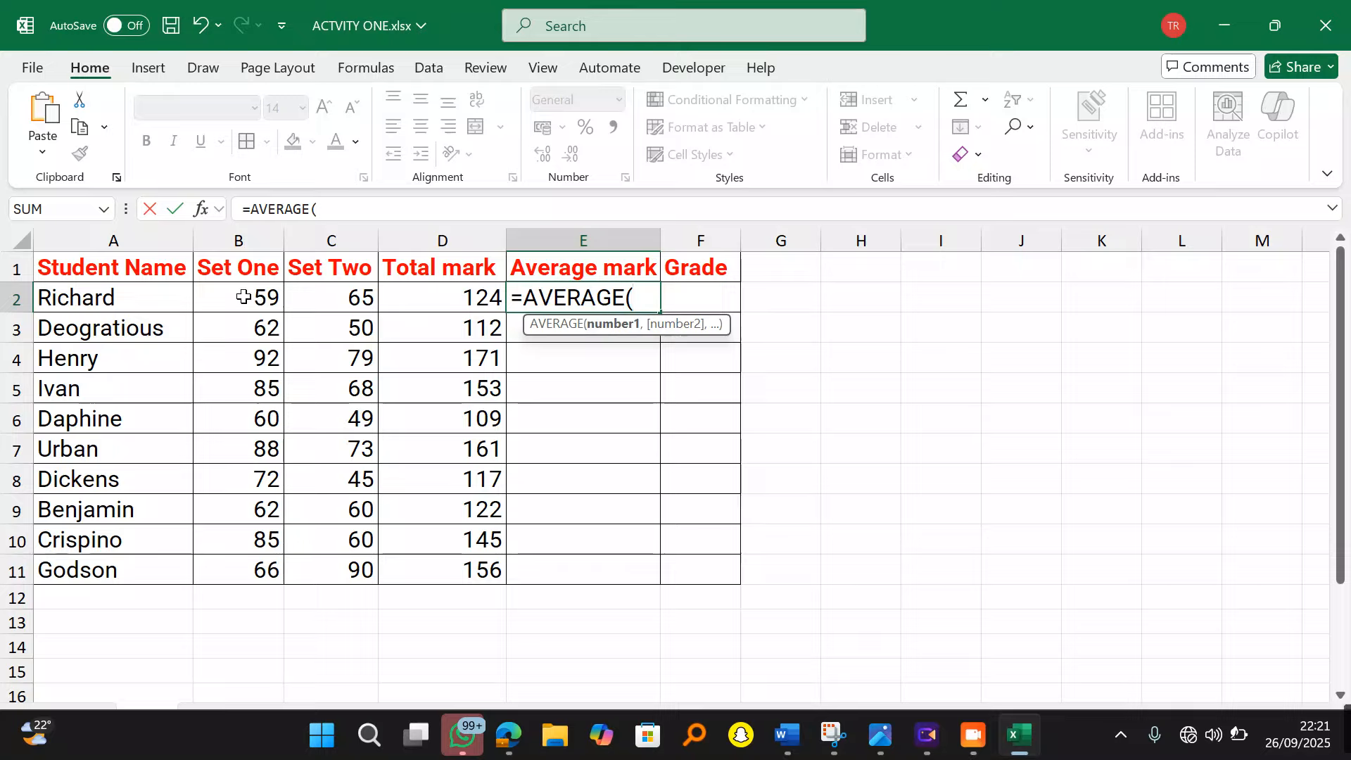
left_click(266, 297)
mouse_move(282, 299)
left_mouse_down()
mouse_move(374, 298)
mouse_move(294, 299)
left_mouse_up()
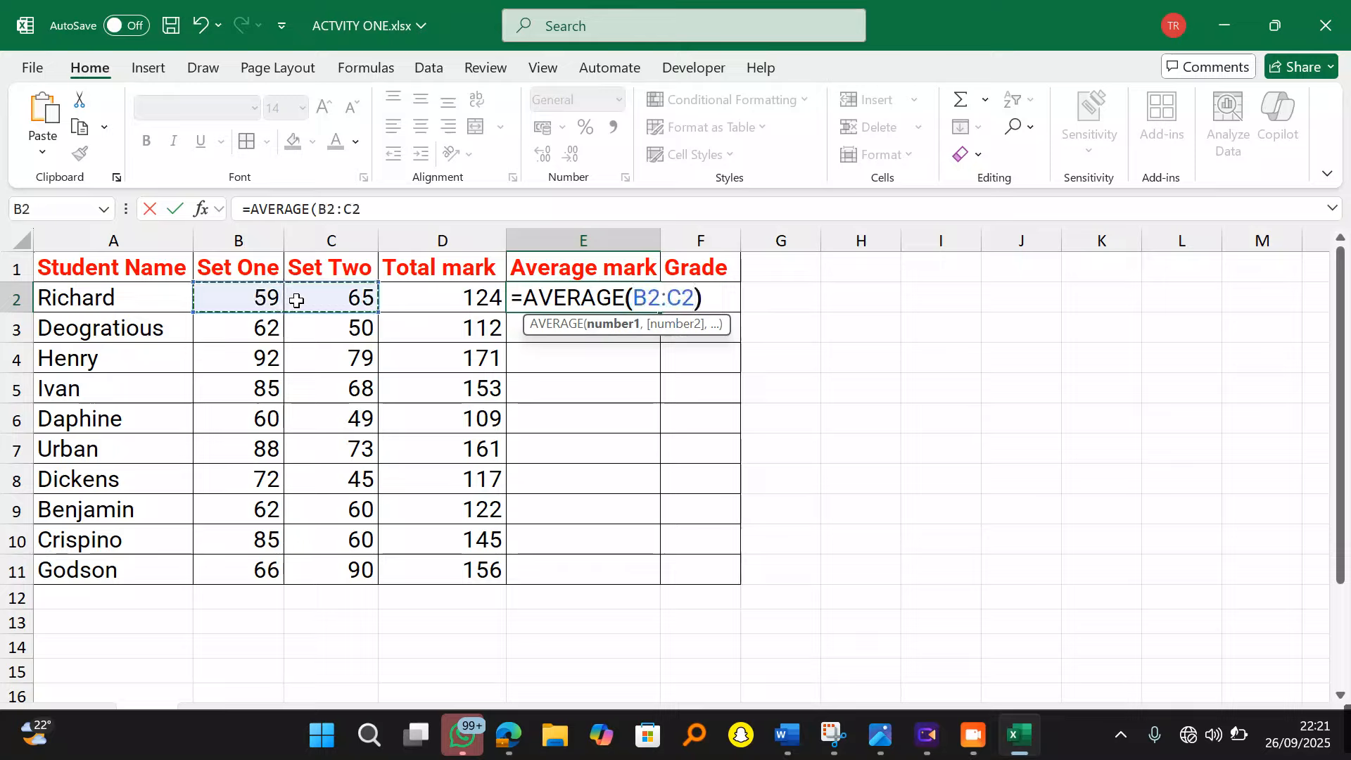
key("Return")
left_click(546, 298)
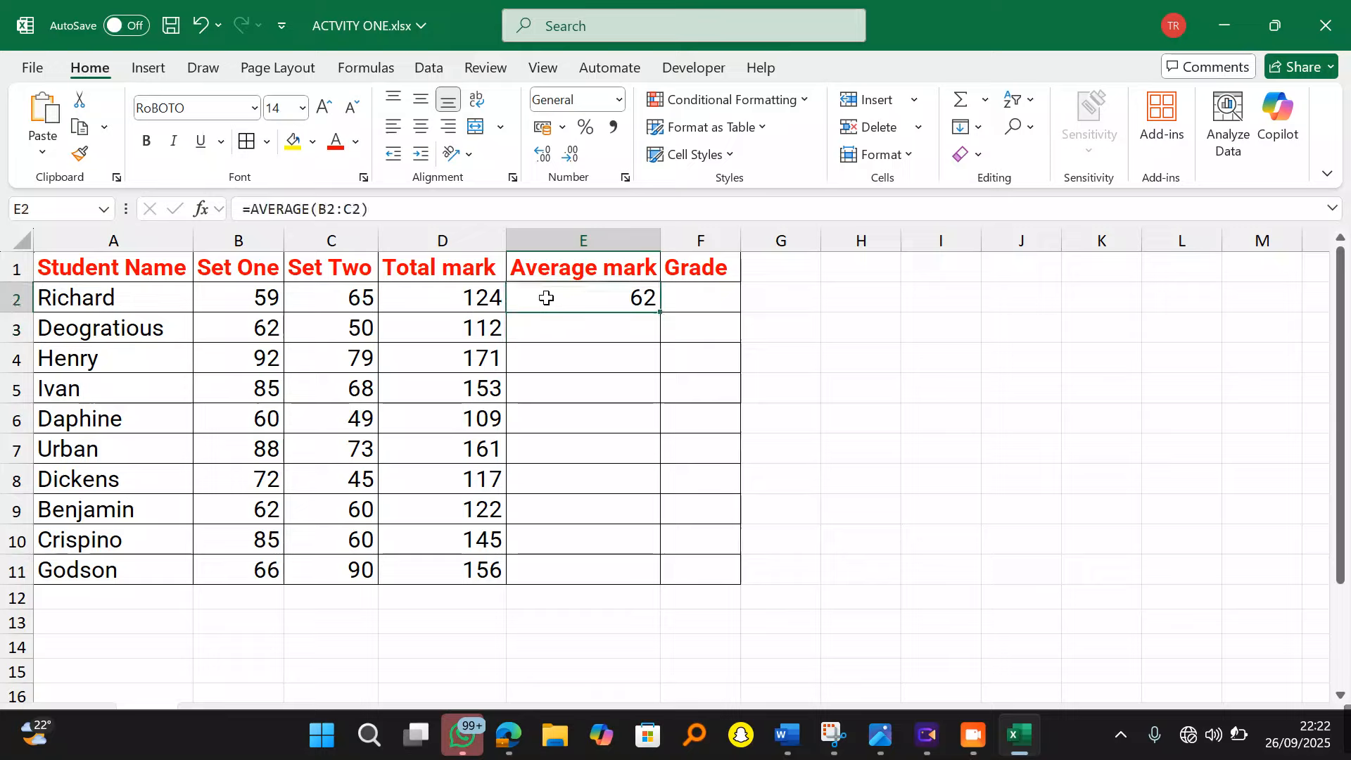
double_click(660, 312)
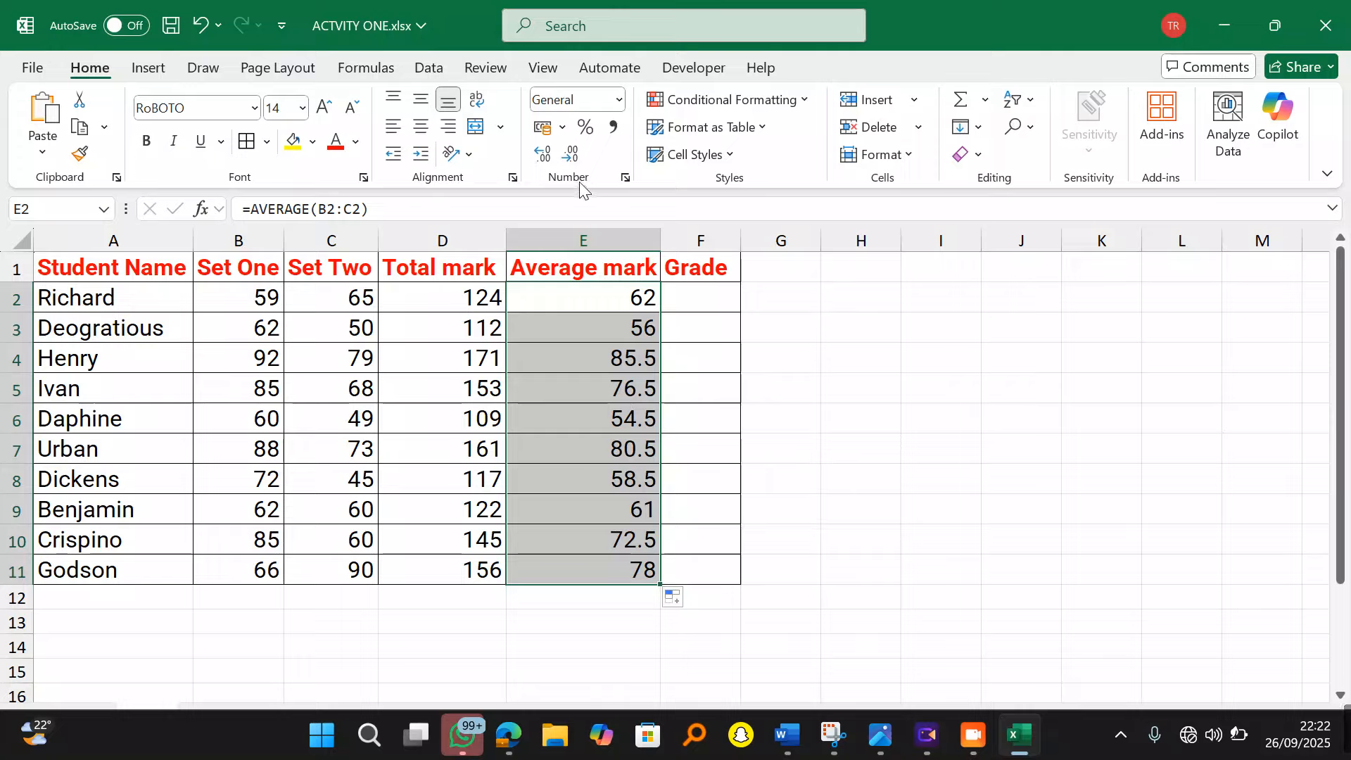
Step: Show the averages as whole numbers, check the D2 and E2 formulas, and widen column F
left_click(572, 155)
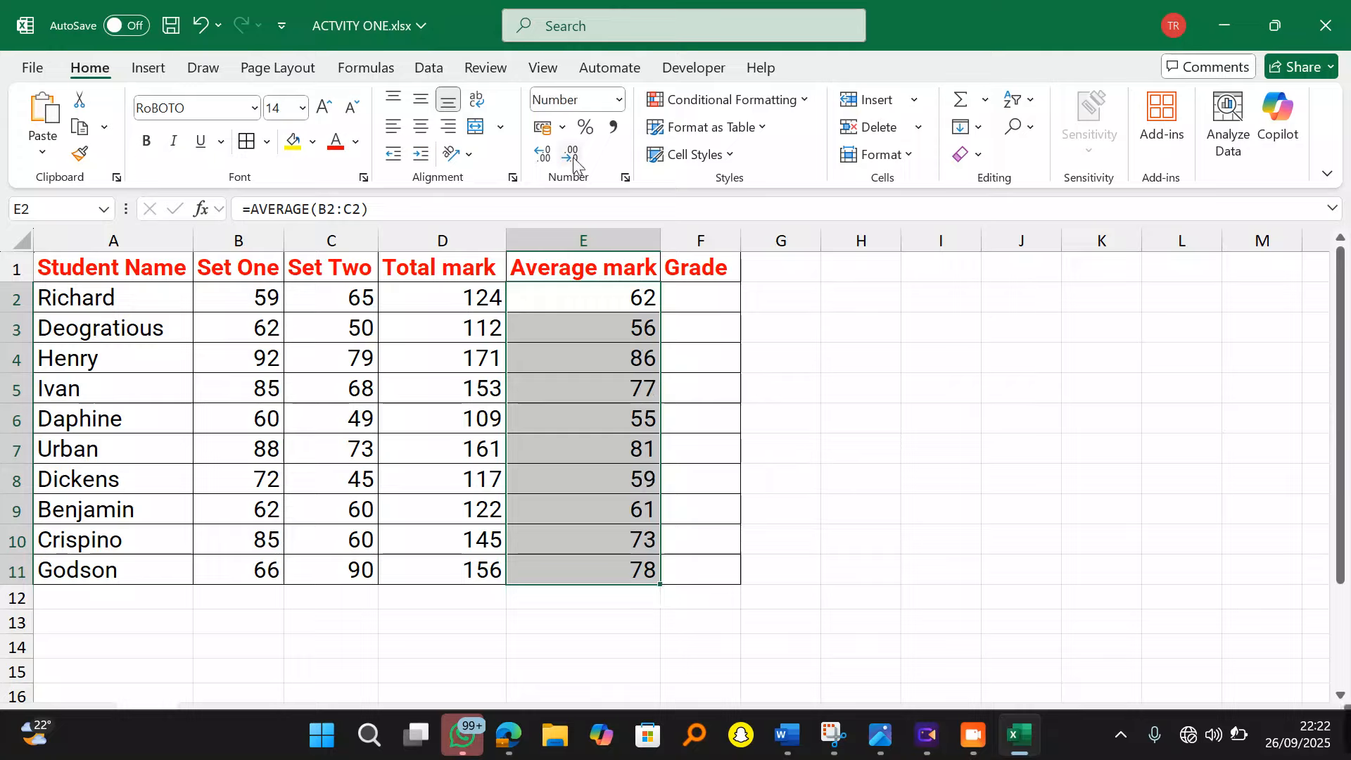
left_click(907, 420)
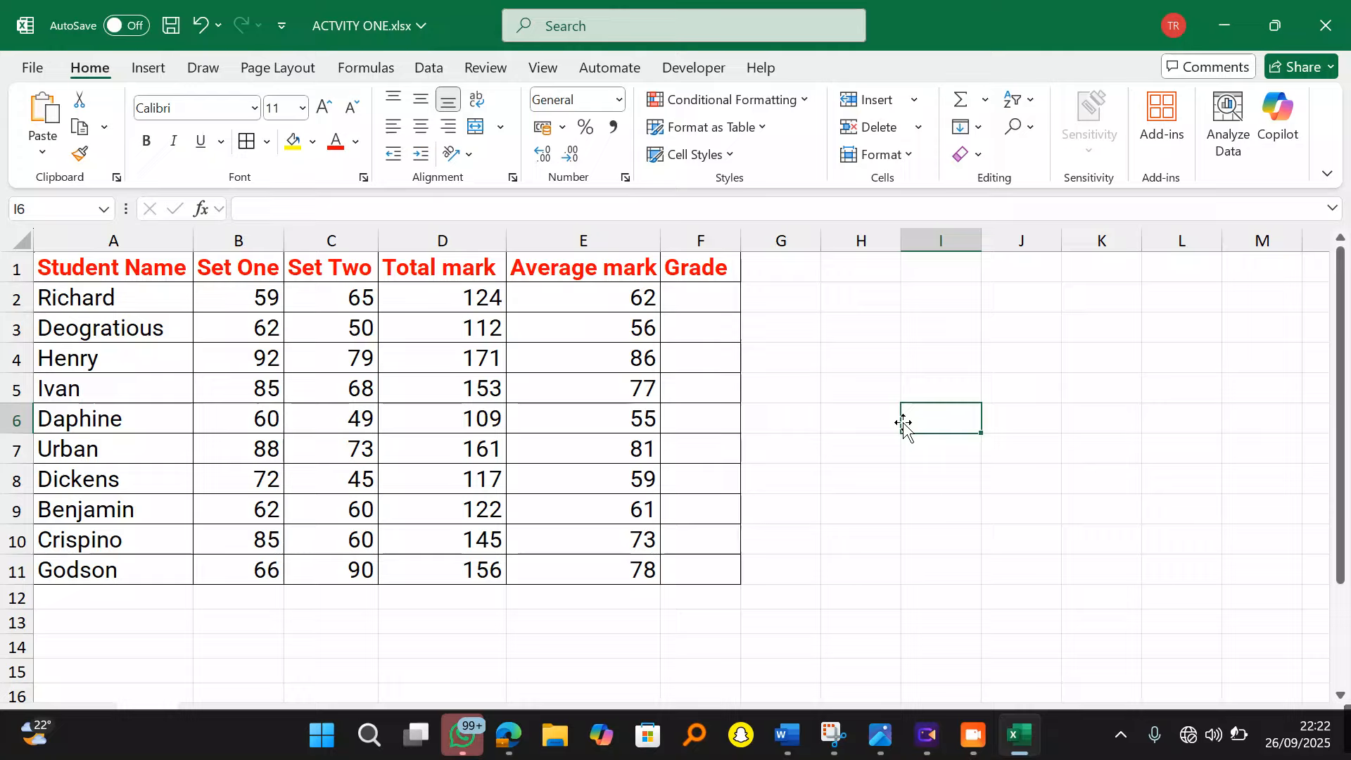
left_click(447, 296)
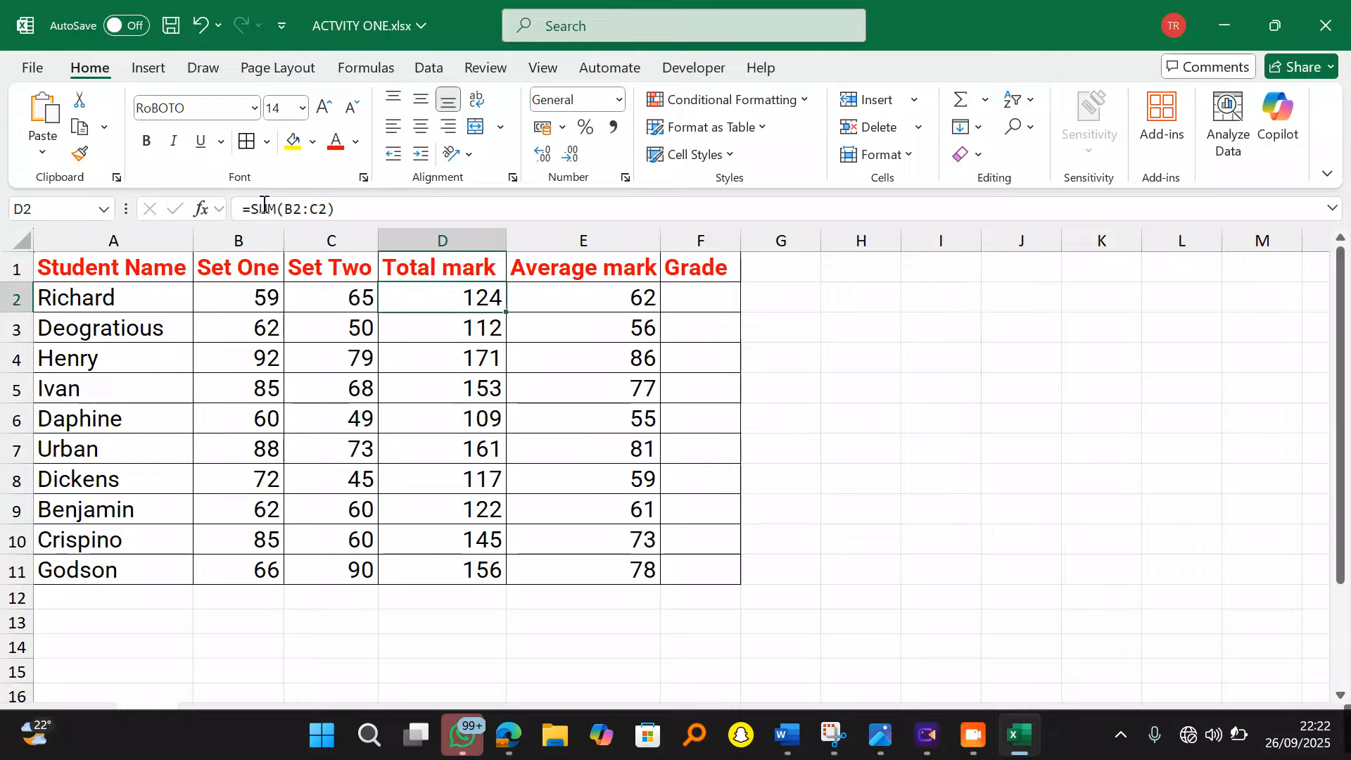
left_click(597, 295)
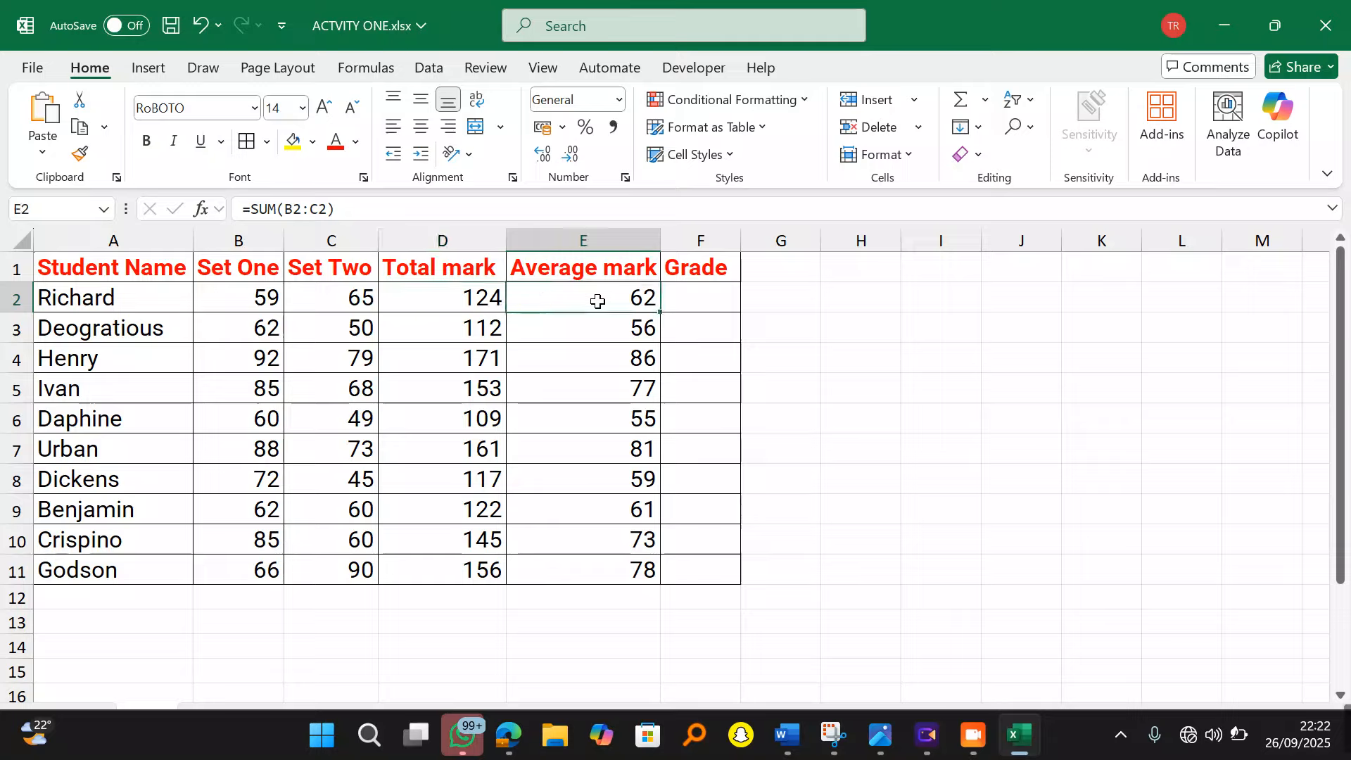
left_click(915, 454)
left_click_drag(742, 245, 766, 241)
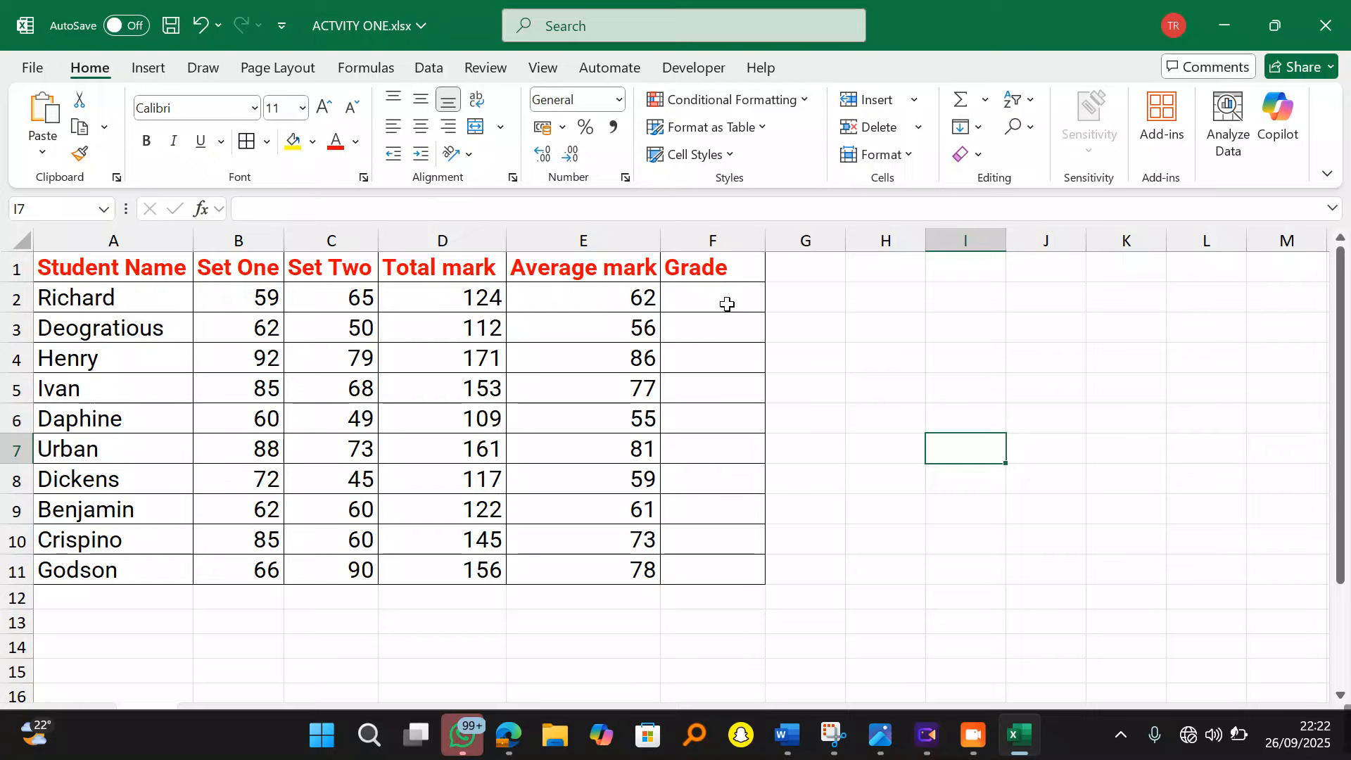
Step: In the question PDF, set the drawing ink to a thicker green stroke
left_click(510, 739)
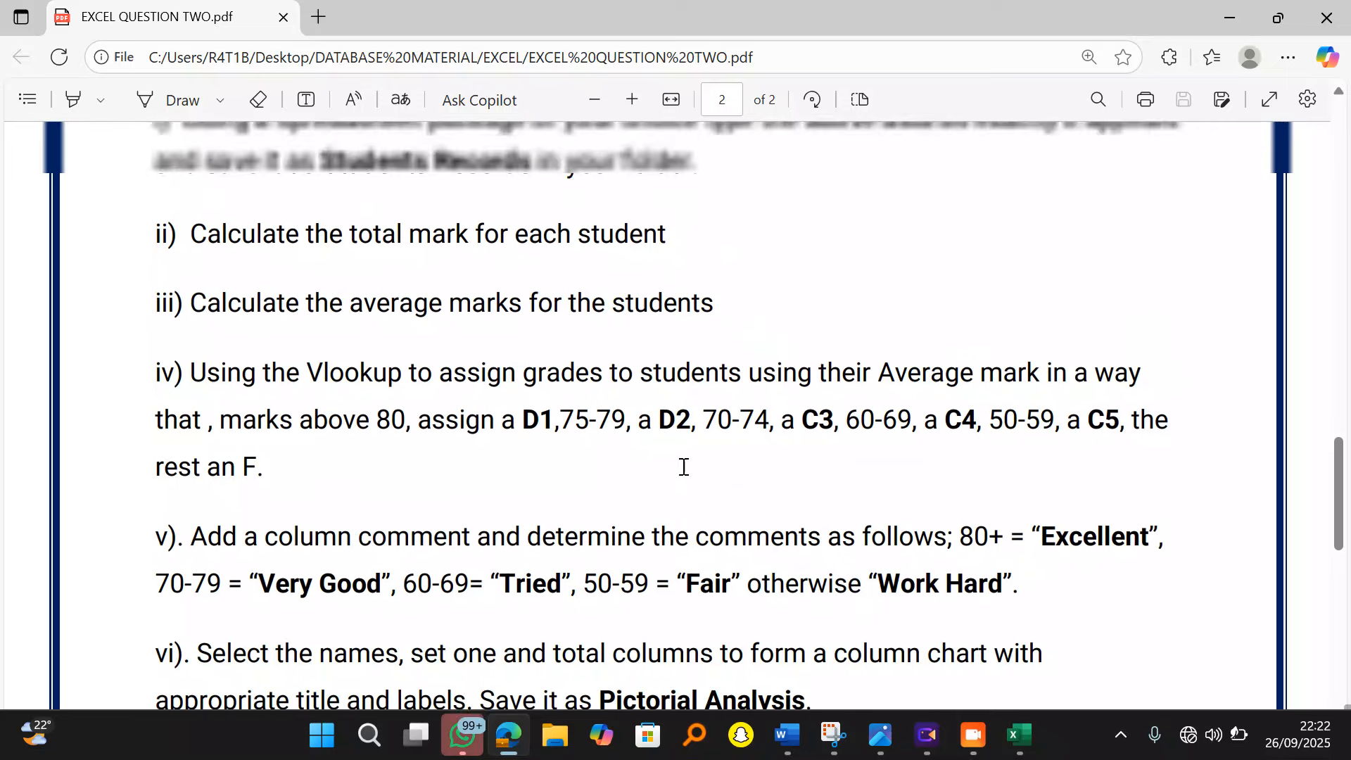
scroll(681, 467, "up", 2)
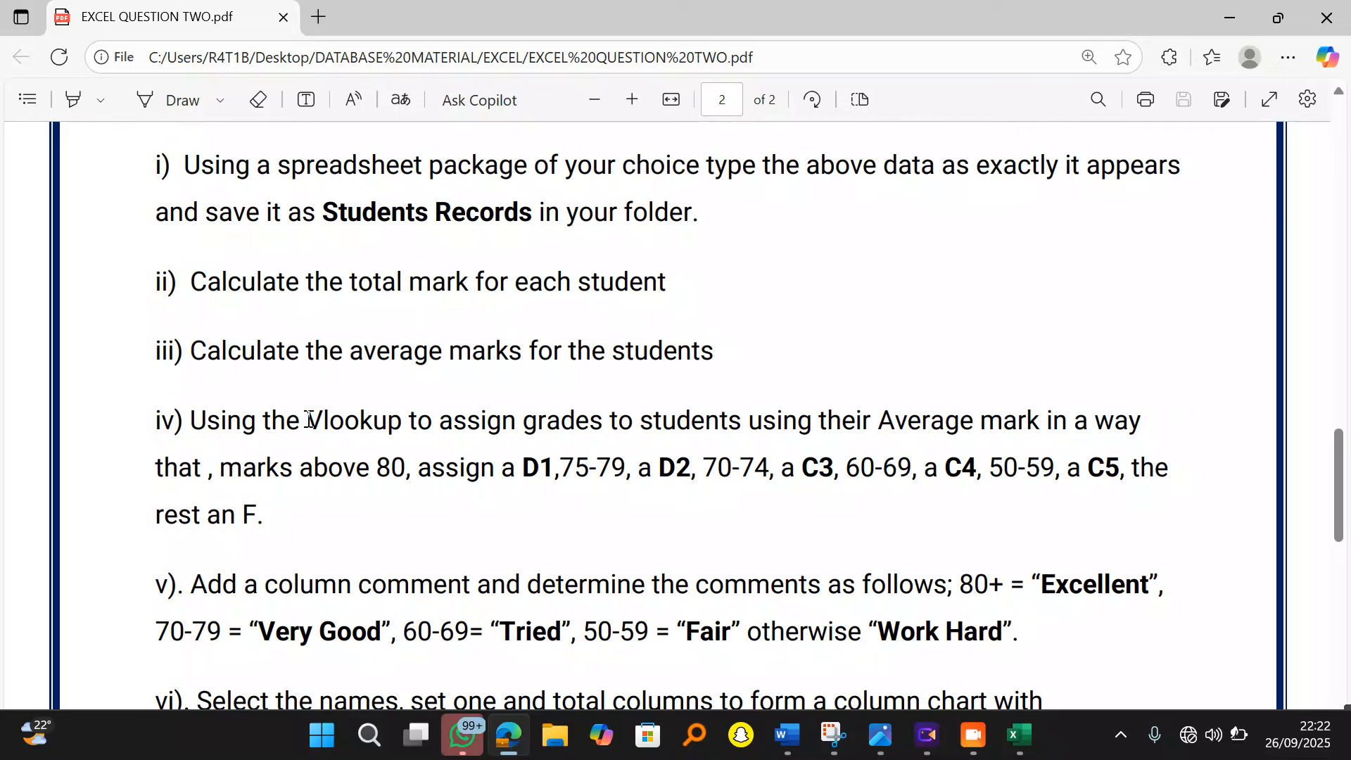
left_click_drag(309, 420, 410, 422)
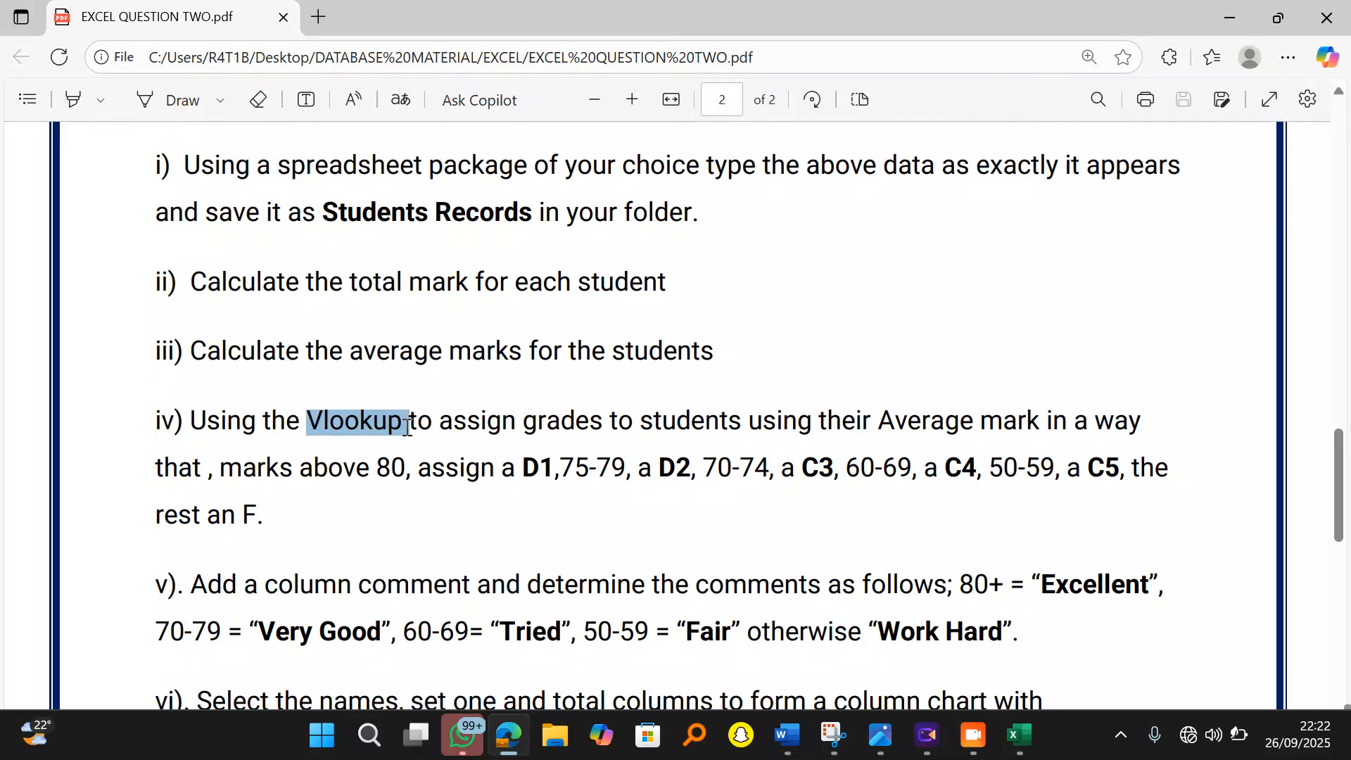
left_click(221, 102)
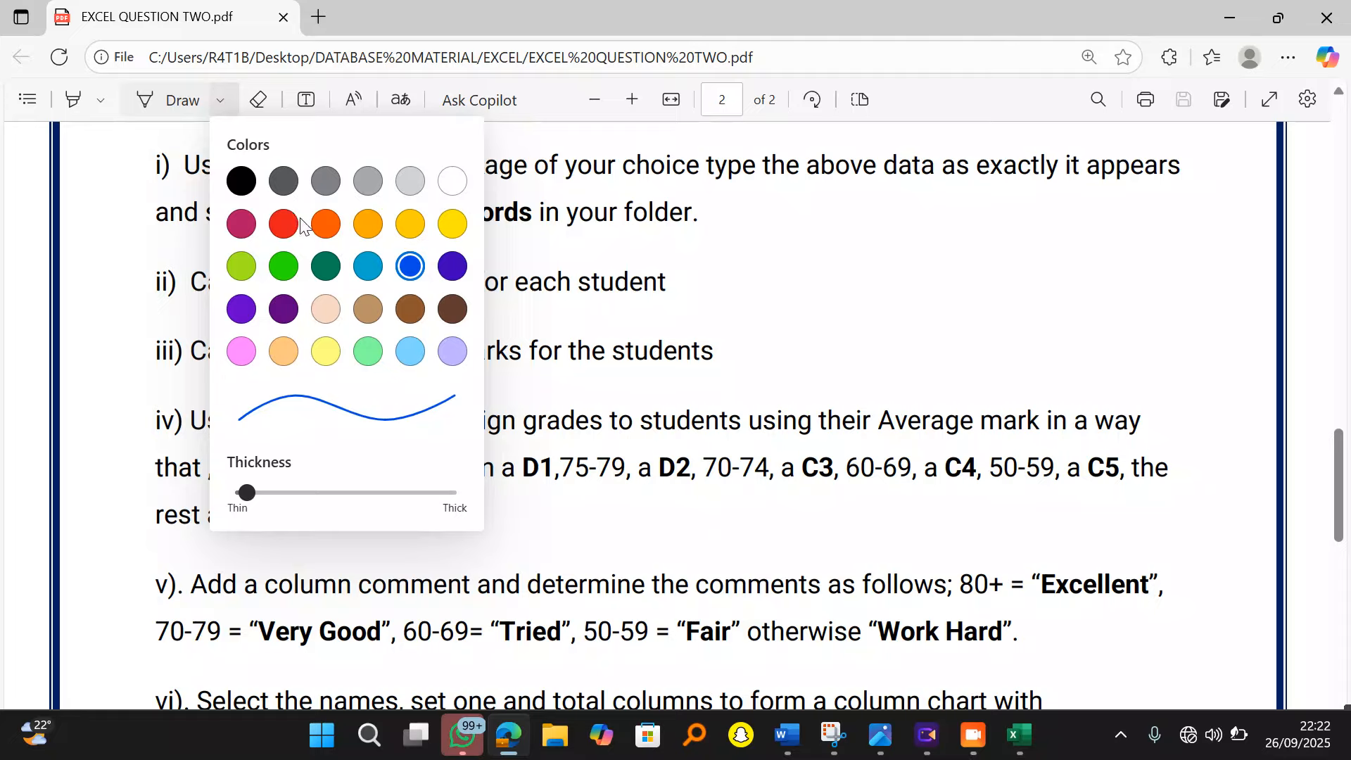
left_click(300, 493)
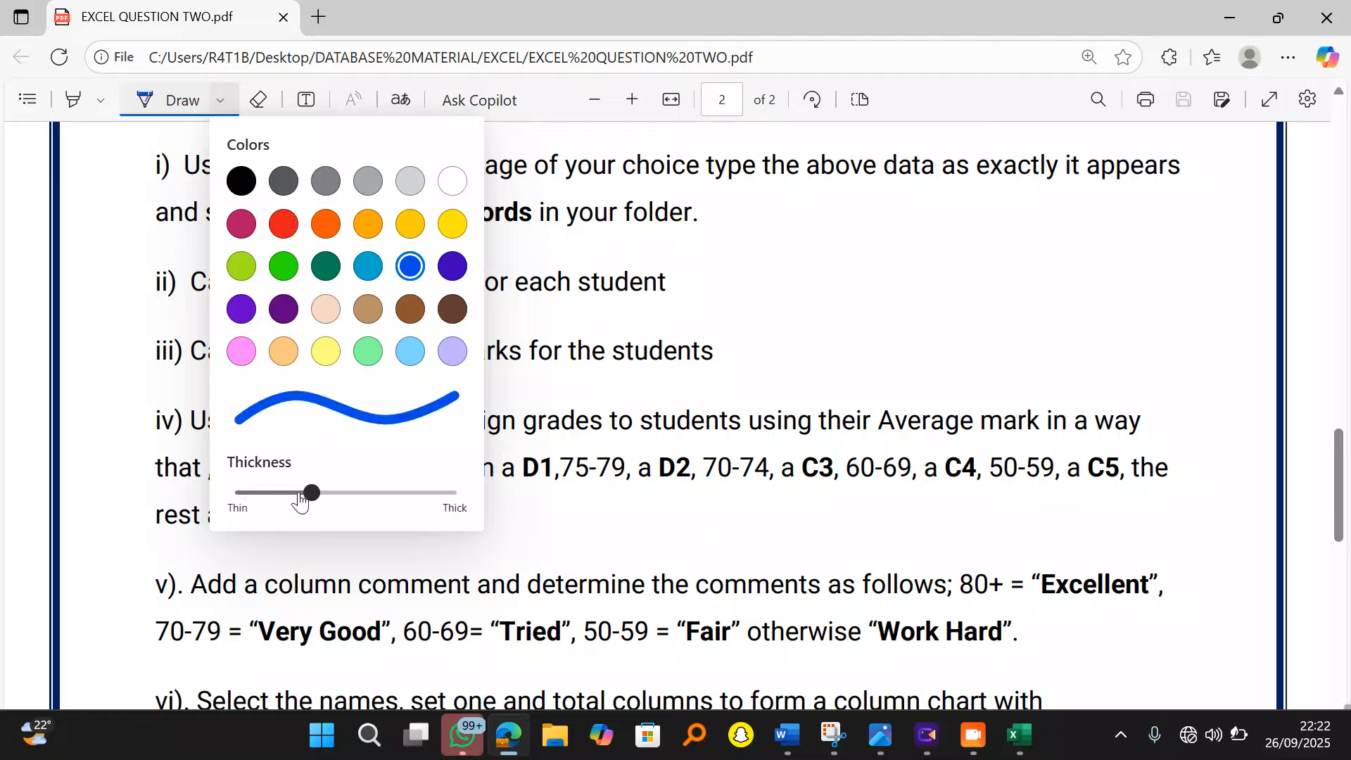
left_click(284, 266)
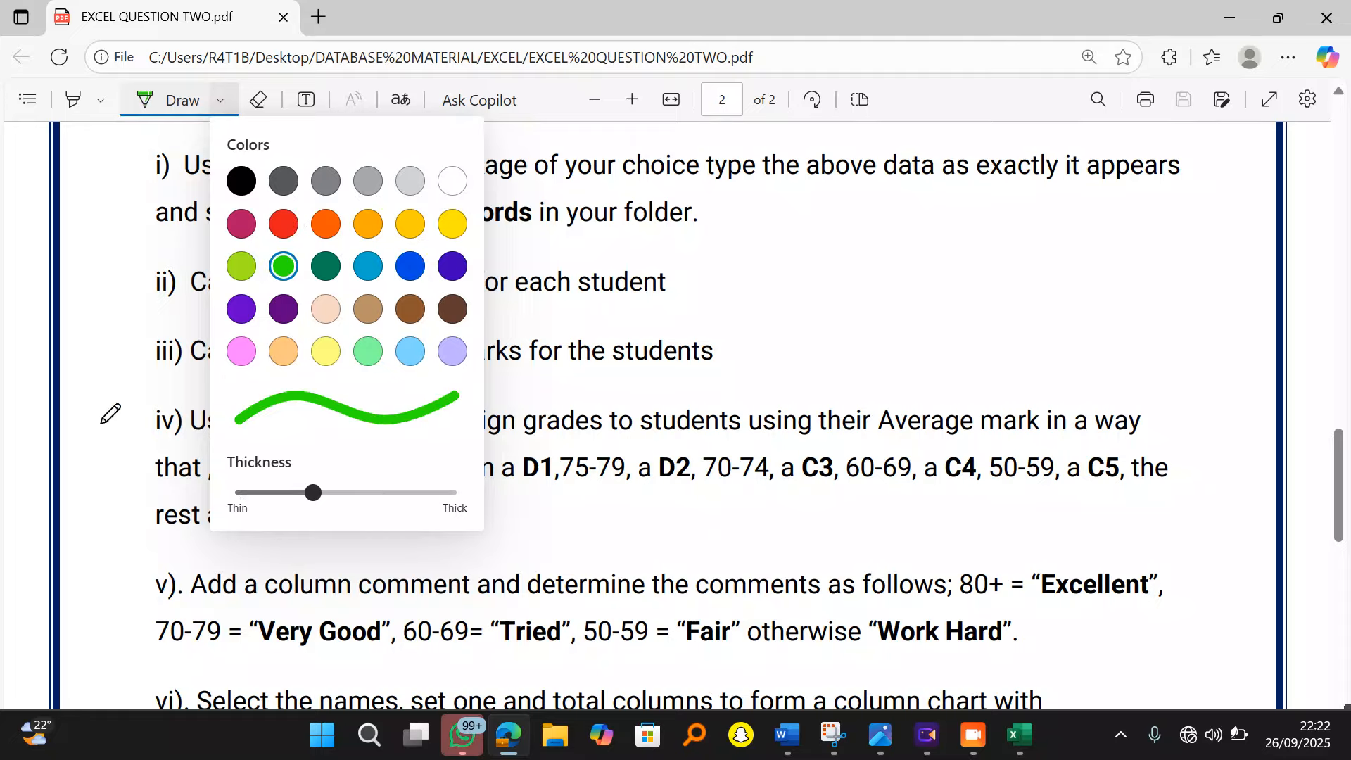
left_click(24, 394)
Step: Underline the Vlookup grading instruction and its mark ranges (above 80, 75-79, 60-69, F) in green
mouse_move(304, 396)
left_mouse_down()
mouse_move(318, 431)
mouse_move(422, 451)
mouse_move(533, 435)
mouse_move(1106, 434)
left_mouse_up()
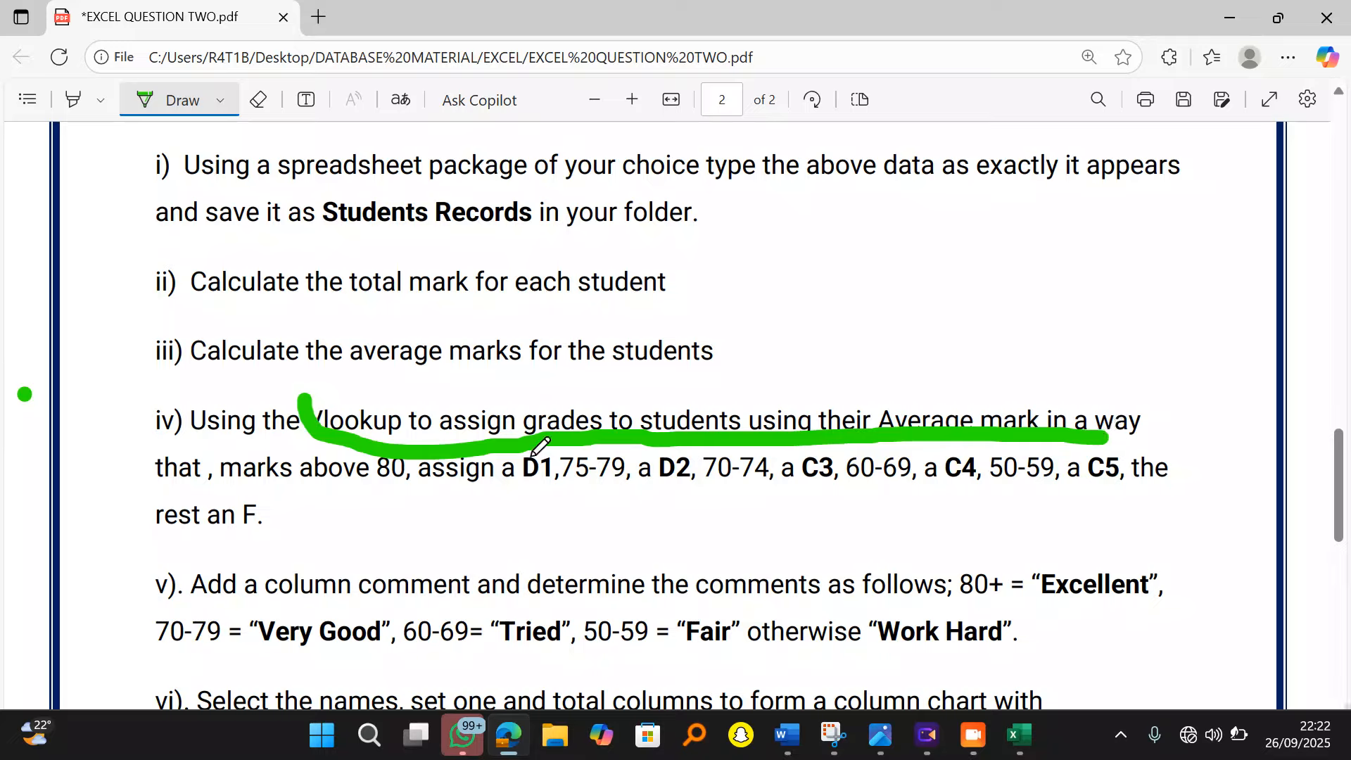
left_click_drag(218, 501, 396, 485)
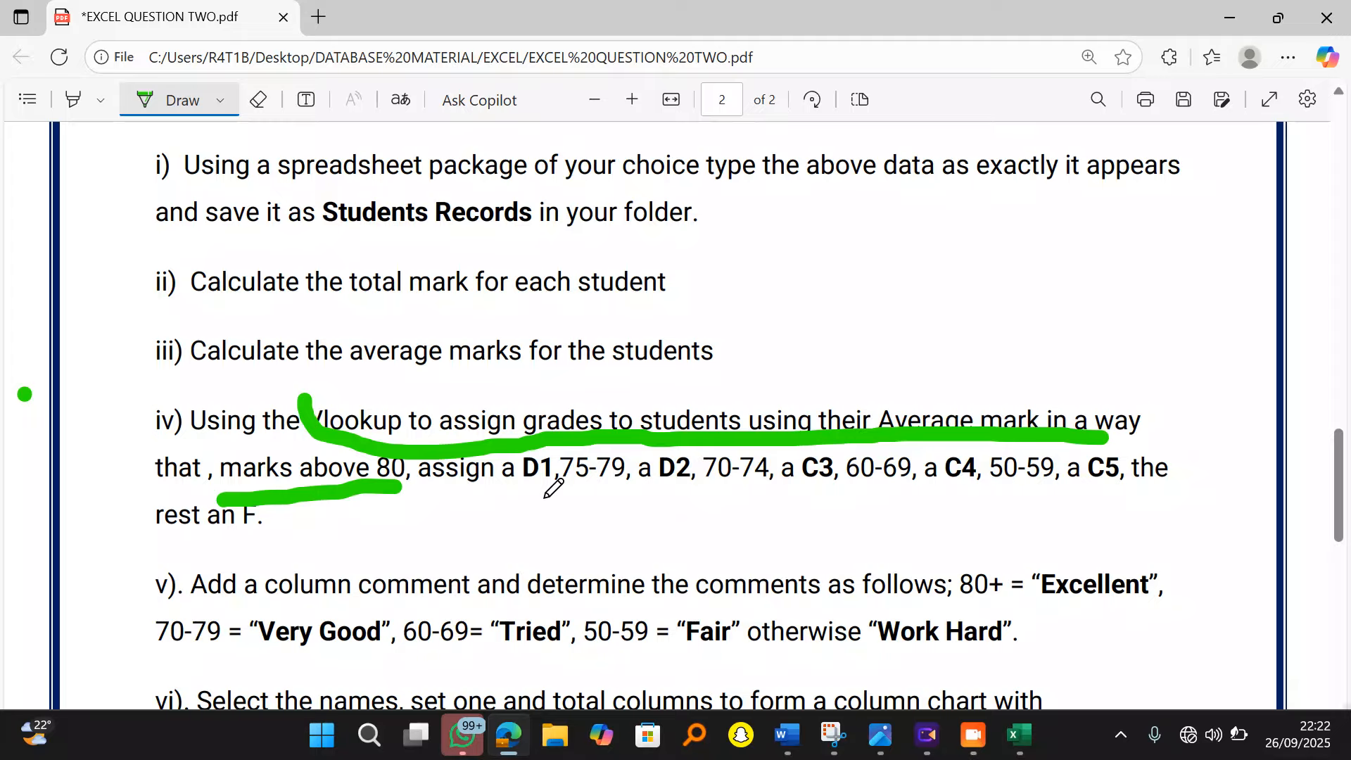
left_click_drag(559, 497, 612, 495)
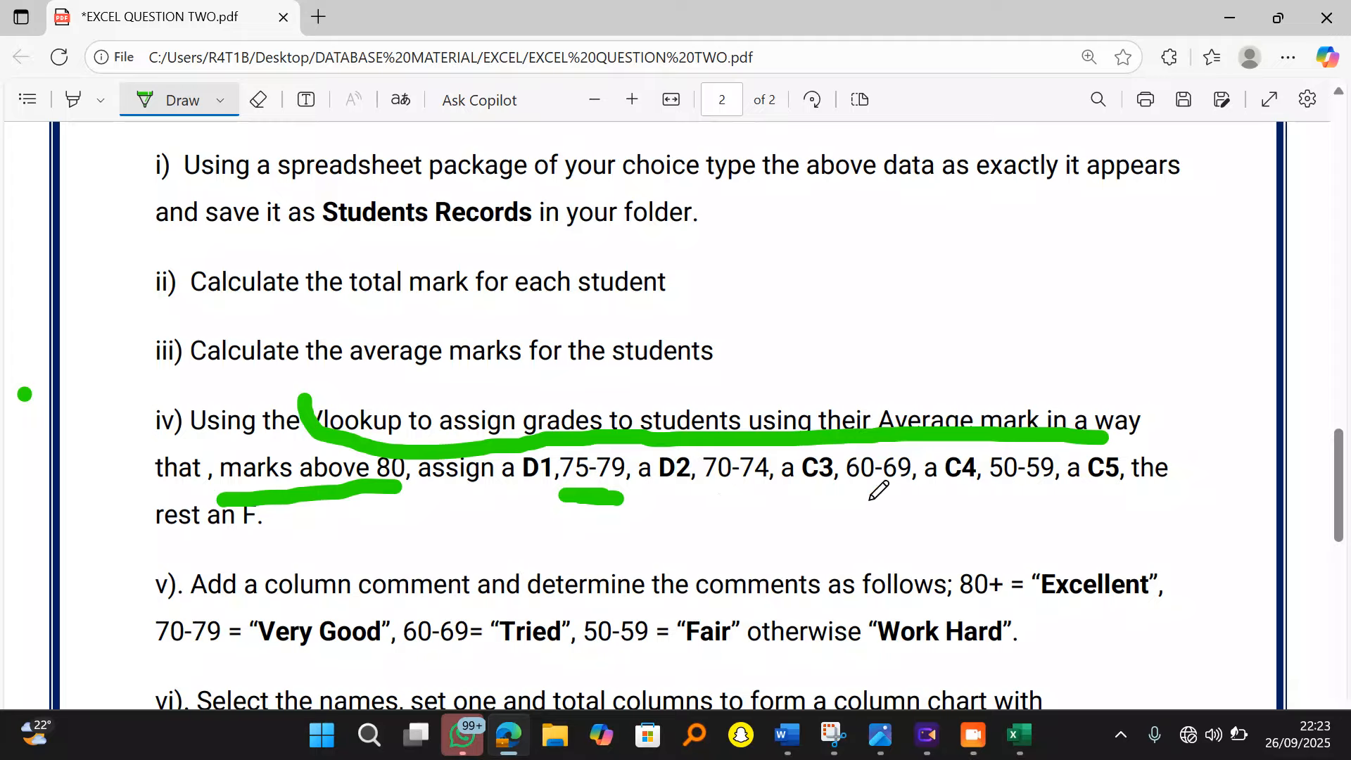
left_click_drag(868, 501, 900, 502)
left_click_drag(230, 543, 272, 542)
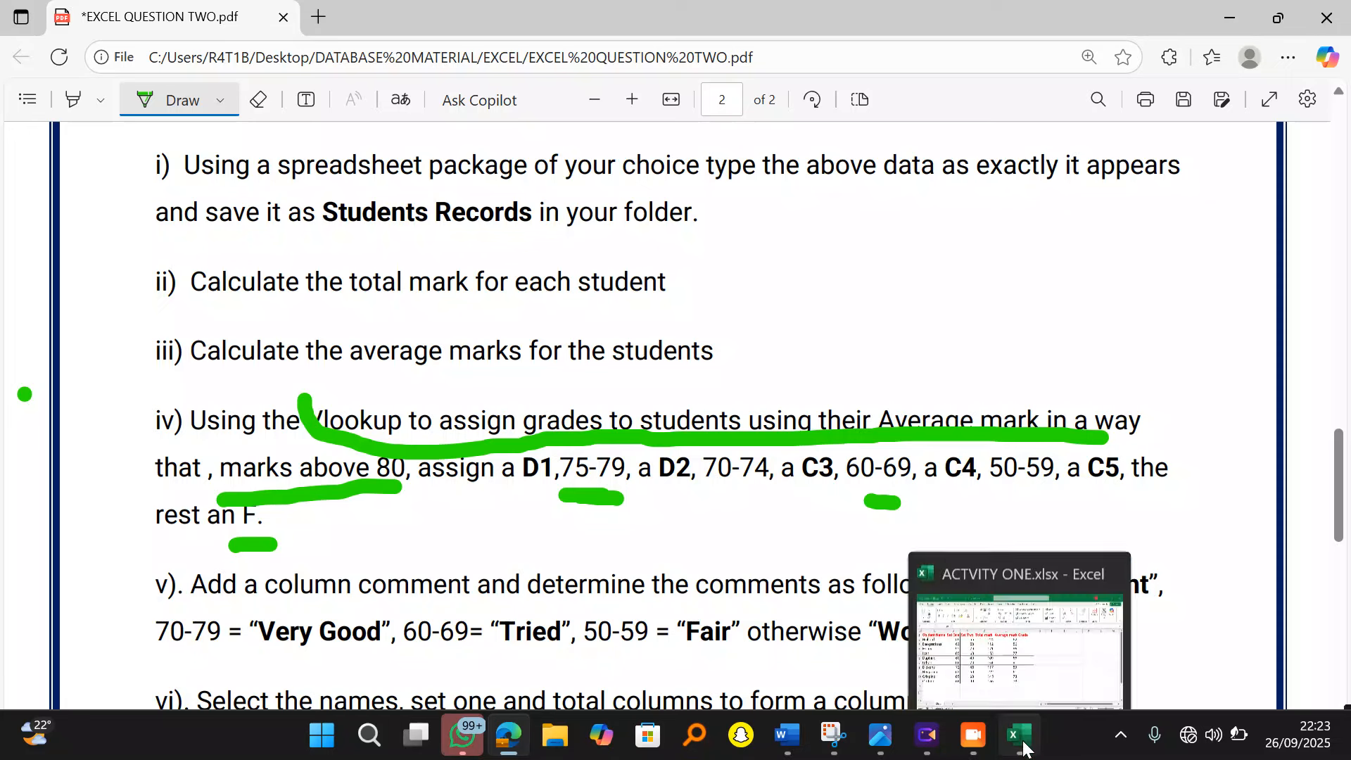
left_click(1024, 747)
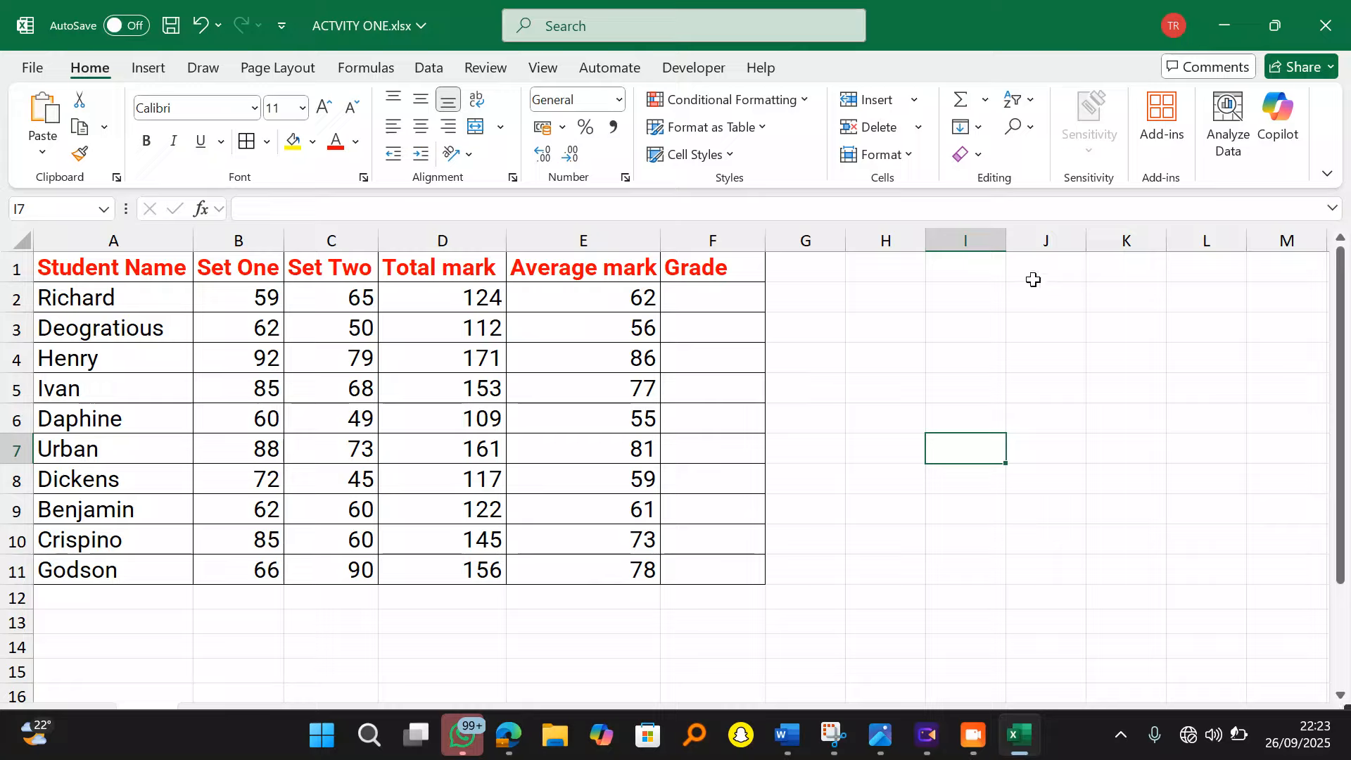
Step: Enter the heading TABLE ARRAY in J2 and auto-fit column J
left_click(994, 301)
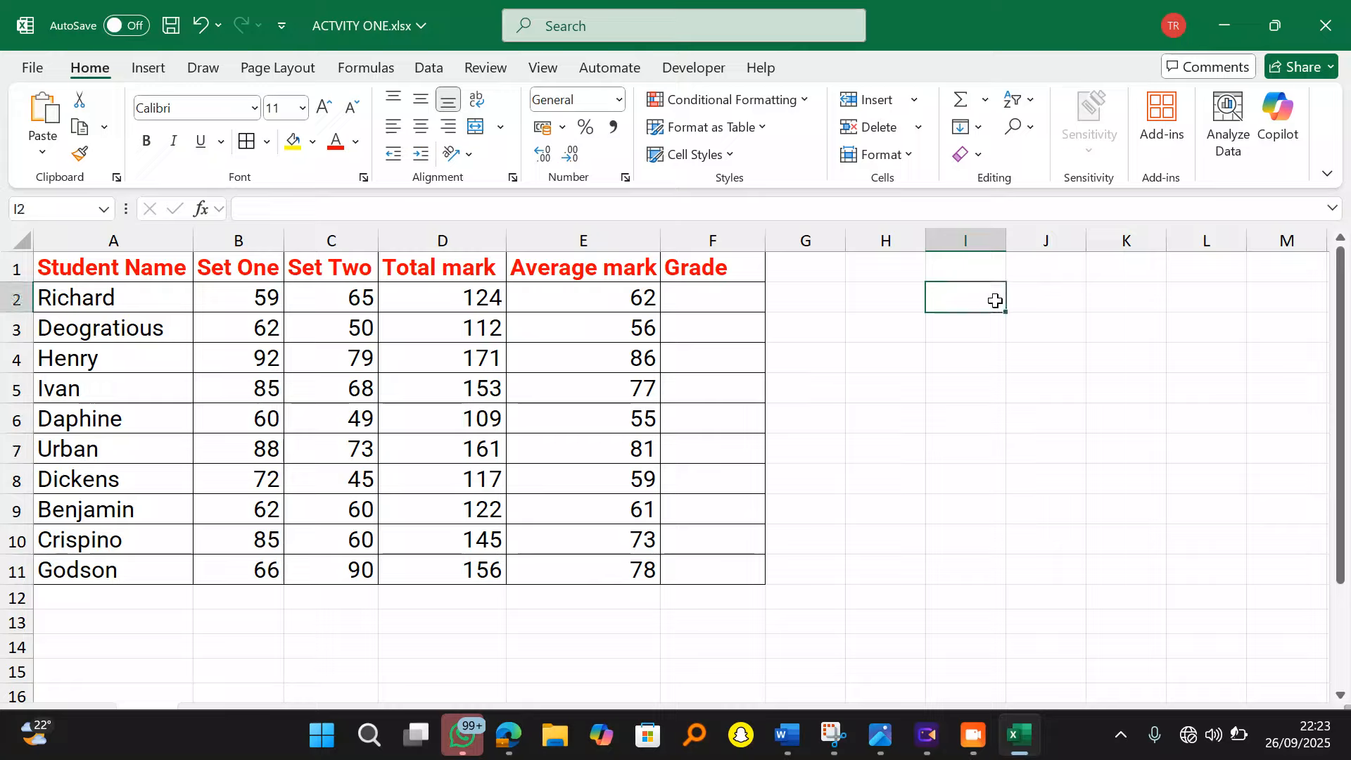
left_click(1047, 306)
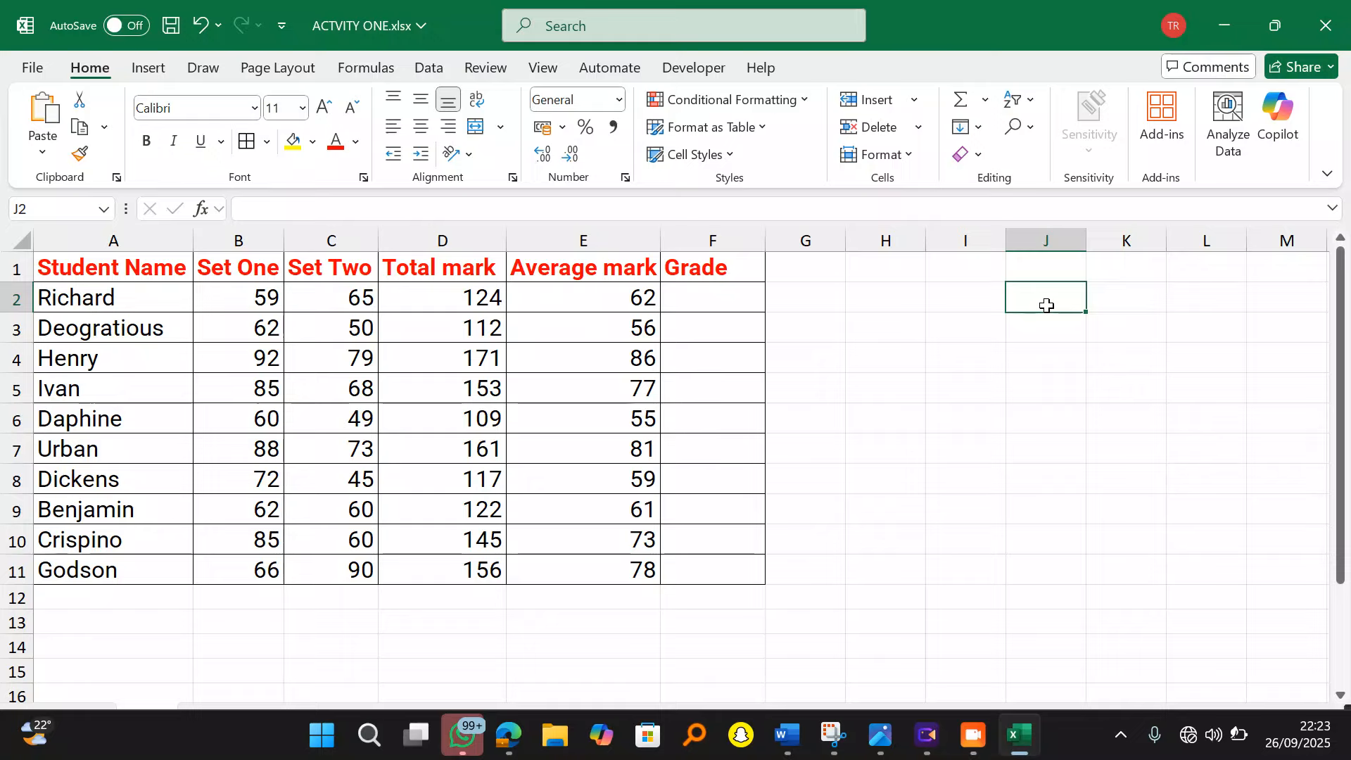
type("TABLE")
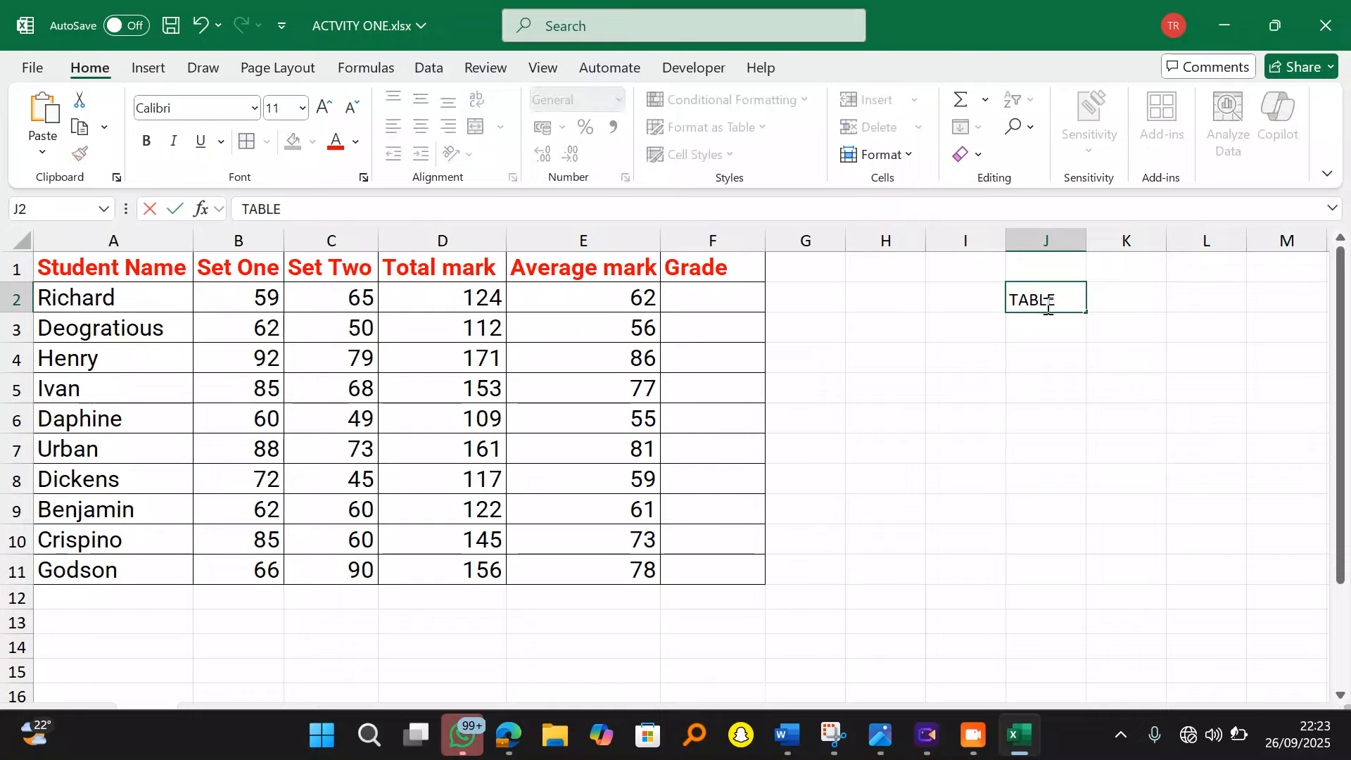
type(" ARRAY")
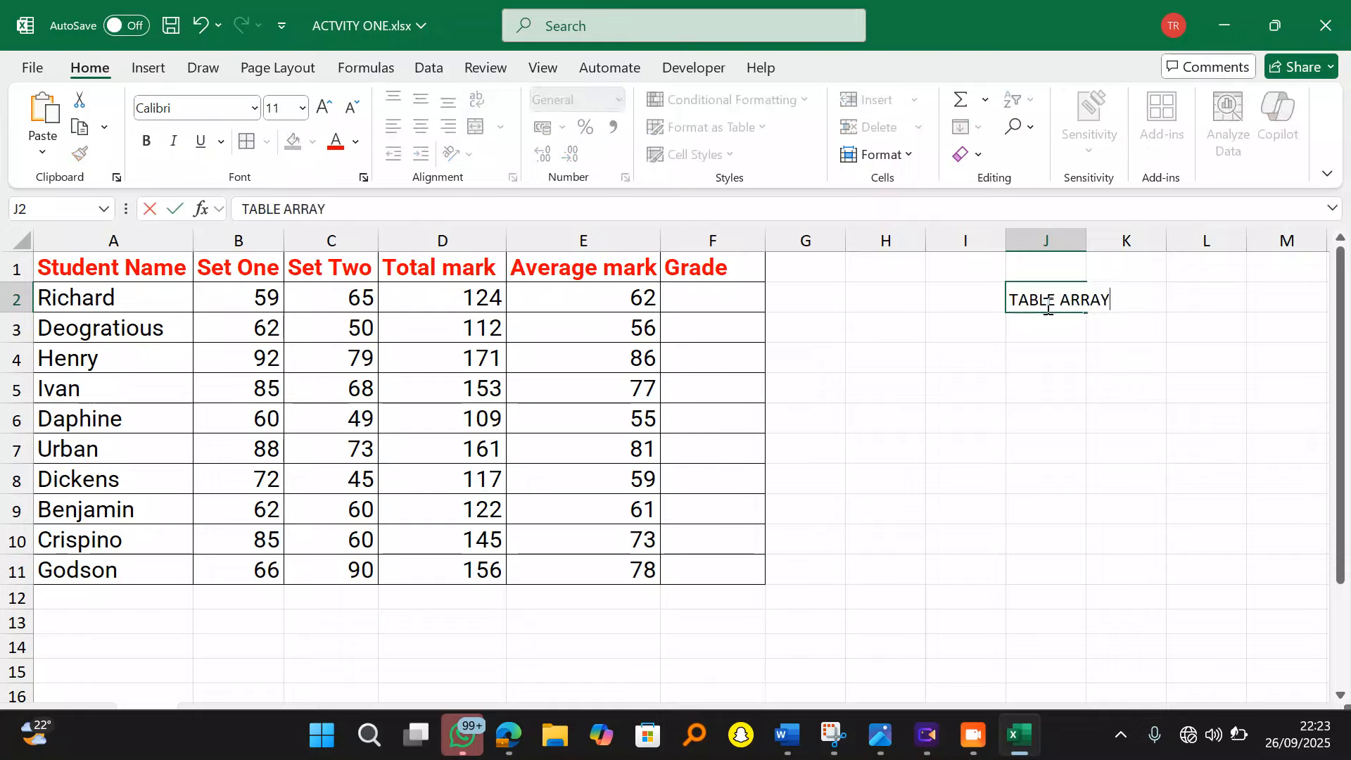
left_click(1065, 379)
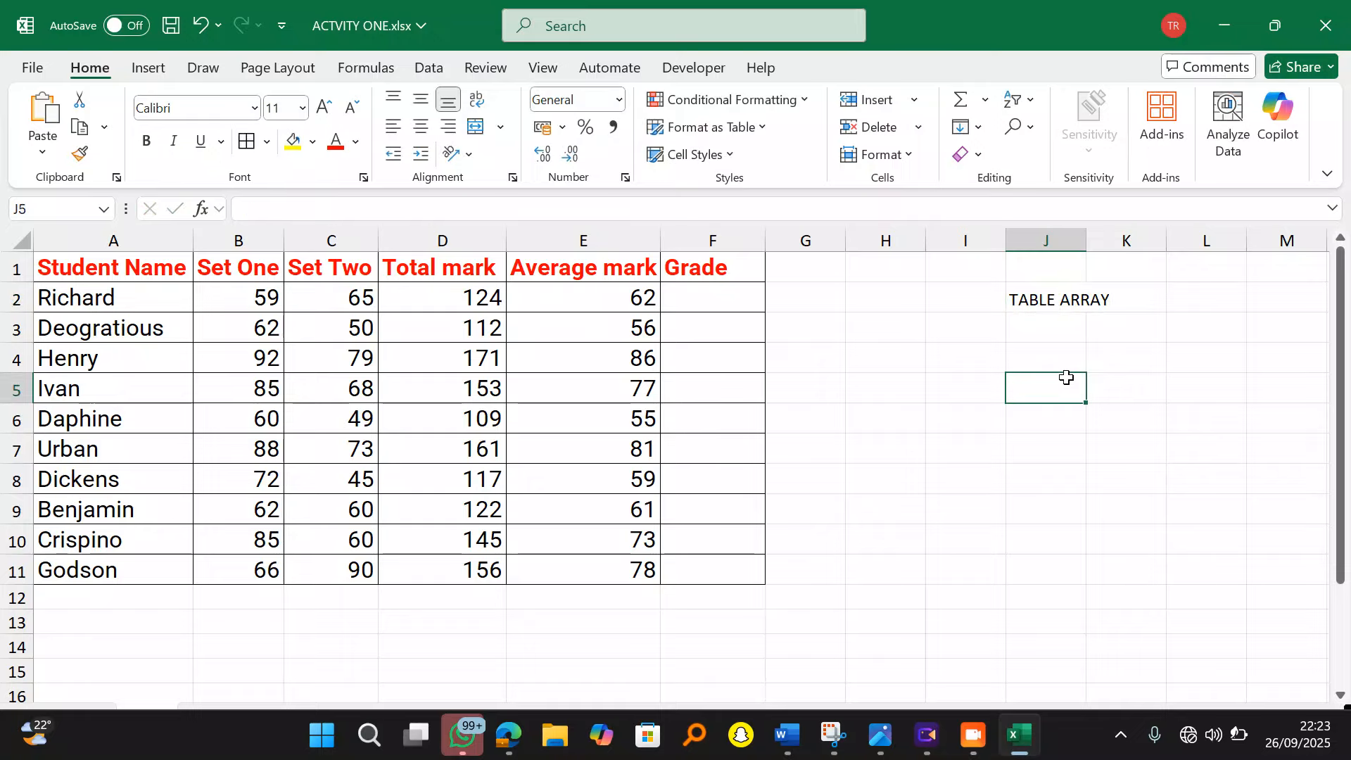
double_click(1088, 246)
Step: Label J3 SCORE and K3 GRADE, then switch back to the question PDF
left_click(1061, 328)
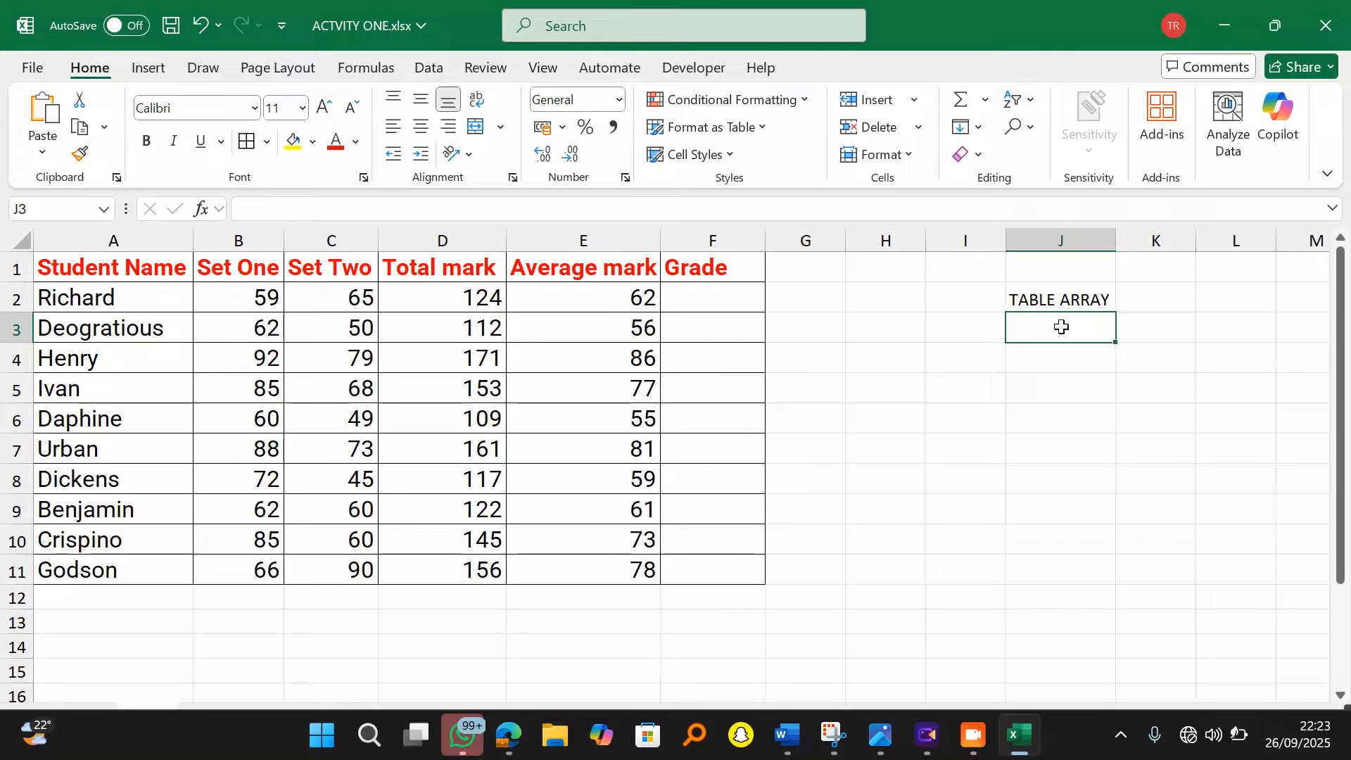
type("SCORE")
key("Tab")
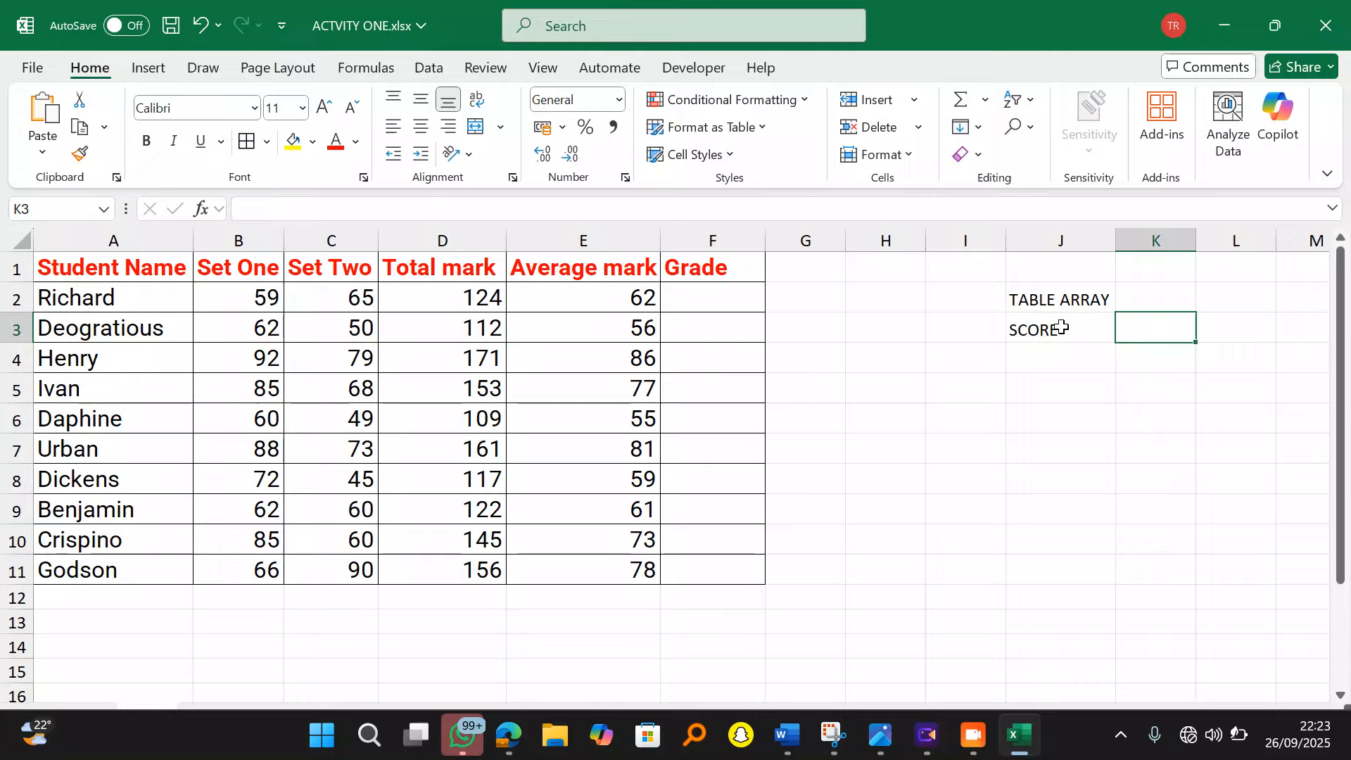
type("GARDE")
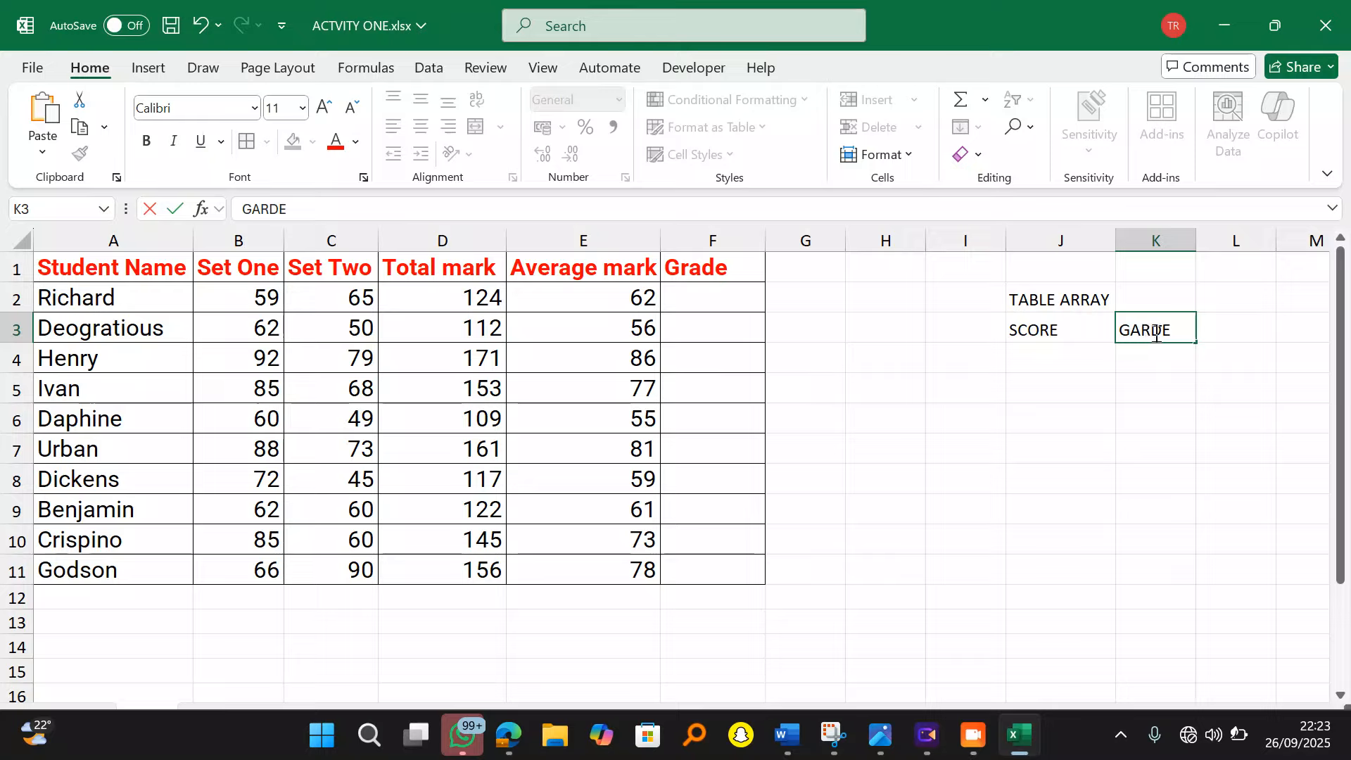
key("BackSpace")
key("BackSpace")
type("RA")
left_click(1071, 359)
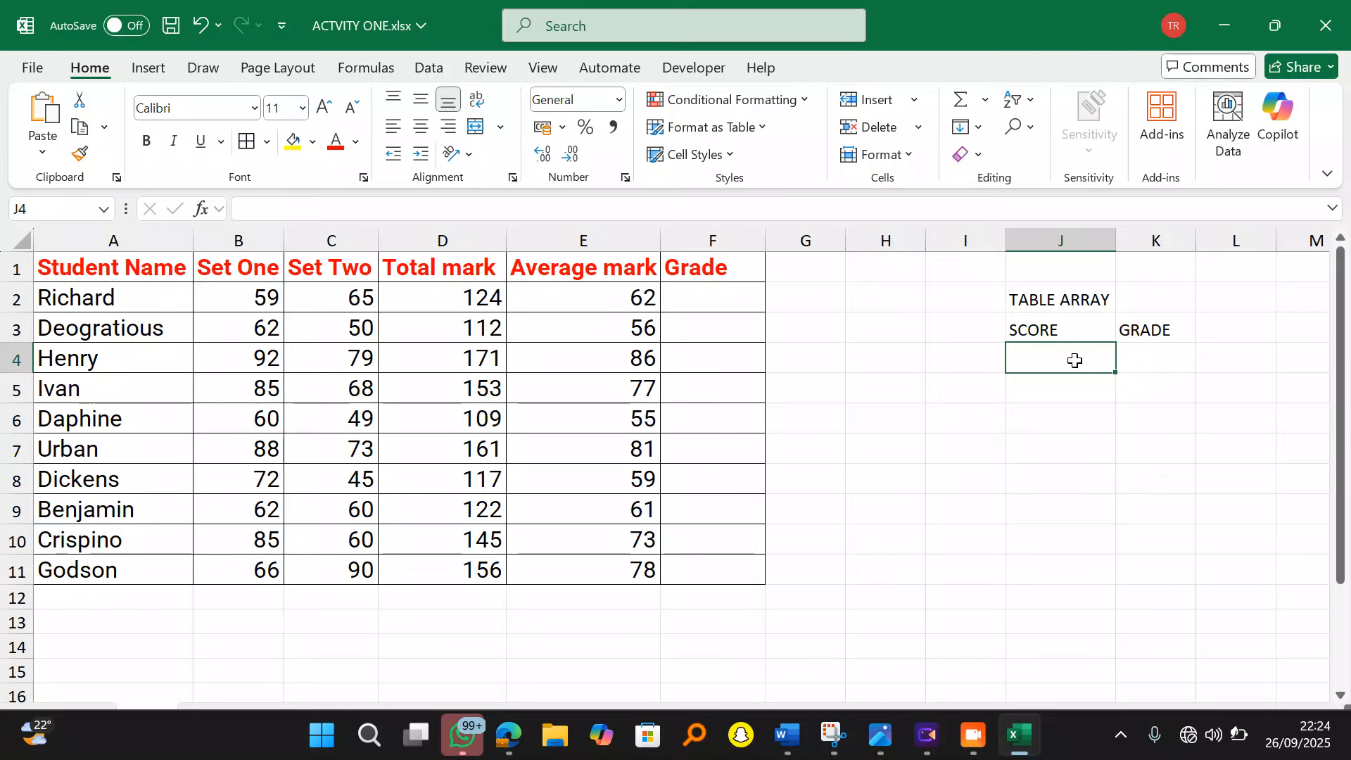
left_click(508, 734)
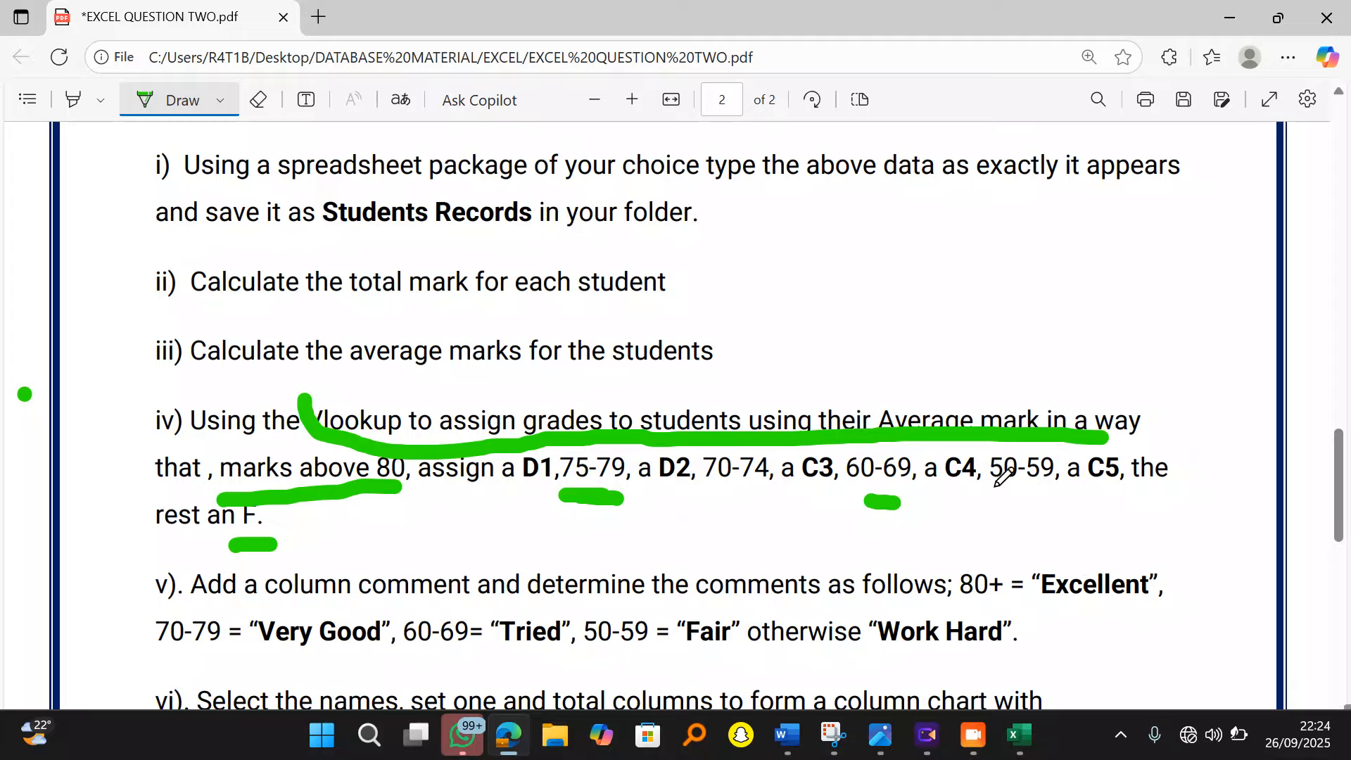
Step: Underline the 50-59 mark range in green ink in the question PDF, then go back to Excel
left_click_drag(993, 486, 1018, 487)
mouse_move(1017, 519)
left_mouse_down()
mouse_move(1035, 530)
mouse_move(1011, 522)
left_mouse_up()
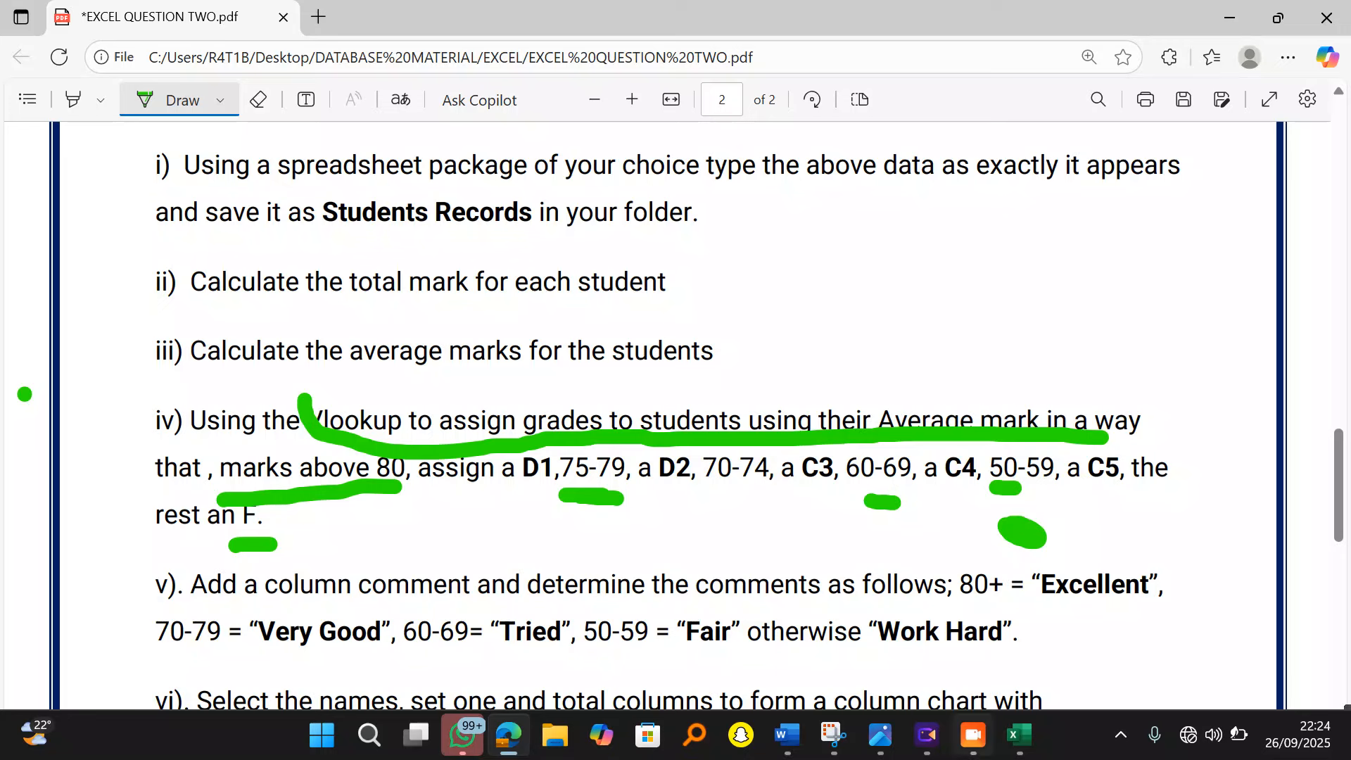
left_click(1020, 739)
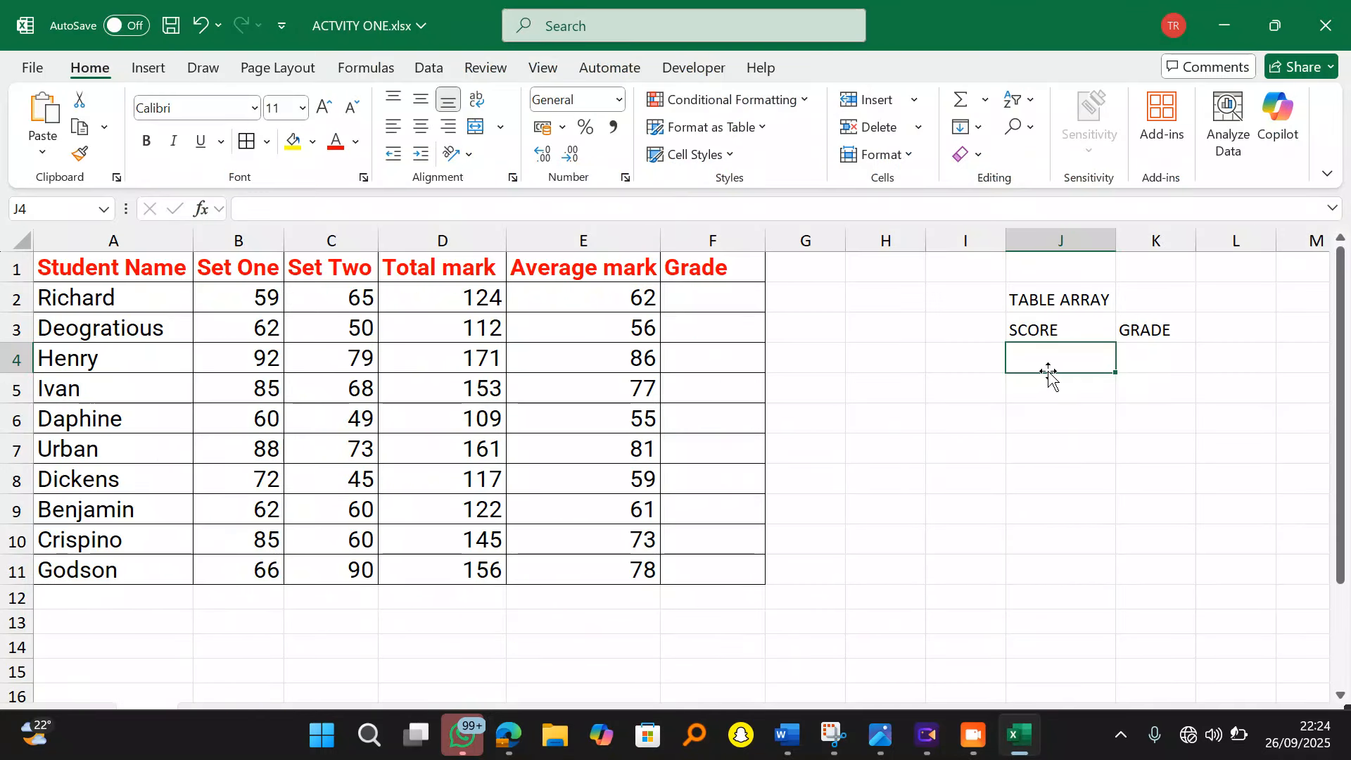
Step: Enter score 0 with grade F9 in J4:K4 as the lookup table's first row
type("0")
key("Tab")
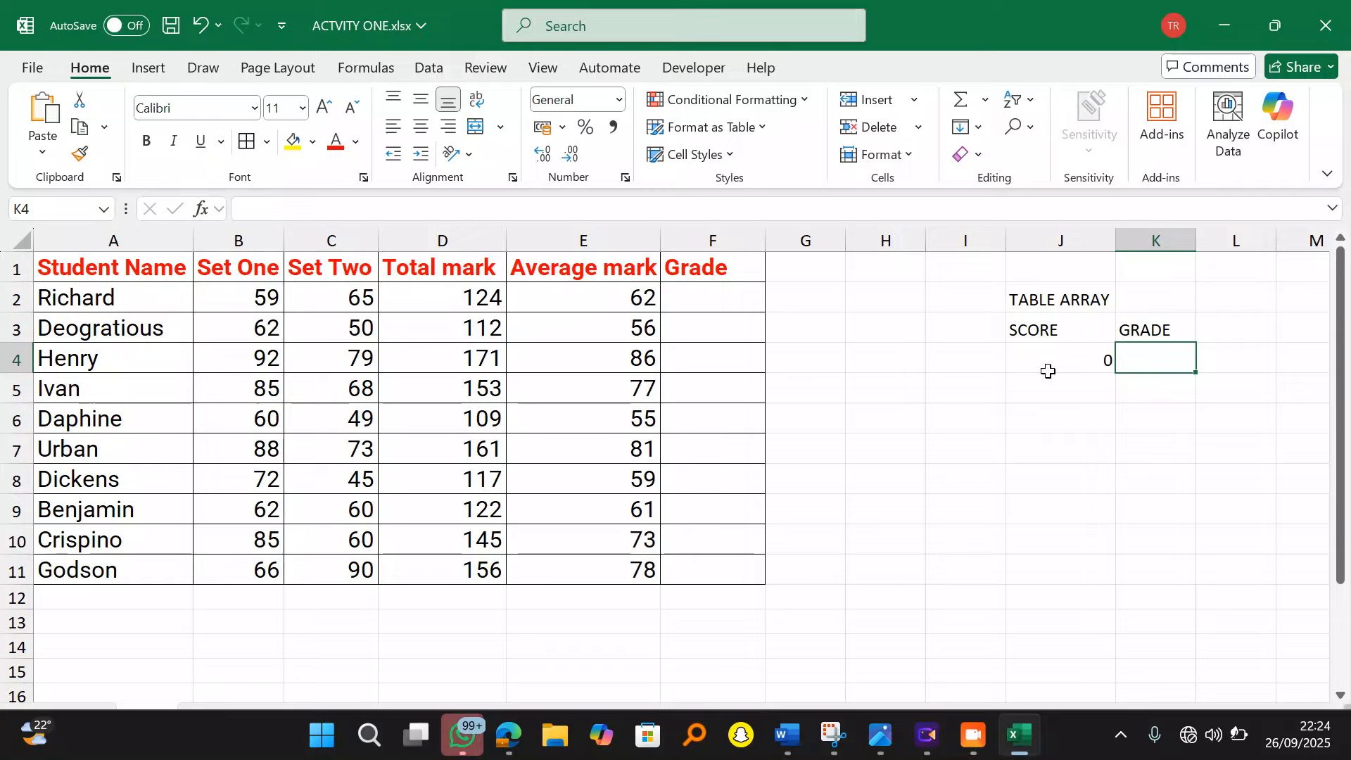
type("F")
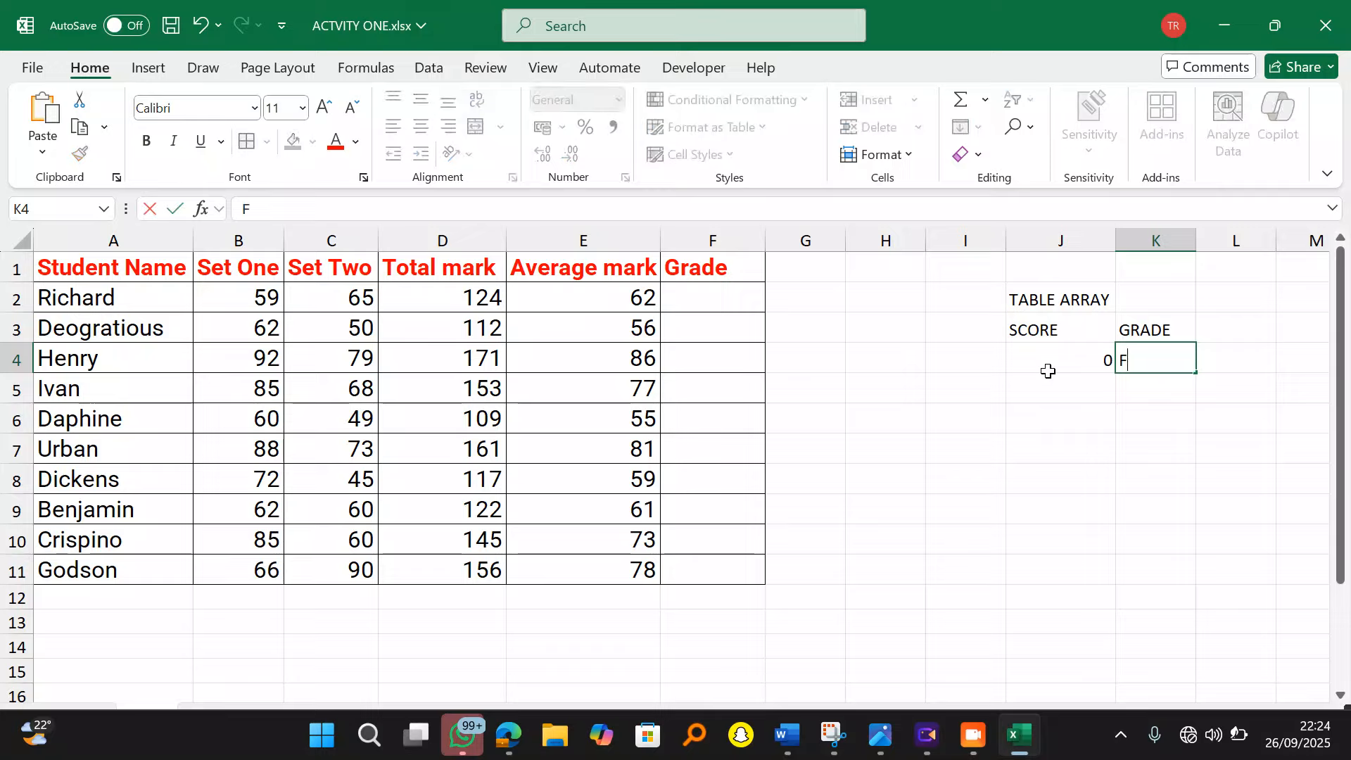
type("9")
key("Return")
key("Left")
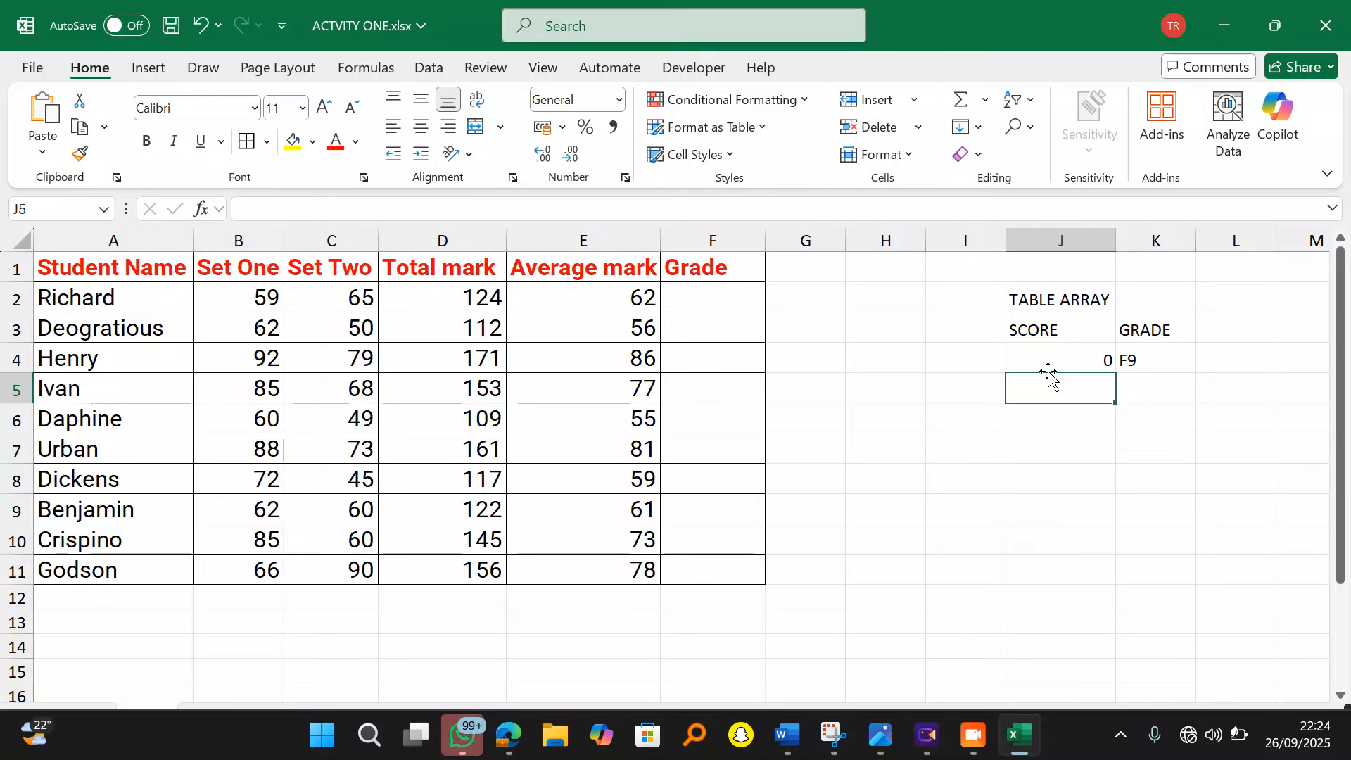
left_click(789, 737)
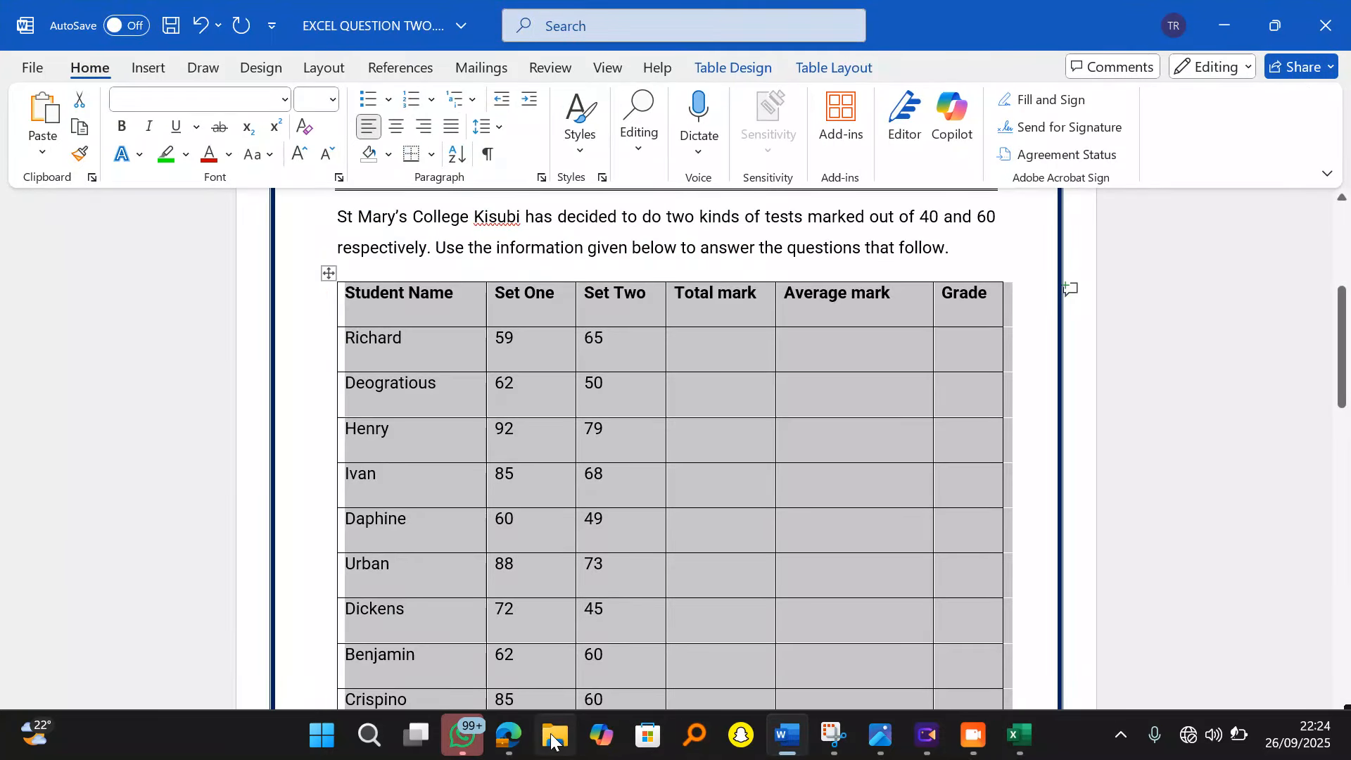
Step: In the Edge question PDF, set the Draw pen to red with a thinner stroke
left_click(519, 739)
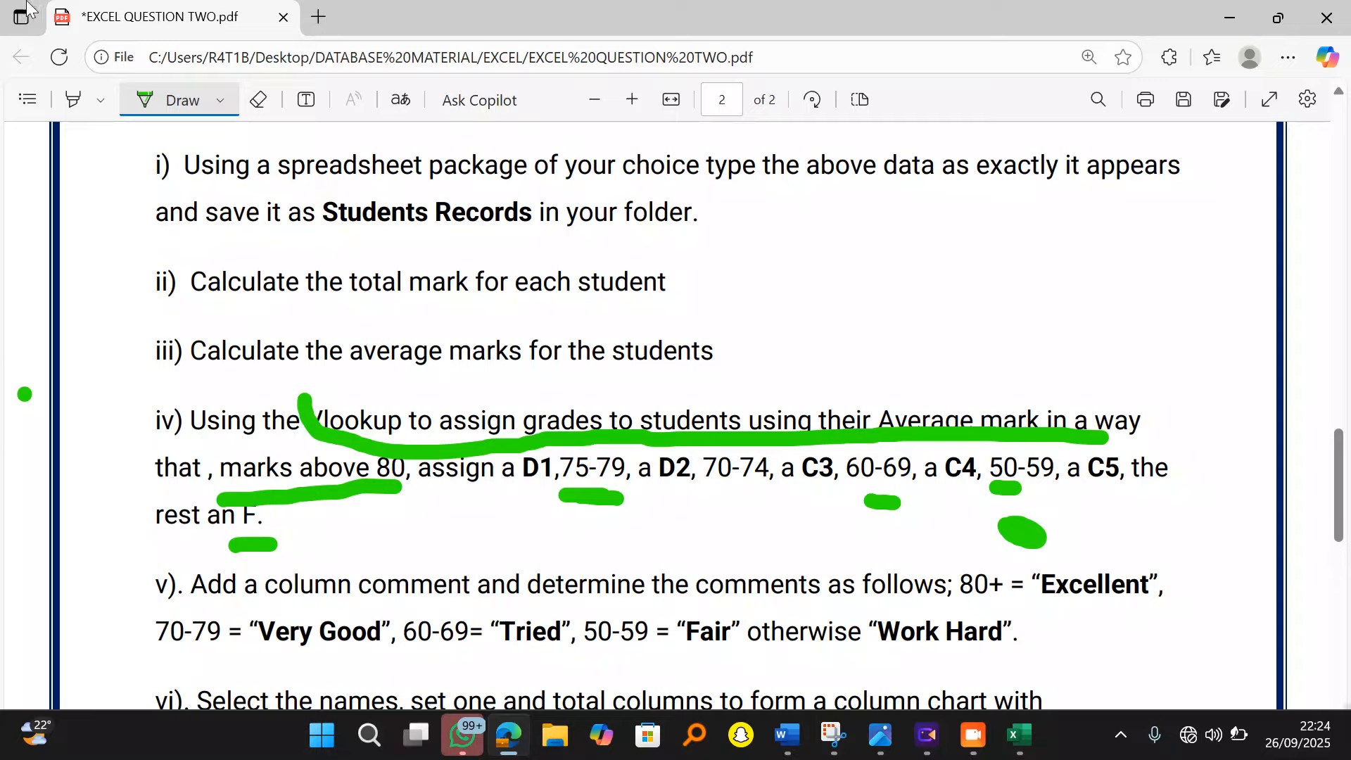
left_click(220, 101)
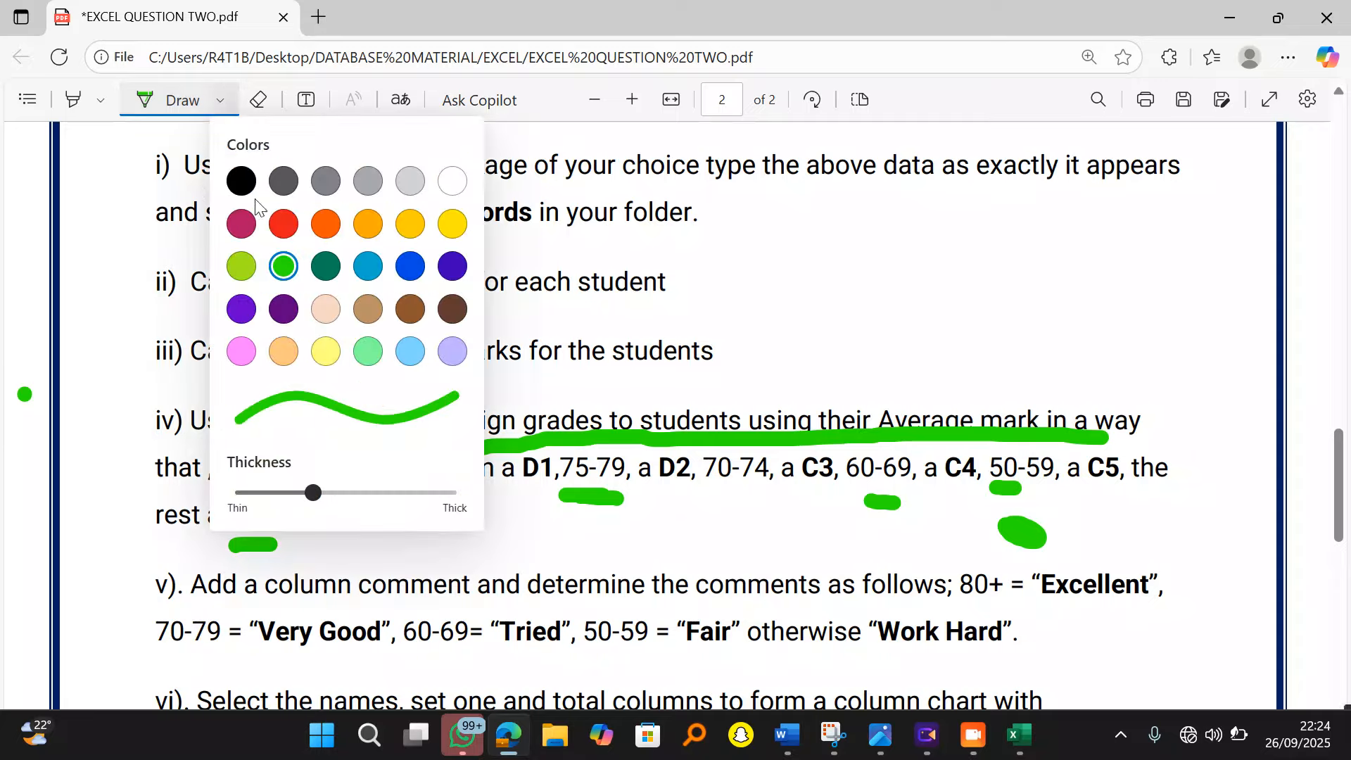
left_click(283, 223)
left_click(259, 493)
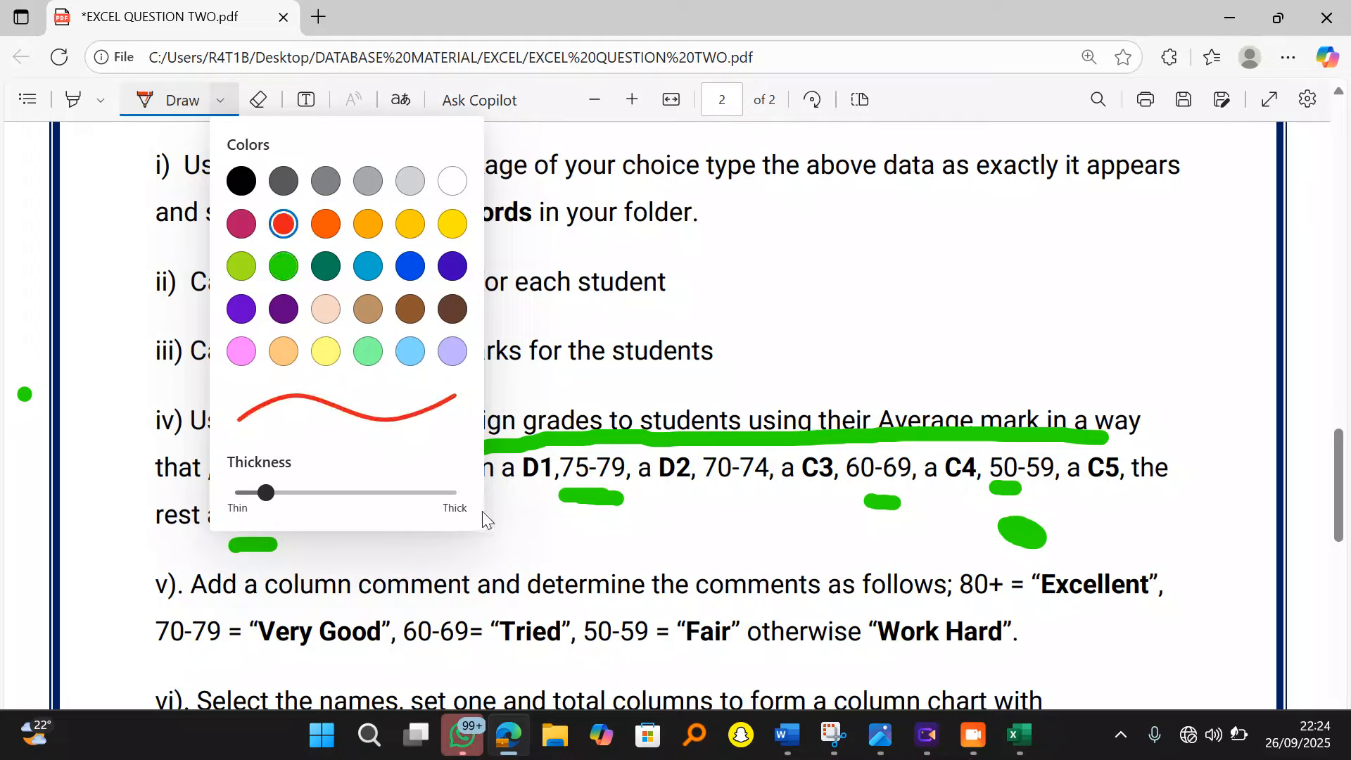
left_click(999, 440)
Step: Circle the 50 and 60 grade boundaries in red ink, then return to the spreadsheet
mouse_move(992, 449)
left_mouse_down()
mouse_move(1002, 482)
mouse_move(1033, 471)
mouse_move(1020, 454)
left_mouse_up()
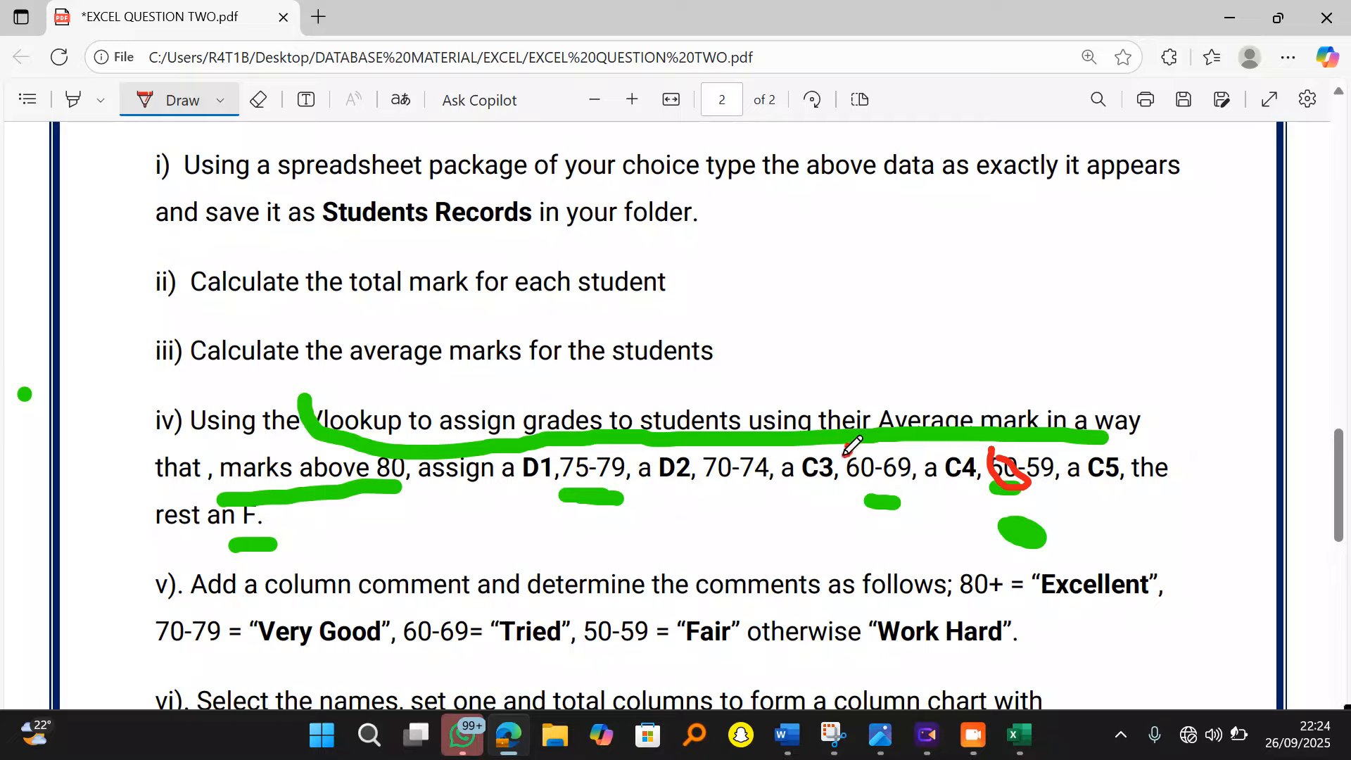
mouse_move(846, 445)
left_mouse_down()
mouse_move(870, 486)
mouse_move(879, 468)
left_mouse_up()
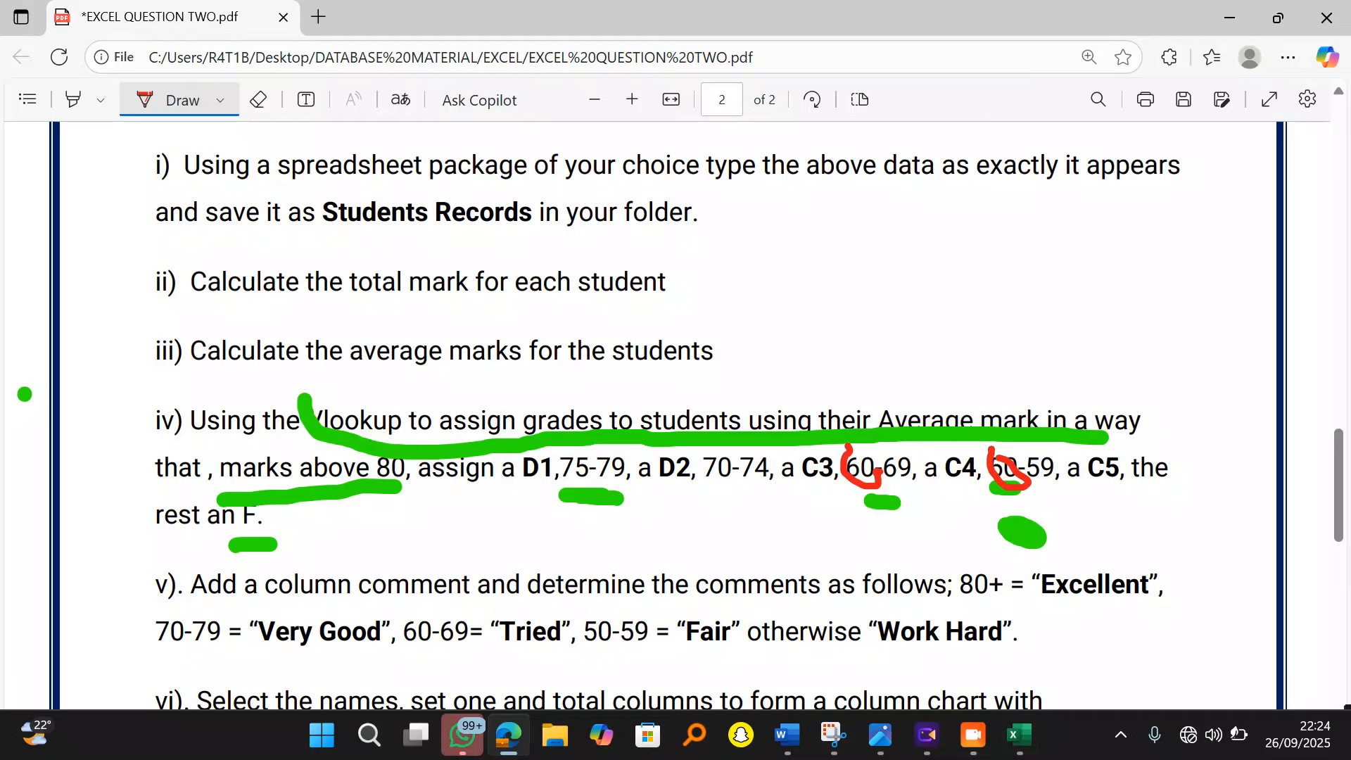
left_click(1028, 744)
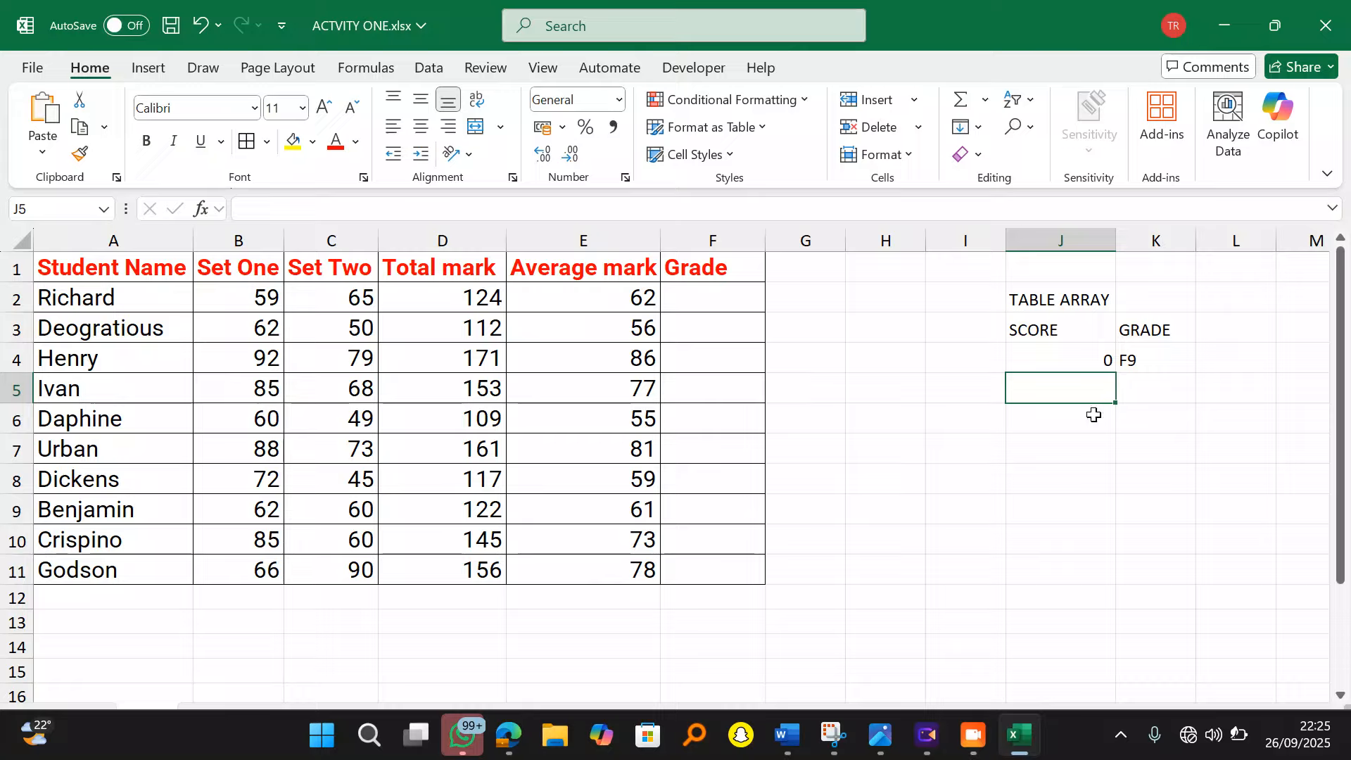
Step: Enter scores 50, 60, 70, 75, 80 down J5:J9
type("50")
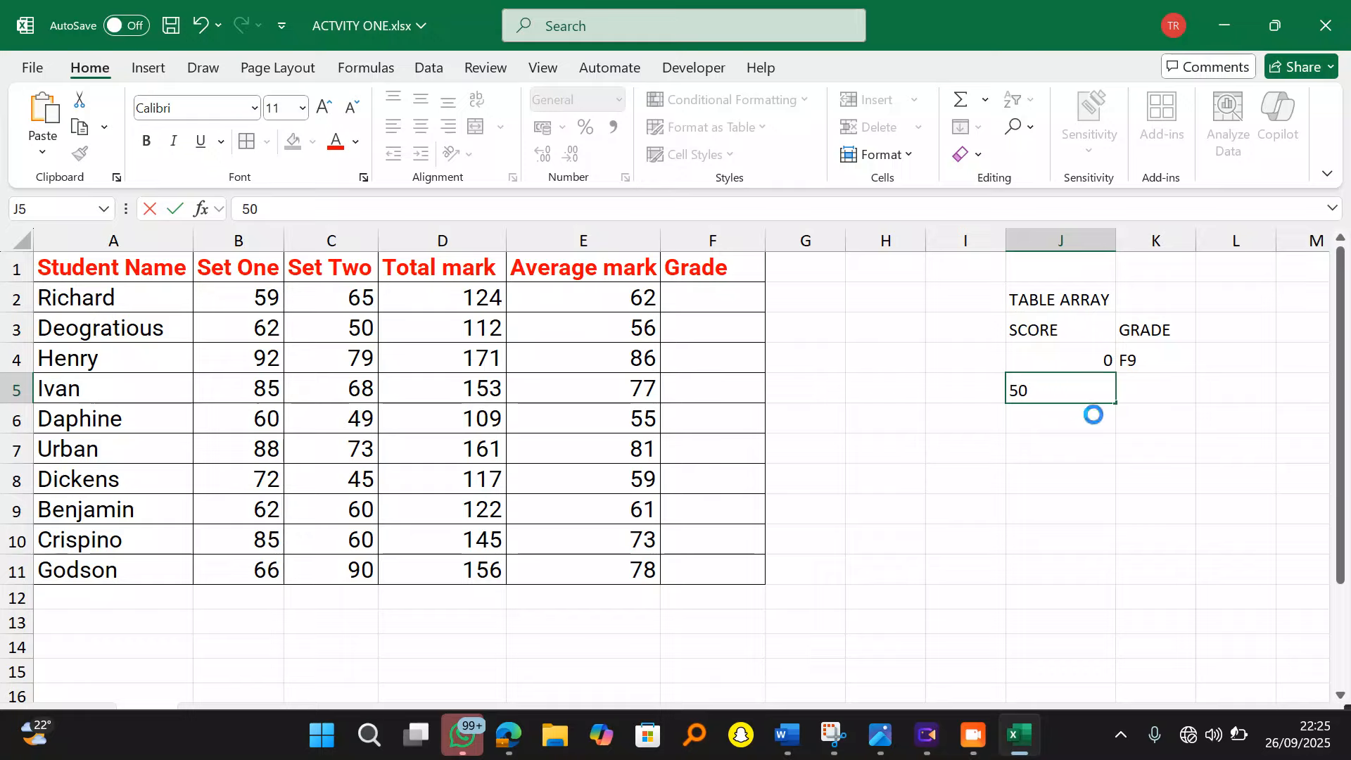
key("Return")
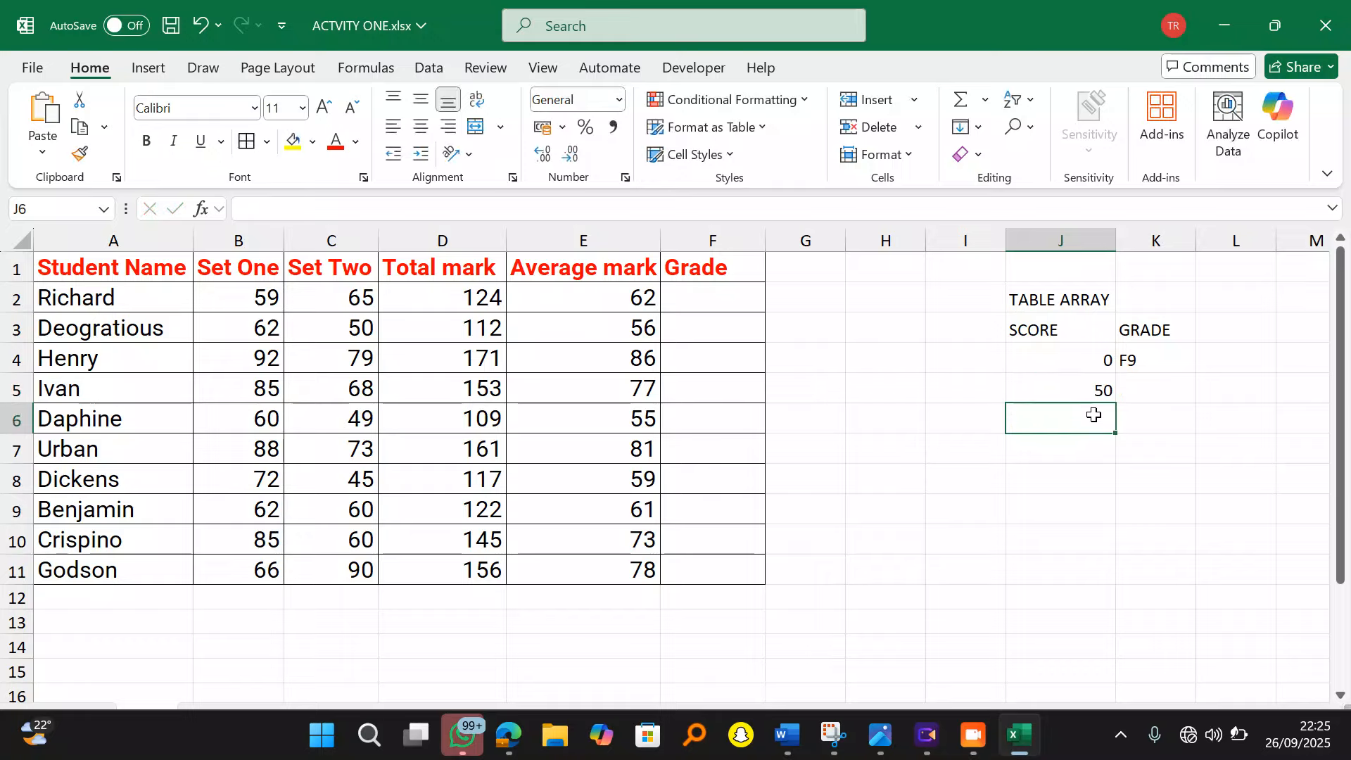
type("60")
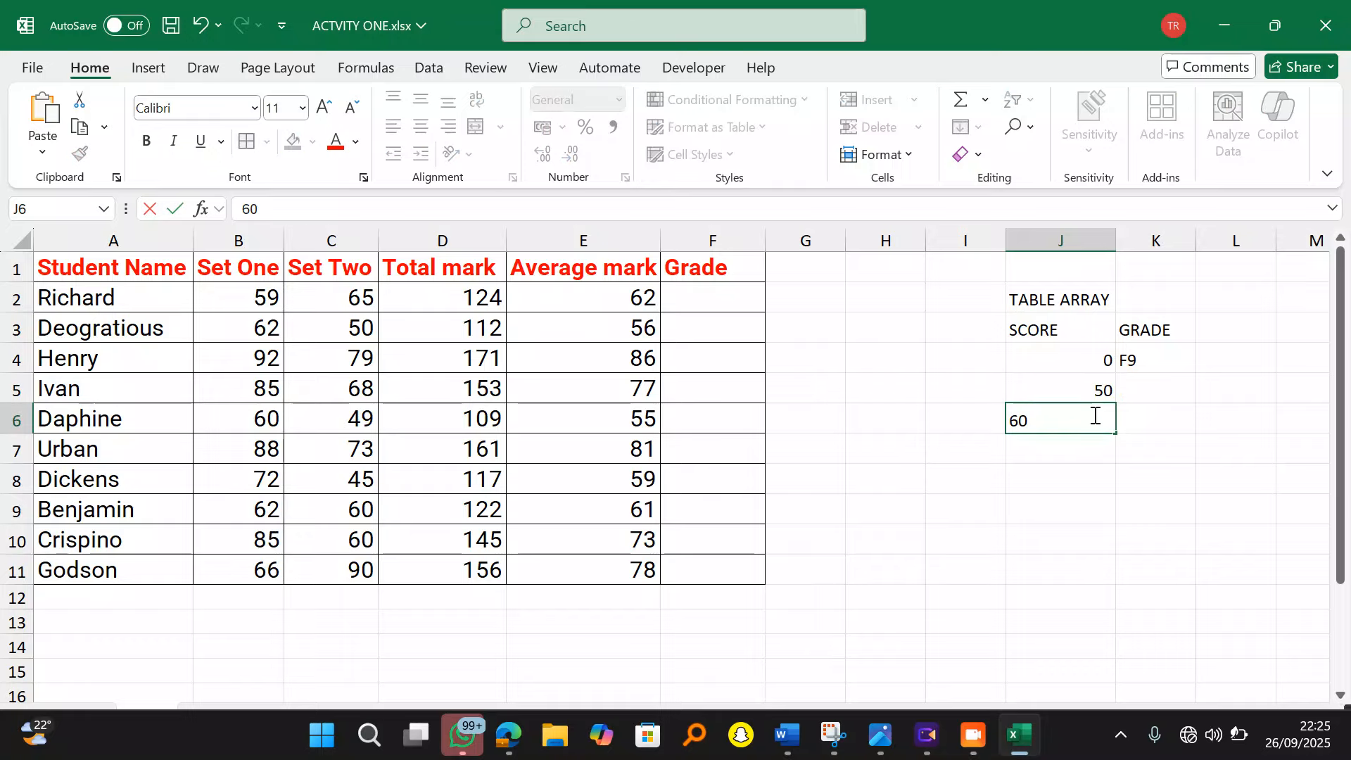
key("Return")
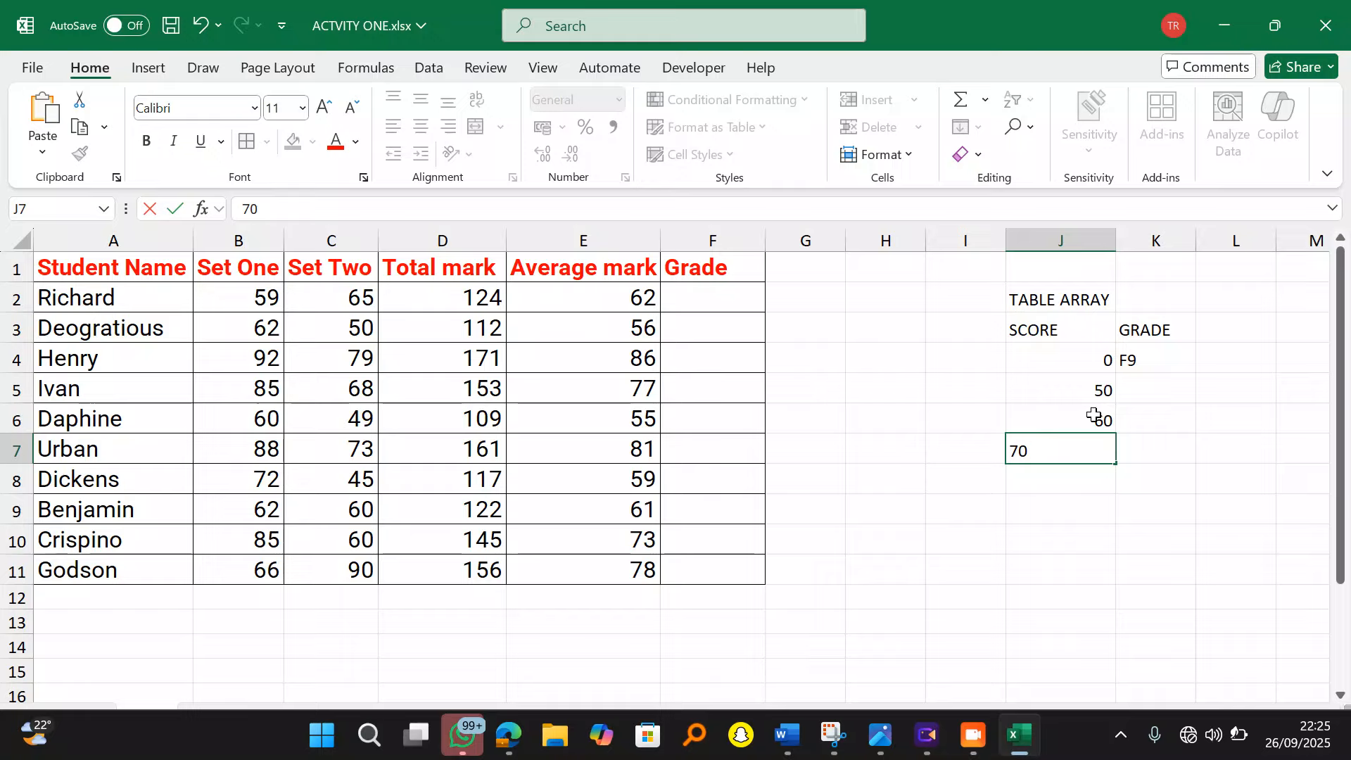
key("Return")
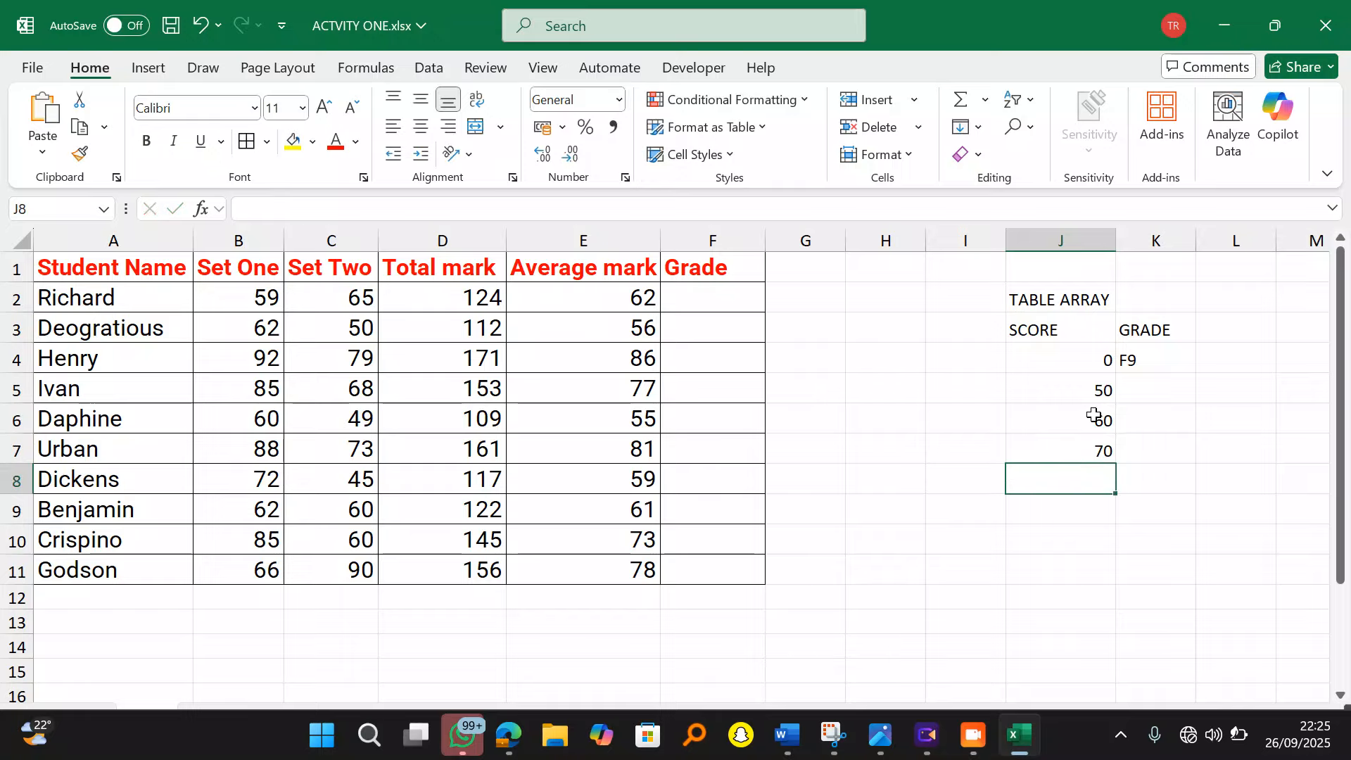
type("75")
key("Return")
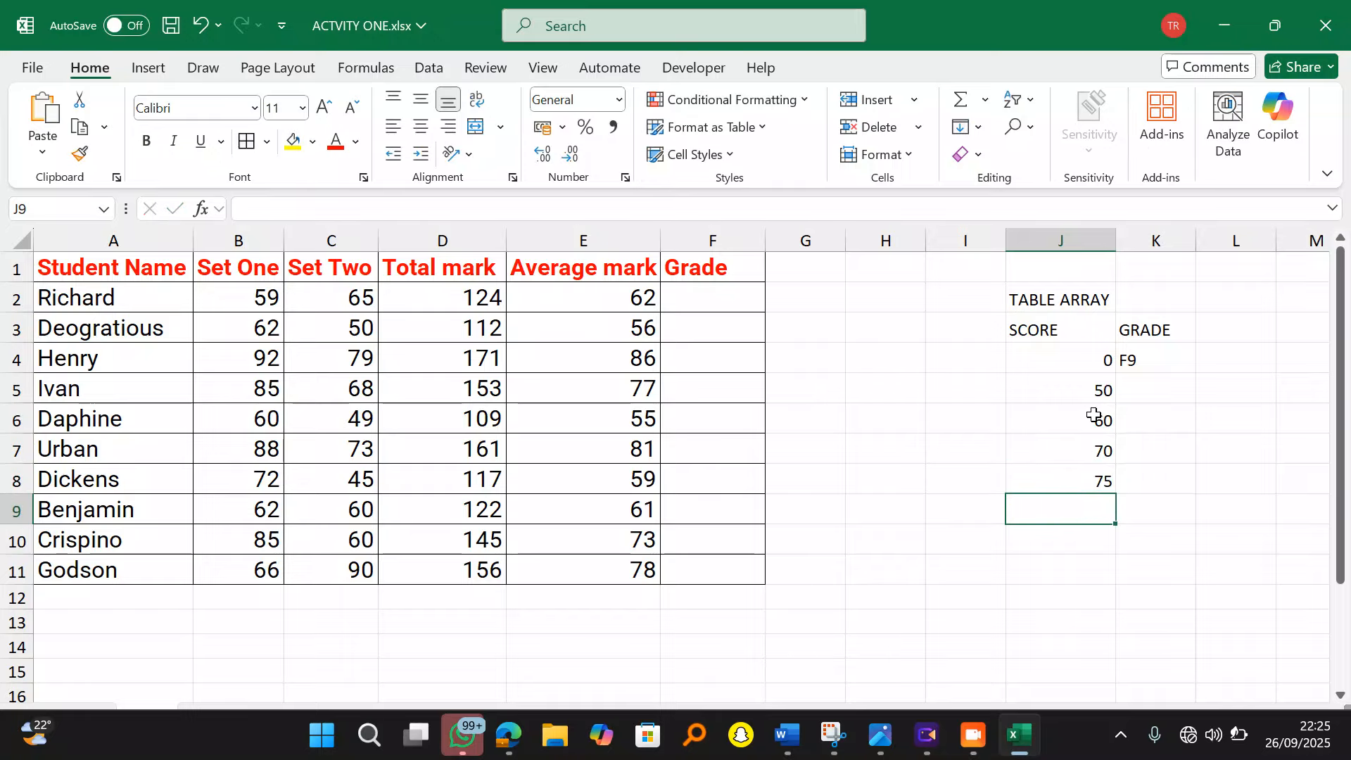
type("80")
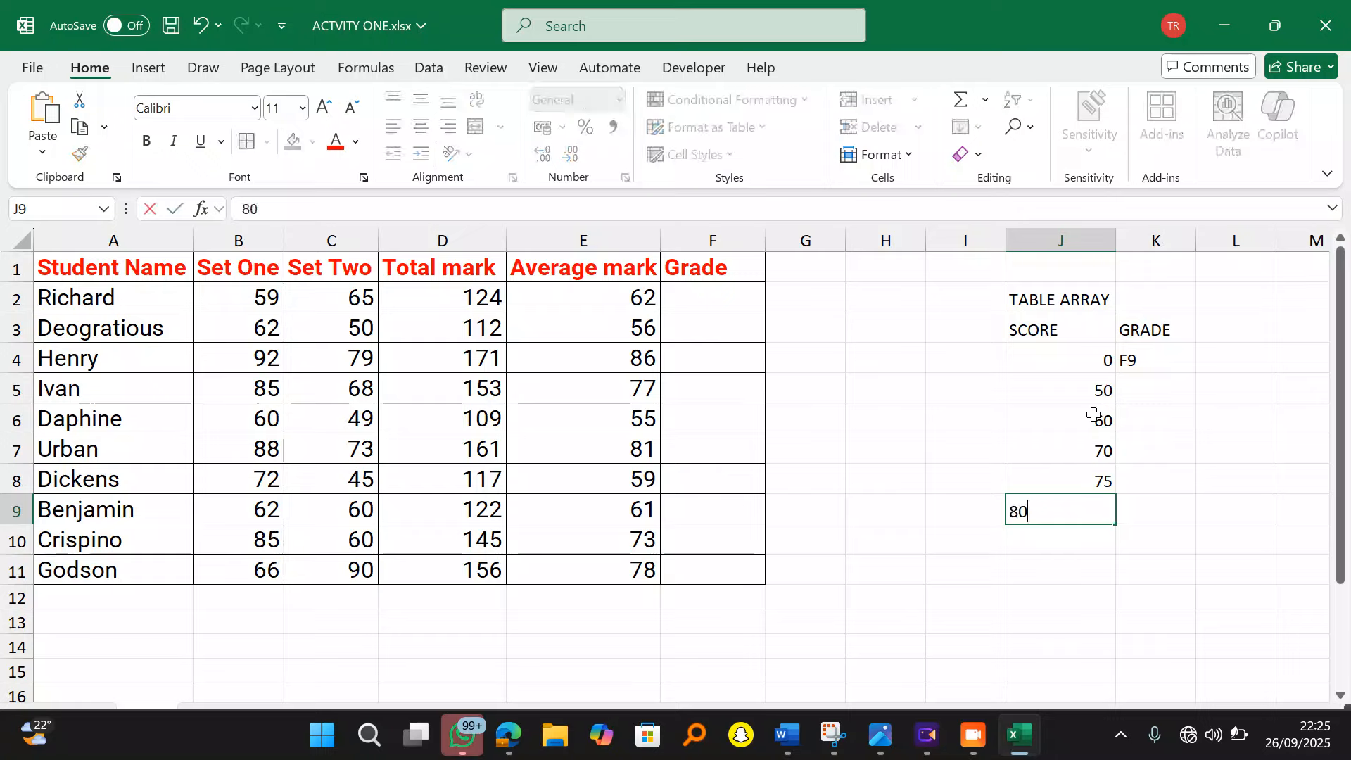
left_click(1230, 542)
Step: Enter grades C5, C4, C3, D2, D1 down K5:K9 and select the J2:K9 table
left_click(1146, 383)
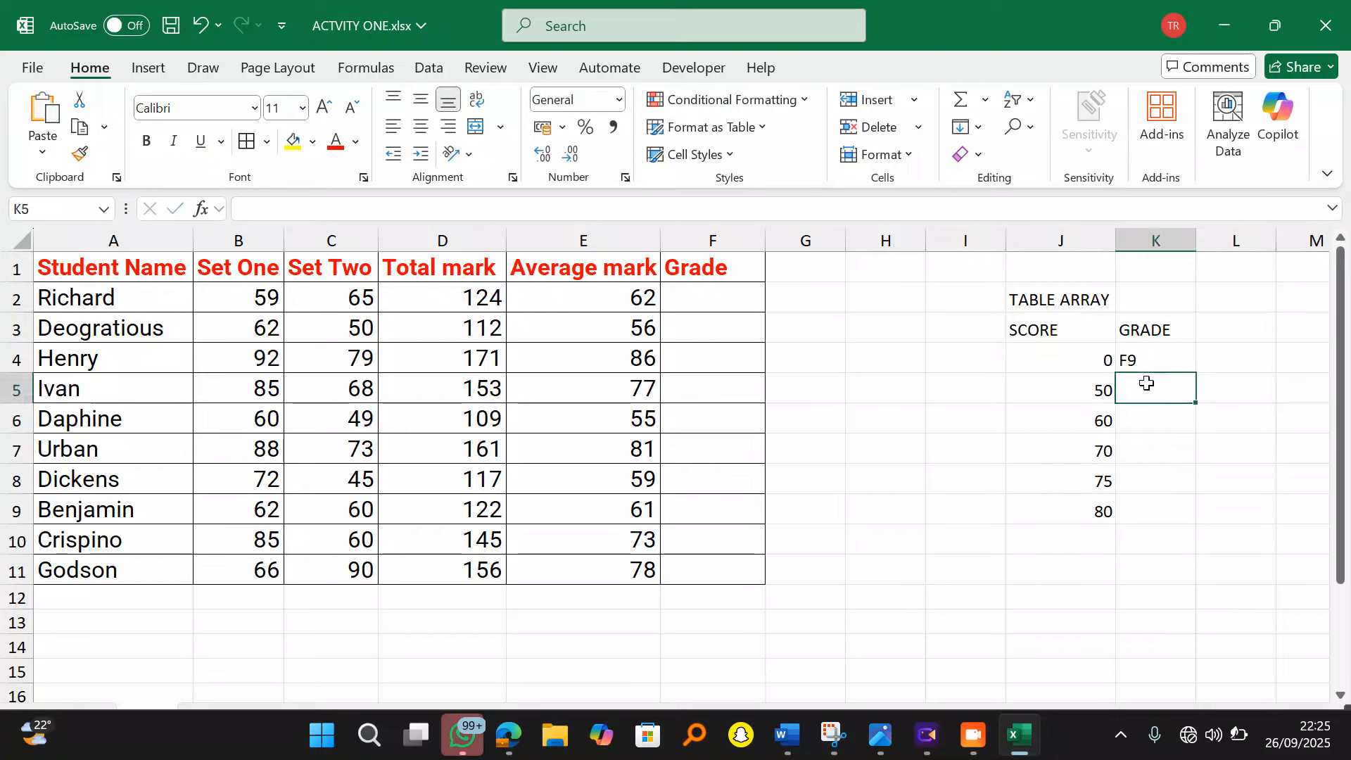
type("C5")
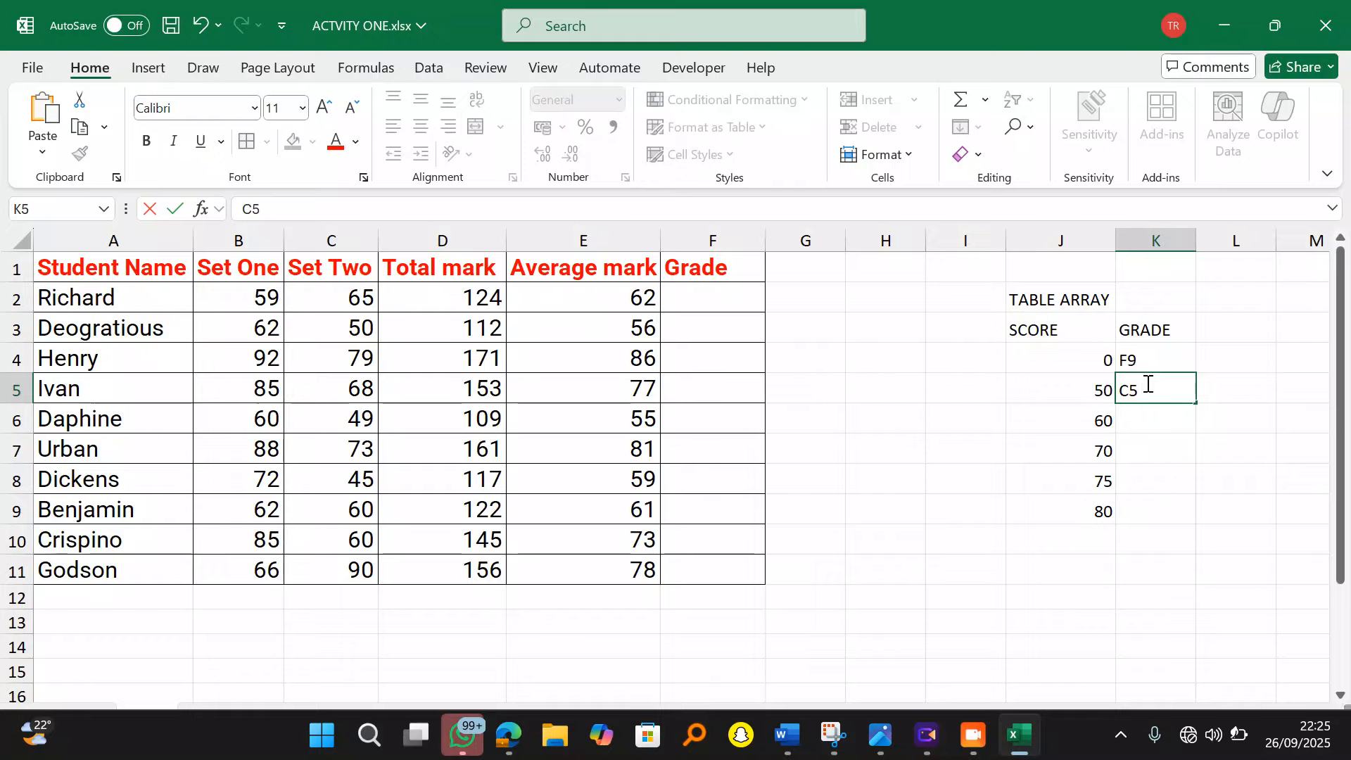
key("Return")
type("C4")
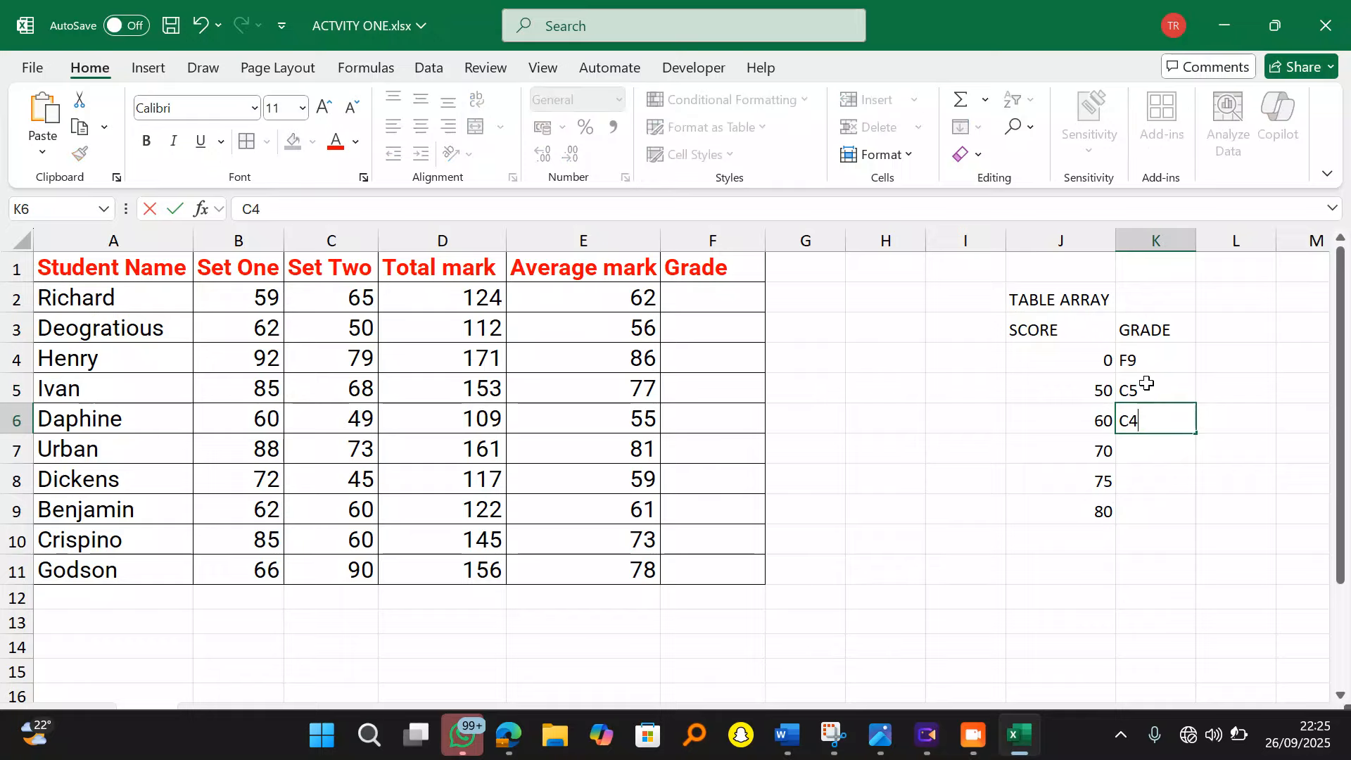
key("Return")
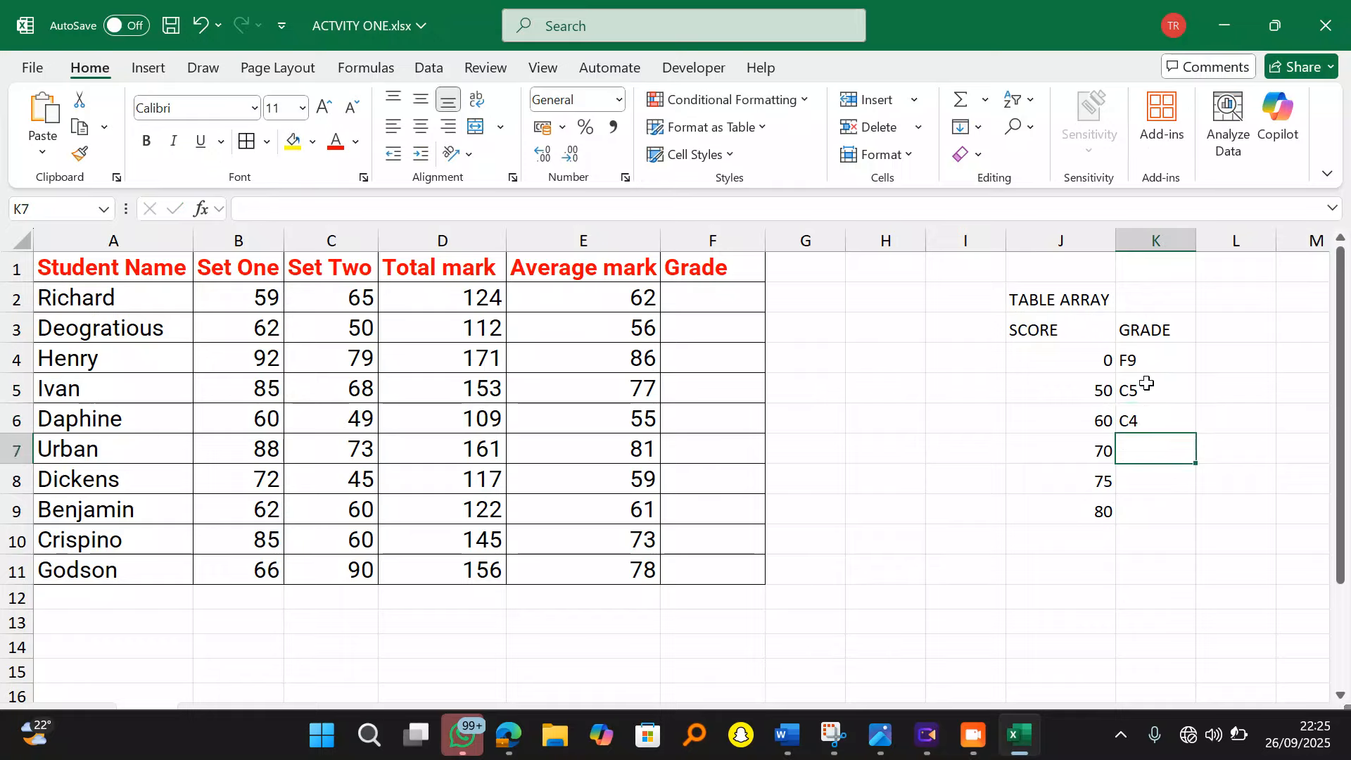
type("C3")
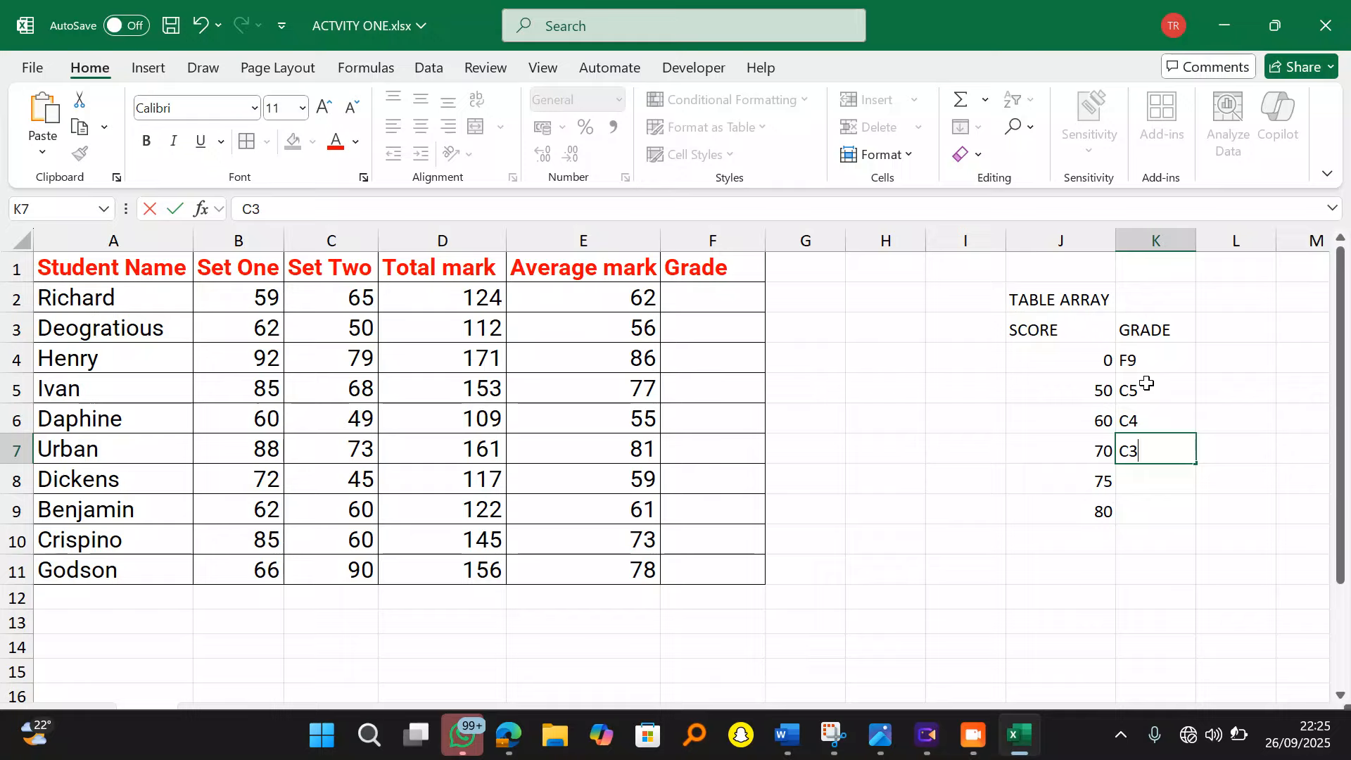
key("Return")
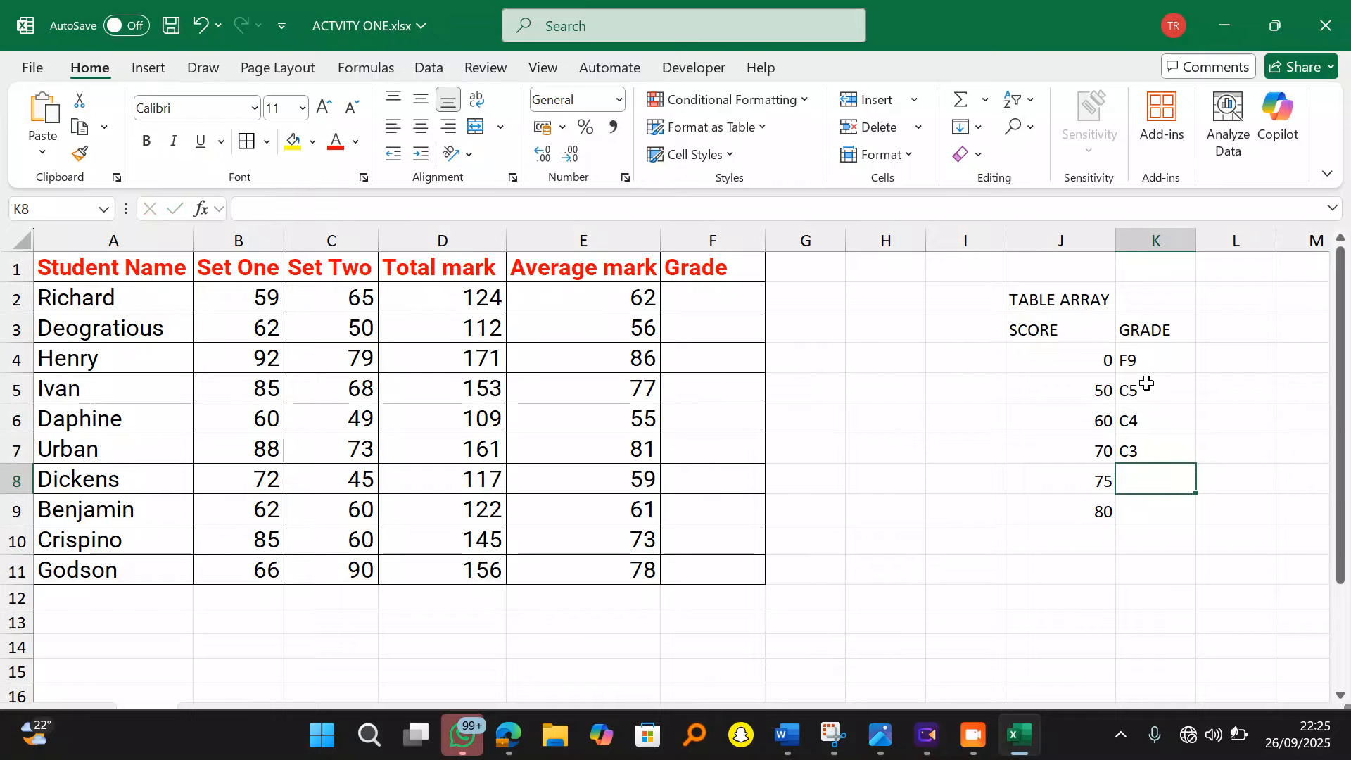
type("D2")
key("Return")
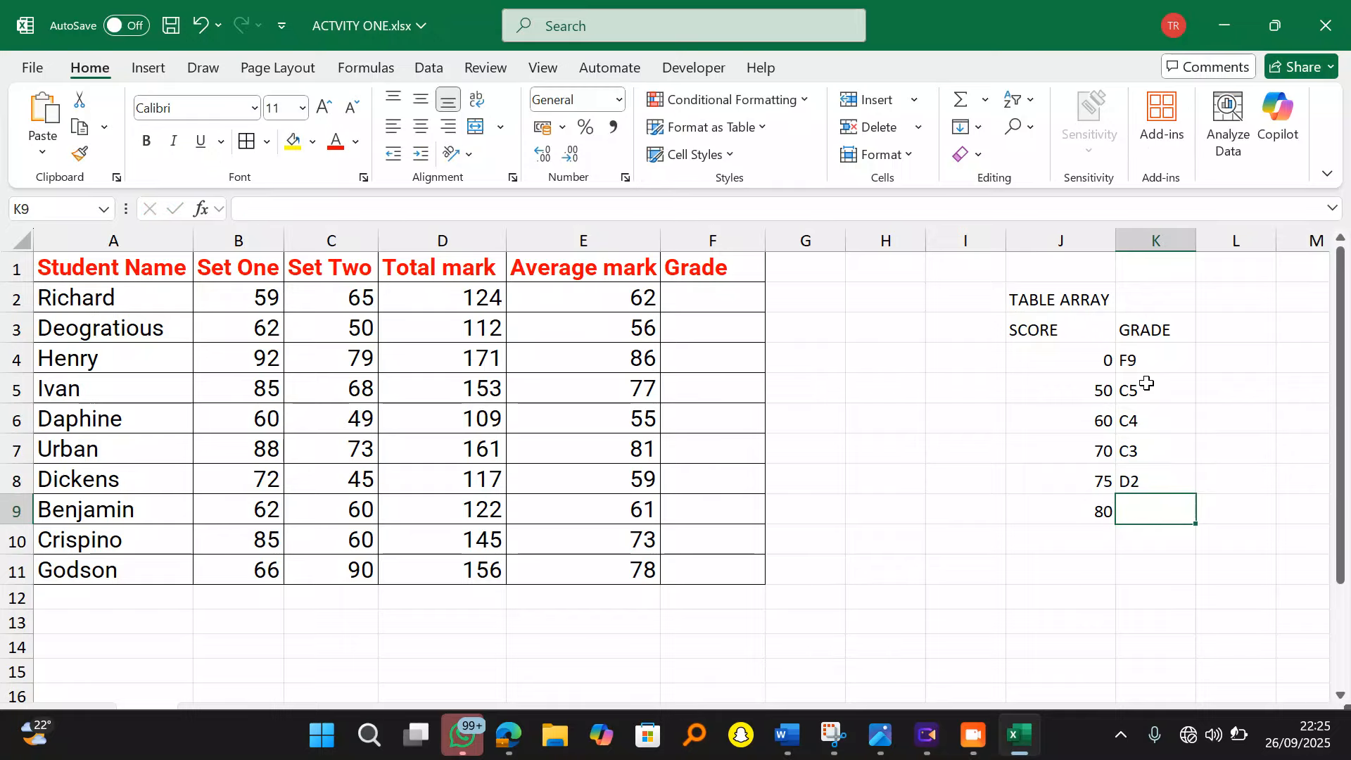
type("D1")
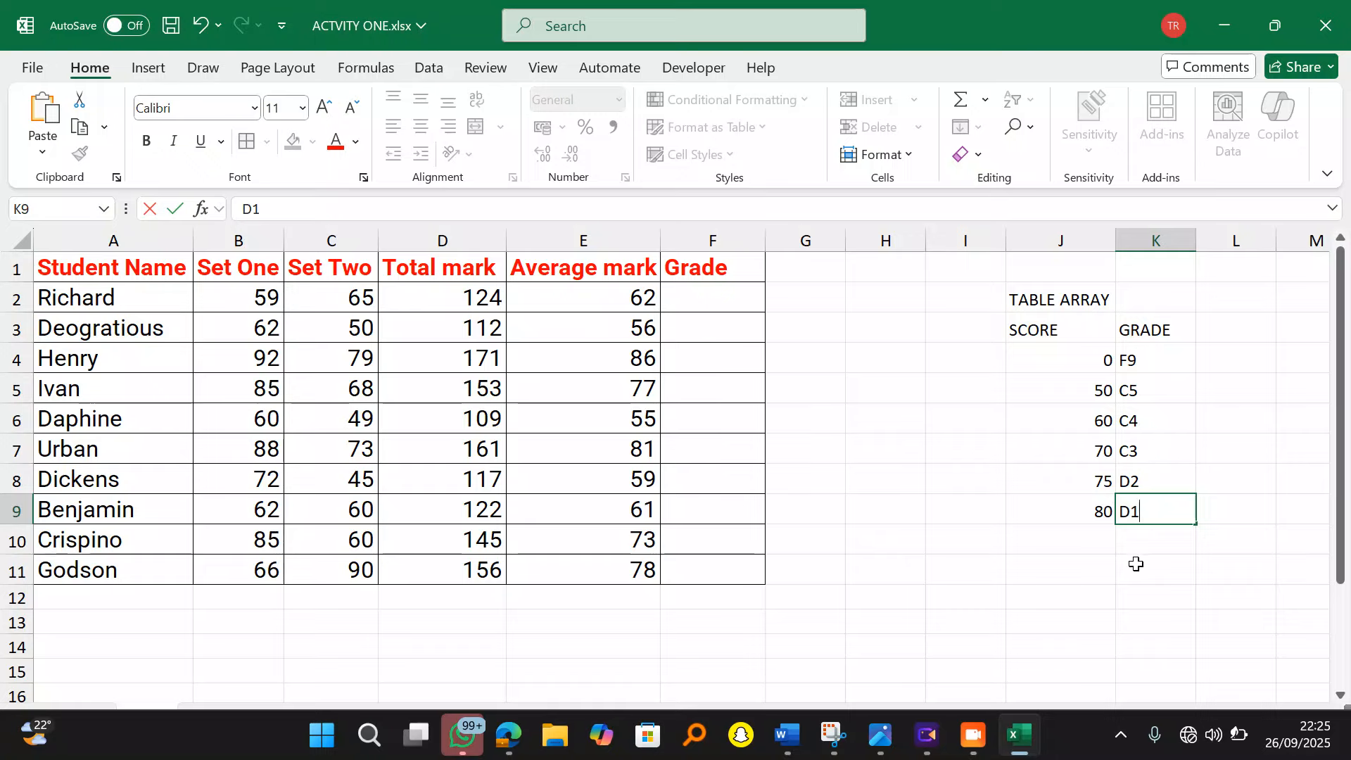
left_click(1136, 563)
left_click_drag(1051, 301, 1144, 508)
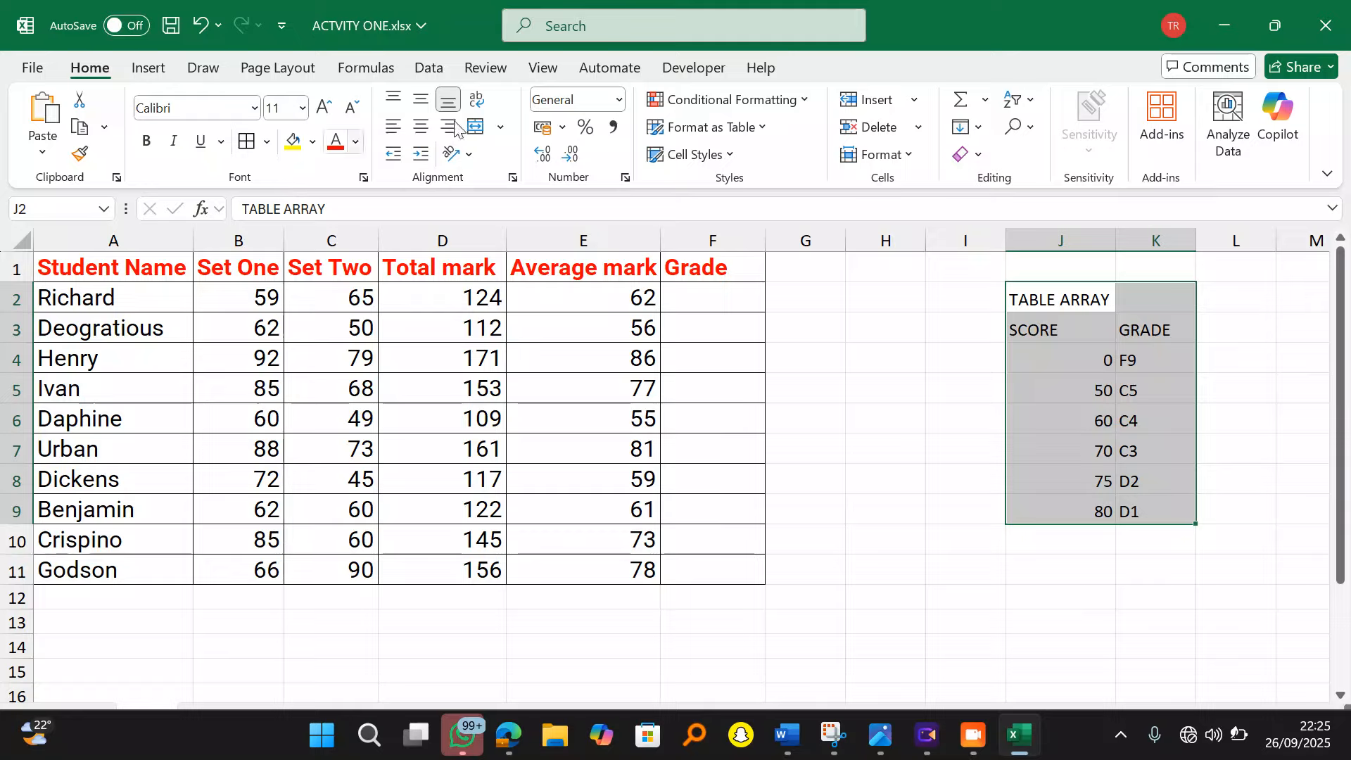
Step: Center and bold the J2:K9 lookup table contents
left_click(421, 127)
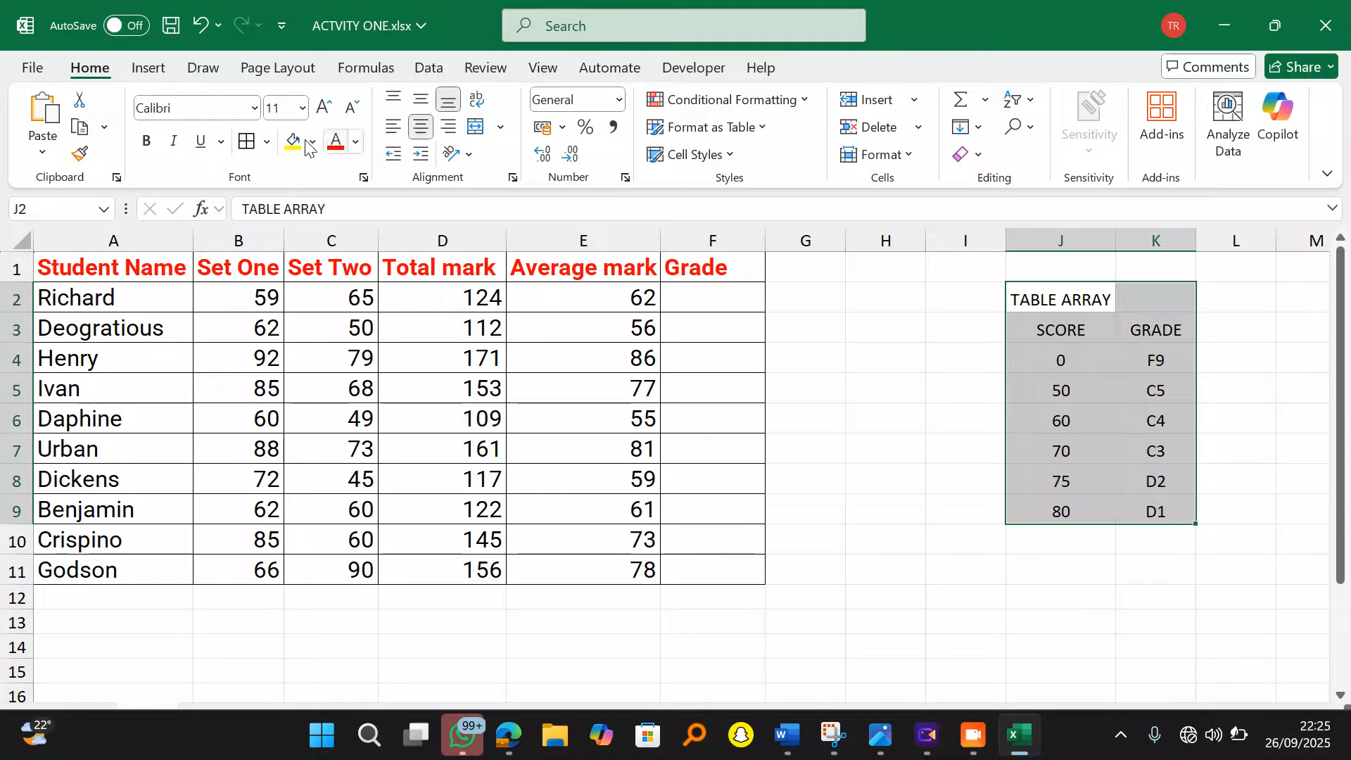
left_click(146, 141)
left_click(1167, 623)
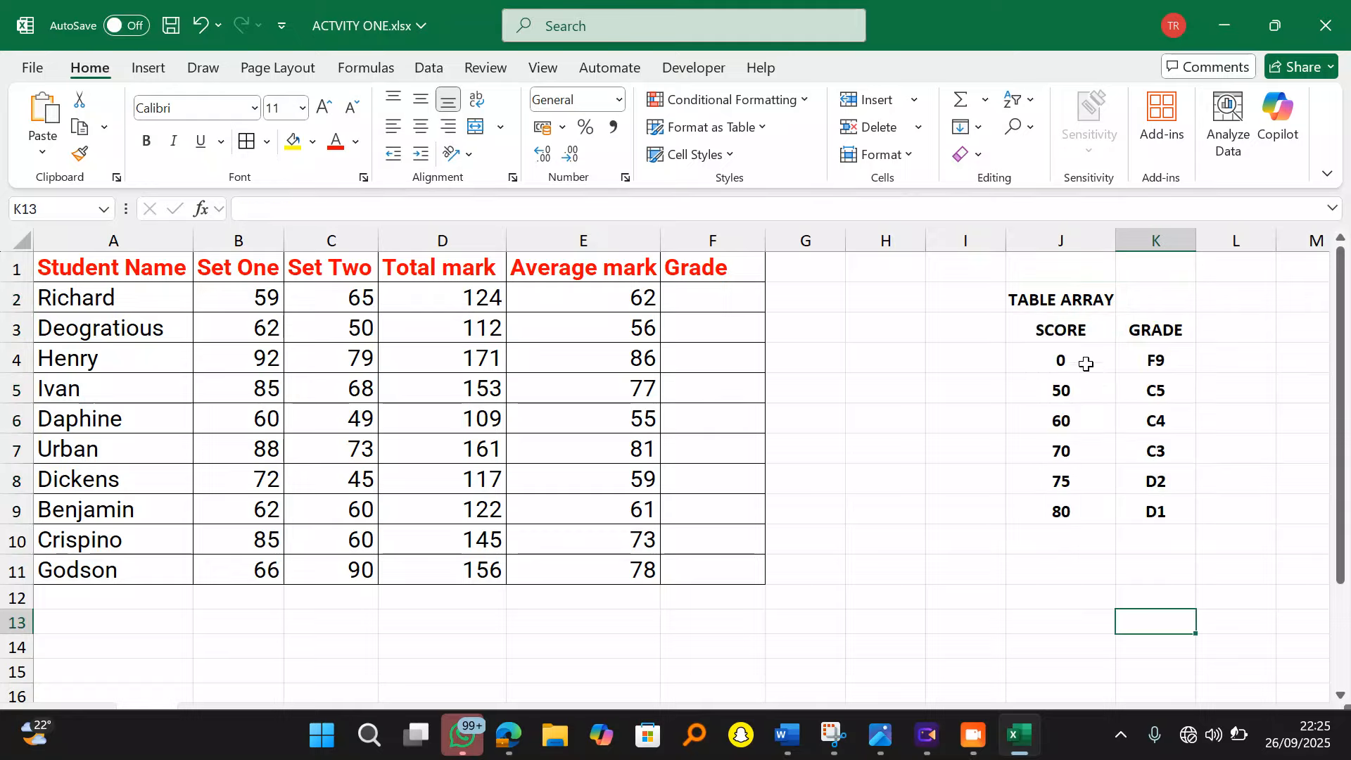
Step: Merge and center the TABLE ARRAY title across J2:K2 and colour it red
left_click_drag(1079, 296, 1134, 305)
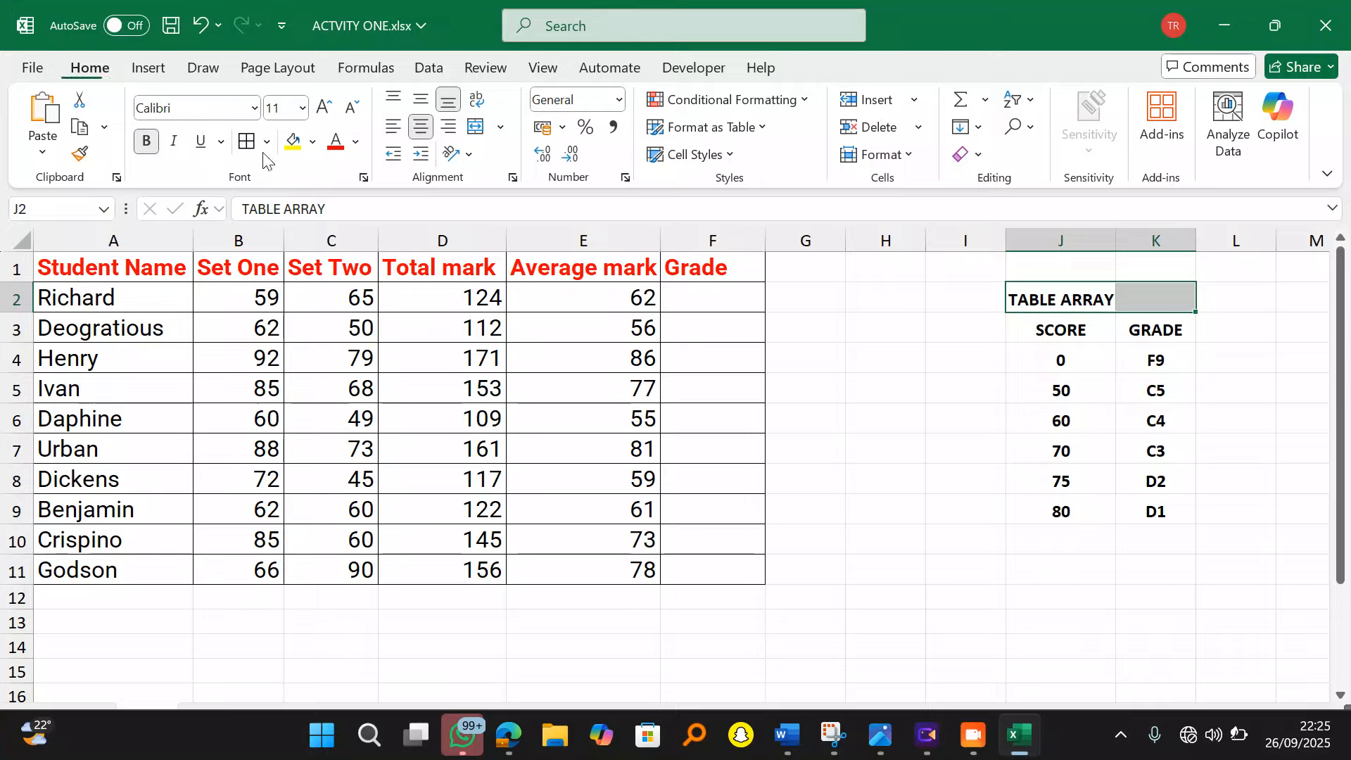
left_click(476, 127)
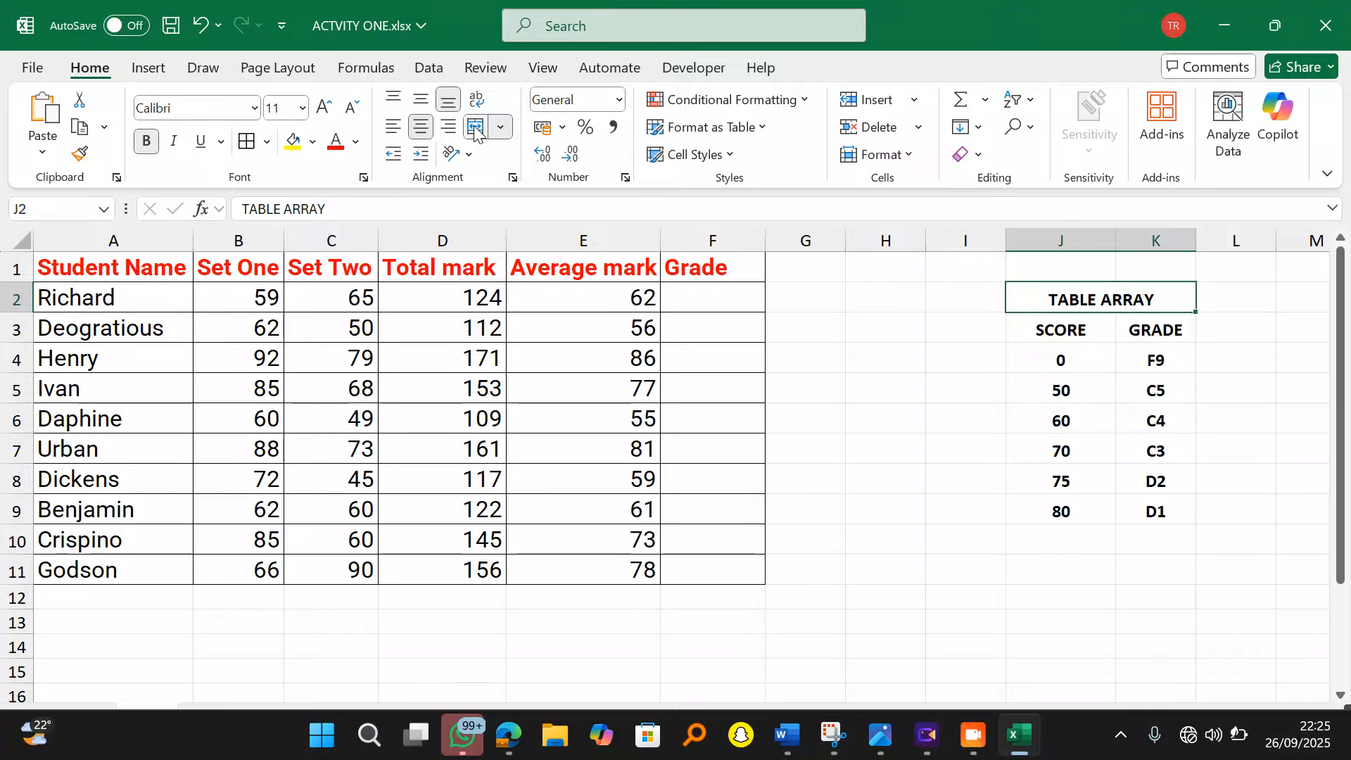
left_click(336, 141)
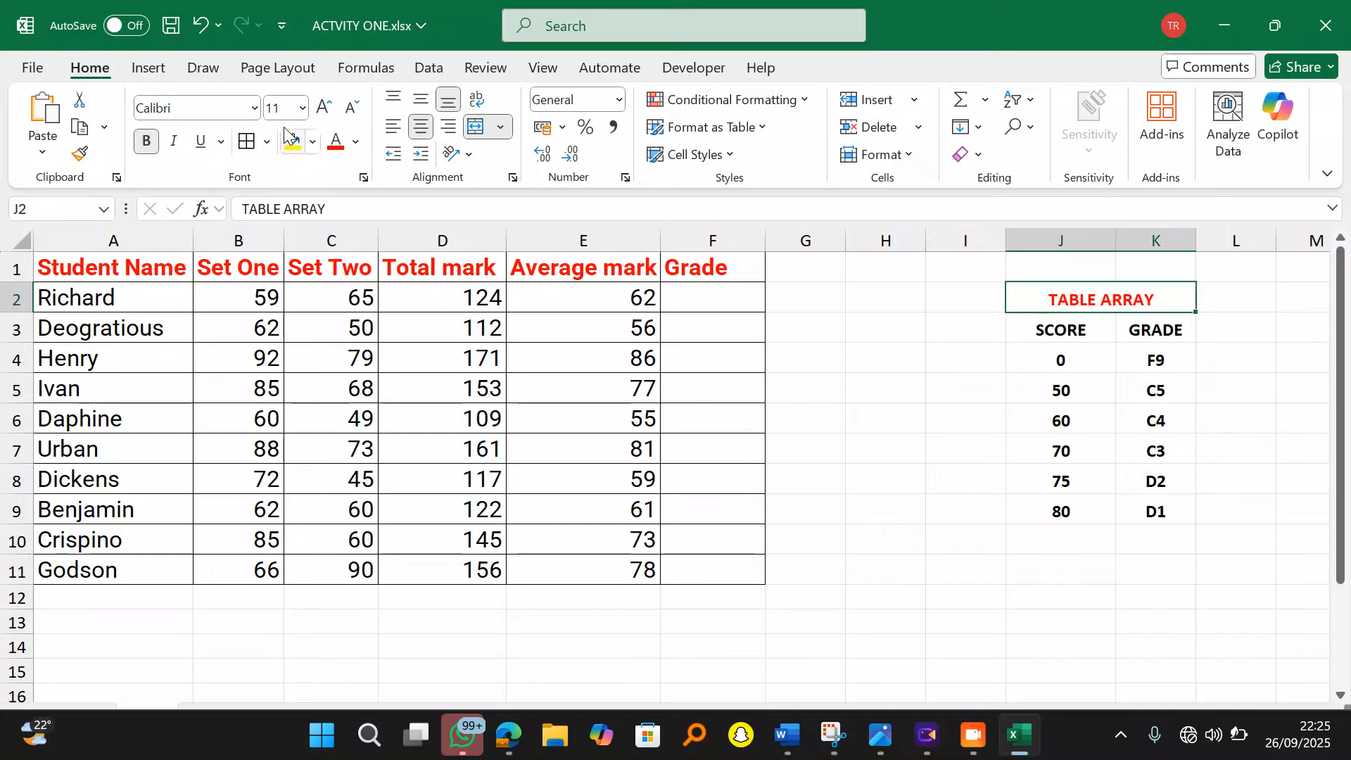
left_click(1028, 638)
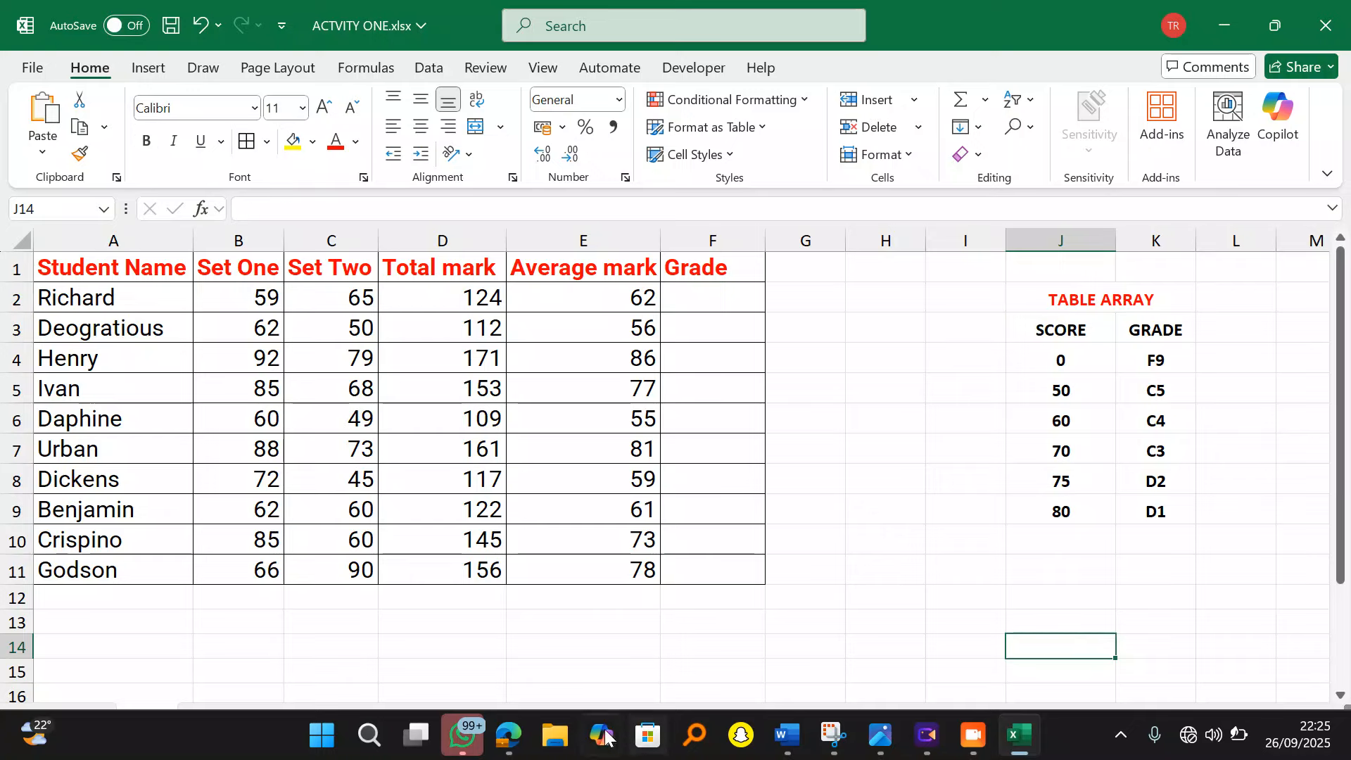
left_click(508, 735)
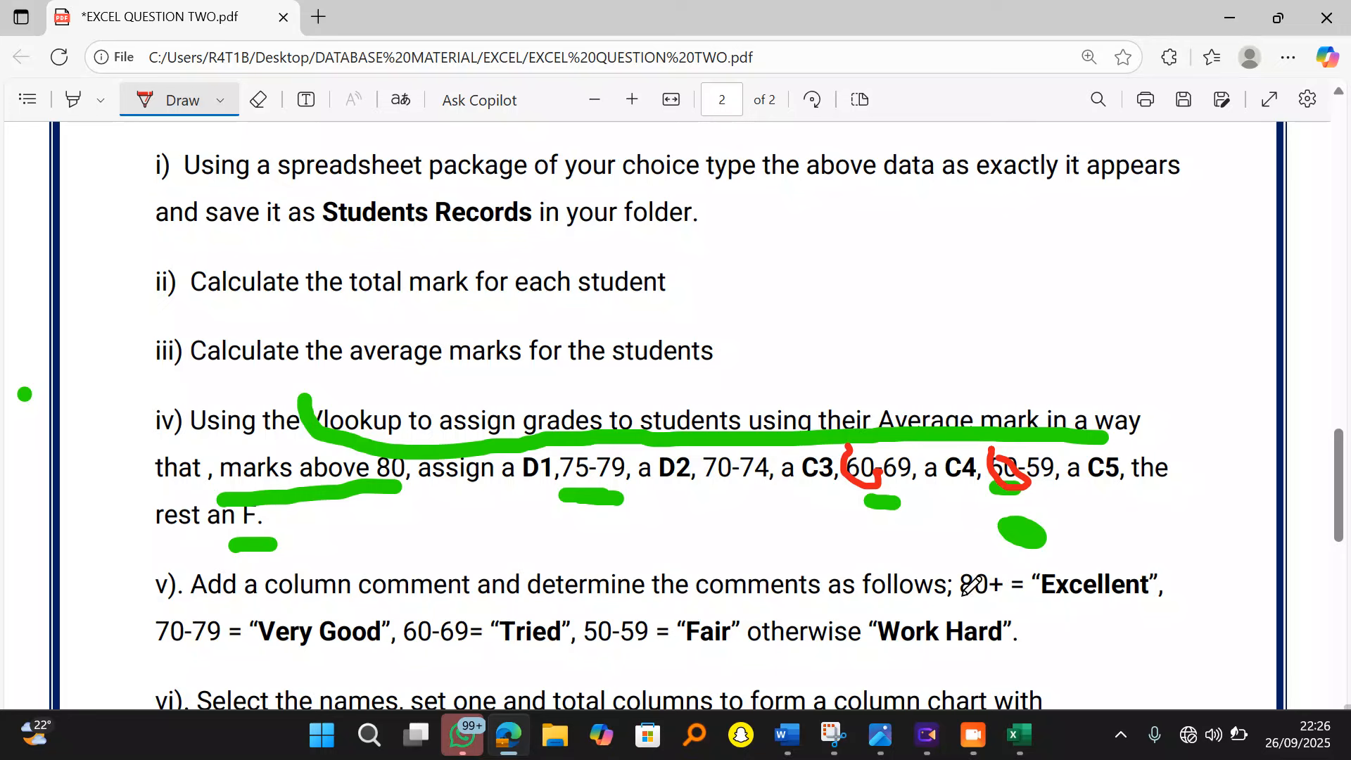
left_click(1023, 738)
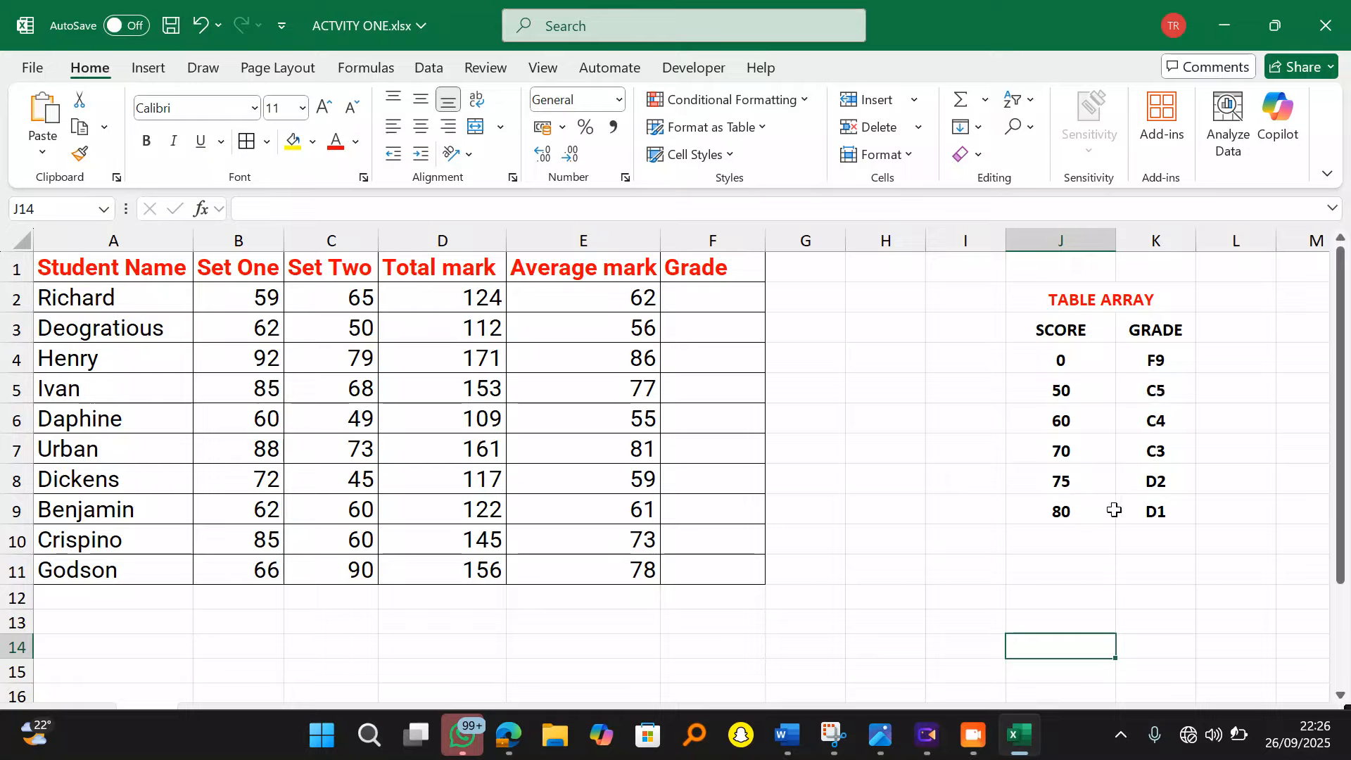
Step: Apply All Borders to the J2:K9 TABLE ARRAY block
left_click_drag(1062, 300, 1143, 512)
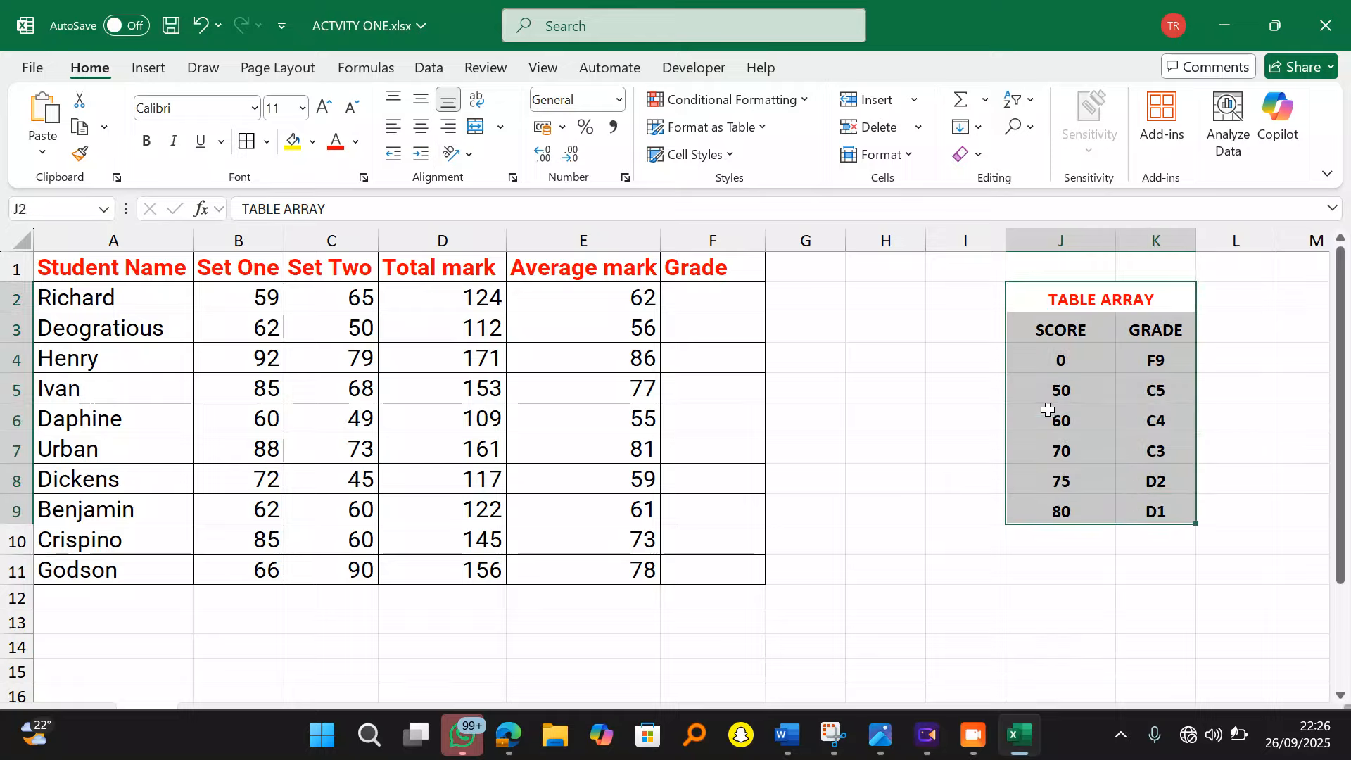
left_click(247, 141)
left_click(827, 440)
left_click(701, 299)
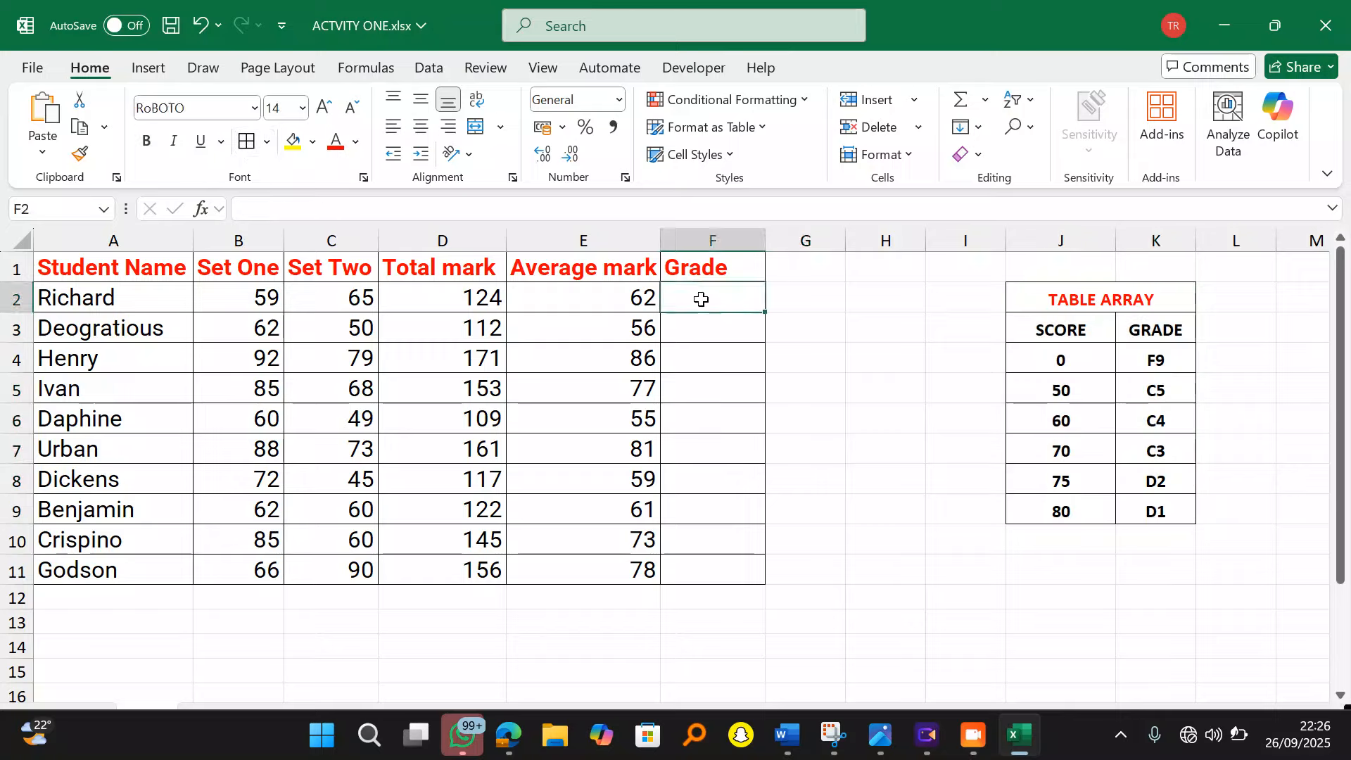
Step: Type =VLOOKUP(E2,J4:K9,2) in F2 for the first student's grade
type("=VLOO")
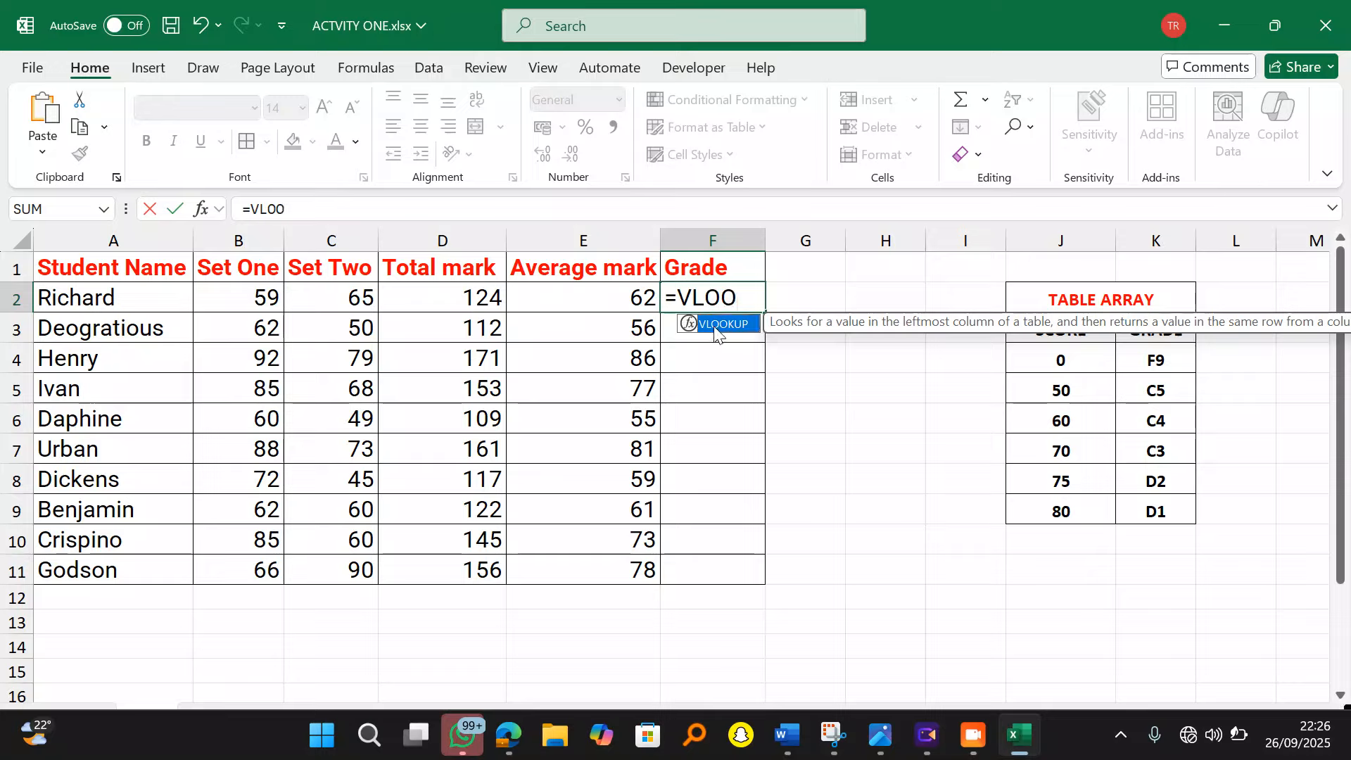
double_click(716, 326)
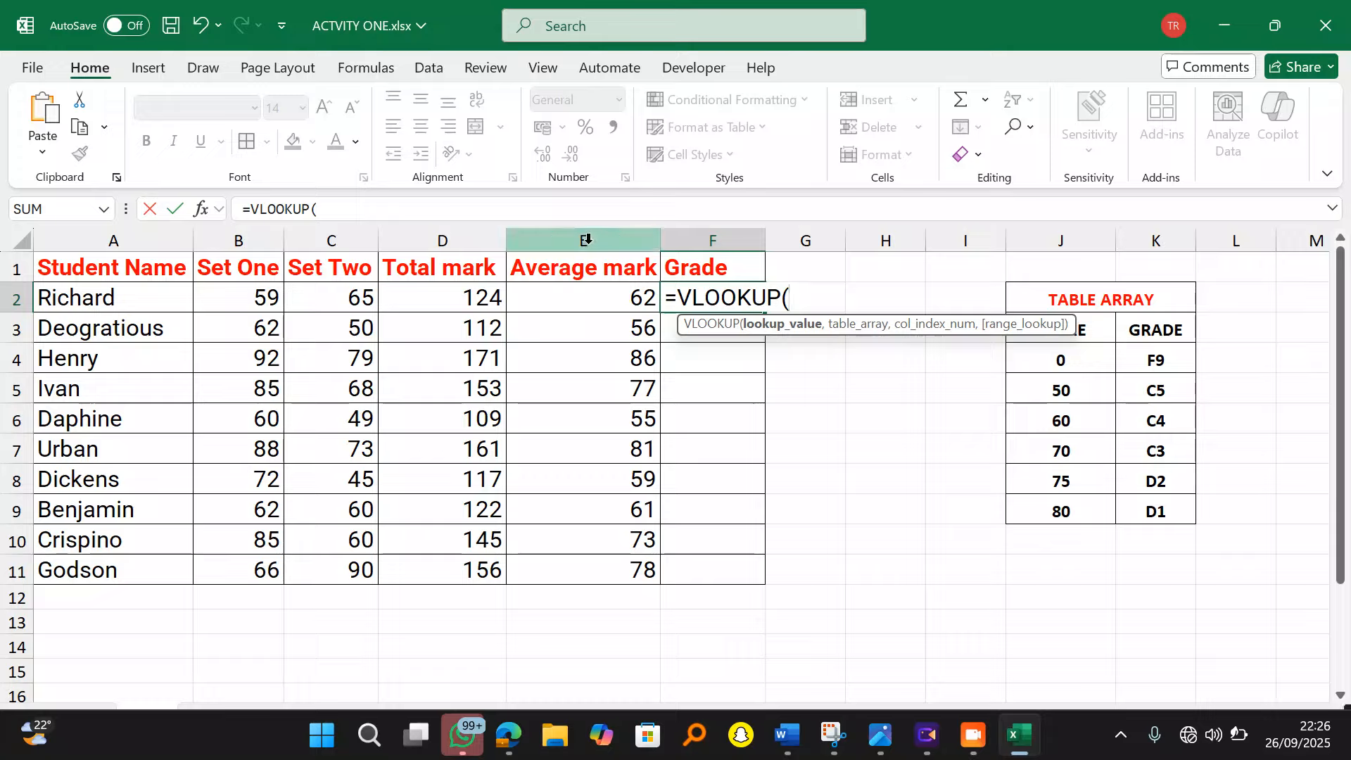
left_click(602, 299)
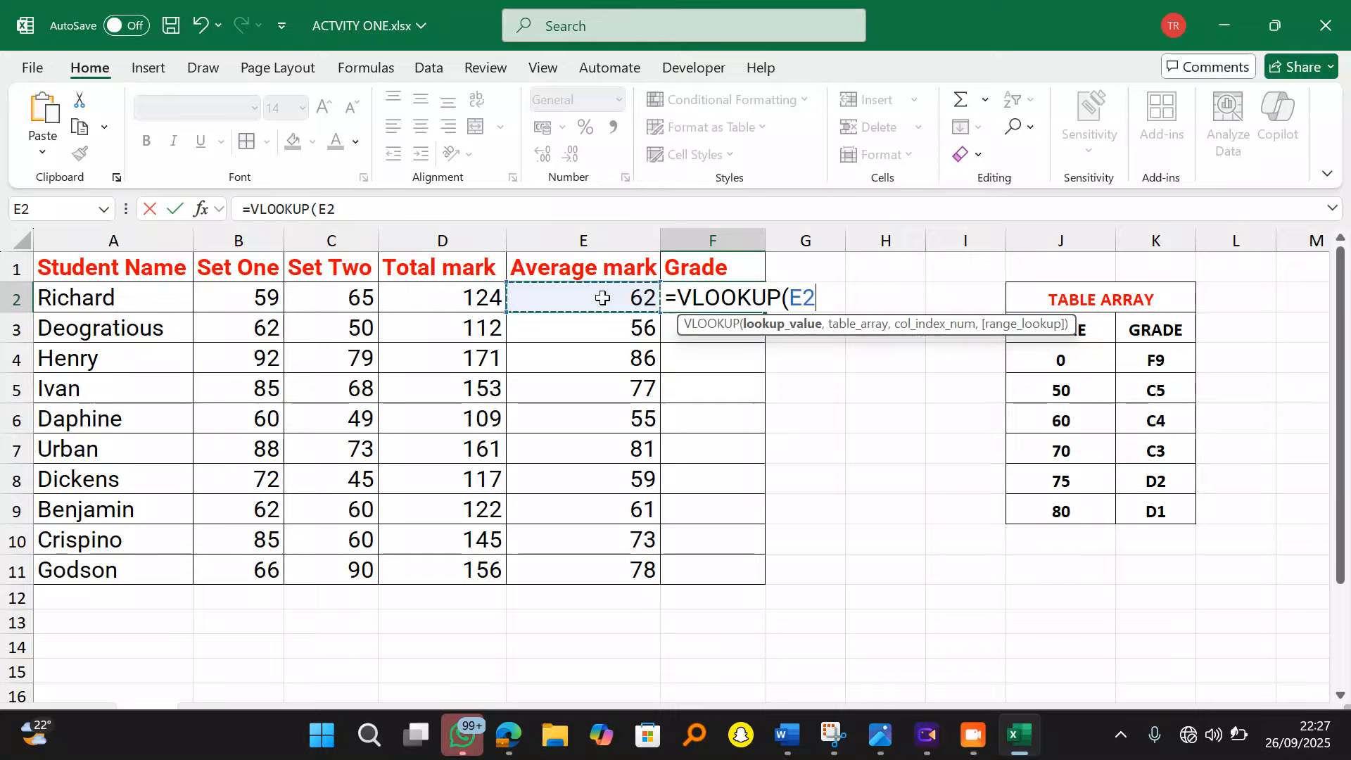
type(",")
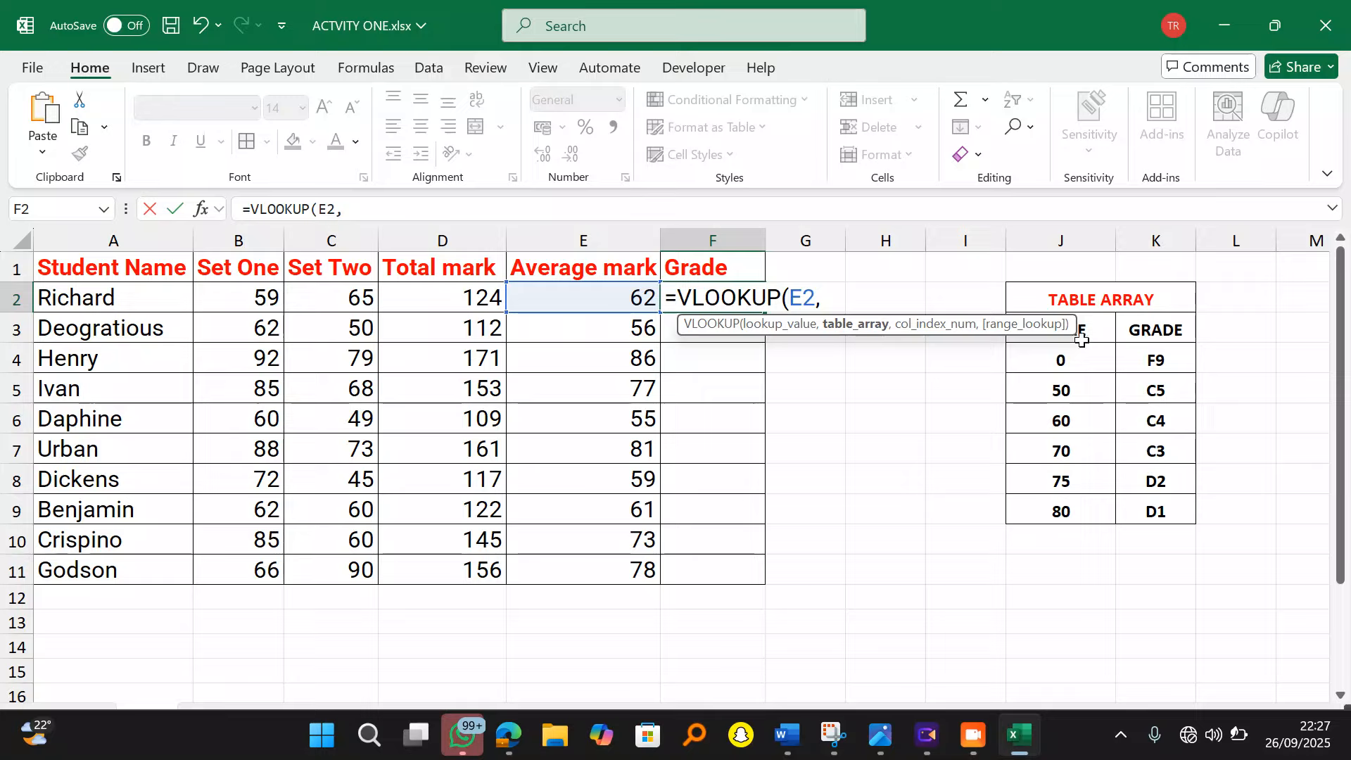
left_click_drag(1061, 359, 1135, 506)
type(",")
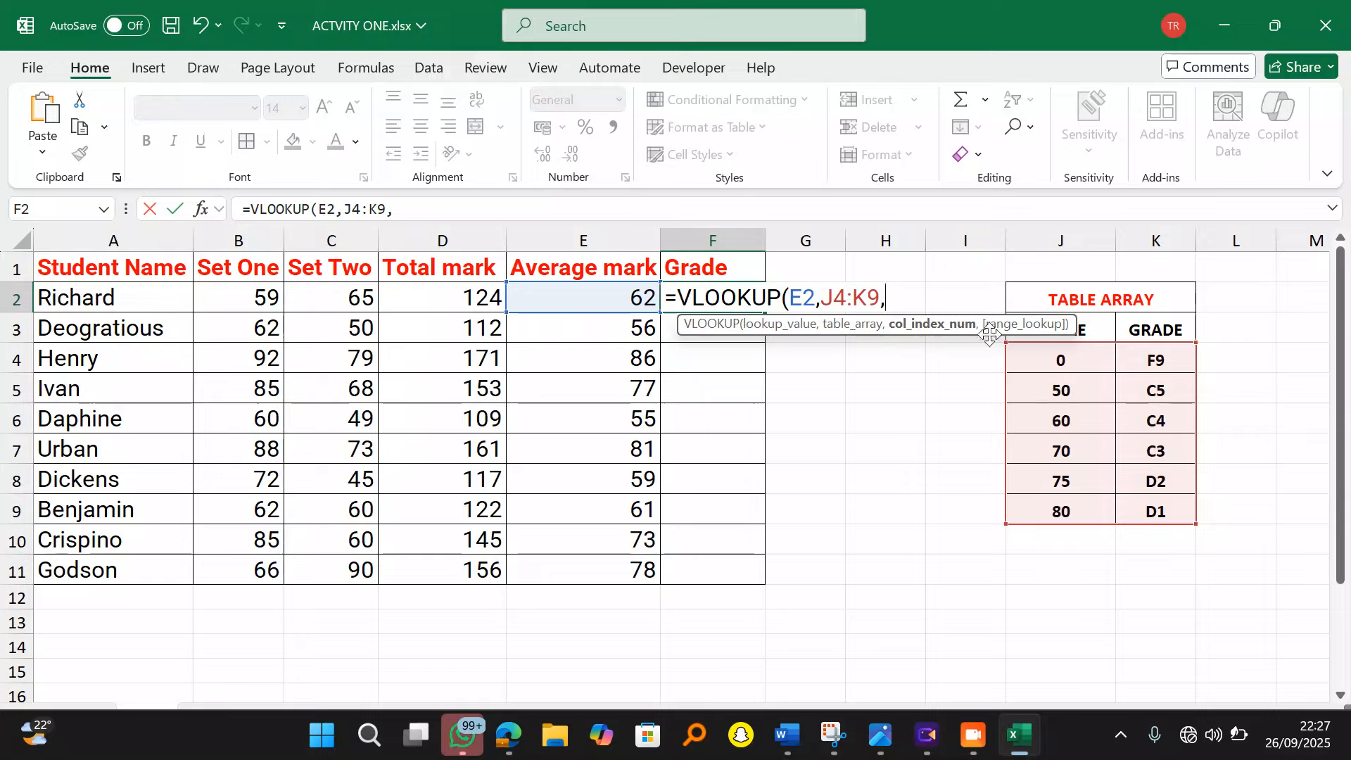
type("2)")
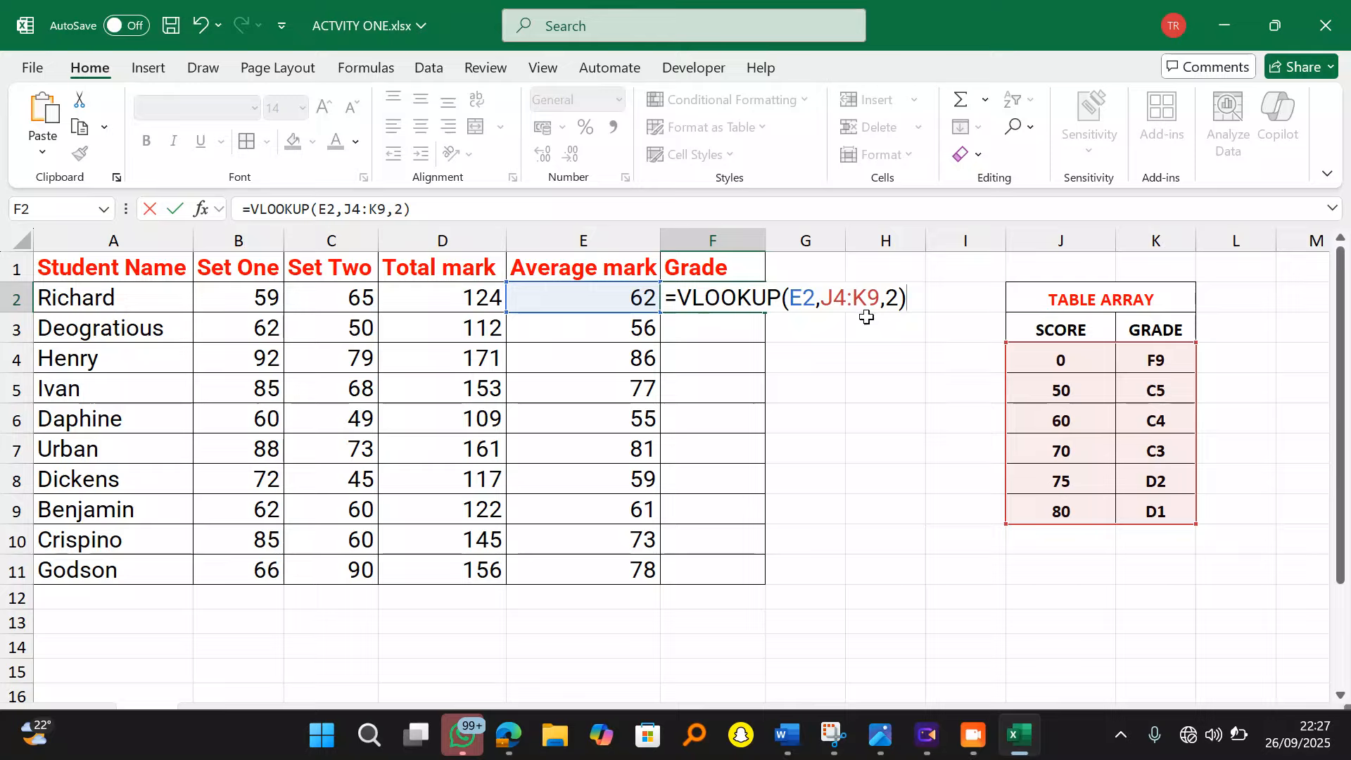
left_click_drag(820, 301, 878, 304)
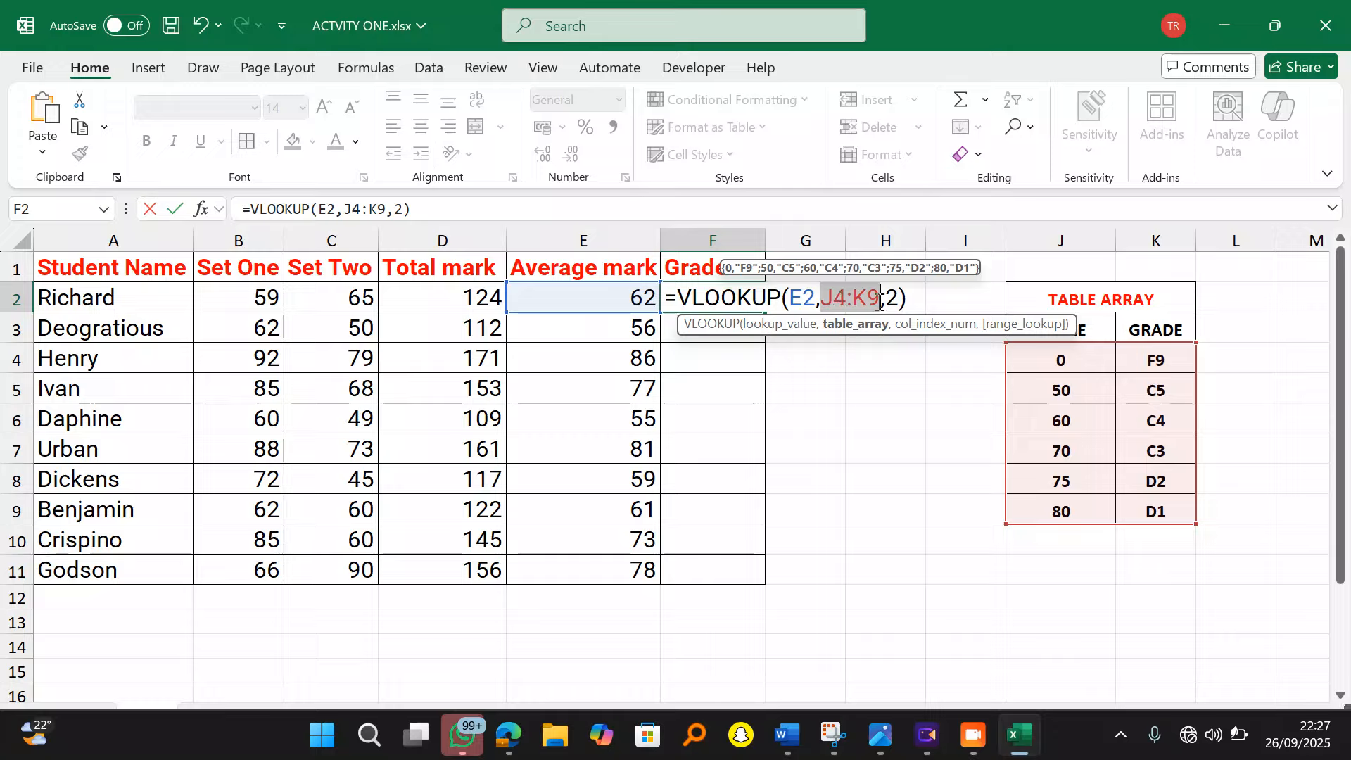
left_click(828, 297)
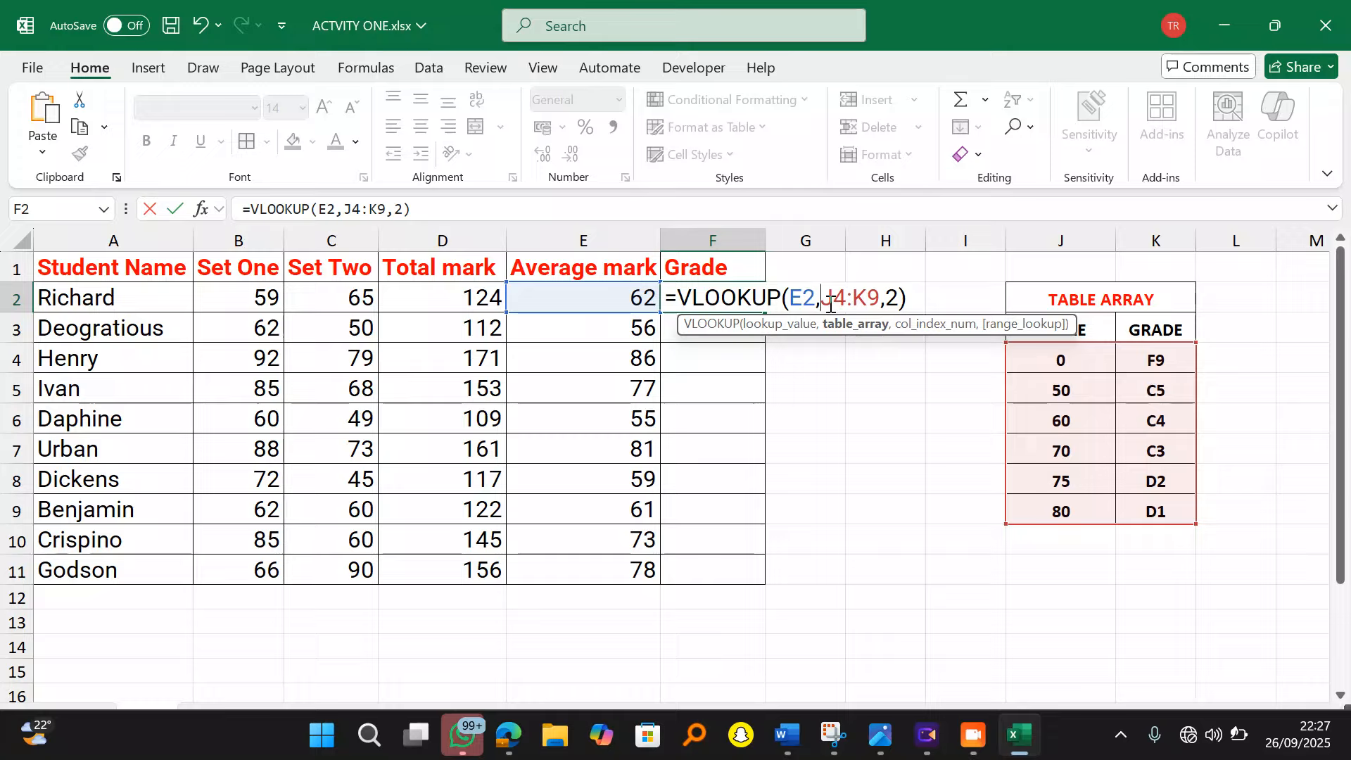
Step: Change the range to absolute $J$4:$K$9 and commit F2's VLOOKUP formula
type("$")
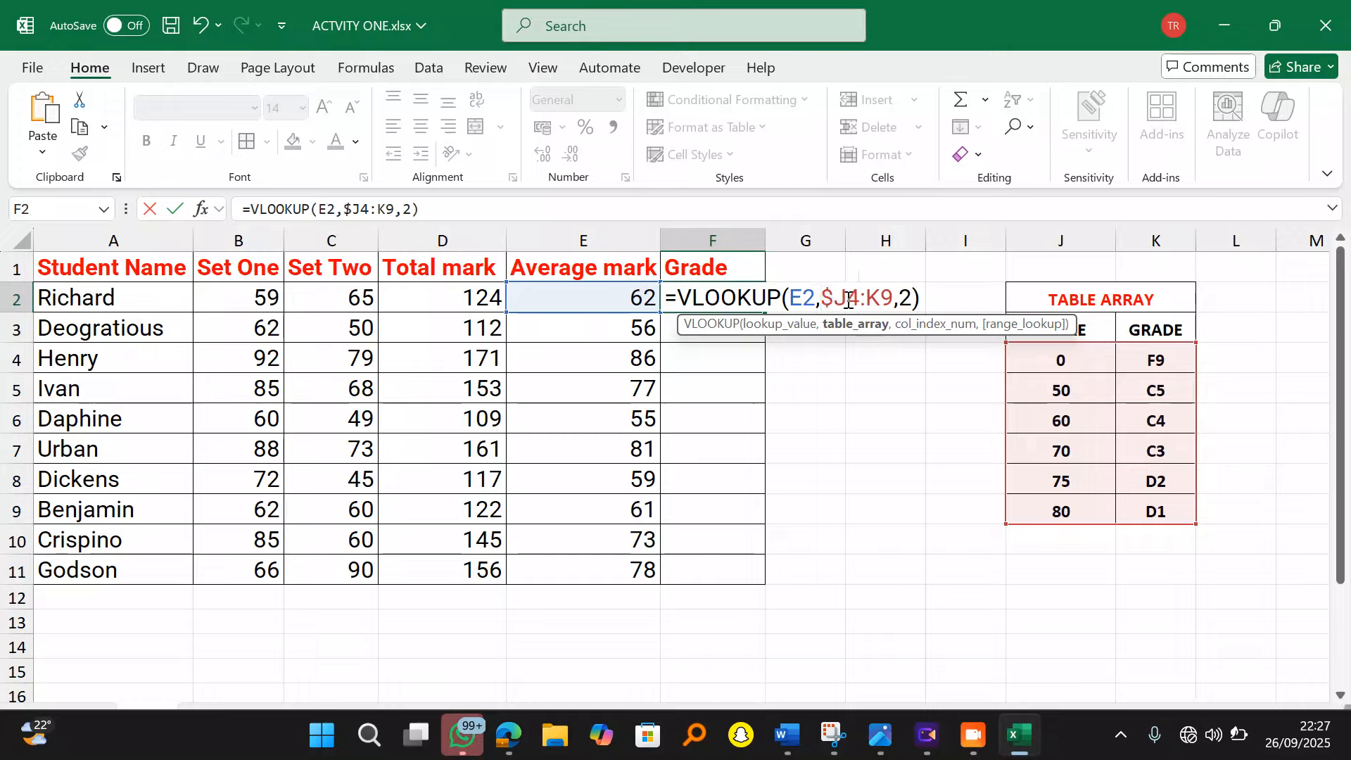
left_click(845, 297)
type("$")
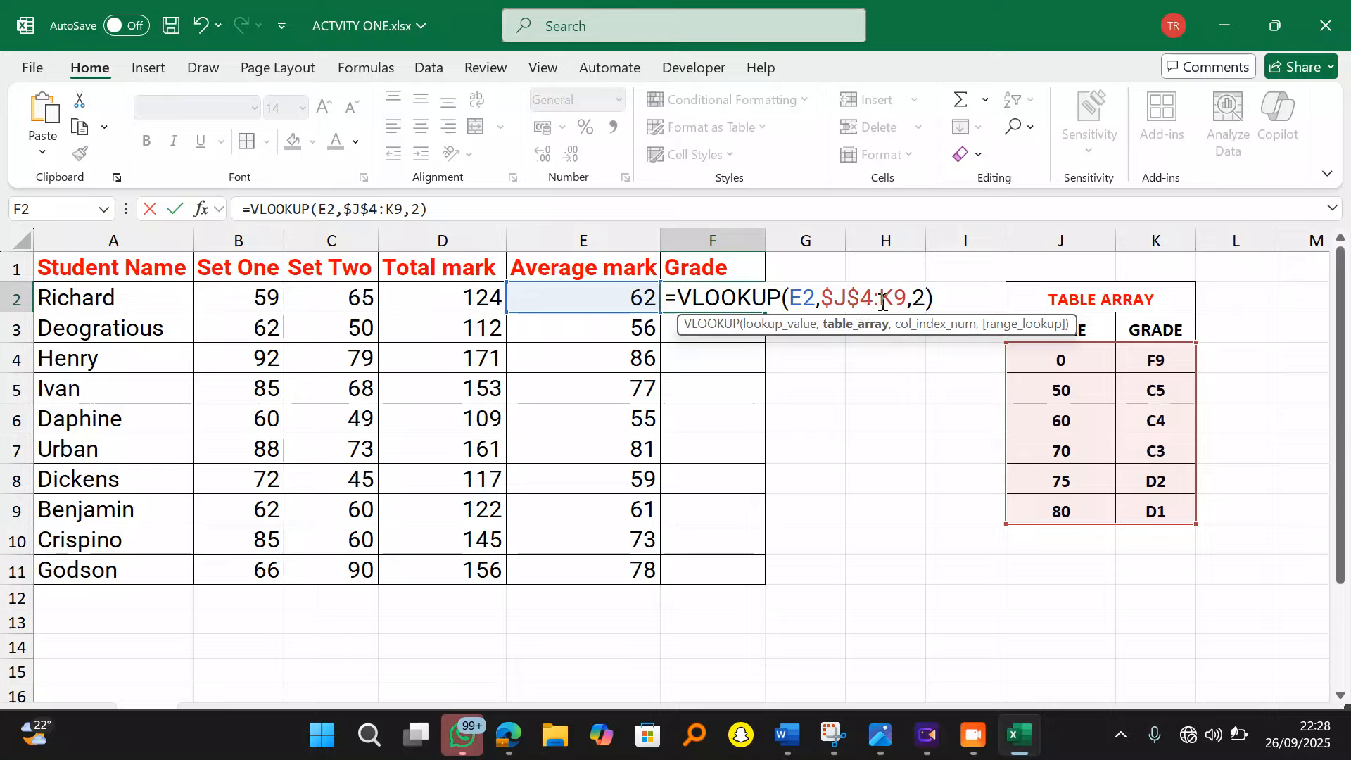
left_click(882, 297)
type("$")
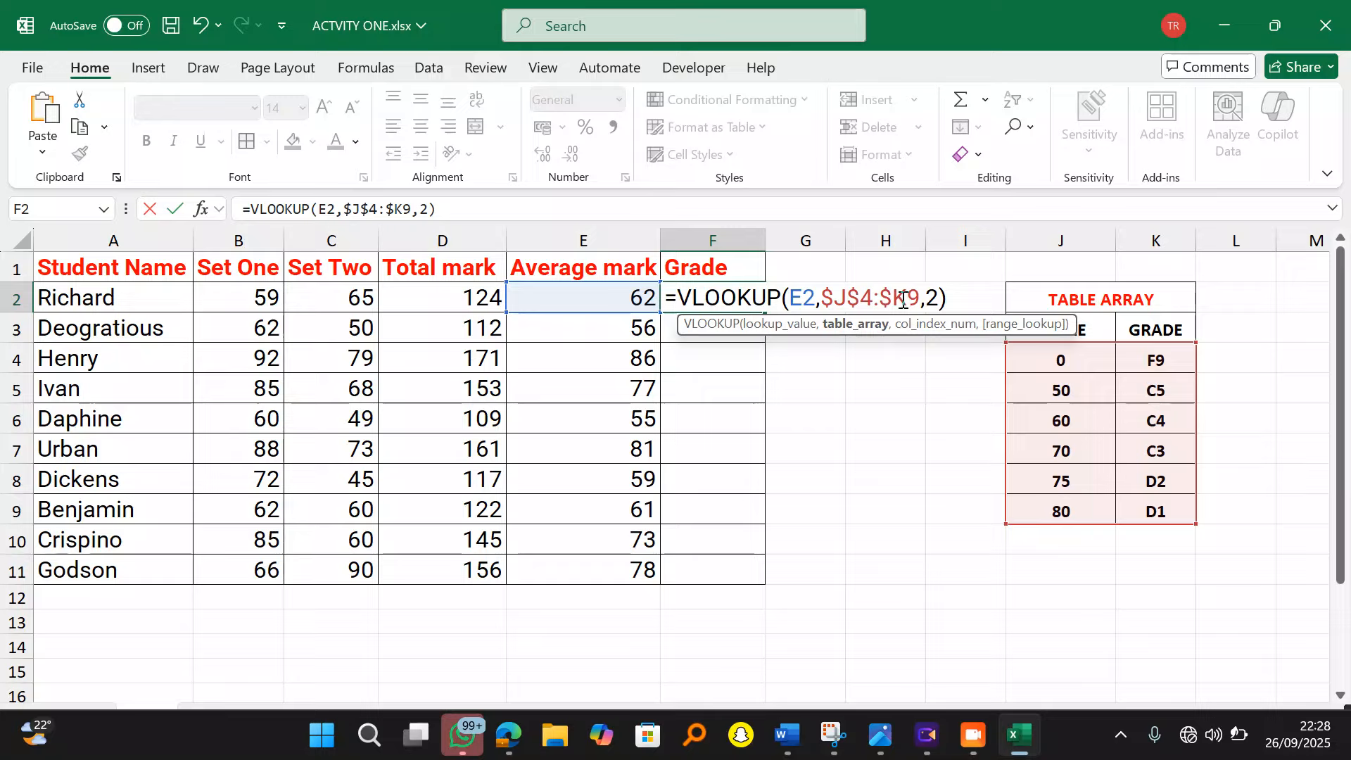
left_click(906, 298)
type("$")
left_click(965, 297)
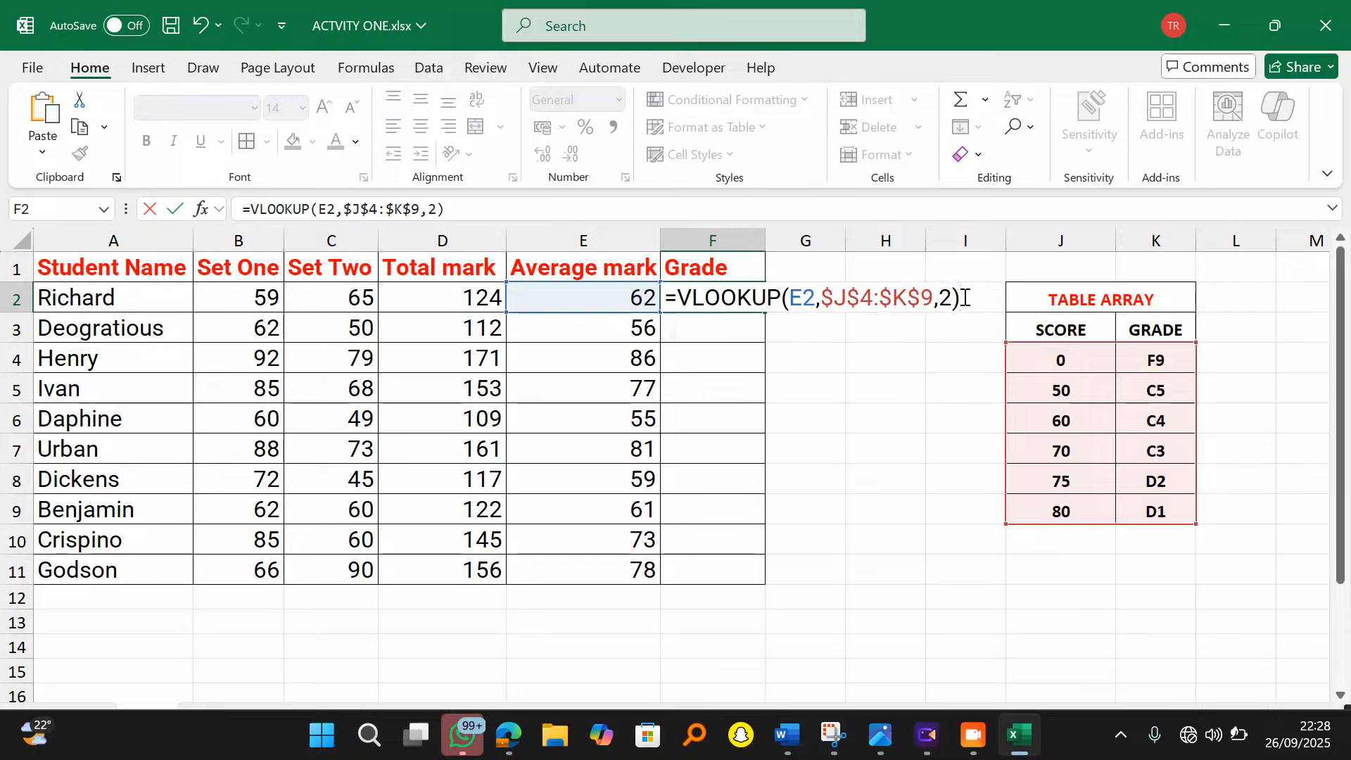
key("Return")
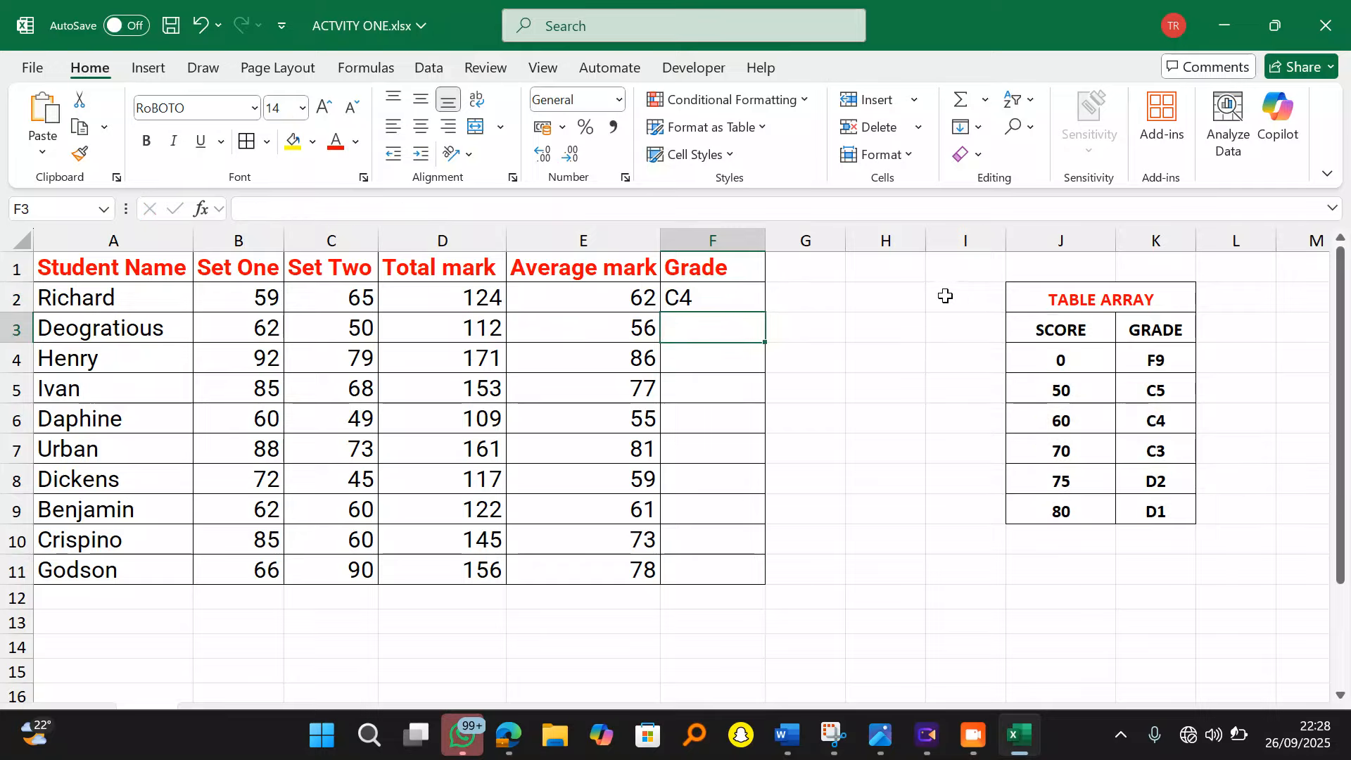
left_click(699, 299)
Step: Fill F2's VLOOKUP formula down to F11 so every student gets a grade
double_click(766, 312)
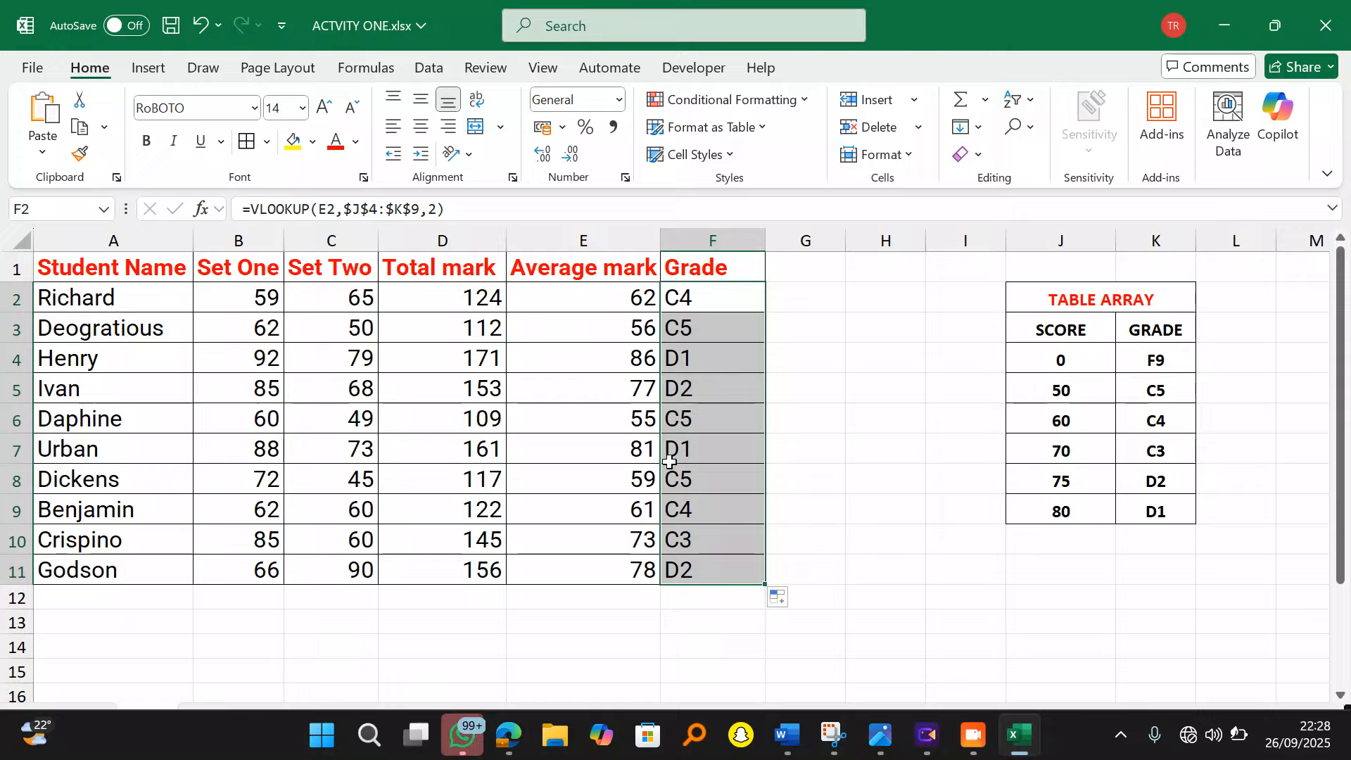
left_click(817, 424)
left_click(815, 269)
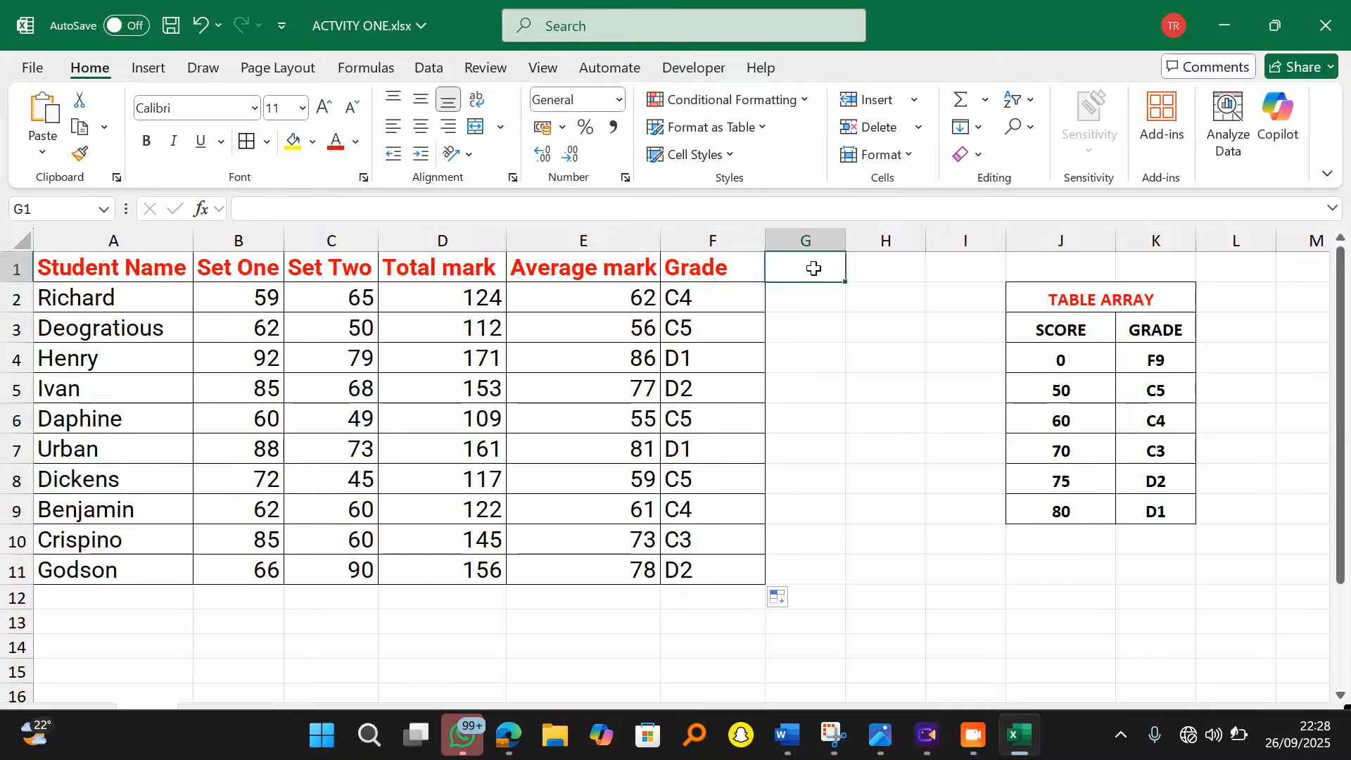
Step: Type the GRADE heading in G1, restore F2's formula after a stray edit, and widen column G
type("GRADE")
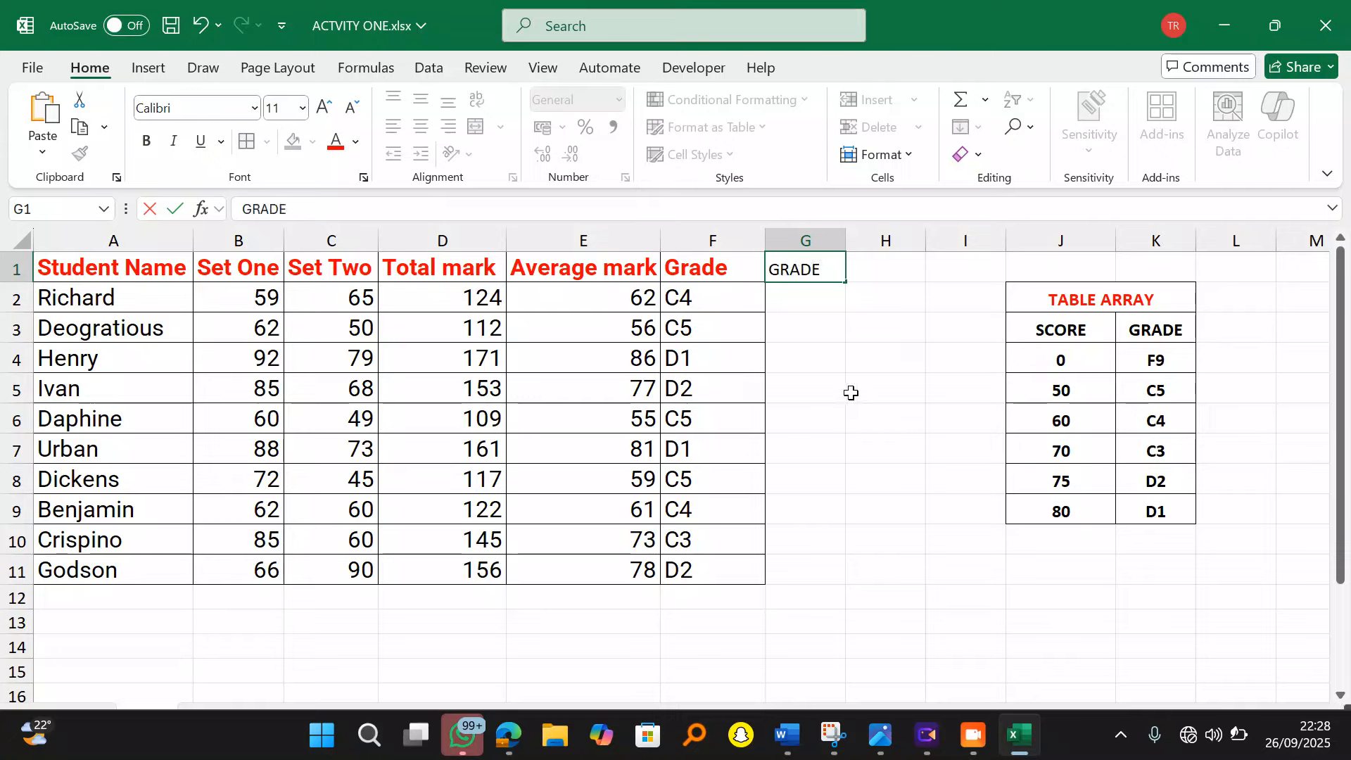
left_click(851, 392)
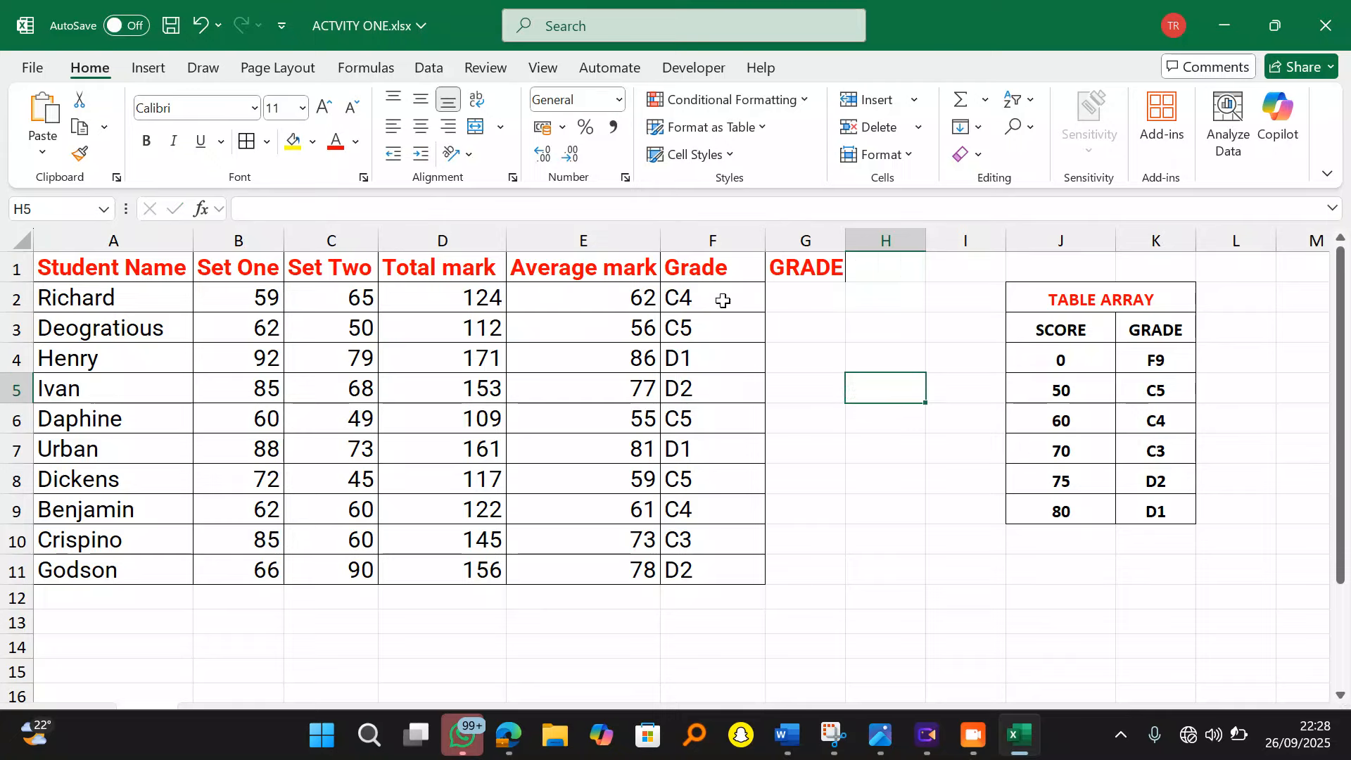
left_click(723, 300)
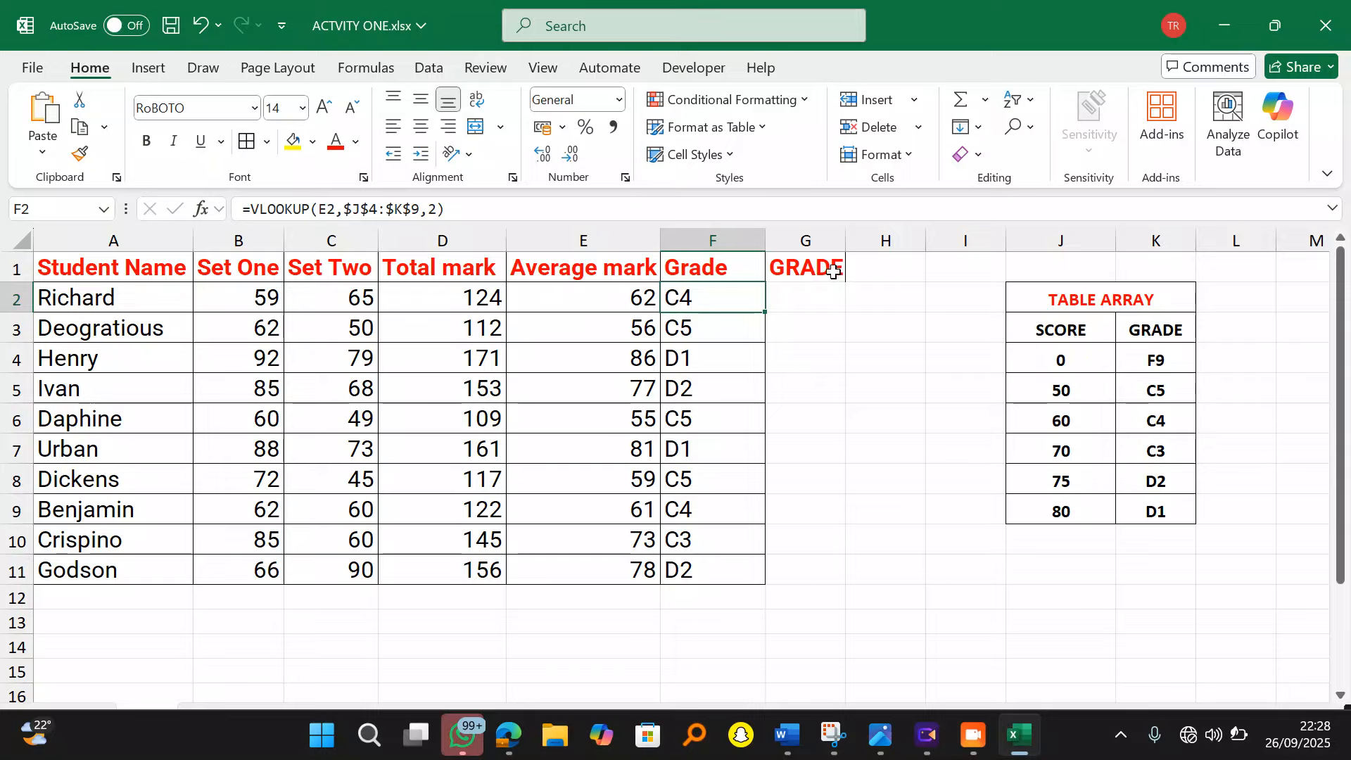
key("BackSpace")
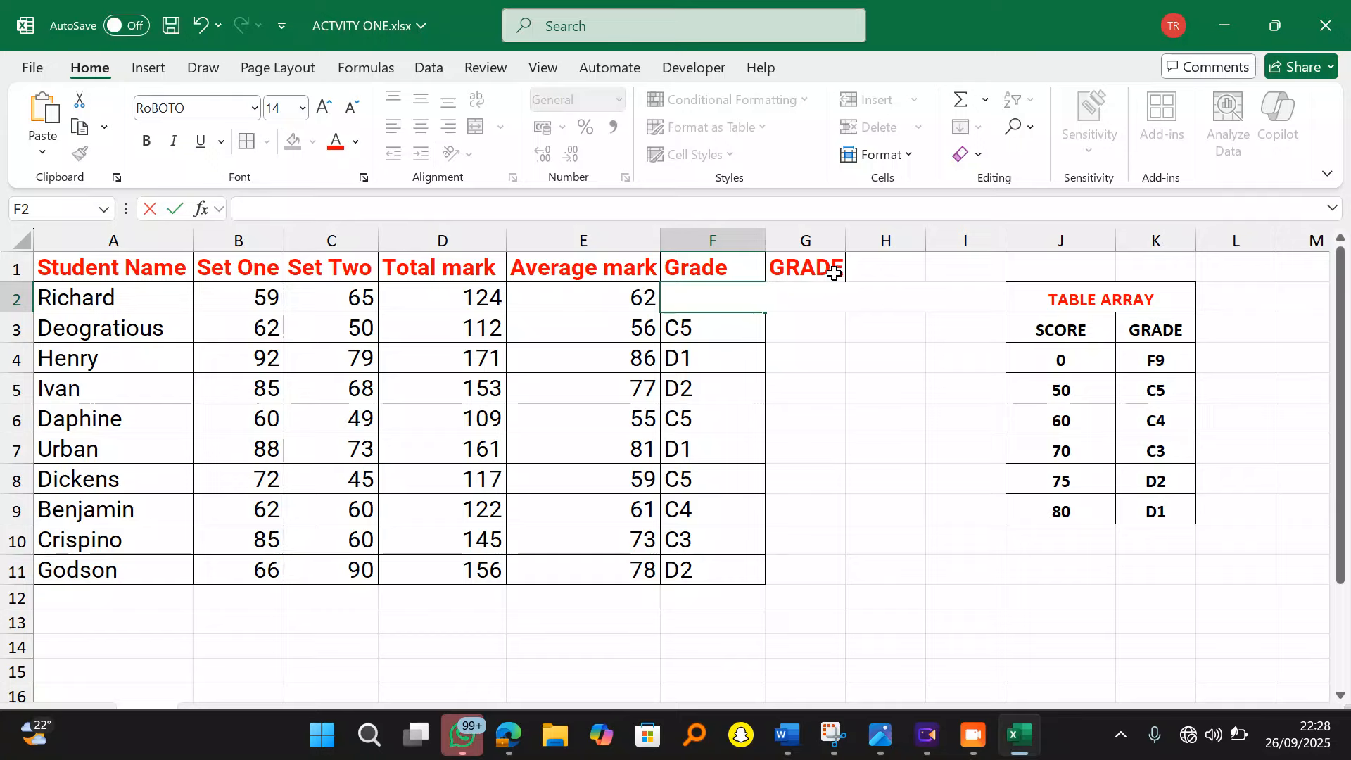
key("ctrl+z")
left_click(832, 394)
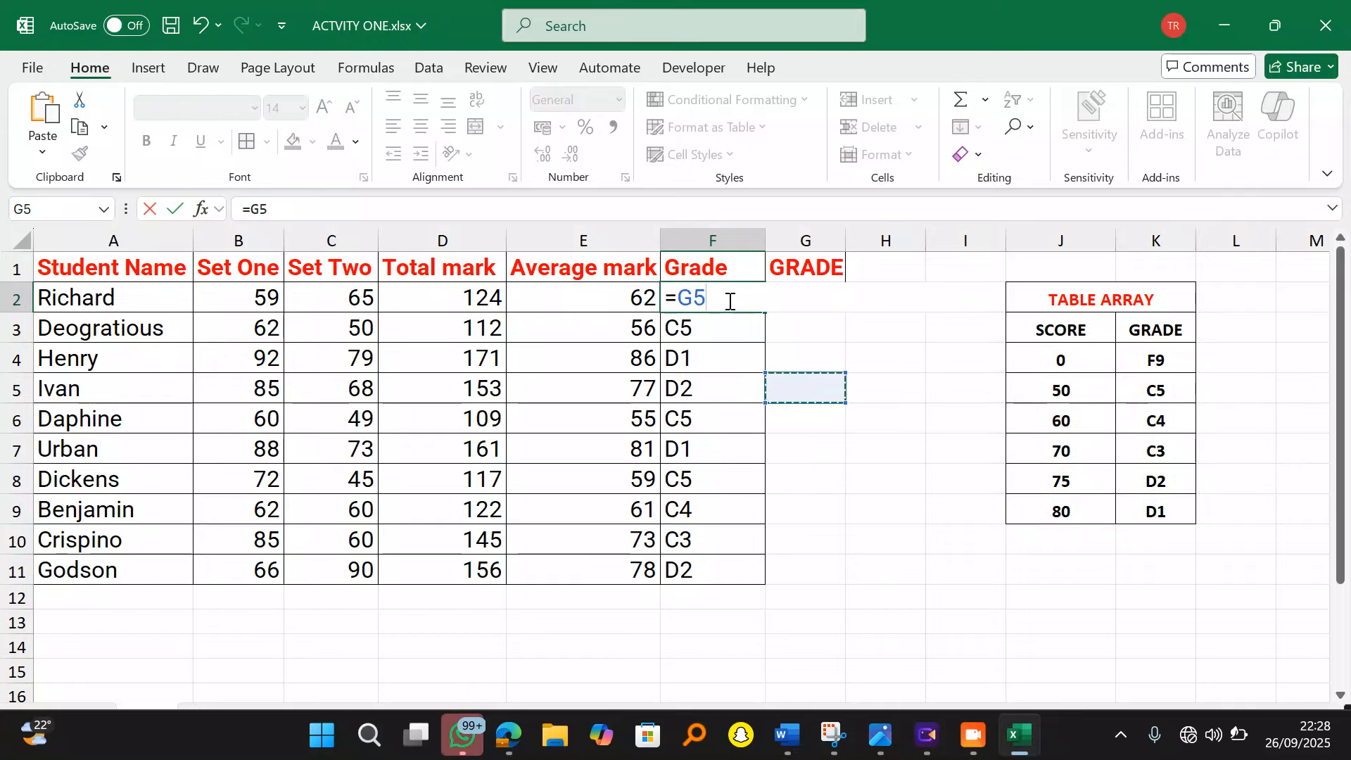
key("ctrl+z")
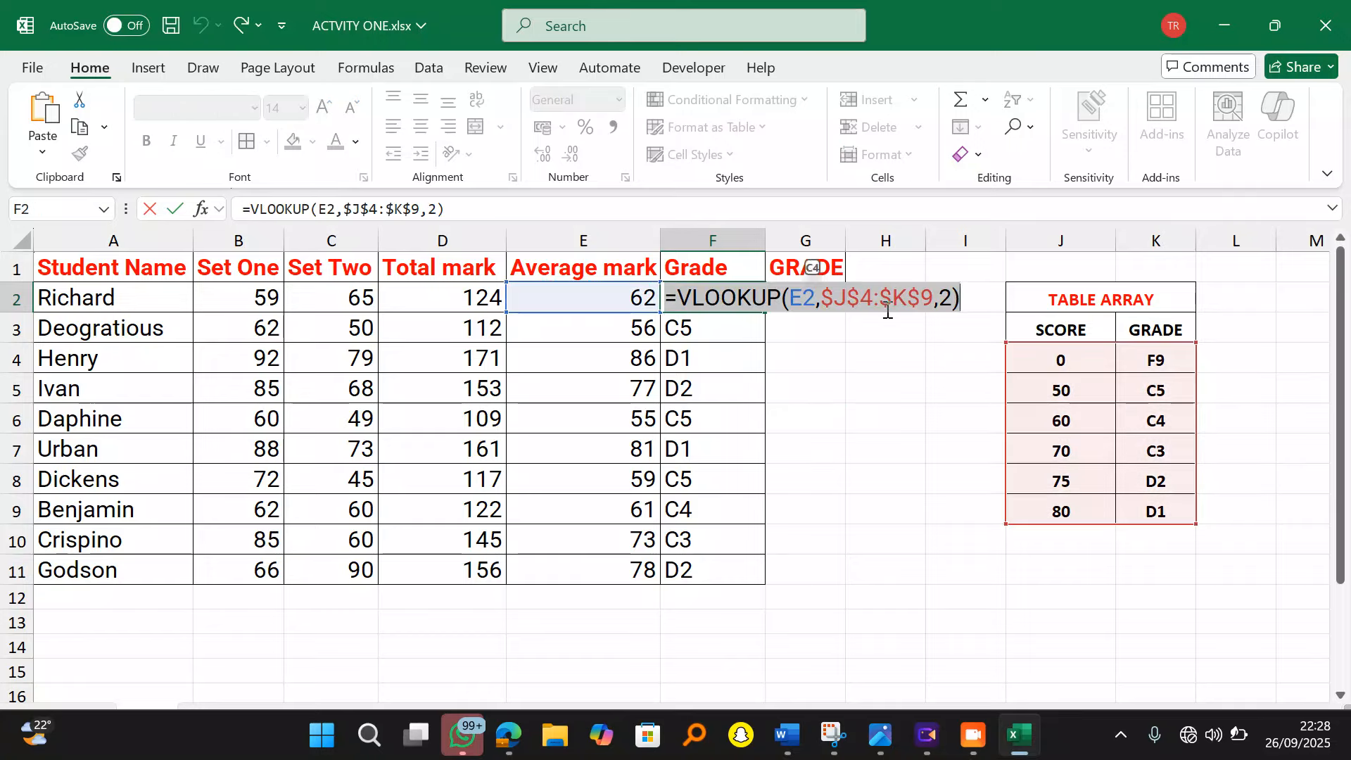
key("Return")
left_click(834, 274)
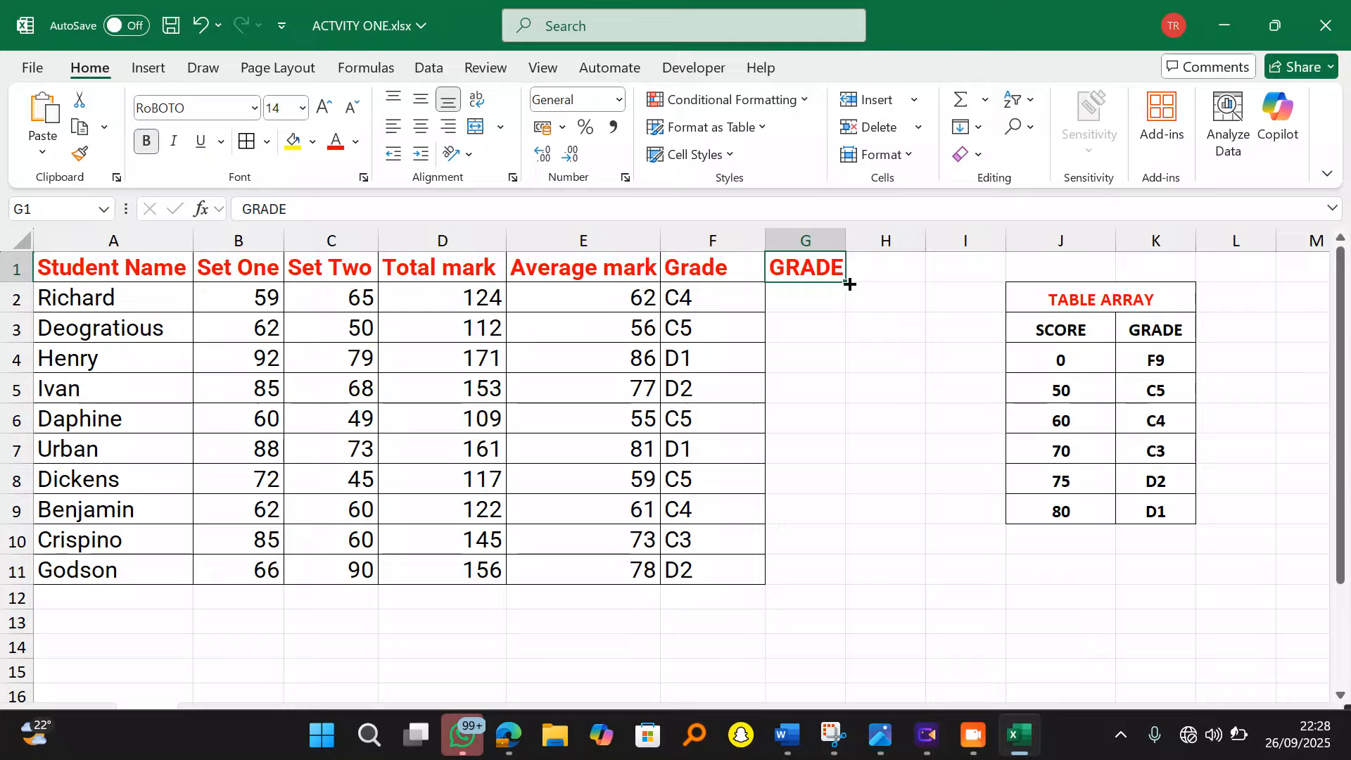
left_click_drag(845, 241, 866, 240)
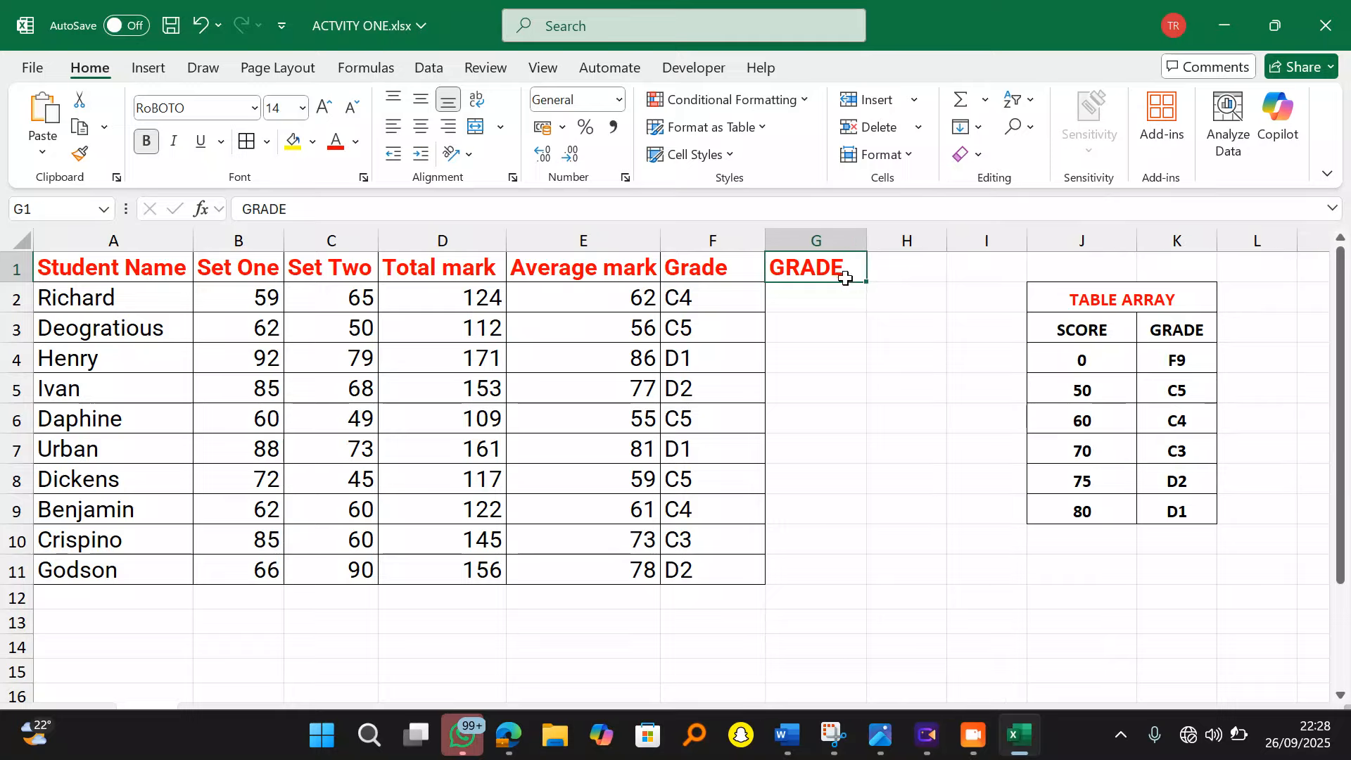
Step: Enter the title VLOOKUP in cell J1
left_click(1080, 271)
type("VLOO")
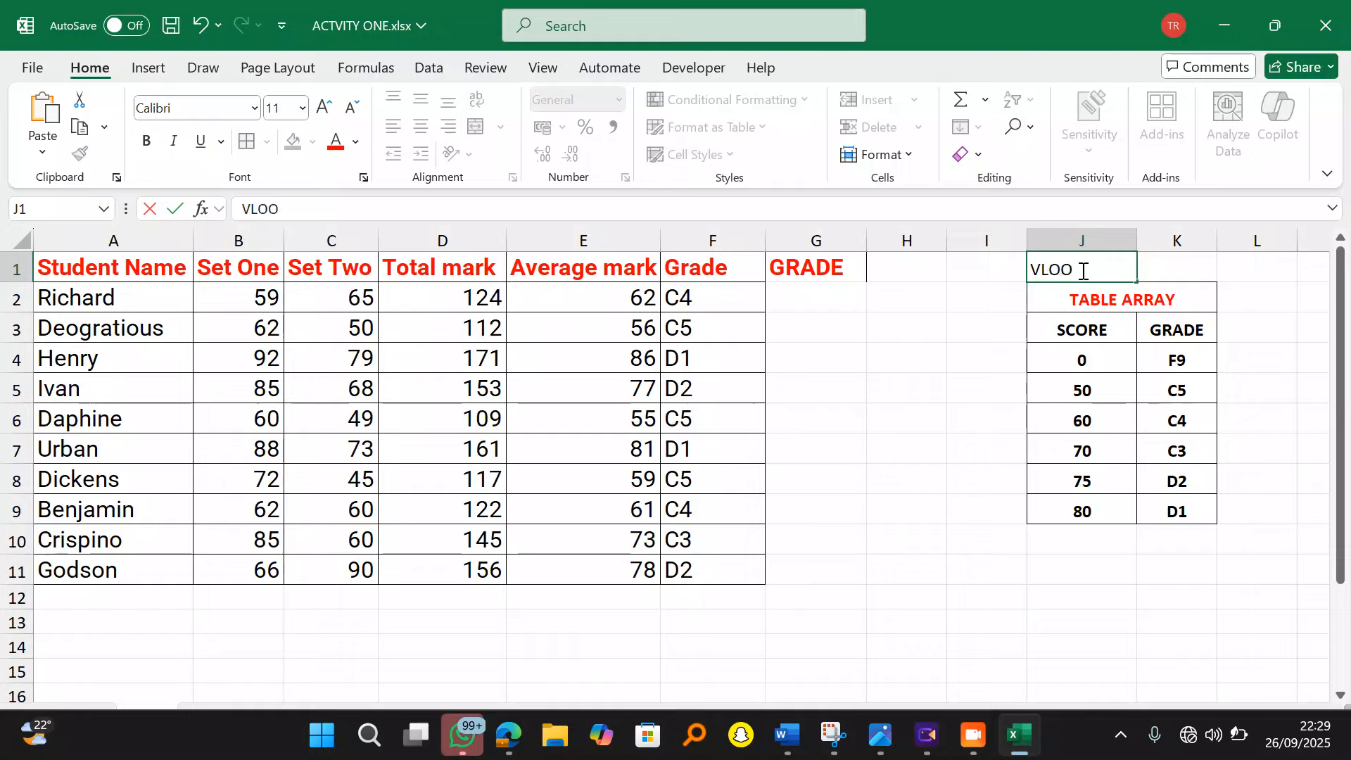
type("KUP")
left_click(1177, 622)
Step: Merge and centre the VLOOKUP title across J1:K1 with a yellow fill
left_click_drag(1111, 267, 1143, 268)
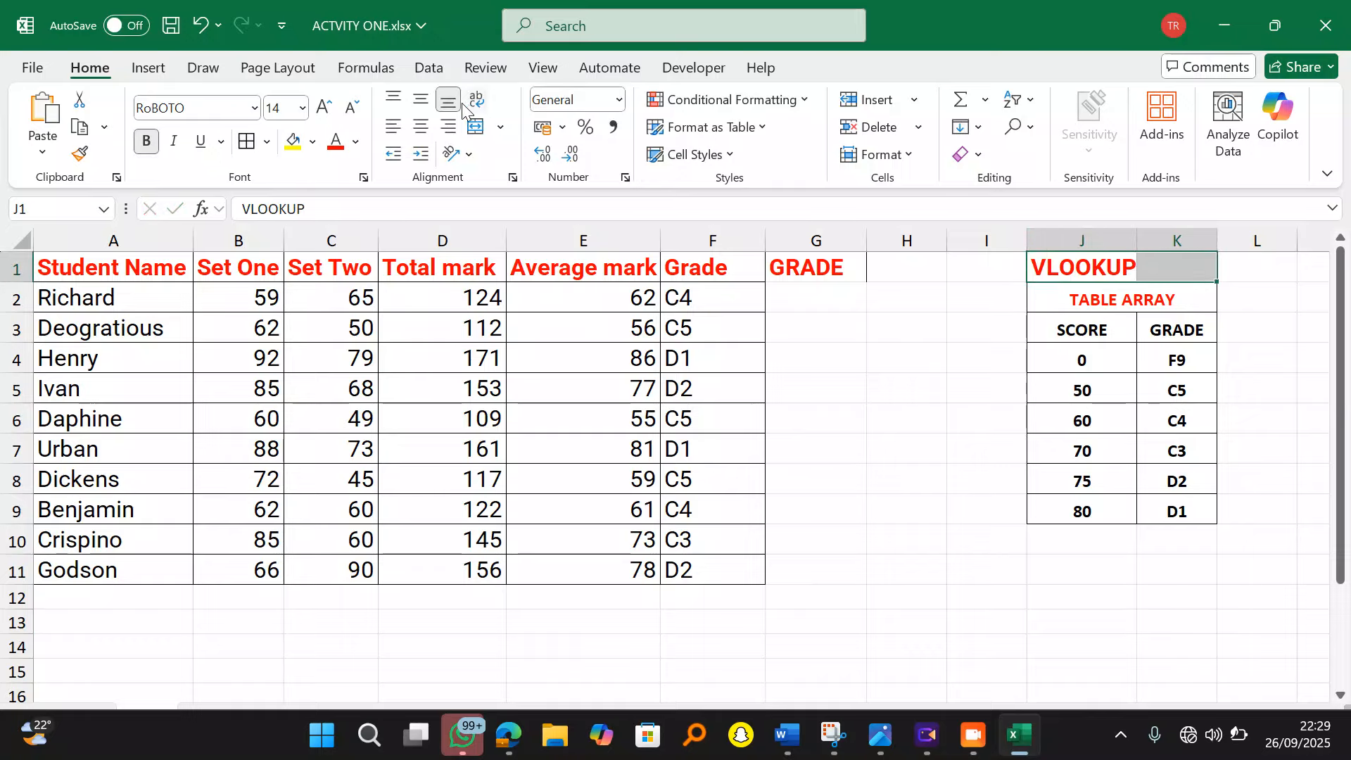
left_click(421, 127)
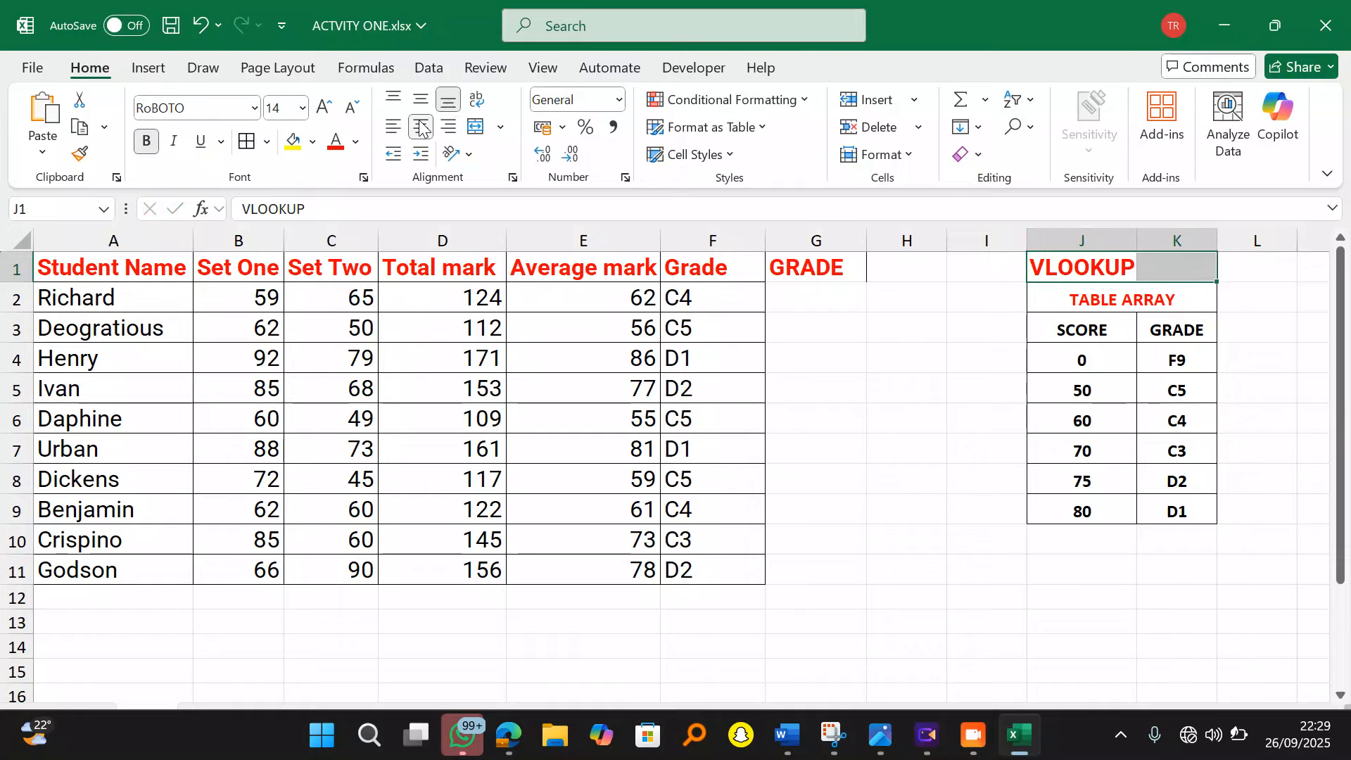
left_click(477, 127)
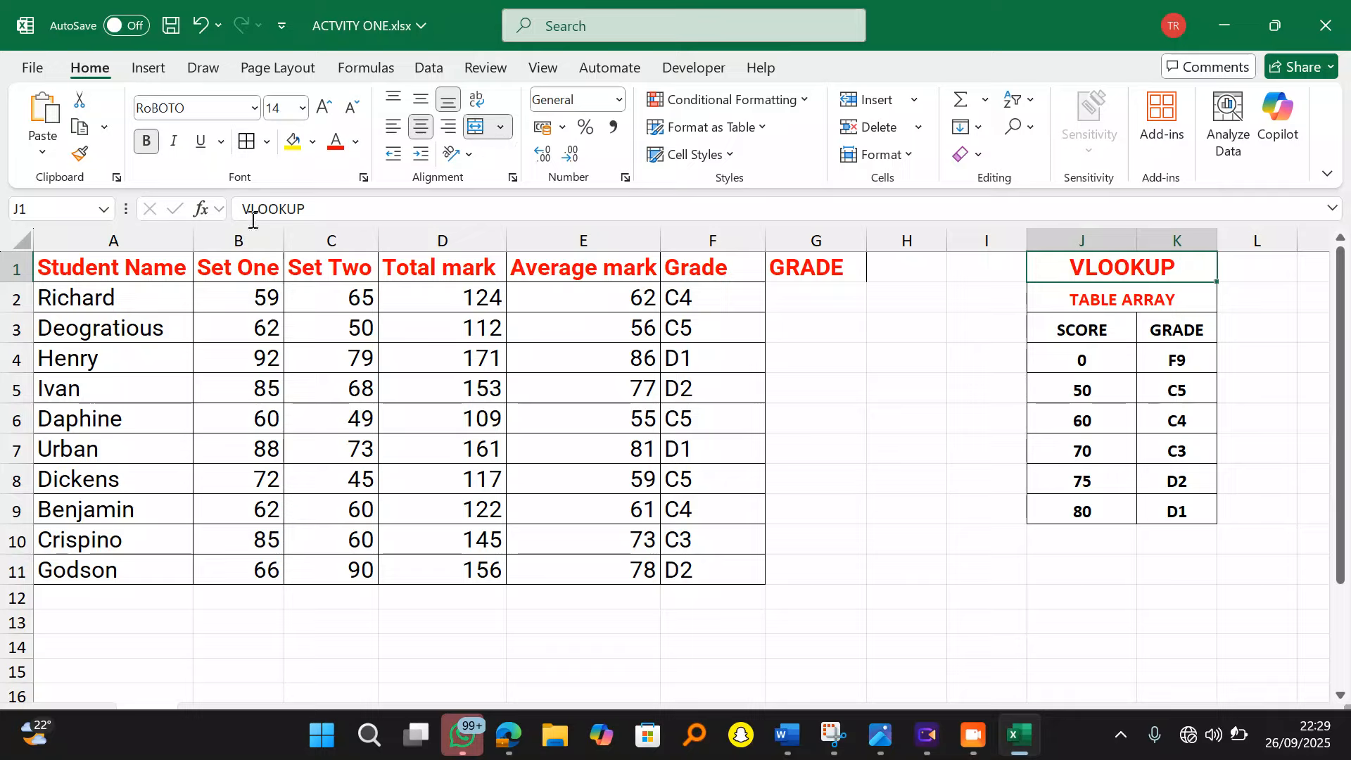
left_click(293, 141)
left_click(949, 586)
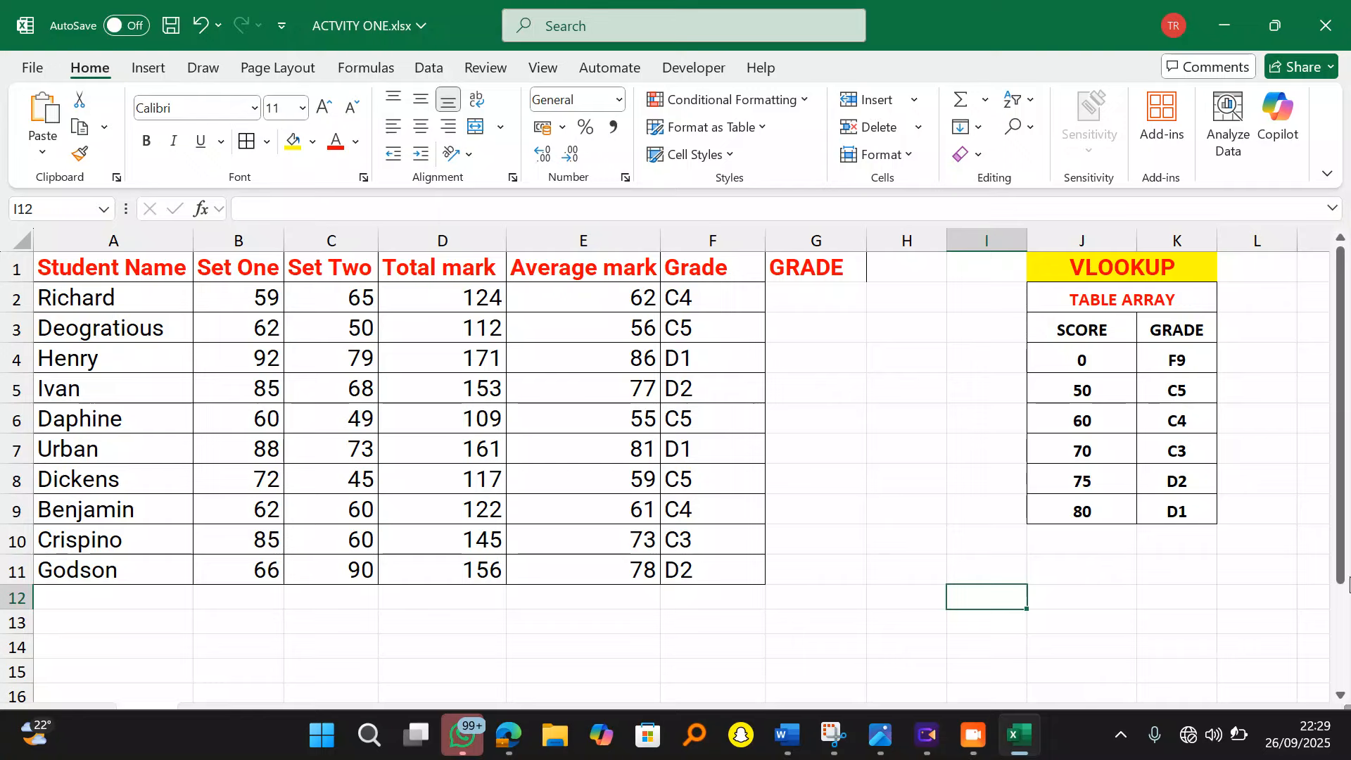
scroll(1052, 604, "right", 3)
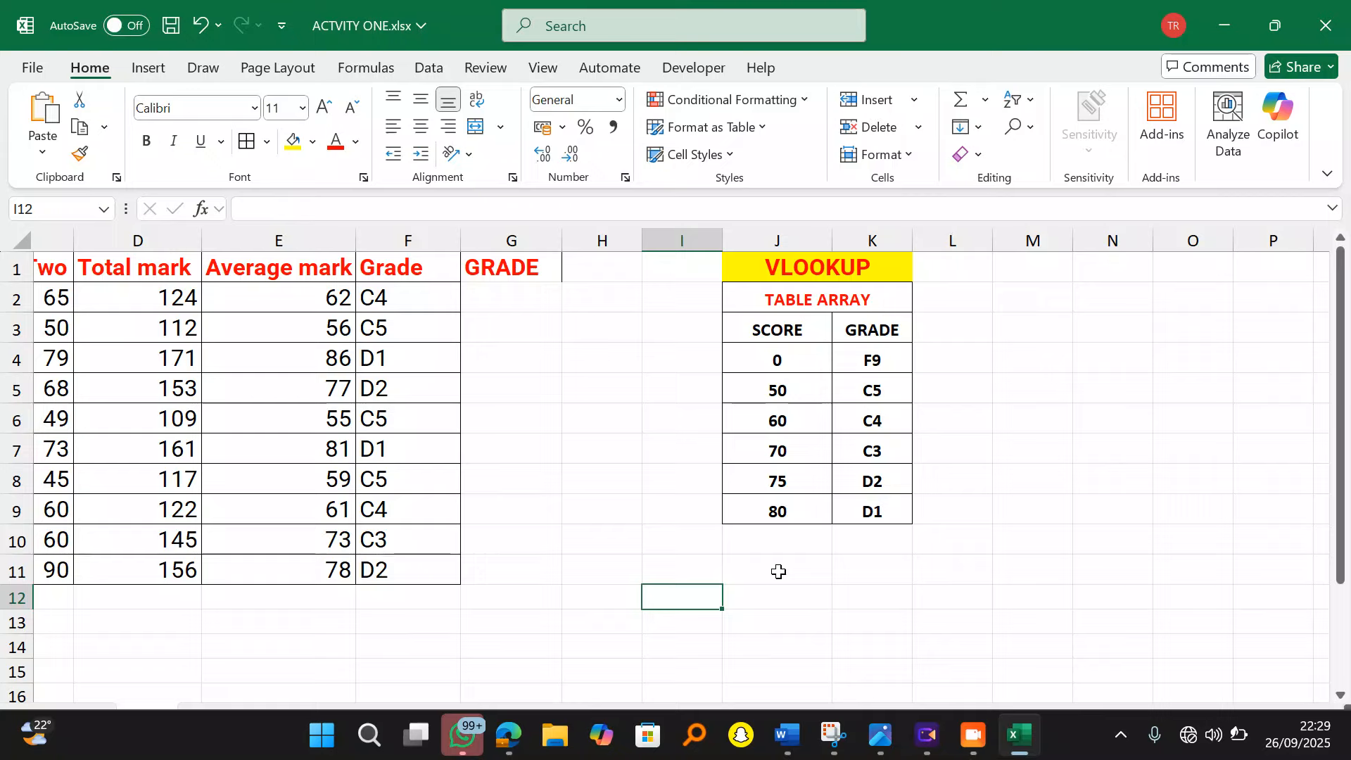
left_click(778, 571)
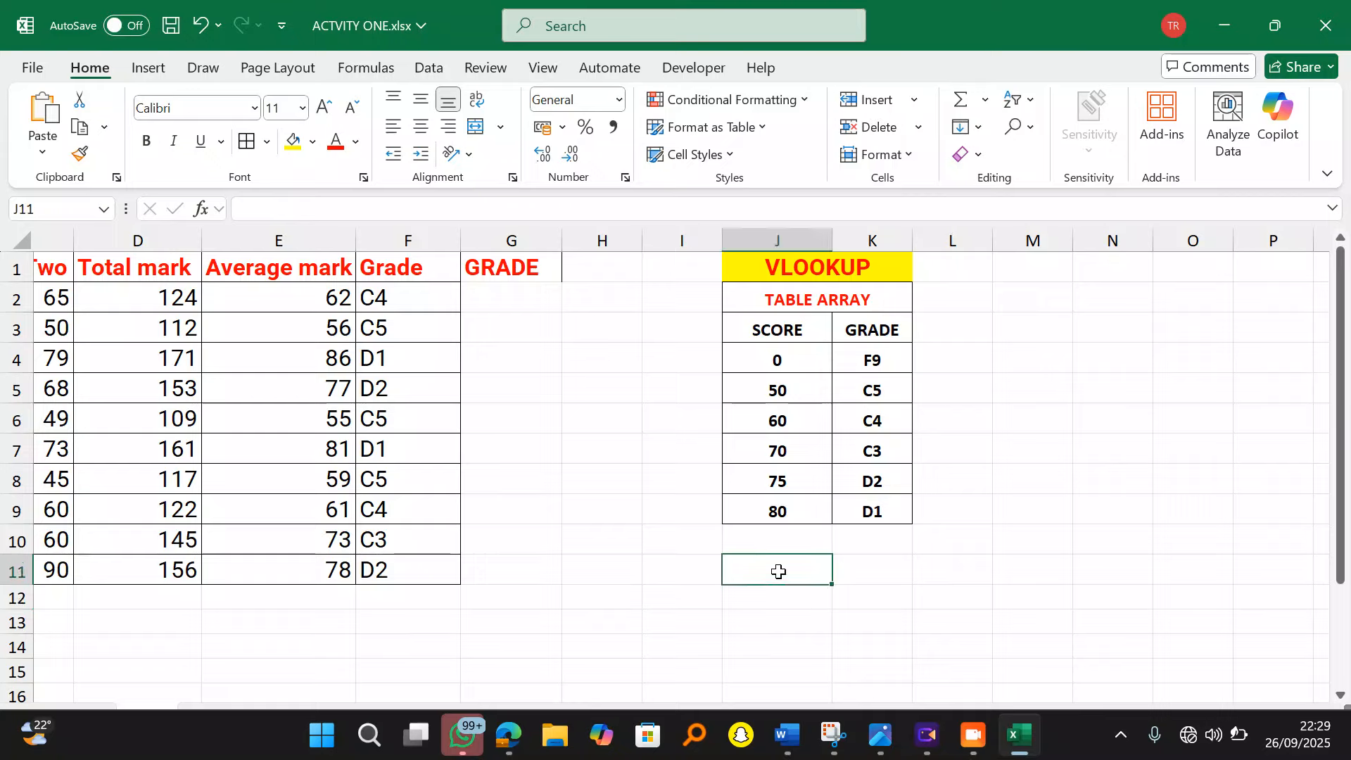
Step: Enter HLOOKUP in J11, SCORE in J12 and GRADE in J13
type("HLOO")
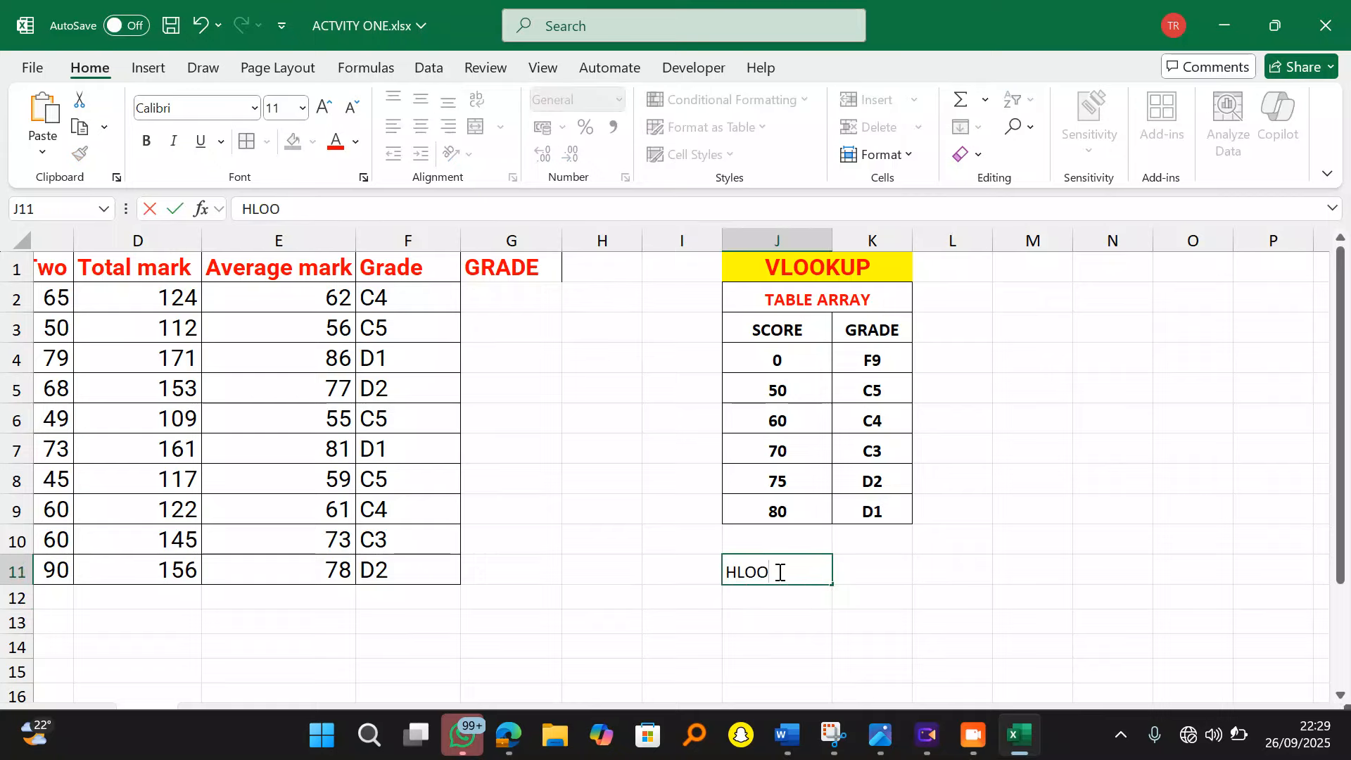
type("KUP")
key("Return")
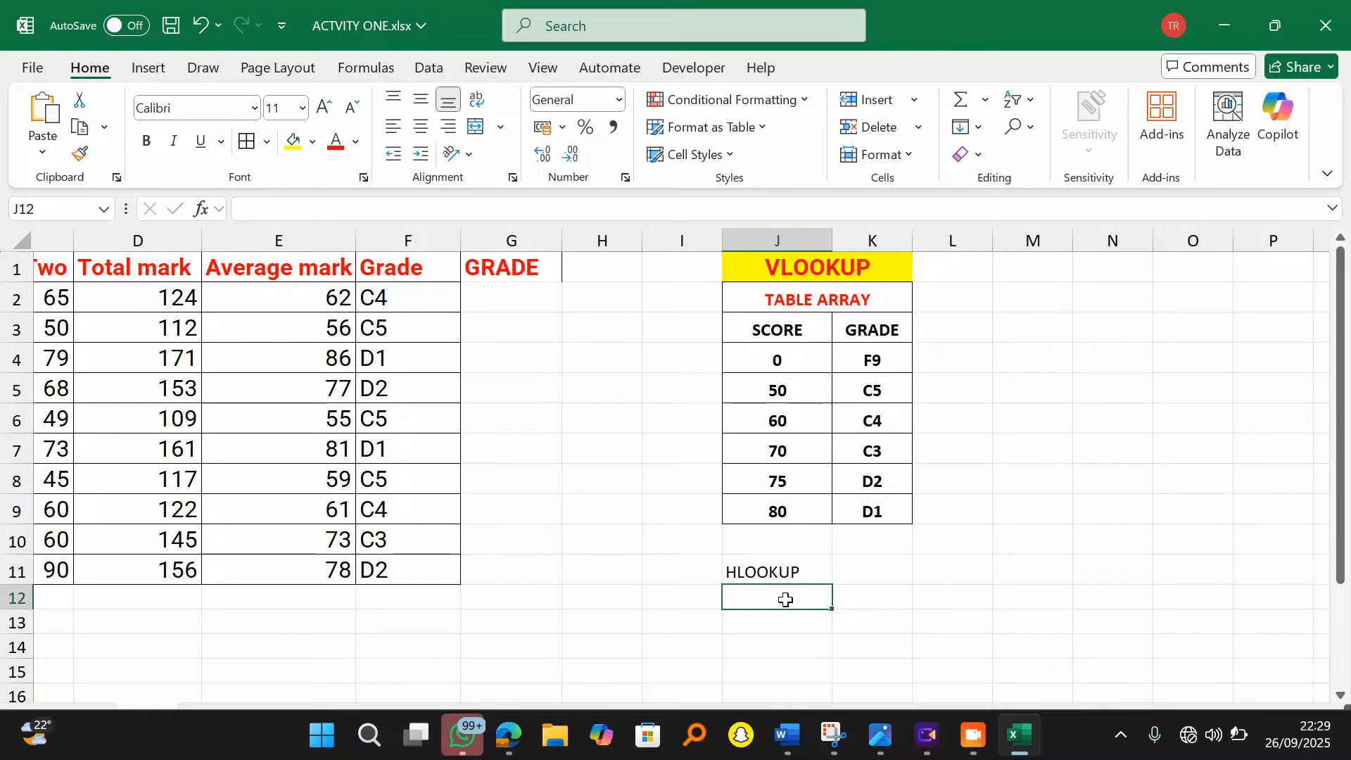
type("CC")
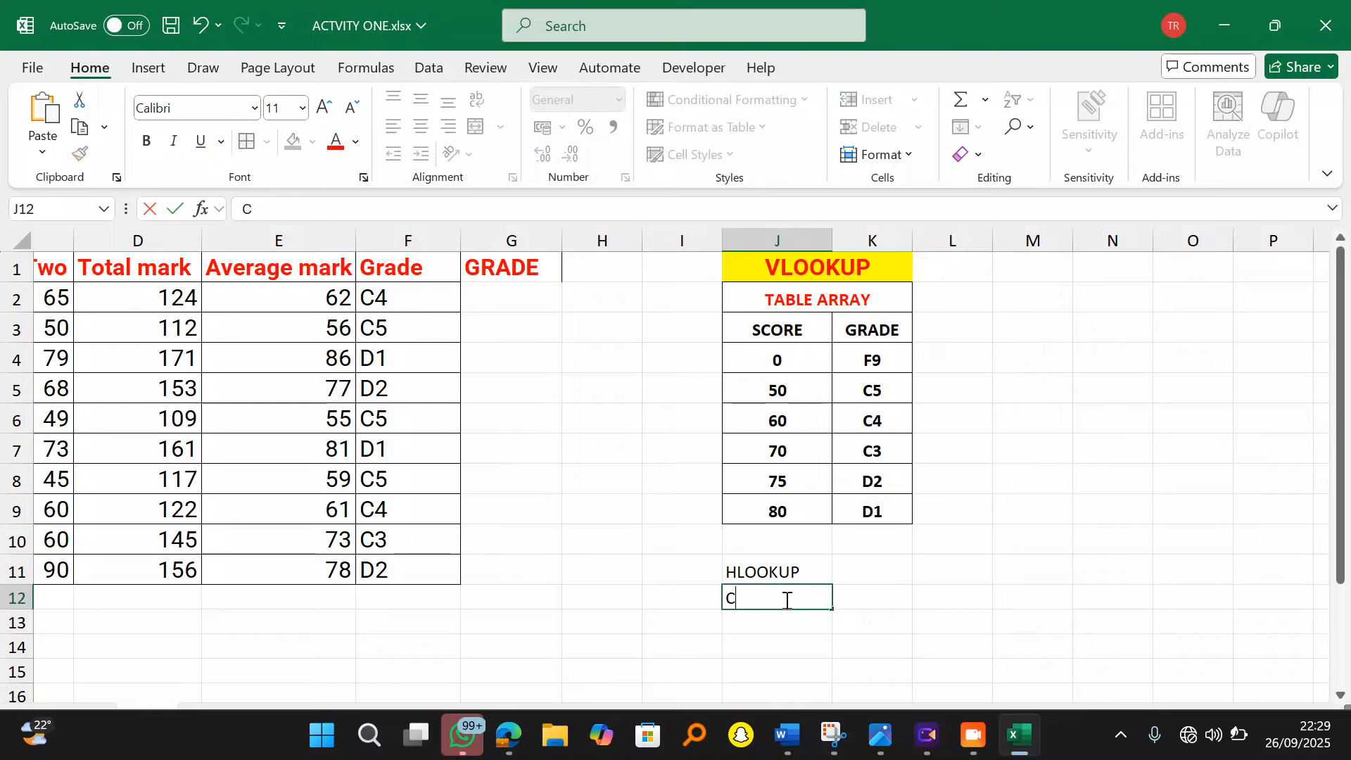
type("CORE")
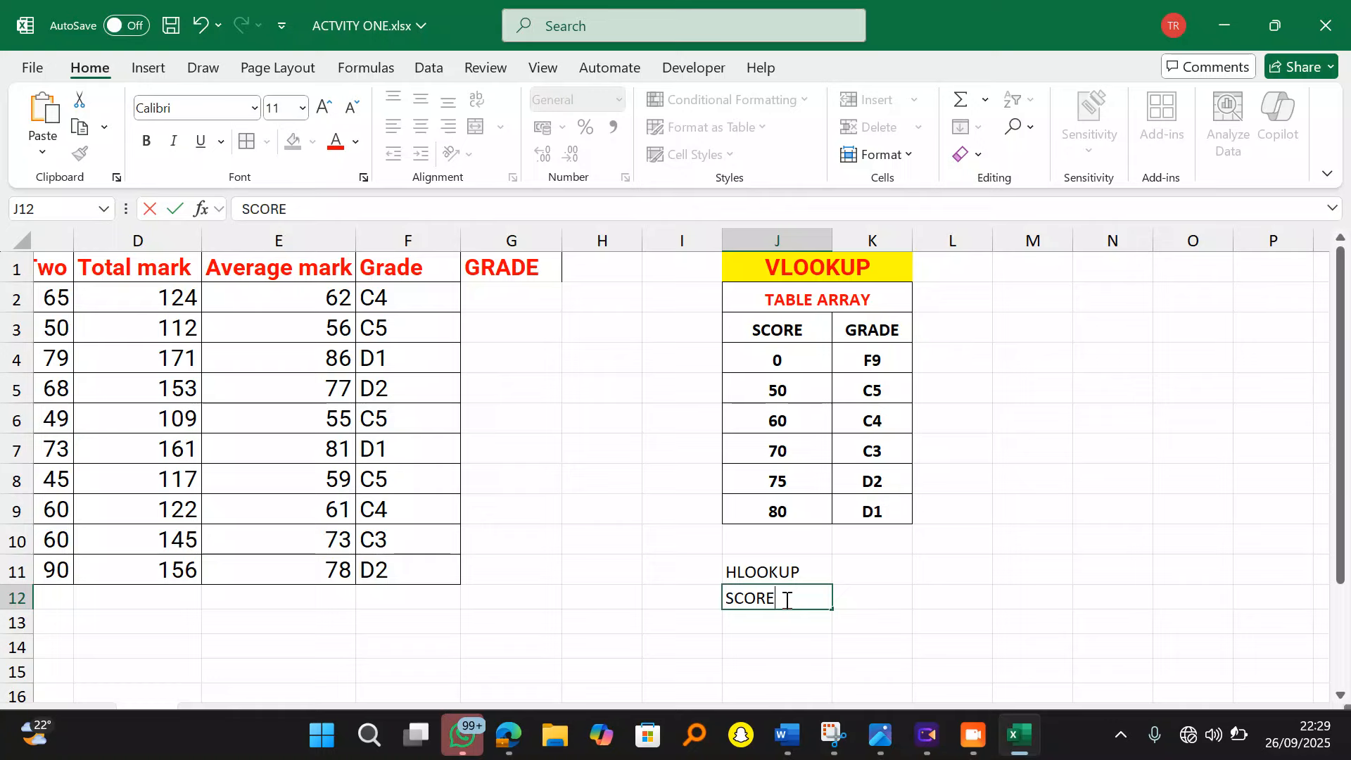
key("Return")
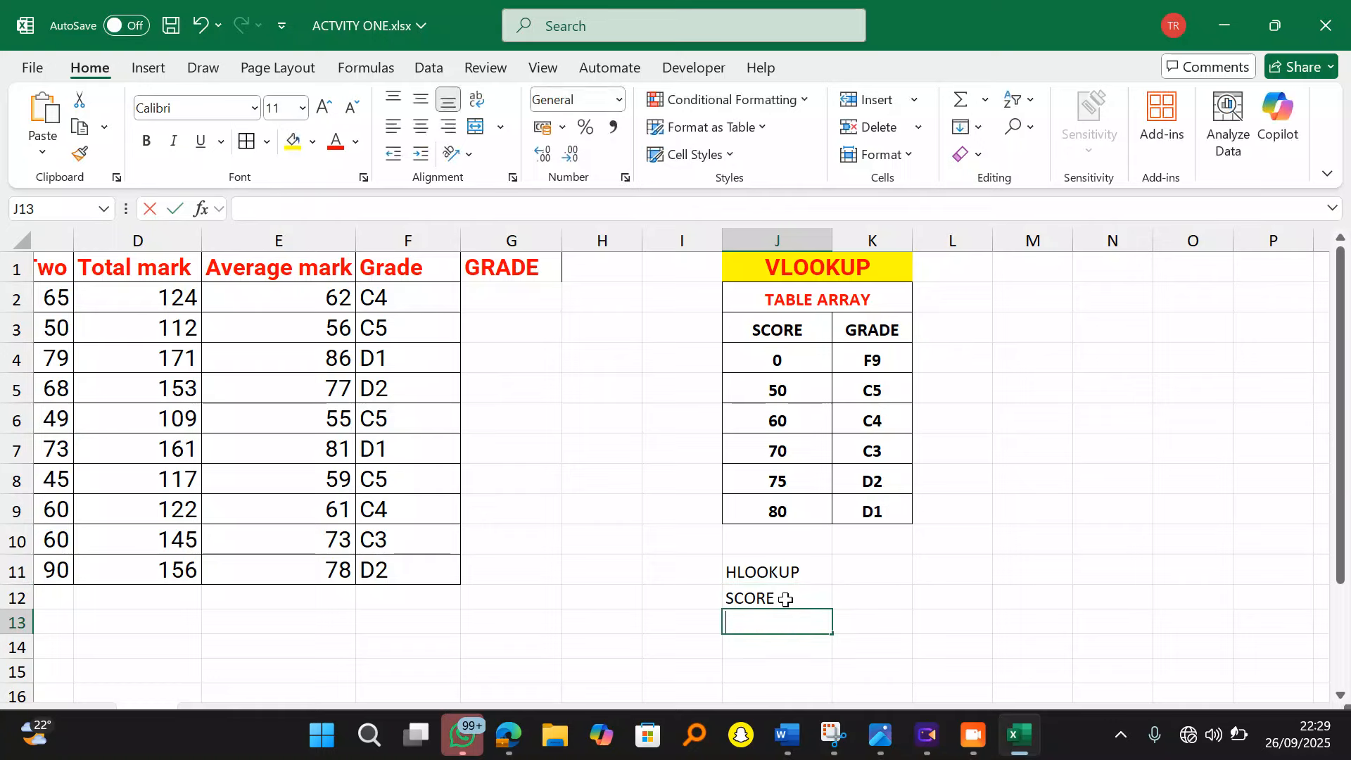
type("GRADE")
left_click(854, 620)
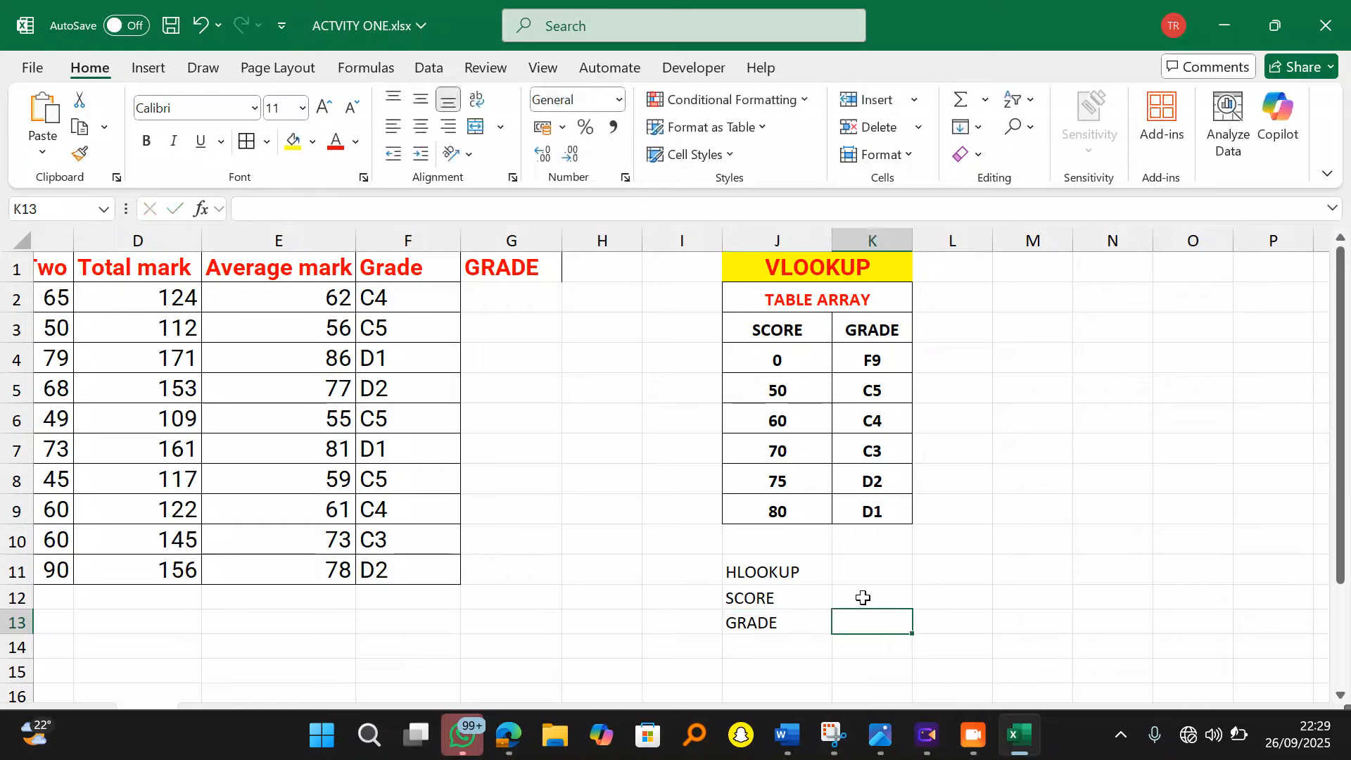
left_click(858, 594)
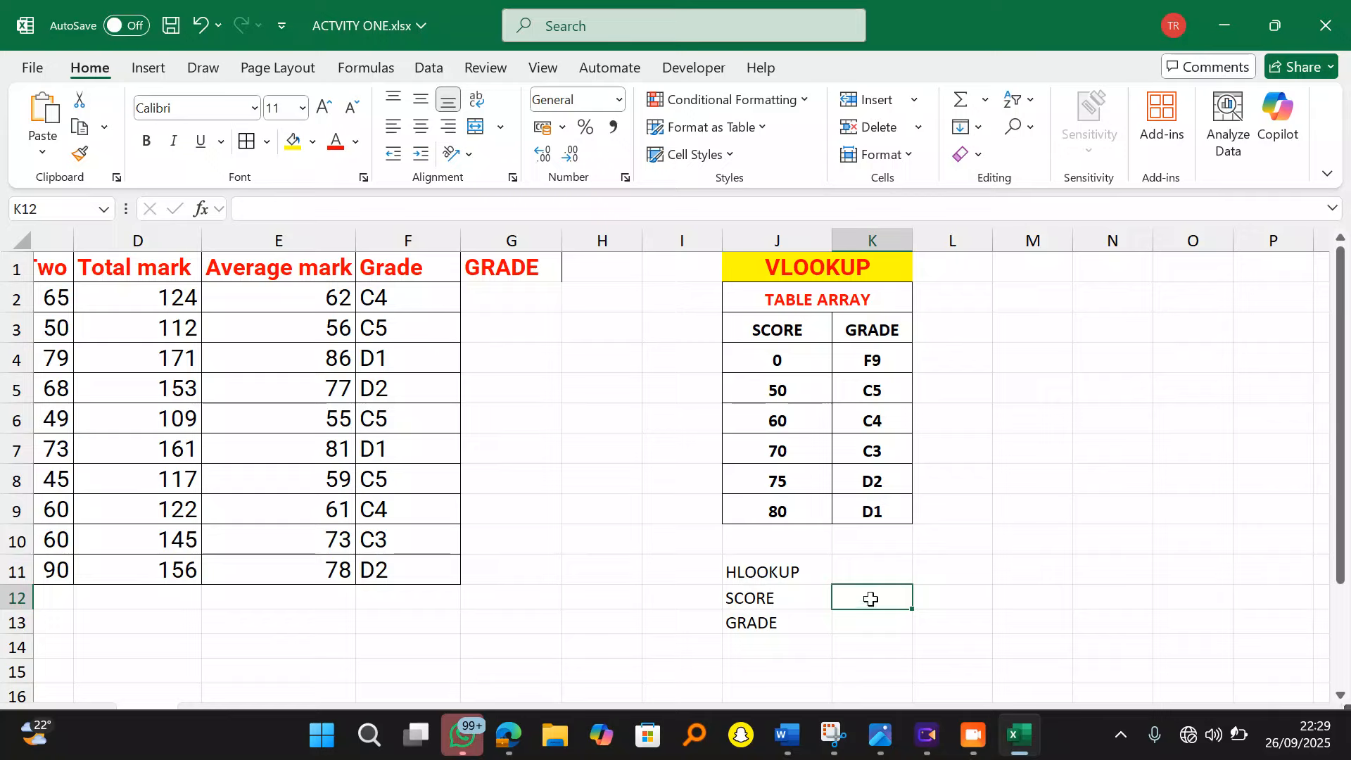
Step: Enter score 0 with grade F9, then scores 50, 60, 70, 75 and 80 across L12:P12
type("0")
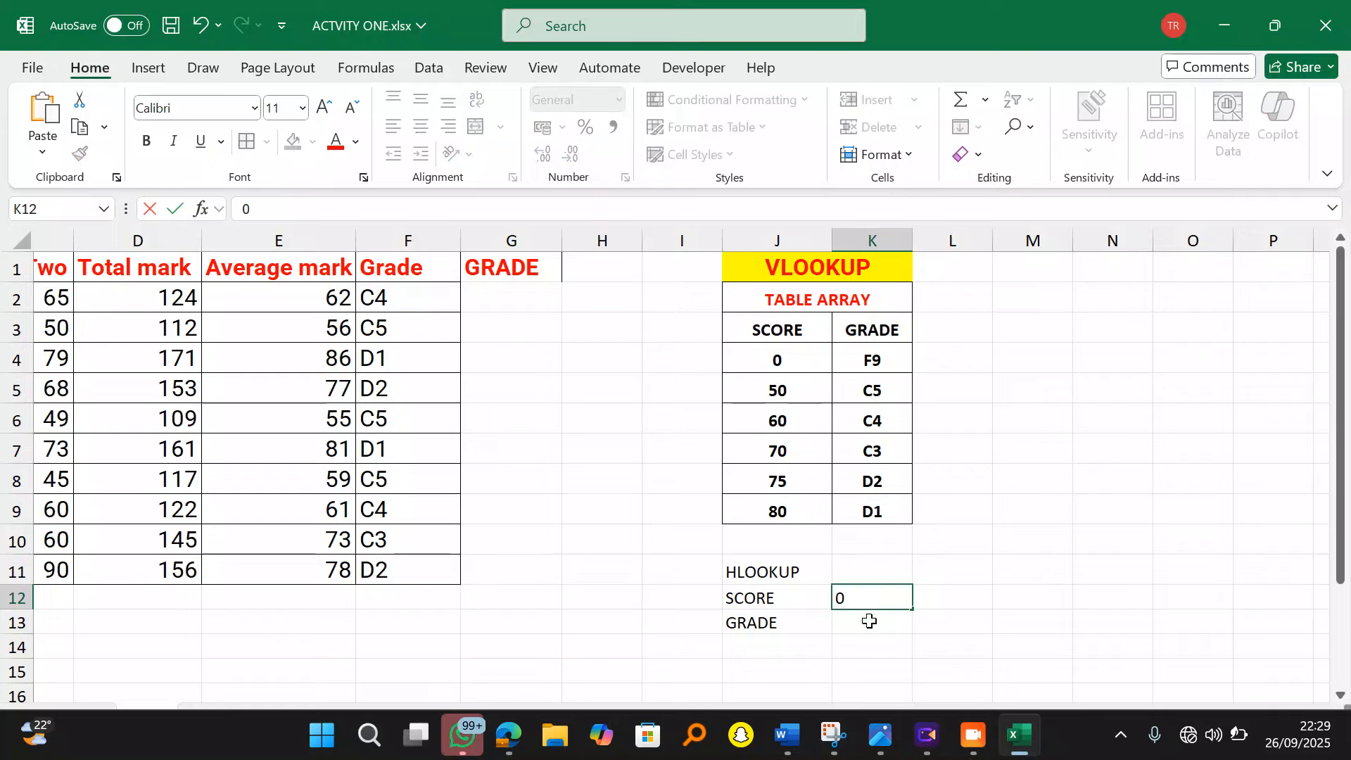
key("Return")
type("F9")
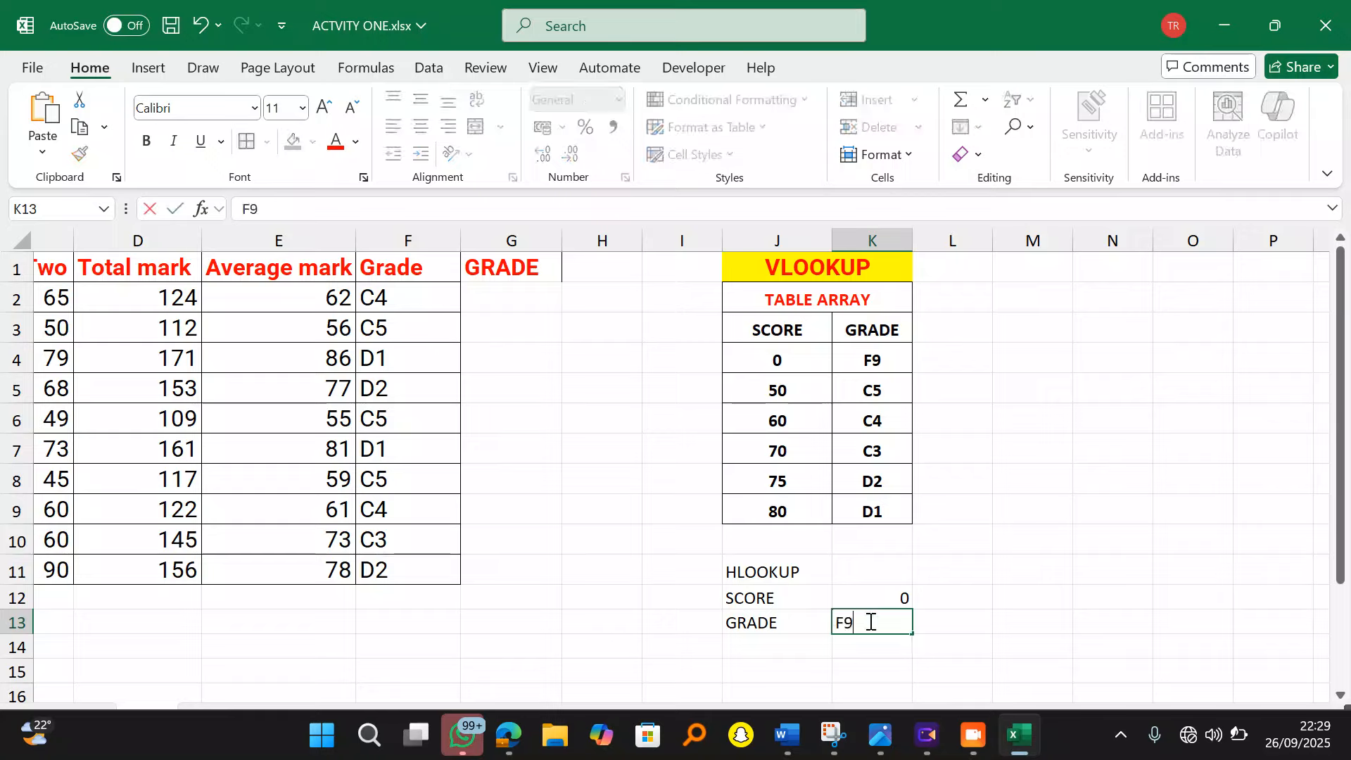
left_click(930, 598)
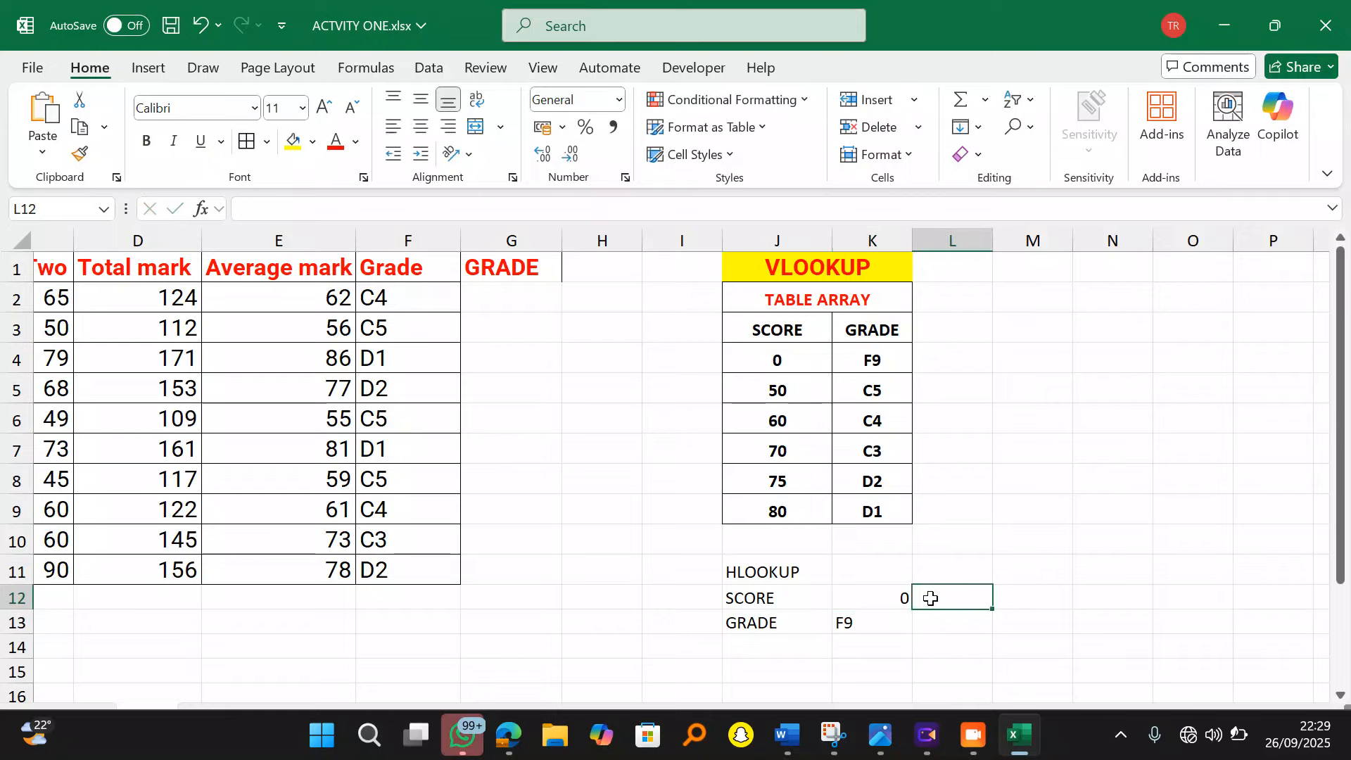
type("5")
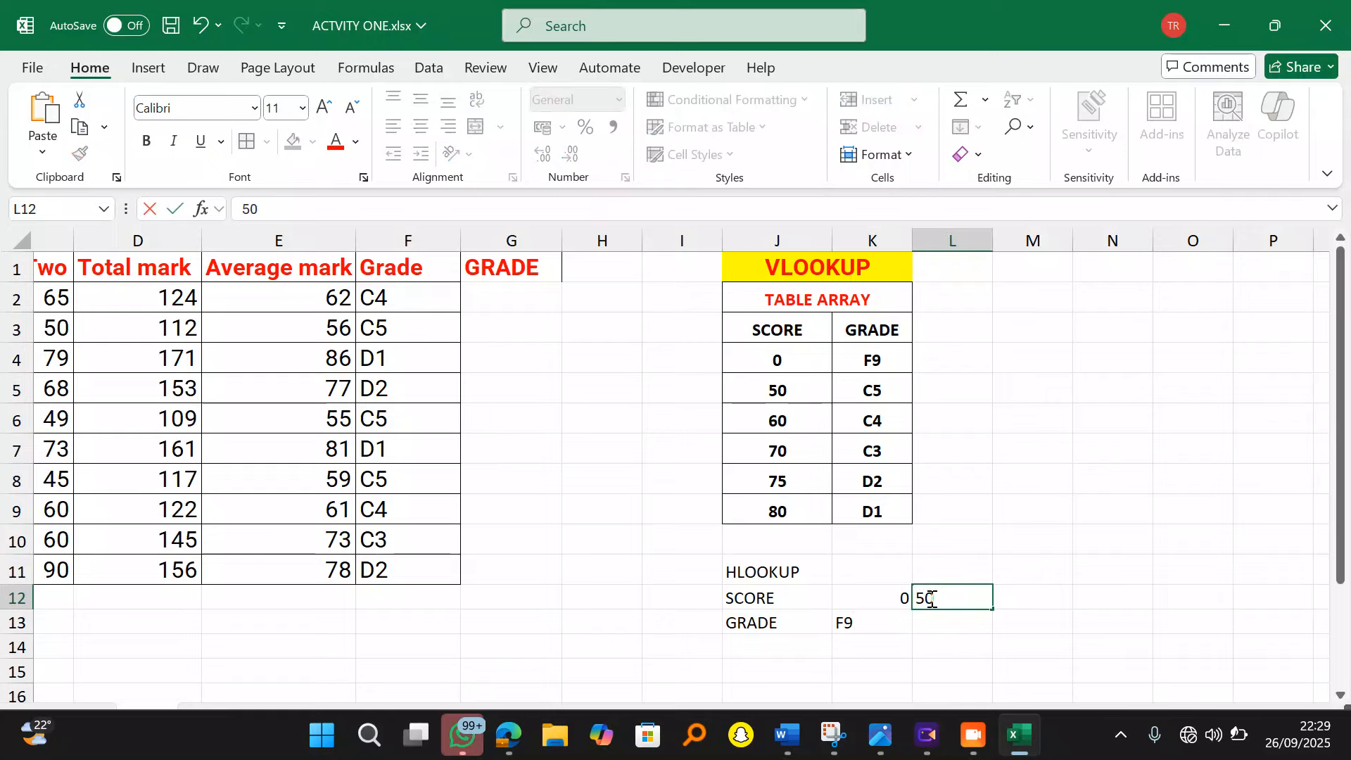
type("0")
key("Tab")
type("60")
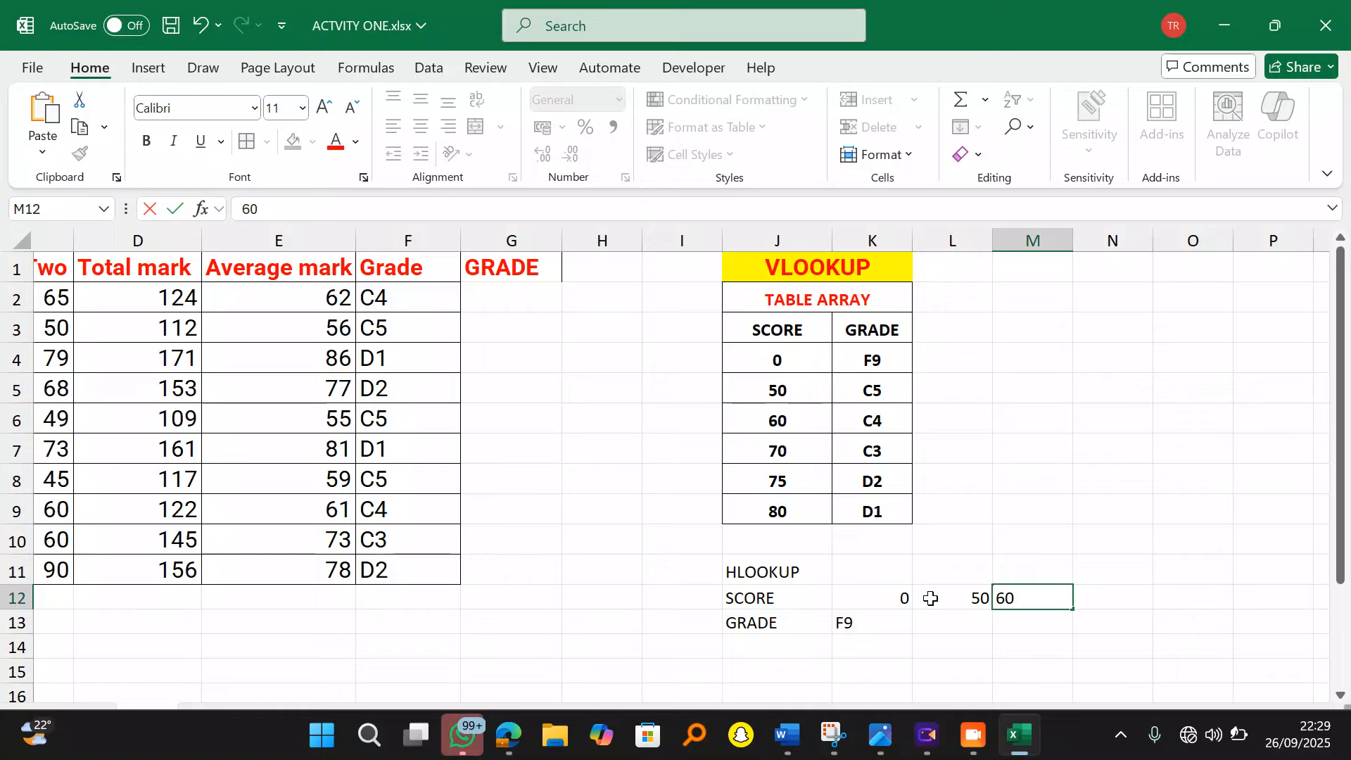
key("Tab")
type("70")
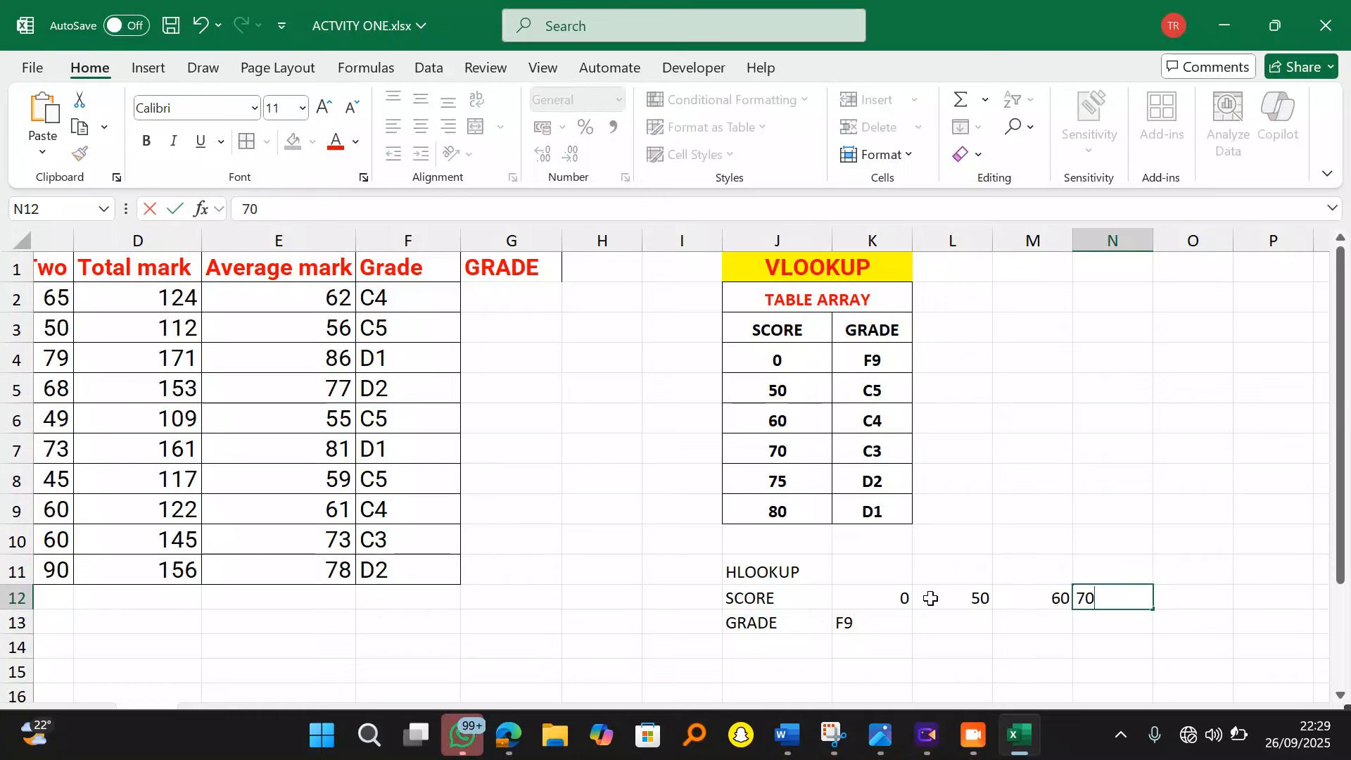
key("Tab")
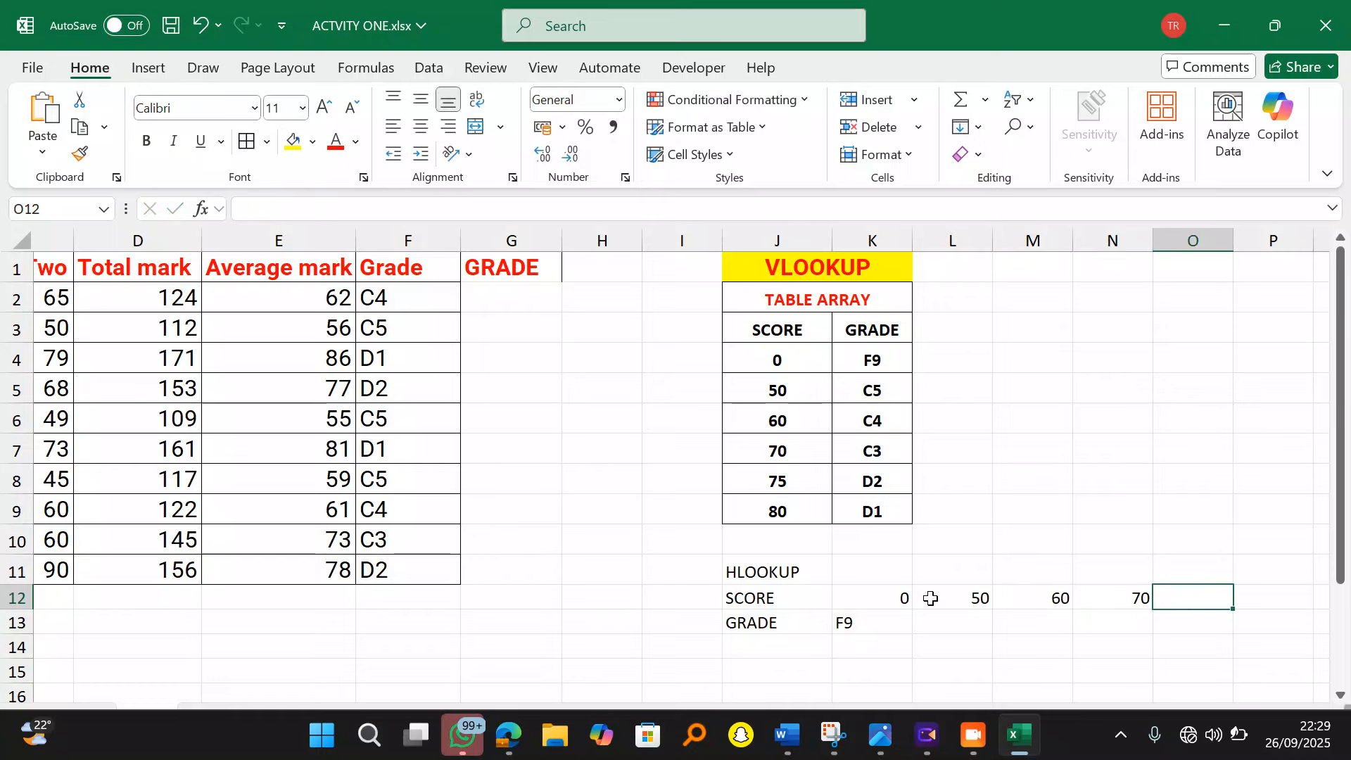
type("75")
key("Tab")
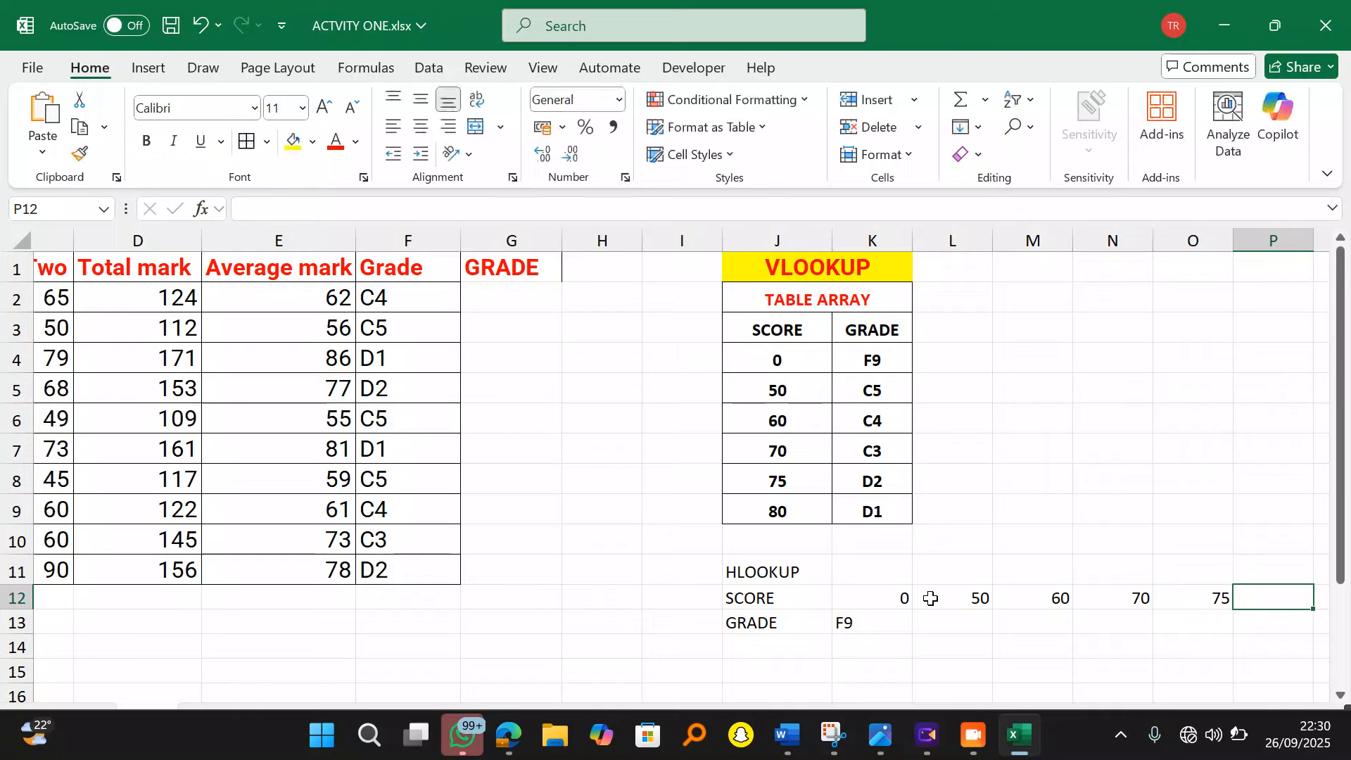
type("80")
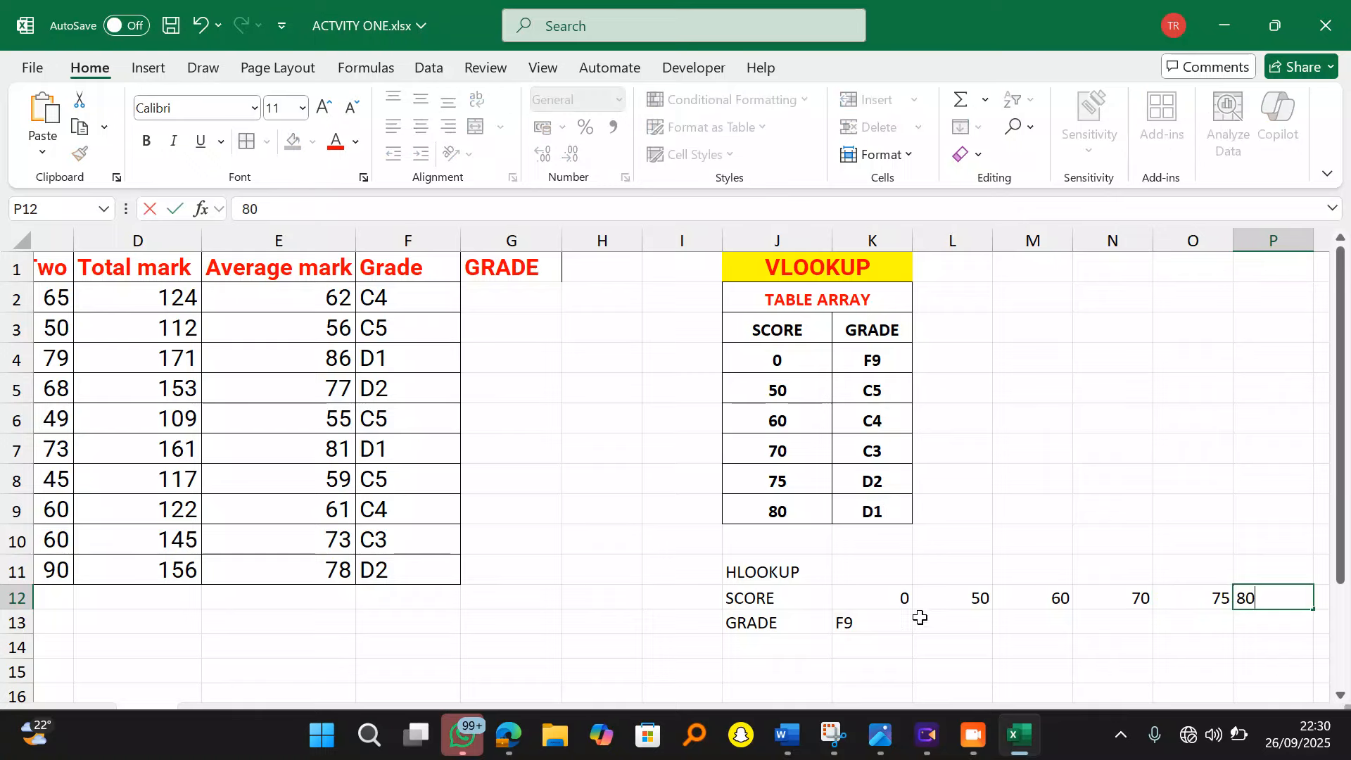
left_click(940, 620)
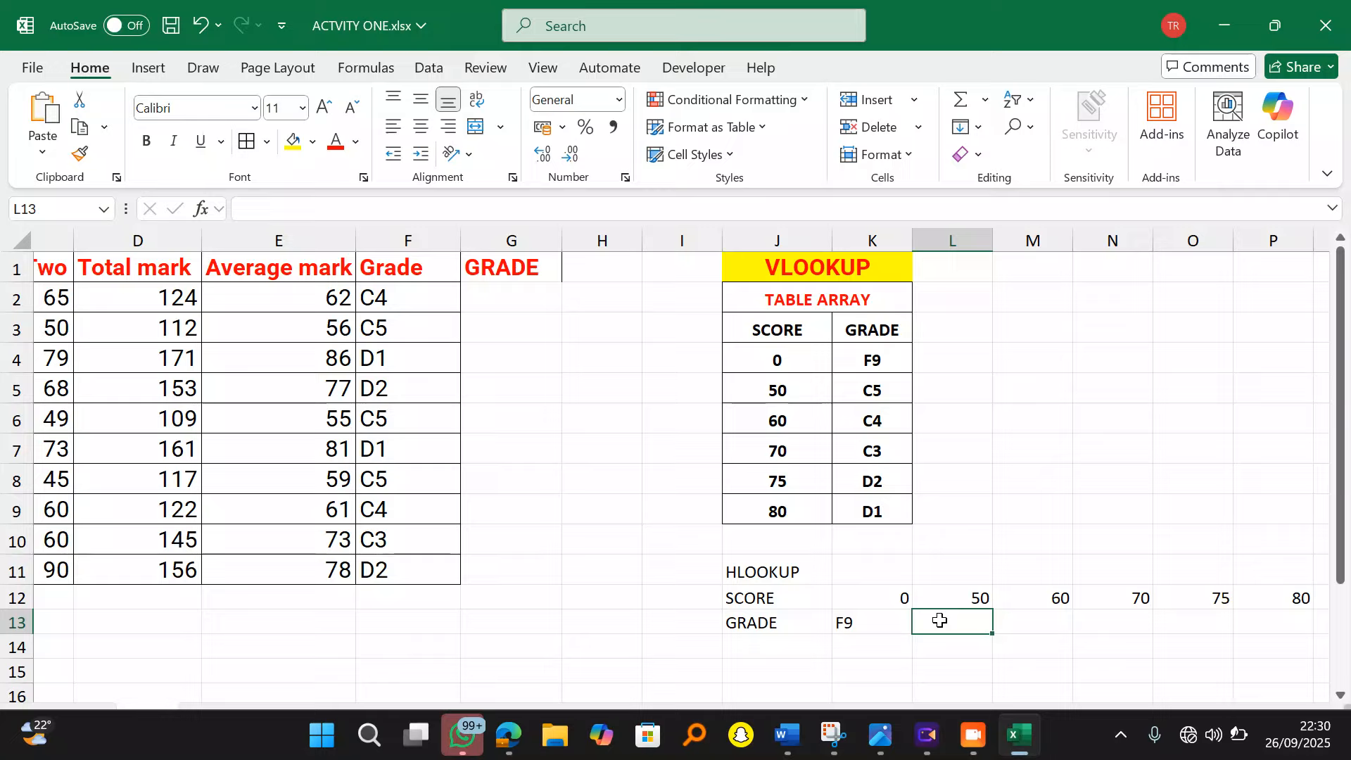
Step: Enter grades C5, C4, C3, D2 and D1 in L13:P13
type("C5")
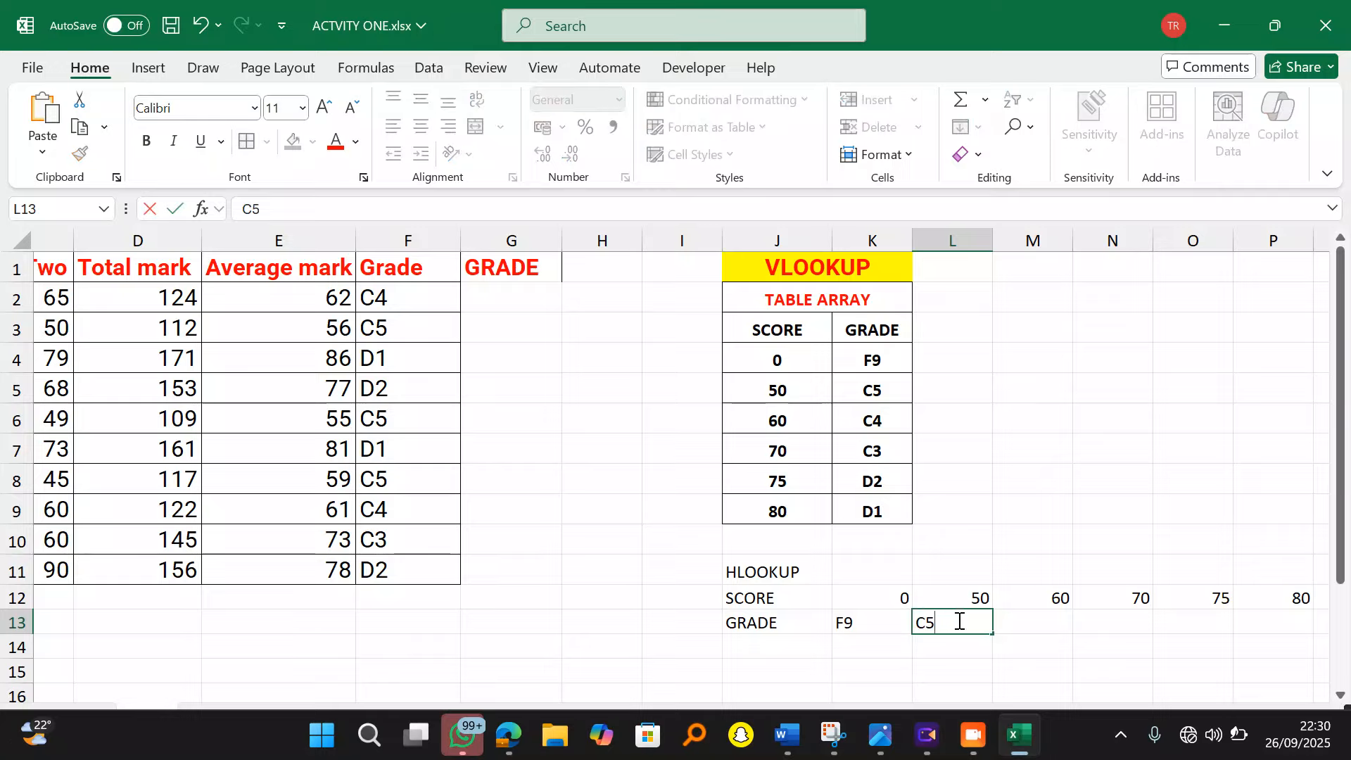
left_click(1020, 619)
type("C4")
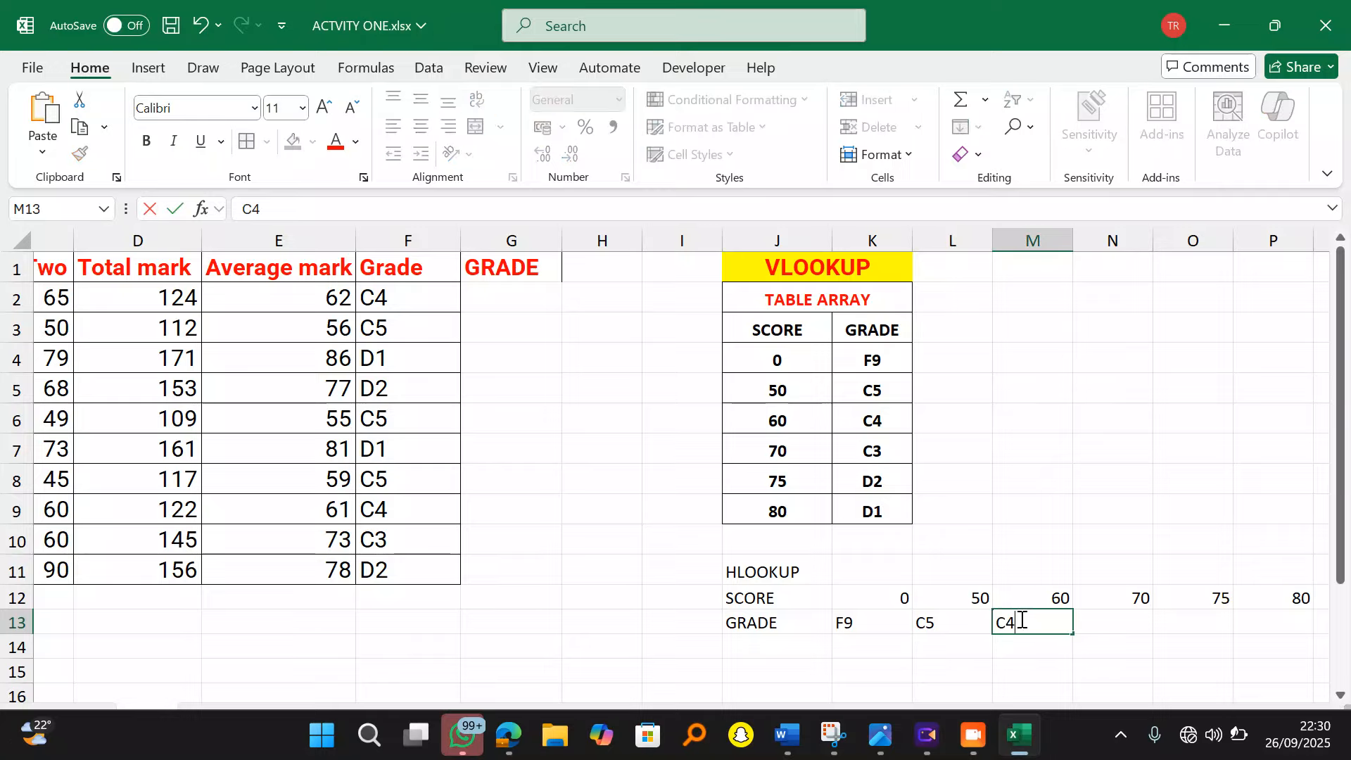
left_click(1103, 619)
type("C3")
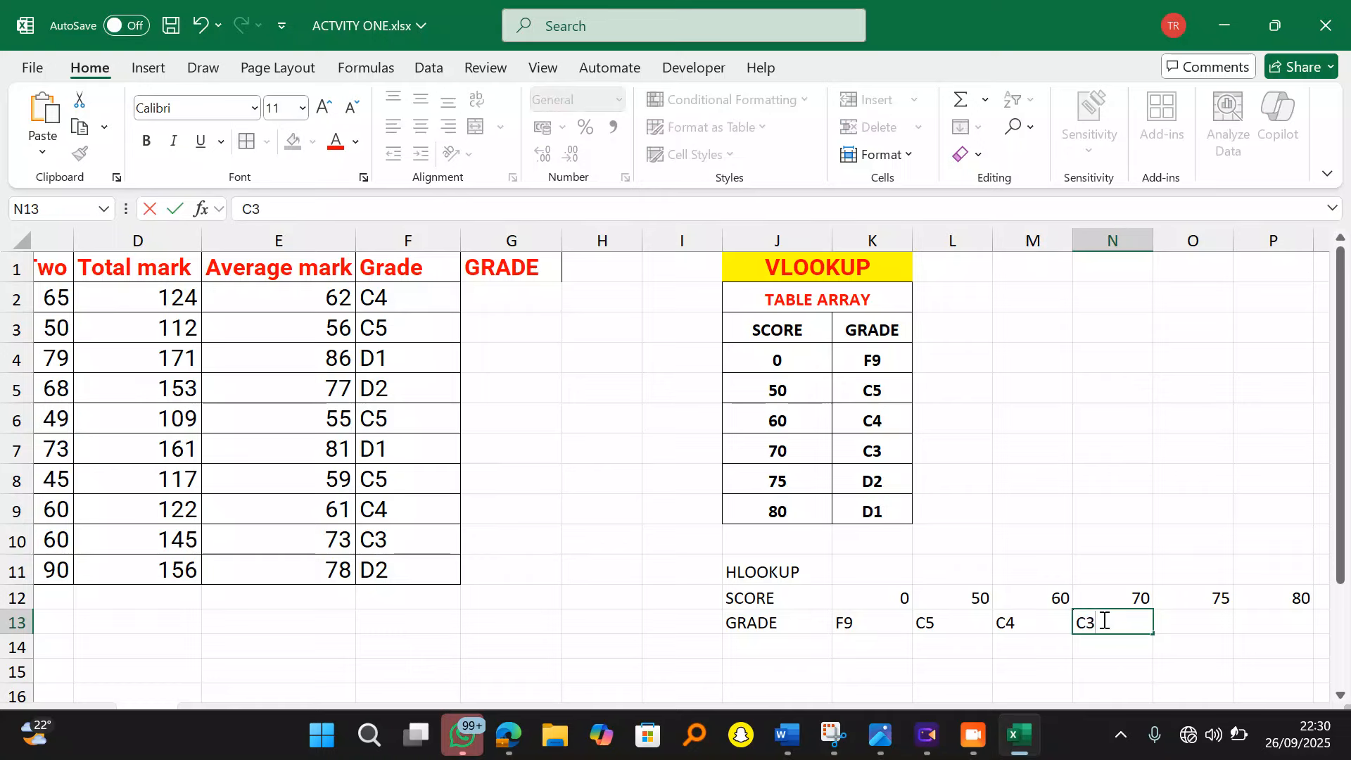
left_click(1184, 625)
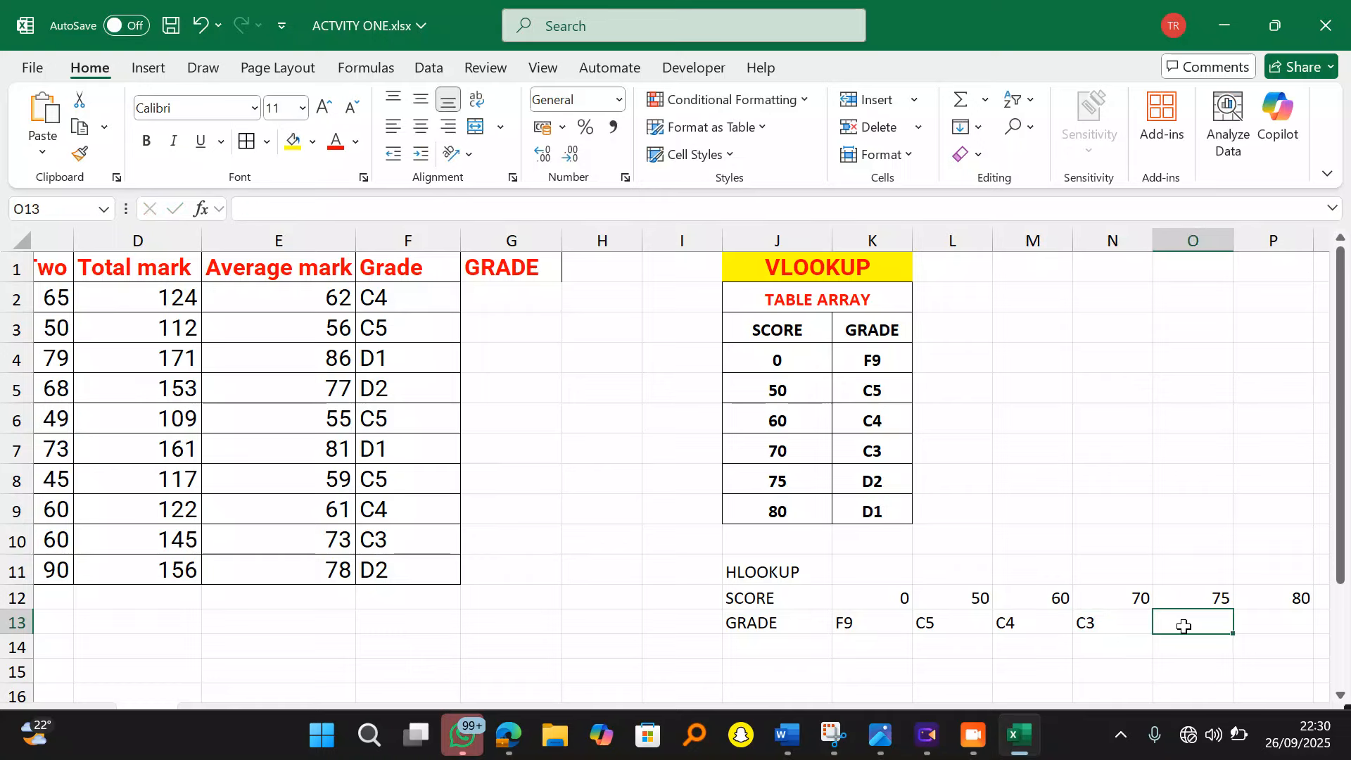
type("D2")
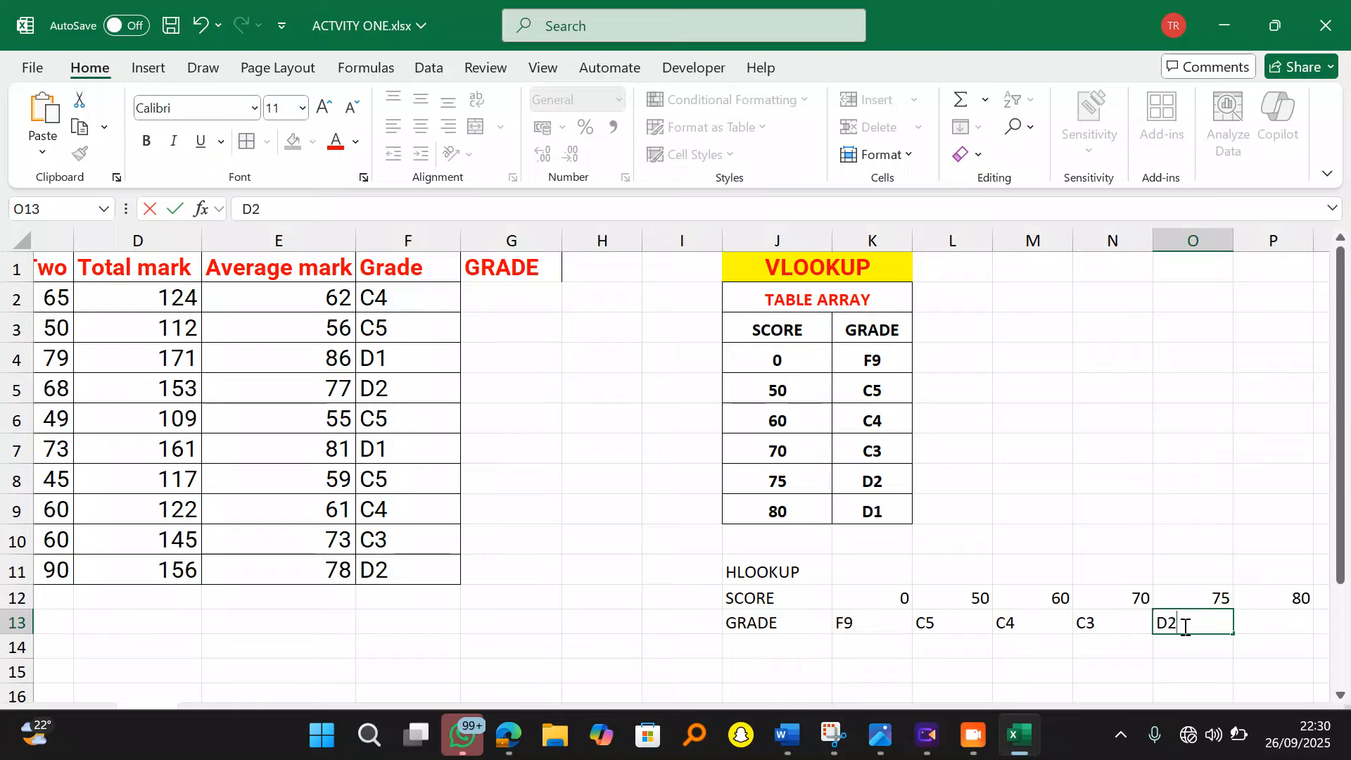
left_click(1272, 621)
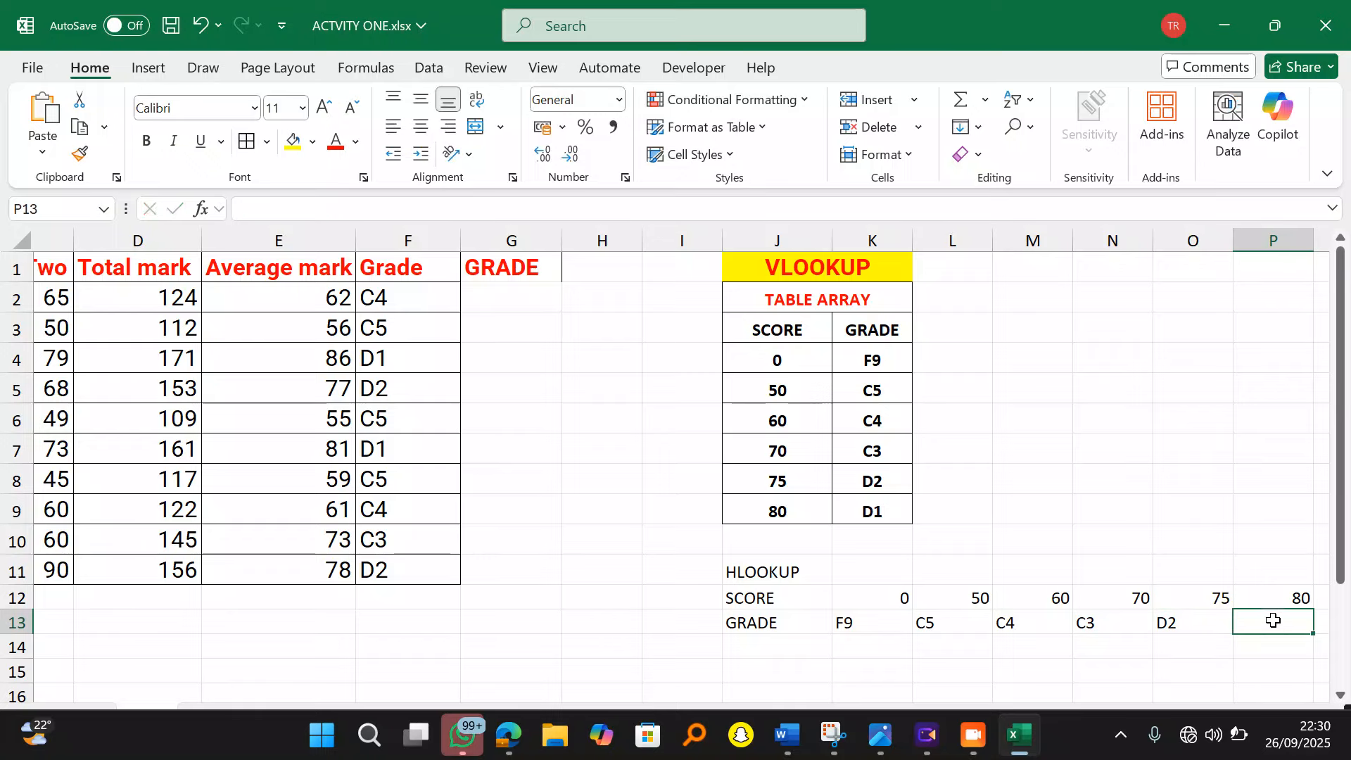
type("D1")
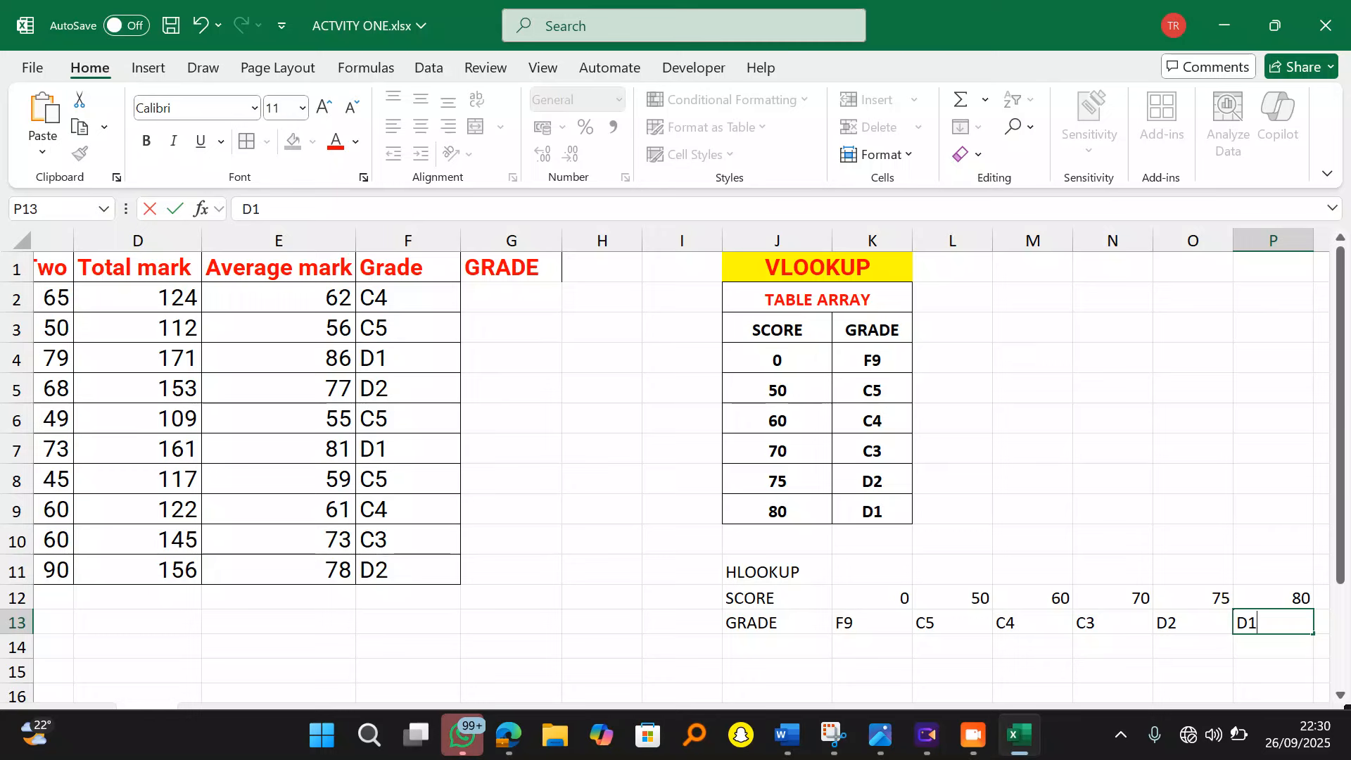
scroll(857, 610, "right", 1)
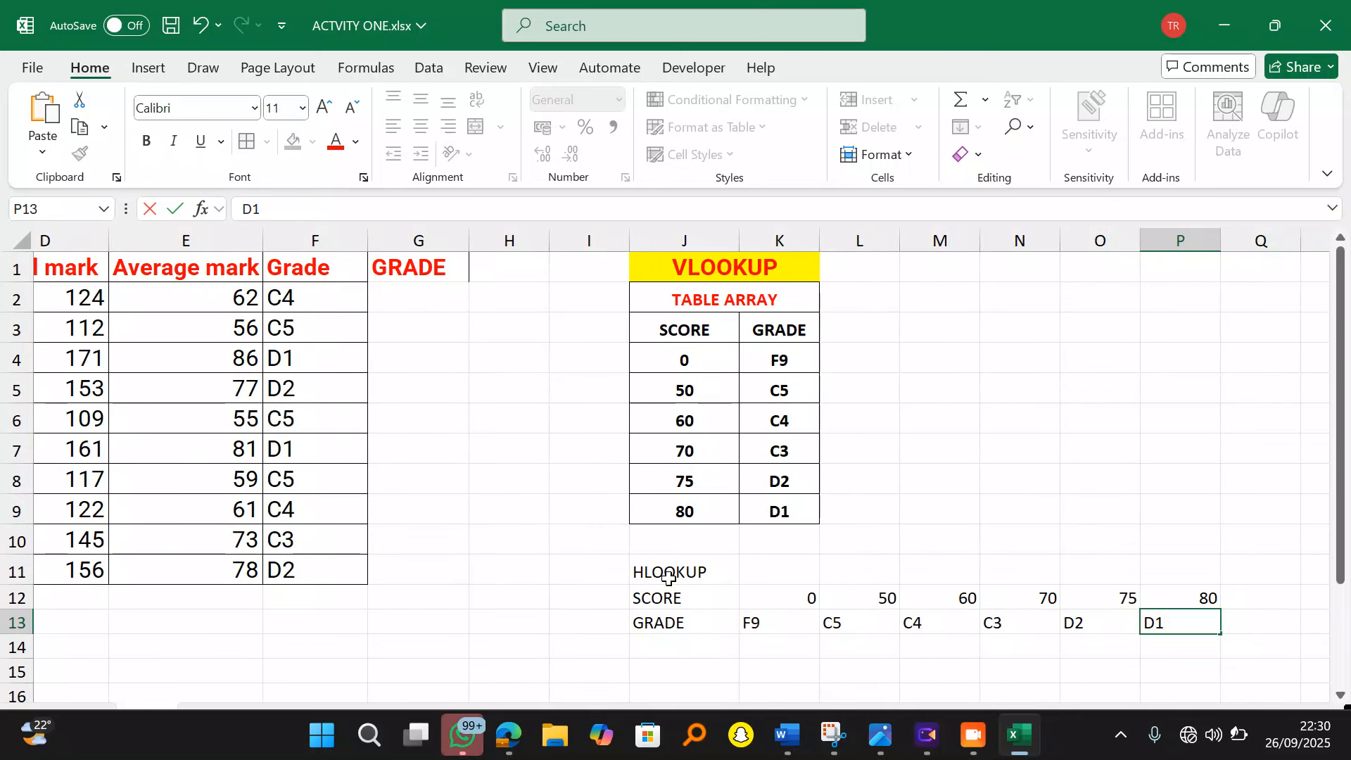
Step: Give the whole HLOOKUP table J11:P13 cell borders and centred contents
left_click_drag(668, 571, 1175, 619)
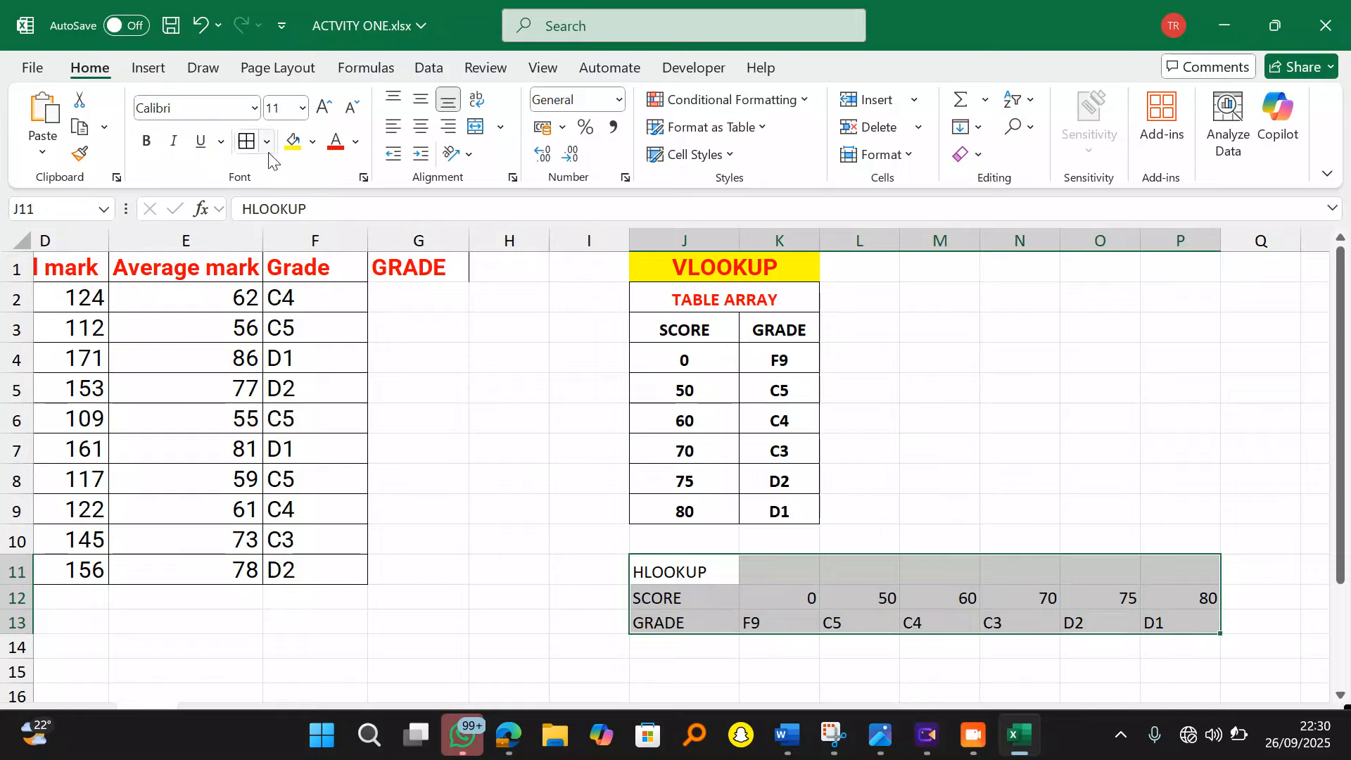
left_click(247, 141)
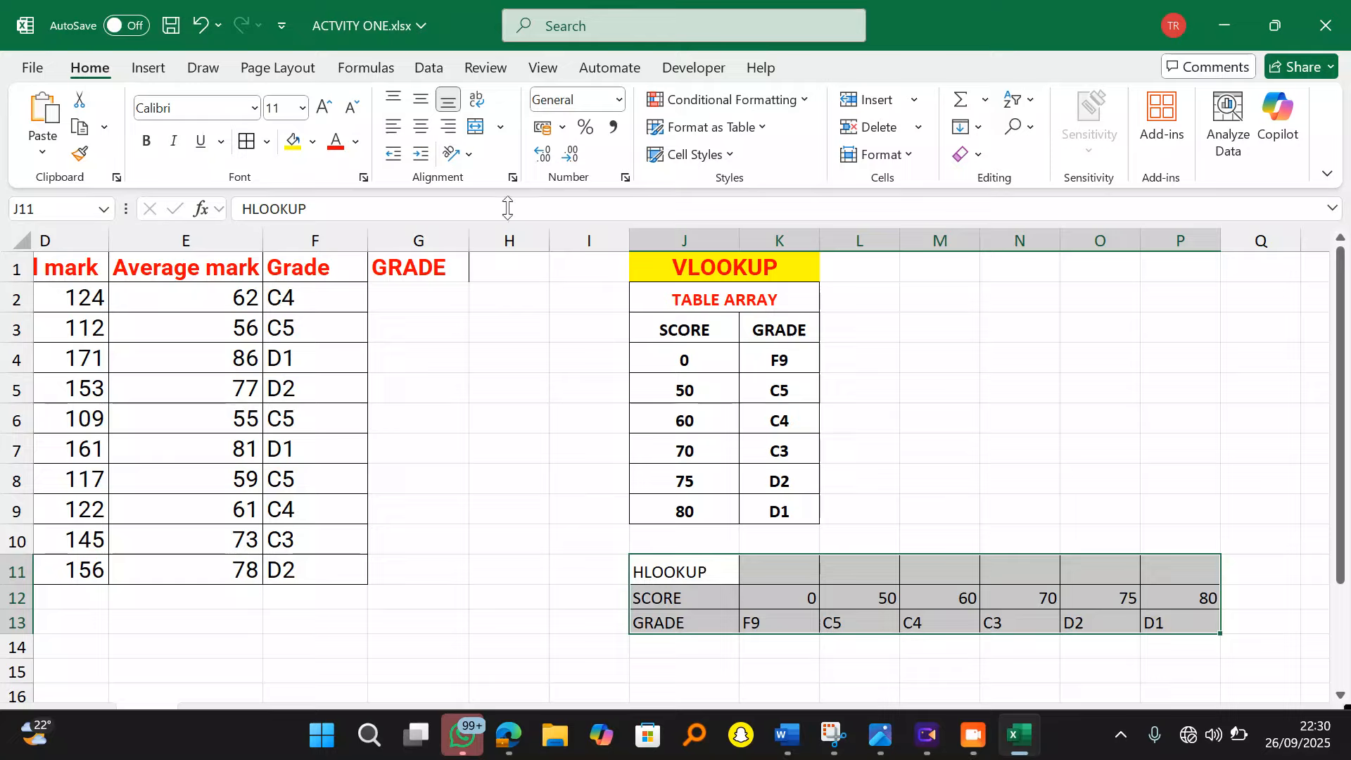
left_click(421, 128)
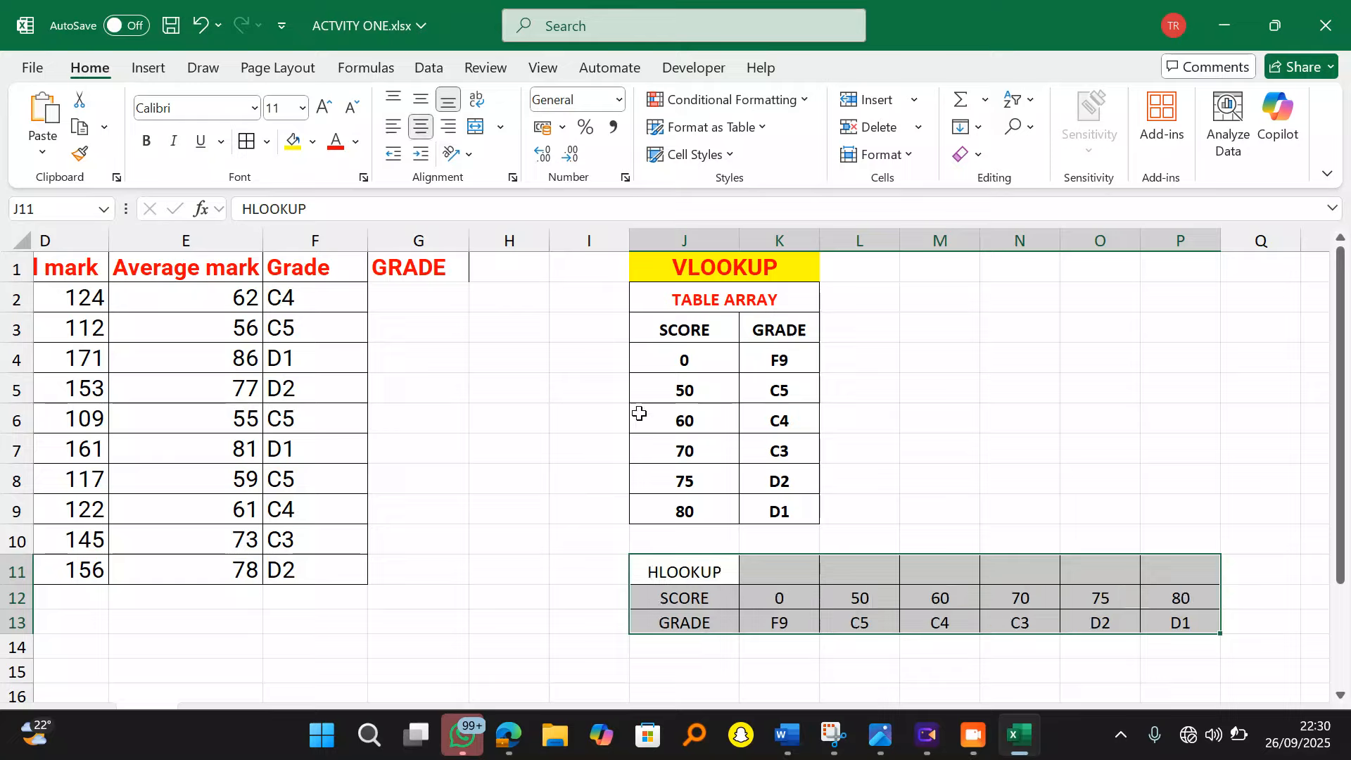
Step: Merge the HLOOKUP title across J11:P11 with yellow fill and bold red size-20 text
left_click_drag(703, 568, 1179, 571)
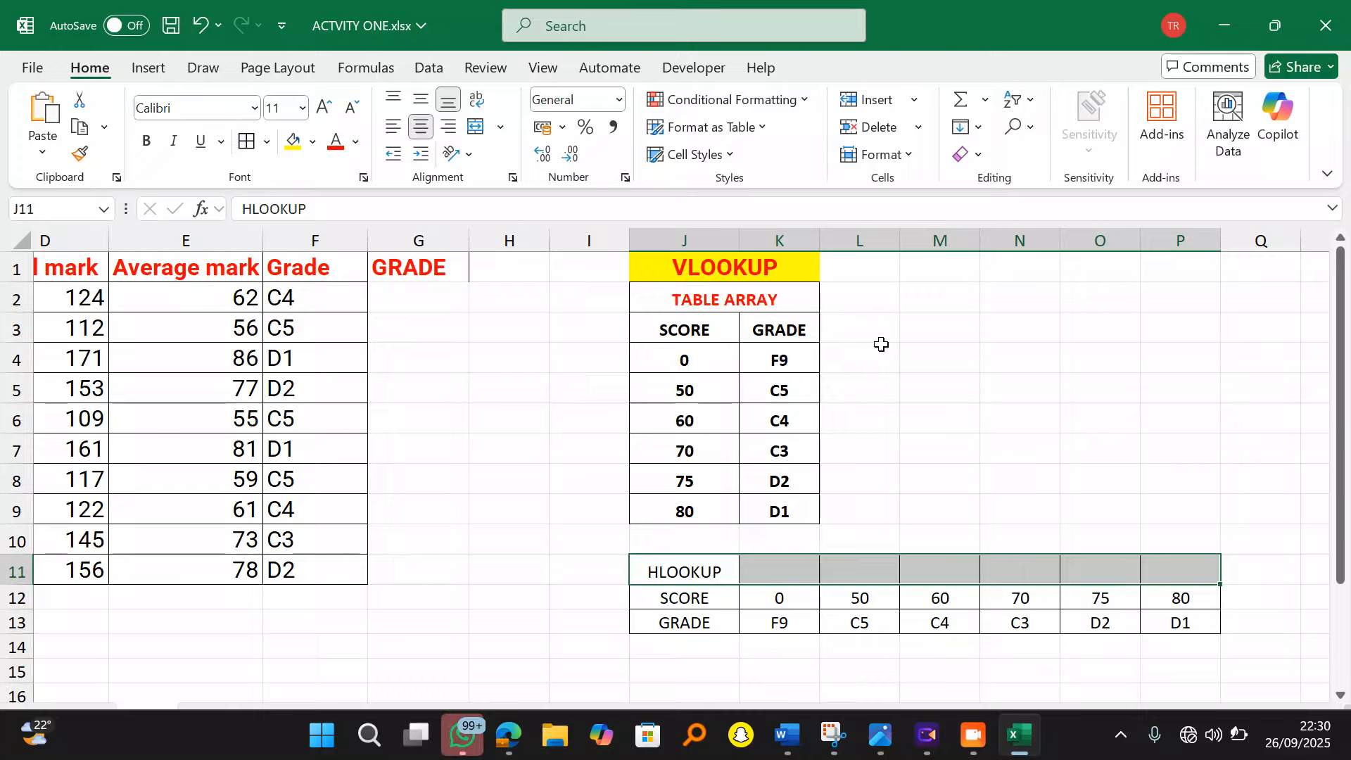
left_click(475, 126)
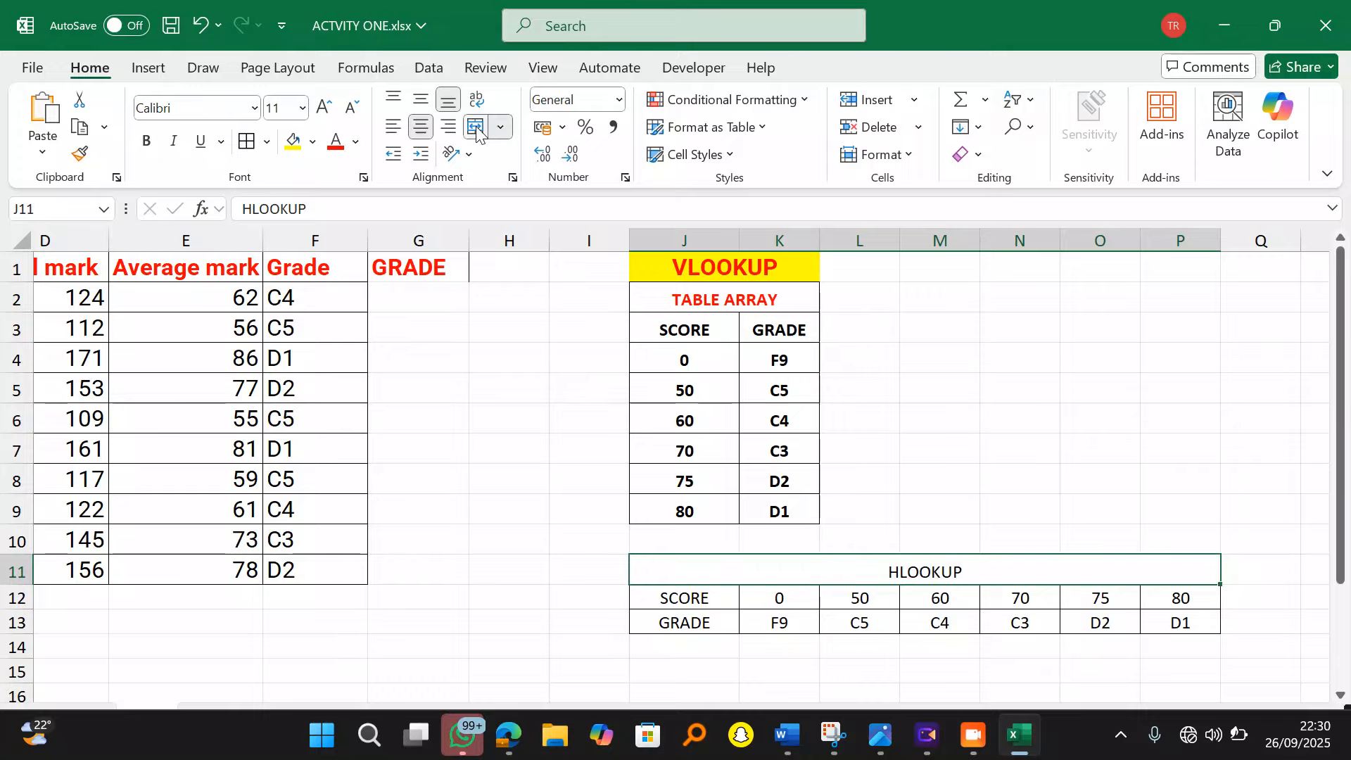
left_click(294, 144)
left_click(337, 140)
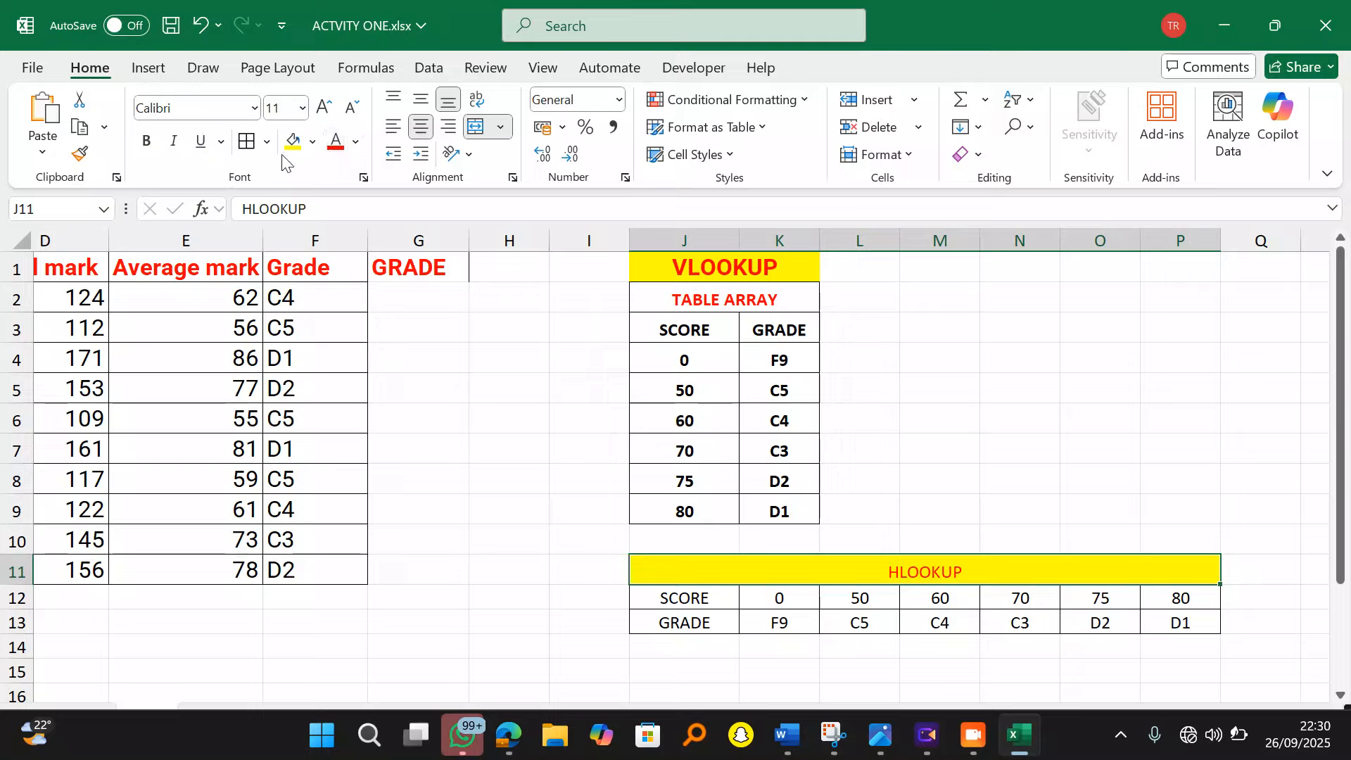
left_click(146, 140)
left_click(323, 107)
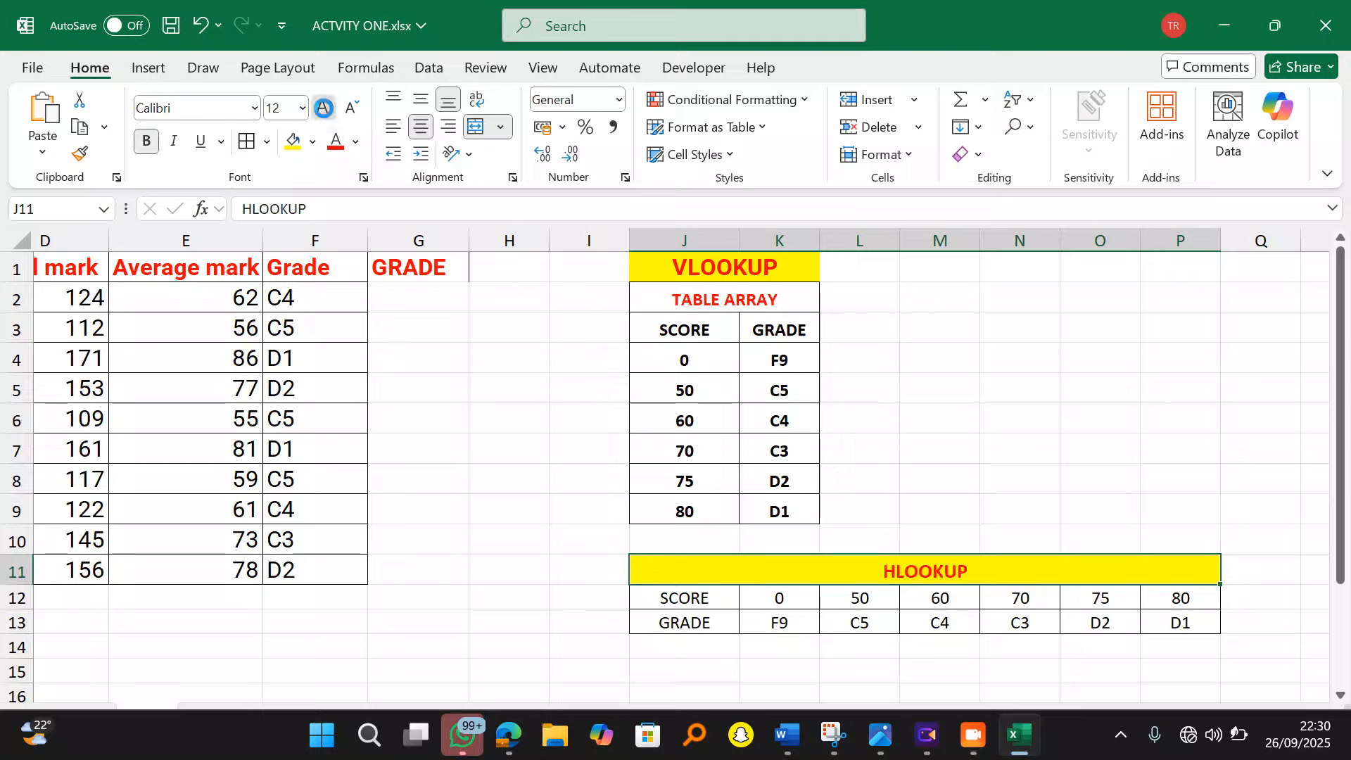
left_click(323, 107)
left_click(324, 107)
left_click(324, 107)
left_click(324, 107)
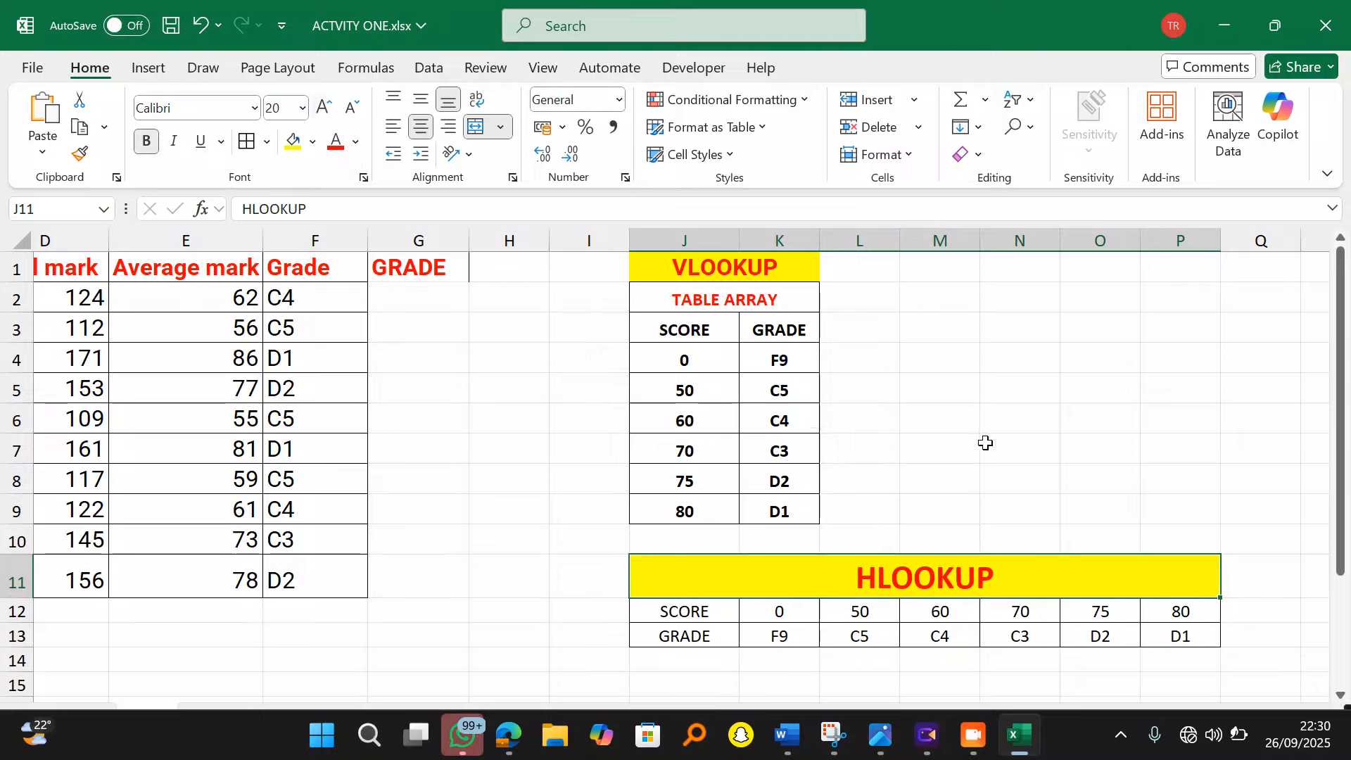
left_click(970, 425)
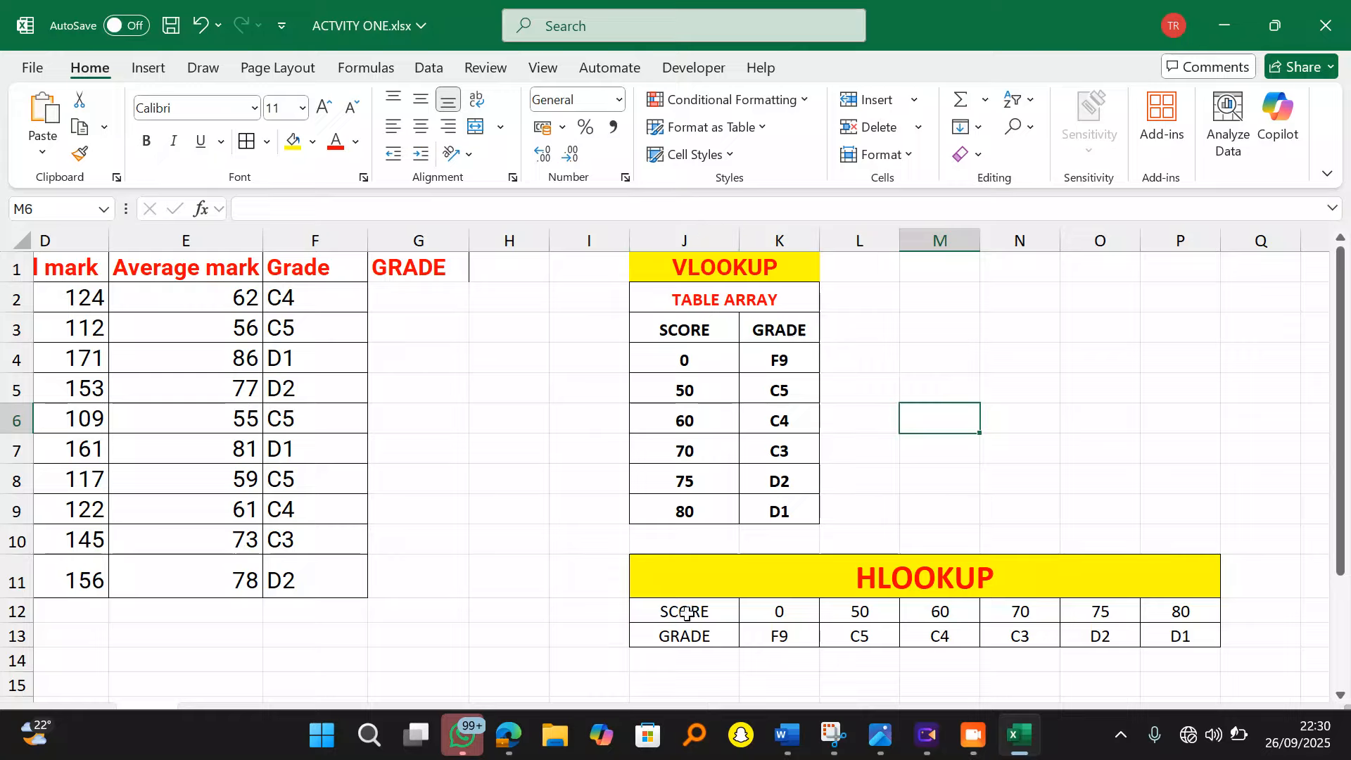
Step: Make the SCORE and GRADE labels in J12:J13 bold white text on dark red fill
left_click_drag(691, 613, 686, 633)
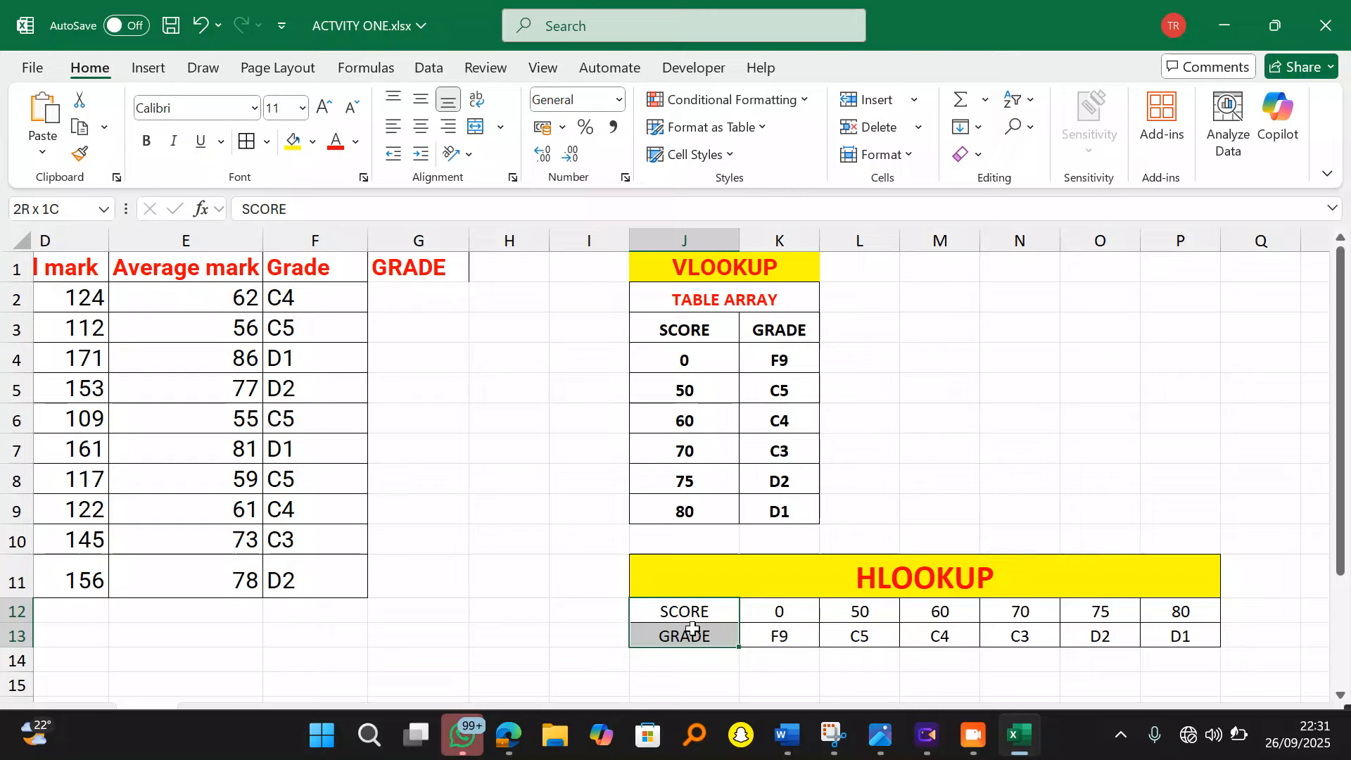
left_click(146, 141)
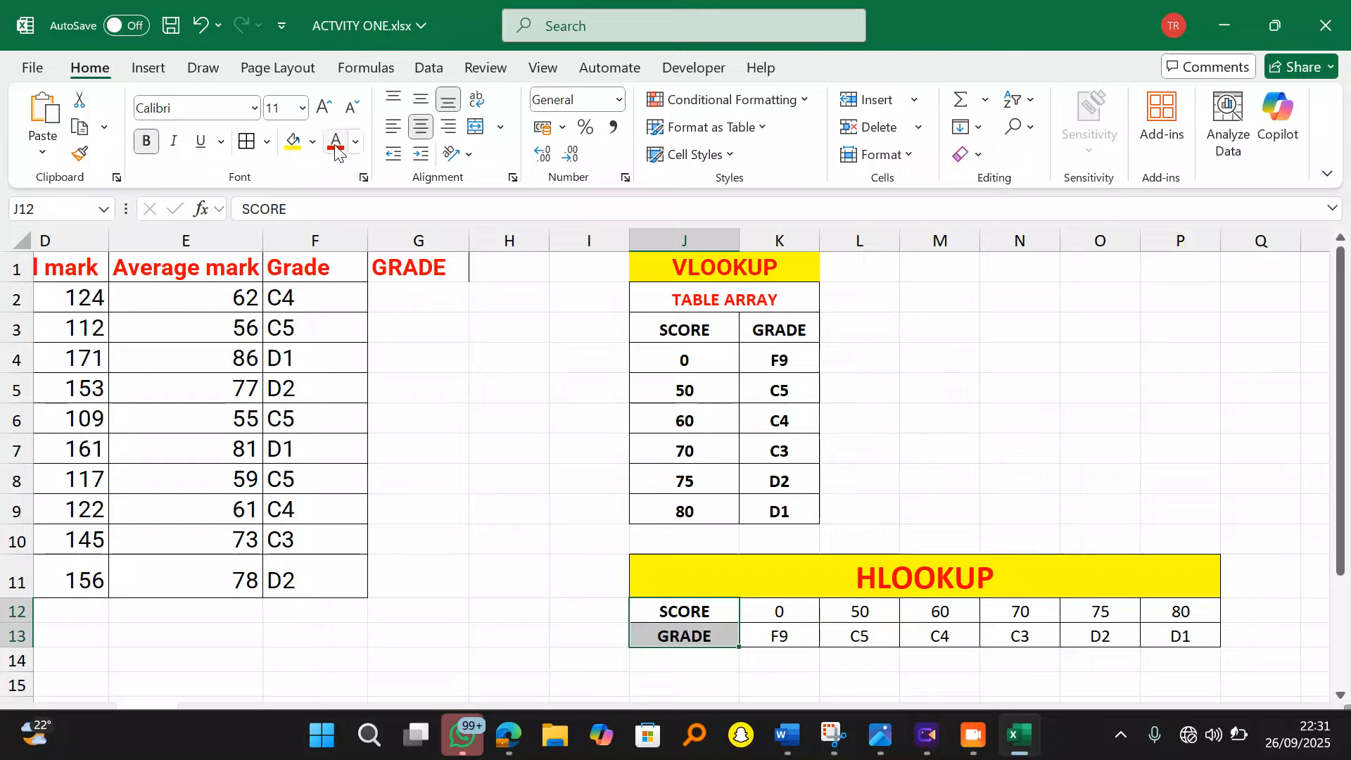
left_click(313, 142)
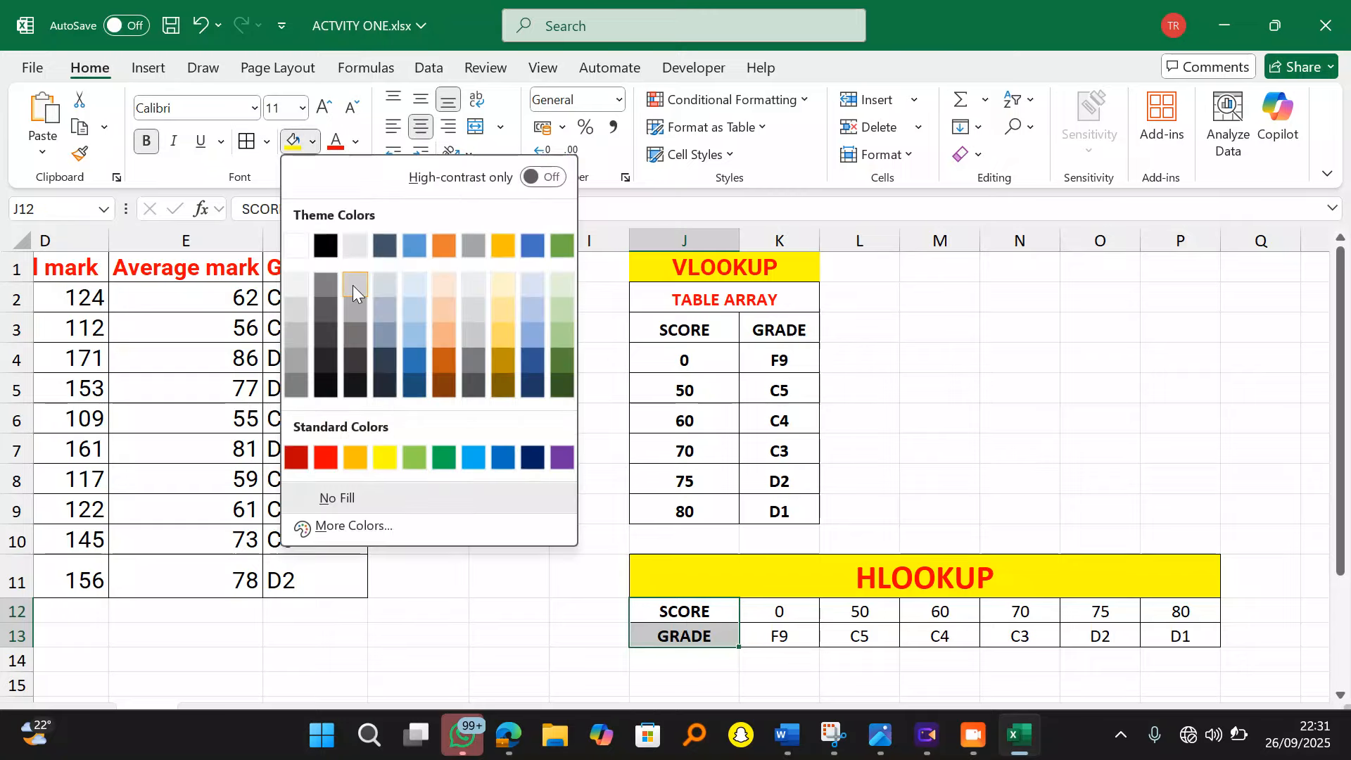
left_click(298, 459)
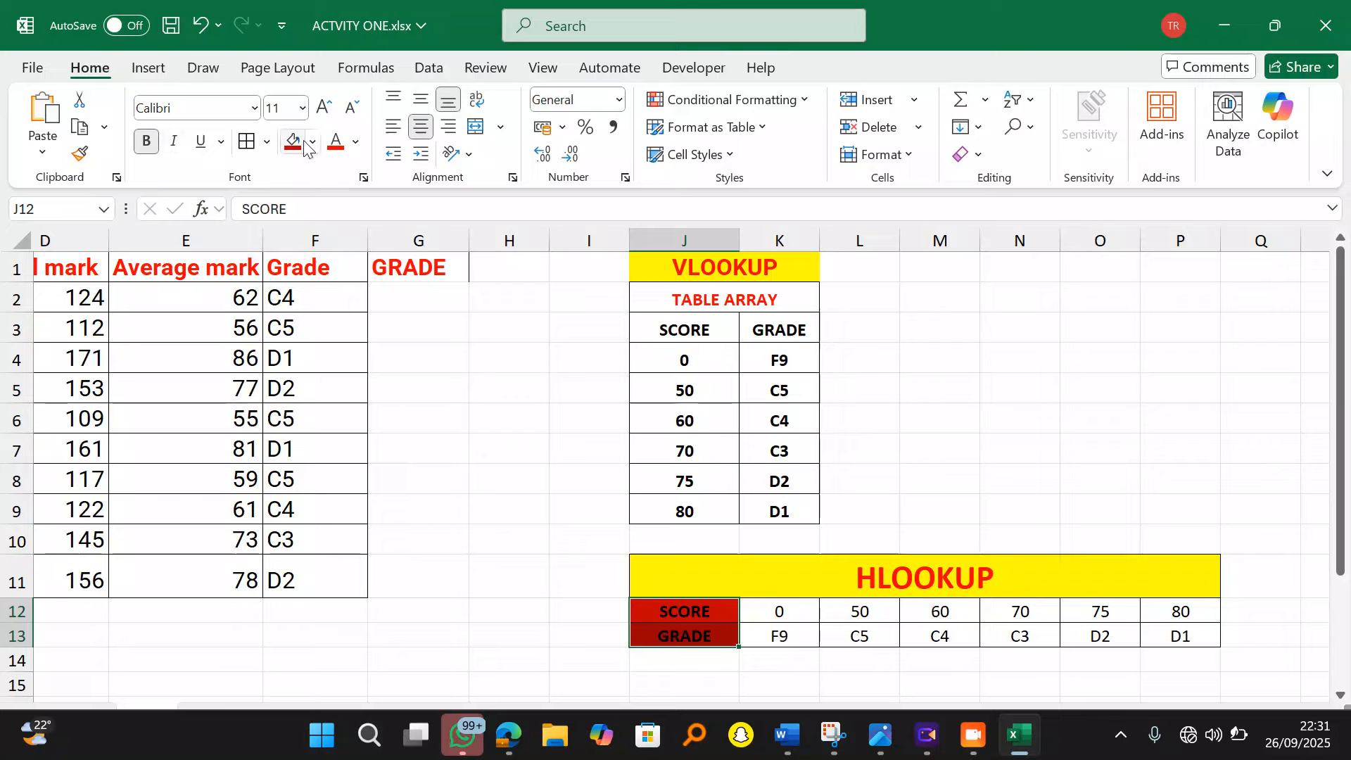
left_click(356, 143)
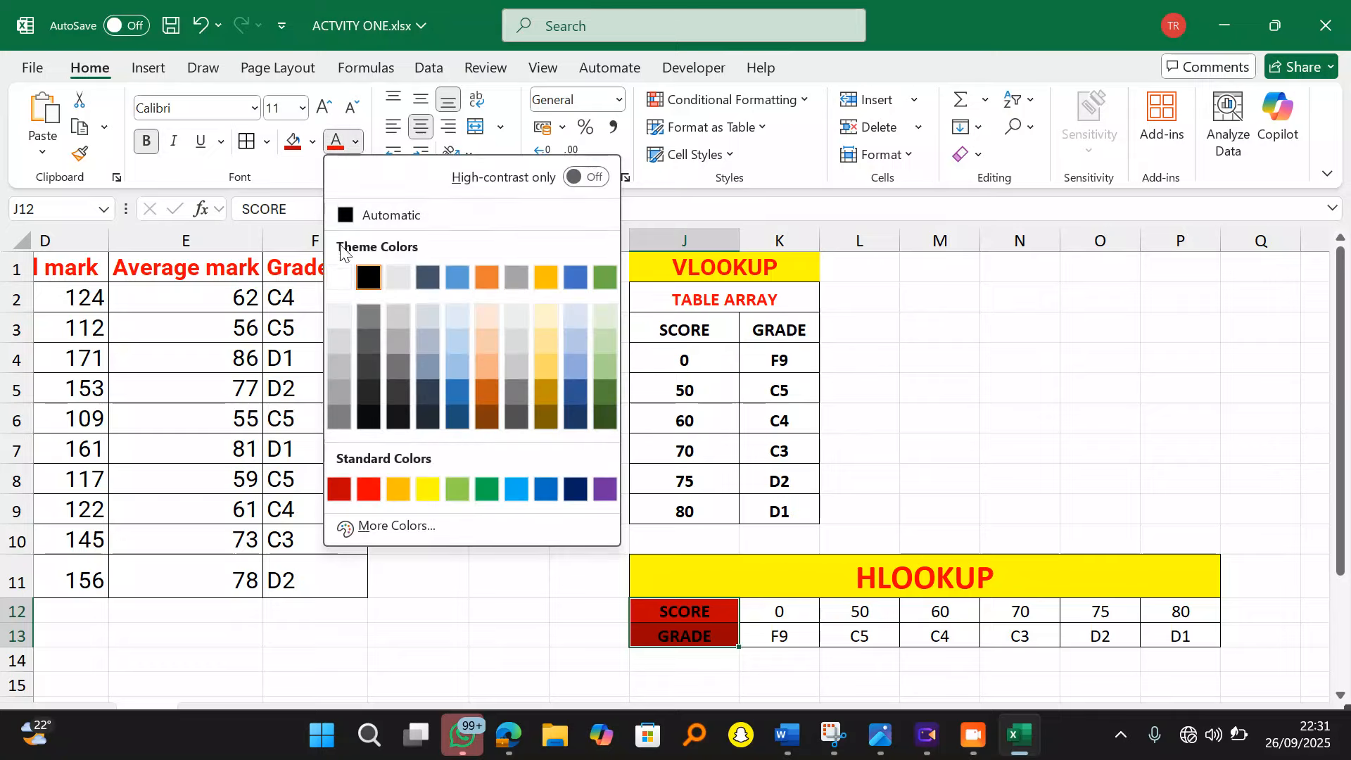
left_click(340, 276)
left_click(1052, 396)
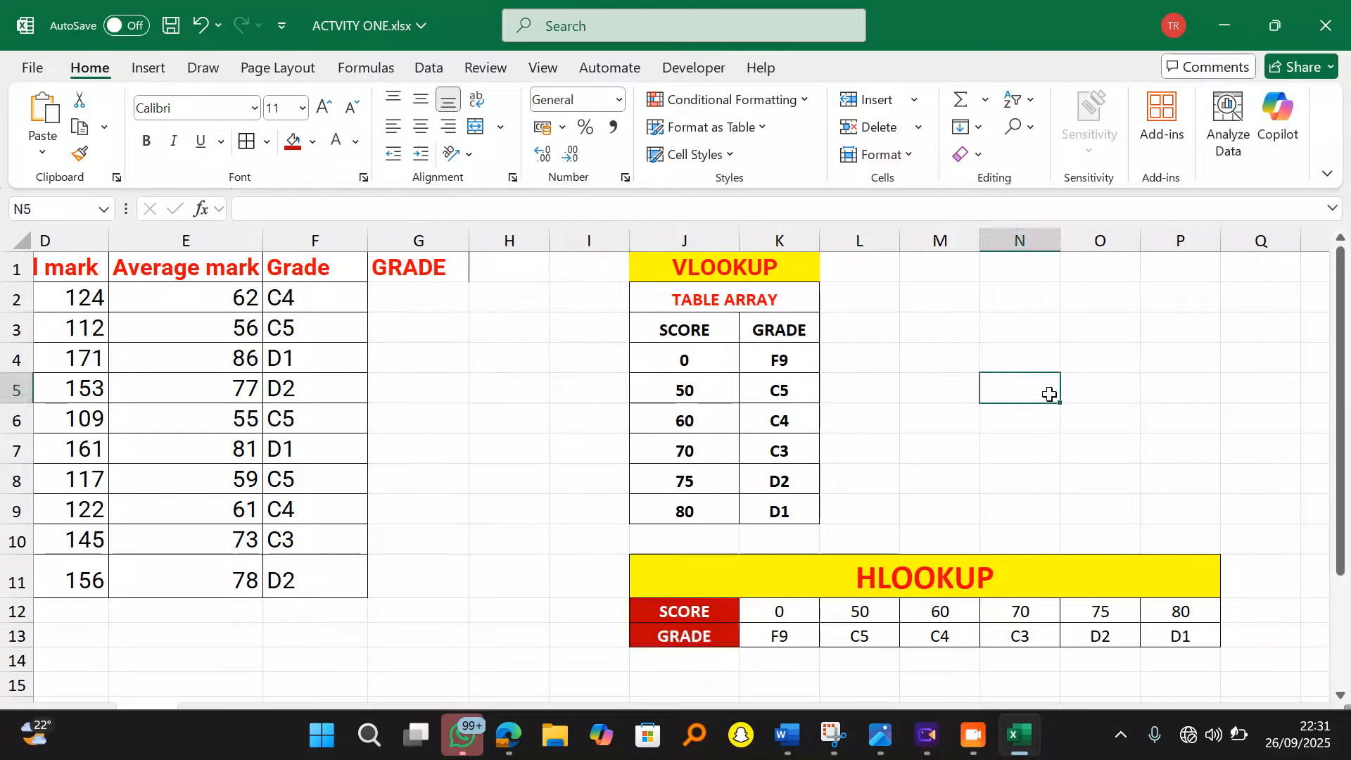
left_click(424, 302)
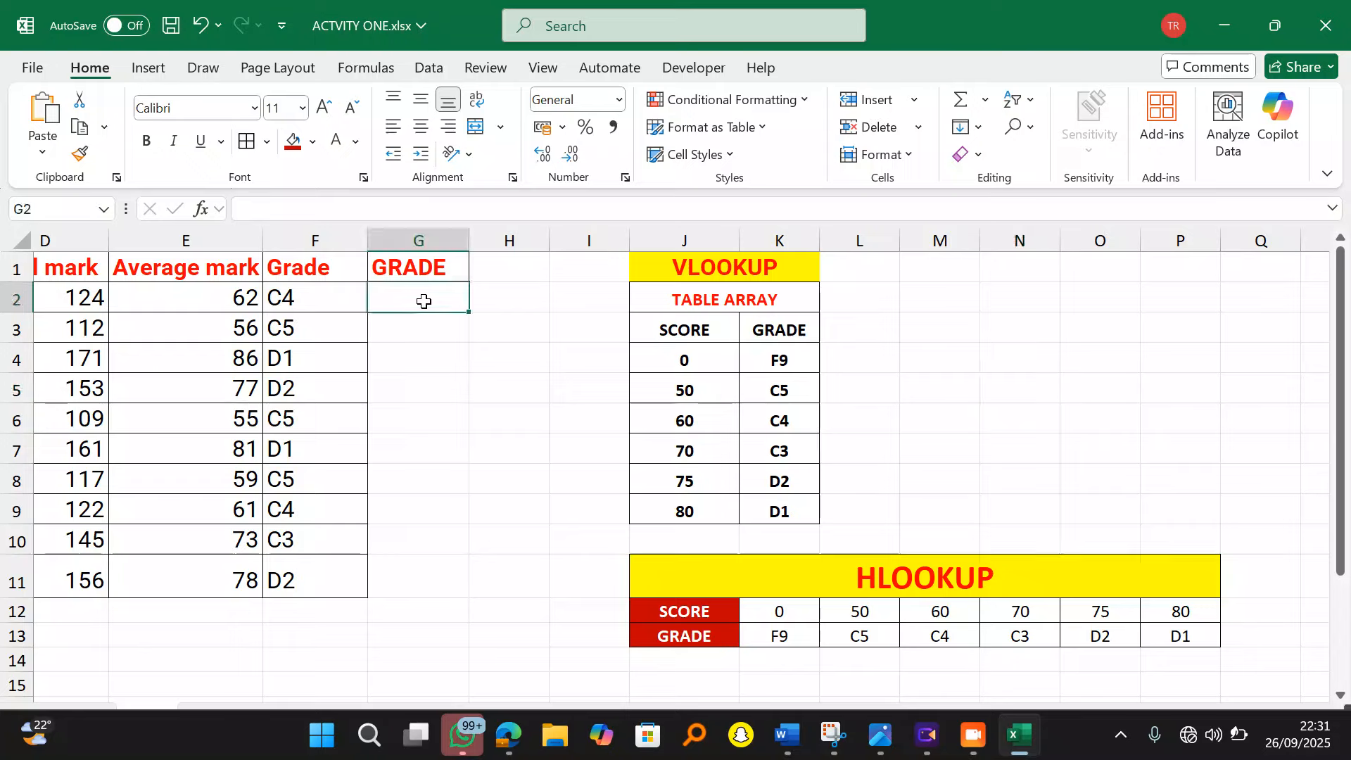
Step: Build =HLOOKUP(E2,K12:P13, in G2 using E2's average mark and the score-grade table
type("=")
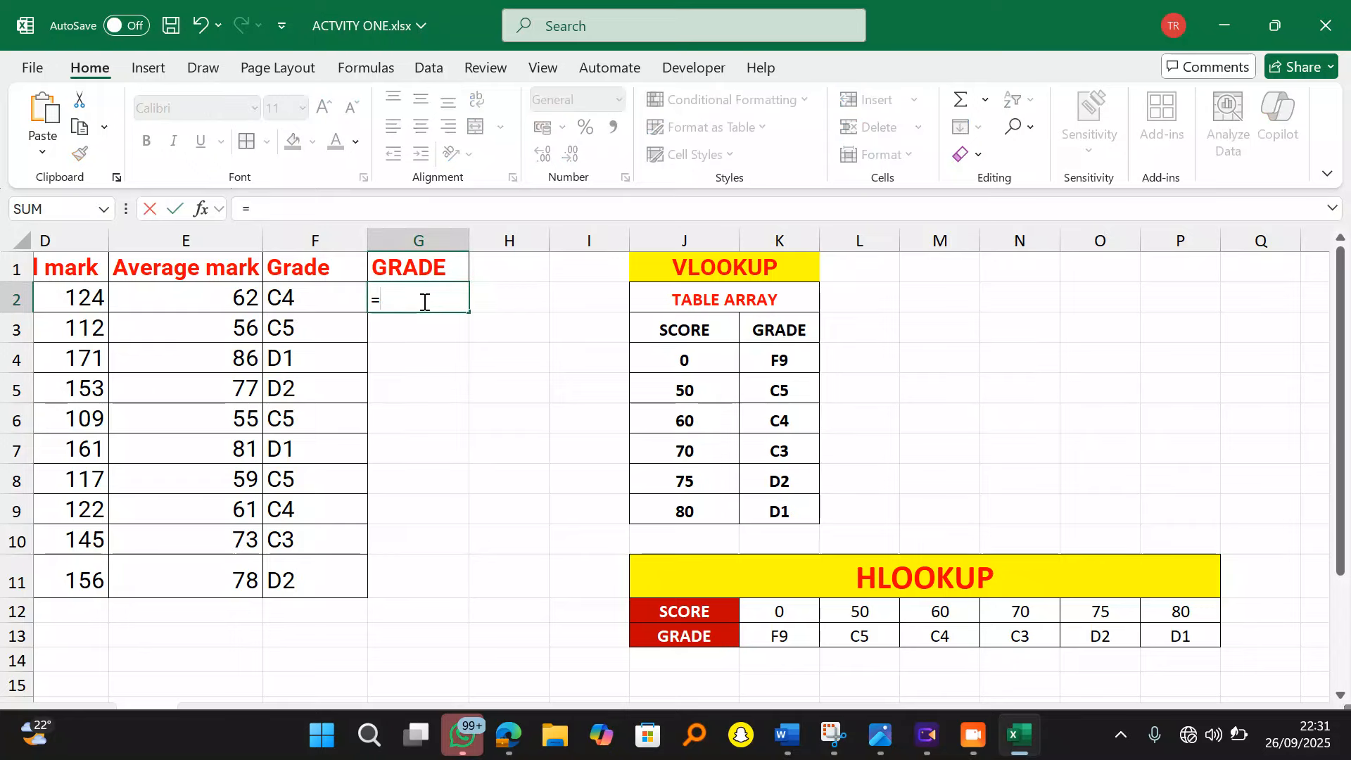
type("VLOO")
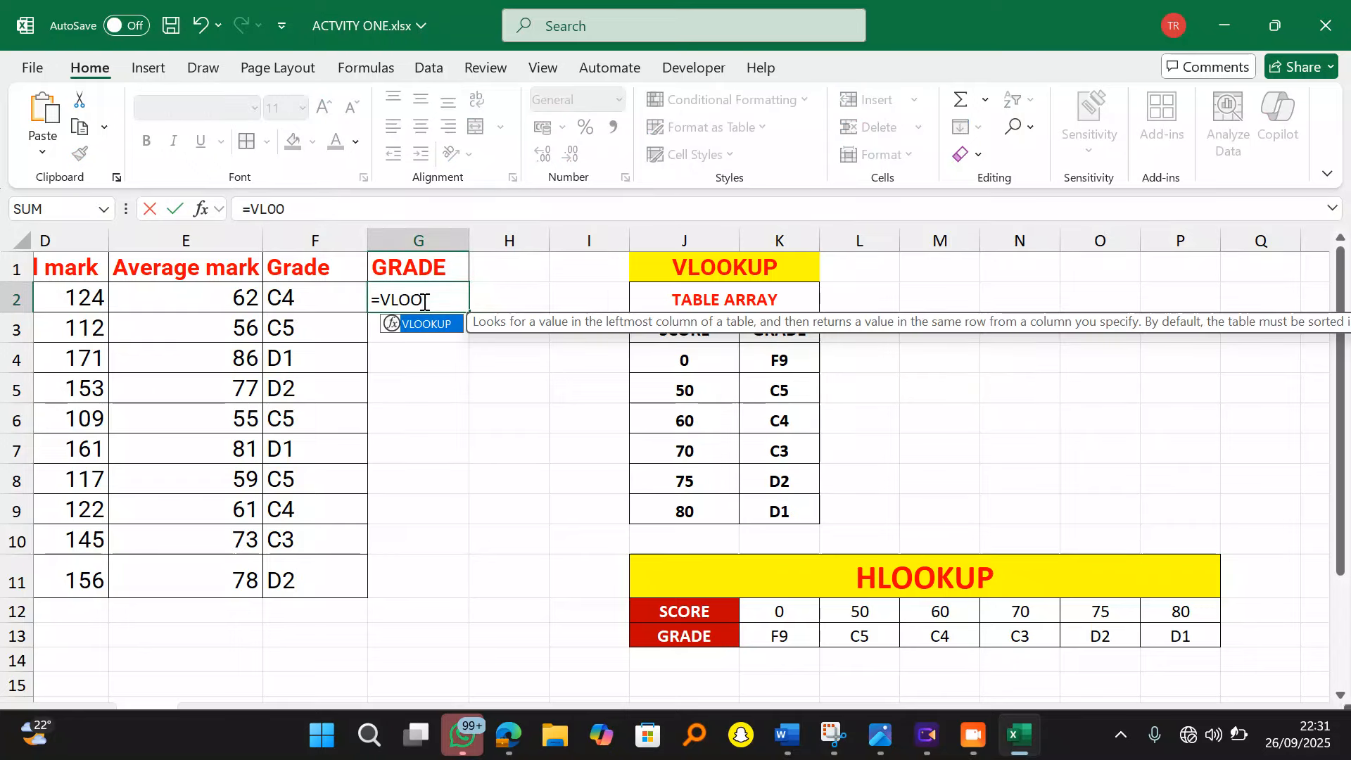
key("BackSpace")
key("BackSpace")
key("BackSpace")
key("BackSpace")
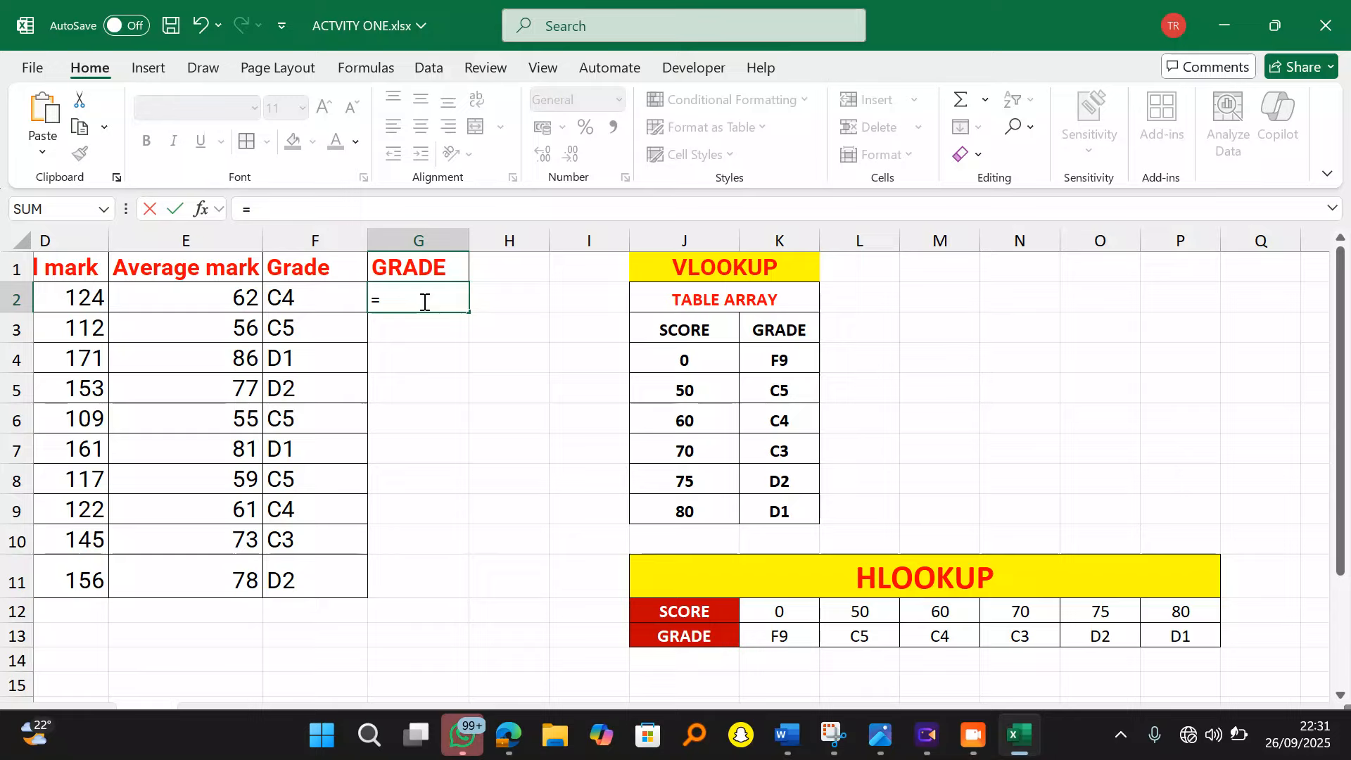
type("HLOO")
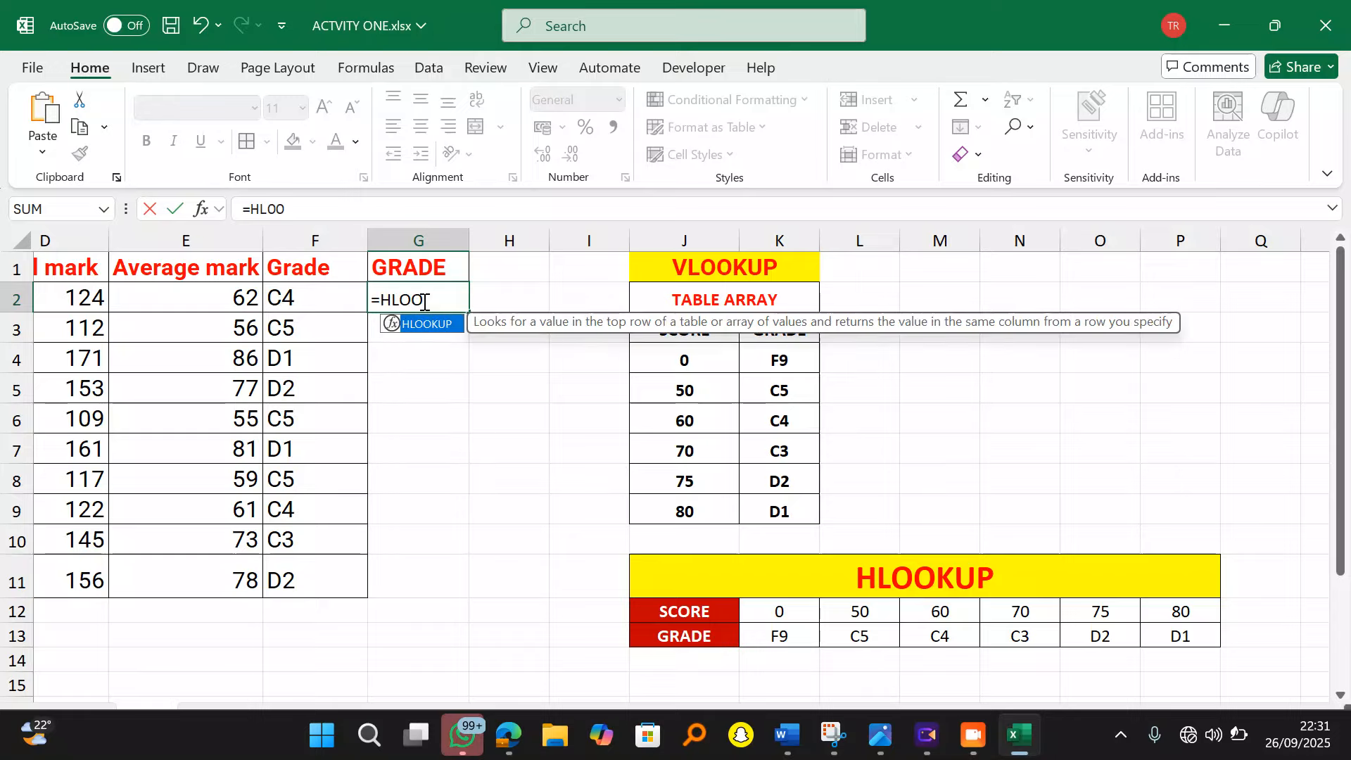
type("KU")
double_click(423, 321)
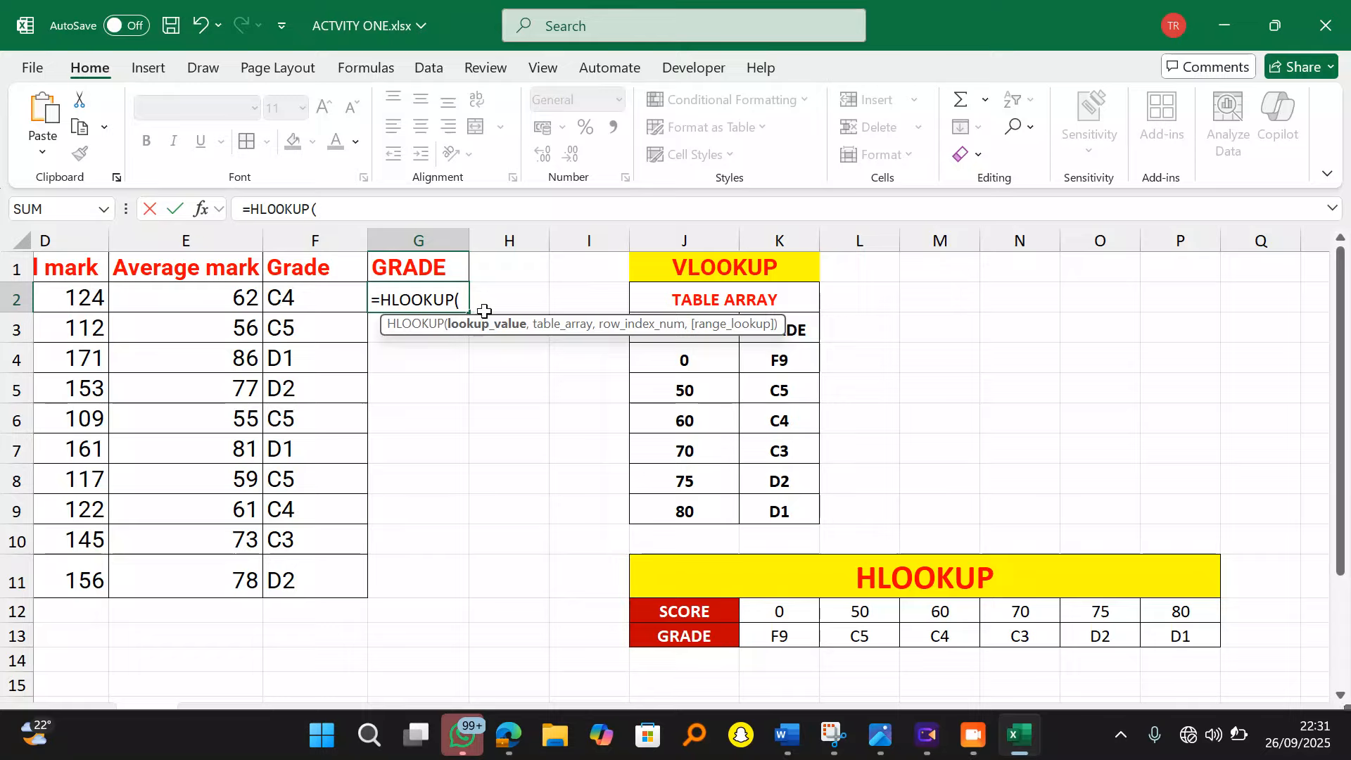
left_click(205, 298)
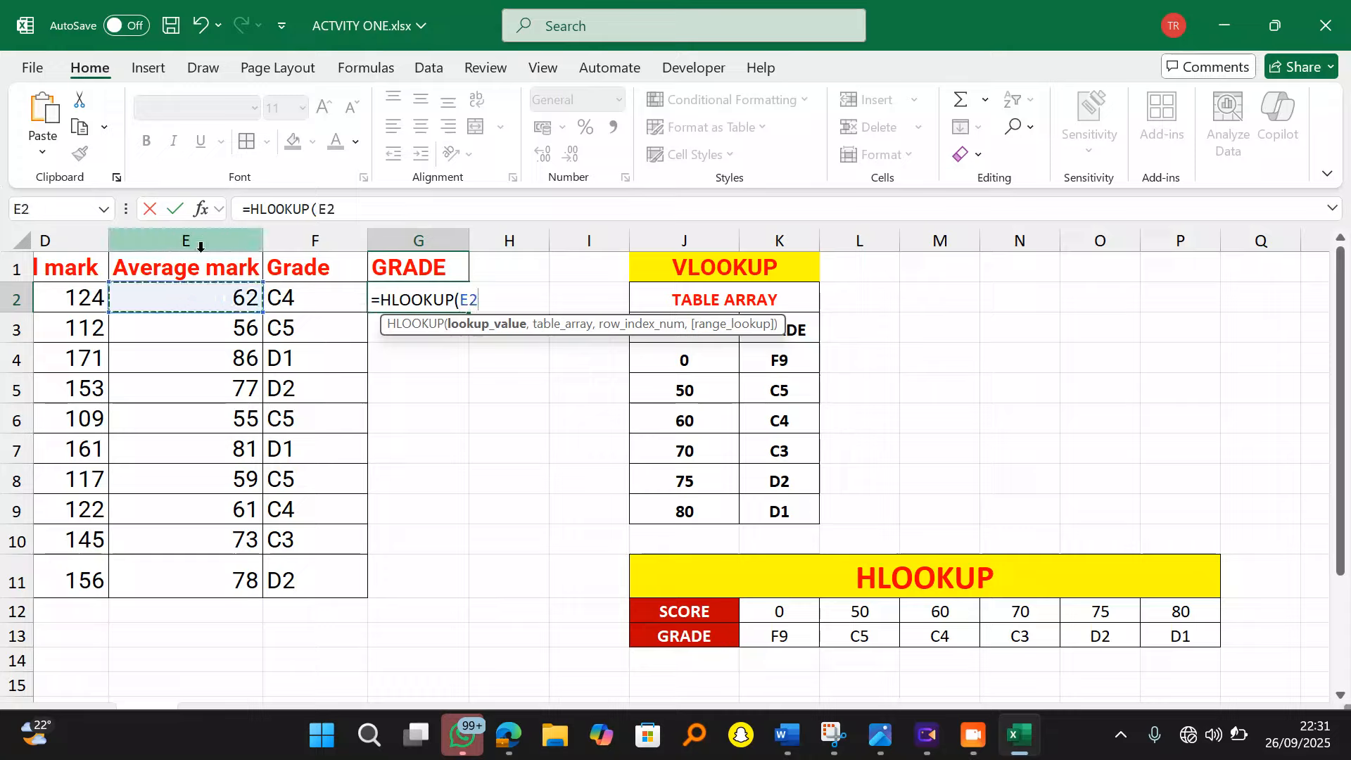
type(",")
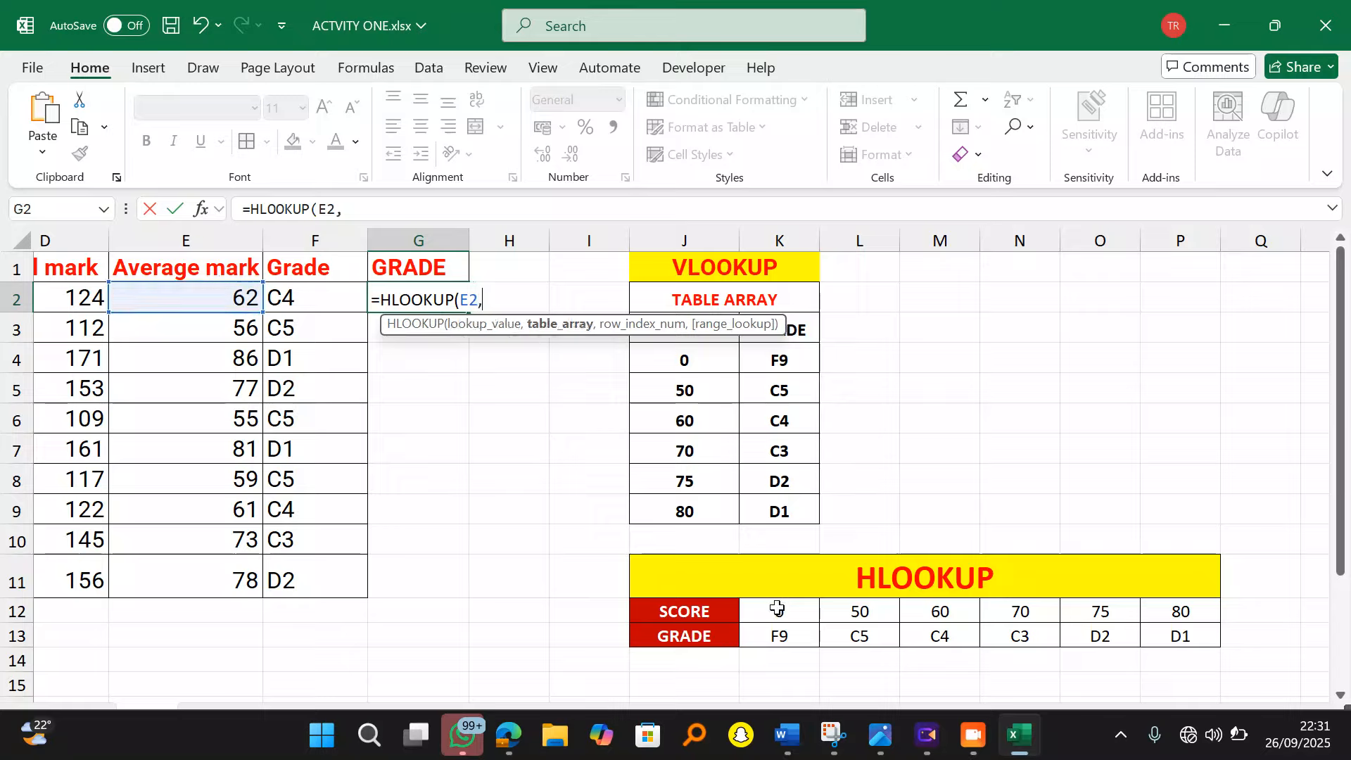
left_click_drag(774, 611, 1172, 638)
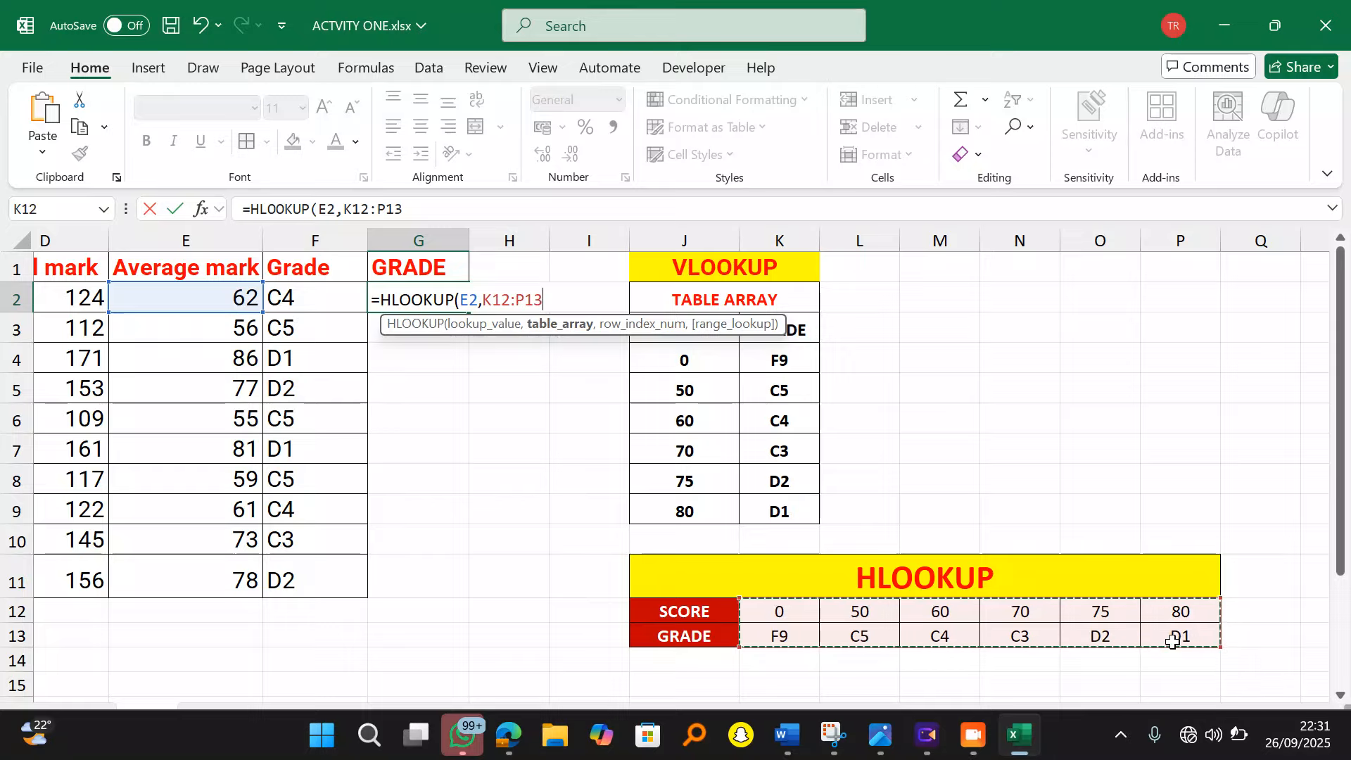
type(",2")
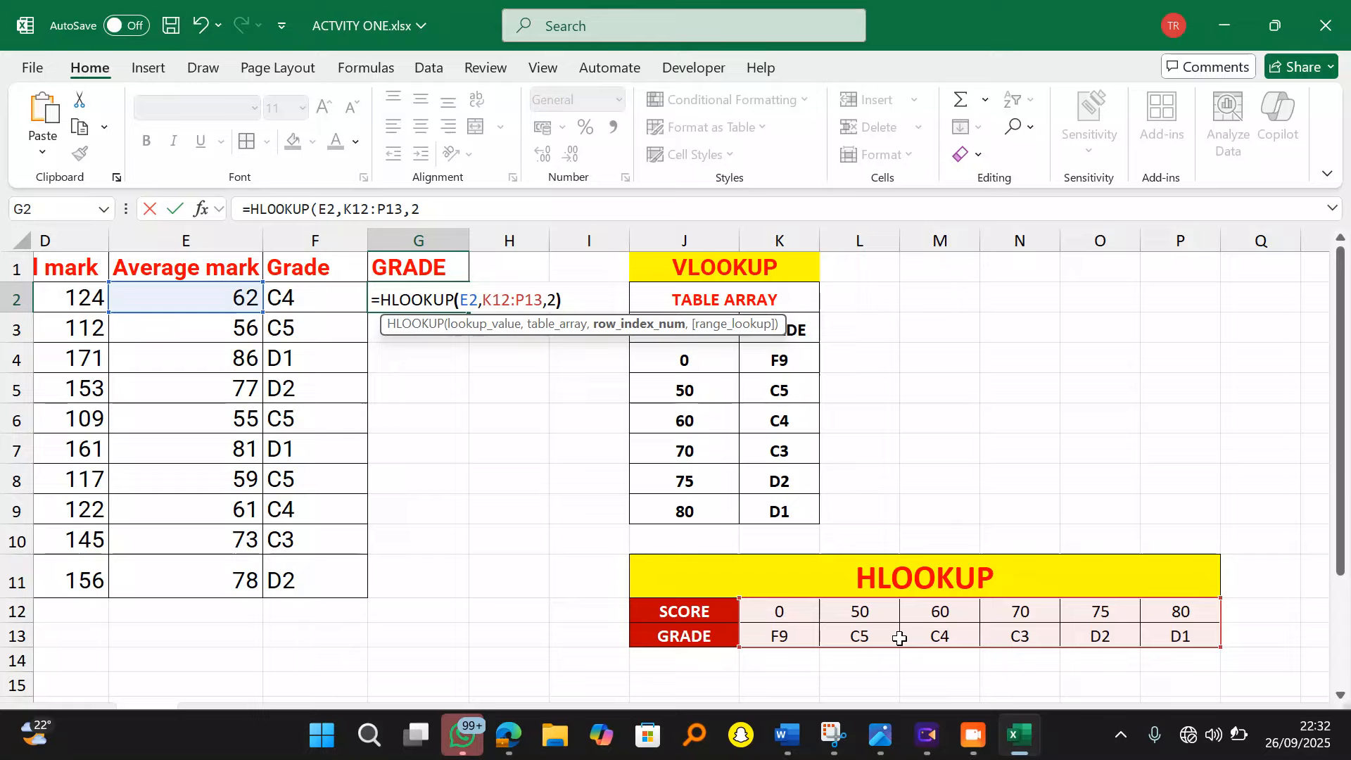
Step: Lock the table range as $K$12:$P$13 and commit the G2 formula, returning grade C4
type(")")
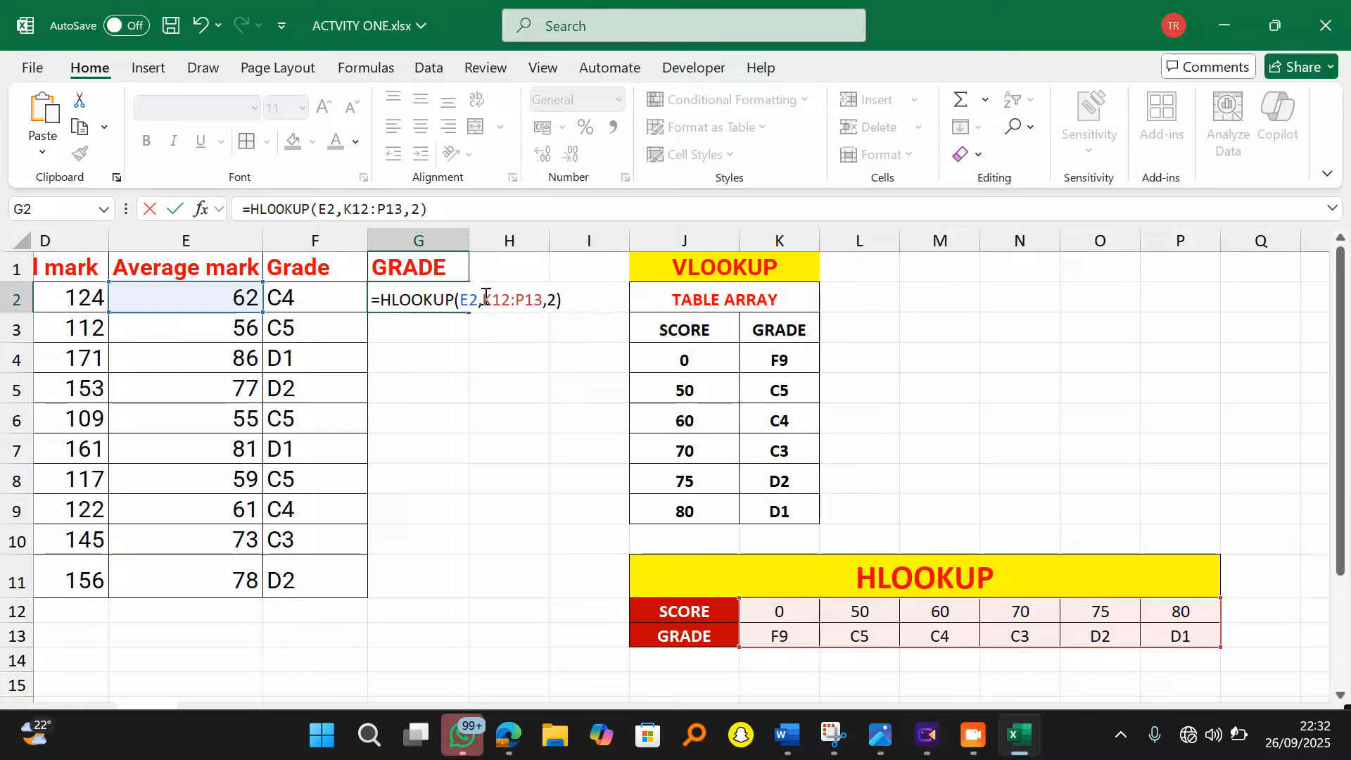
left_click_drag(486, 298, 540, 307)
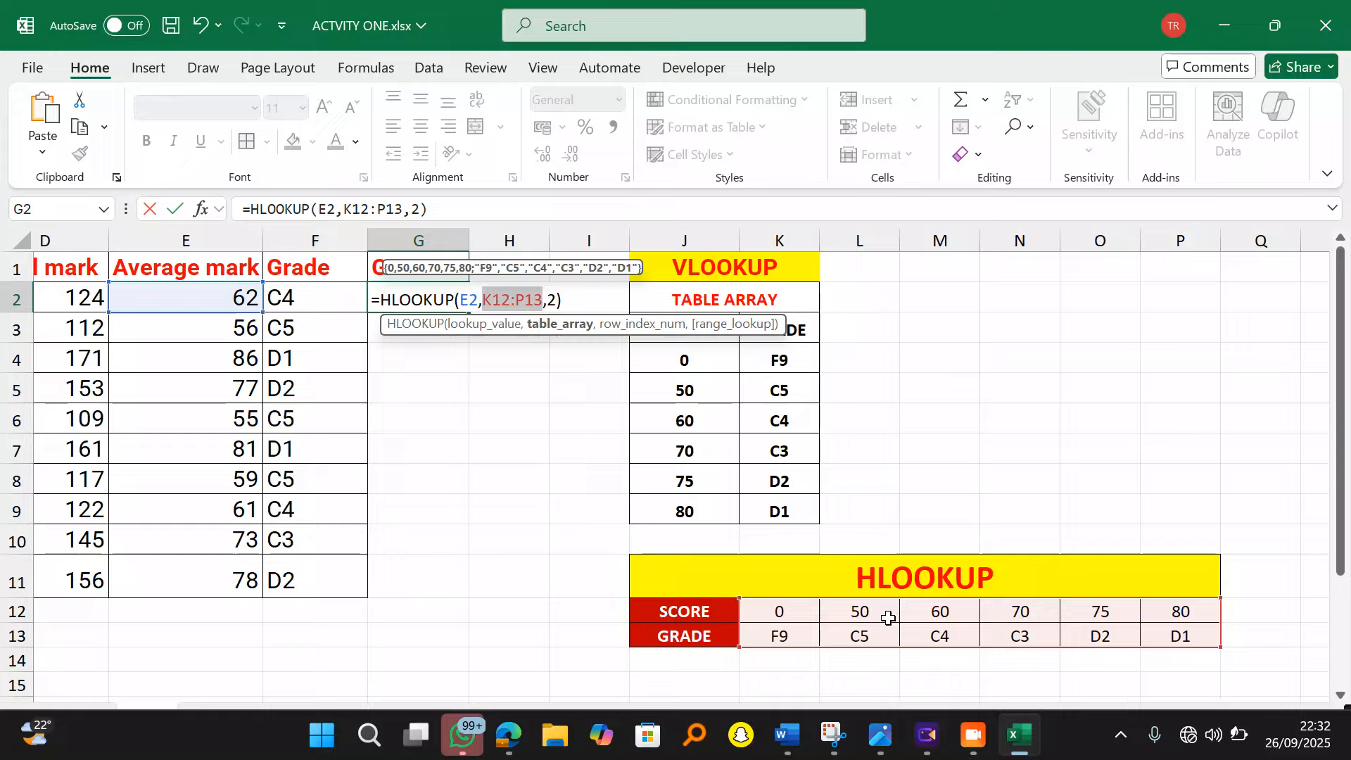
key("F4")
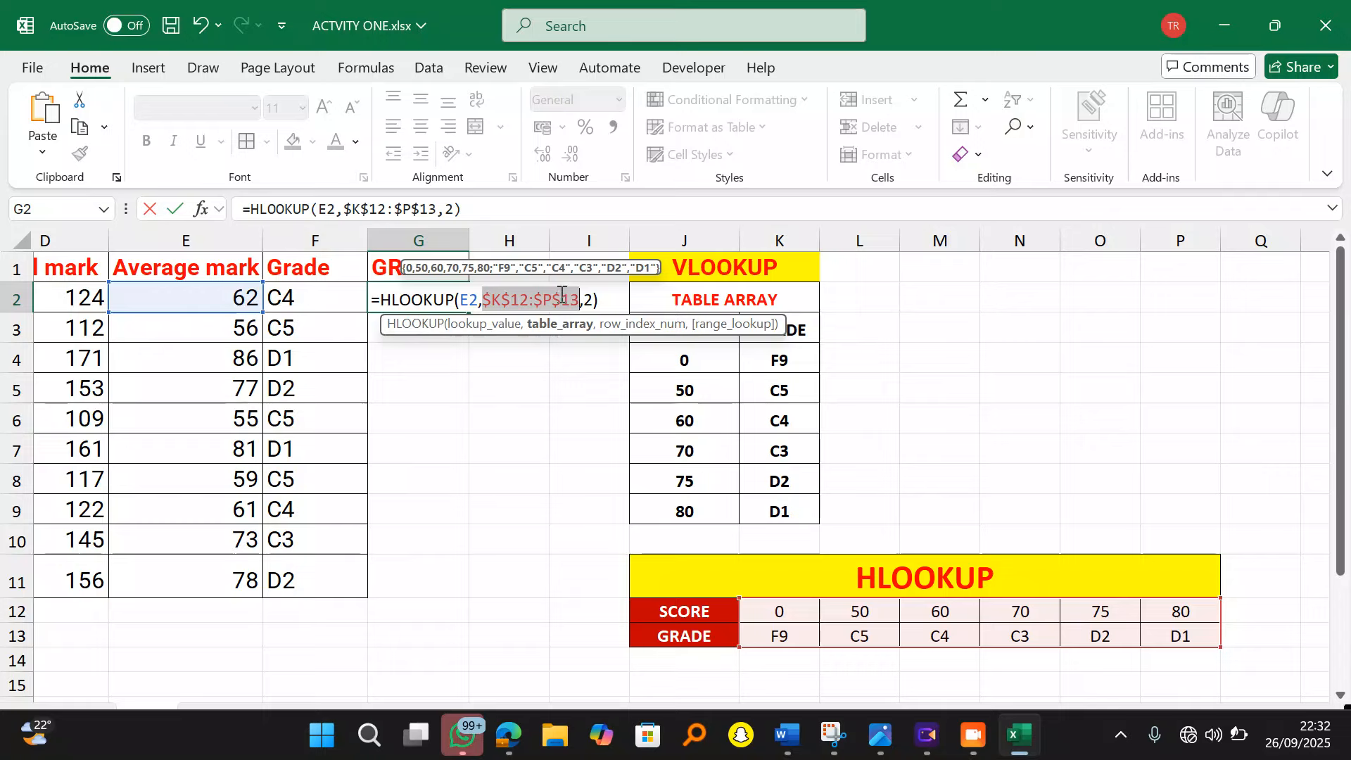
left_click(609, 298)
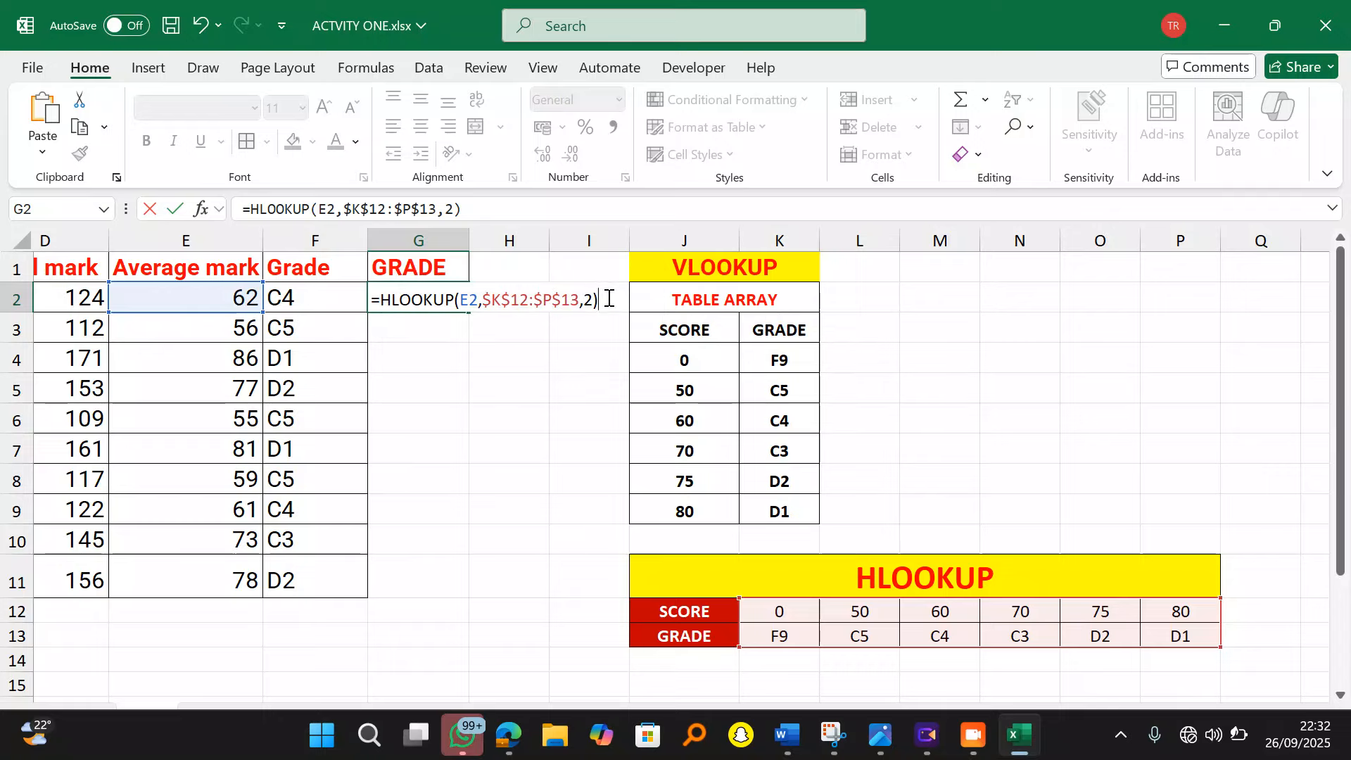
key("Return")
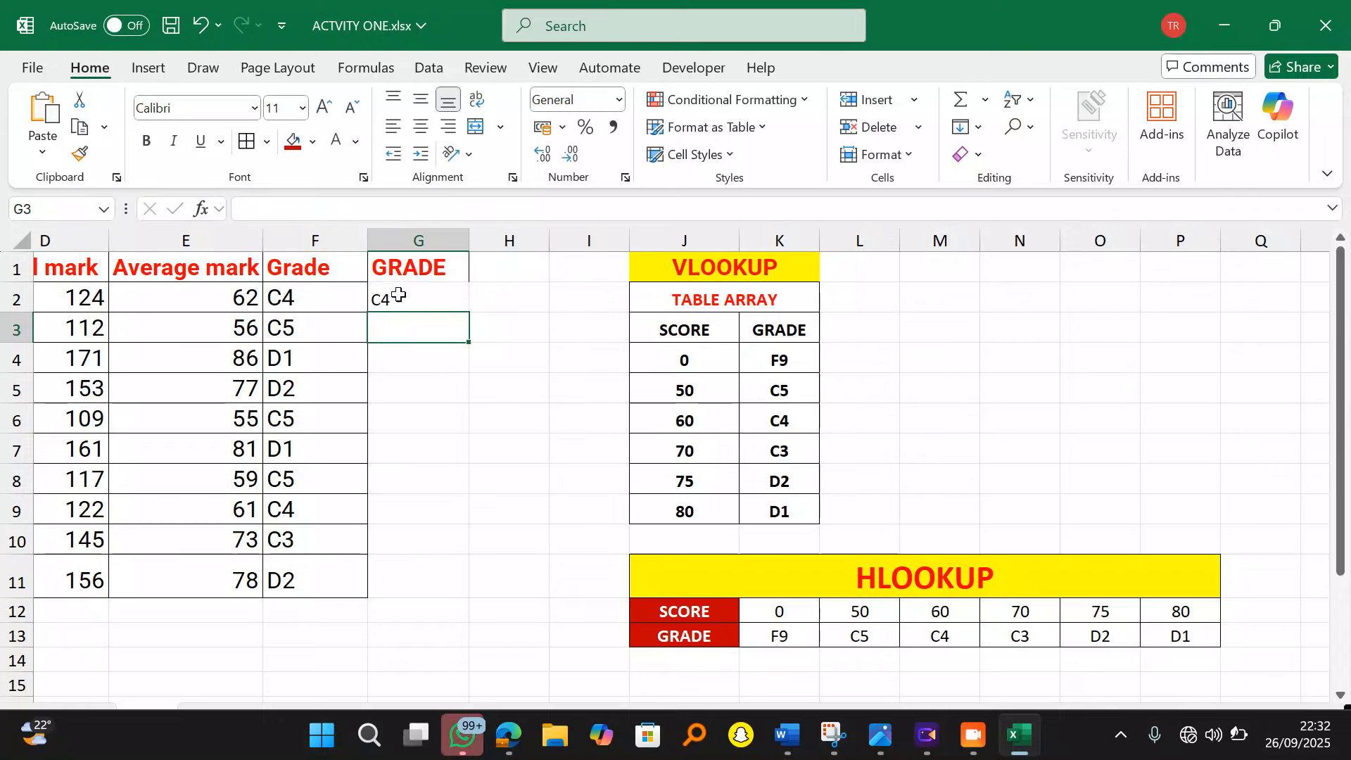
Step: Fill the G2 grade formula down to G11 and format G2:G11 bold white on red
left_click(394, 298)
double_click(469, 312)
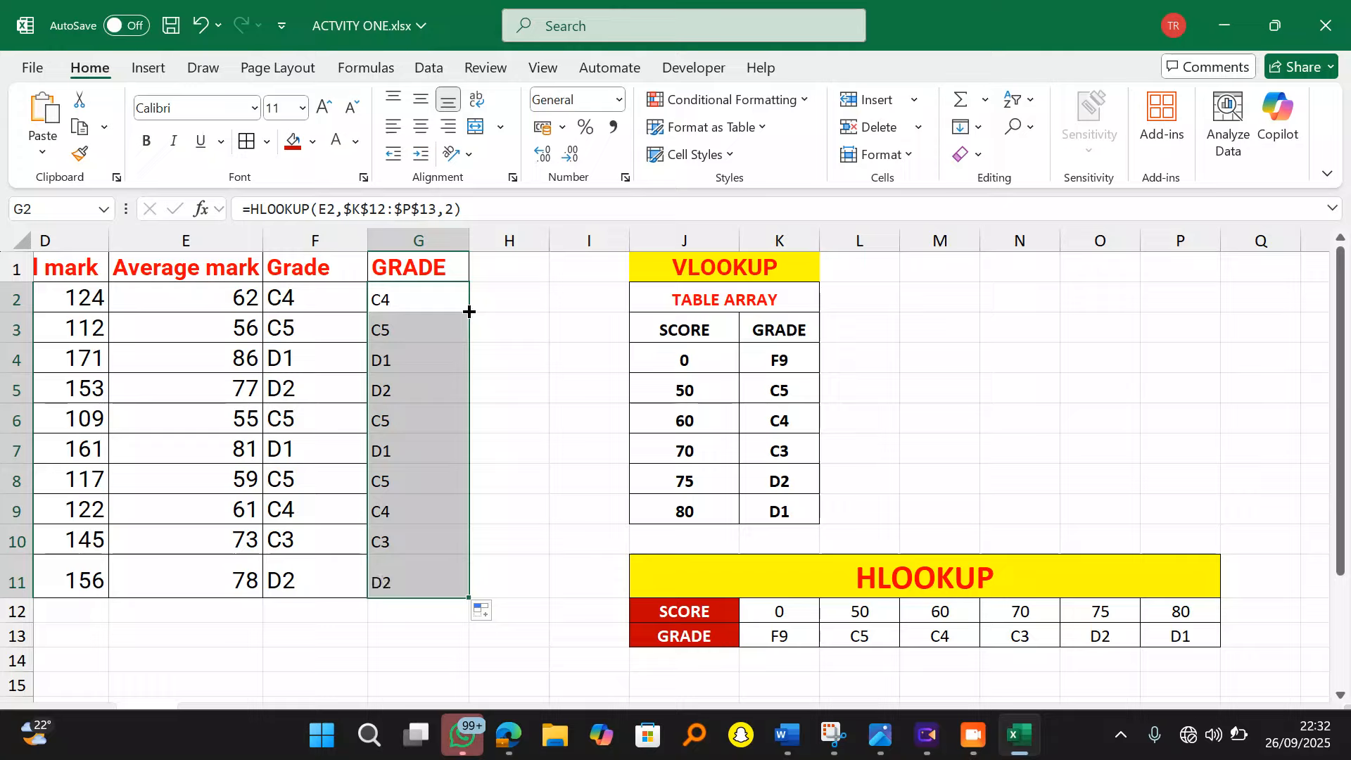
left_click(147, 141)
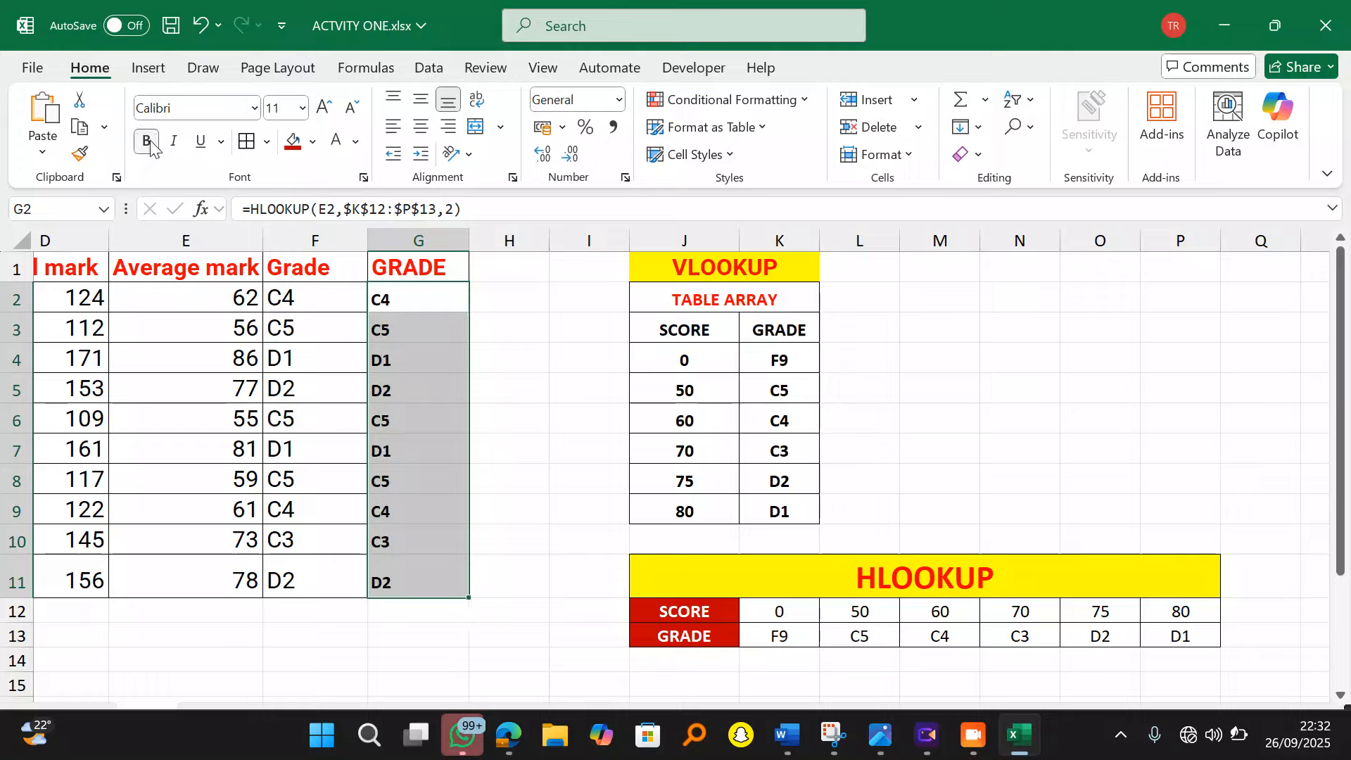
left_click(293, 141)
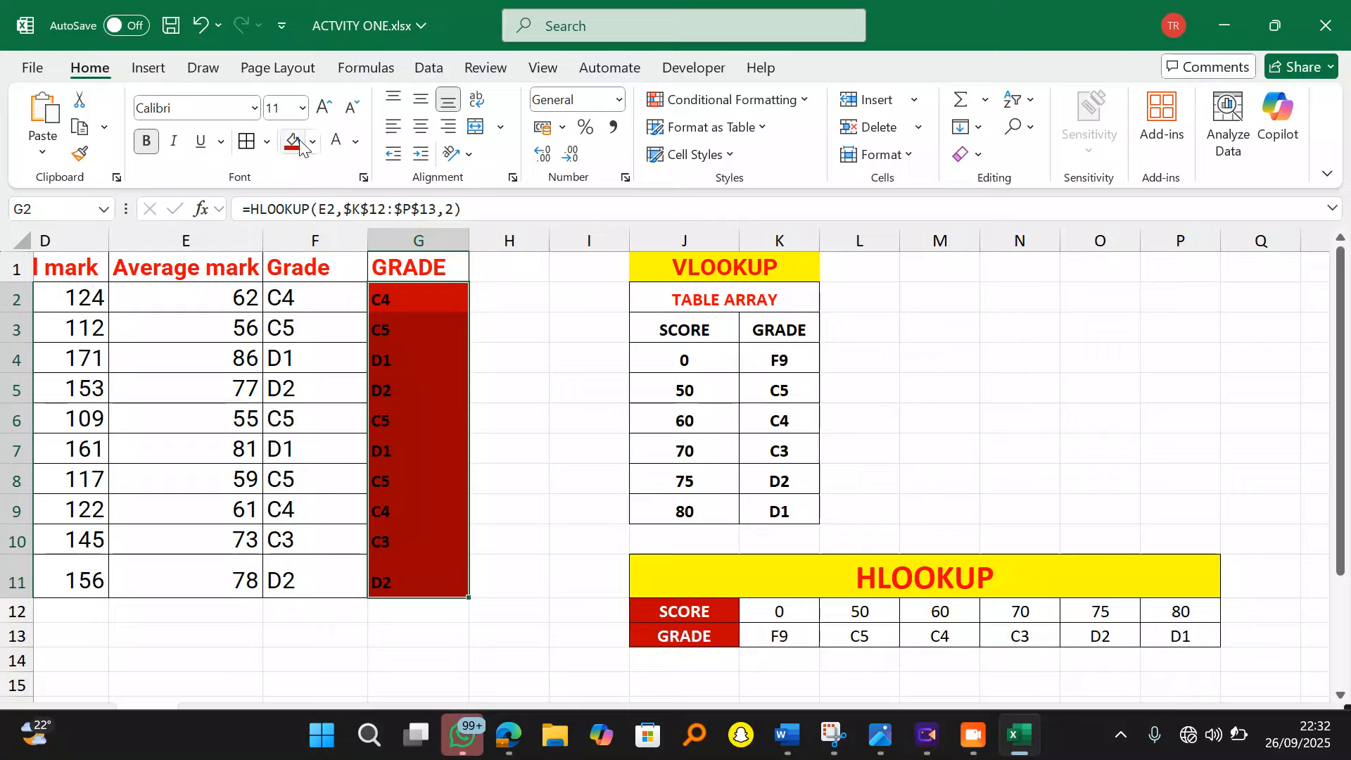
left_click(355, 141)
left_click(344, 274)
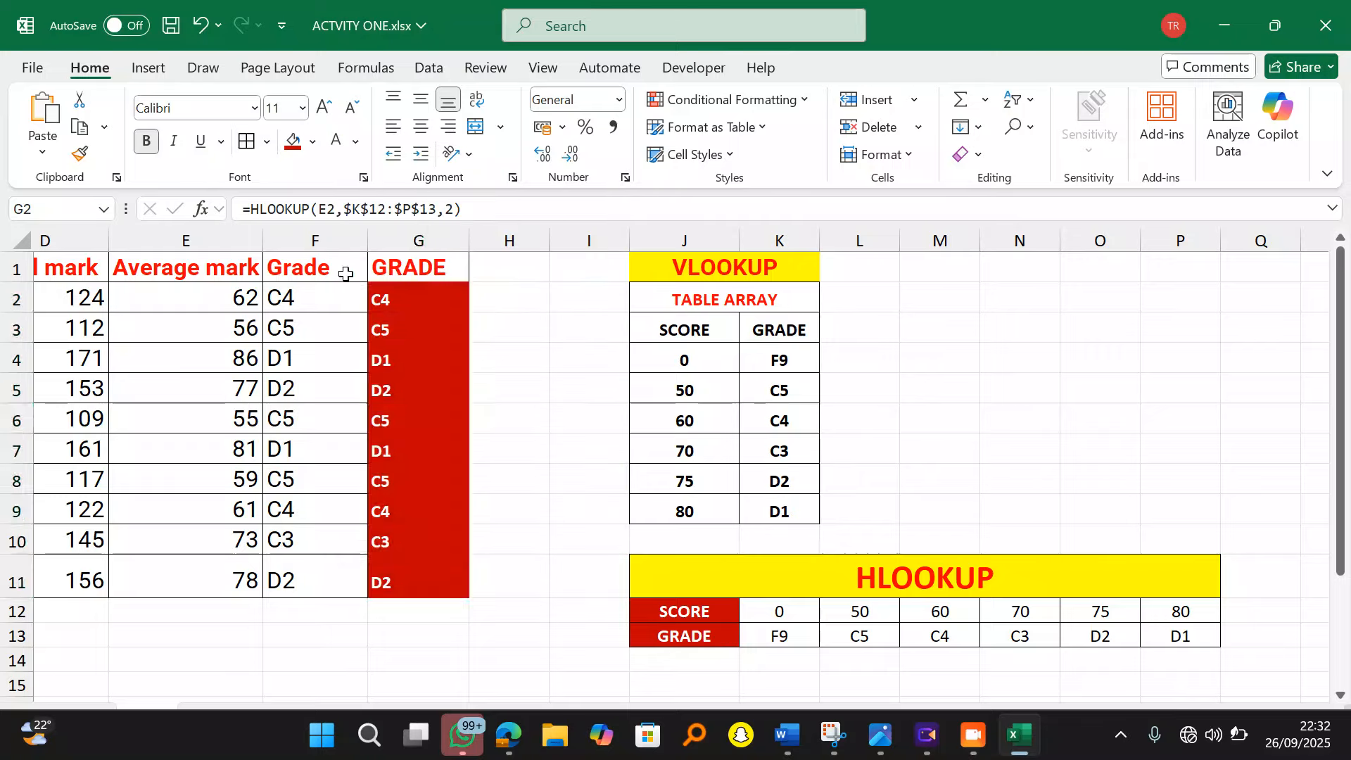
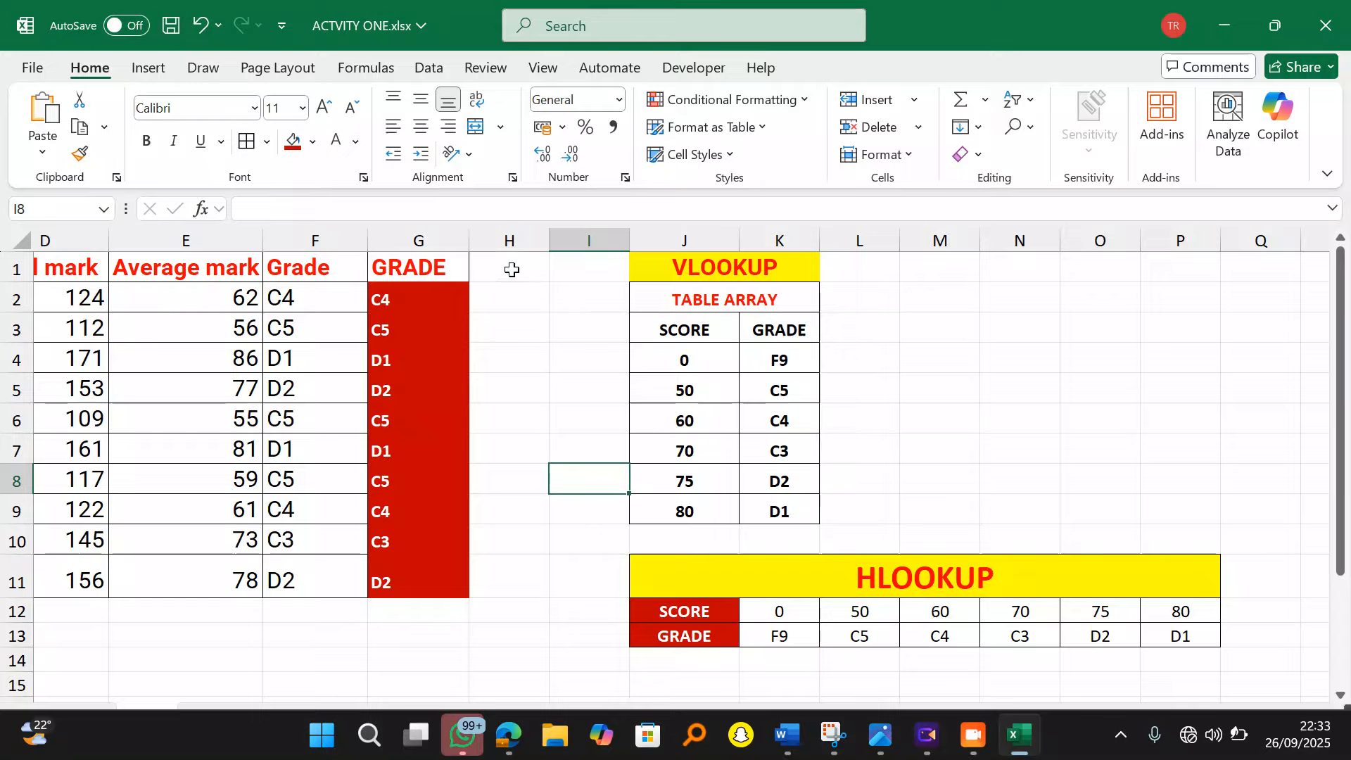
Step: Remove the red fill from column G and make the grades in G2:G11 black
left_click(409, 231)
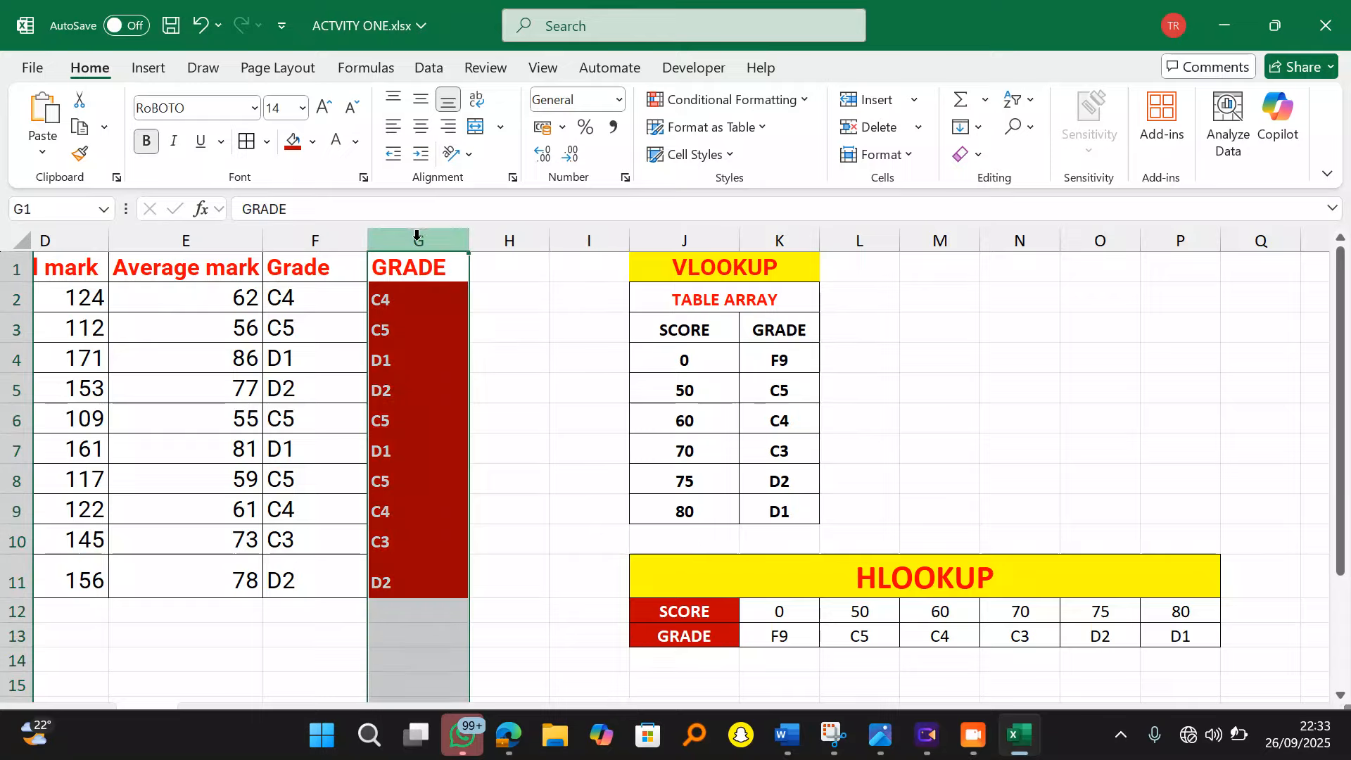
left_click(312, 141)
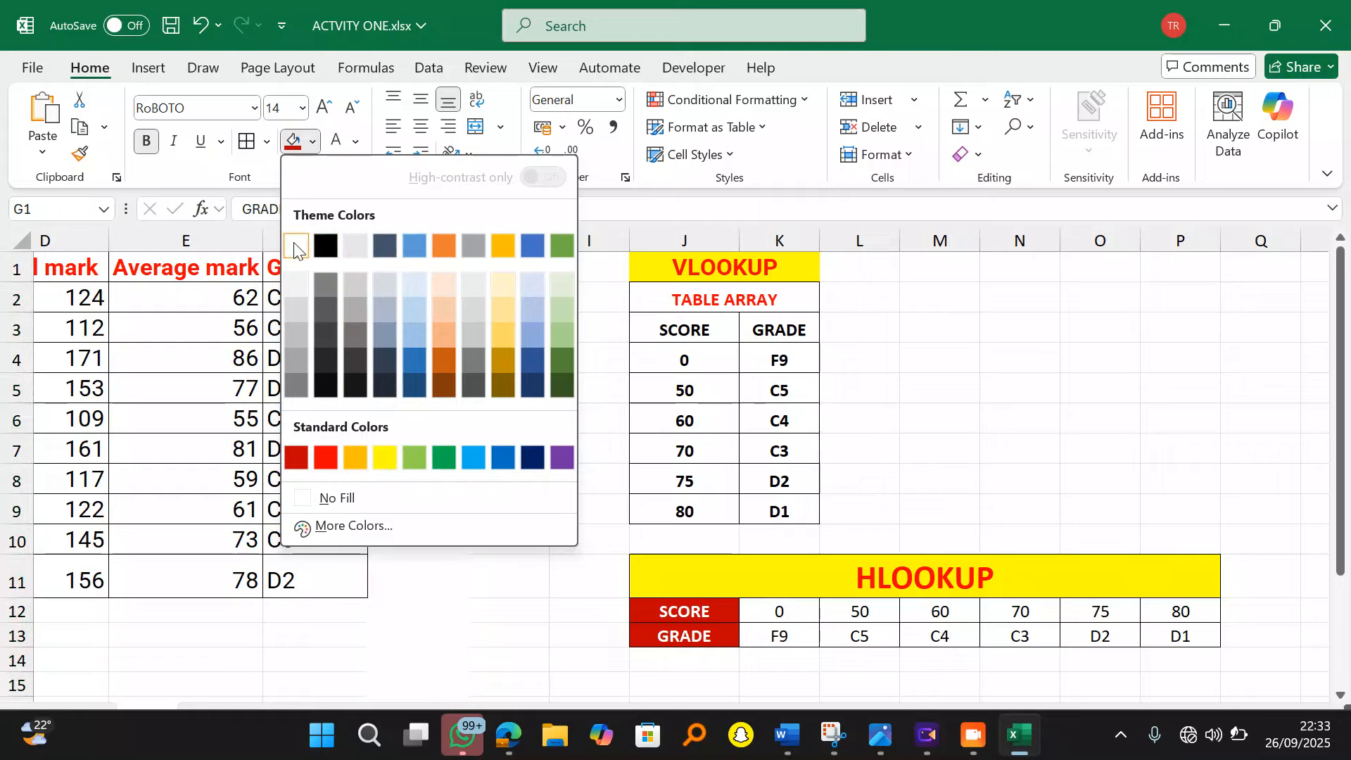
left_click(314, 502)
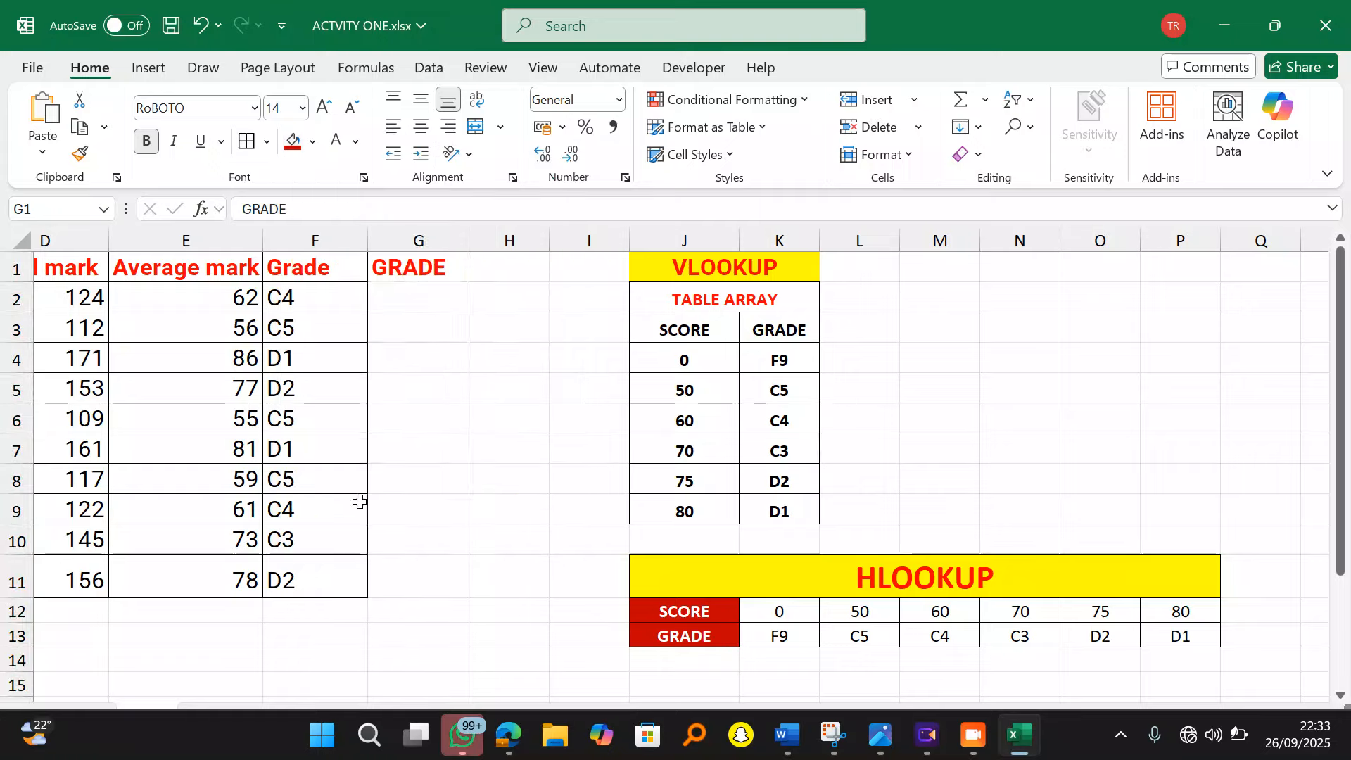
left_click(543, 442)
left_click(416, 300)
left_click_drag(415, 301, 415, 578)
left_click(355, 143)
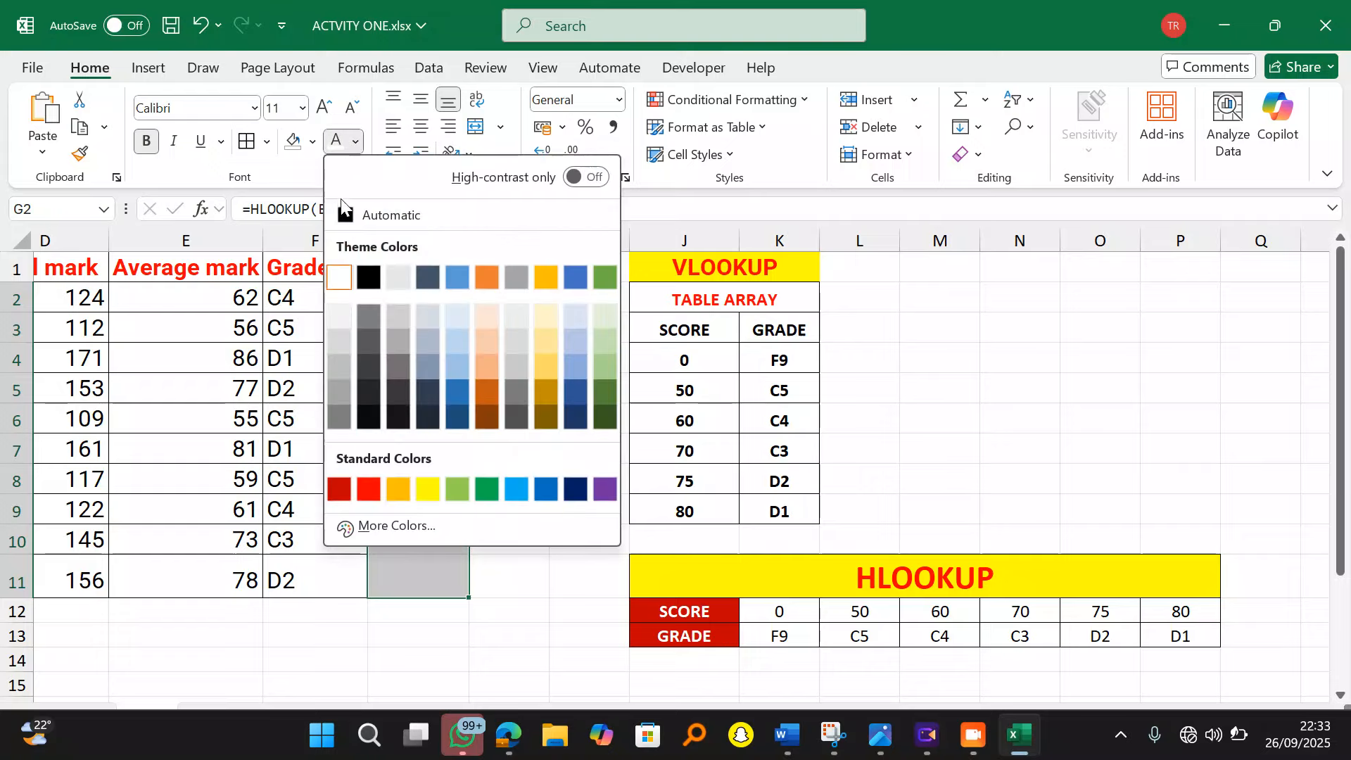
left_click(389, 214)
left_click(589, 448)
Step: Add a COMMENT header in H1 and autofit column H to fit it
left_click(498, 266)
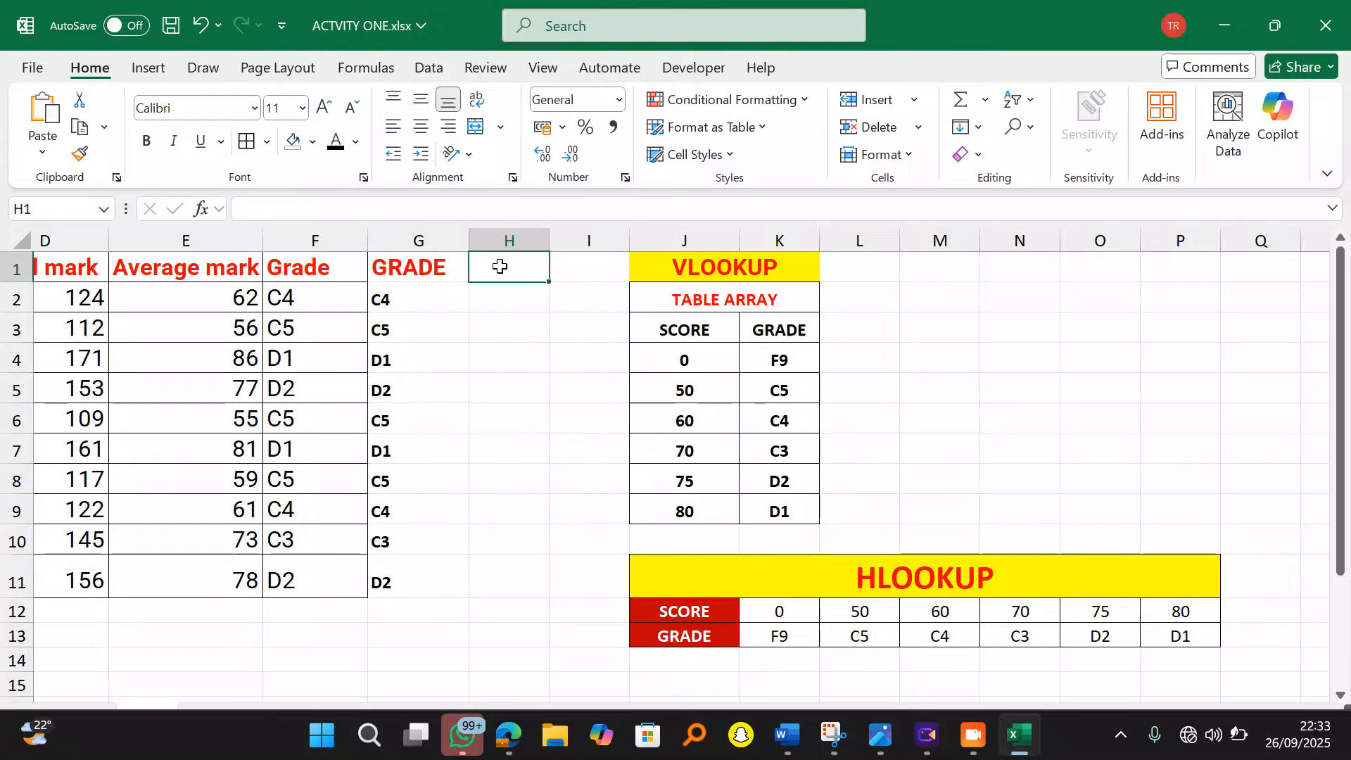
type("COMMENT")
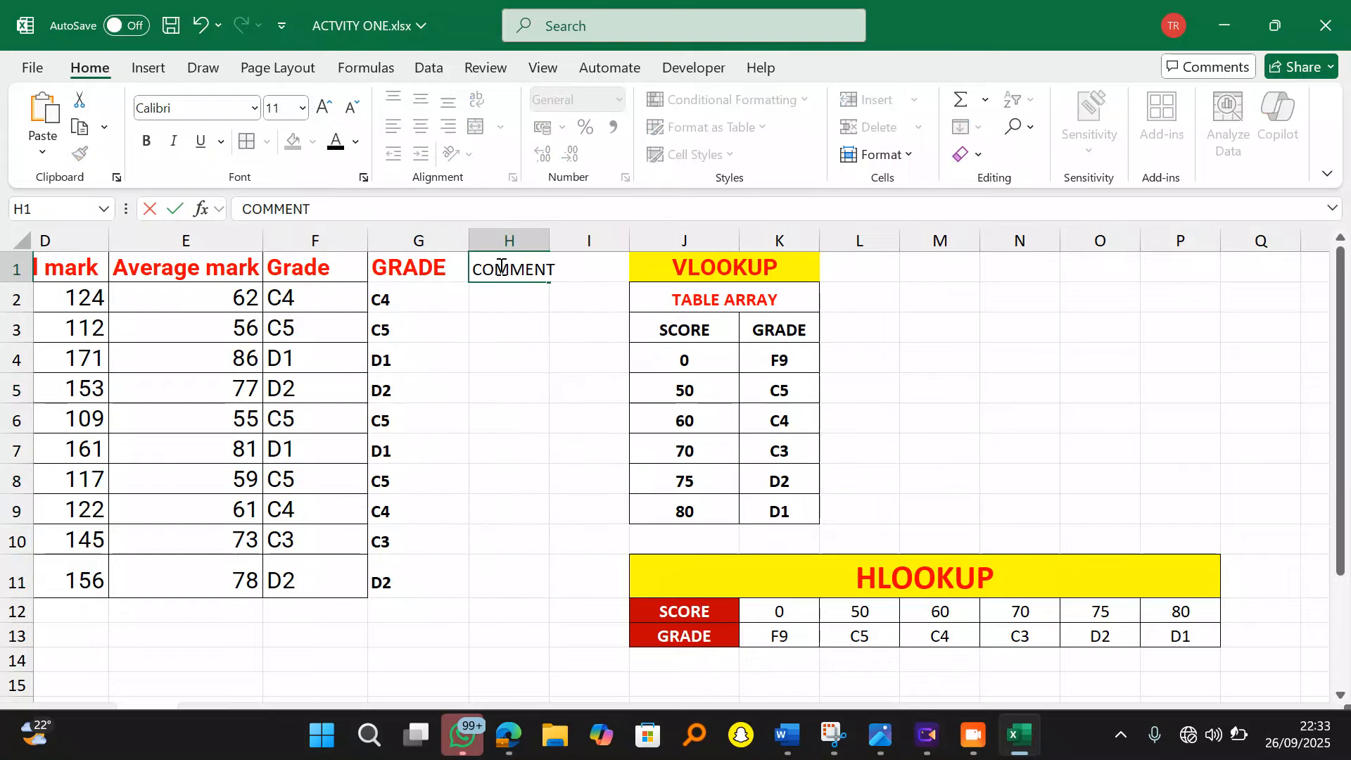
left_click(526, 337)
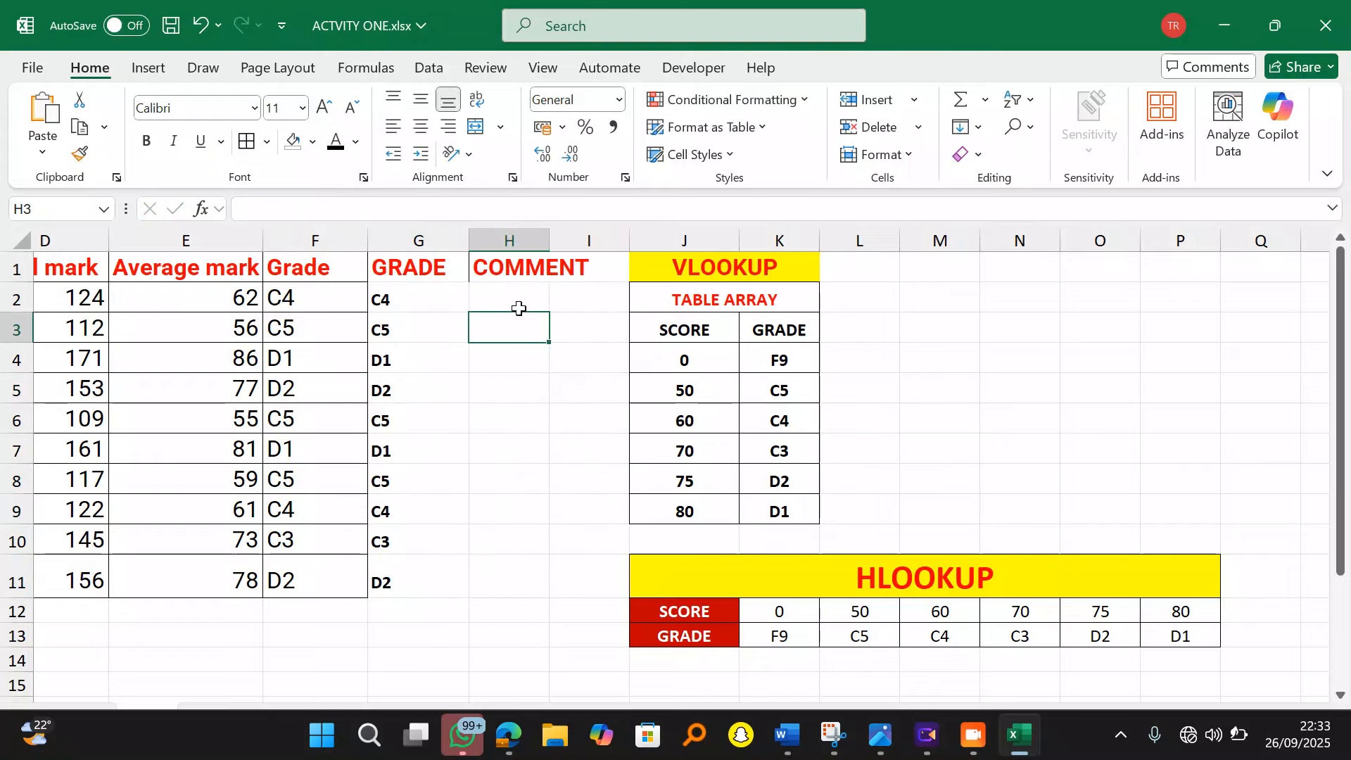
double_click(549, 240)
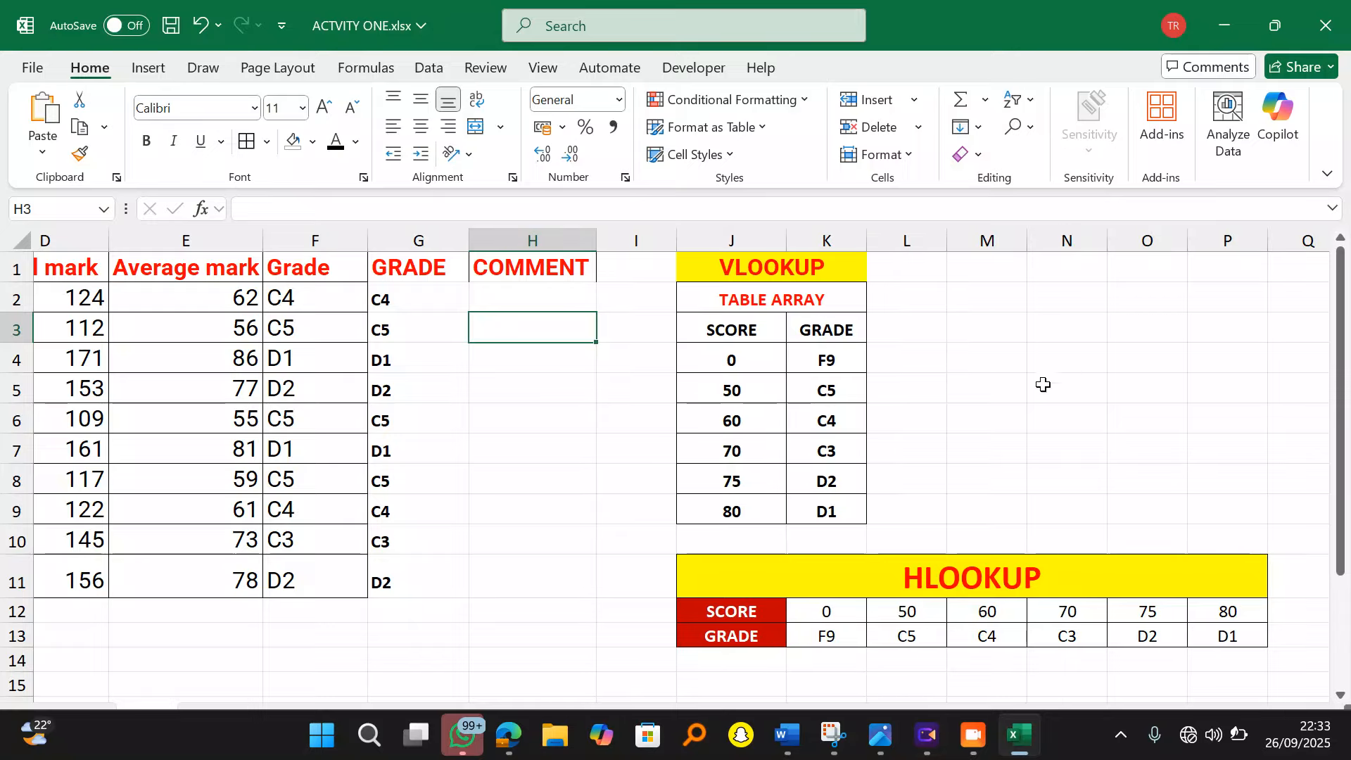
left_click(1081, 272)
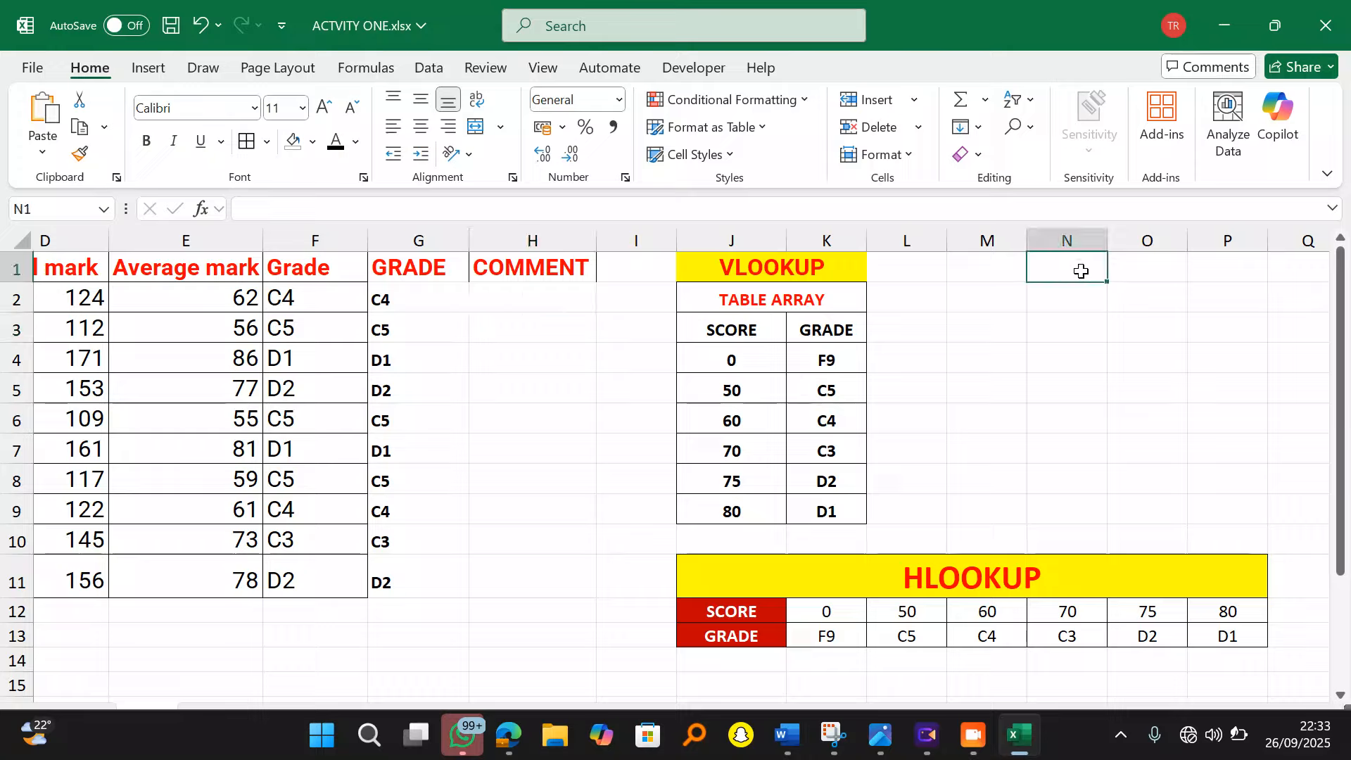
Step: Label N1 'VLOOKUP' and underline the 50-59 range in the question PDF
type("VLOOKUP")
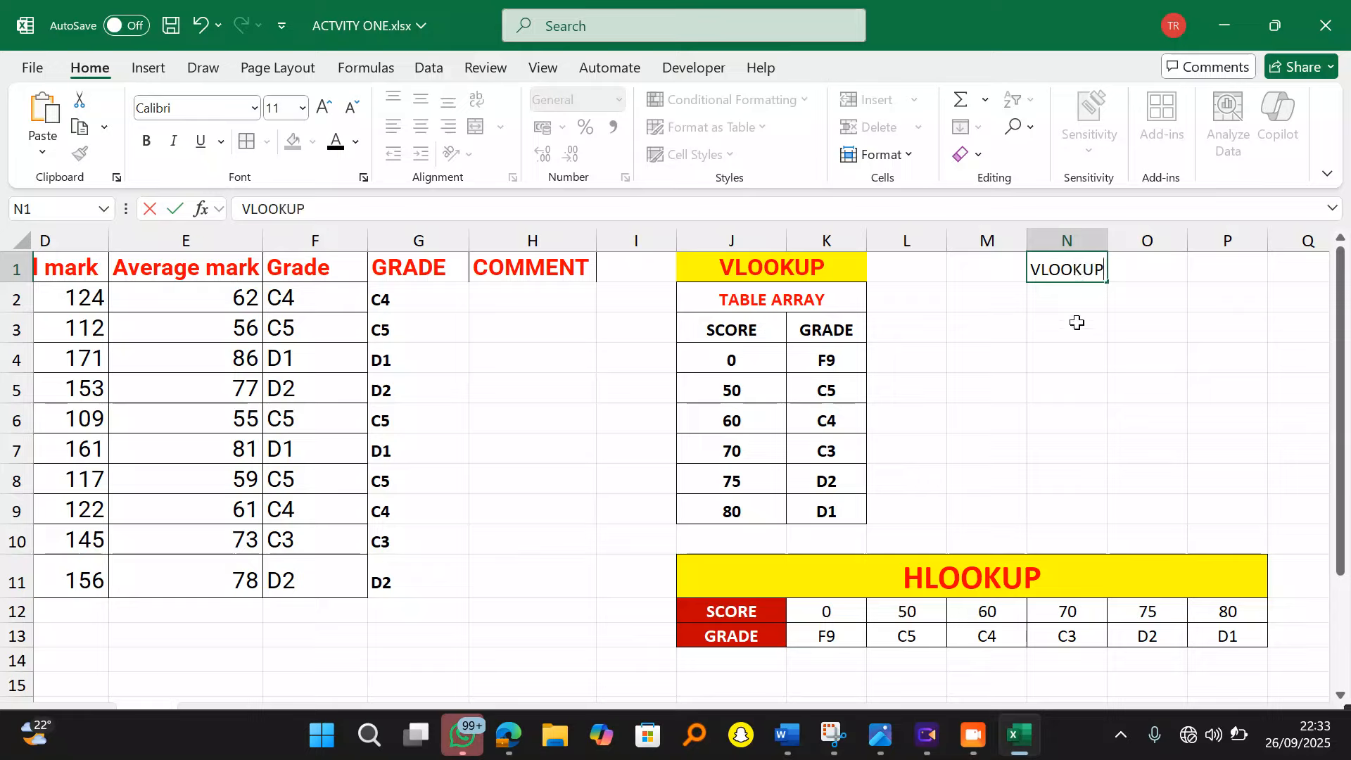
left_click(1077, 322)
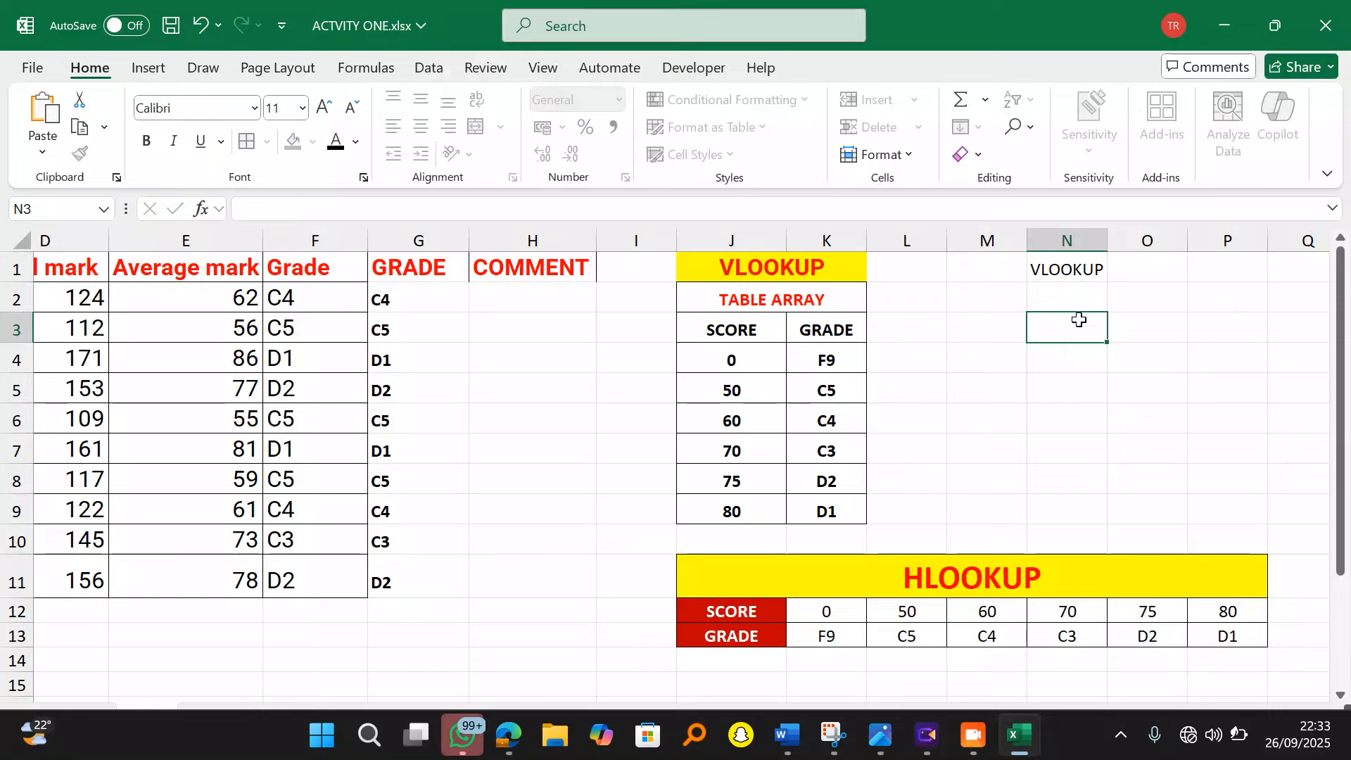
left_click(1074, 299)
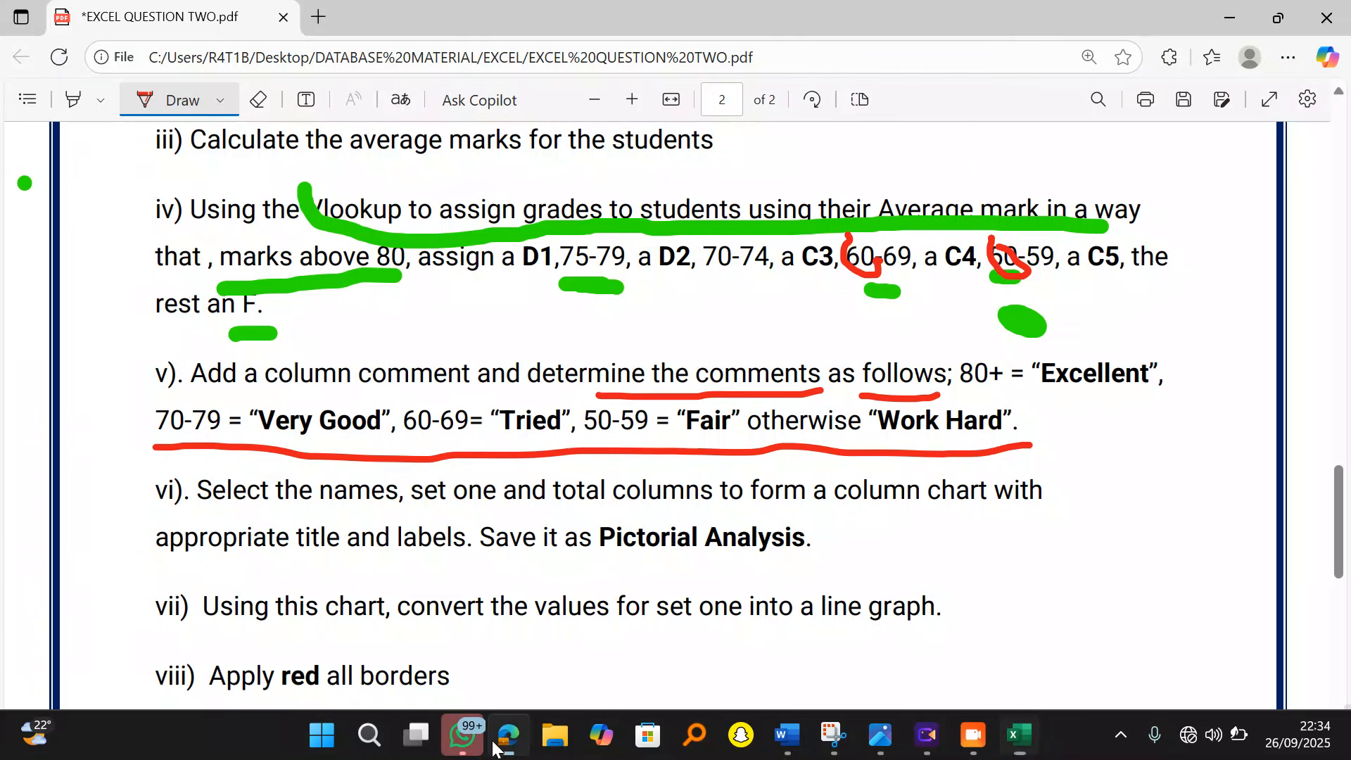
left_click(508, 735)
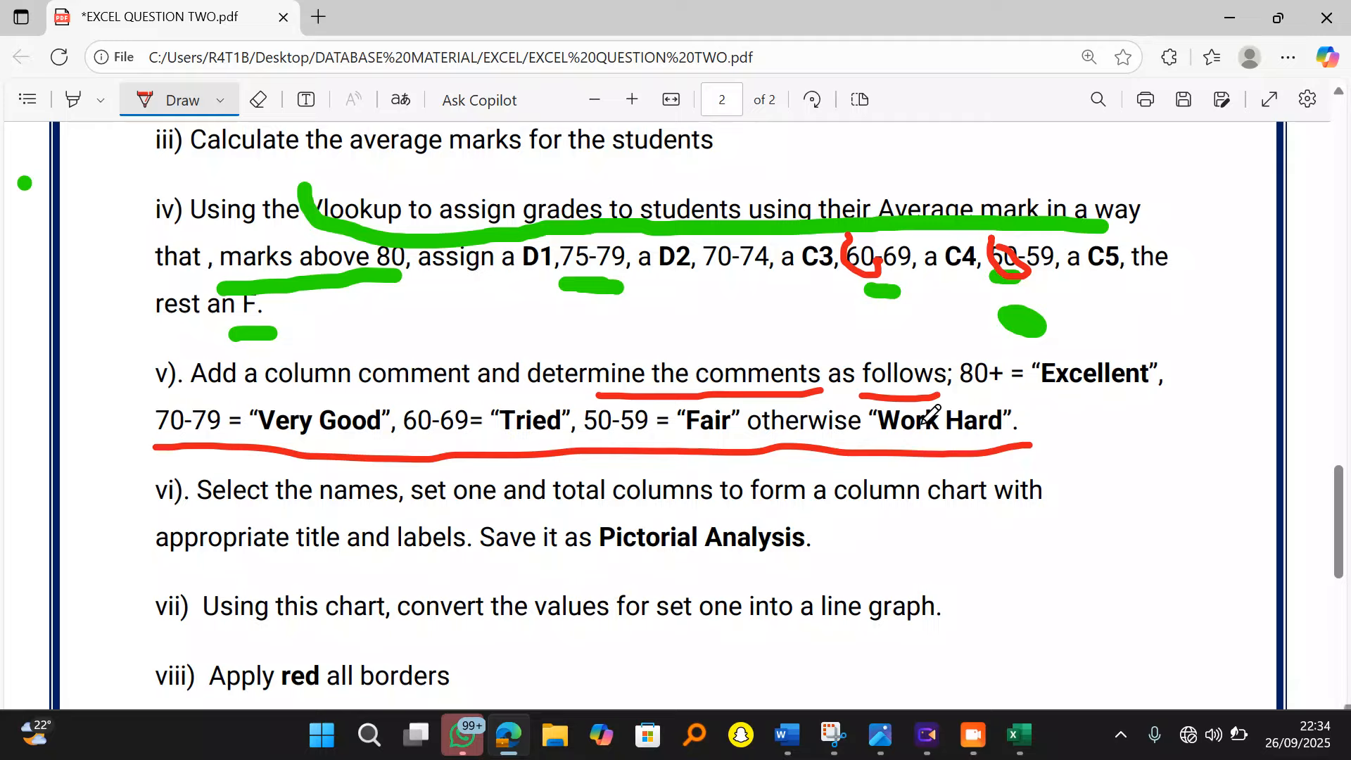
left_click_drag(585, 438, 616, 441)
left_click(1230, 17)
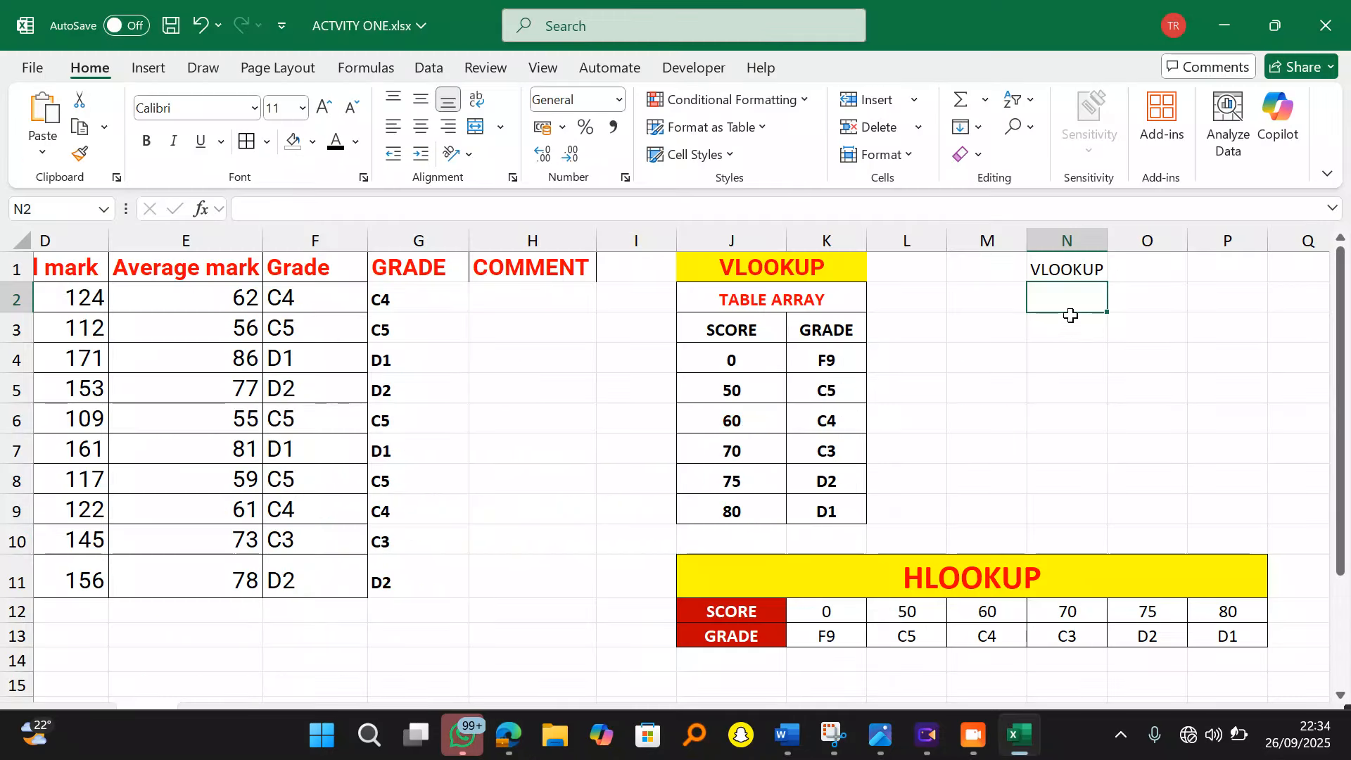
Step: Enter 0 / Work Hard in row 2 and 50 / Fair in row 3 of the comment table
type("0")
key("Tab")
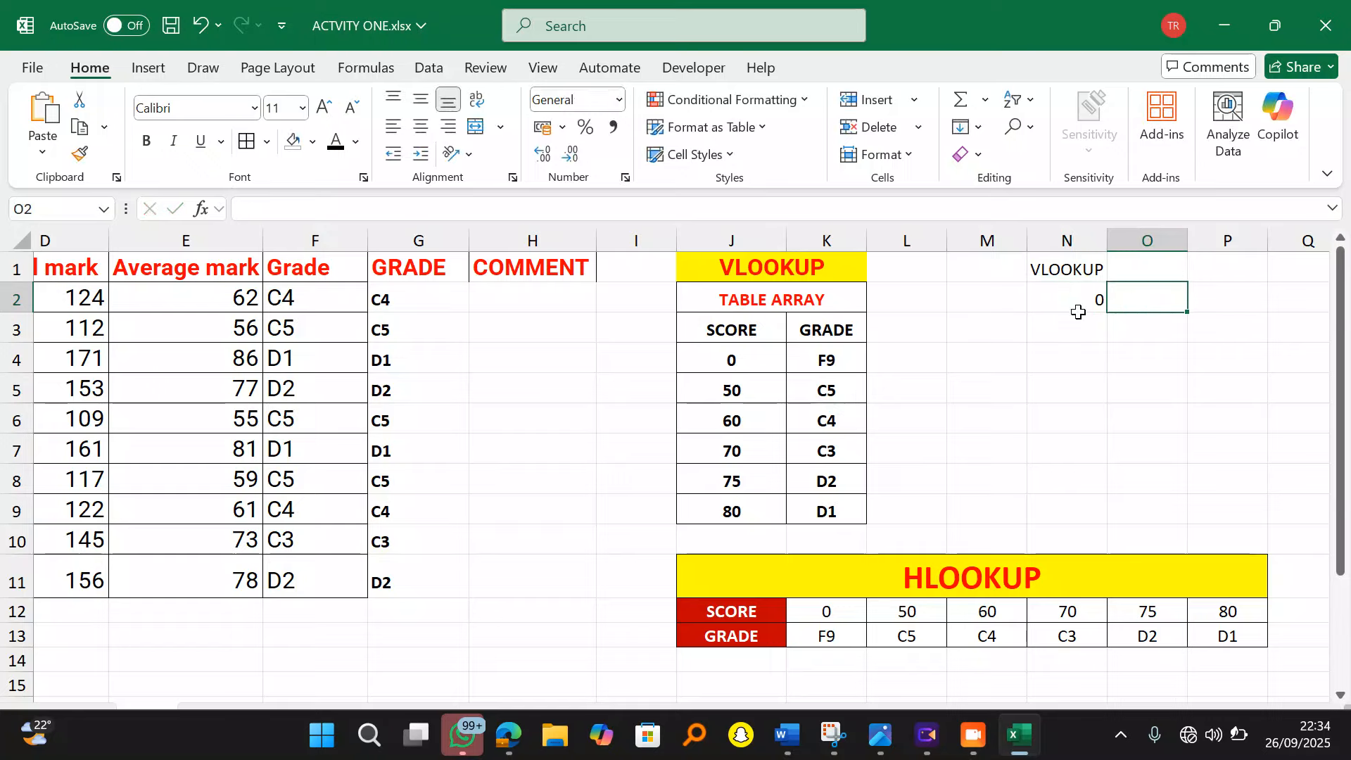
type("Work Hard")
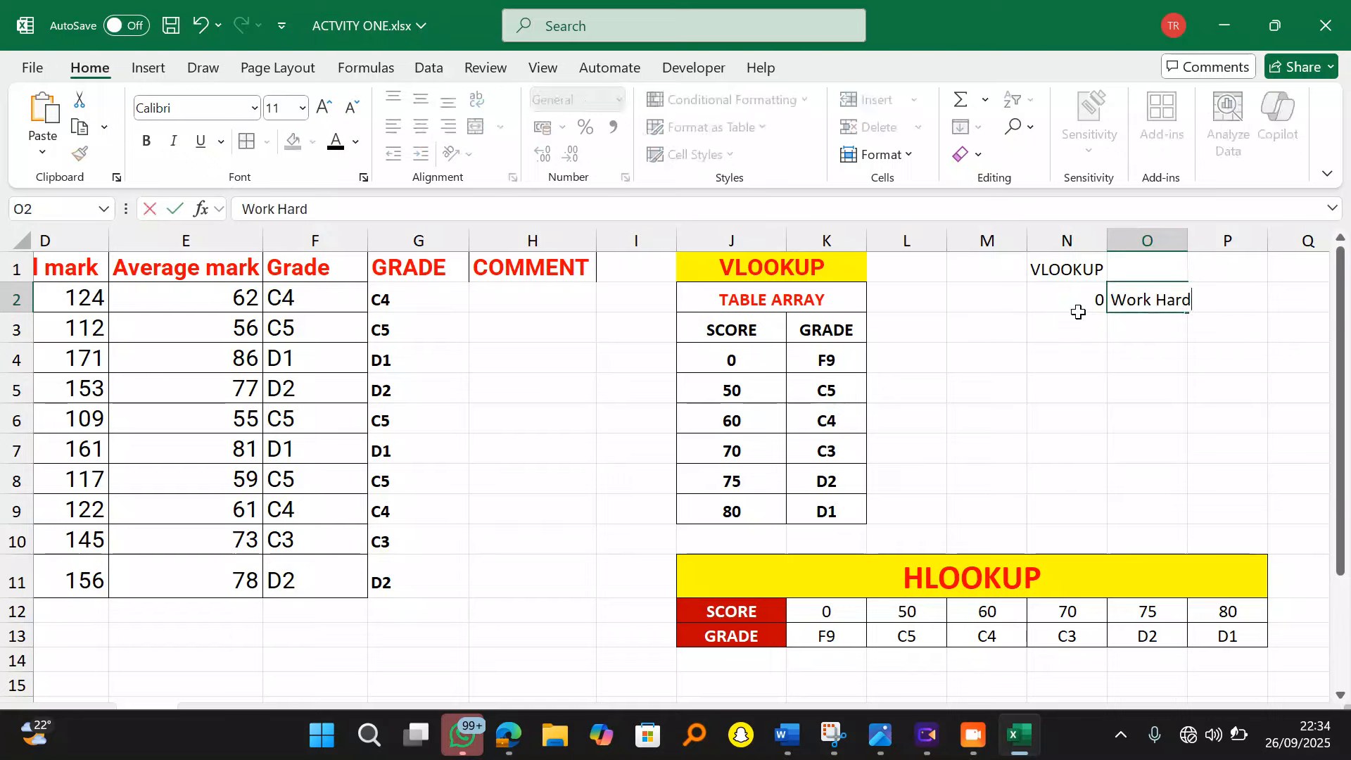
key("Return")
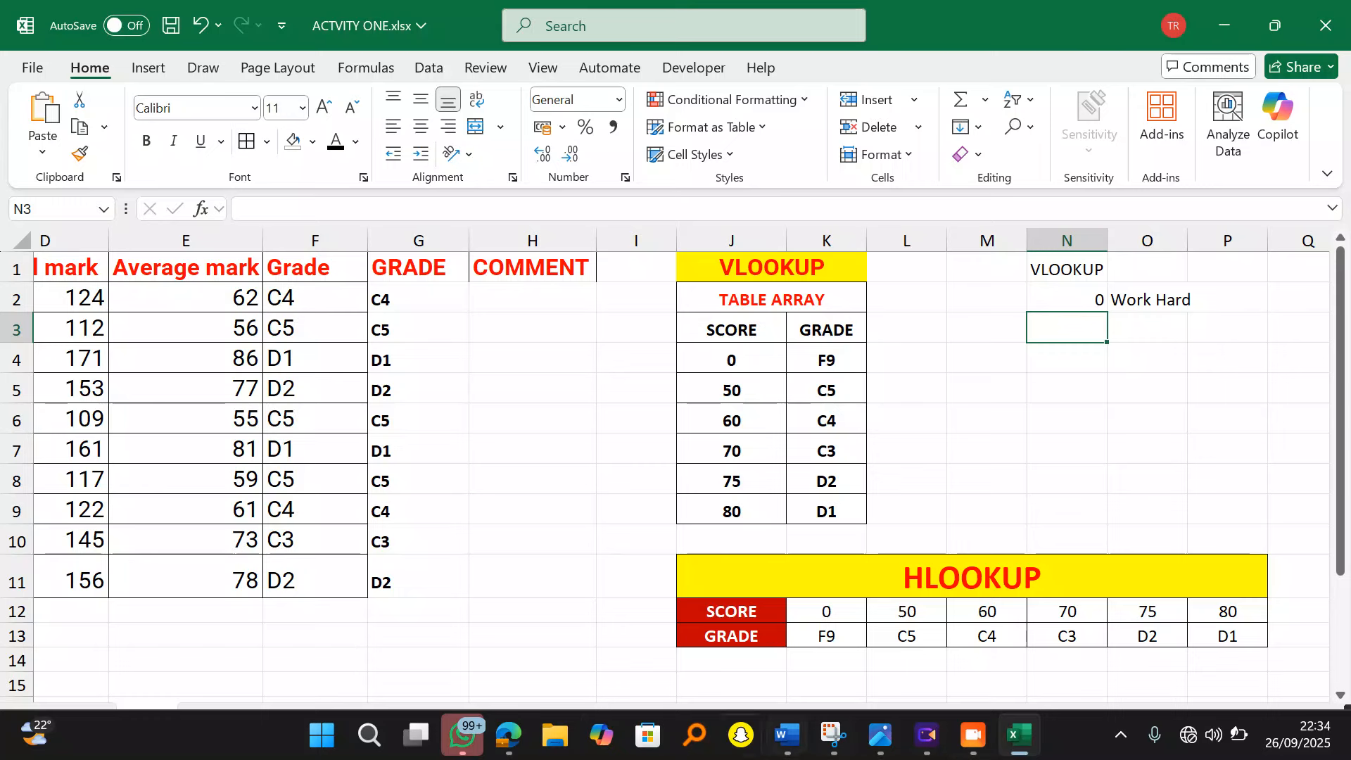
left_click(514, 738)
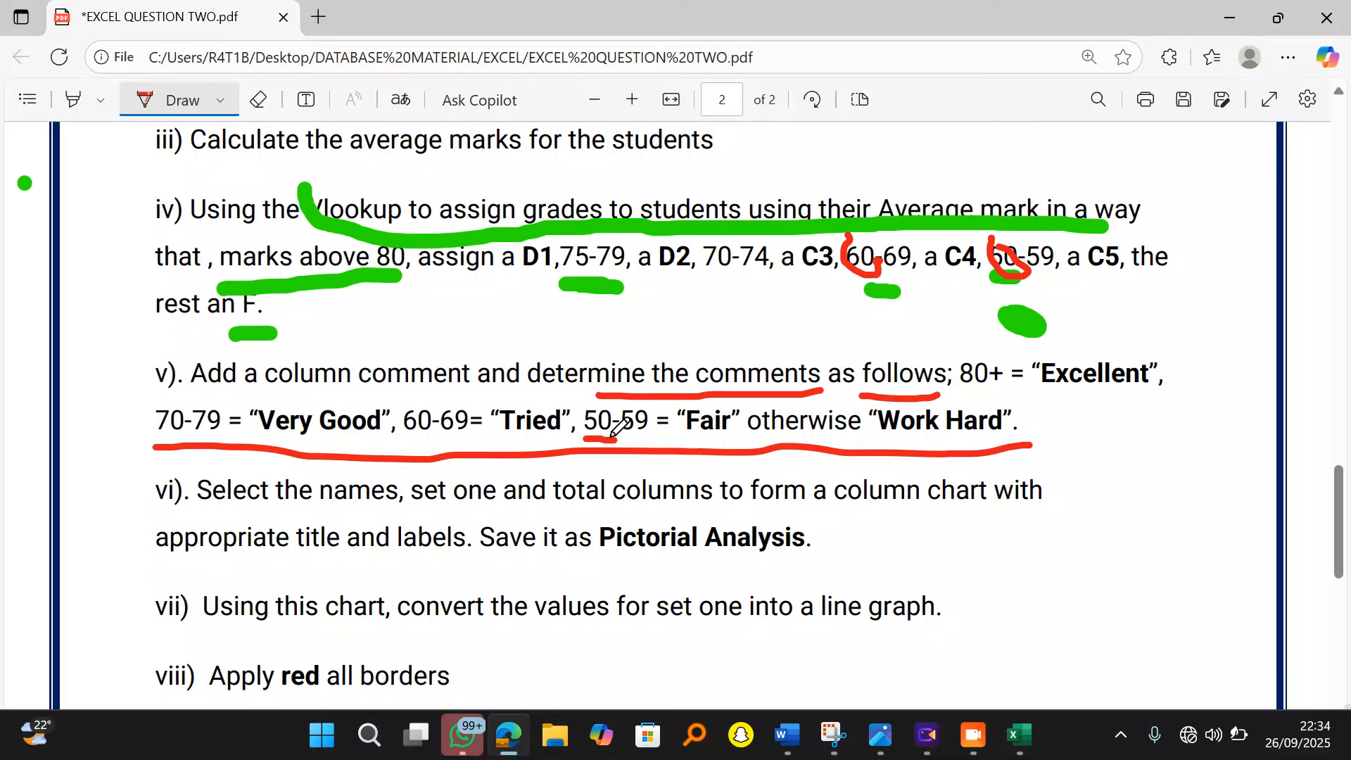
left_click(1020, 735)
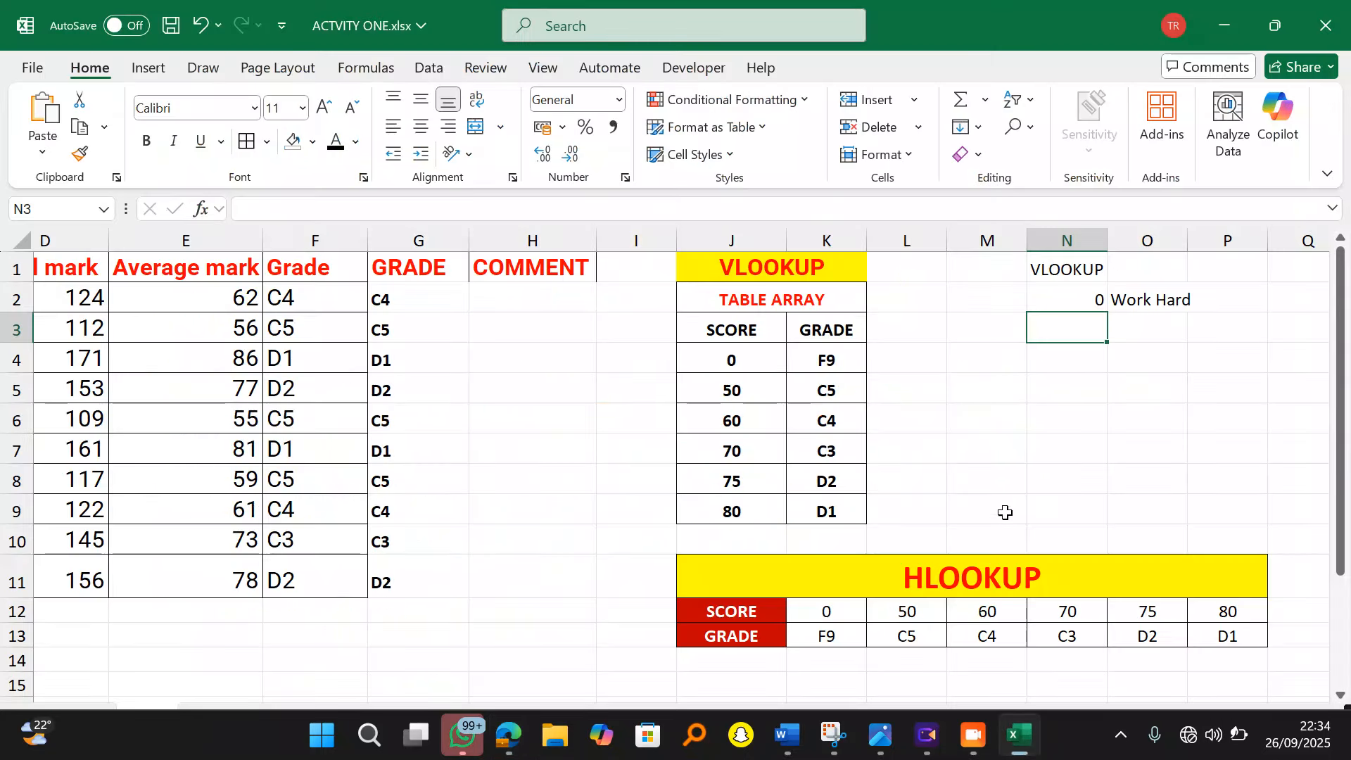
type("50")
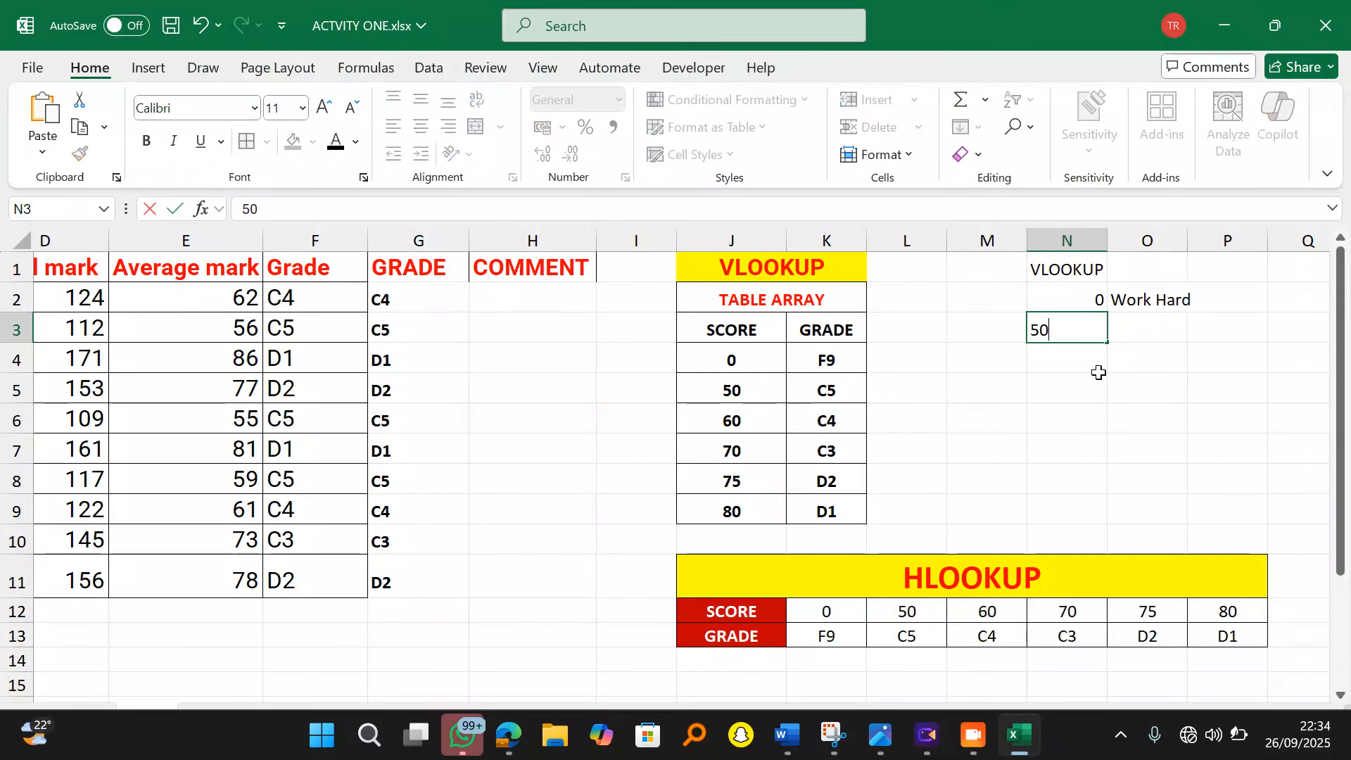
key("Tab")
type("fai")
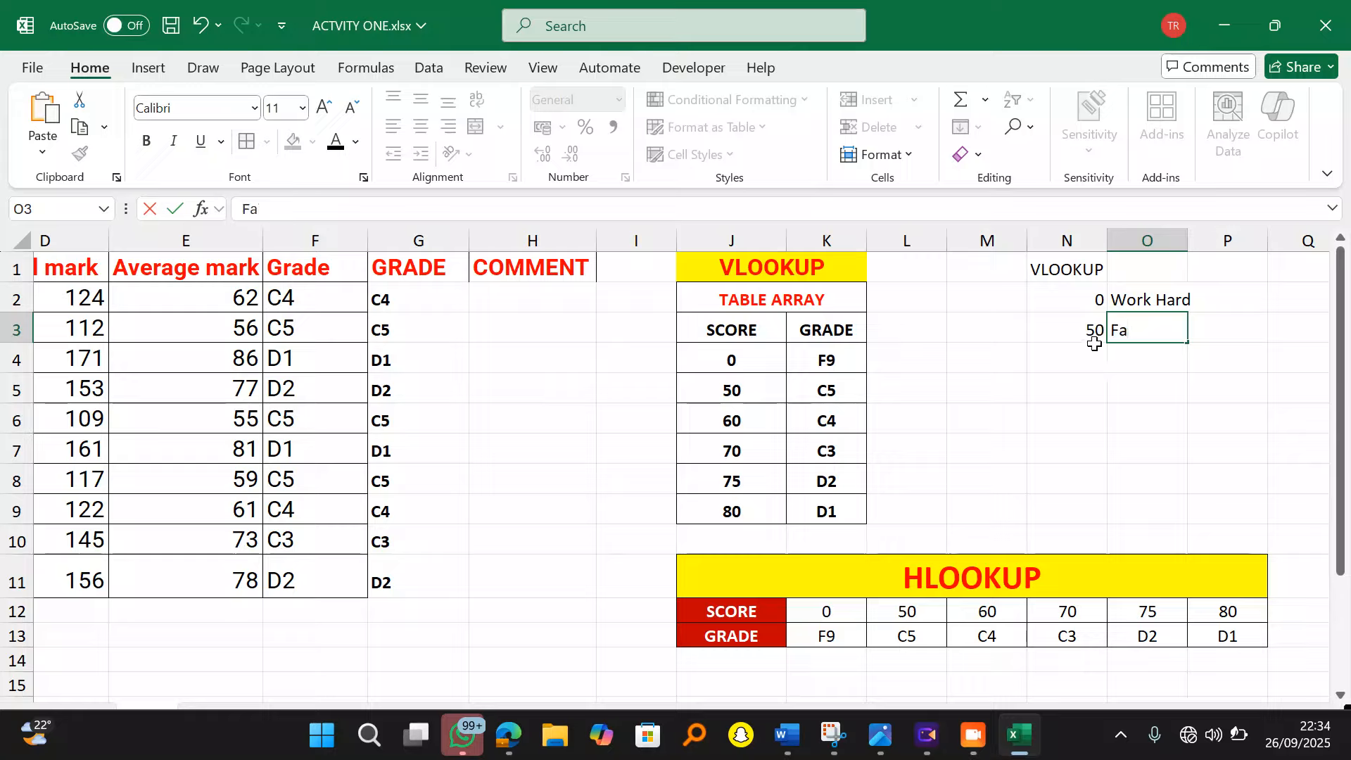
left_click(1094, 349)
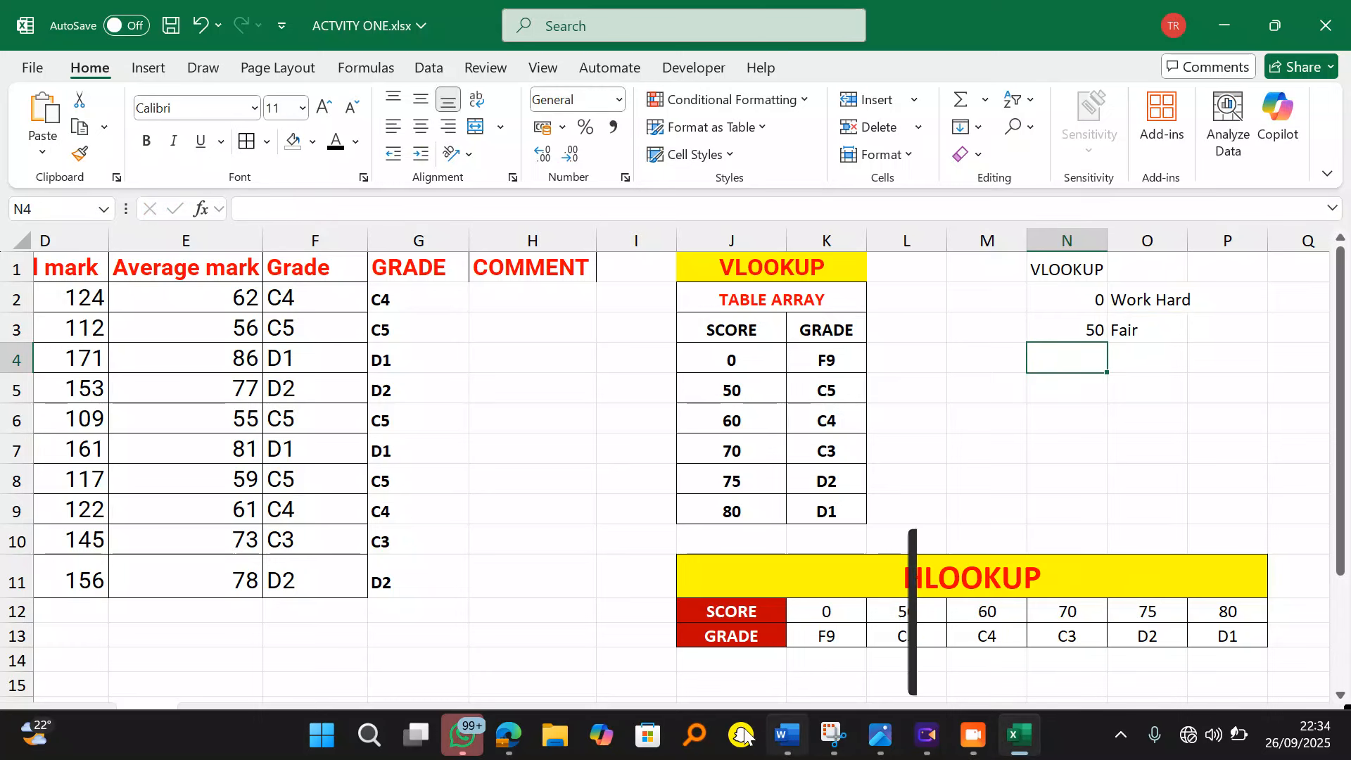
Step: After checking the PDF, add 60 / Tried in N4:O4 of the comment table
left_click(508, 739)
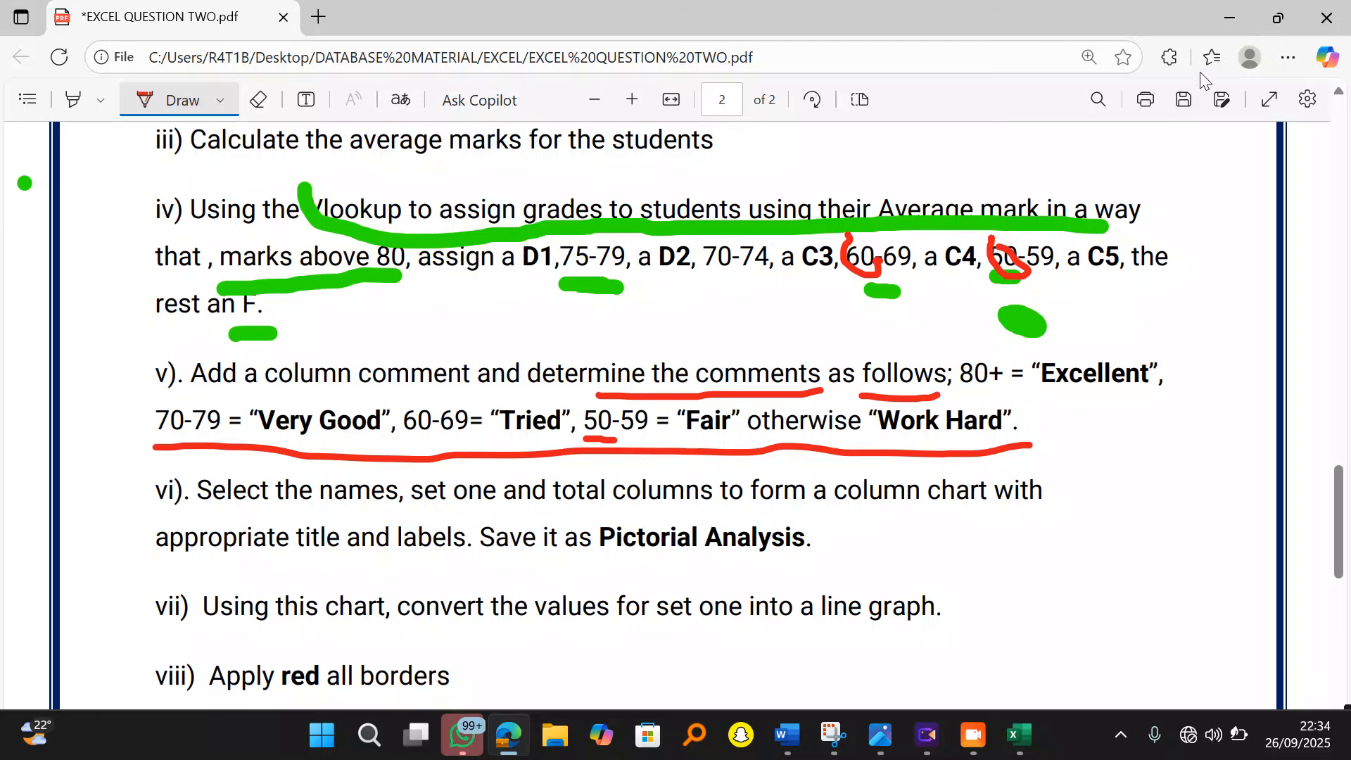
left_click(1227, 12)
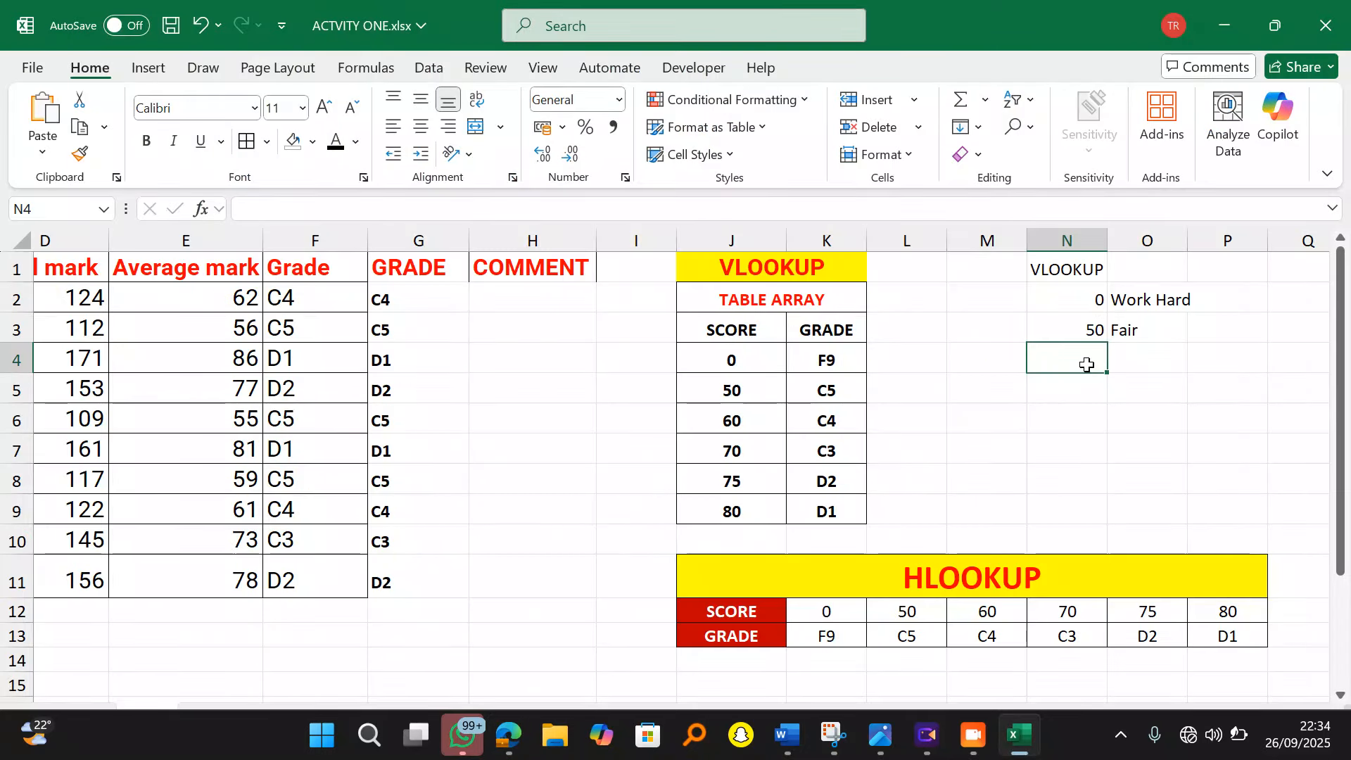
double_click(1087, 364)
type("60")
key("Tab")
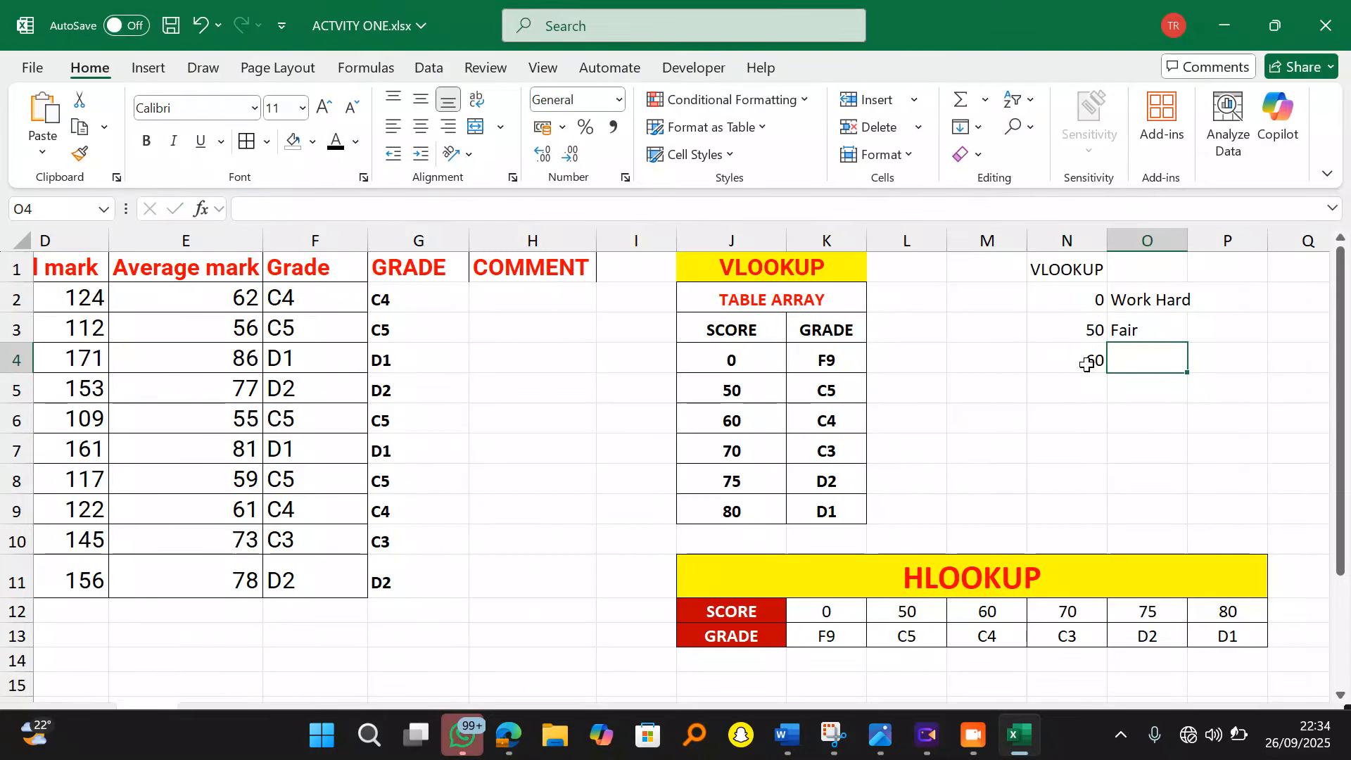
type("Tried")
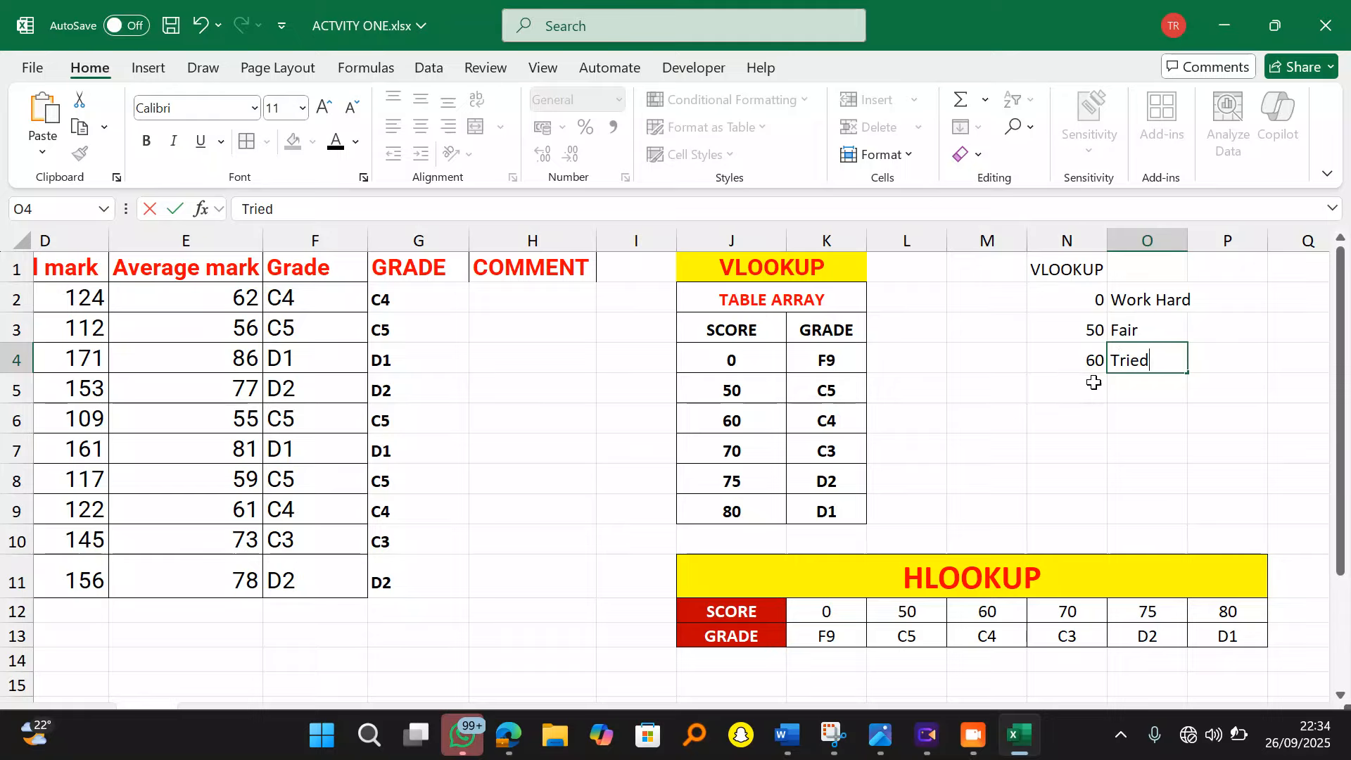
key("Return")
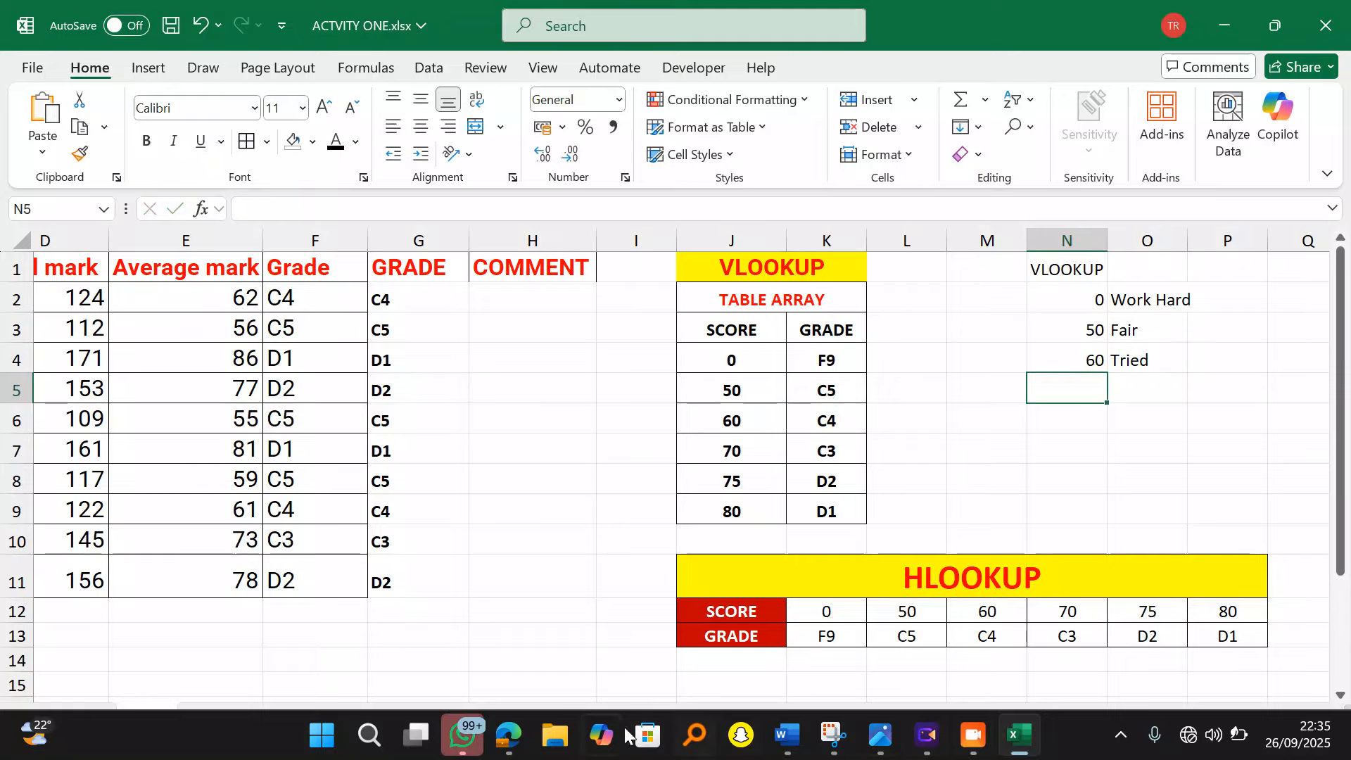
Step: Add 70 / Very Good in N5:O5 after rechecking the question's comments
left_click(508, 735)
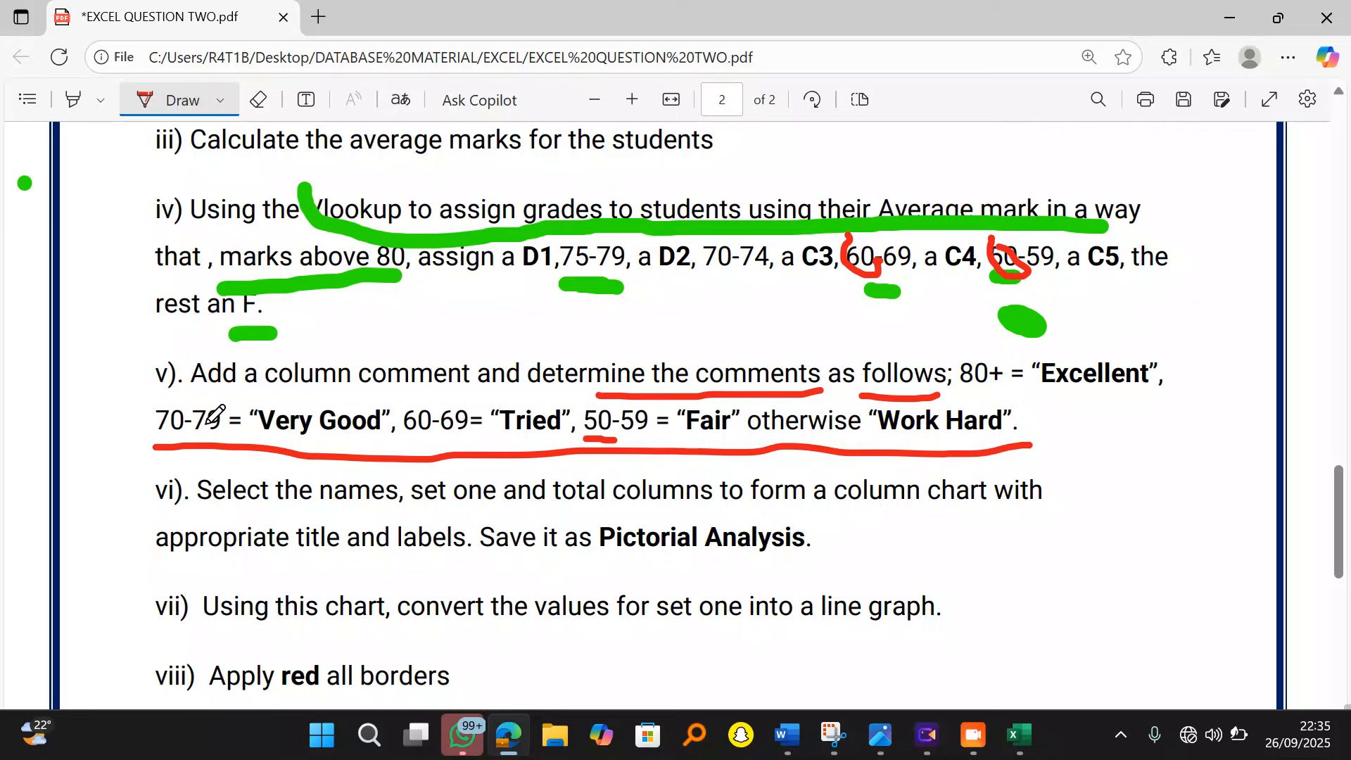
left_click(1229, 19)
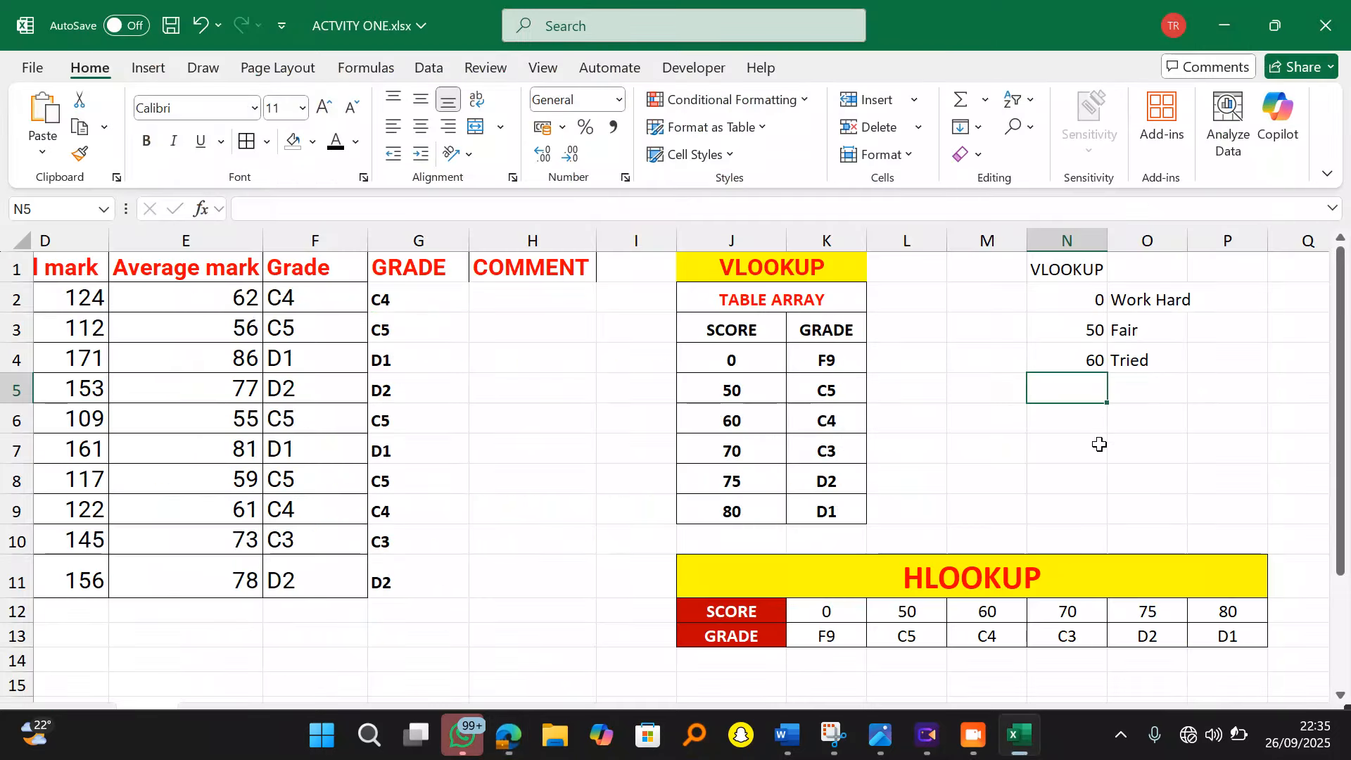
type("70")
key("Tab")
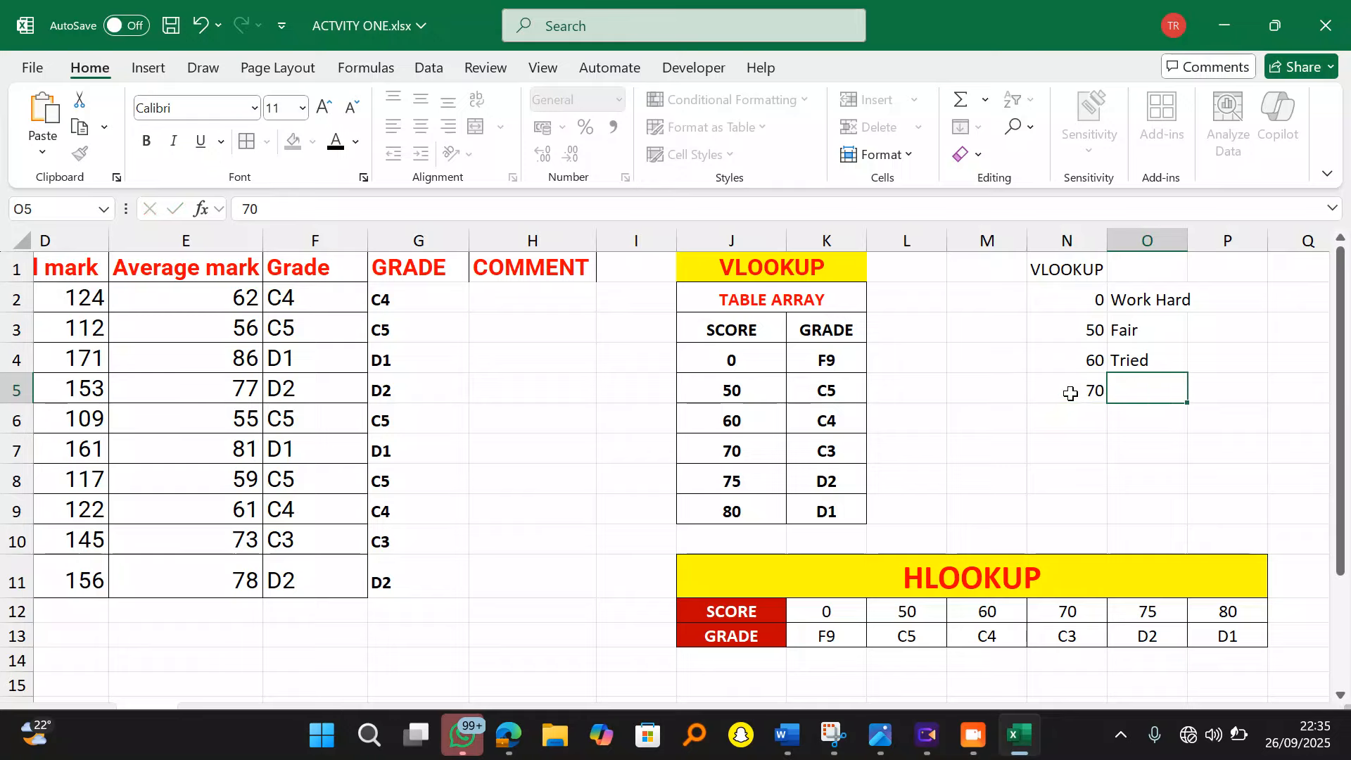
type("Very Good")
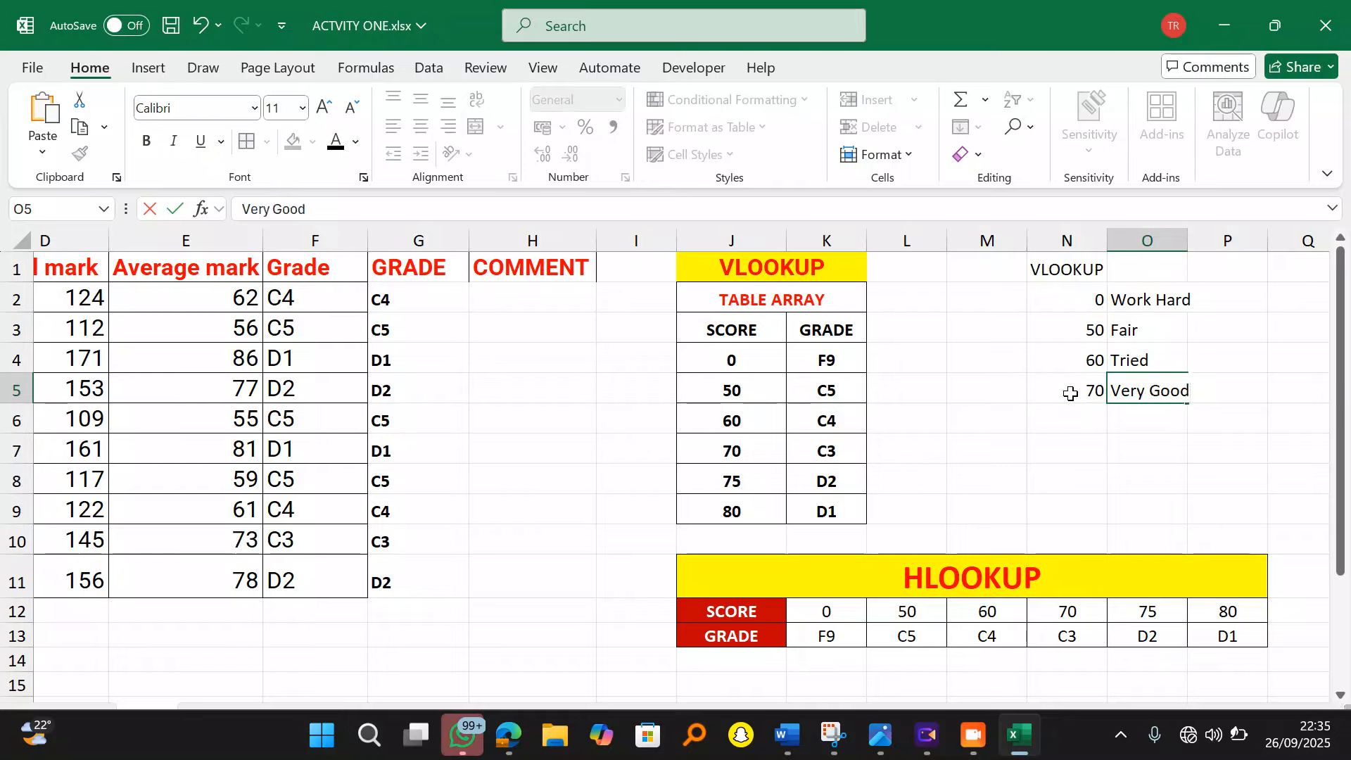
left_click(1094, 419)
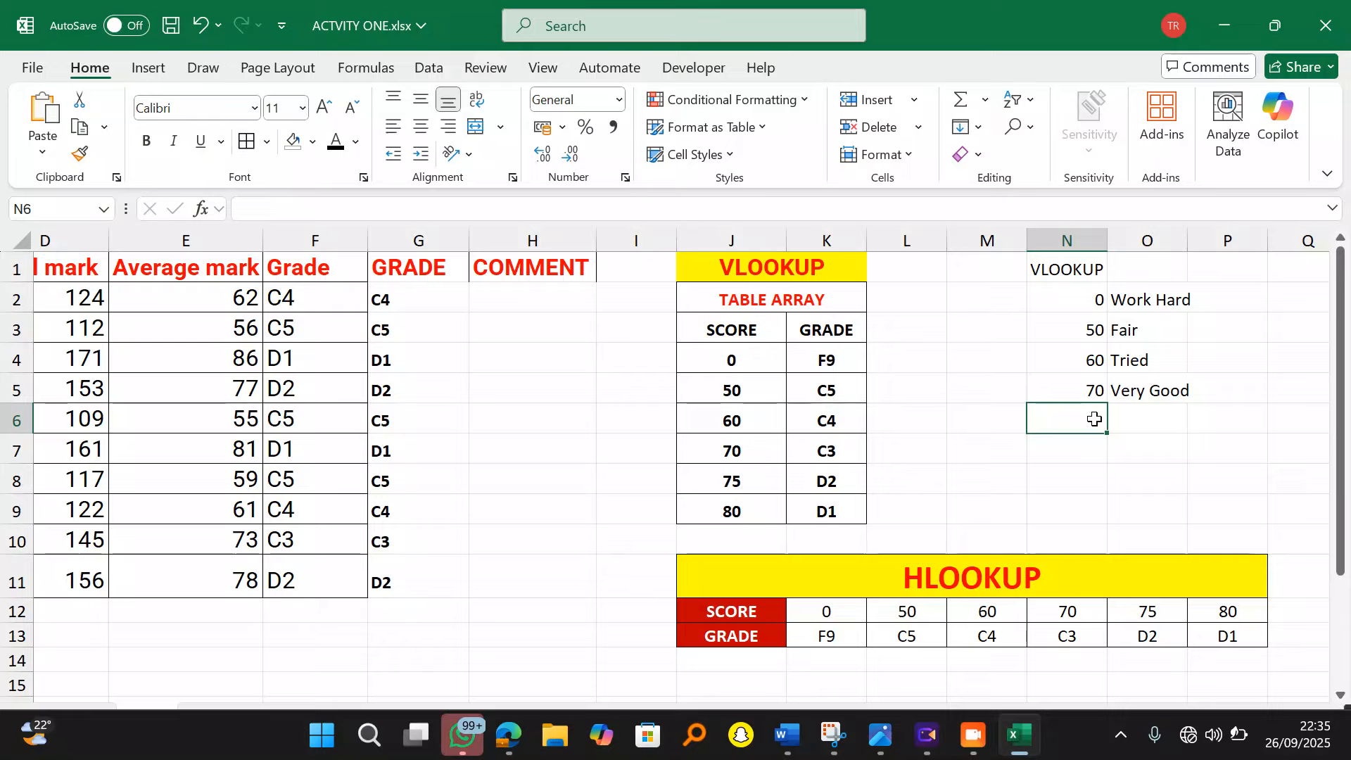
Step: Enter 80 in N6 and move the stray 'Excellent' text into O6
type("80 Excellent")
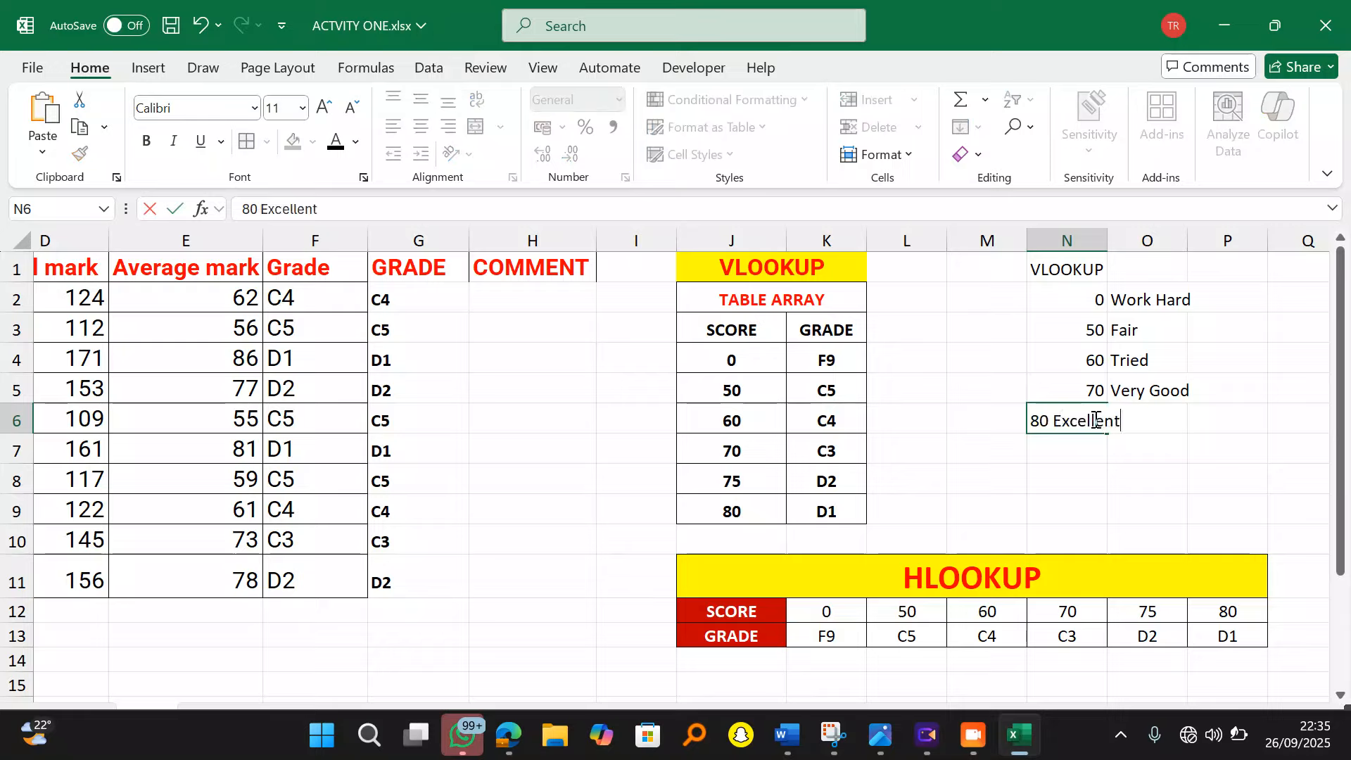
left_click(1055, 420)
left_click_drag(1055, 421, 1123, 425)
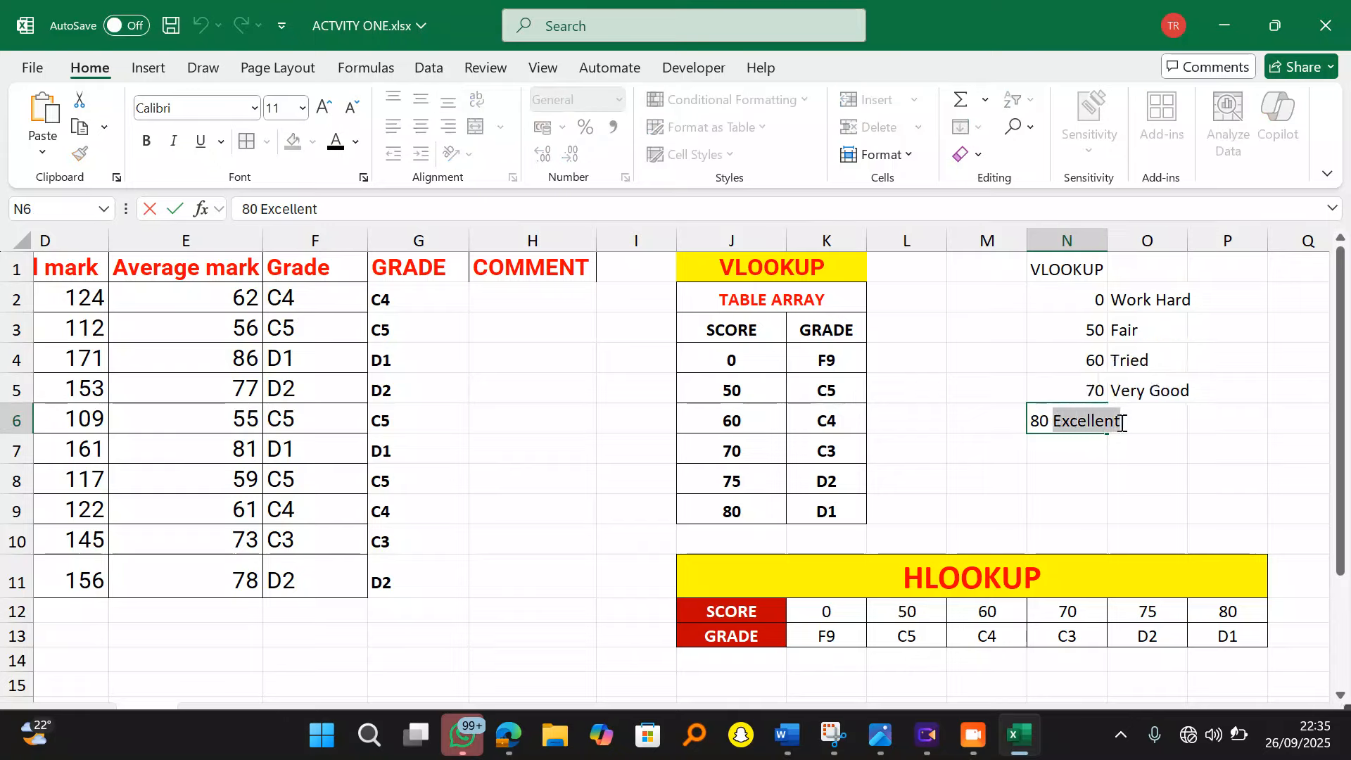
key("ctrl+x")
left_click(1116, 453)
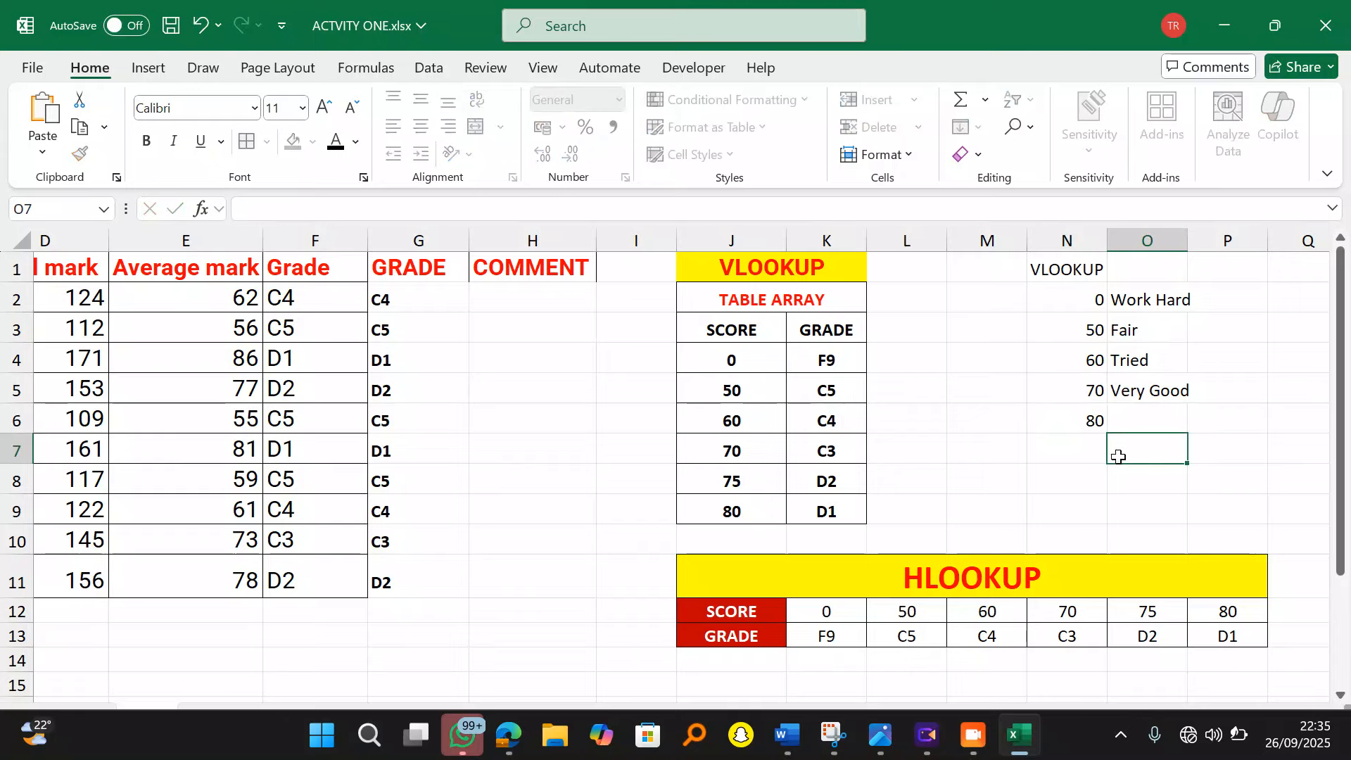
left_click(1140, 421)
key("ctrl+v")
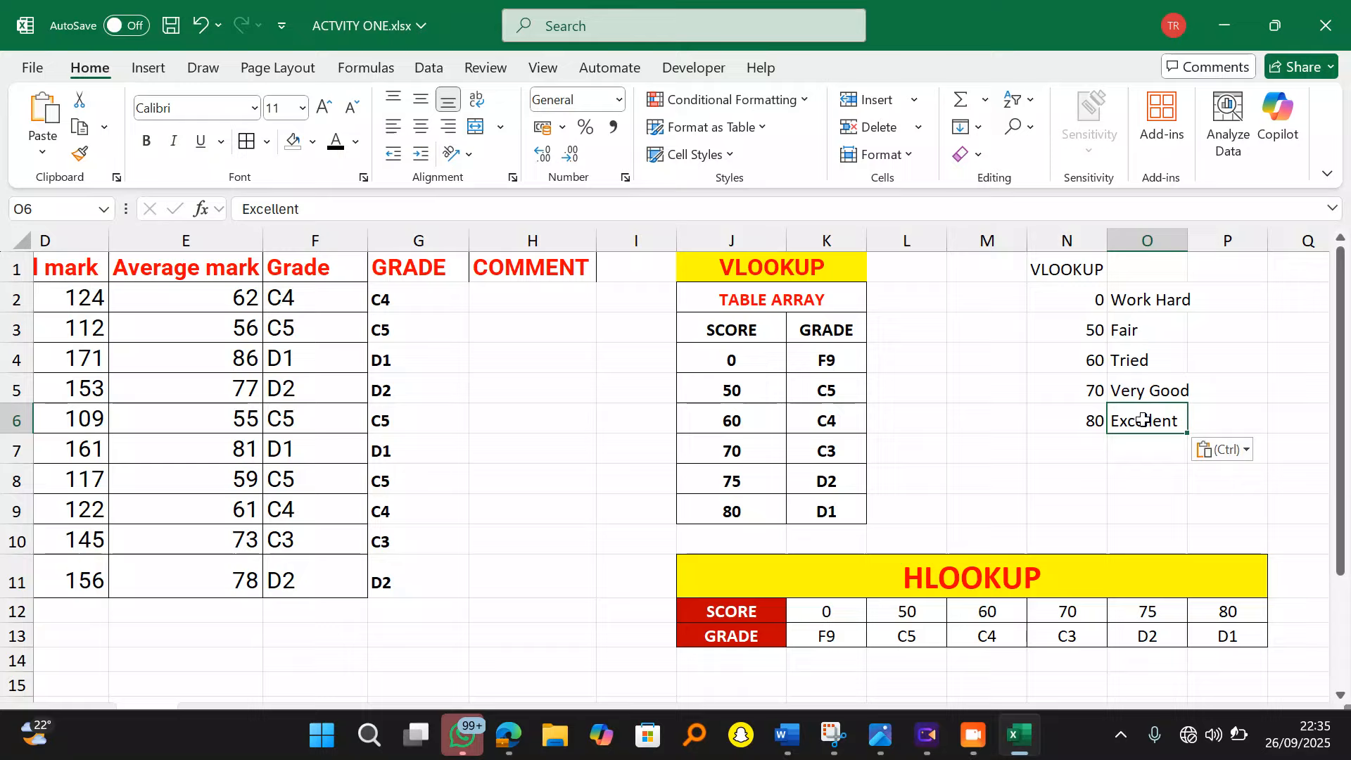
left_click(1149, 471)
Step: Merge and centre the VLOOKUP heading across N1:O1 and make it bold
left_click_drag(1081, 277, 1131, 268)
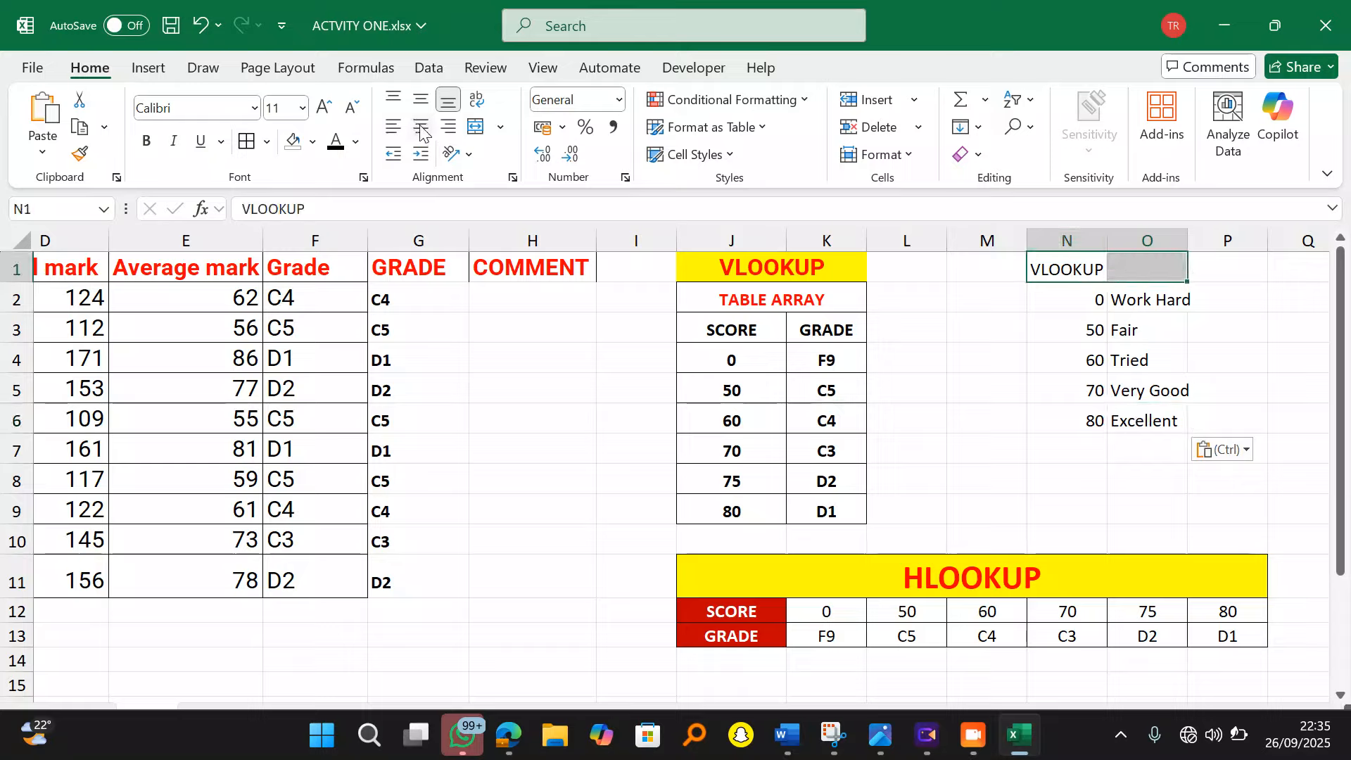
left_click(475, 128)
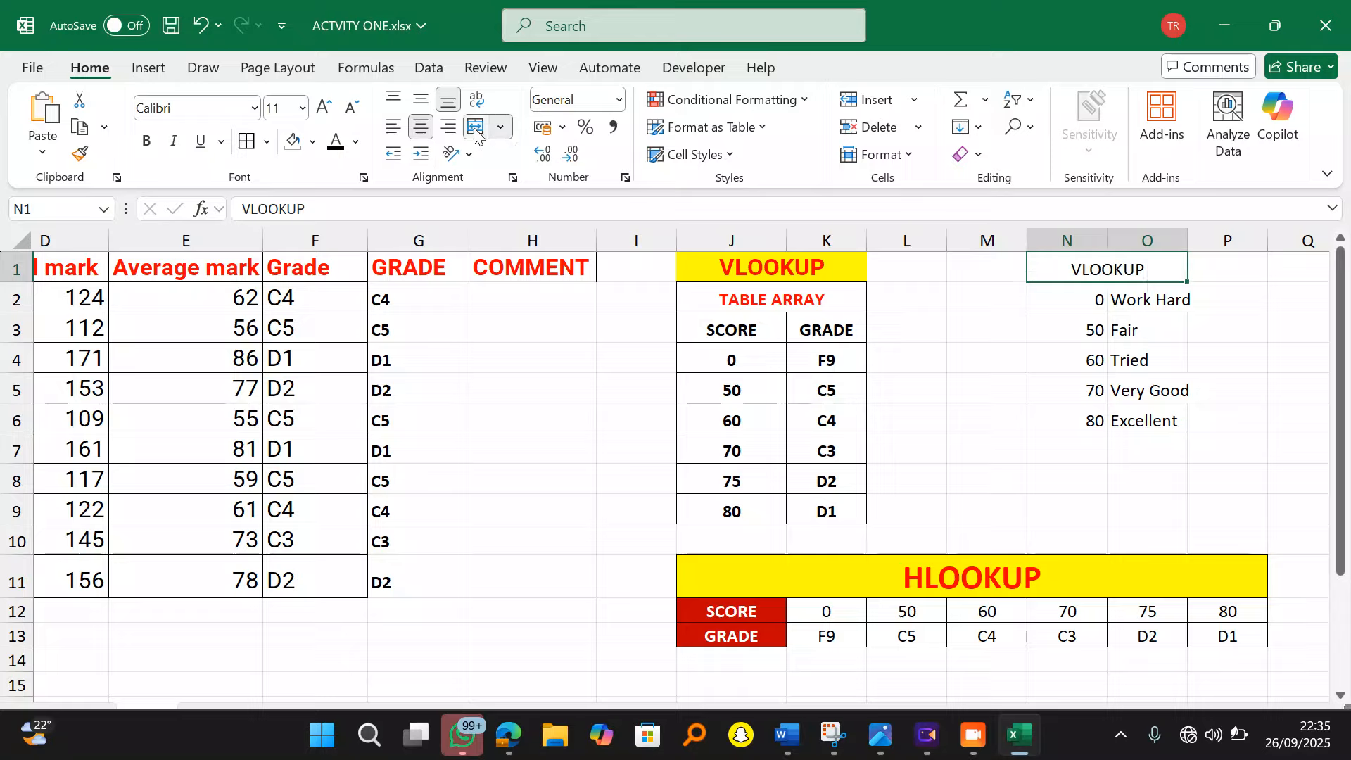
left_click(147, 141)
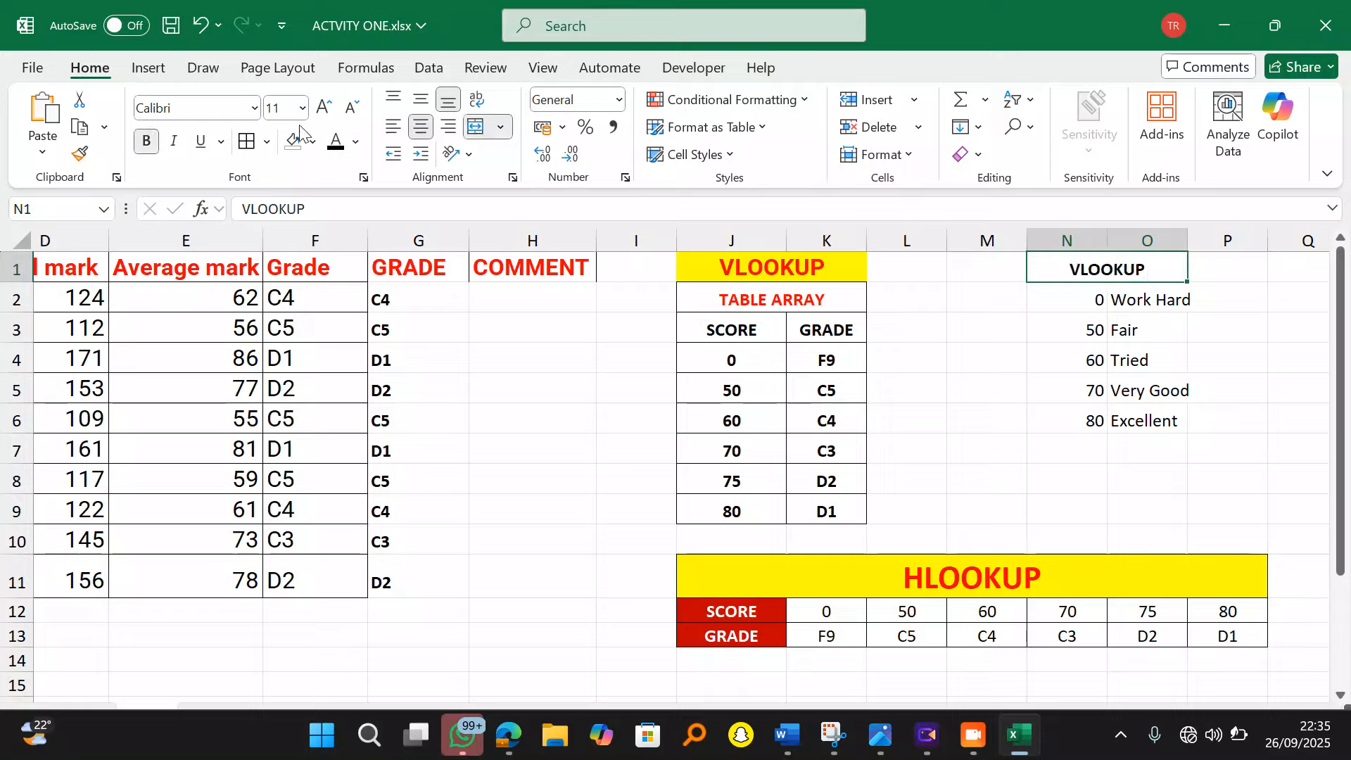
left_click(1044, 477)
Step: Apply All Borders to N1:O6 and autofit column O to fit the comments
left_click_drag(1074, 273, 1153, 423)
left_click(247, 147)
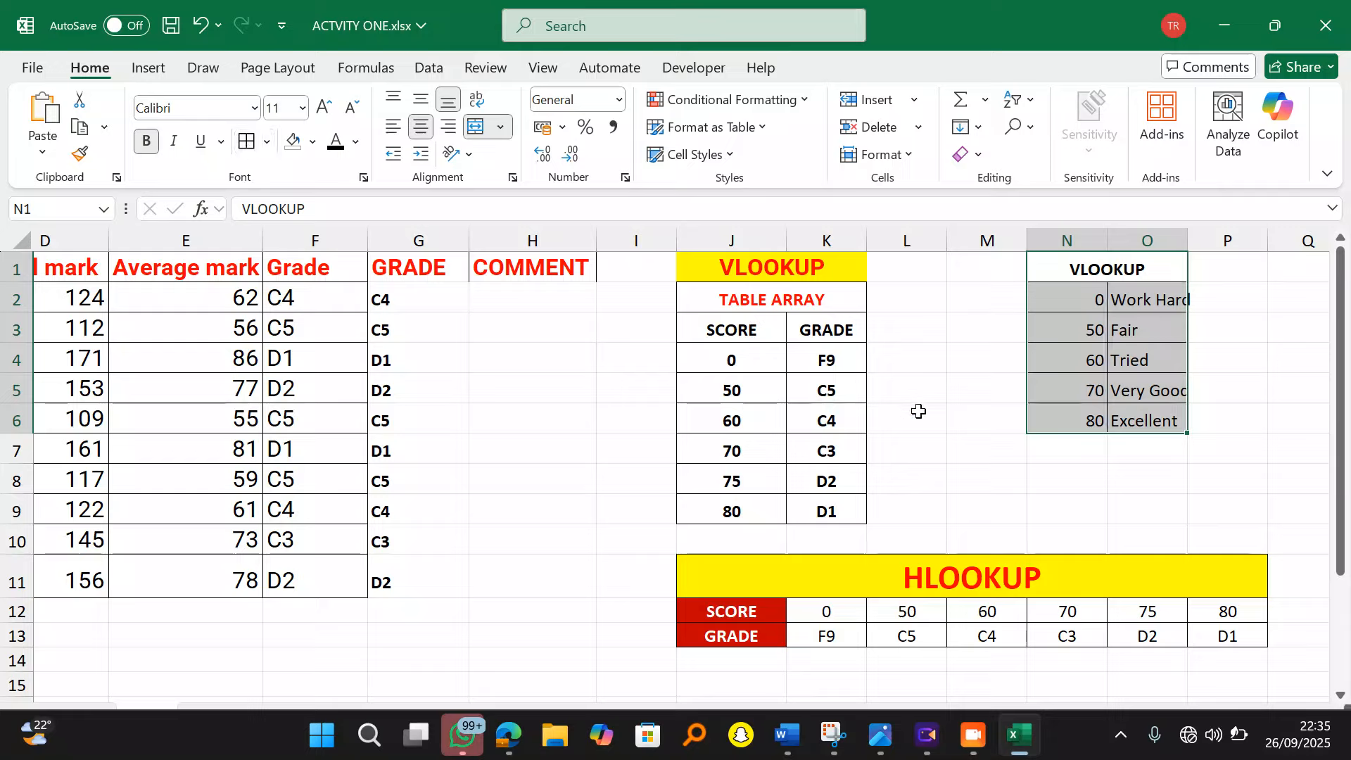
left_click(1066, 508)
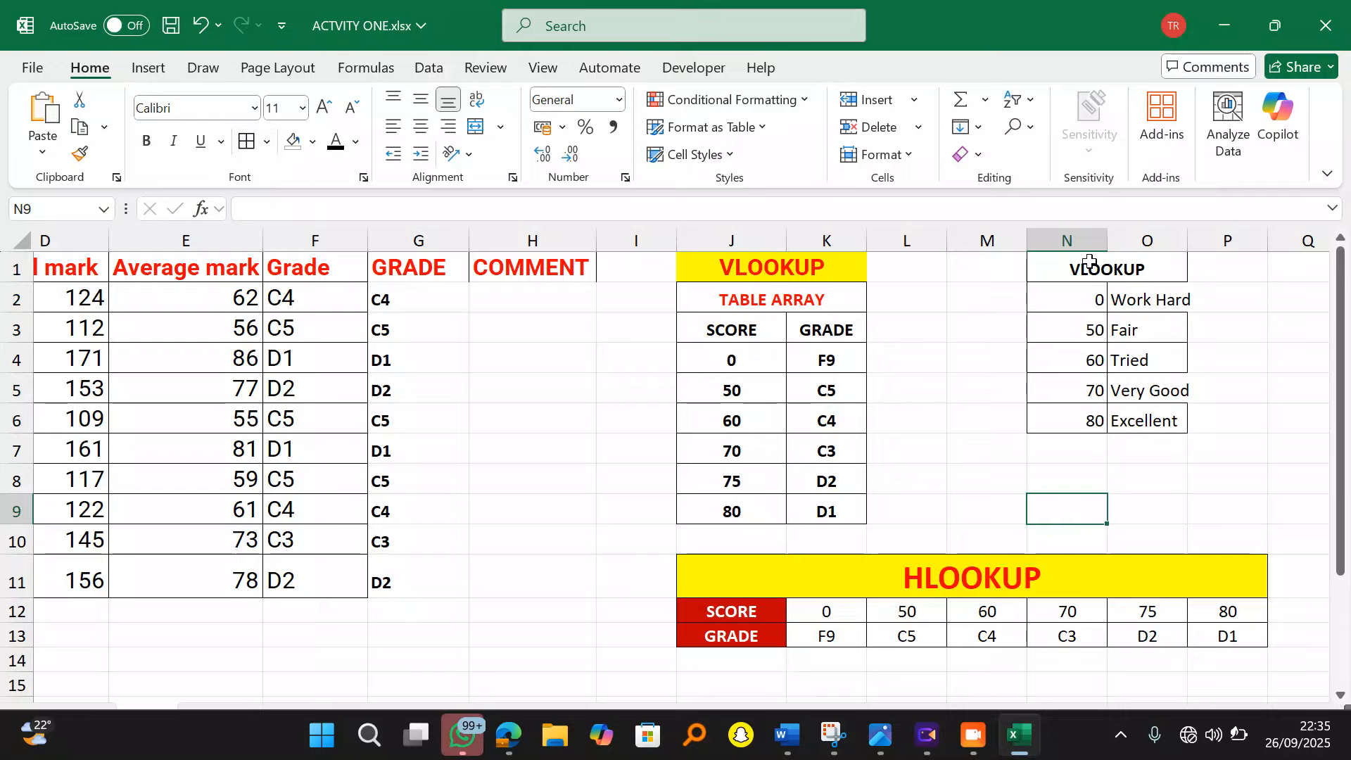
left_click_drag(1087, 262, 1154, 421)
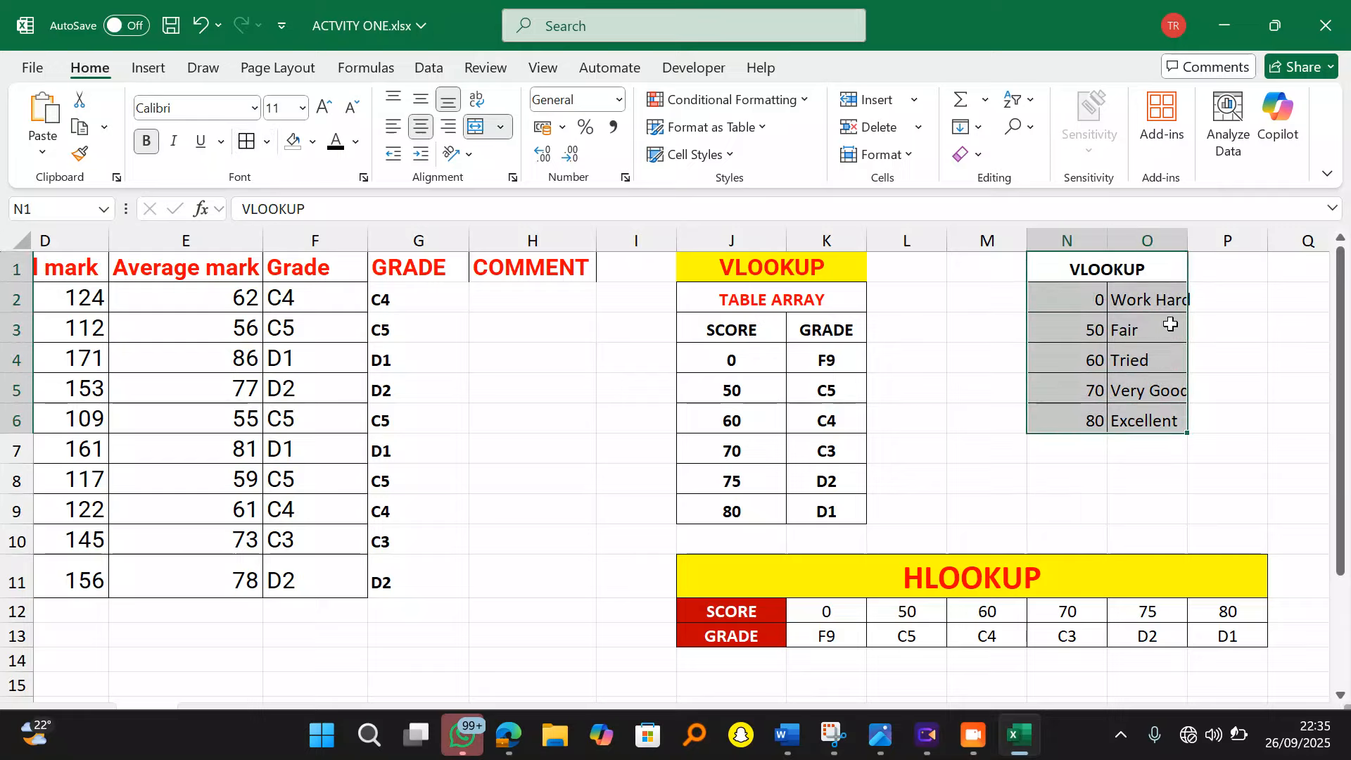
double_click(1189, 246)
left_click(1250, 363)
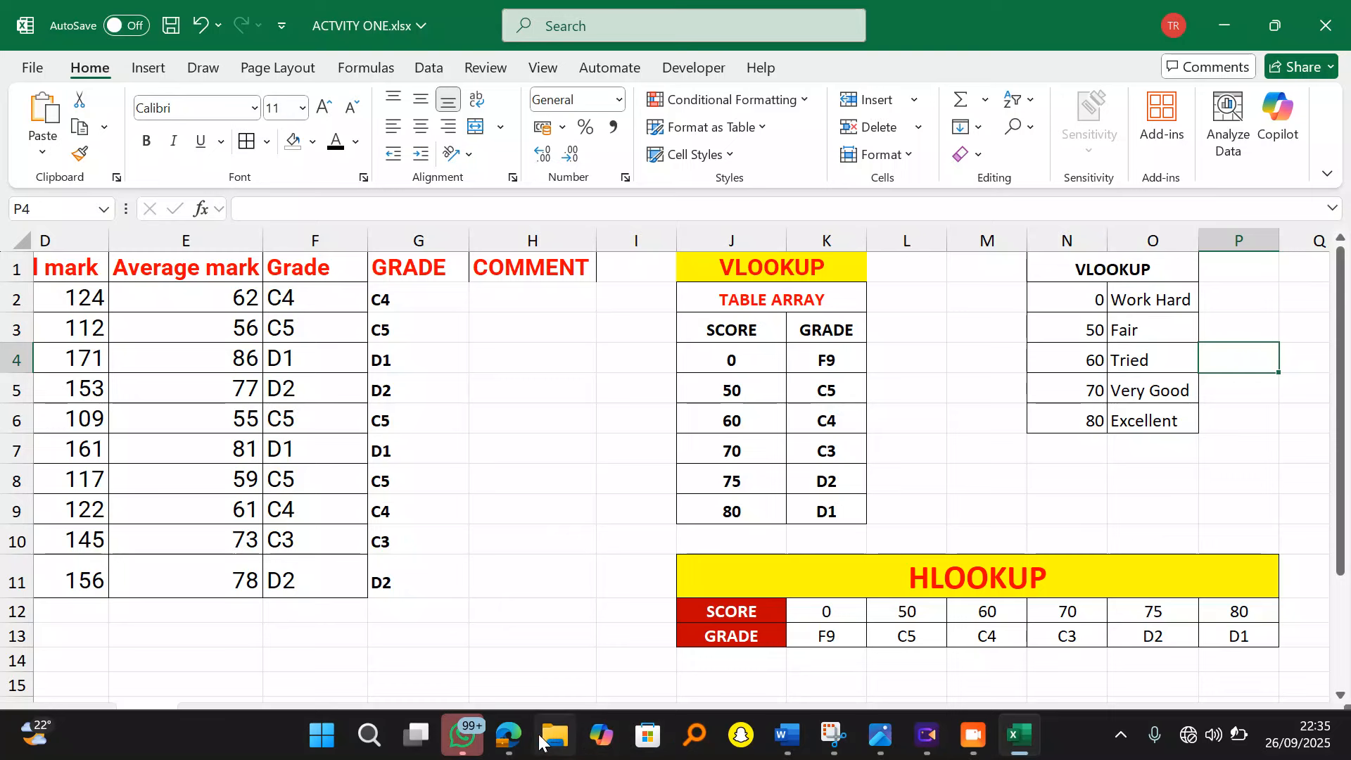
Step: Circle the '50-59 = Fair' rule in red on the question PDF, then return to Excel
left_click(508, 735)
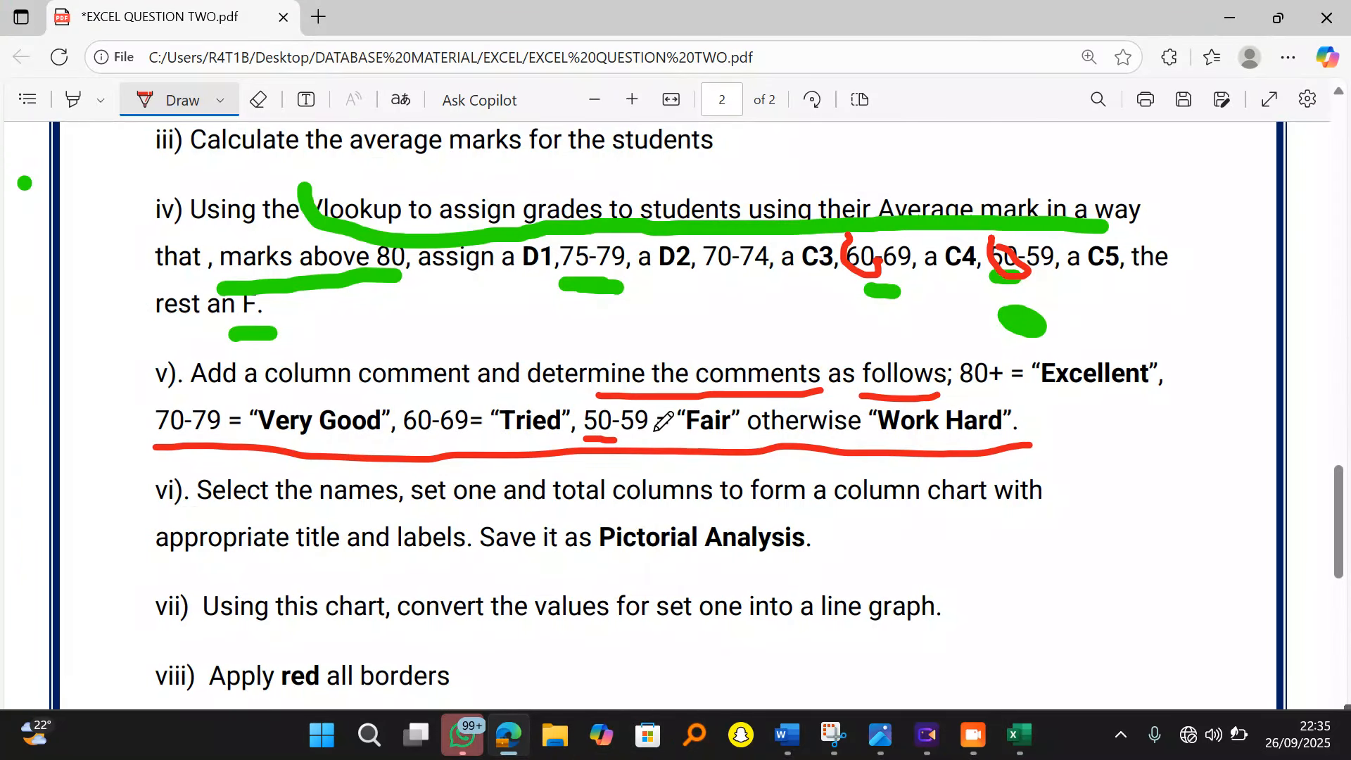
mouse_move(596, 399)
left_mouse_down()
mouse_move(582, 414)
mouse_move(597, 444)
mouse_move(612, 443)
left_mouse_up()
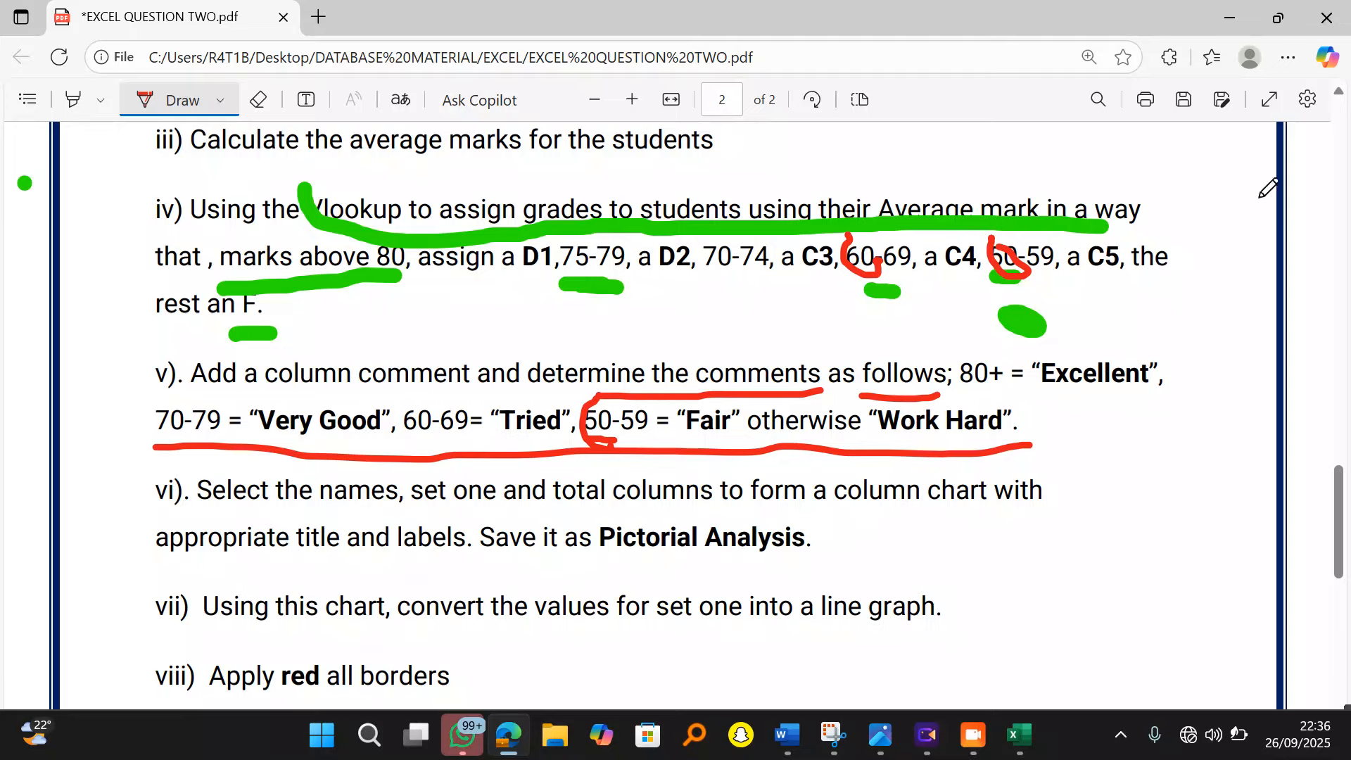
left_click(1230, 18)
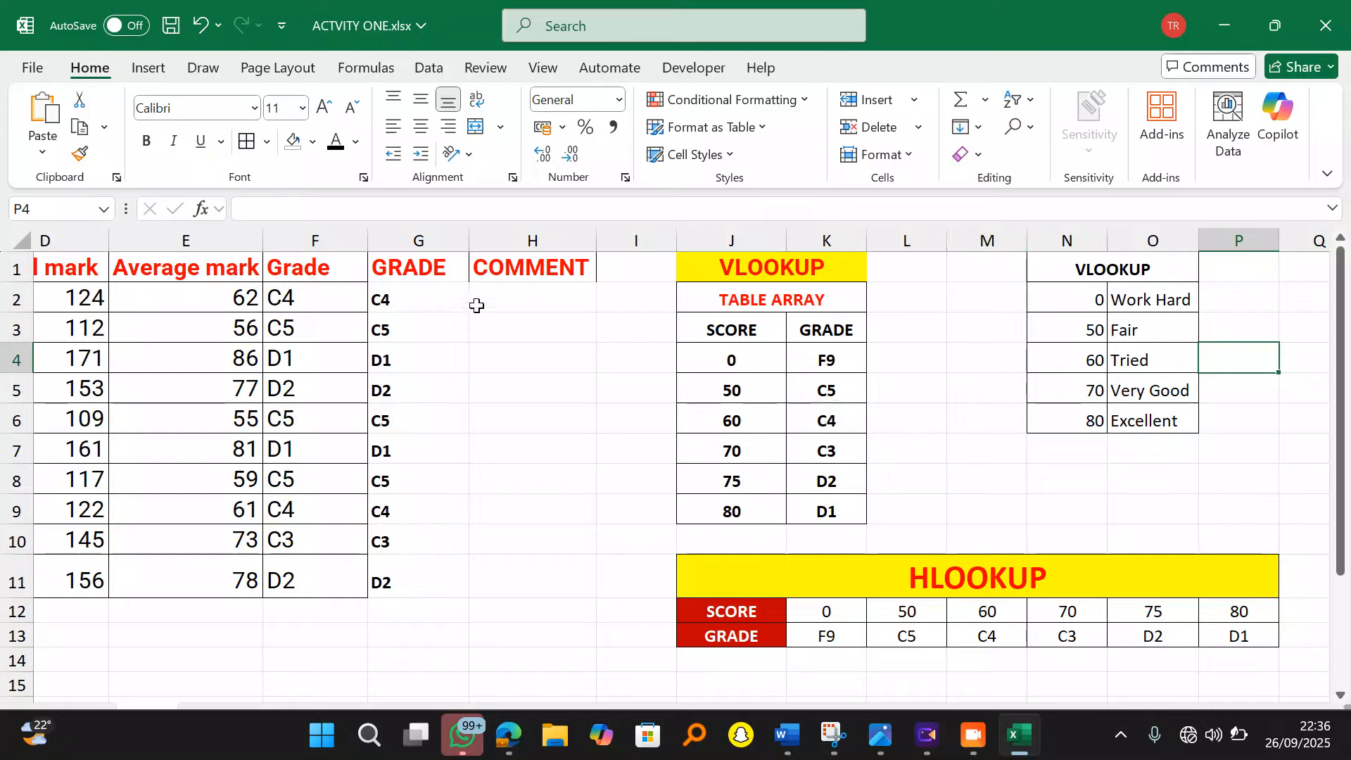
Step: Start =VLOOKUP(E2,N2:O6, in H2 for the first student's comment
left_click(517, 294)
type("=")
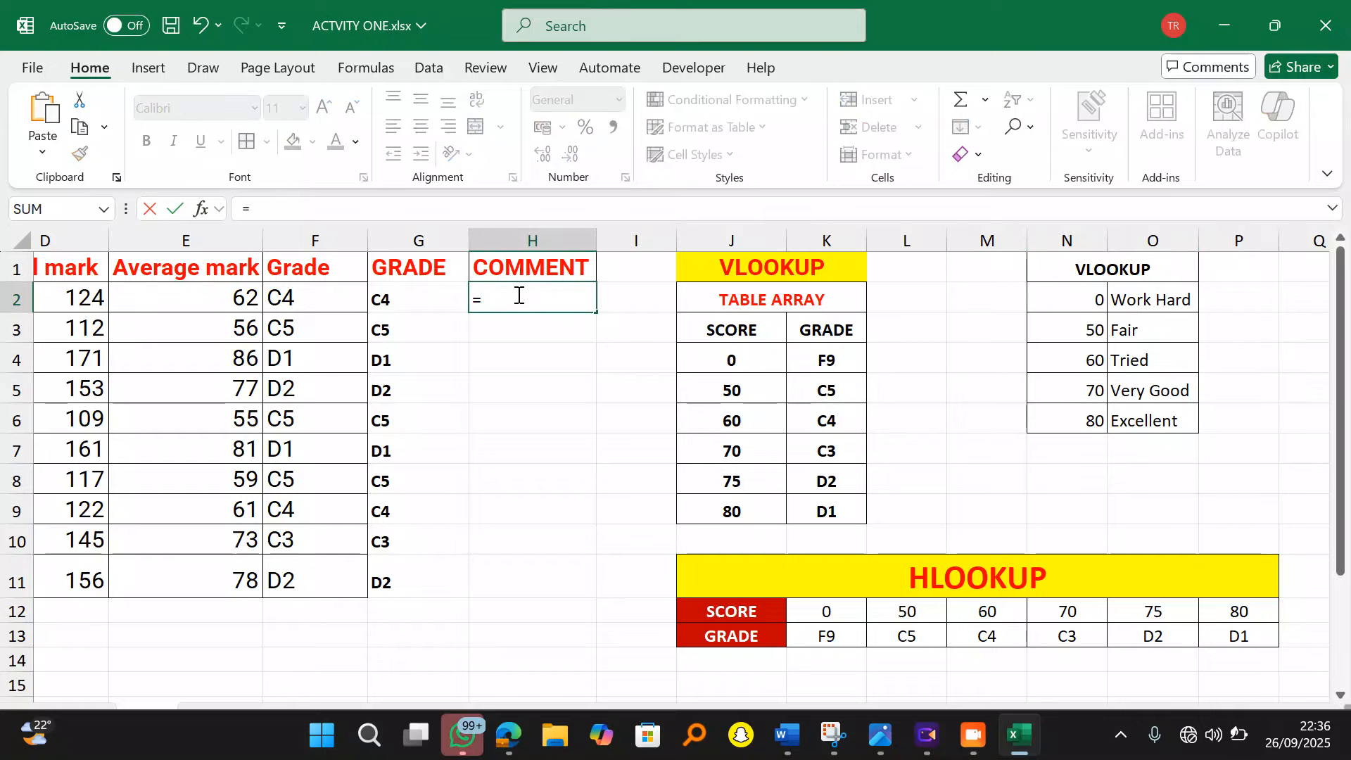
type("vl")
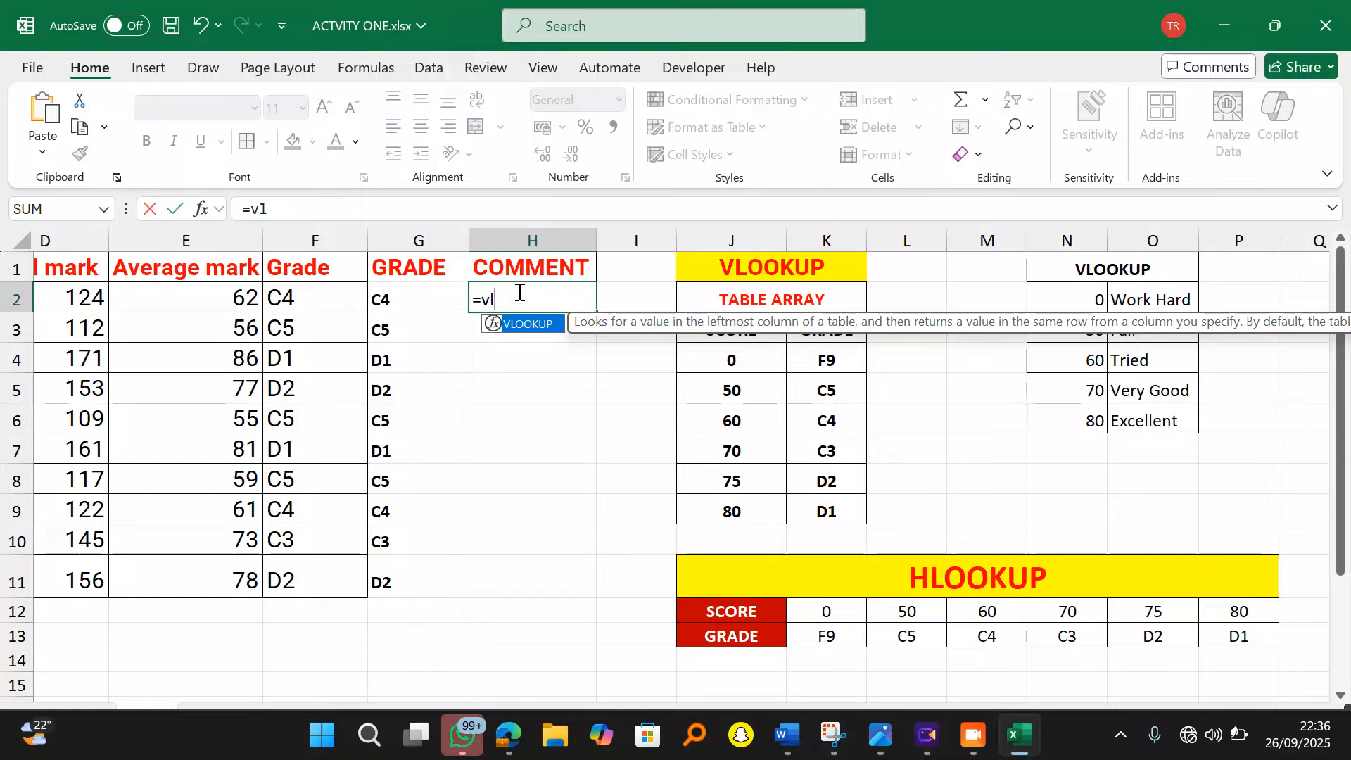
double_click(527, 325)
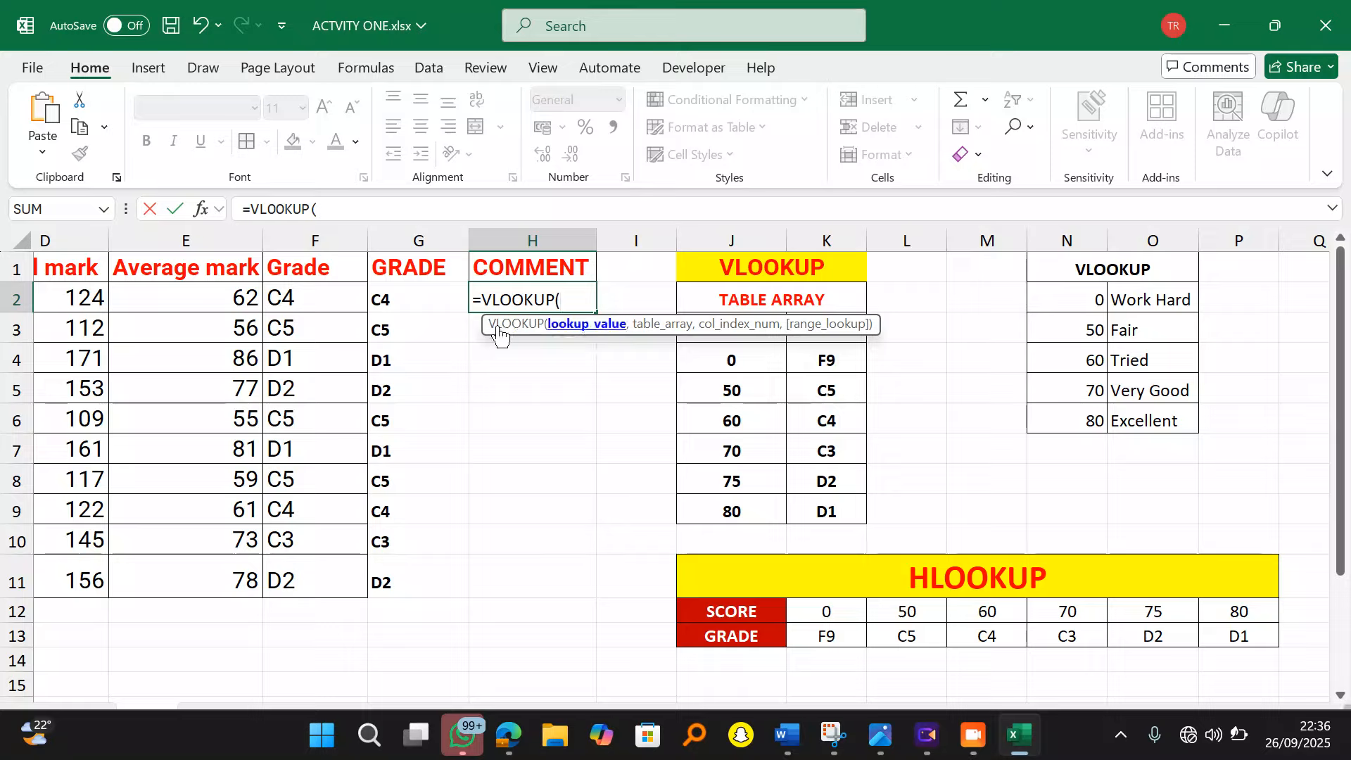
left_click(194, 299)
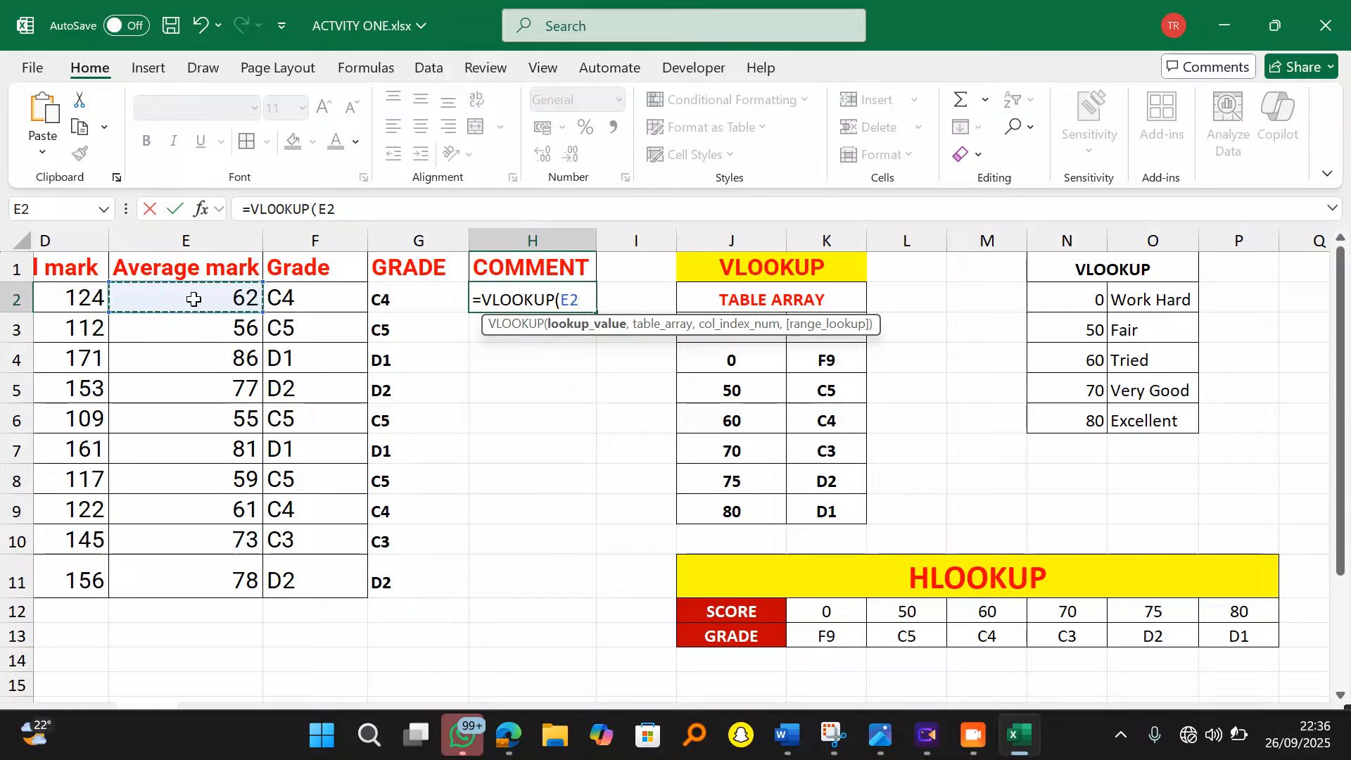
type(",")
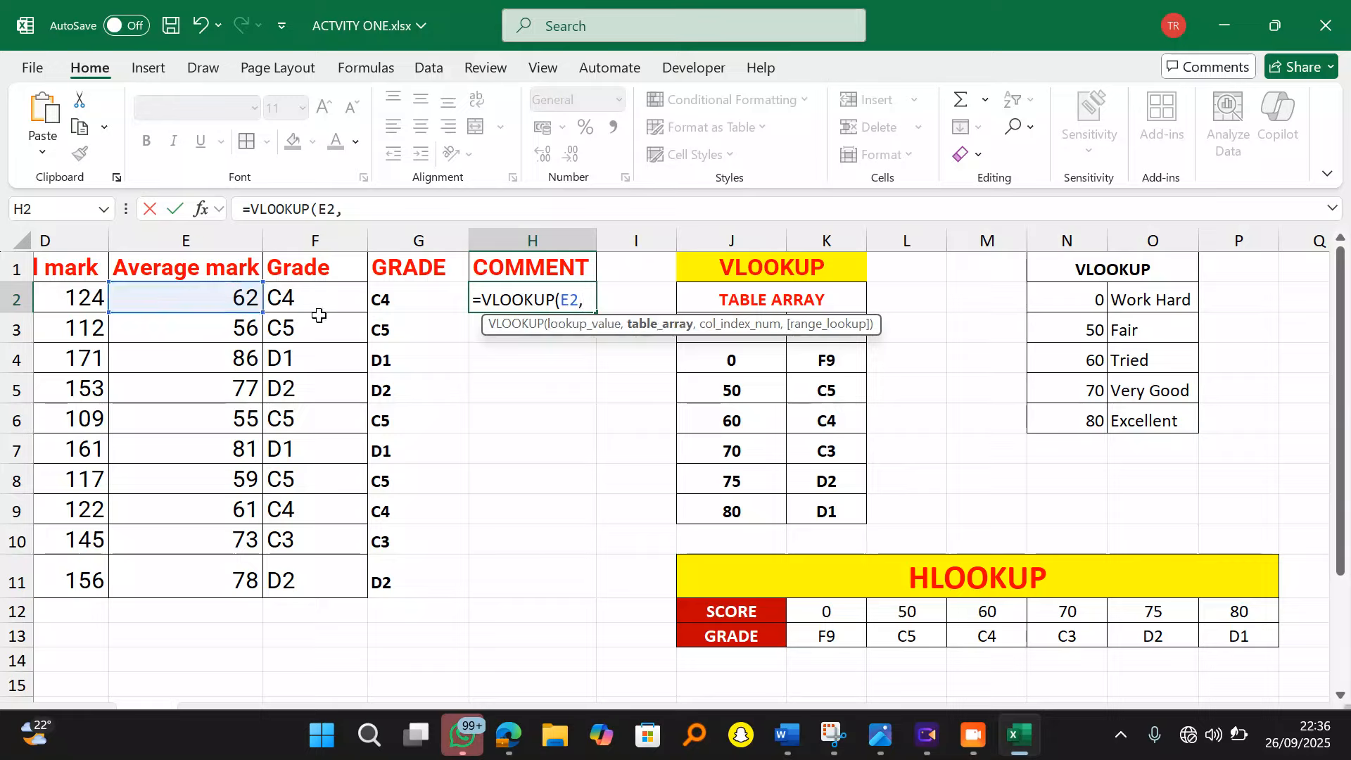
left_click_drag(1102, 301, 1146, 421)
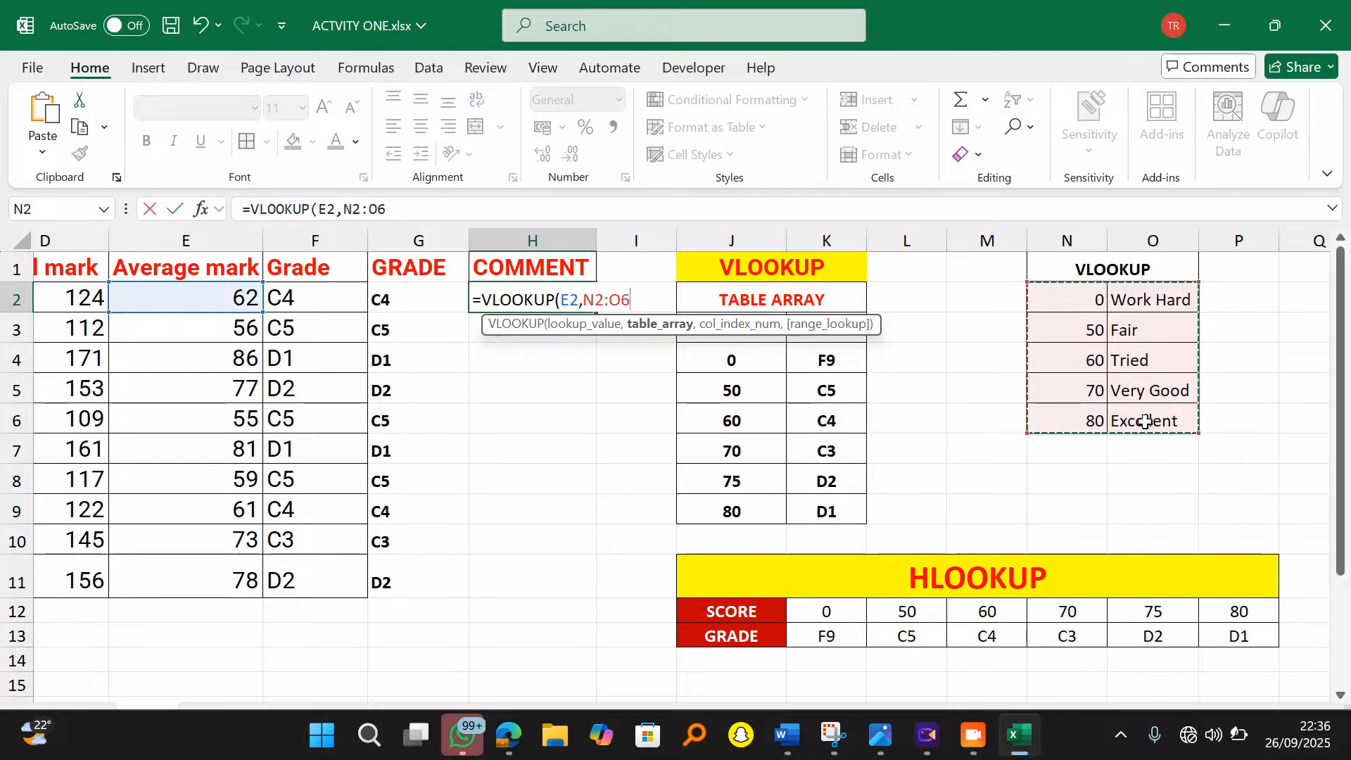
type(",")
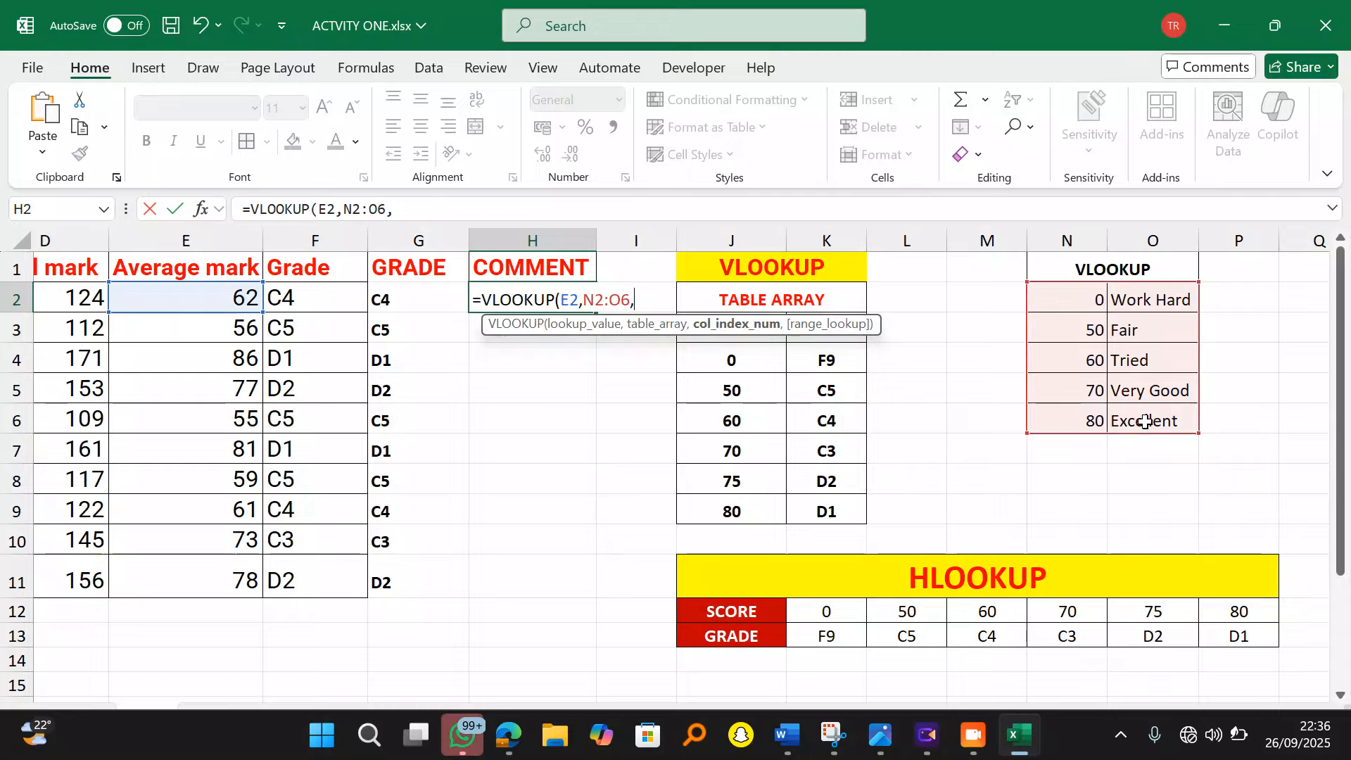
Step: Close the stray file browser windows and lock the table reference as $N$2:$O$6
key("super+e")
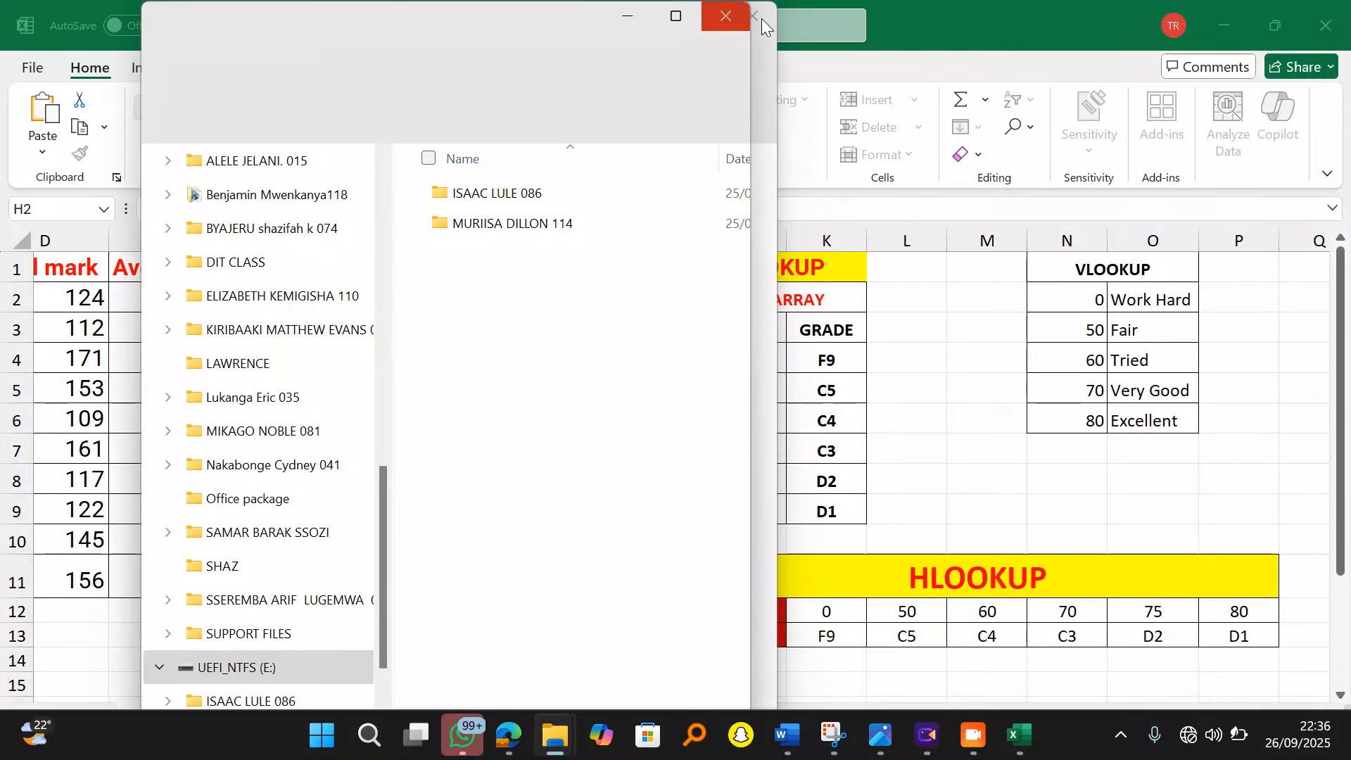
left_click(729, 19)
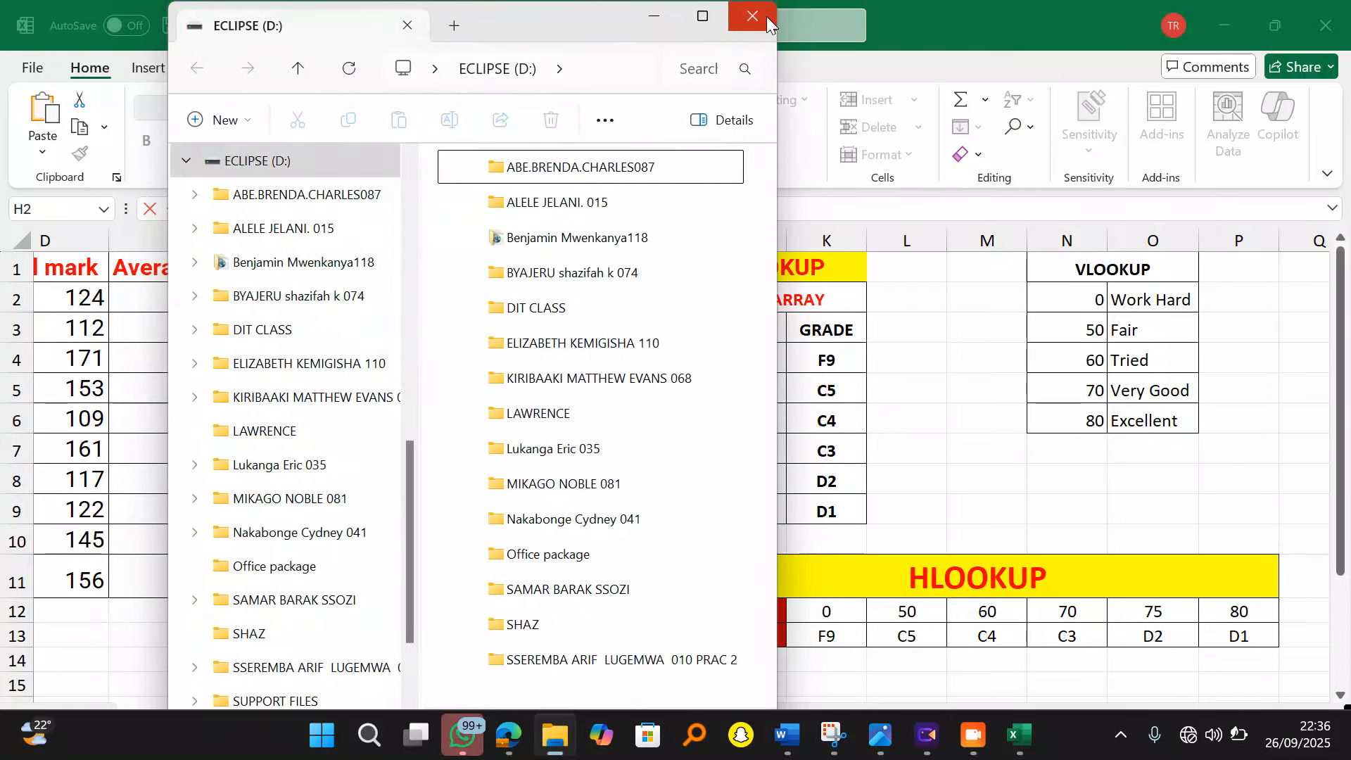
left_click(753, 18)
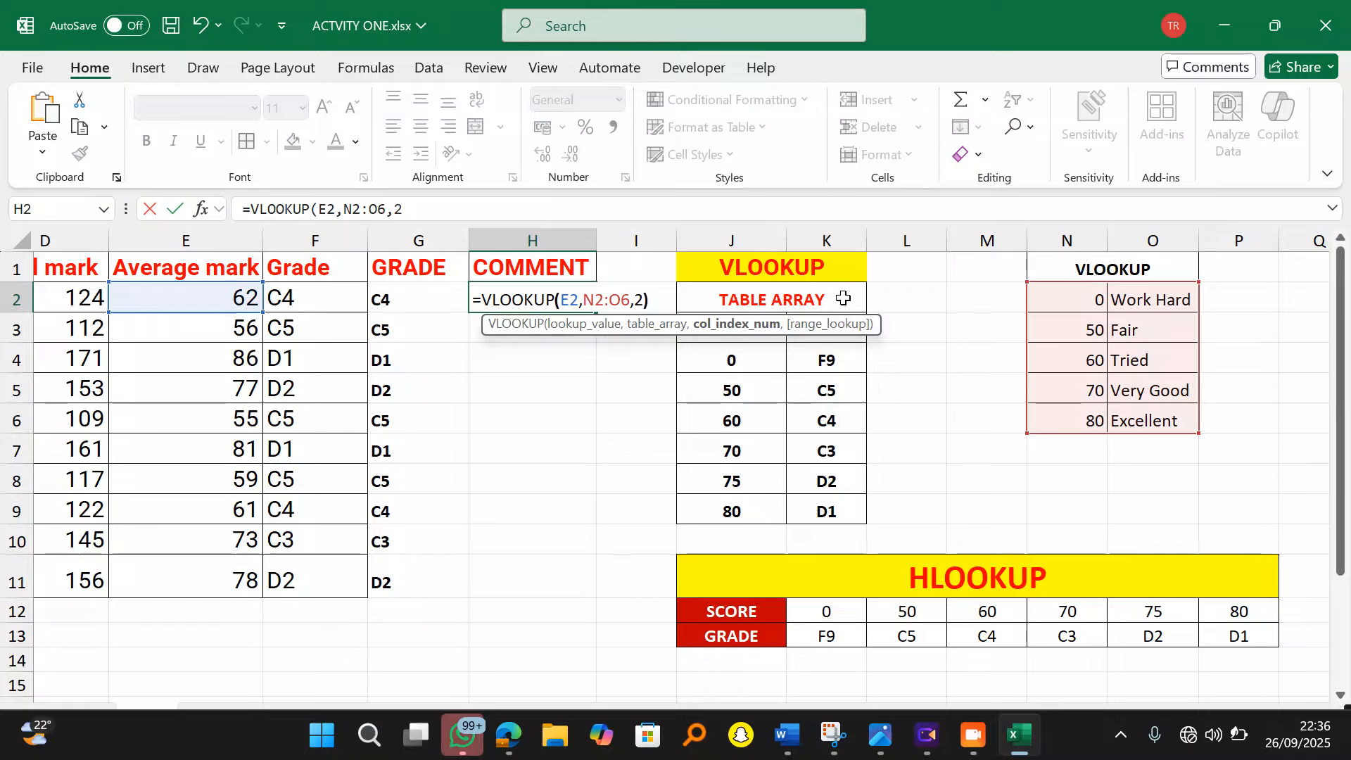
left_click_drag(582, 301, 626, 310)
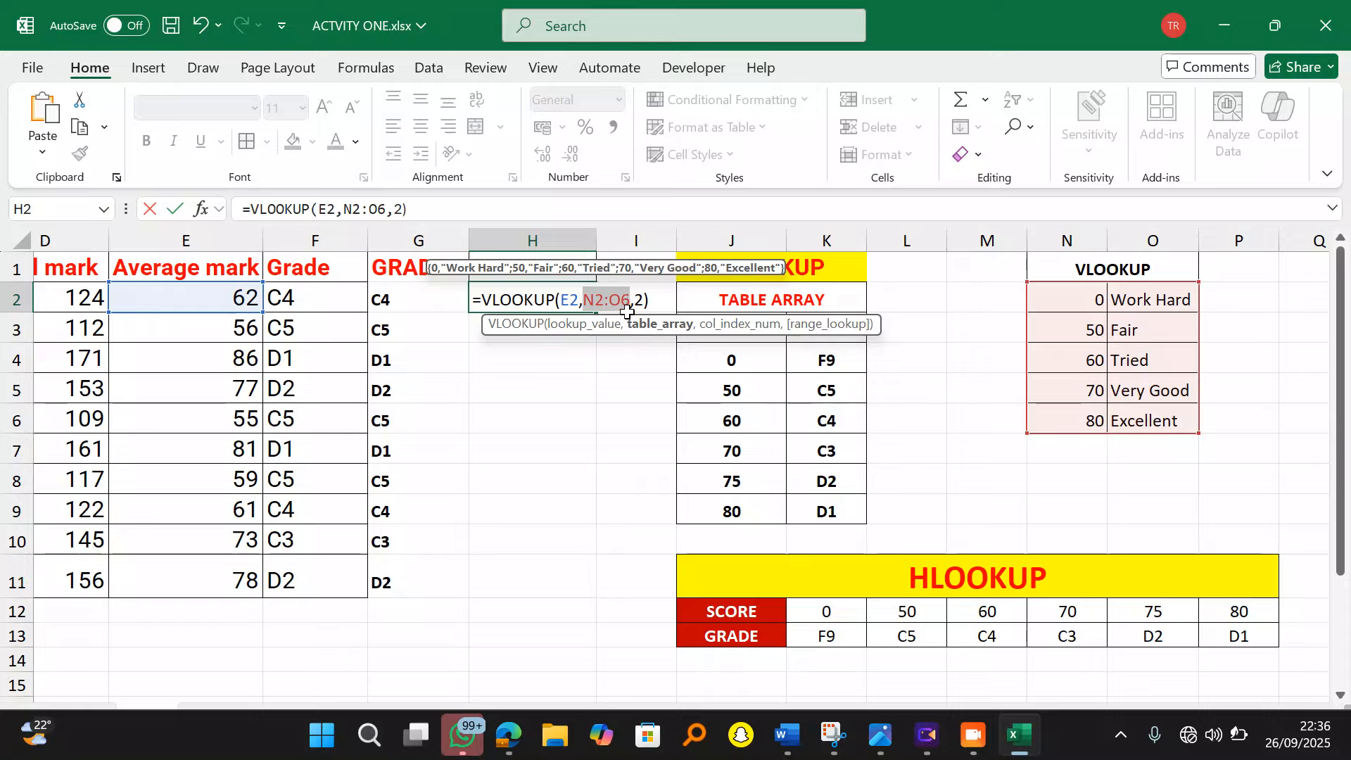
key("F4")
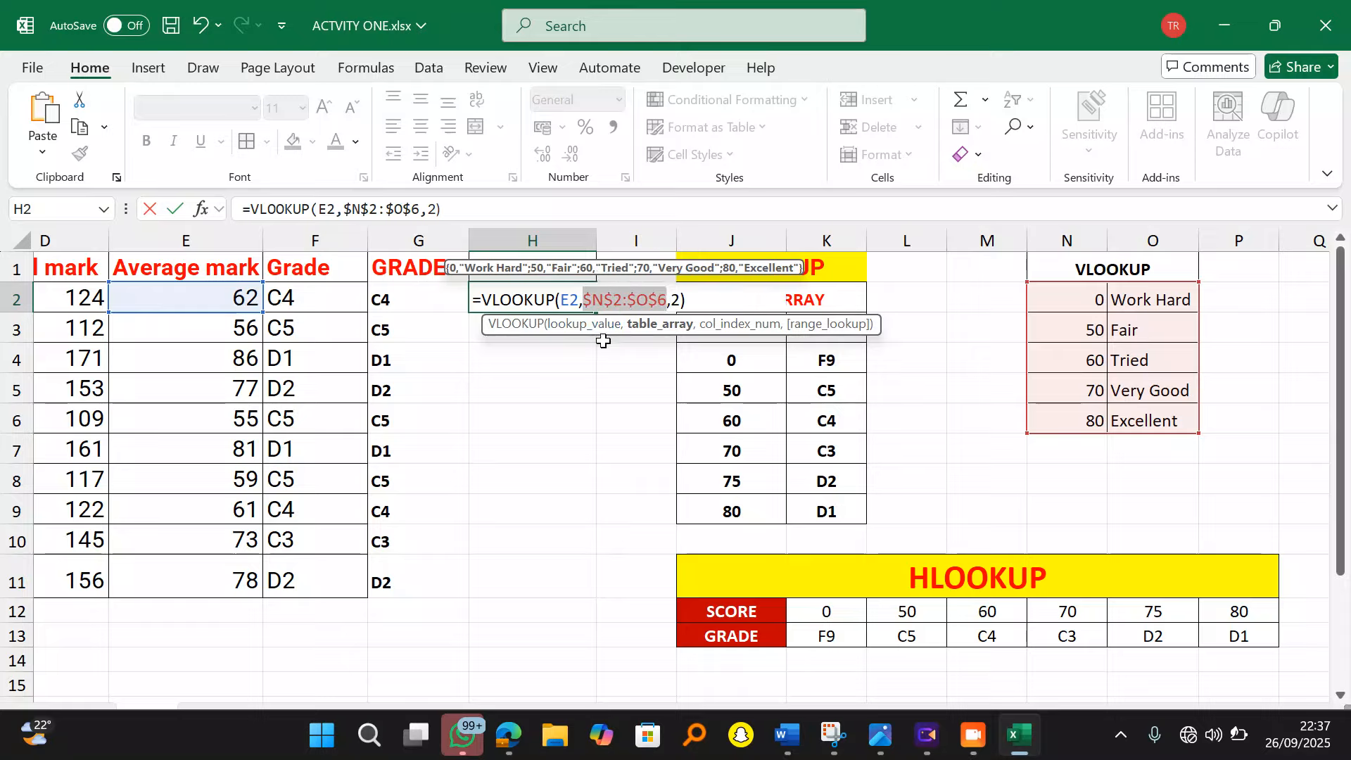
left_click(689, 300)
Step: Commit the H2 VLOOKUP, fill it down to H11, and bold the comments
key("Return")
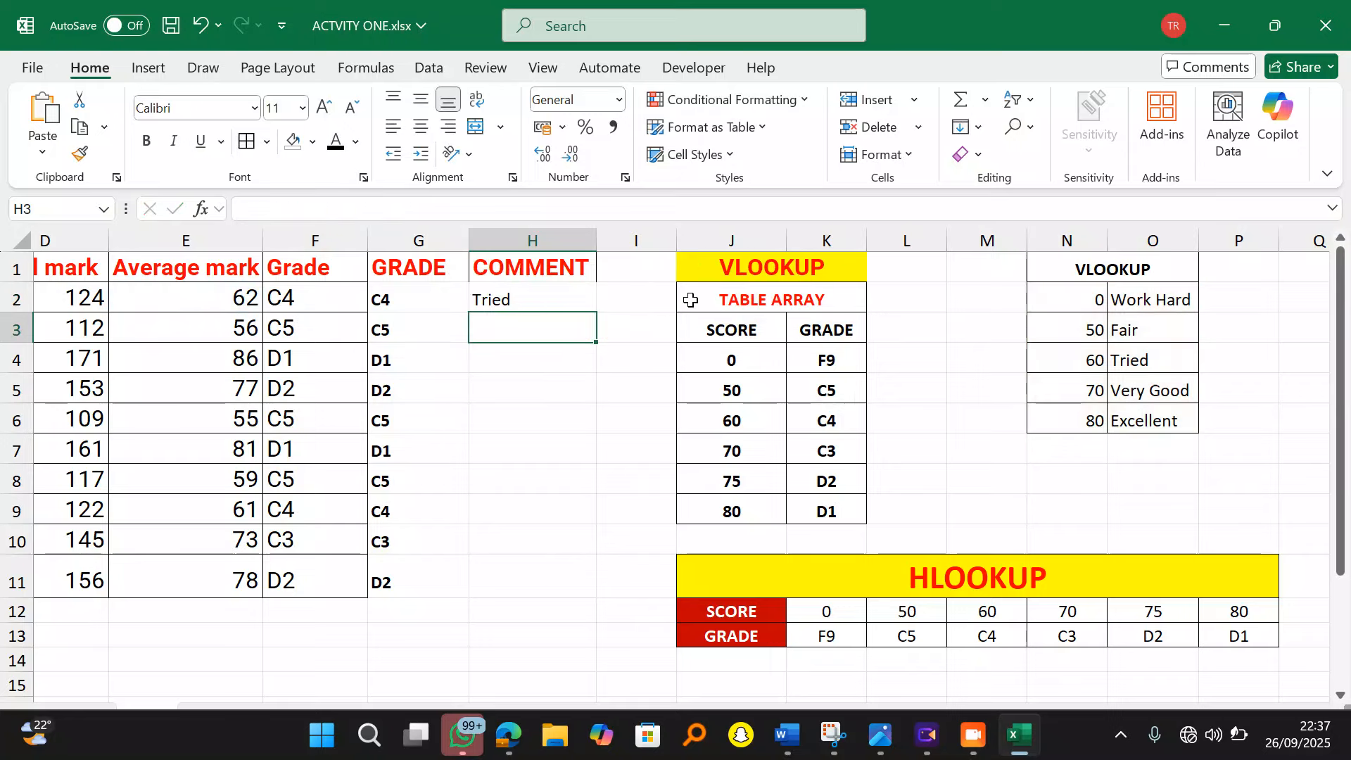
left_click(535, 308)
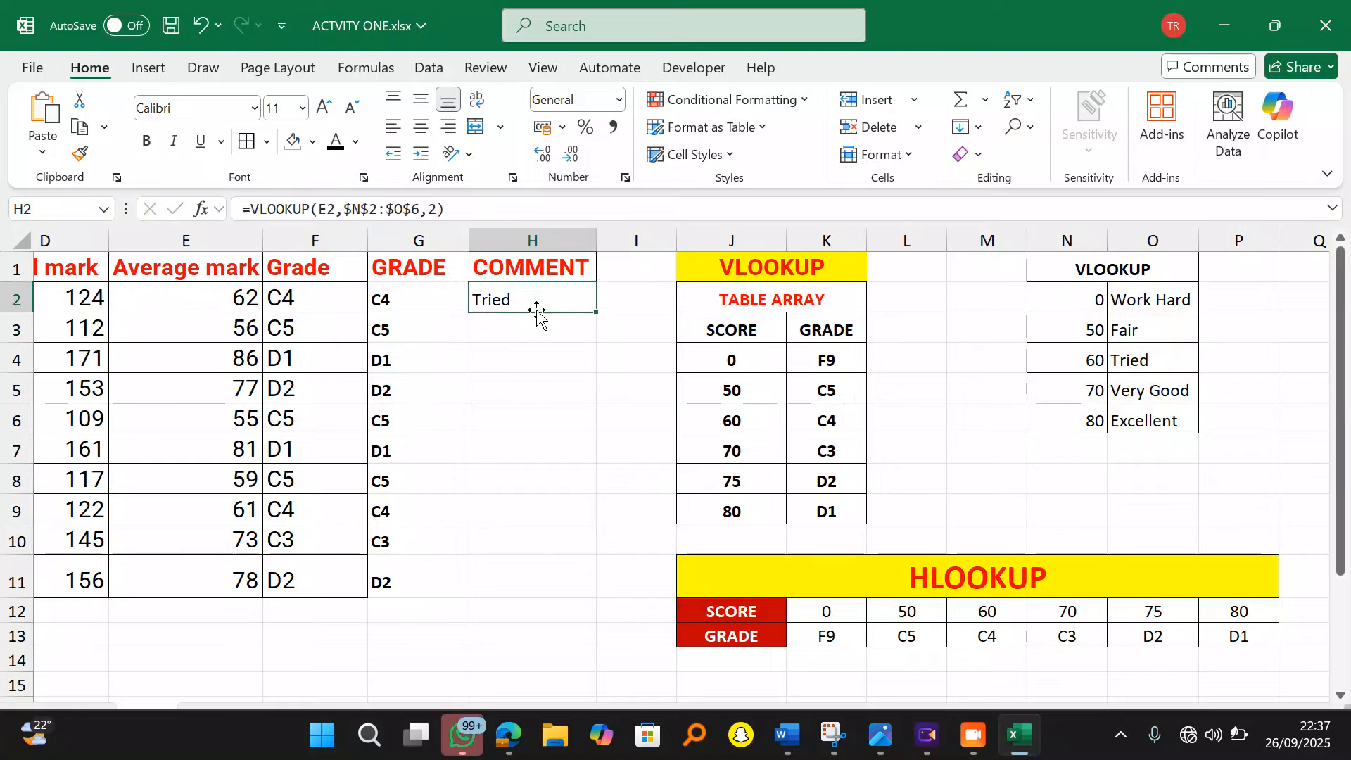
double_click(595, 311)
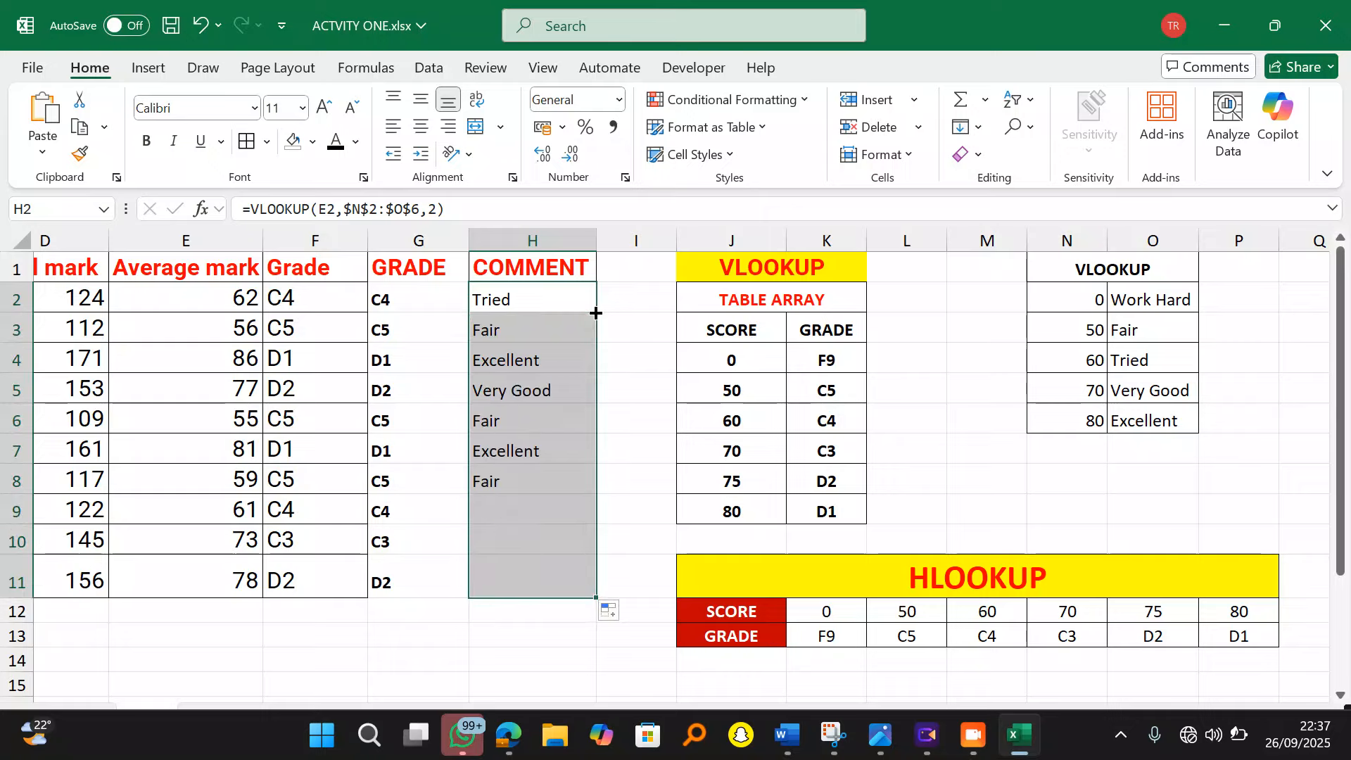
left_click(146, 141)
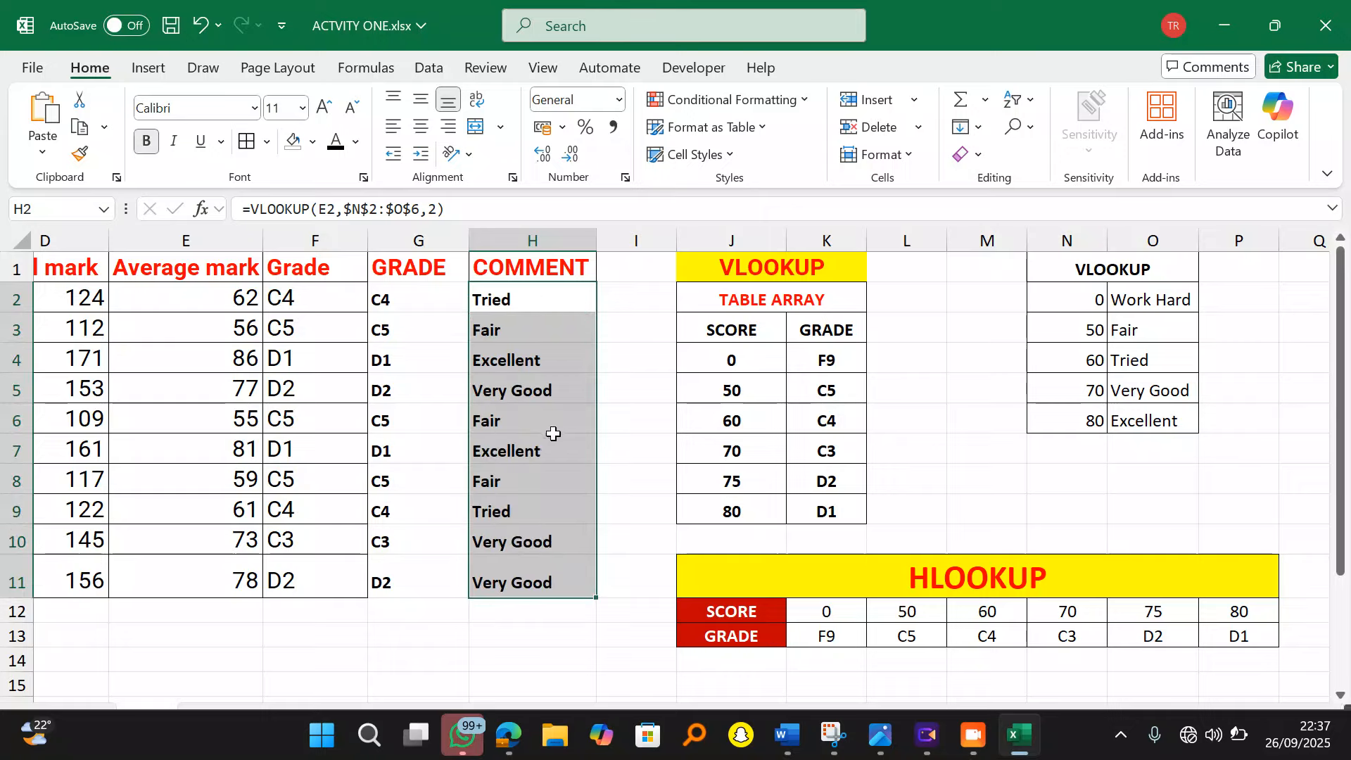
left_click(529, 305)
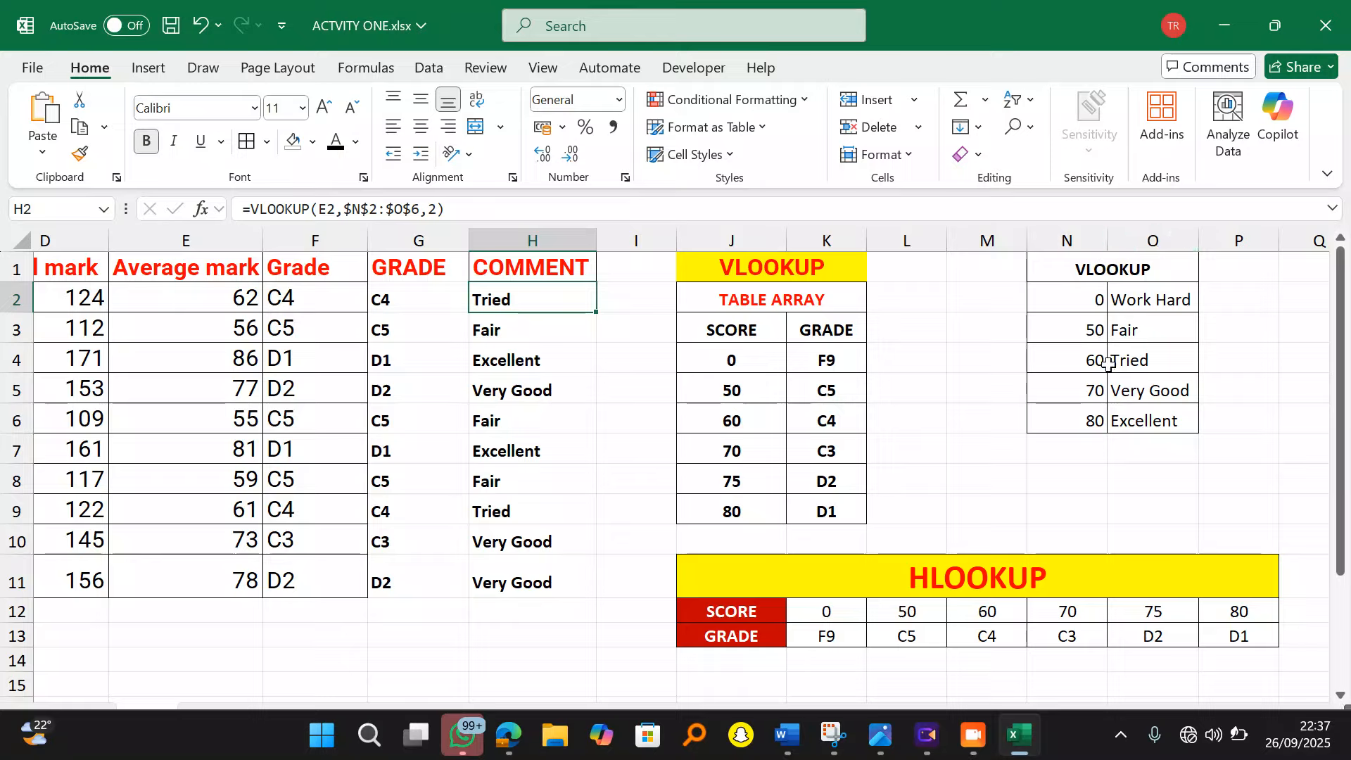
Step: Underline 'title and labels' and 'Select the names' in item vi of the exercise PDF
left_click(509, 736)
right_click(508, 736)
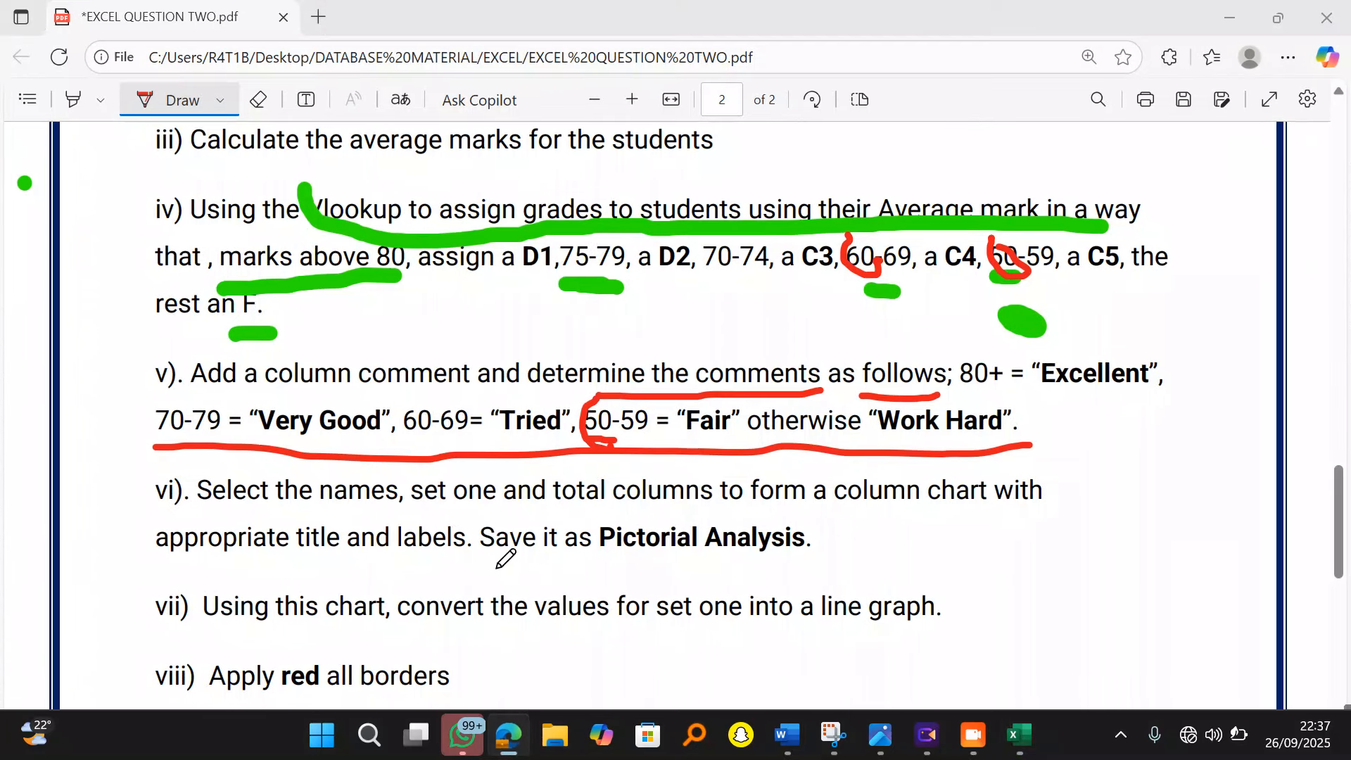
scroll(874, 517, "down", 3)
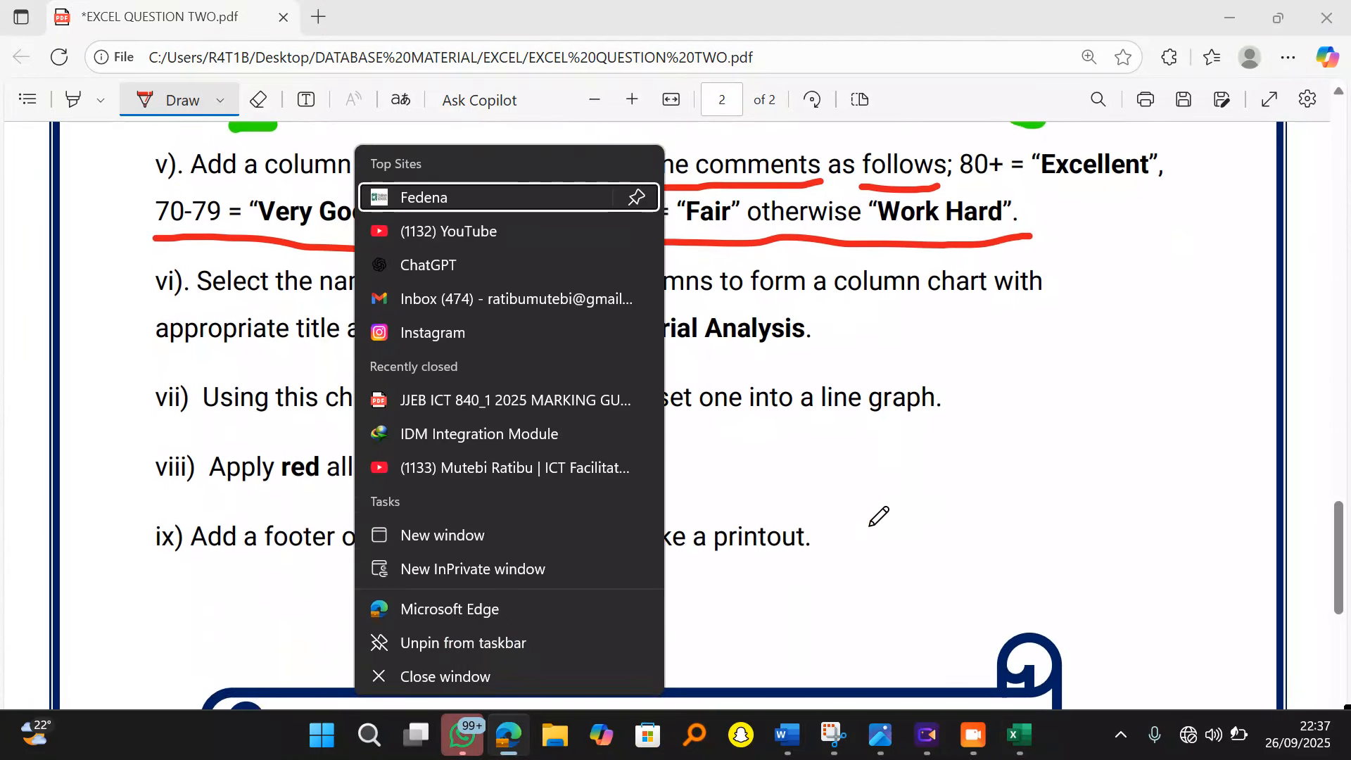
left_click(774, 287)
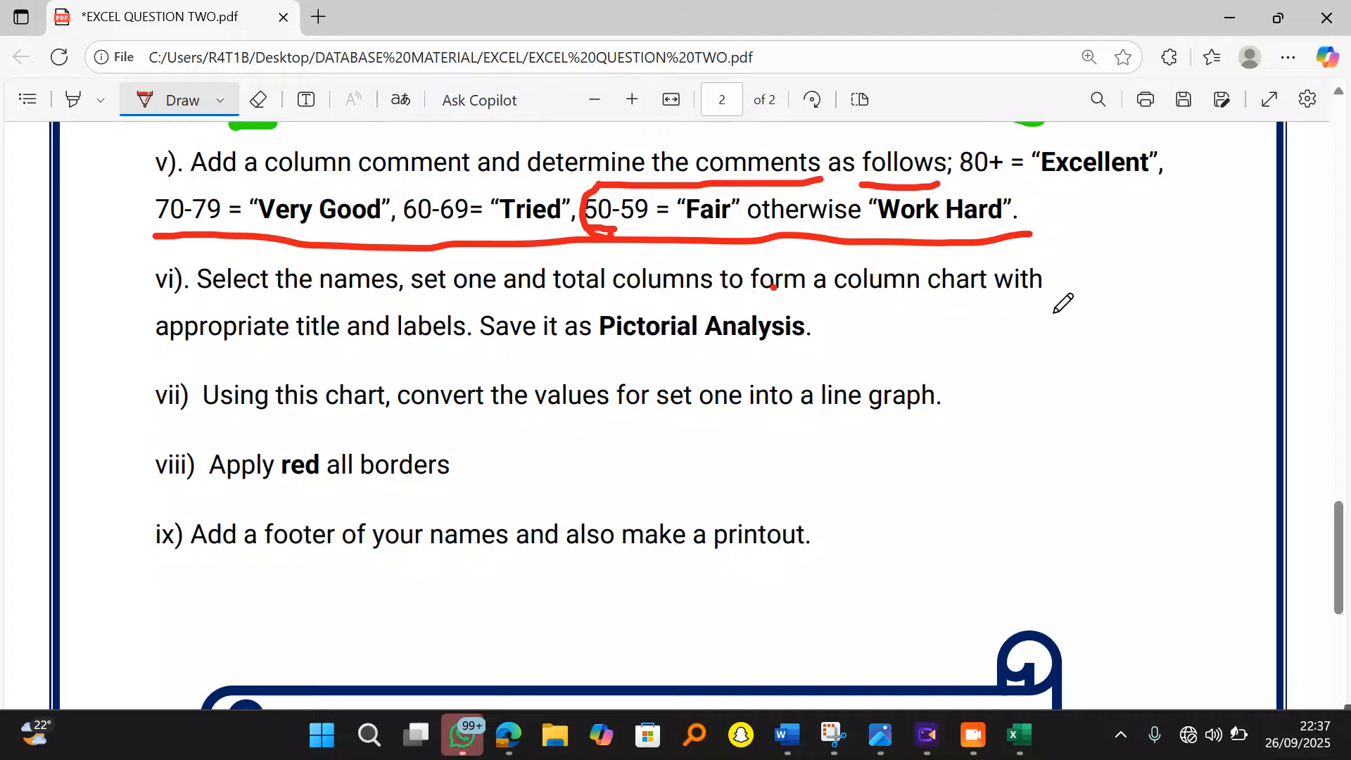
left_click_drag(289, 345, 788, 365)
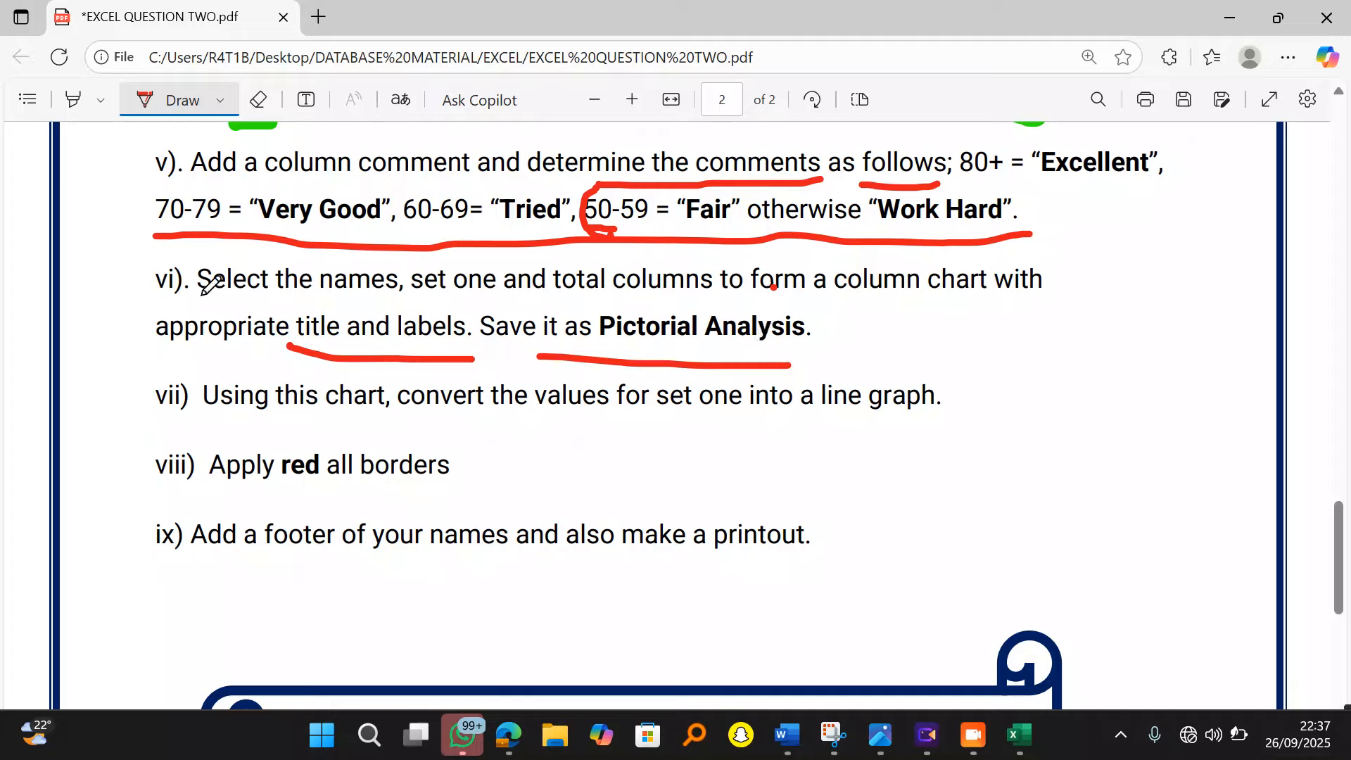
left_click_drag(201, 294, 617, 307)
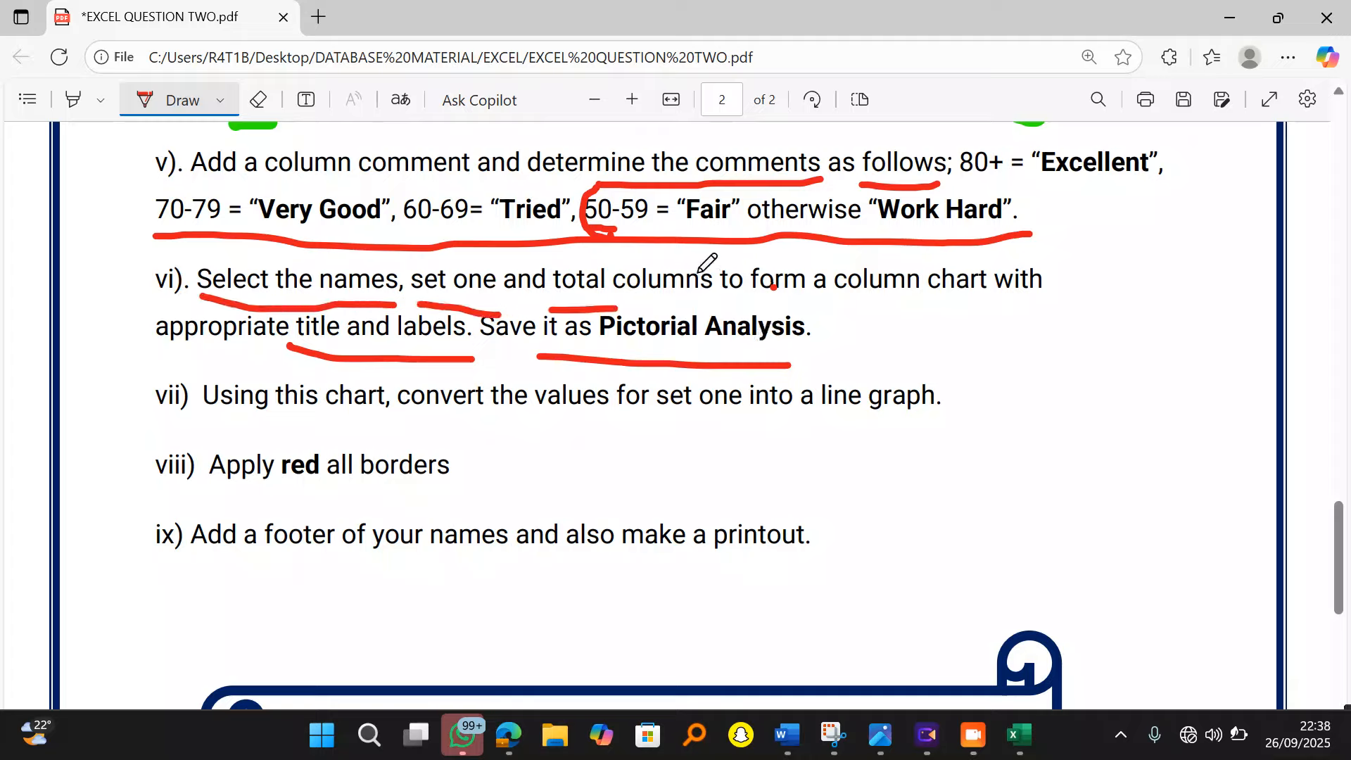
left_click(1228, 14)
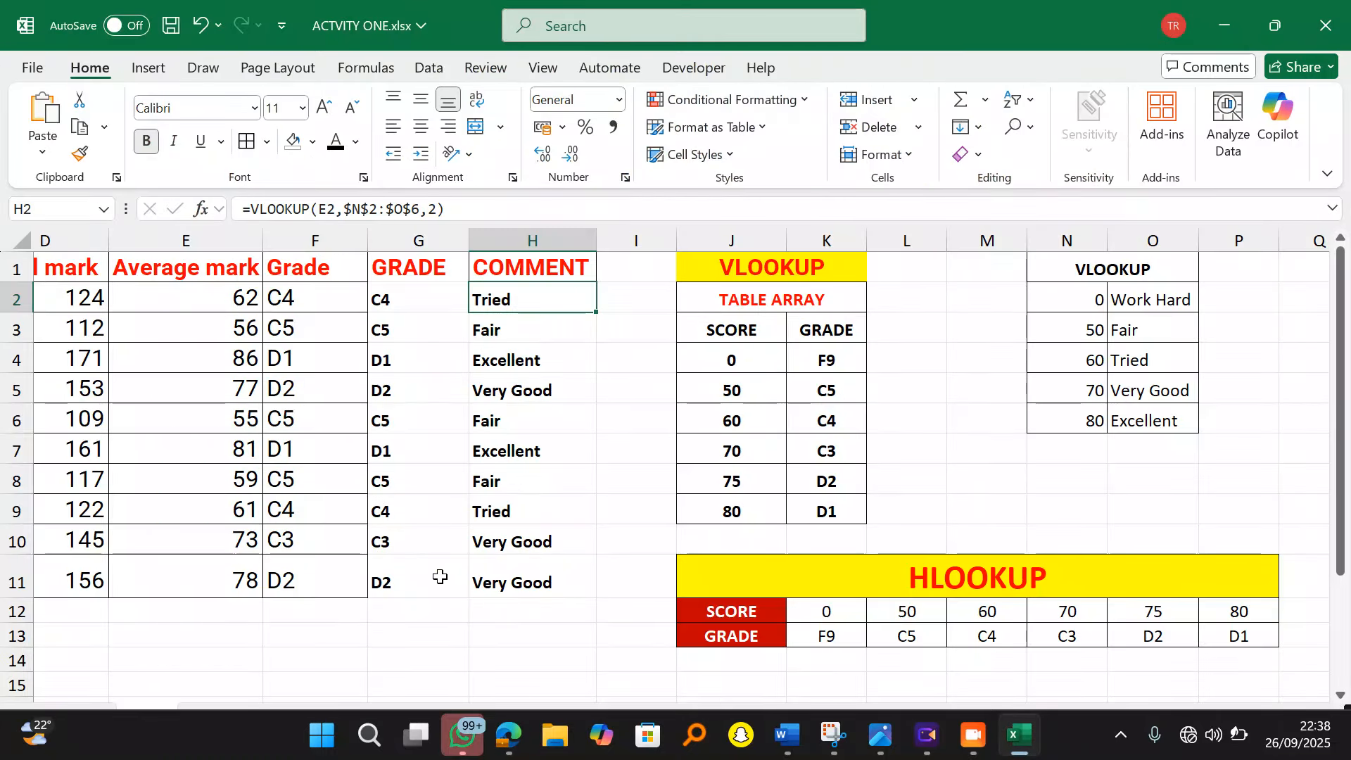
Step: Select A1:B11 plus D1:D11 (names, Set One, Total mark) and bring up the chart options
scroll(443, 580, "left", 5)
scroll(646, 683, "left", 3)
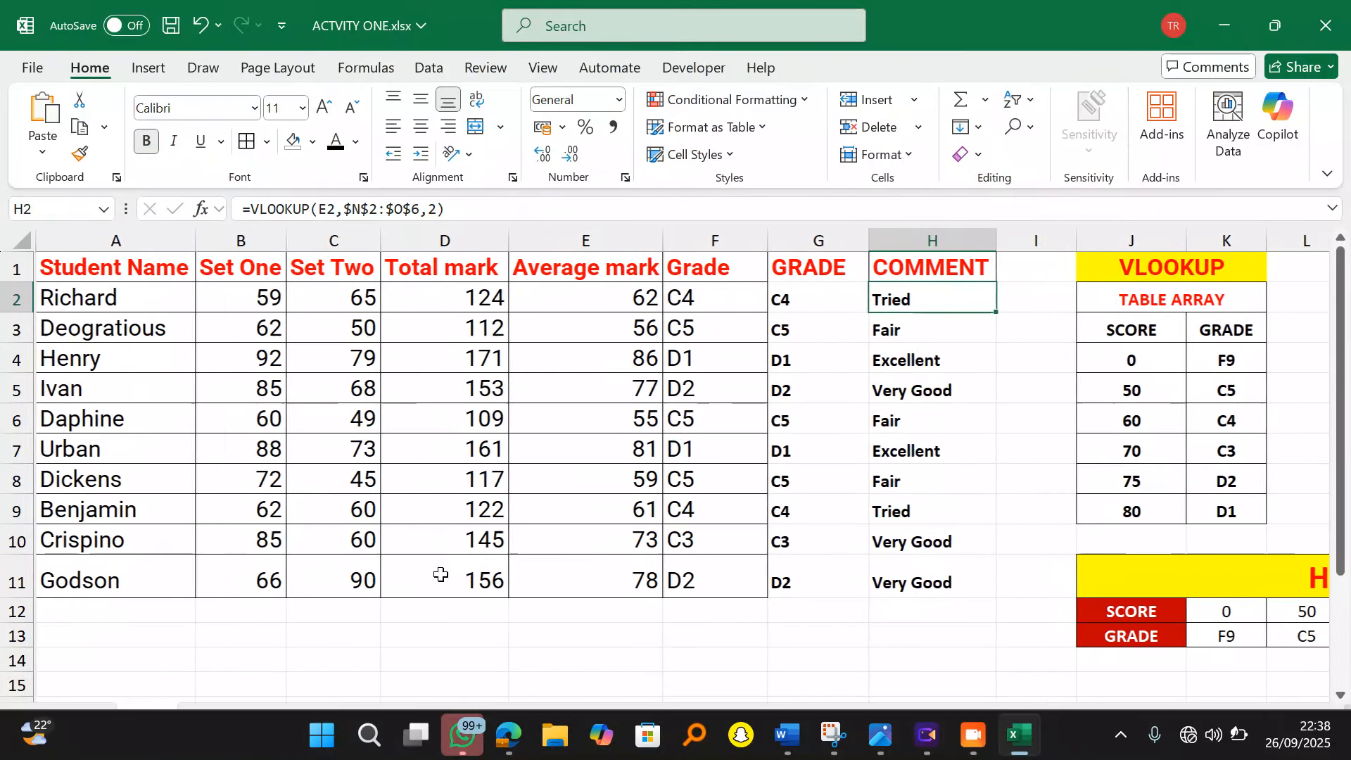
left_click(116, 269)
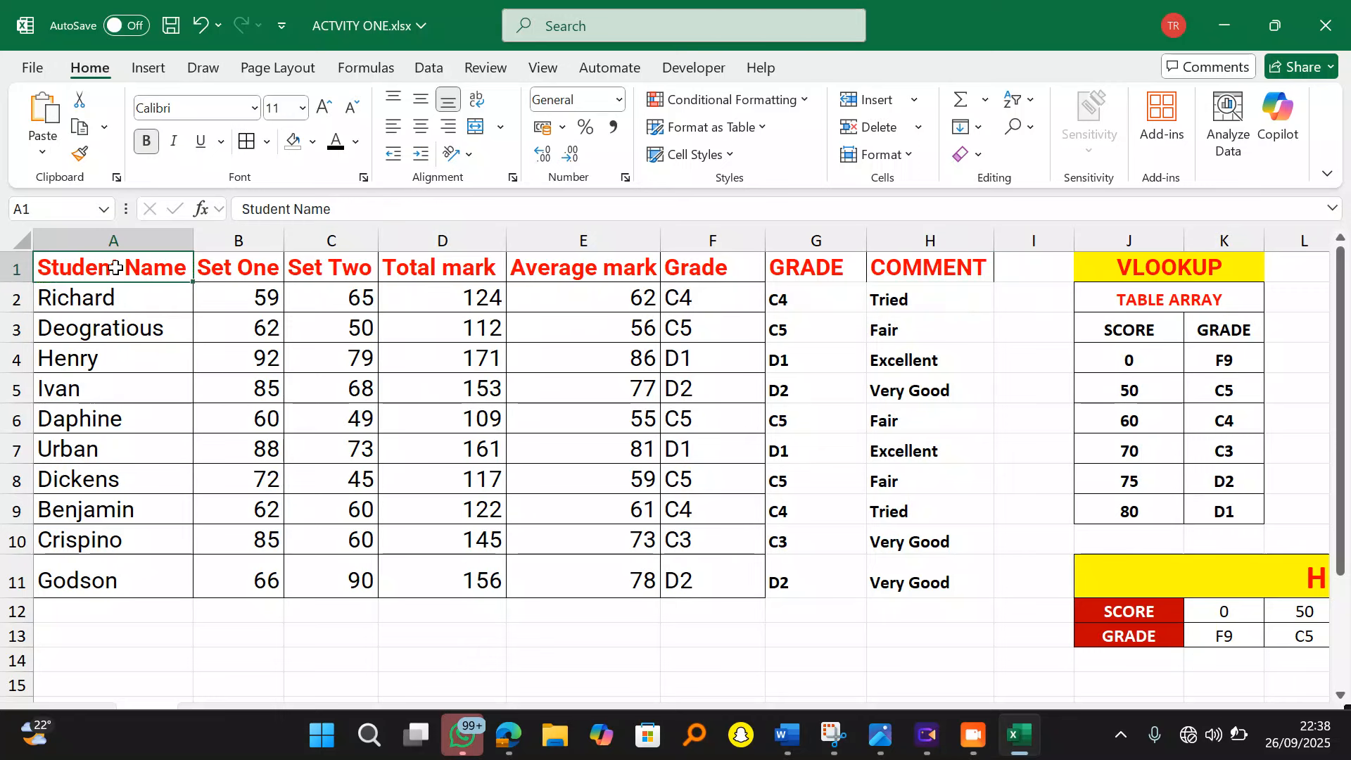
left_click_drag(116, 267, 236, 586)
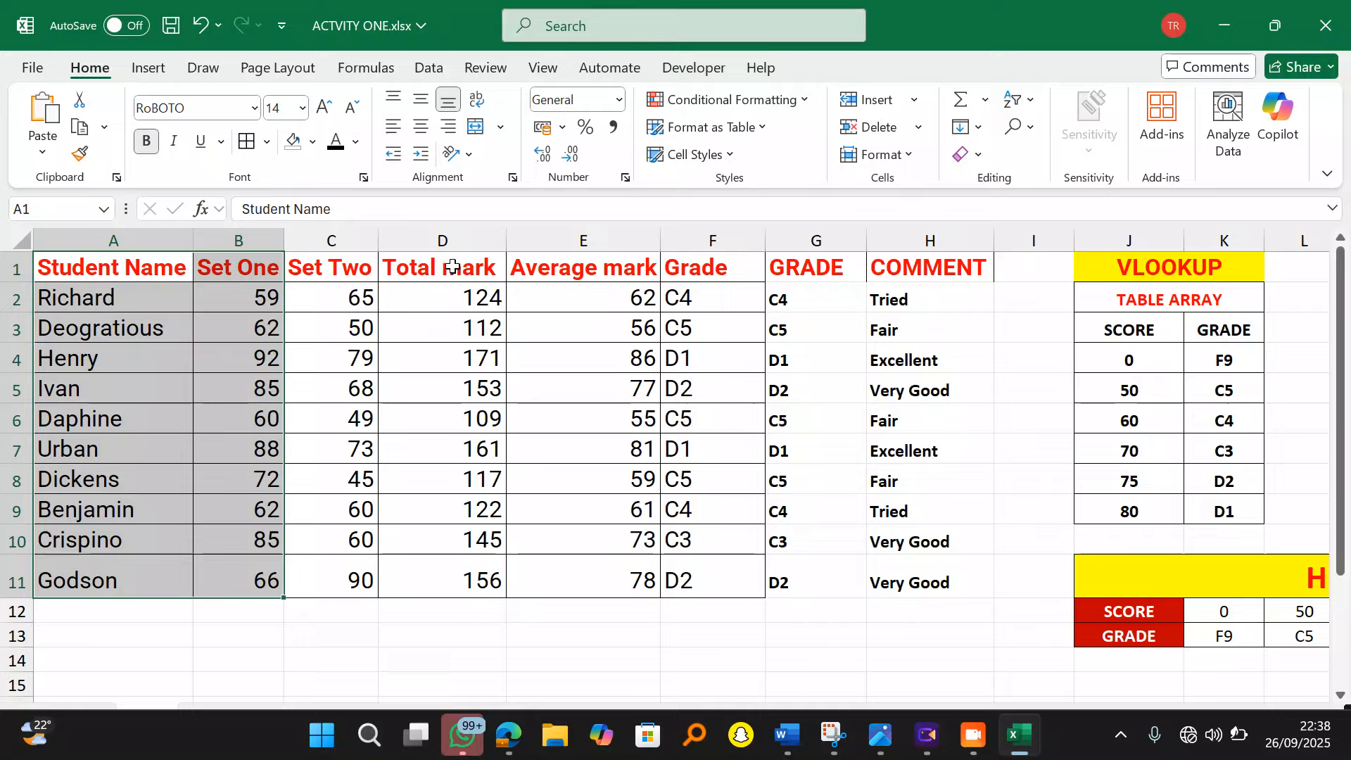
left_click_drag(453, 267, 478, 576)
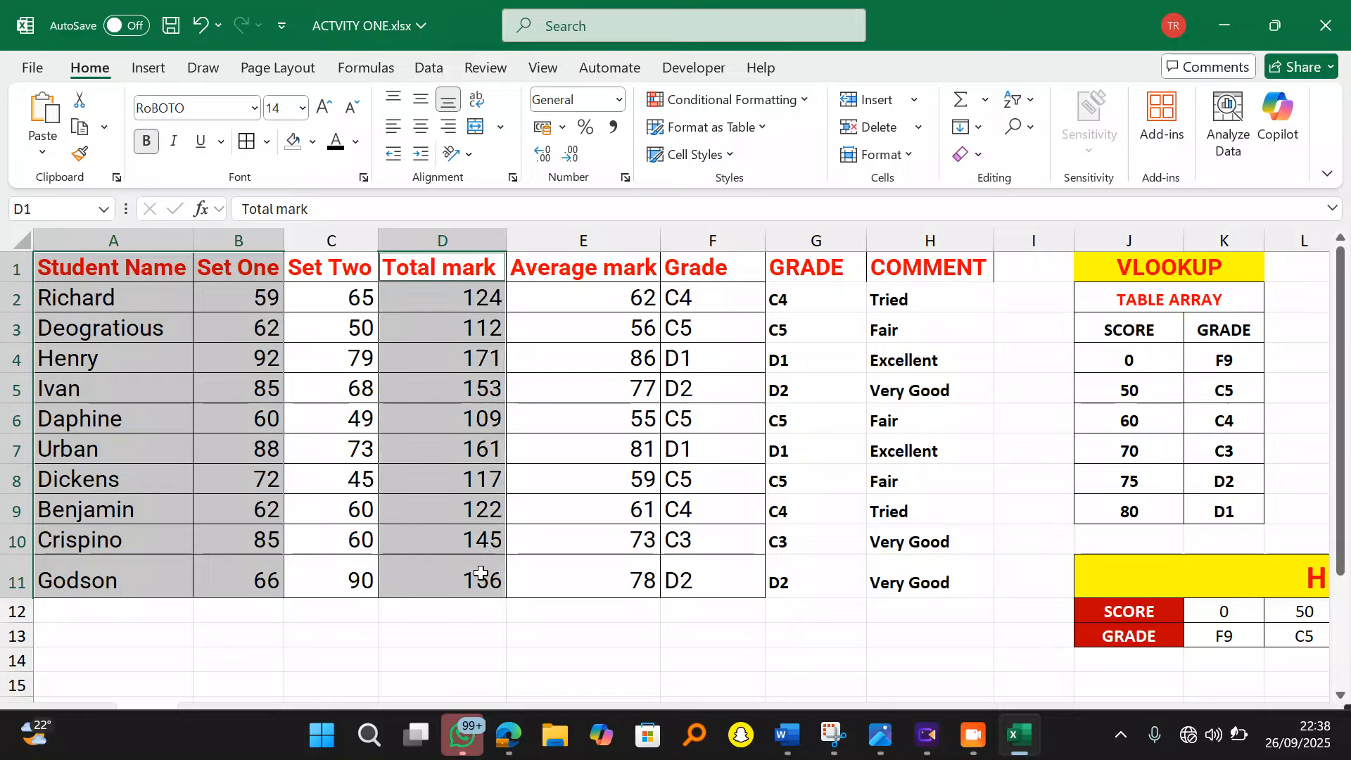
left_click(234, 637)
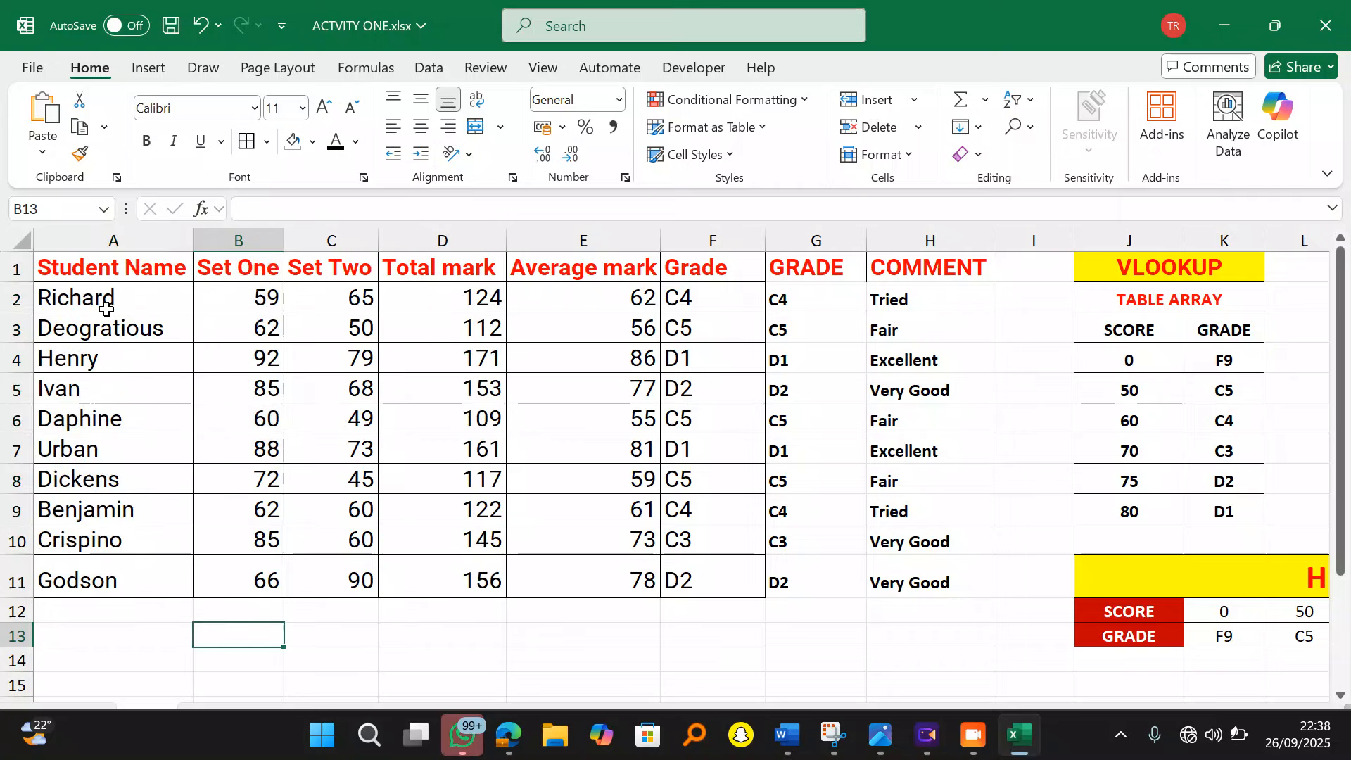
left_click_drag(111, 266, 244, 581)
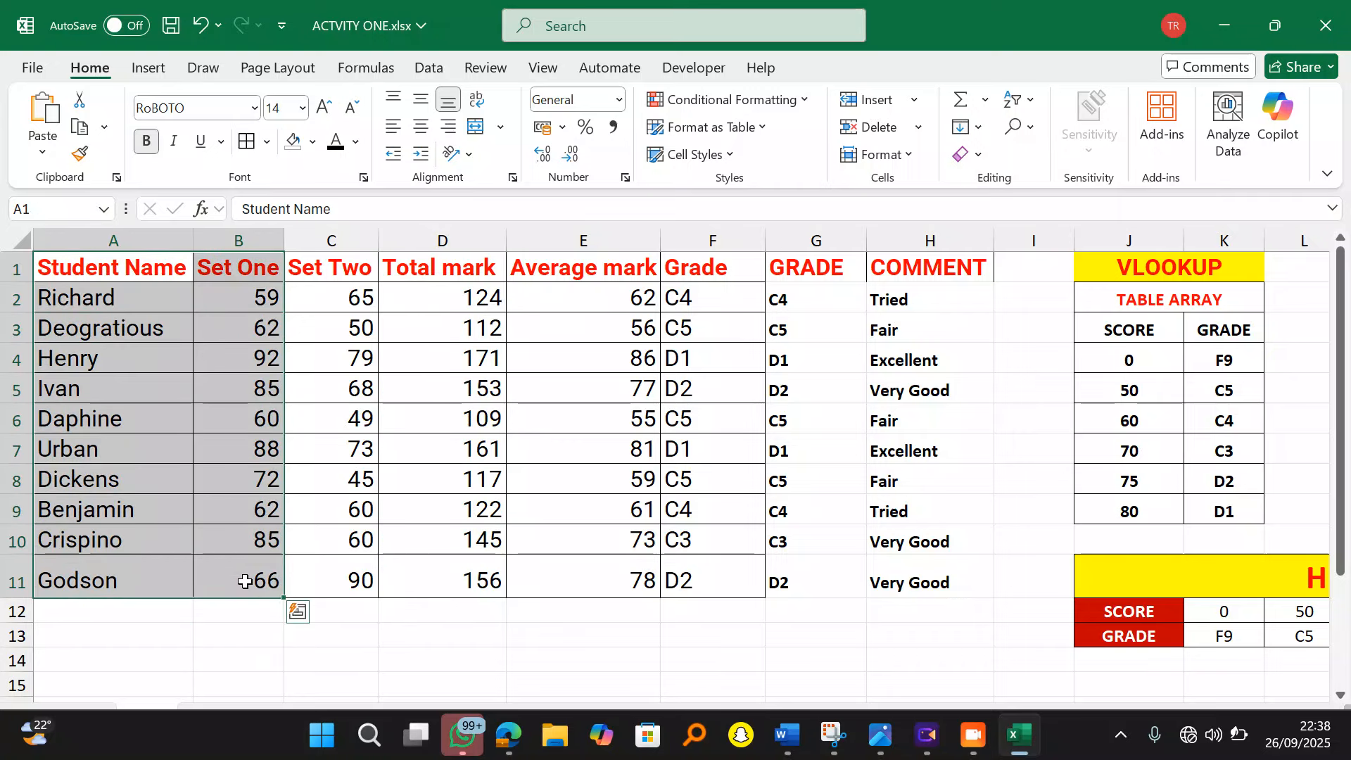
left_click(455, 265, "ctrl")
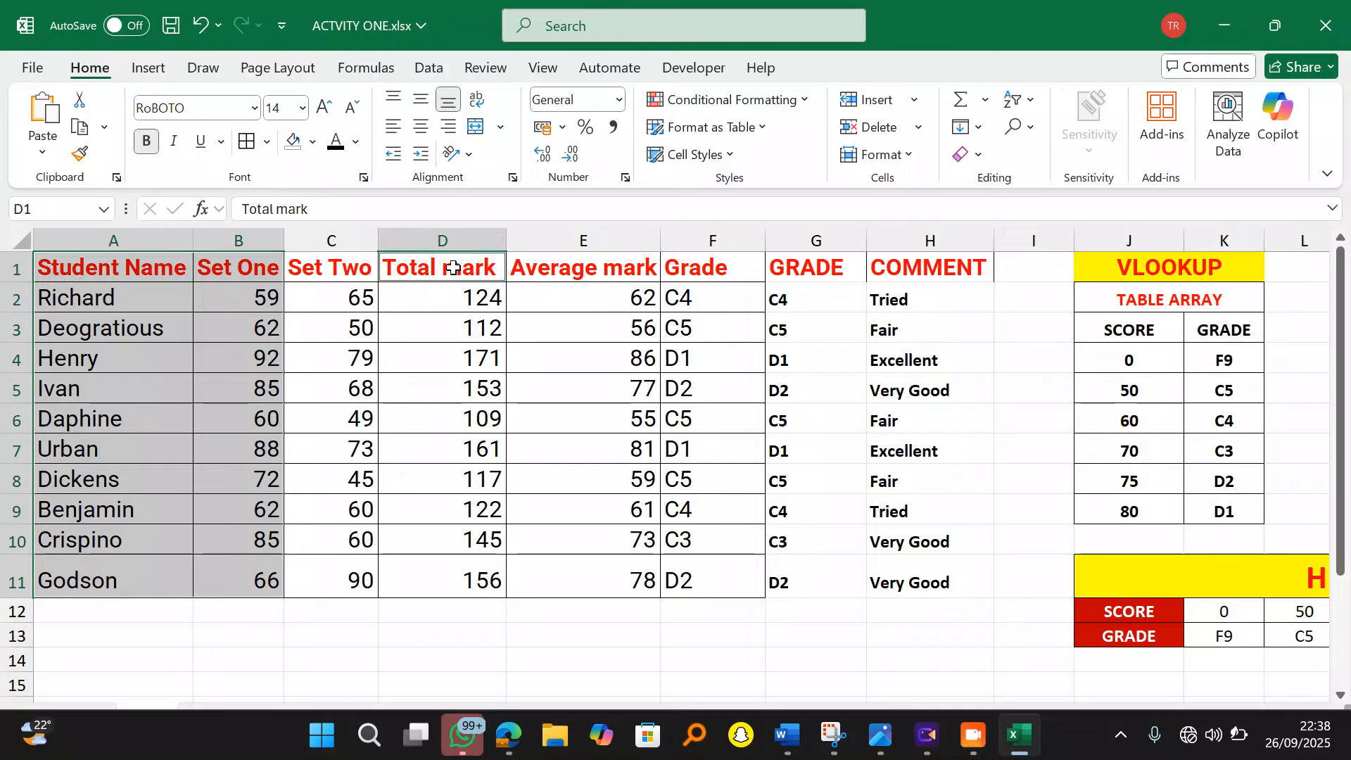
left_click_drag(452, 268, 483, 570)
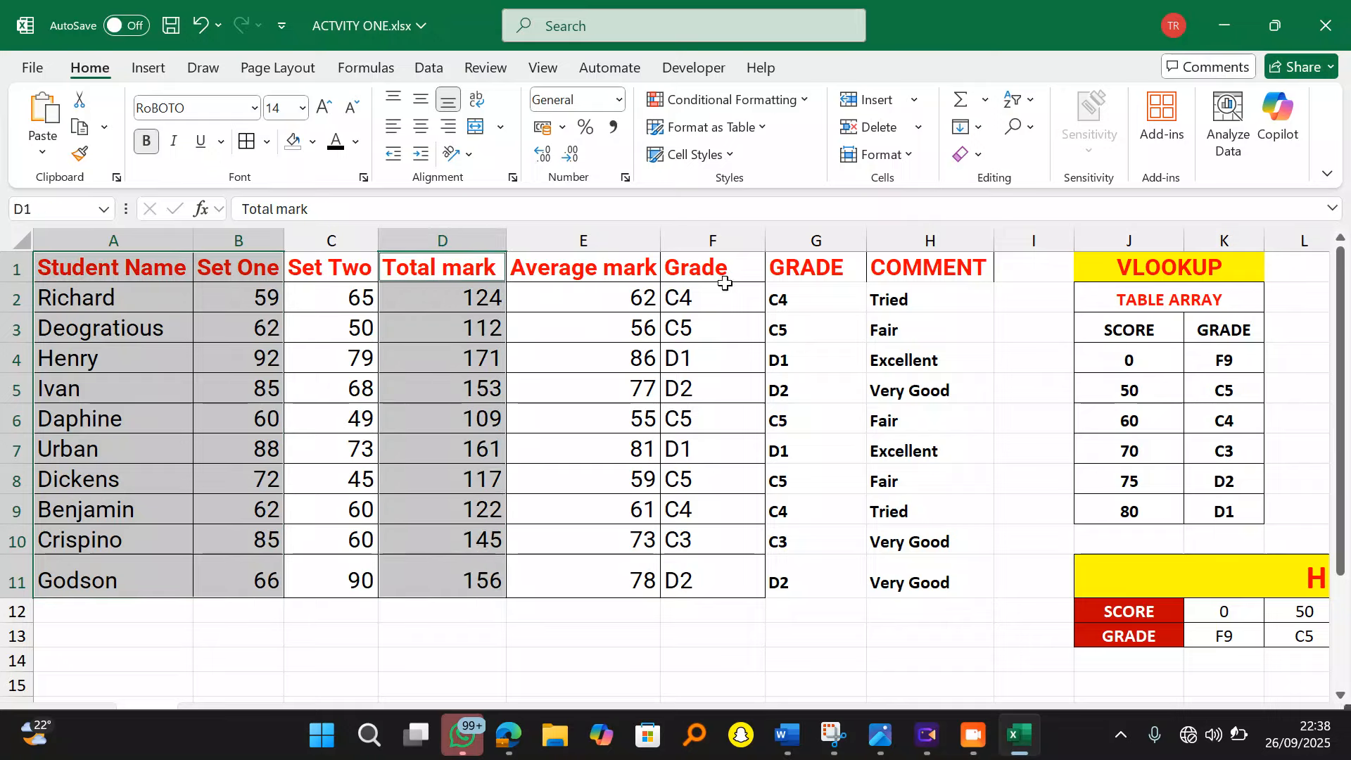
left_click(149, 68)
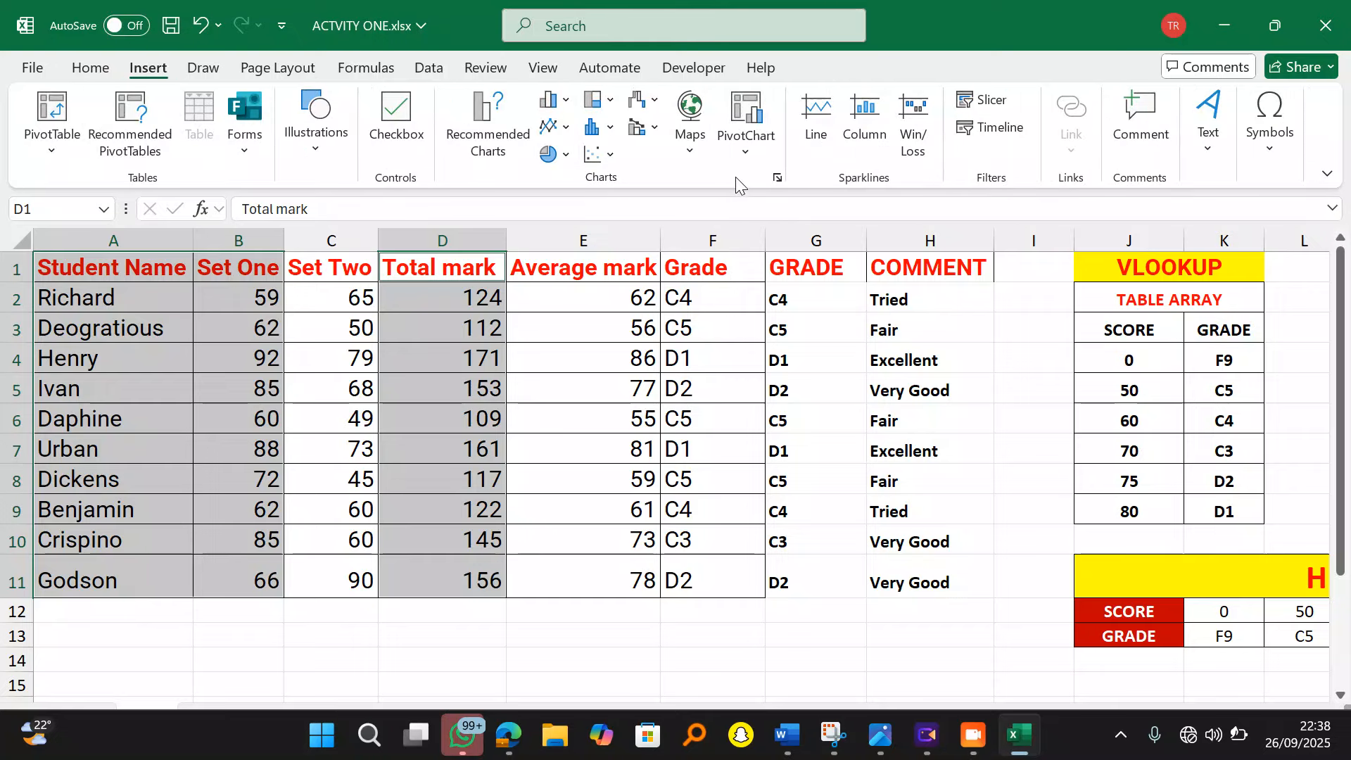
Step: Choose Clustered Column from the All Charts list and insert it
left_click(777, 178)
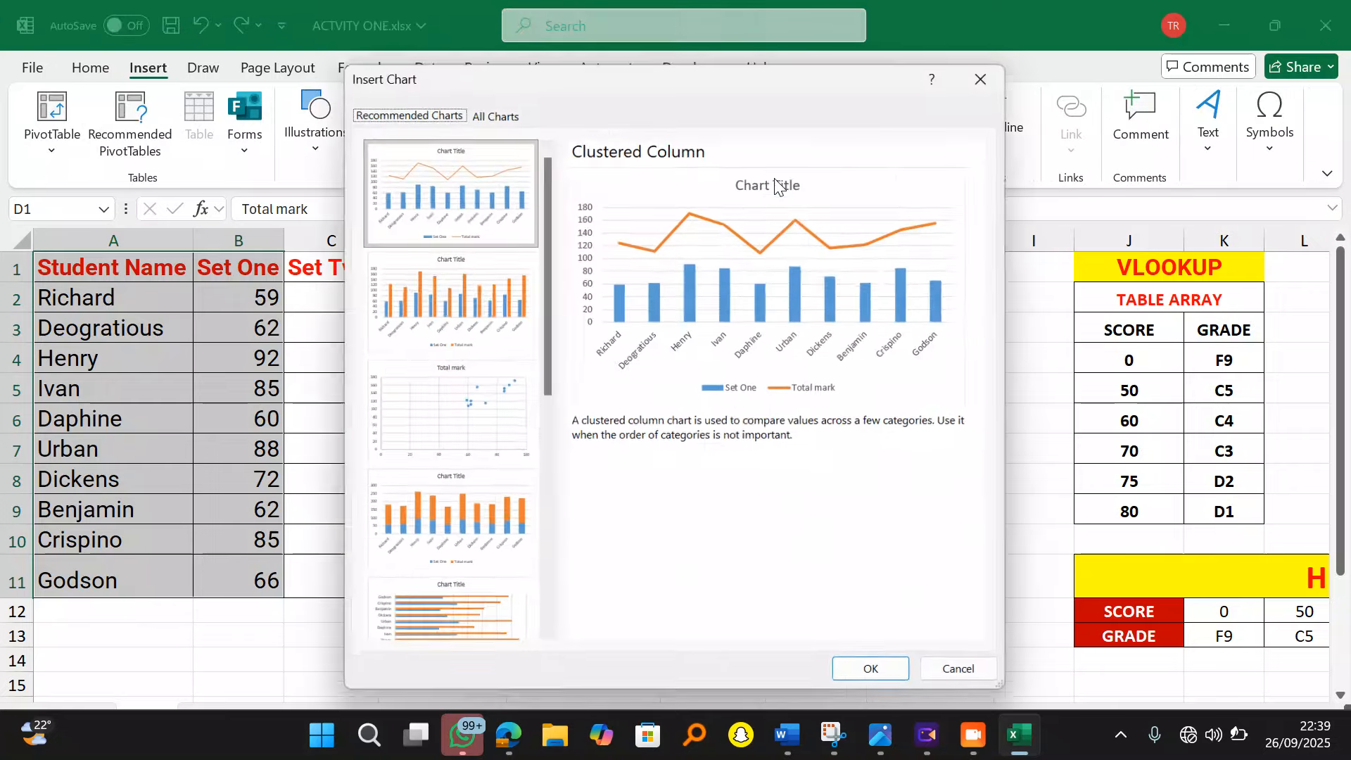
left_click(503, 114)
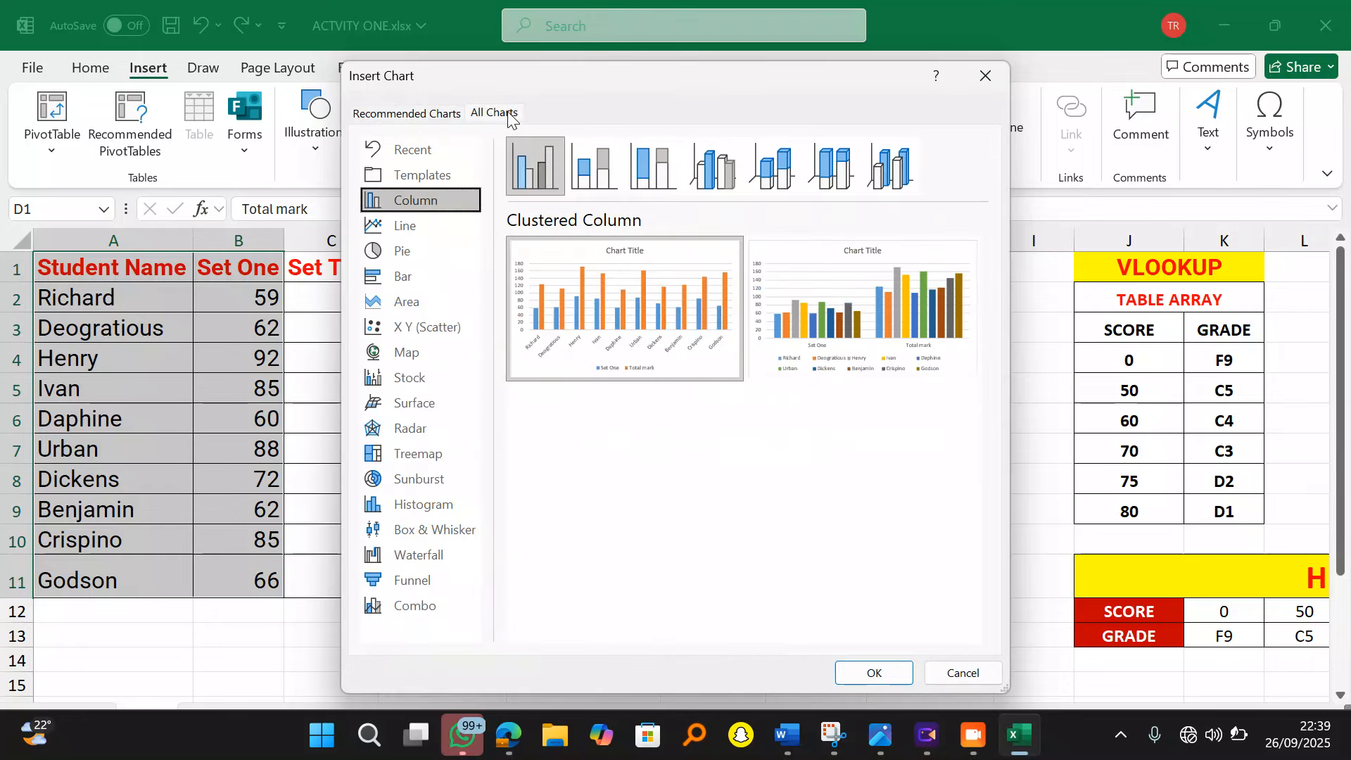
mouse_move(582, 310)
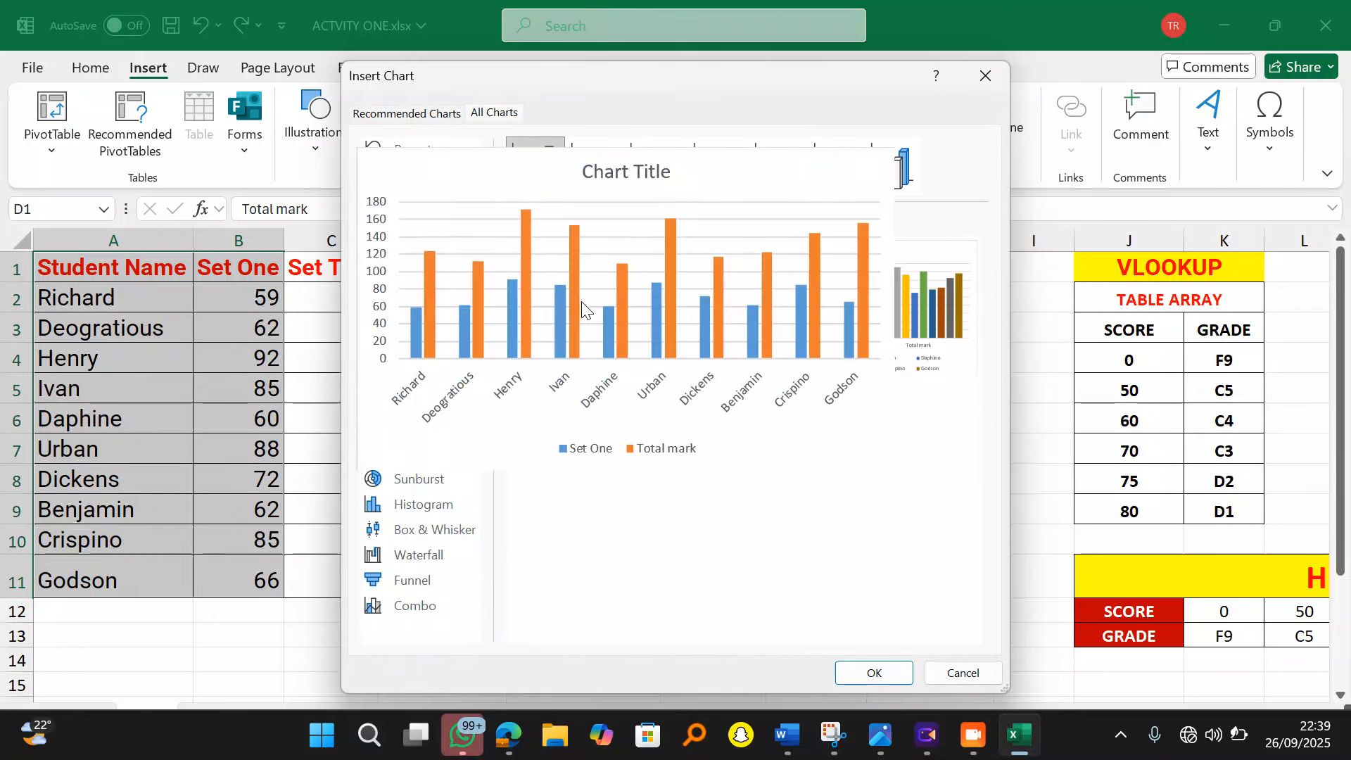
left_click(873, 671)
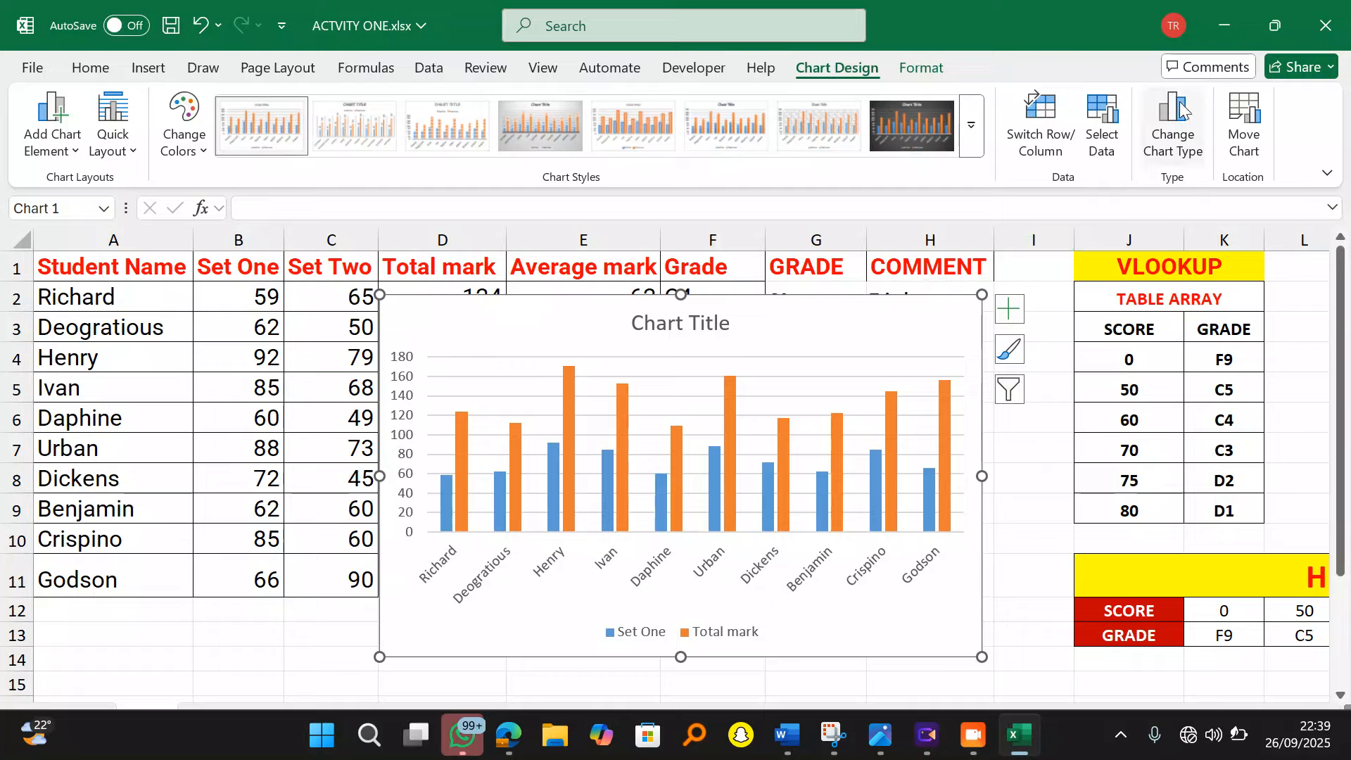
Step: Use Move Chart to put the column chart on a new sheet named 'Pictorial Analysis'
left_click(1247, 112)
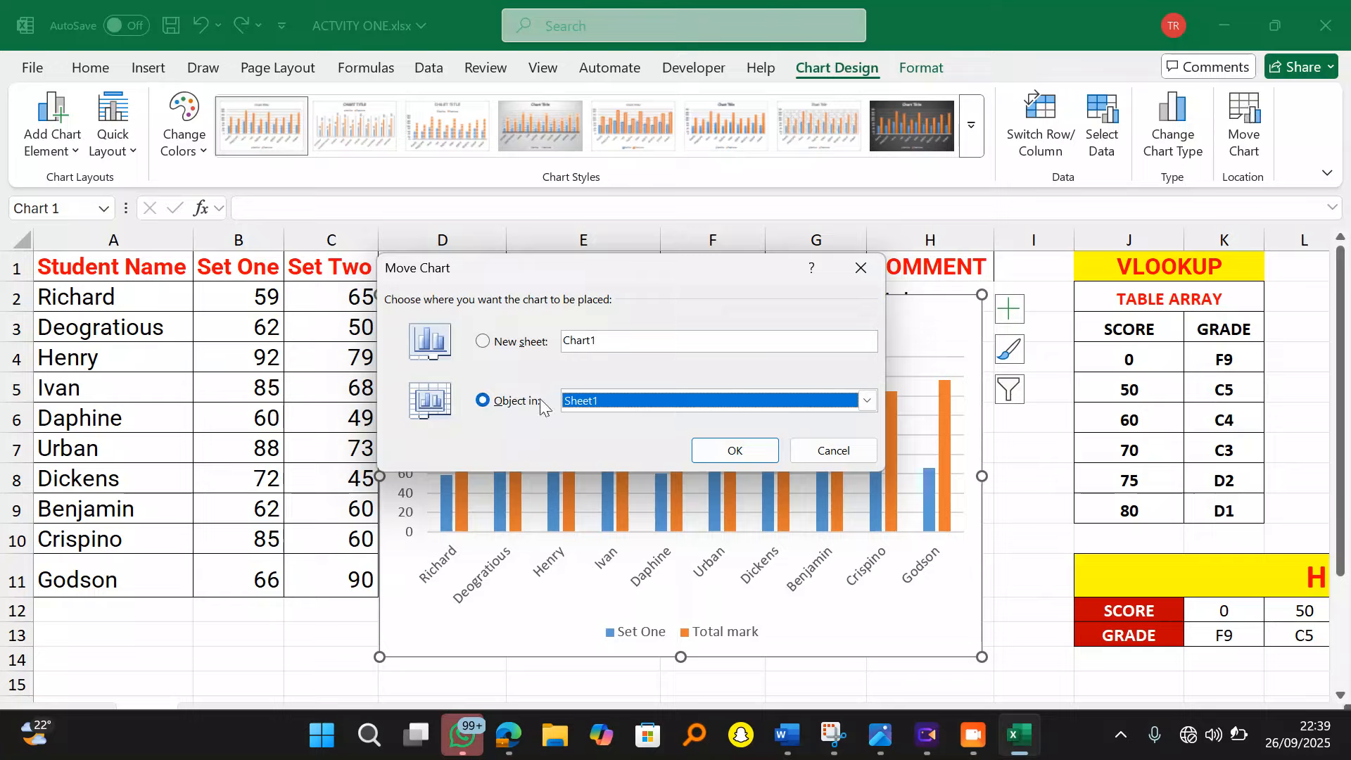
left_click(482, 342)
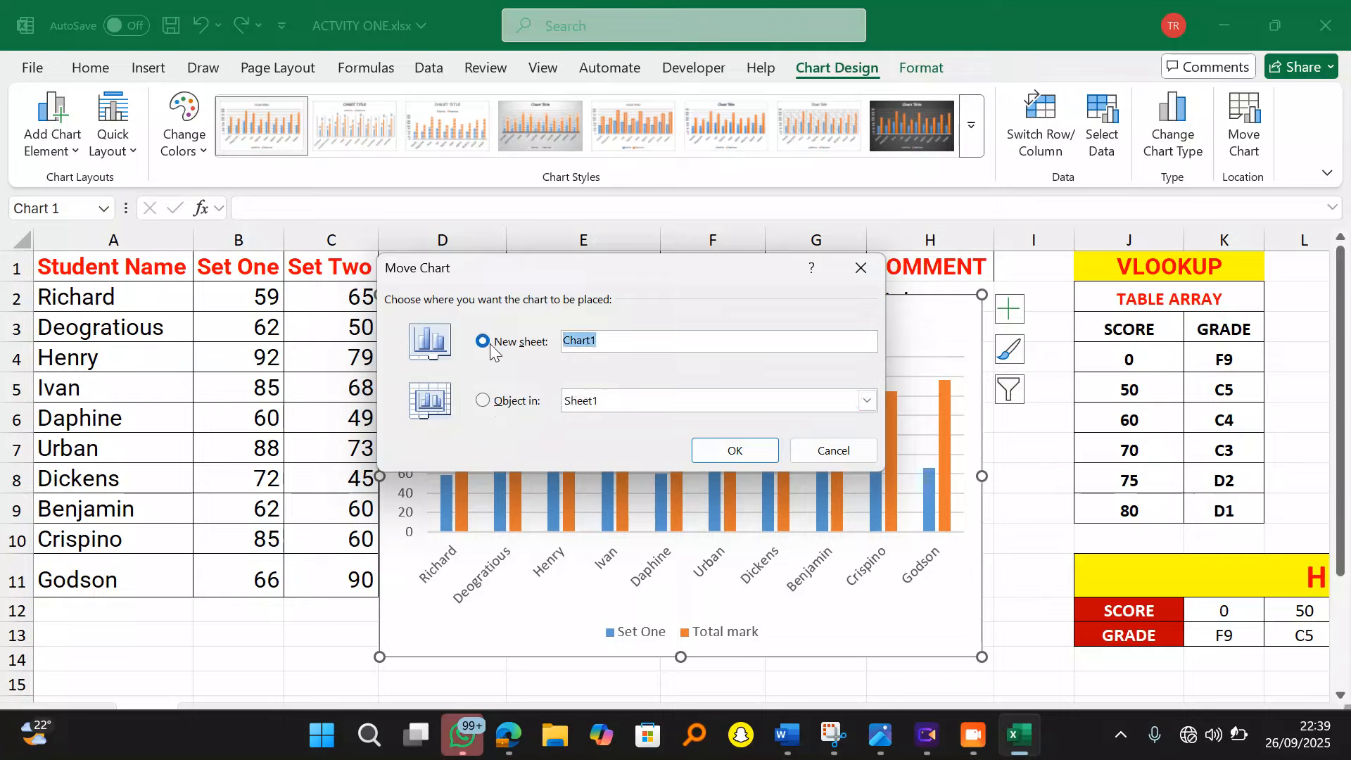
left_click(625, 338)
type("Pictorial Analysis")
left_click(730, 452)
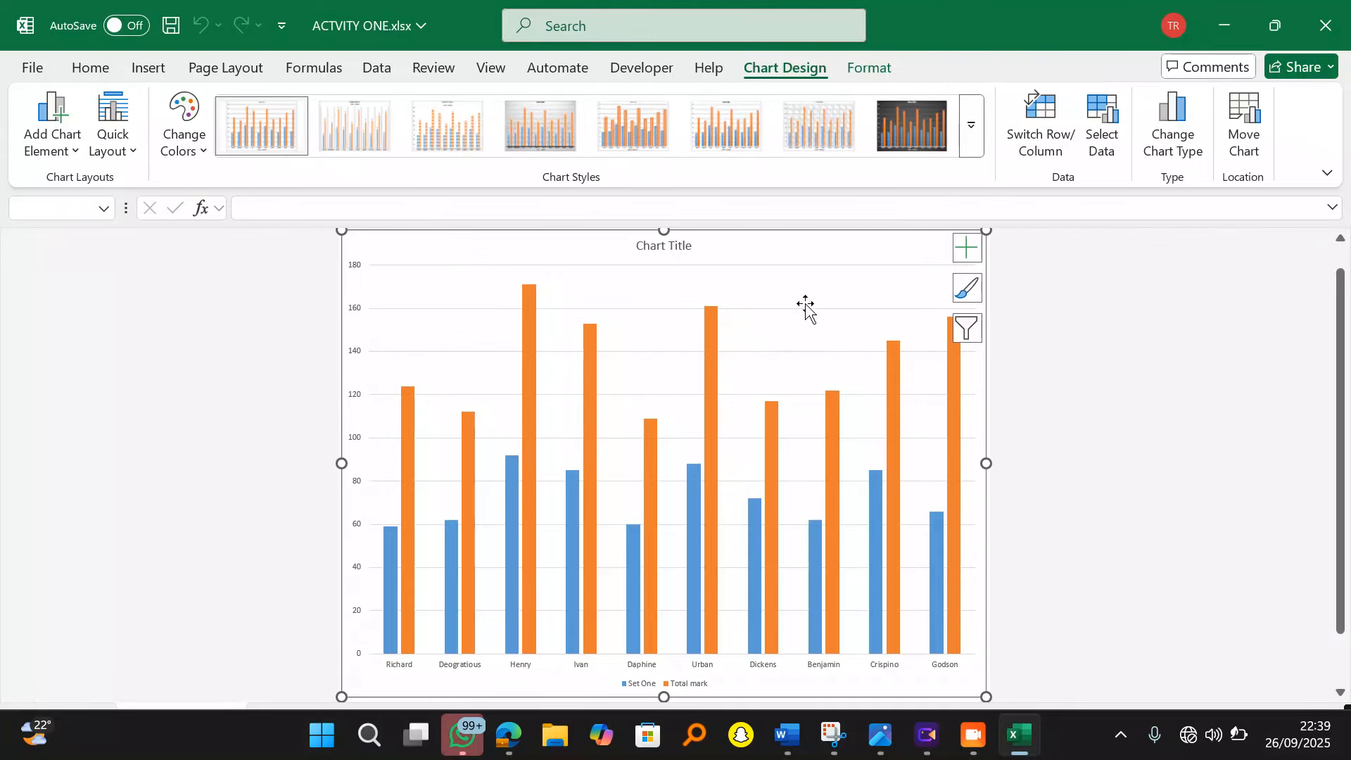
Step: Replace the chart title with 'A column Chart showing students names, set one and their total mark'
left_click(677, 246)
left_click(684, 246)
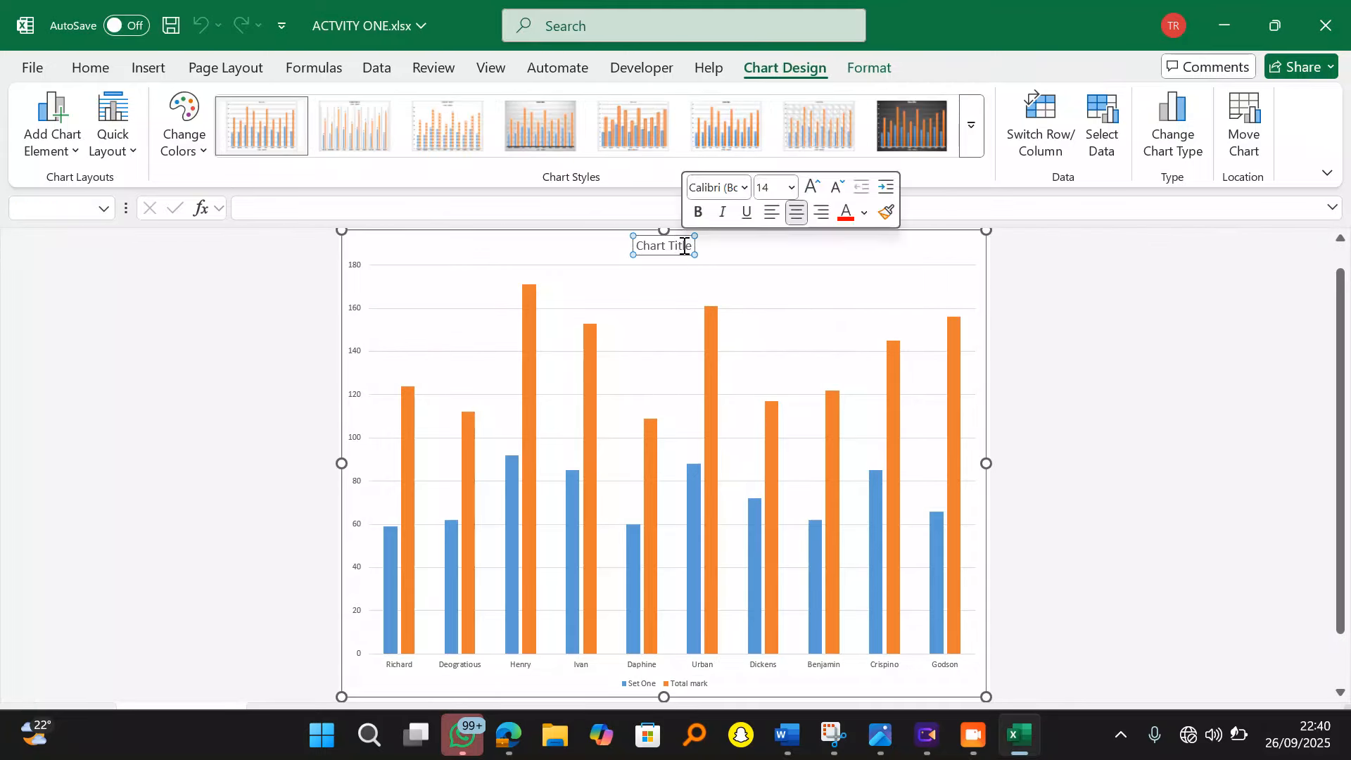
triple_click(684, 246)
key("Delete")
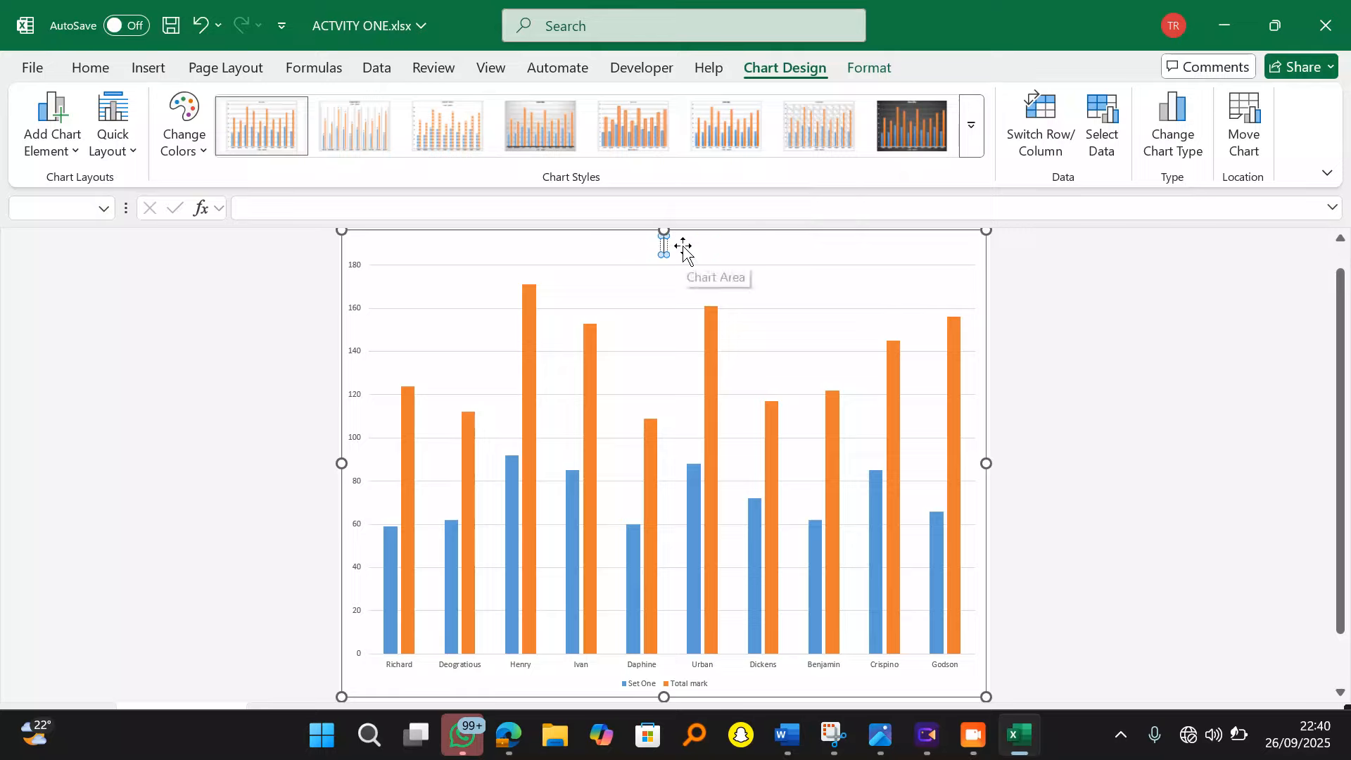
type("A column Char")
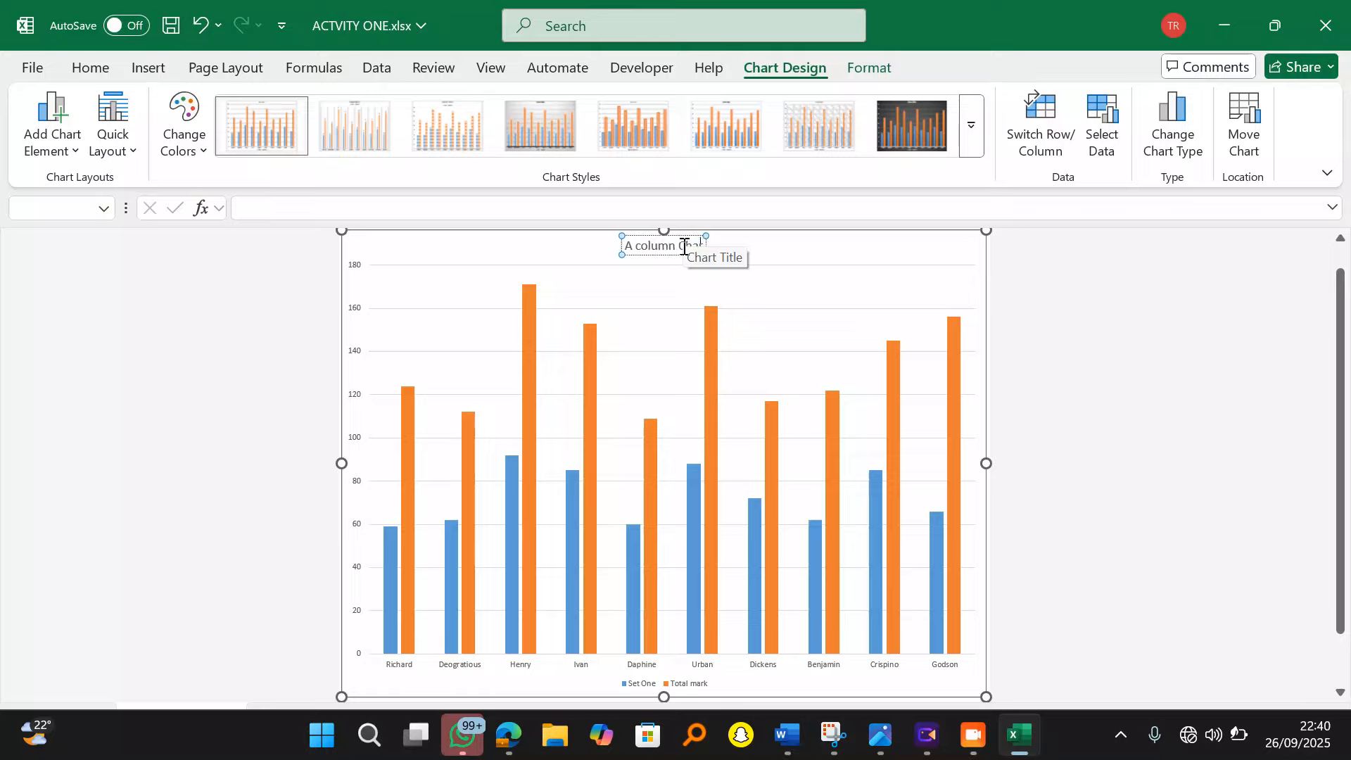
type("showi")
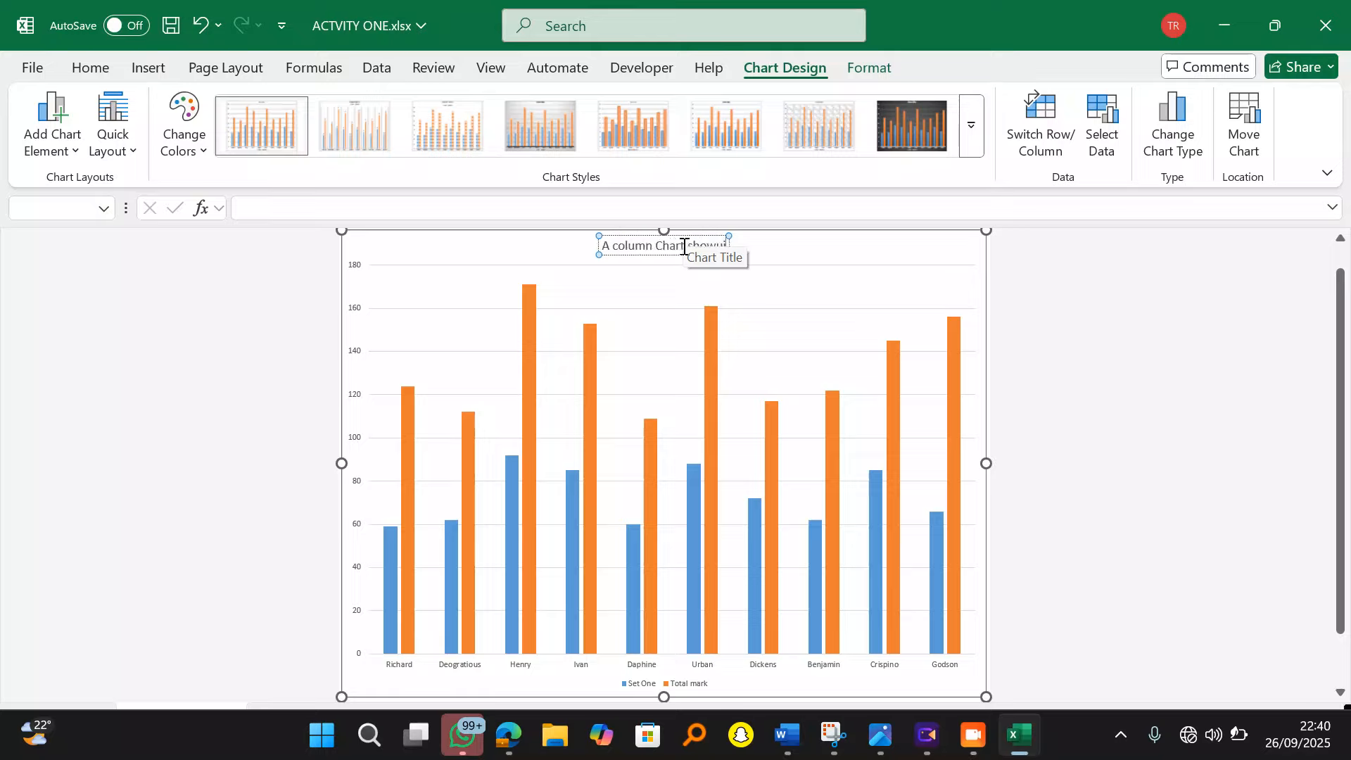
key("BackSpace")
key("BackSpace")
type("ing s")
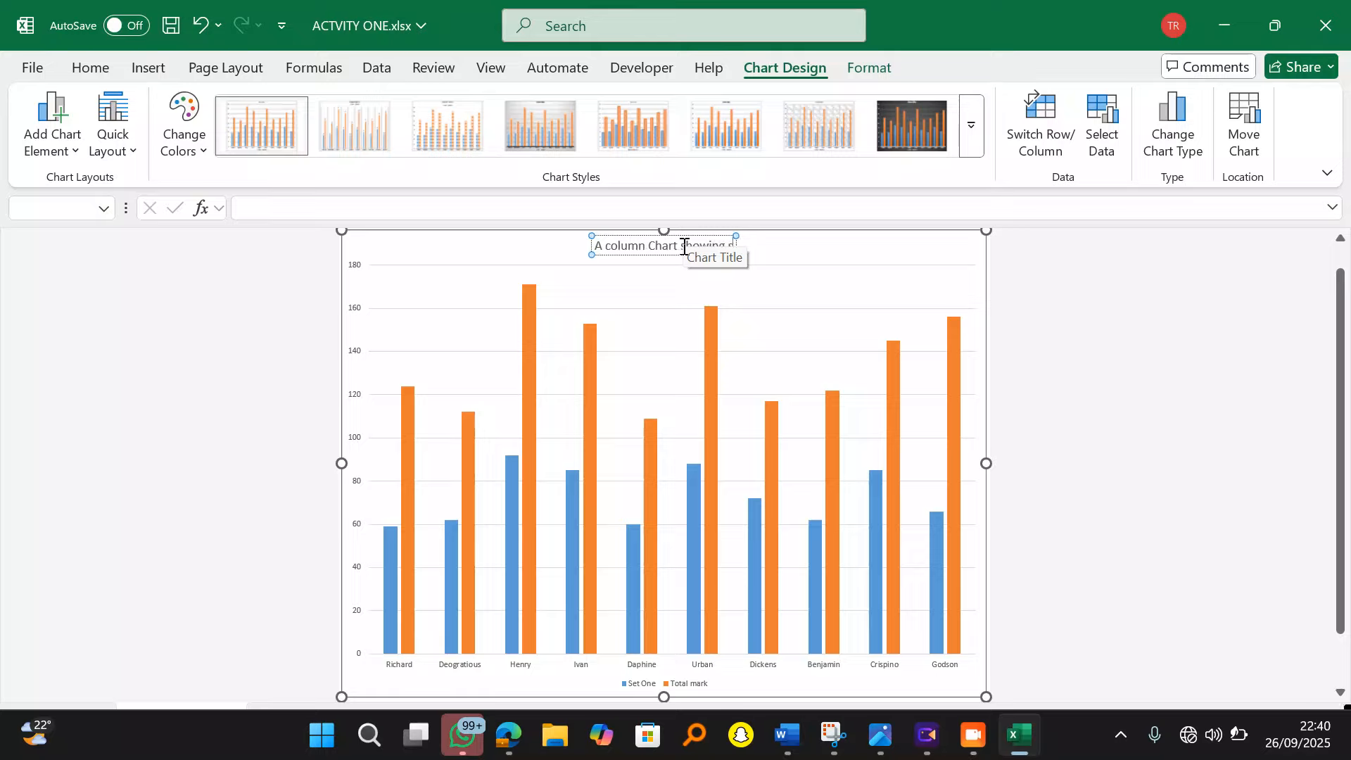
type("tudents")
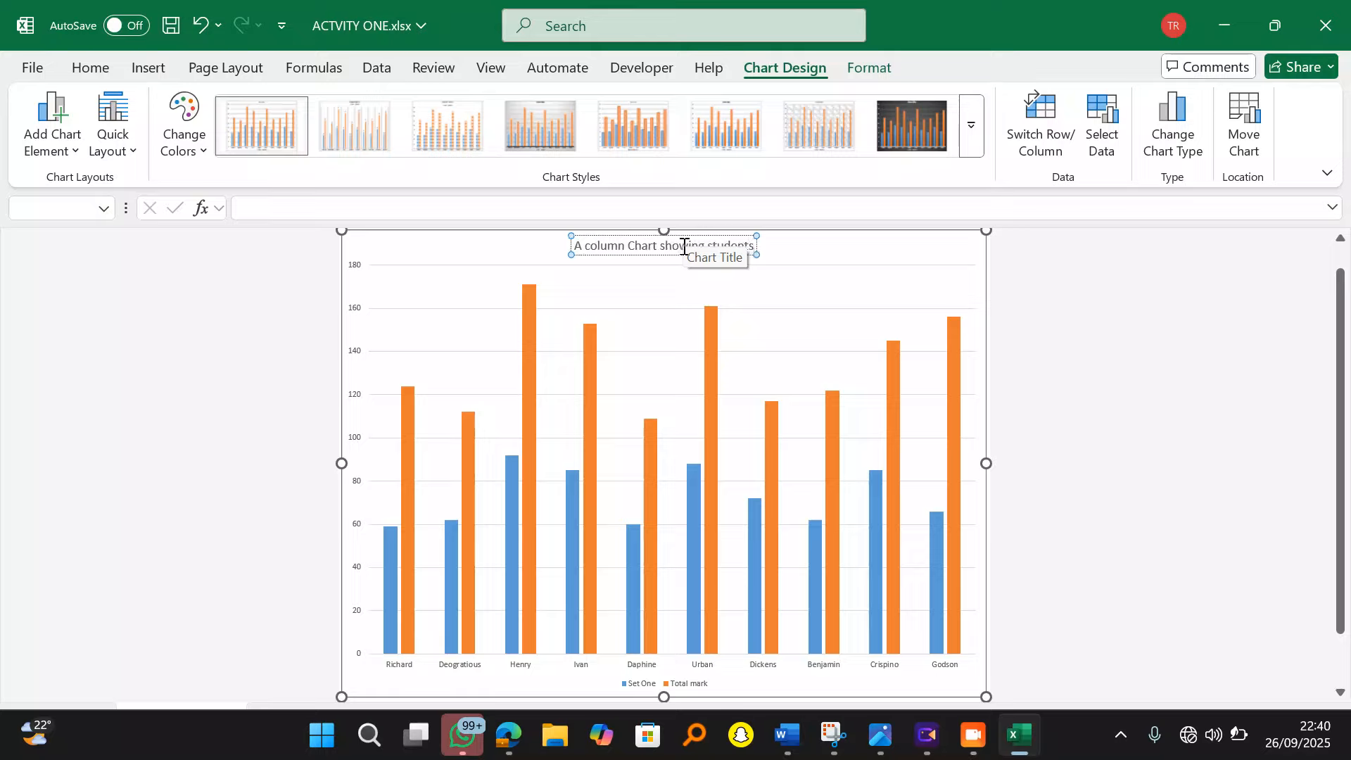
type(" names and th")
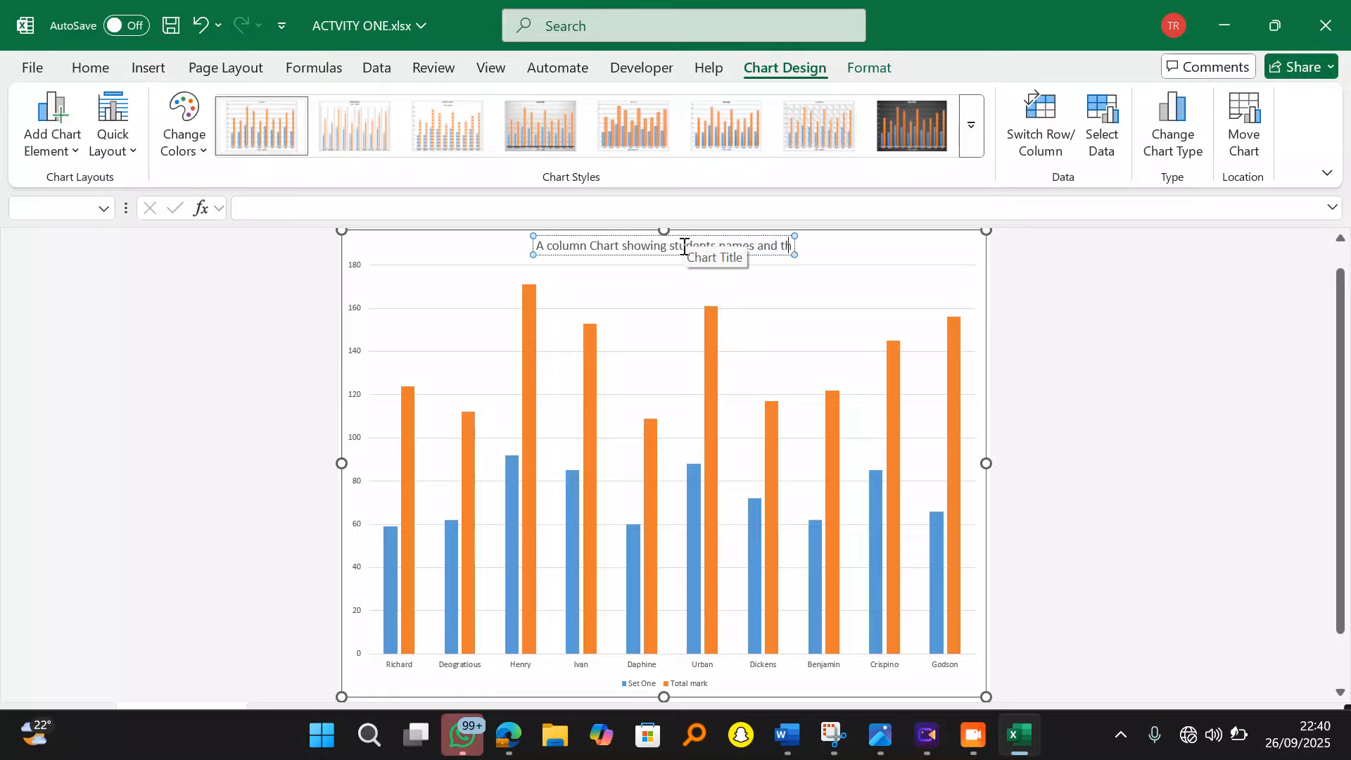
type("eir T")
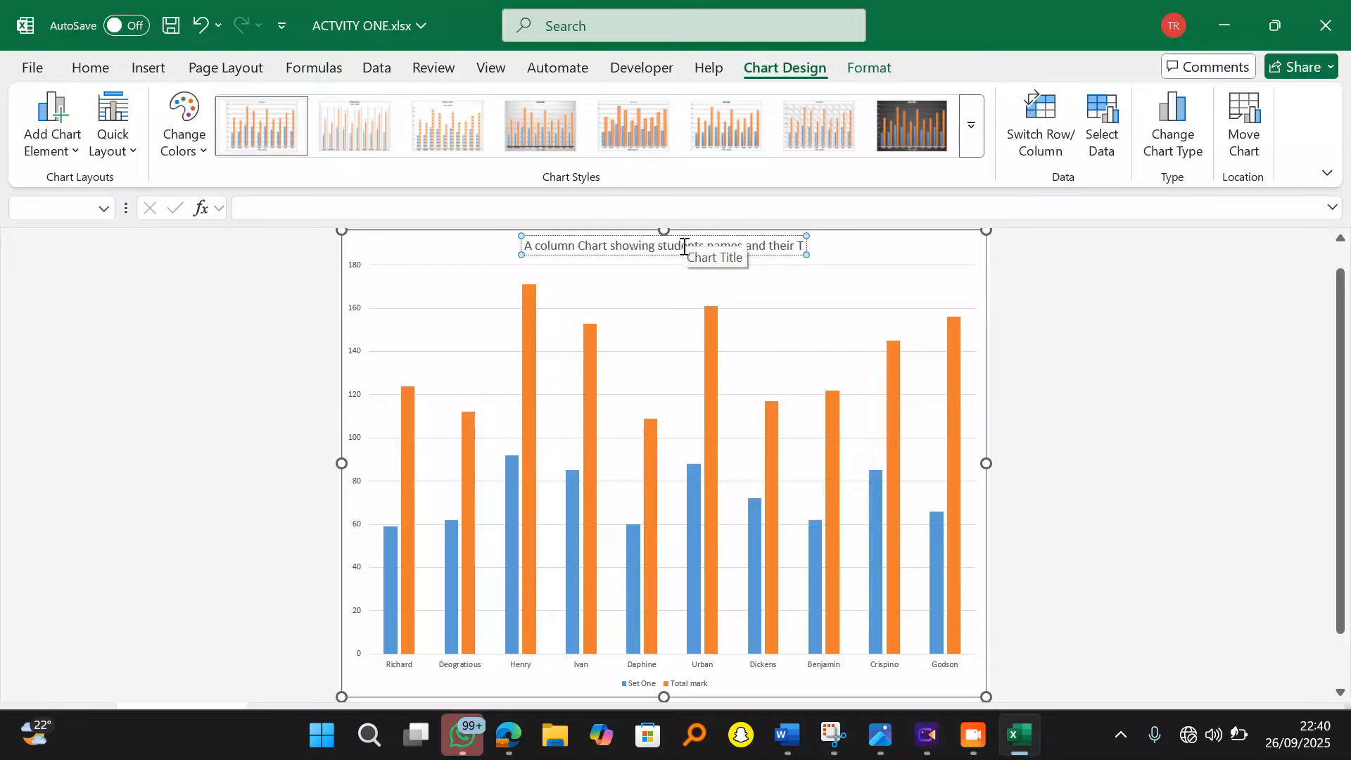
key("BackSpace")
key("BackSpace")
key("BackSpace")
key("BackSpace")
key("BackSpace")
key("BackSpace")
key("BackSpace")
key("BackSpace")
key("BackSpace")
key("BackSpace")
key("BackSpace")
key("BackSpace")
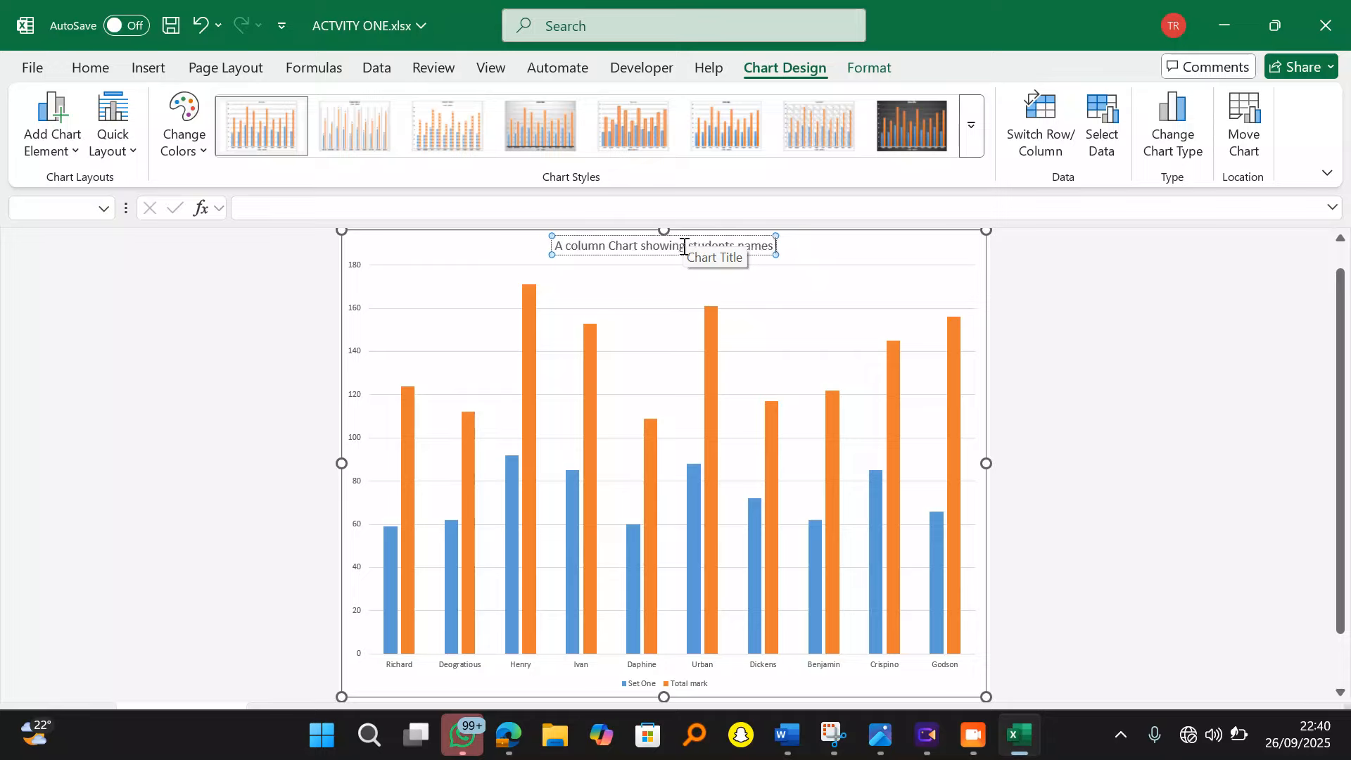
type(", se")
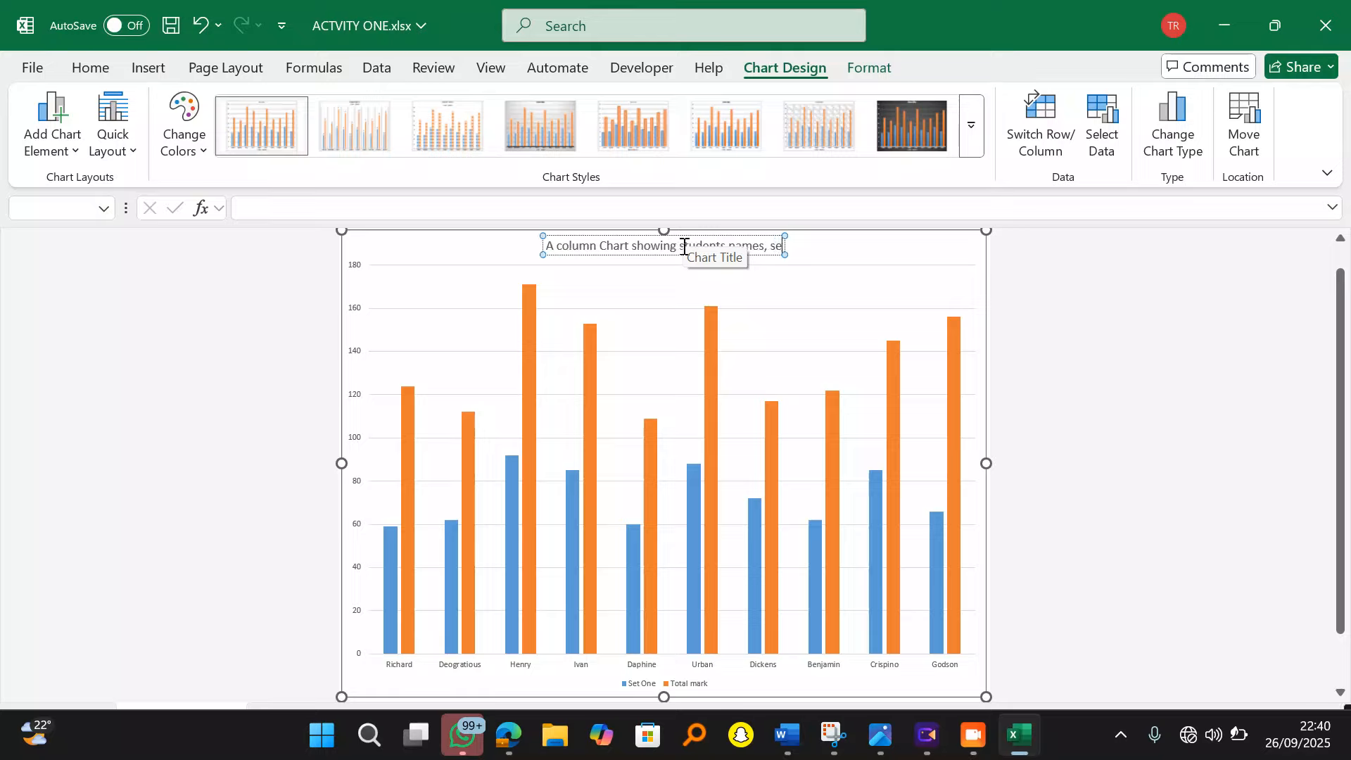
type("t on")
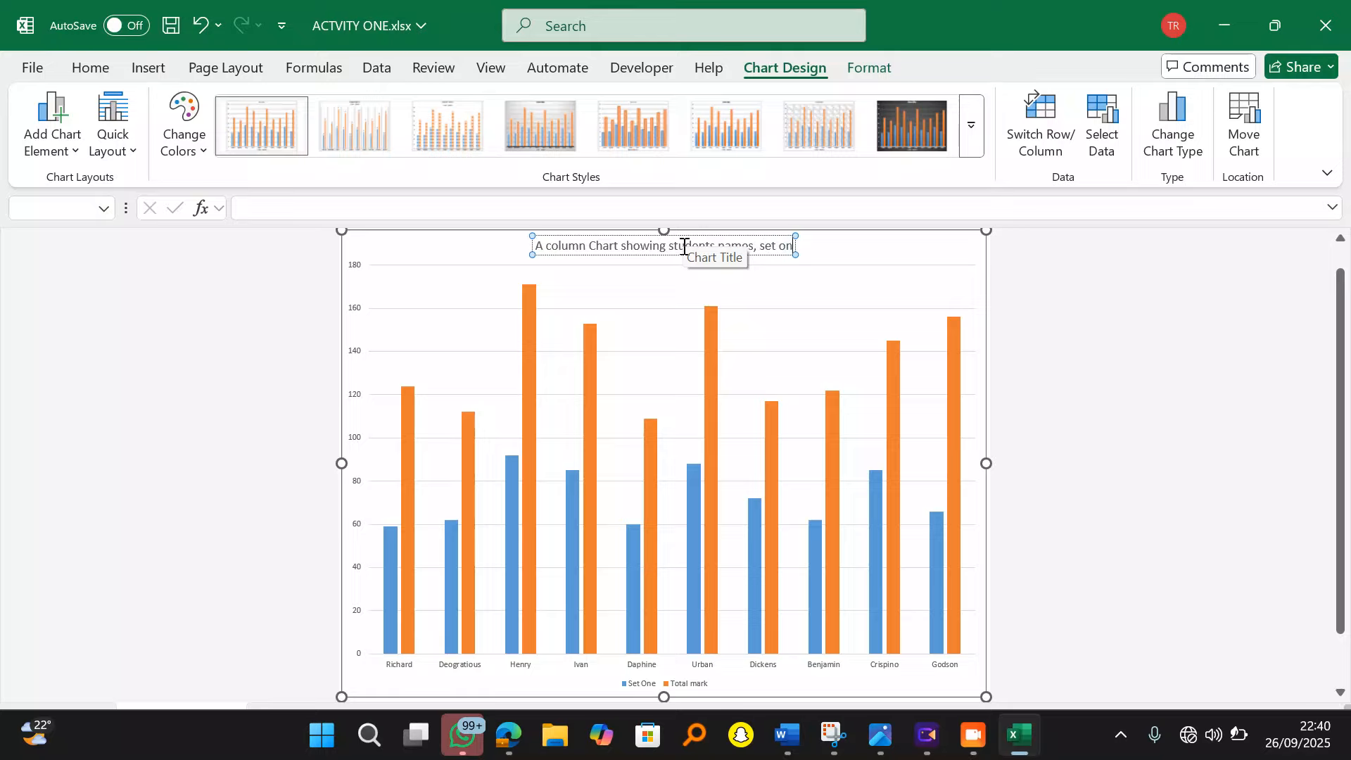
type("e and their")
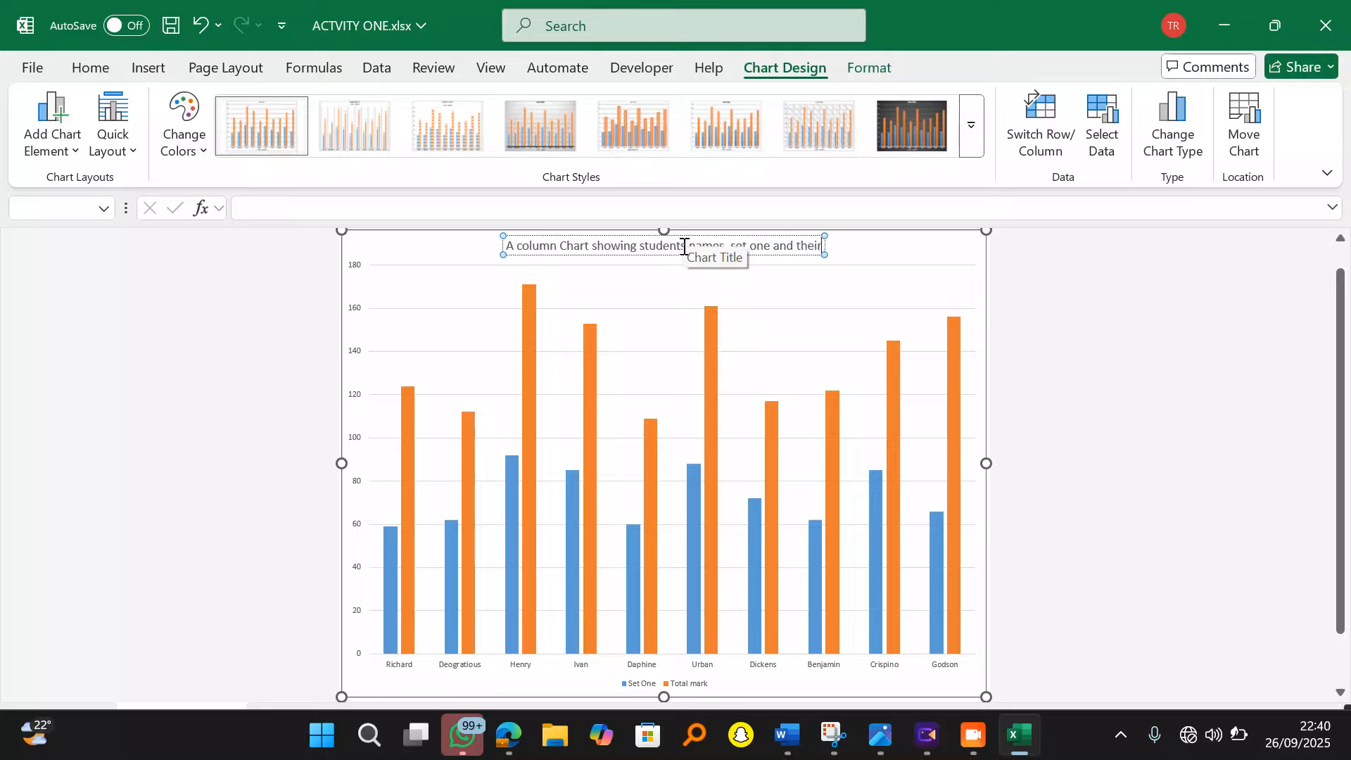
type(" total mark")
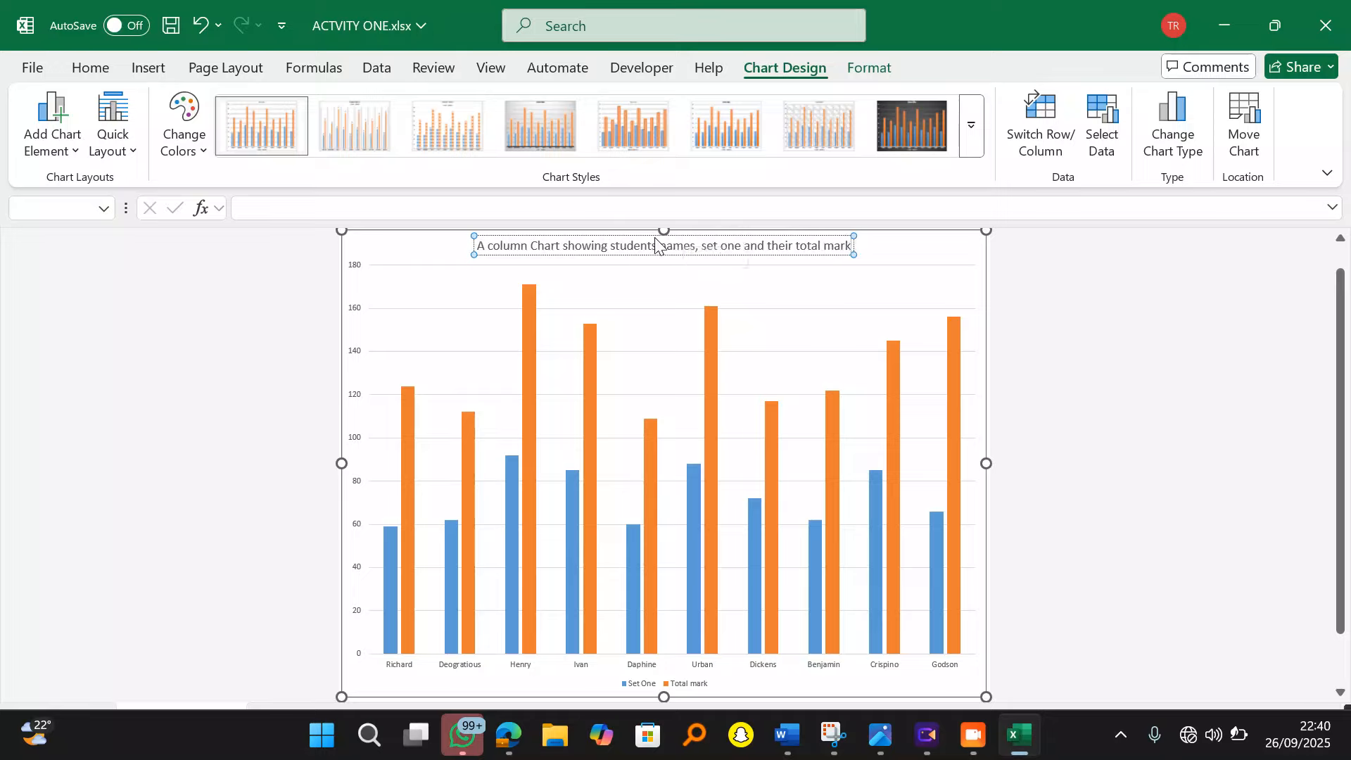
Step: Make the whole chart title bold, 20 pt and left-aligned
left_click(661, 245)
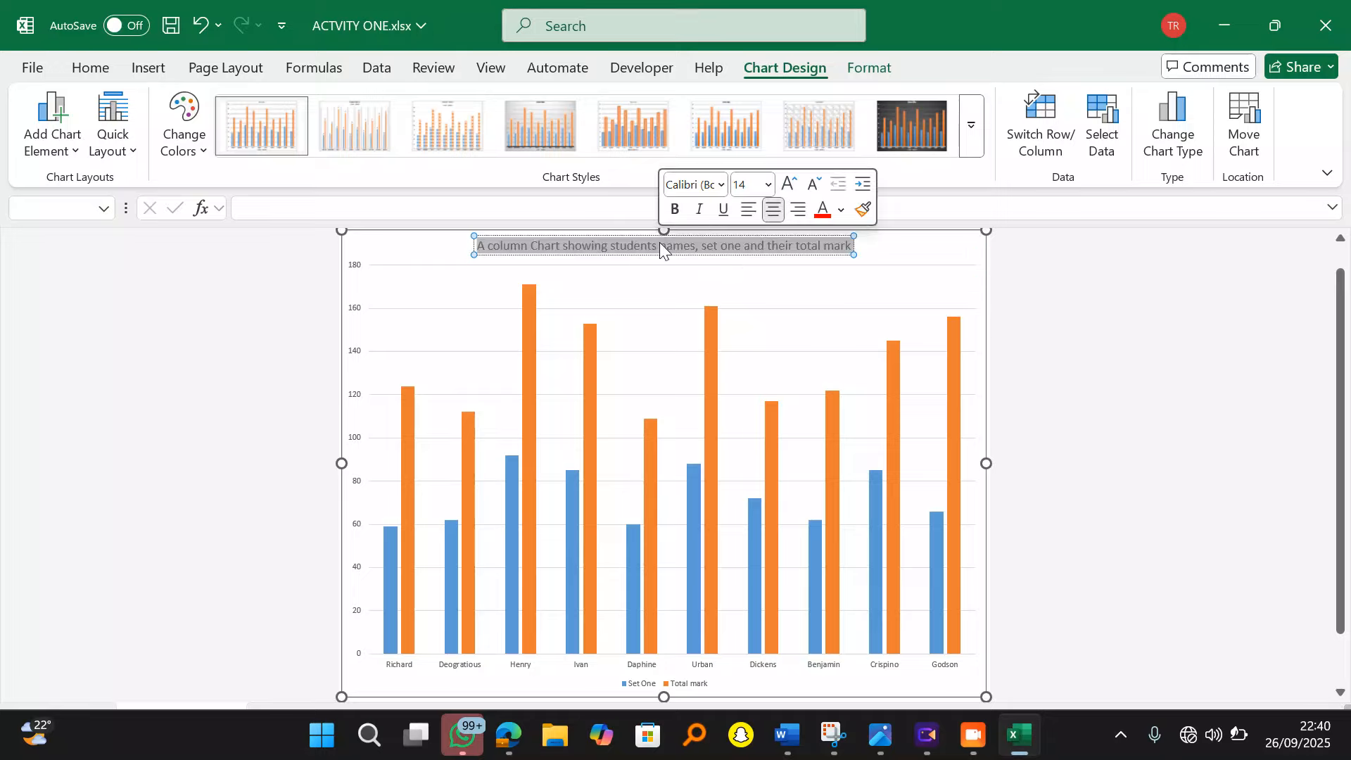
double_click(660, 245)
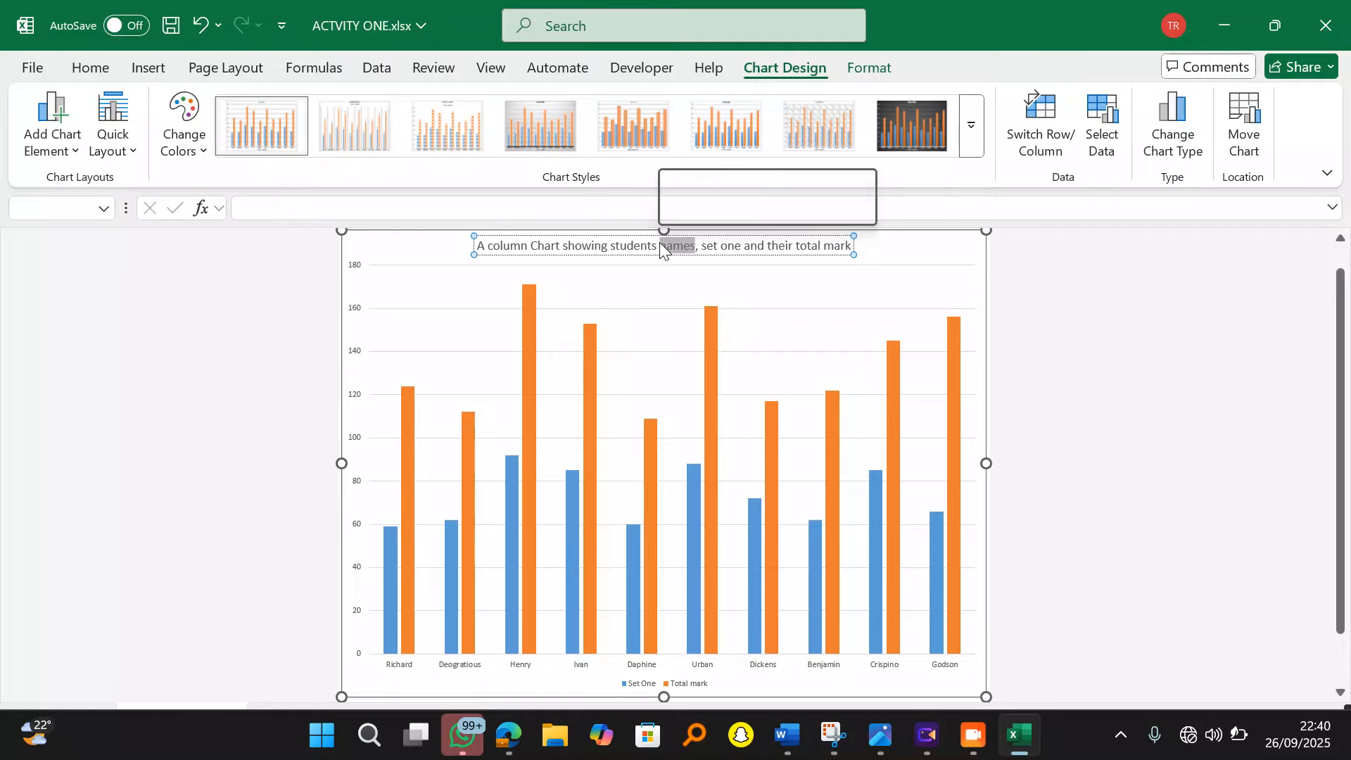
triple_click(660, 245)
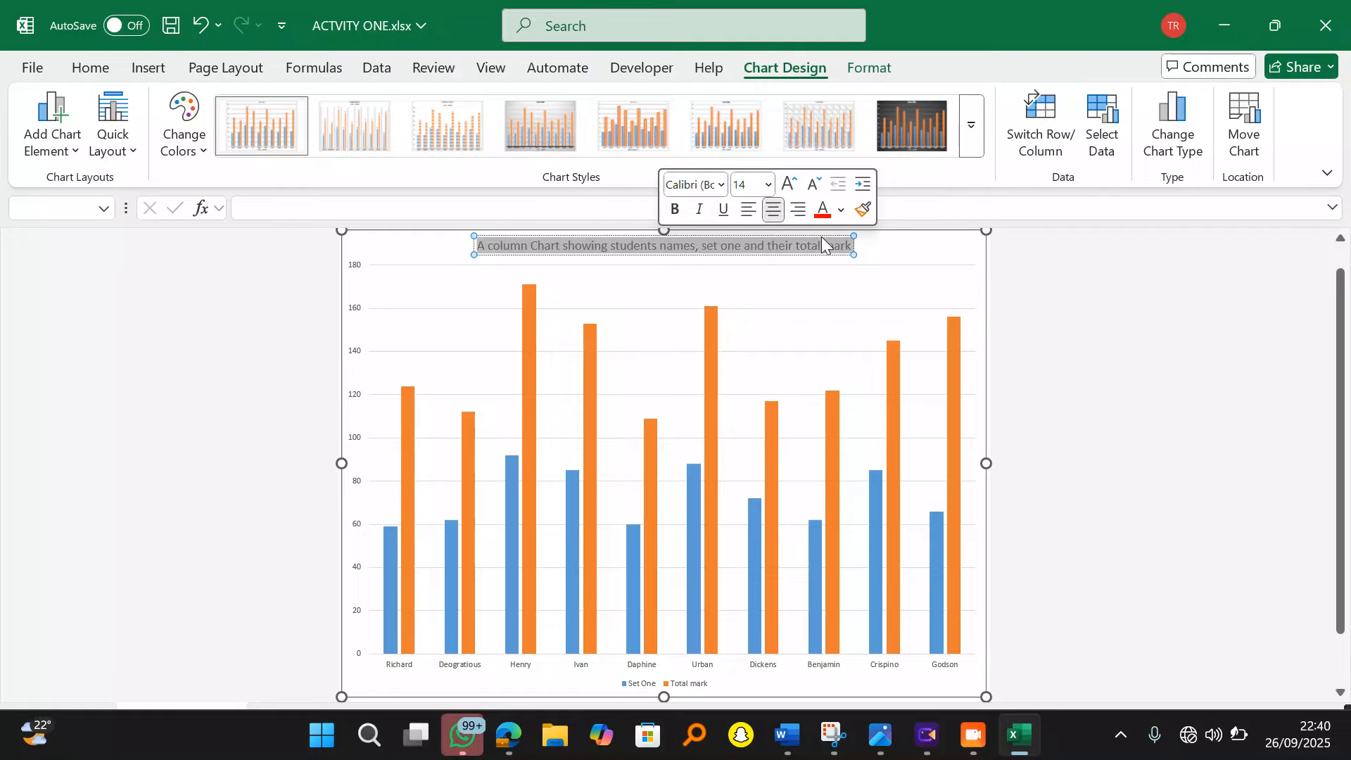
left_click(99, 66)
left_click(145, 141)
left_click(323, 107)
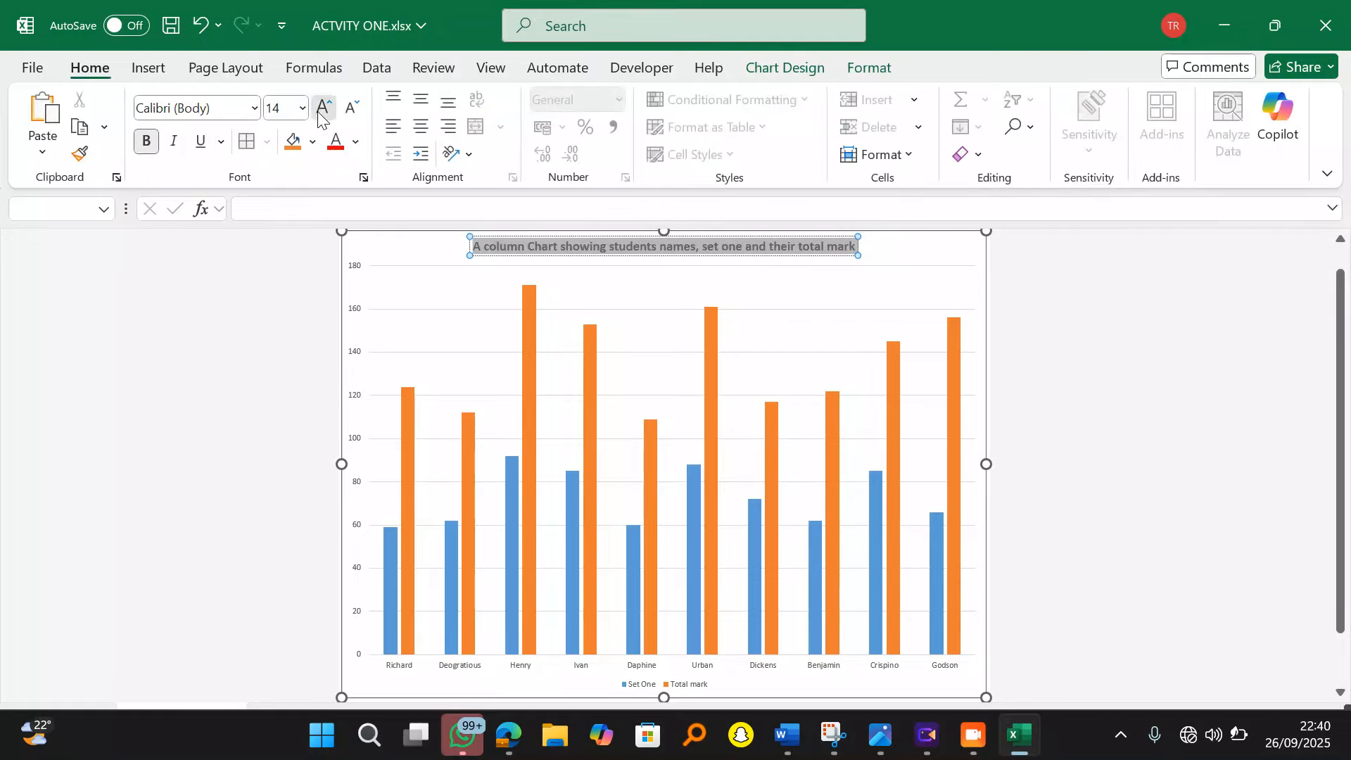
left_click(323, 107)
left_click(323, 107)
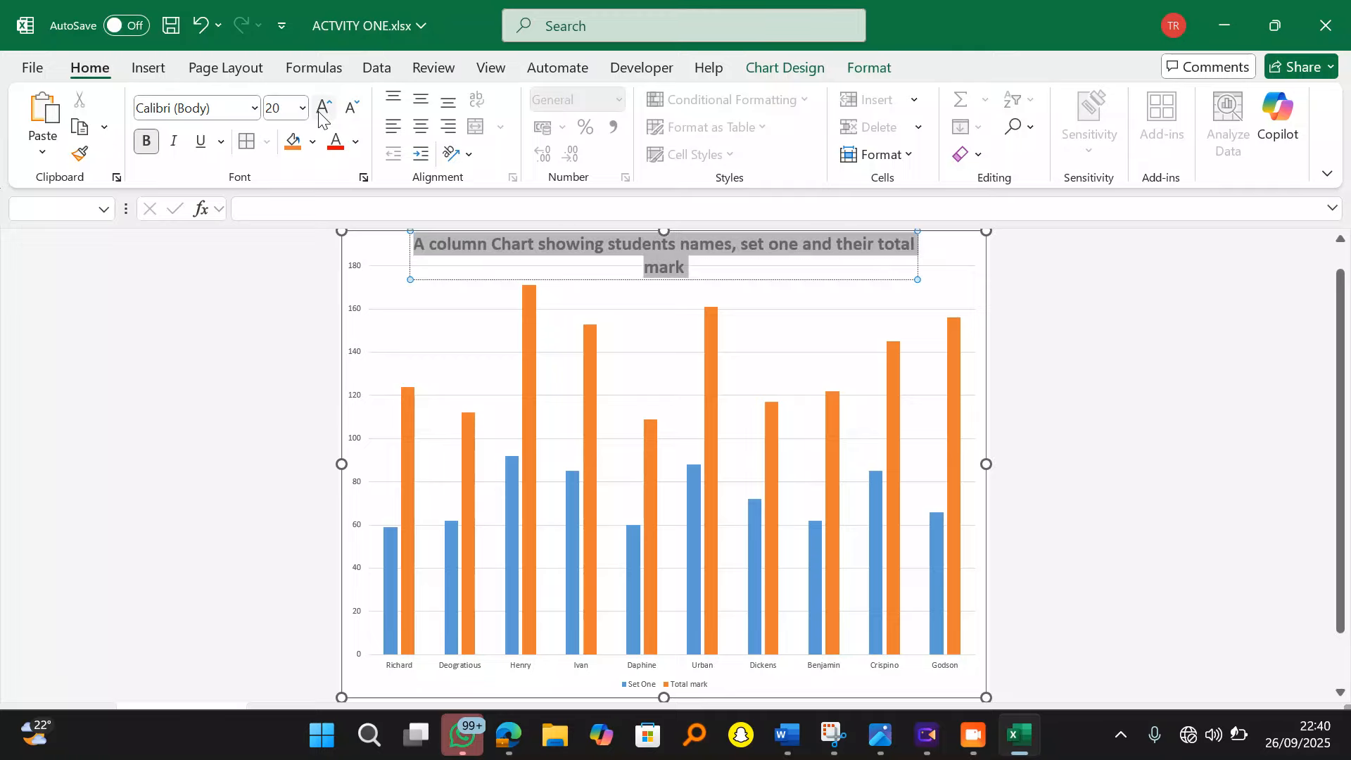
left_click(393, 127)
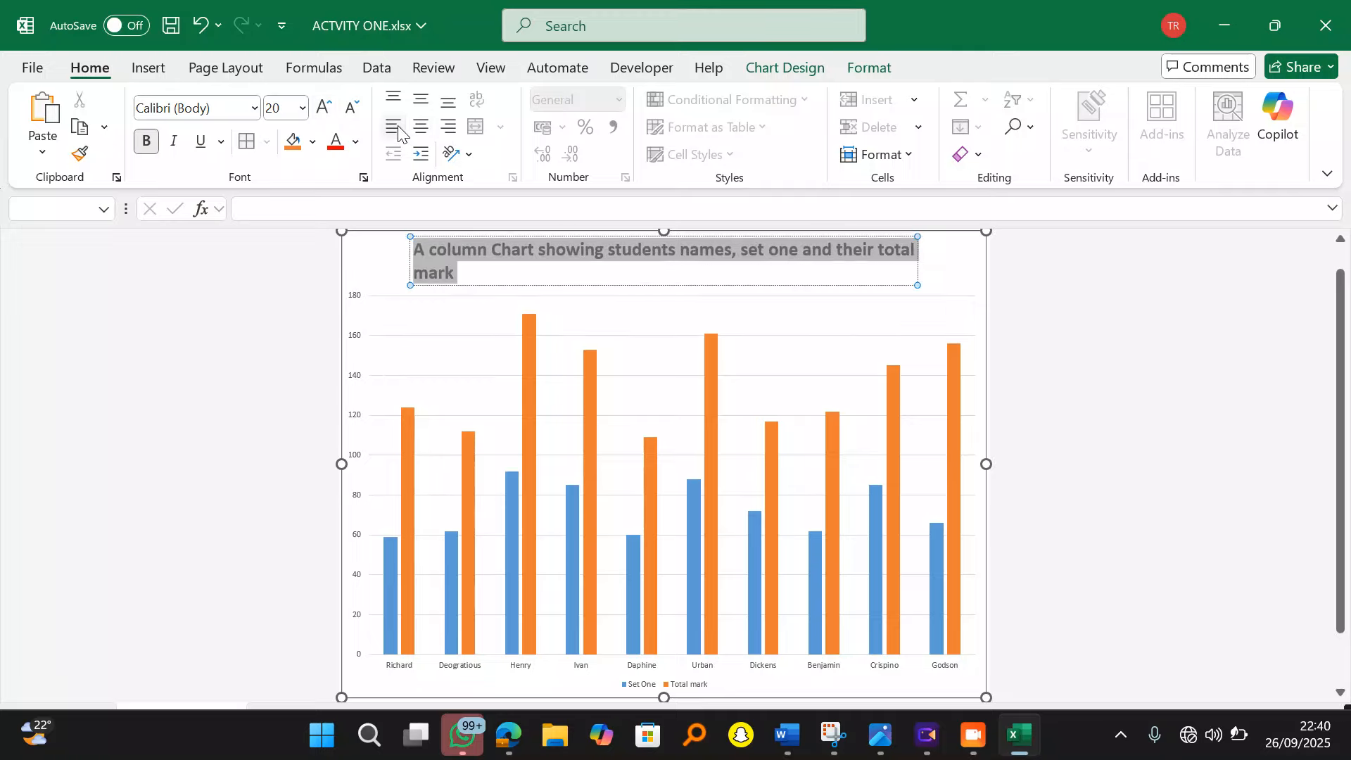
left_click(914, 287)
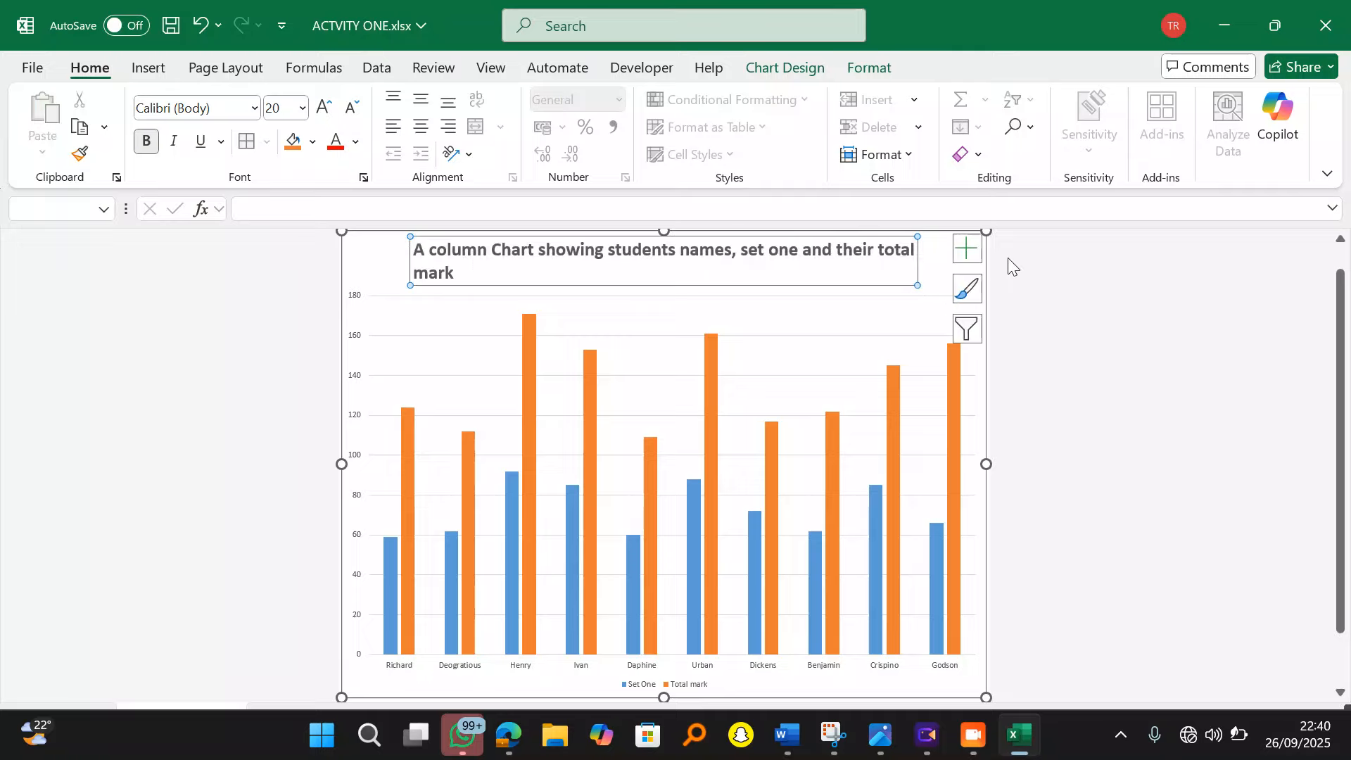
Step: Add axis titles to the chart and label the horizontal axis 'Names'
left_click(967, 248)
left_click(1032, 308)
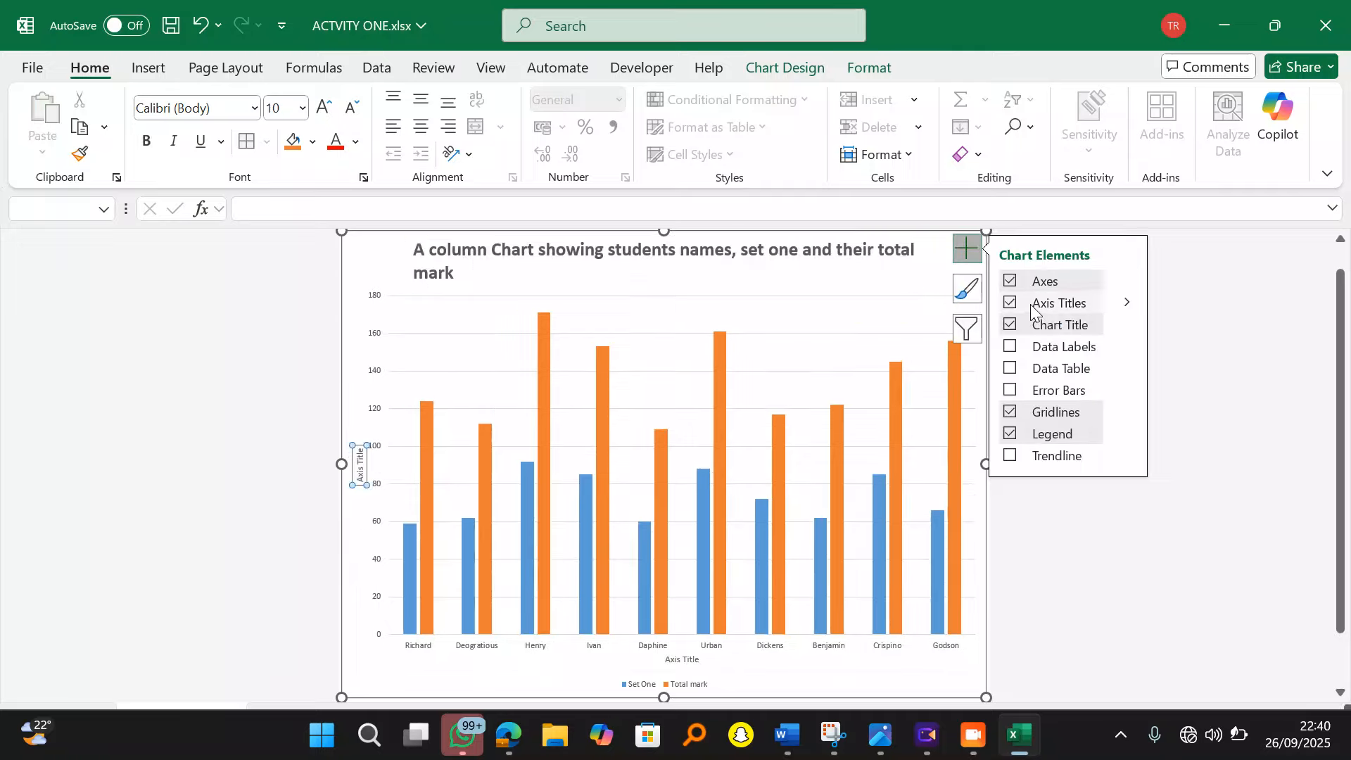
left_click(692, 658)
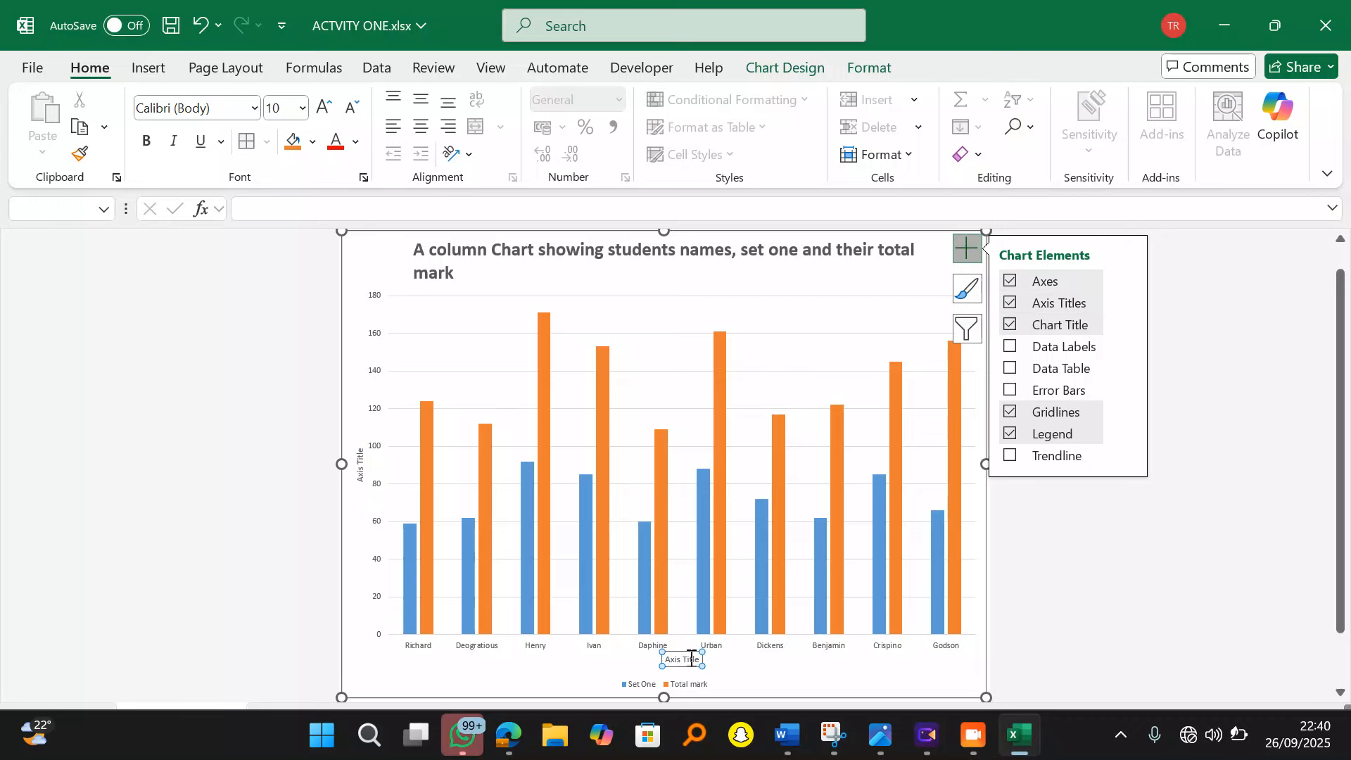
double_click(692, 658)
left_click(688, 661)
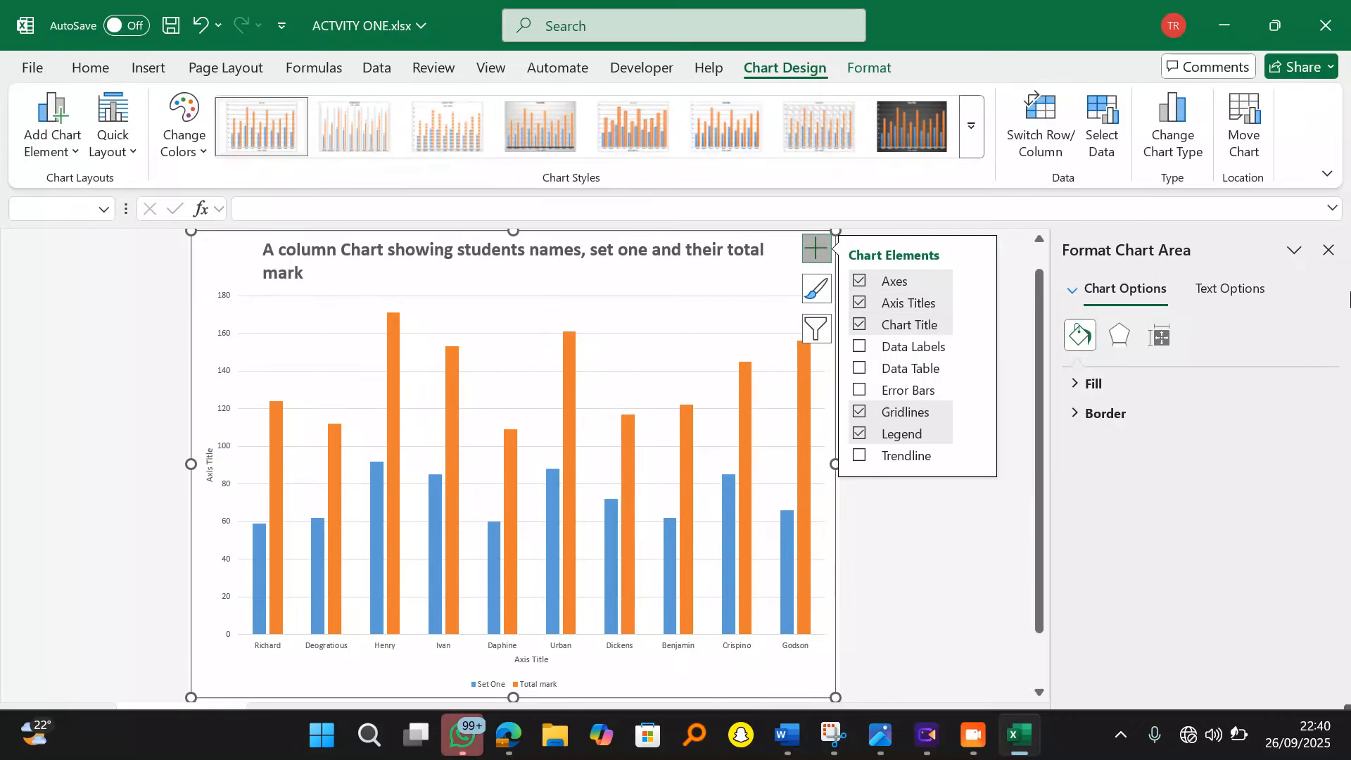
left_click(1328, 251)
left_click(690, 660)
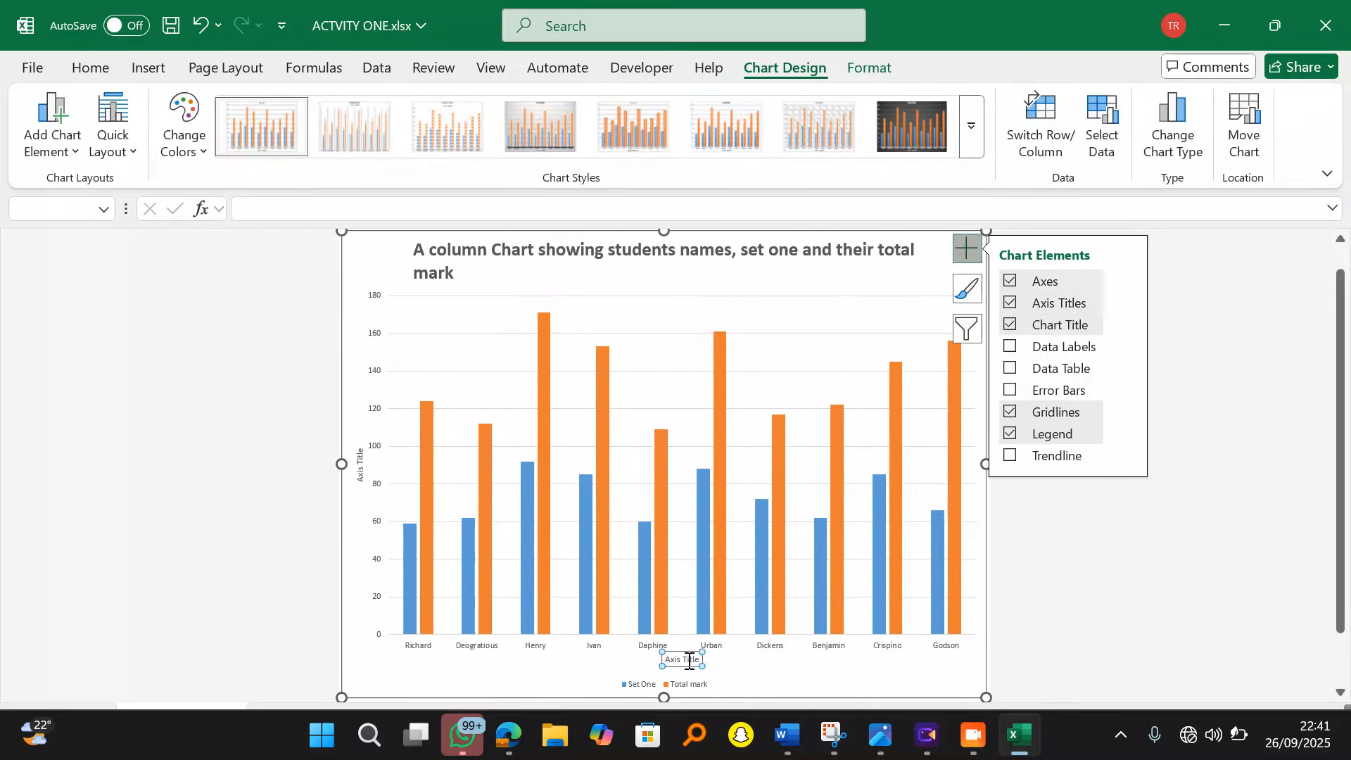
double_click(690, 660)
left_click(574, 658)
left_click(536, 659)
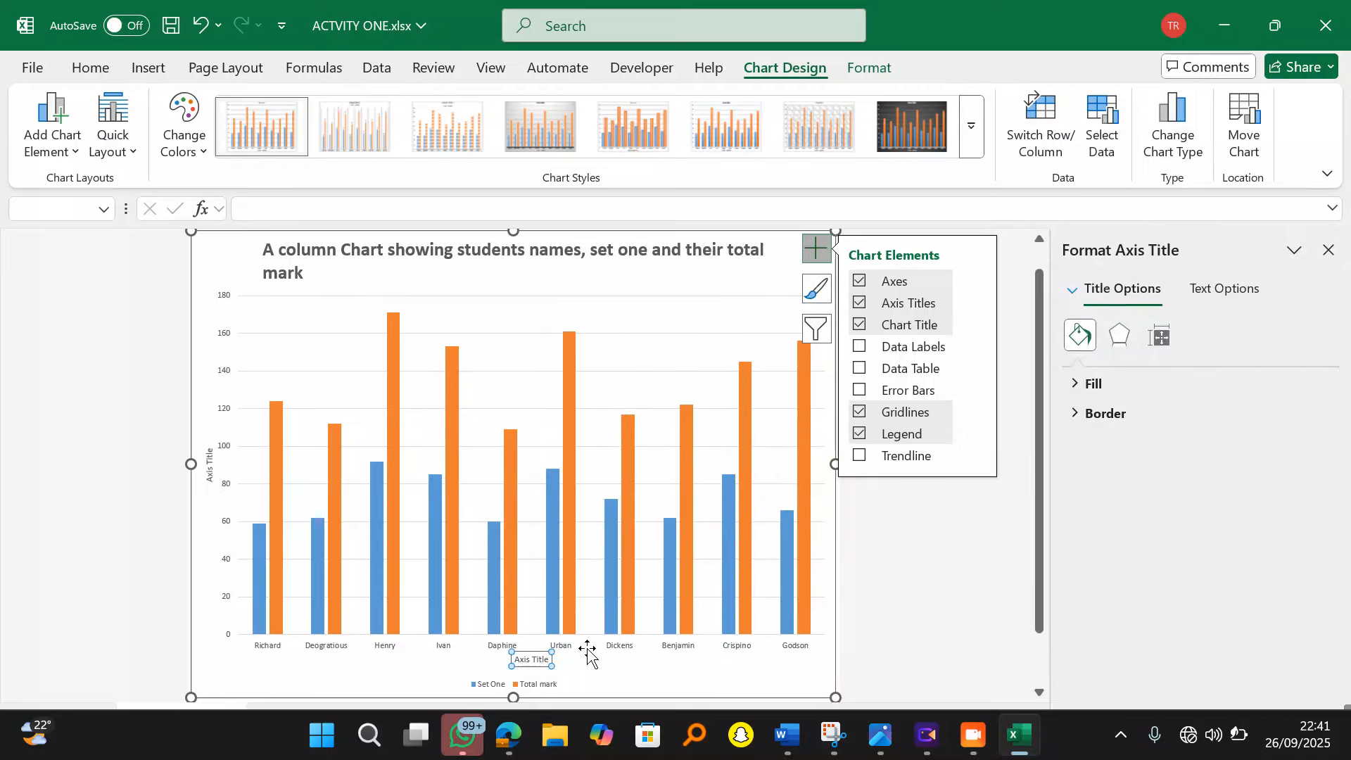
left_click(534, 657)
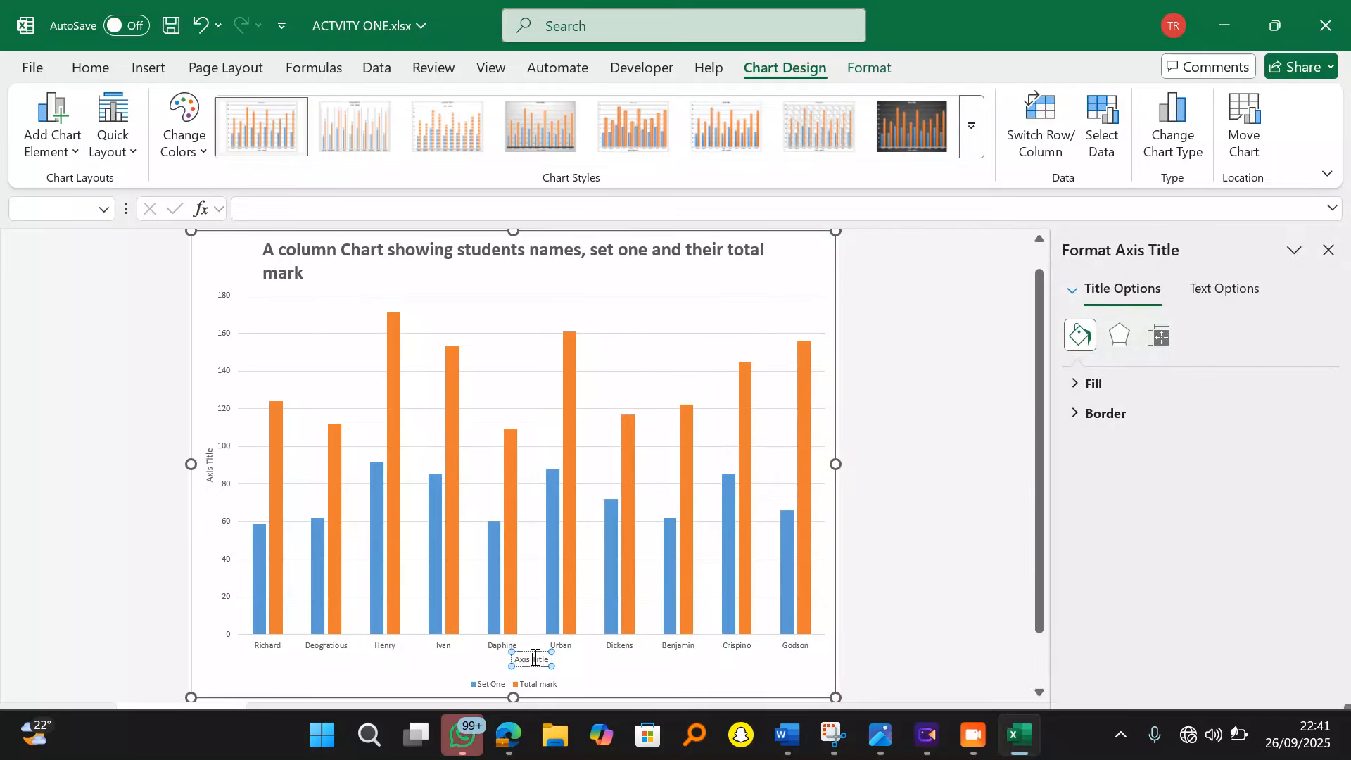
key("BackSpace")
key("BackSpace")
key("BackSpace")
key("BackSpace")
key("BackSpace")
key("BackSpace")
key("BackSpace")
key("BackSpace")
key("BackSpace")
key("BackSpace")
type("Names")
Step: Erase the placeholder text in the vertical axis title
left_click(212, 462)
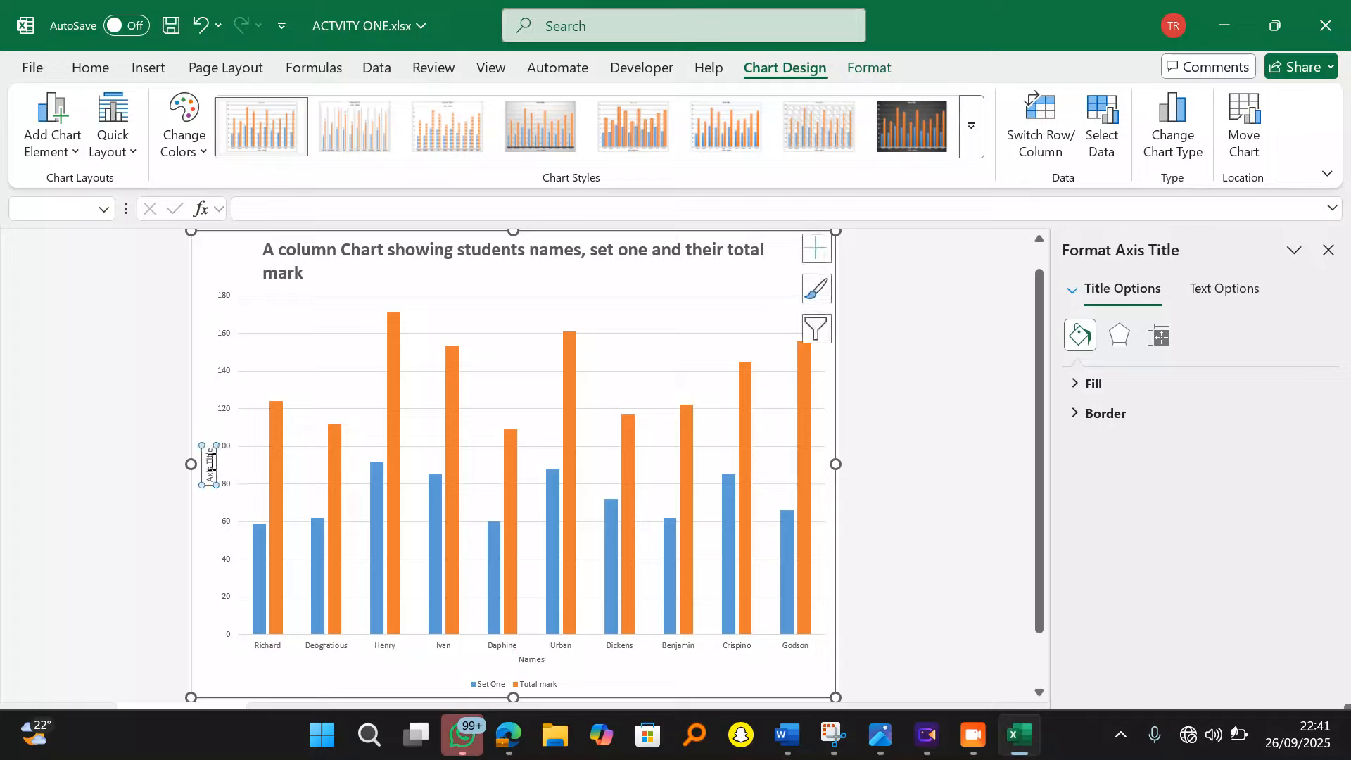
left_click(212, 462)
key("Right")
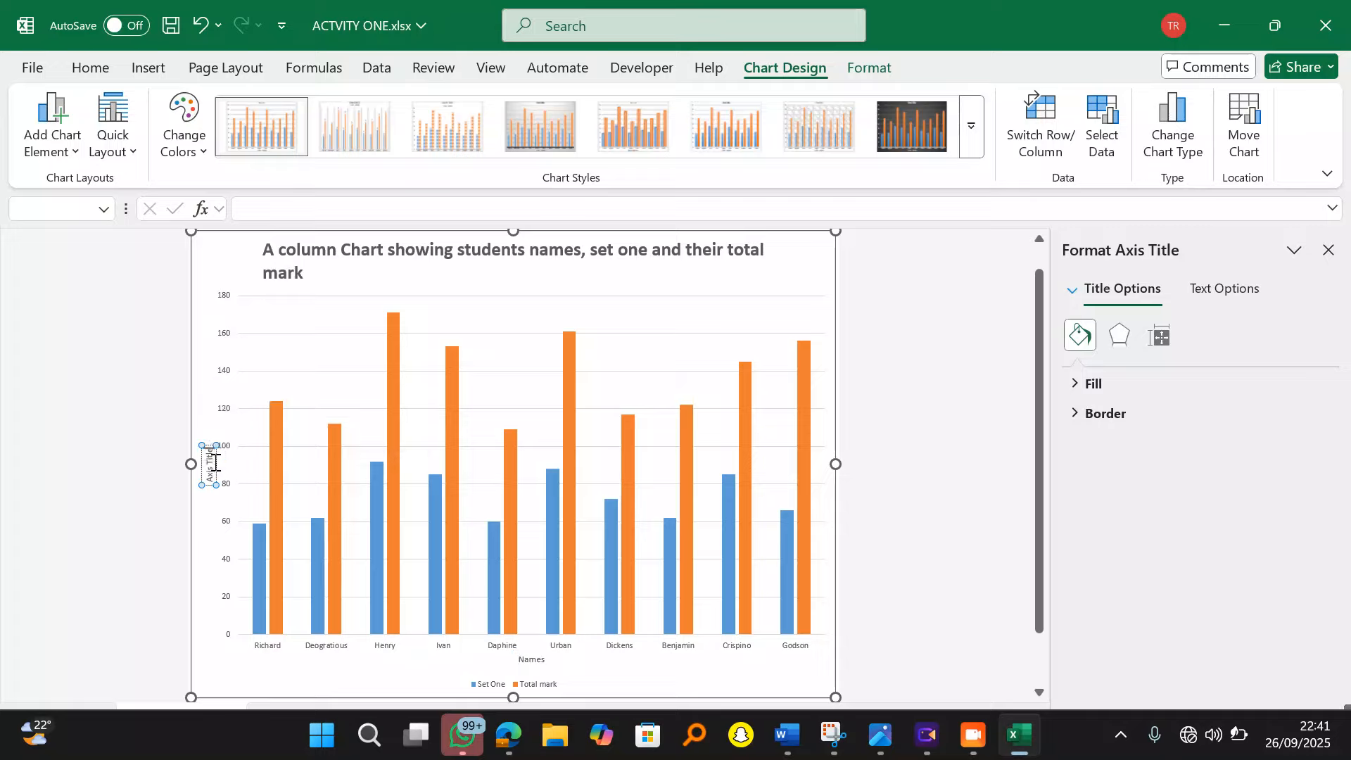
key("BackSpace")
key("BackSpace")
key("BackSpace")
key("BackSpace")
key("BackSpace")
key("BackSpace")
key("BackSpace")
key("BackSpace")
key("BackSpace")
key("BackSpace")
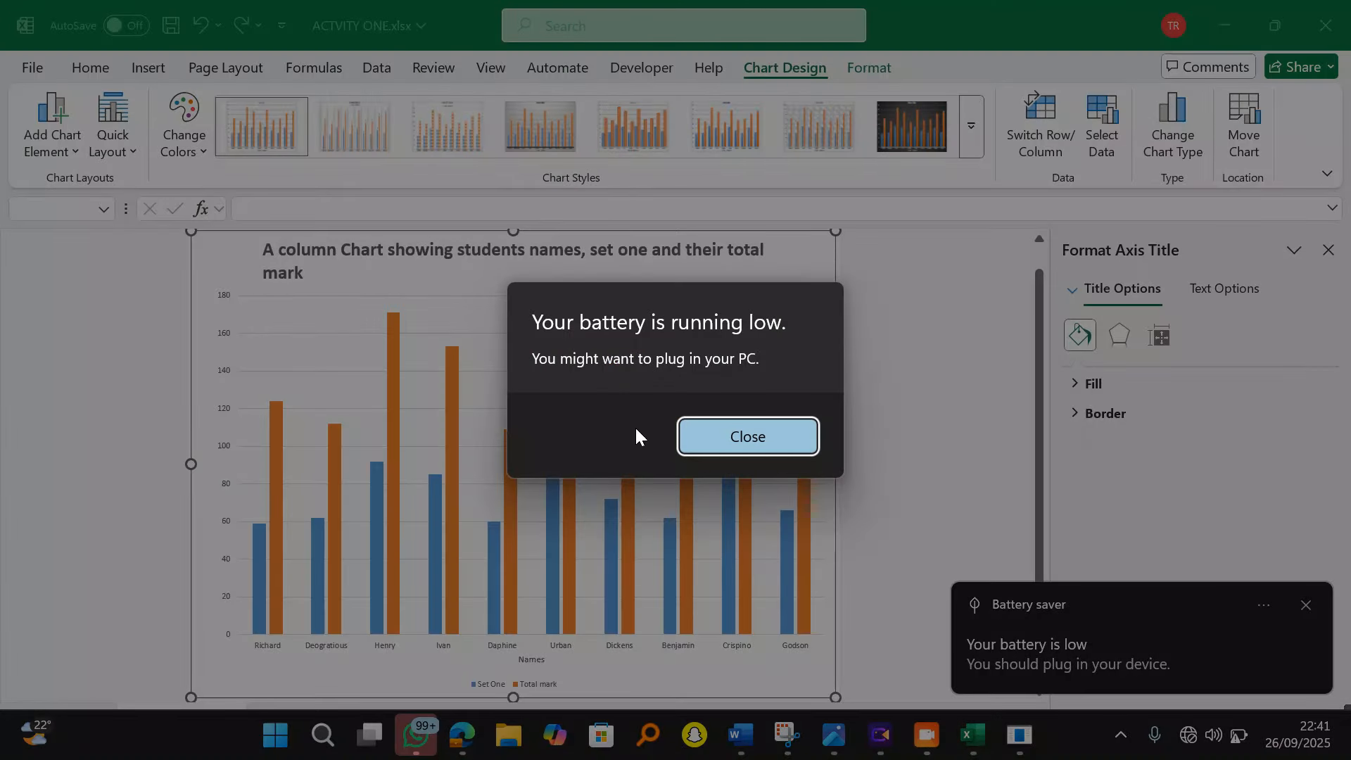
Step: Dismiss the battery warnings and close the File Explorer window that opened
left_click(737, 436)
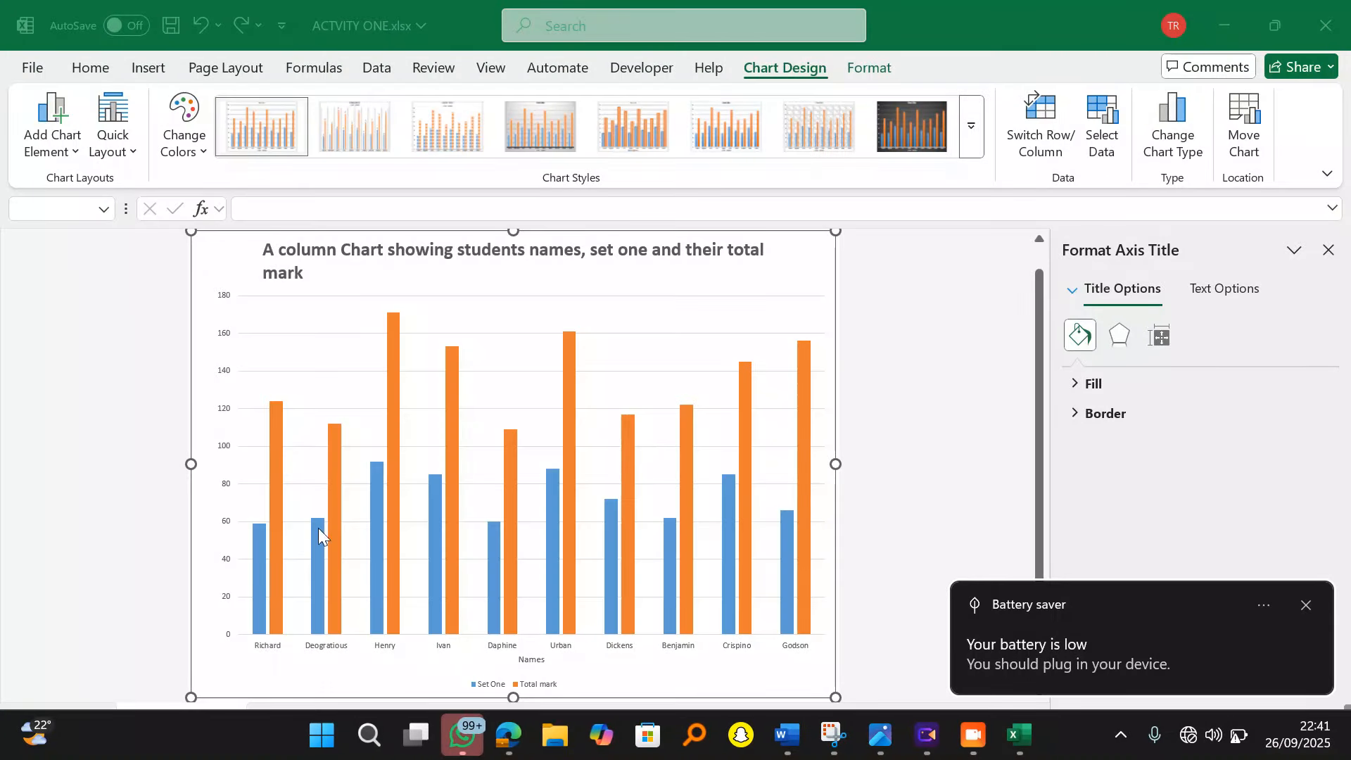
left_click(1307, 606)
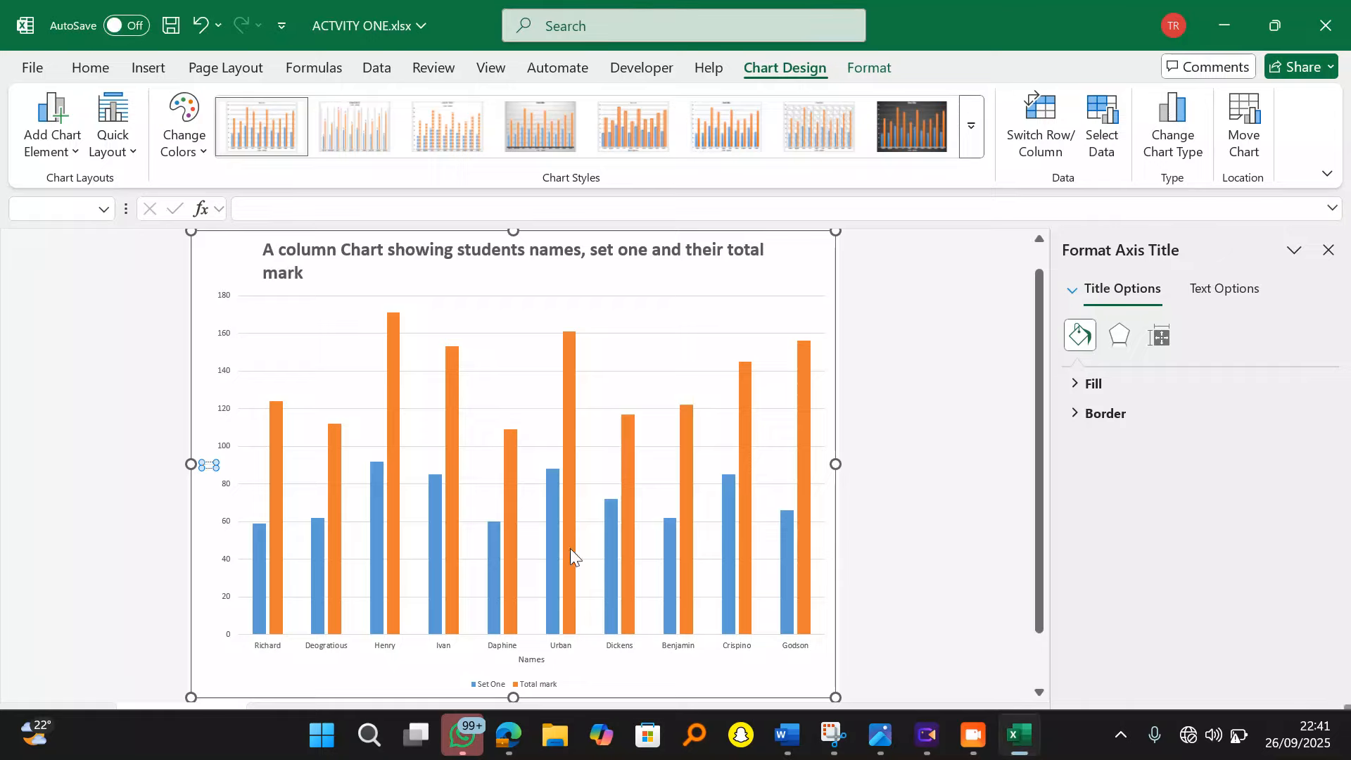
mouse_move(571, 550)
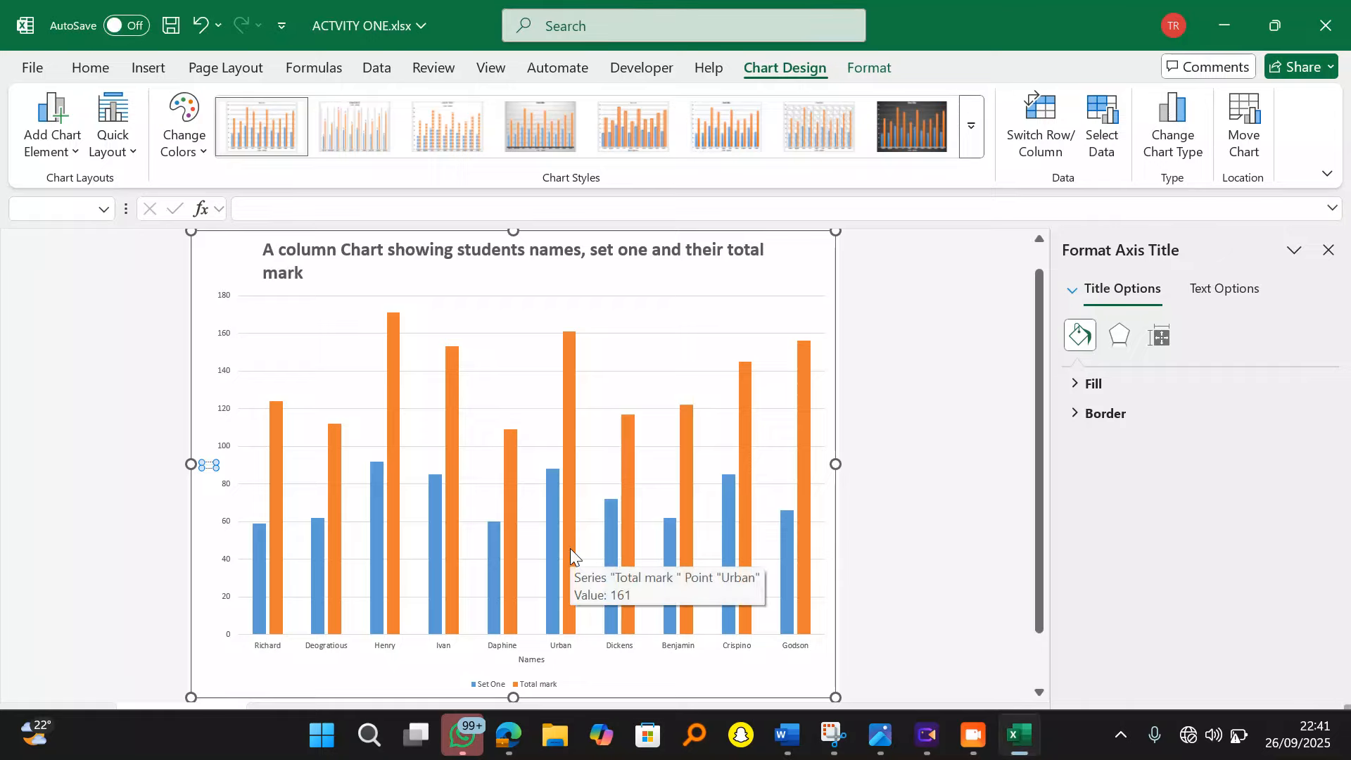
mouse_move(505, 456)
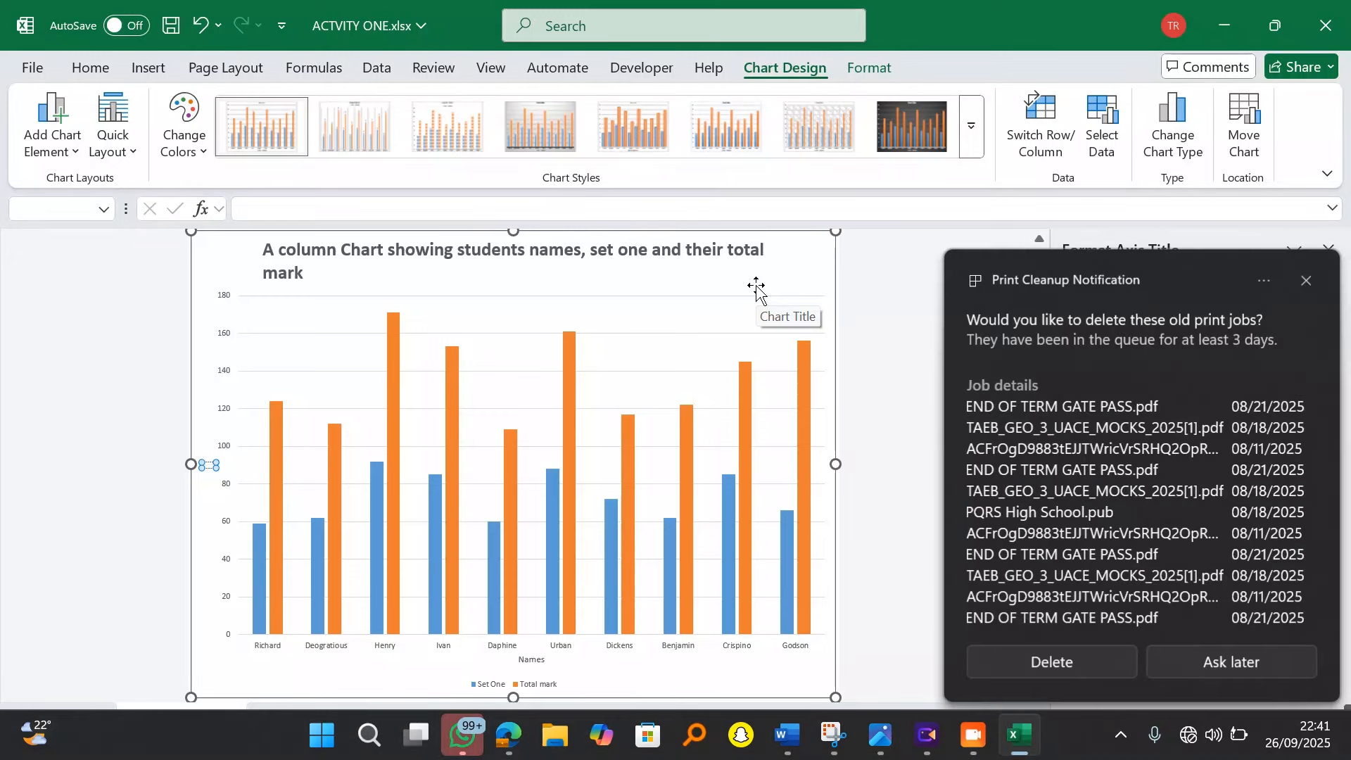
key("super+e")
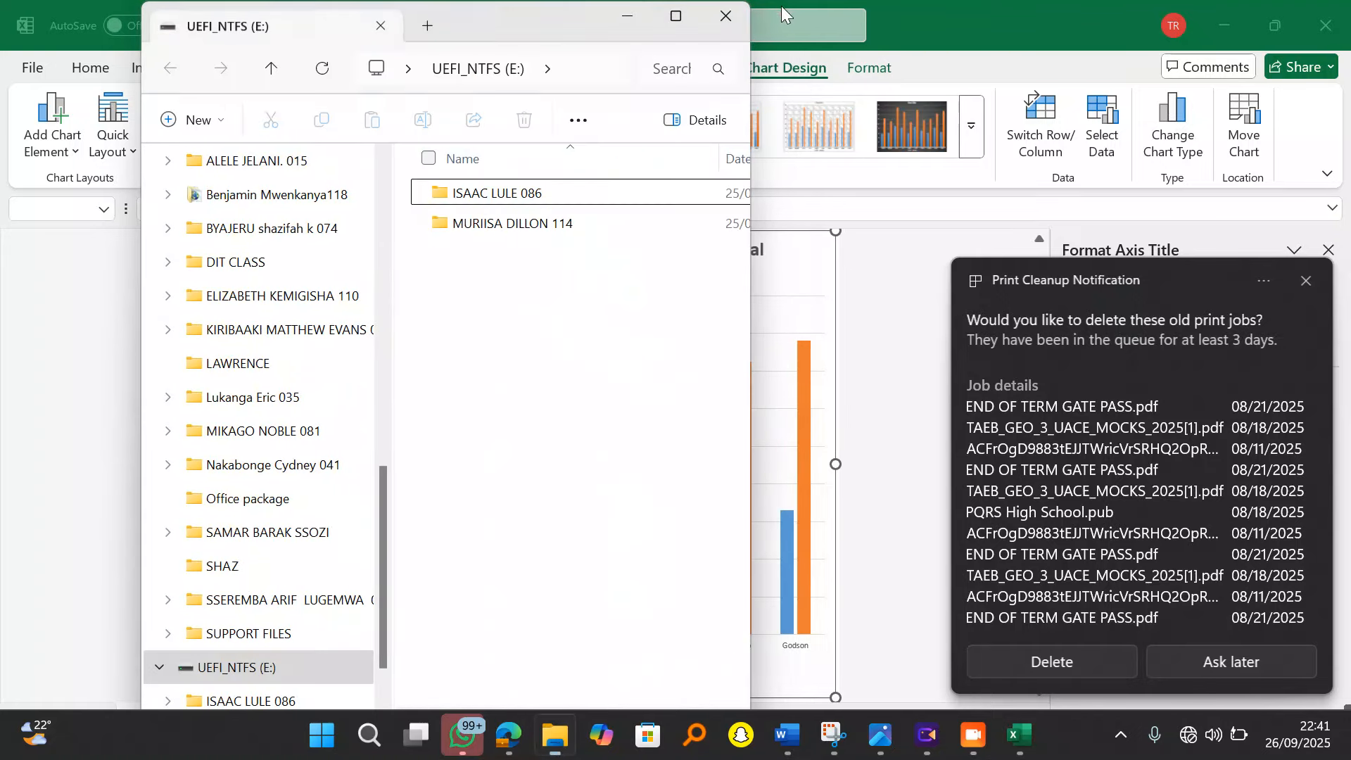
left_click(725, 15)
Step: Title the vertical axis 'score', then bring up the question PDF in Edge
left_click(1328, 251)
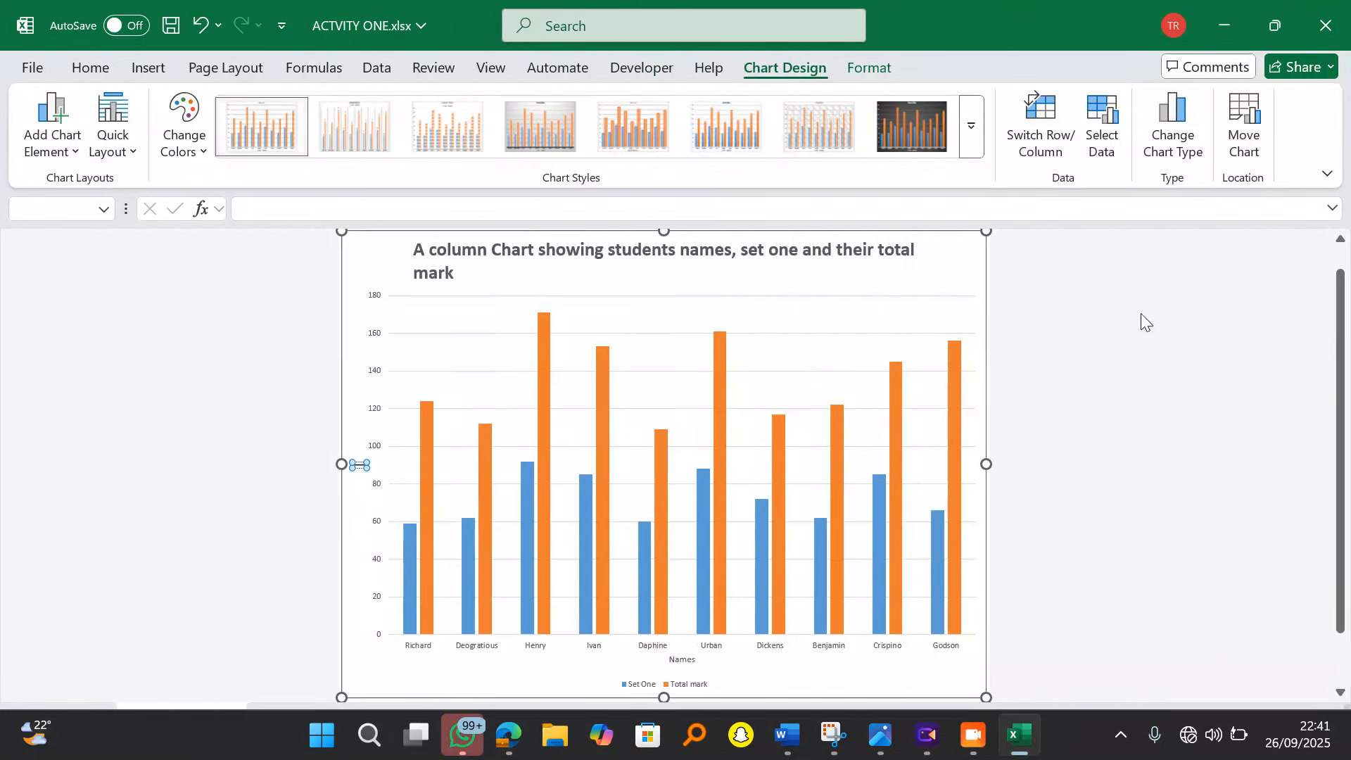
type("score")
left_click(1156, 389)
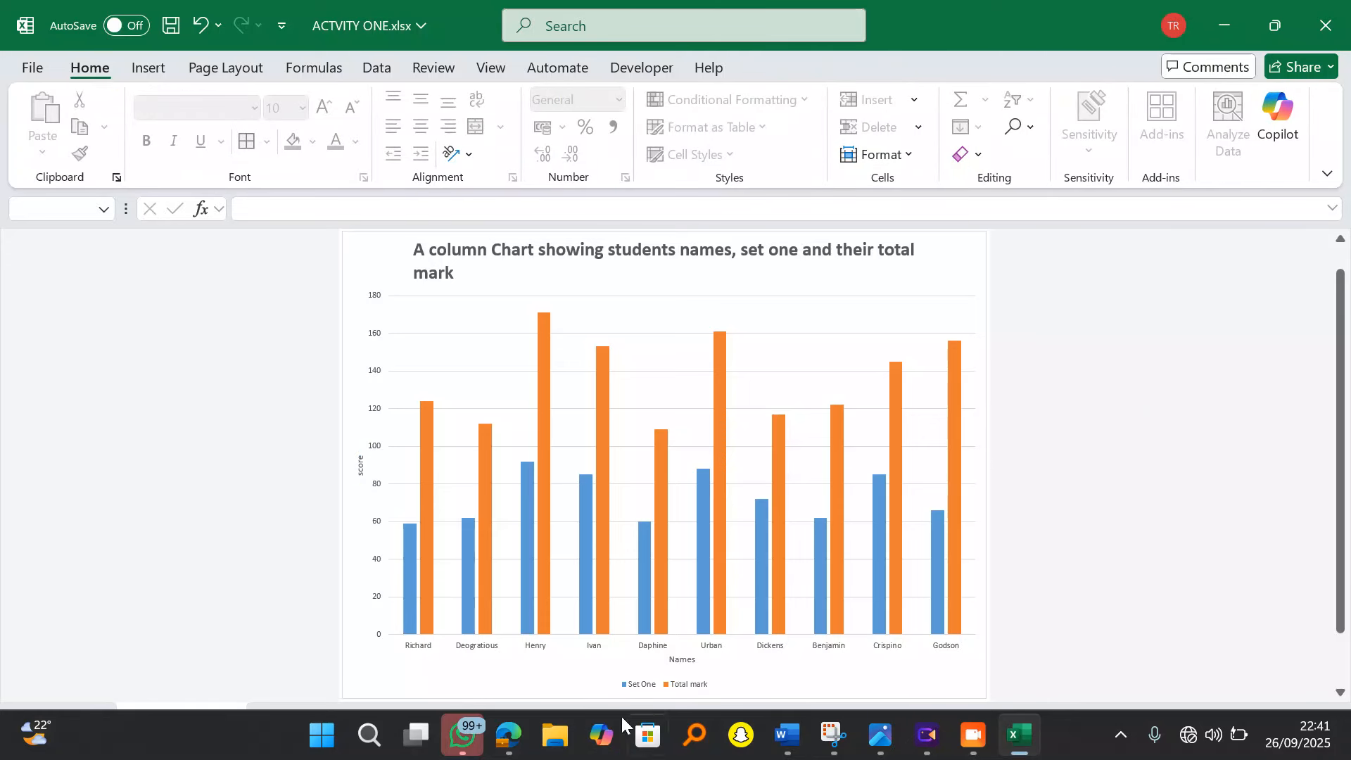
left_click(508, 735)
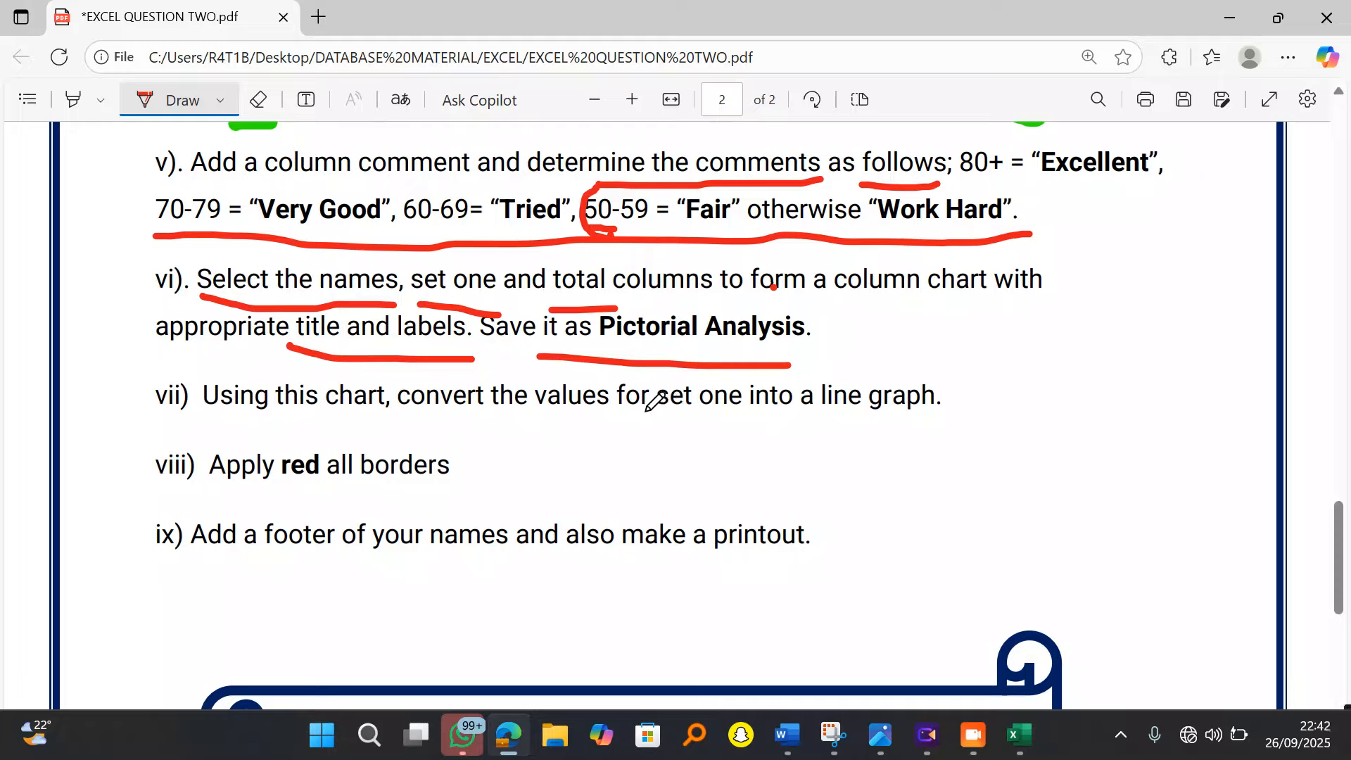
Step: Switch the chart to a Combo type with the Set One series drawn as a Line
left_click(1022, 740)
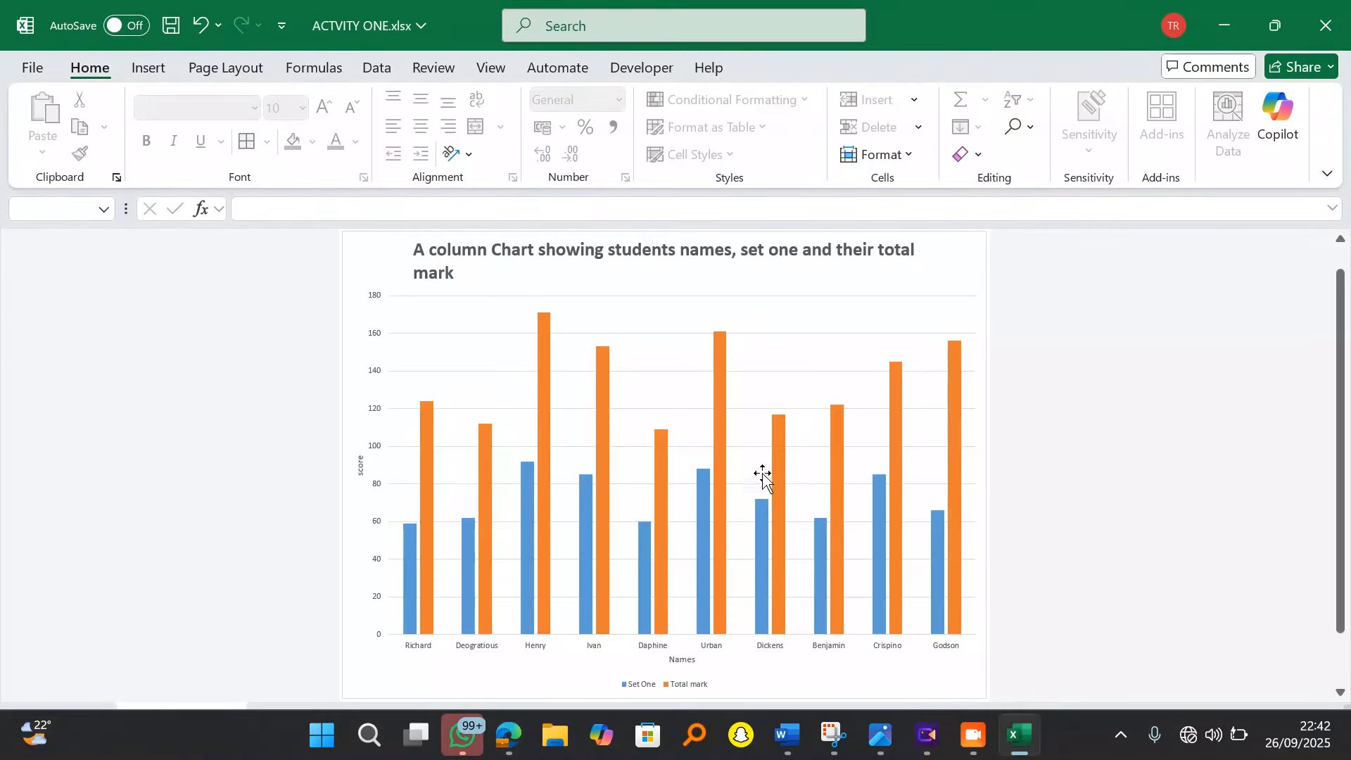
mouse_move(701, 482)
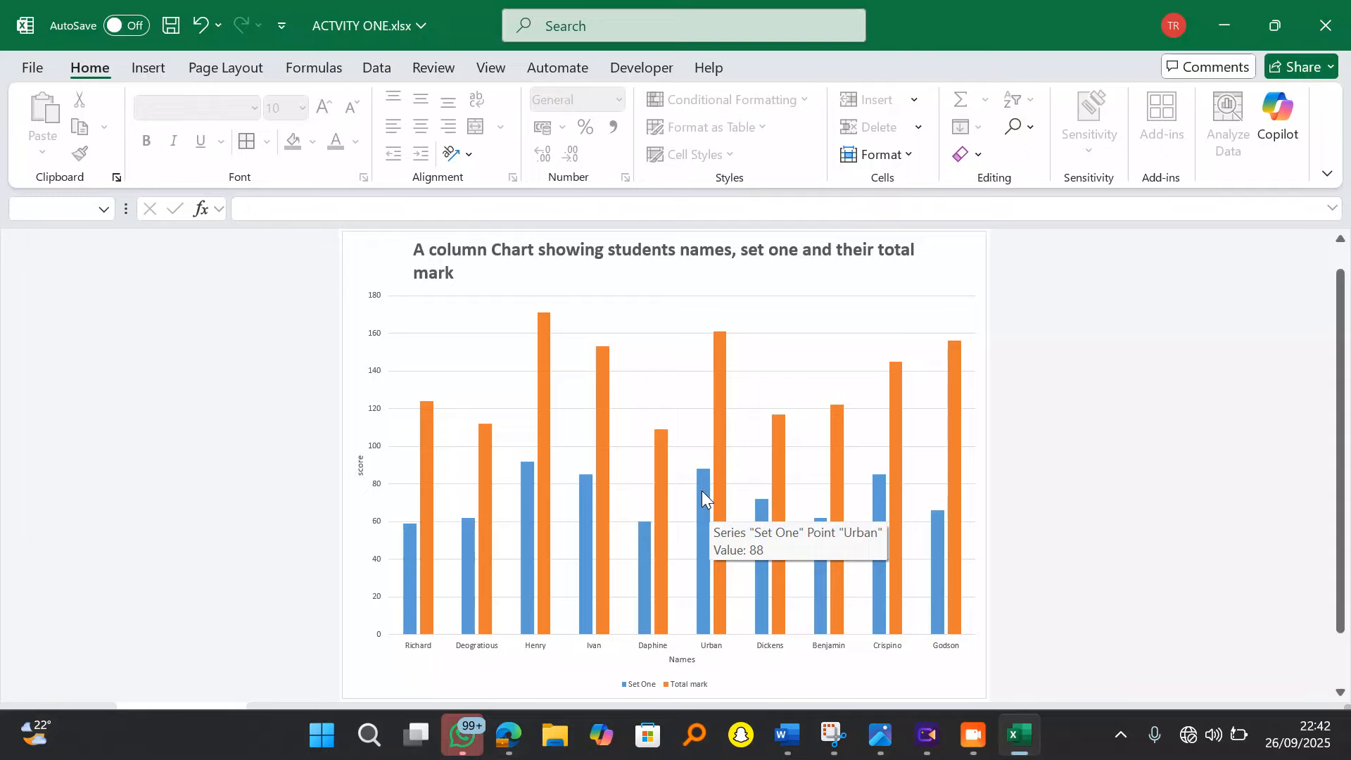
left_click(702, 491)
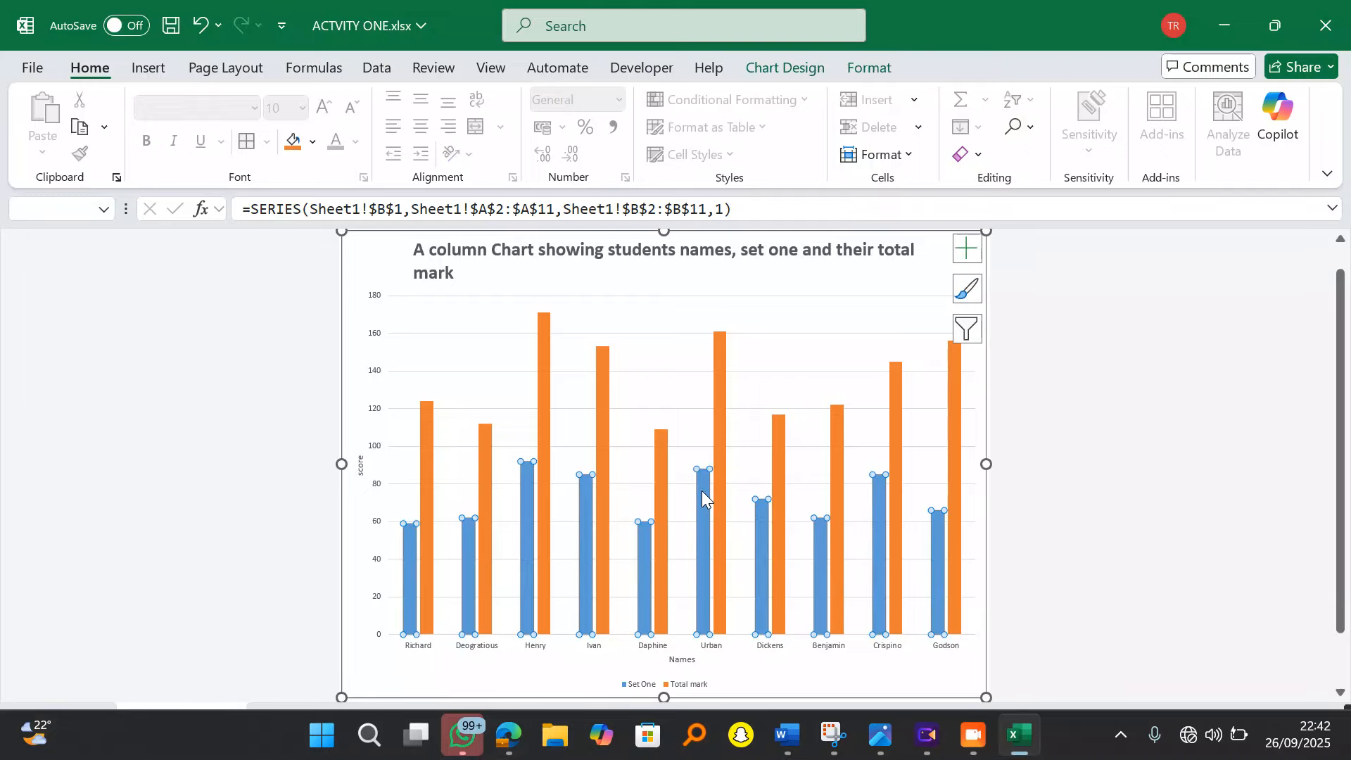
left_click(785, 68)
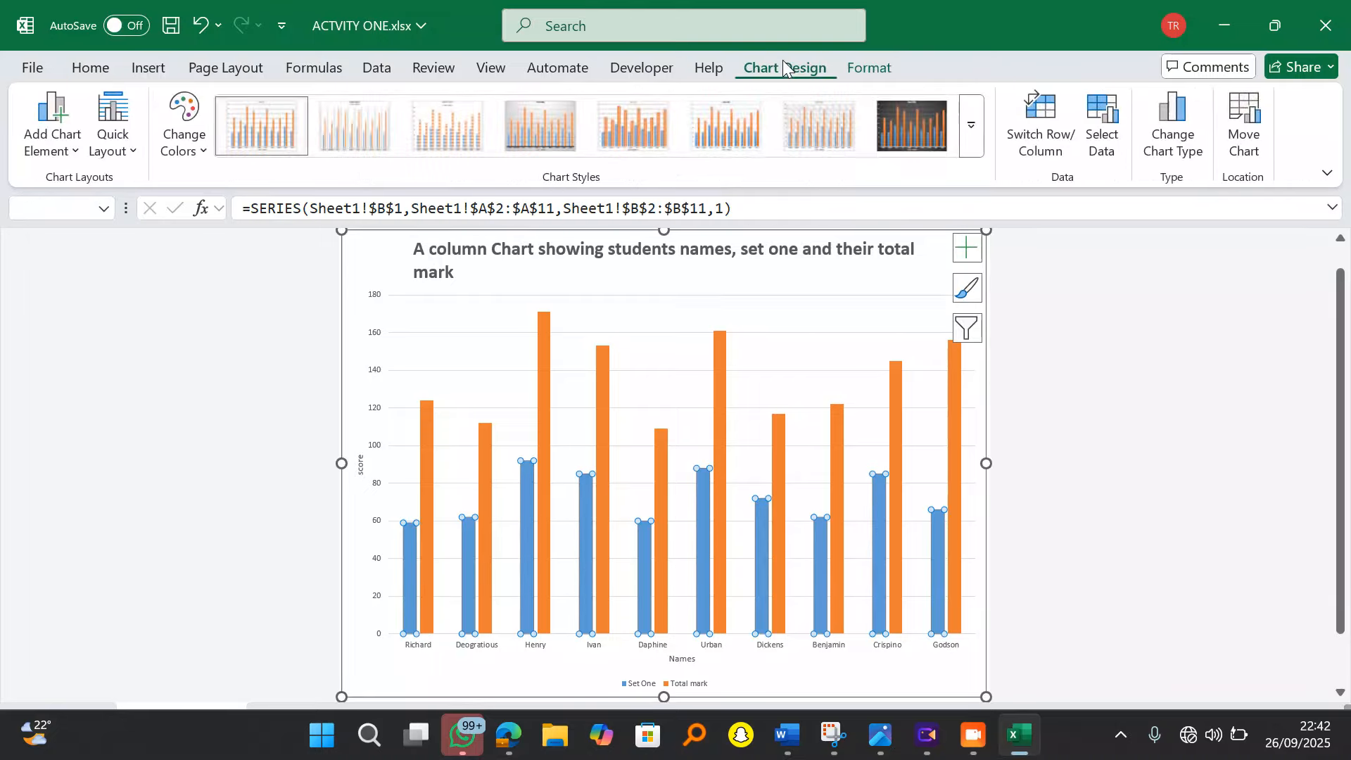
left_click(1180, 118)
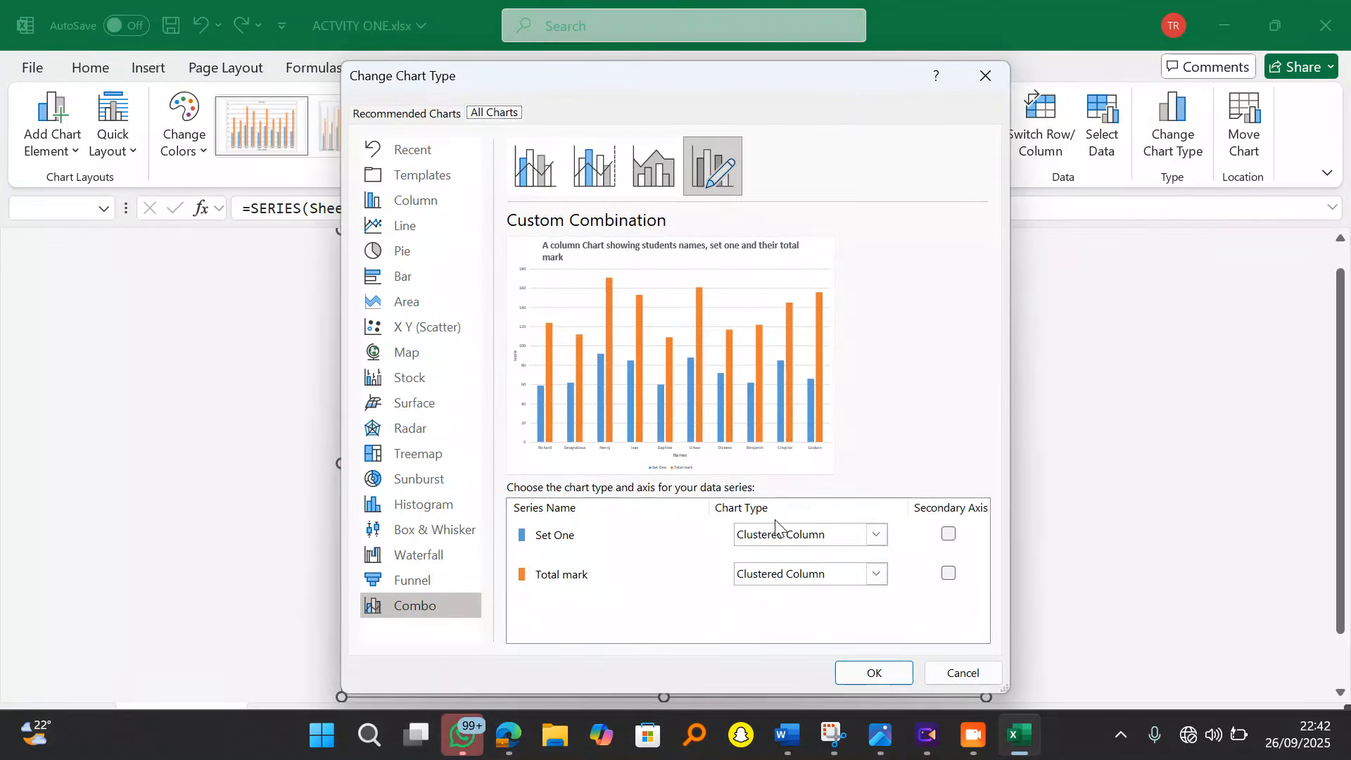
left_click(876, 535)
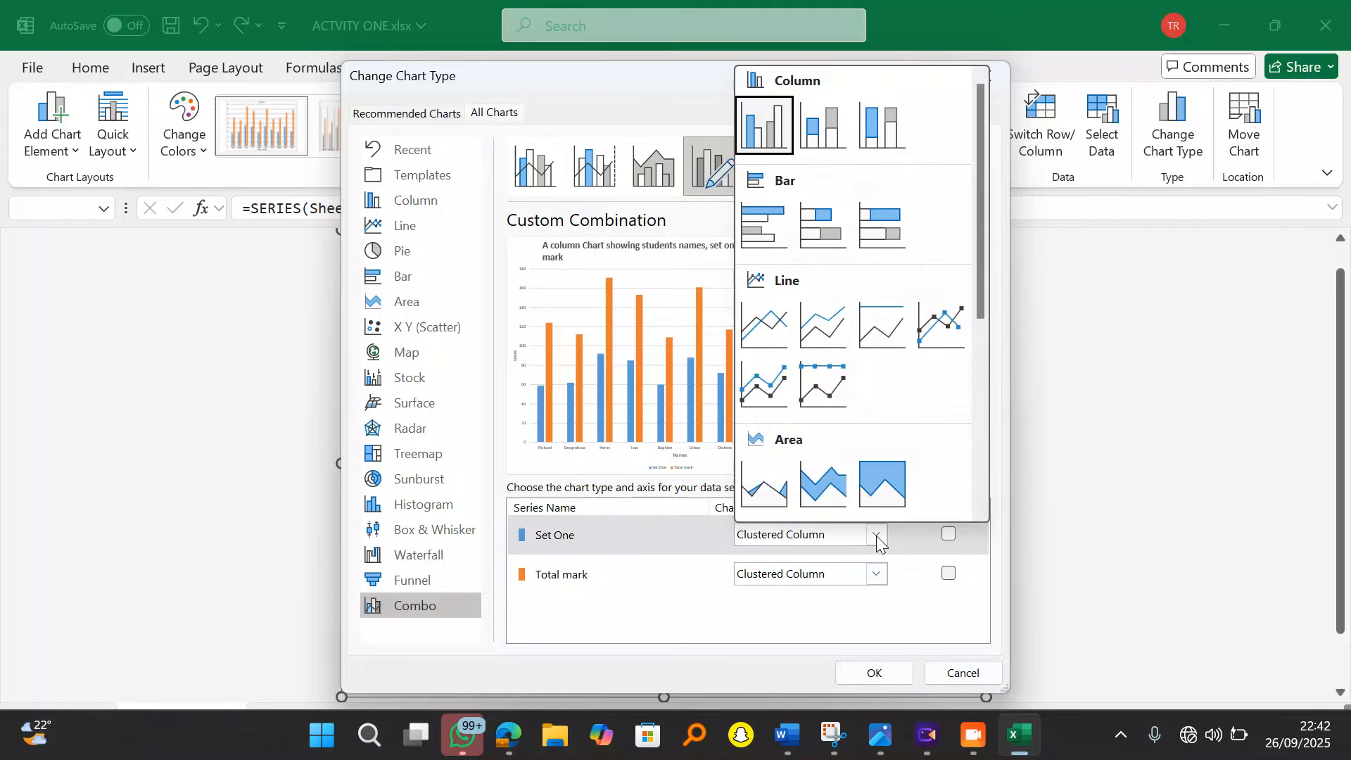
left_click(767, 325)
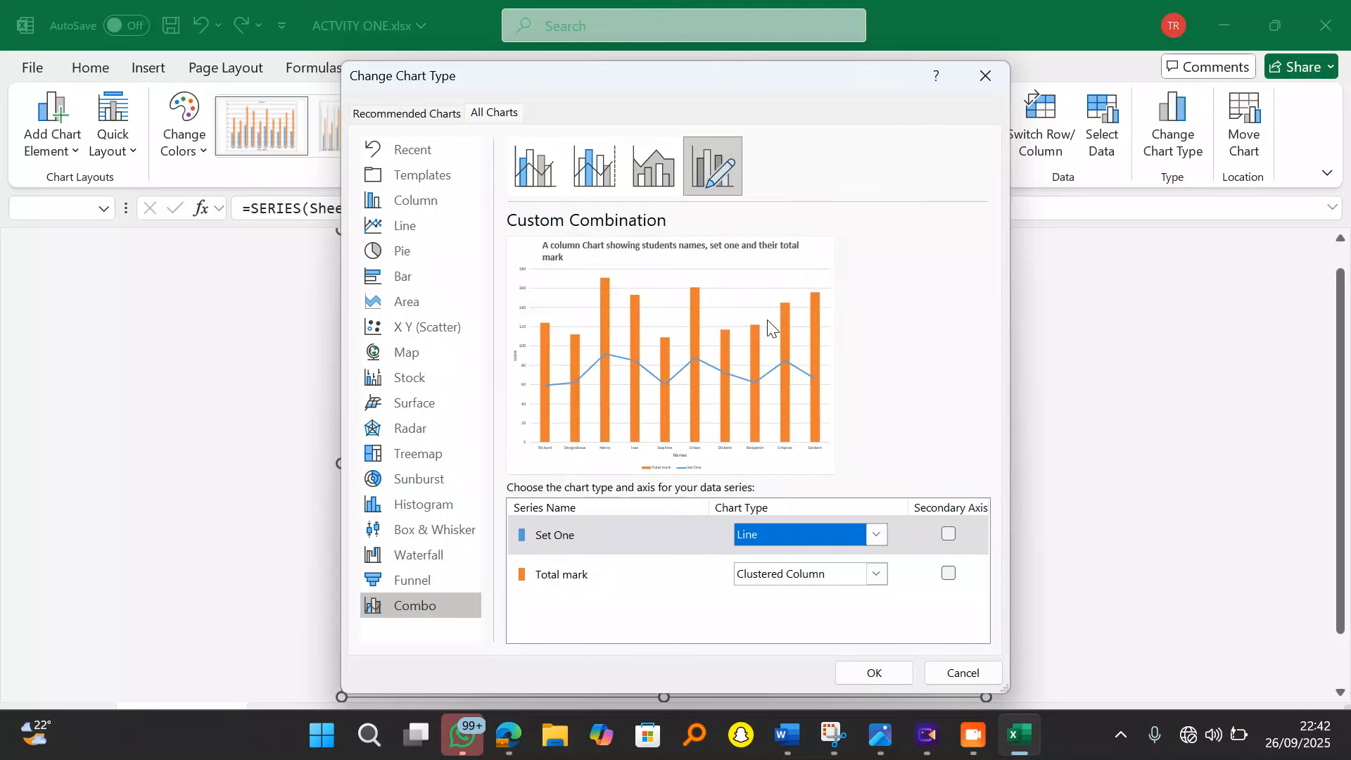
left_click(883, 672)
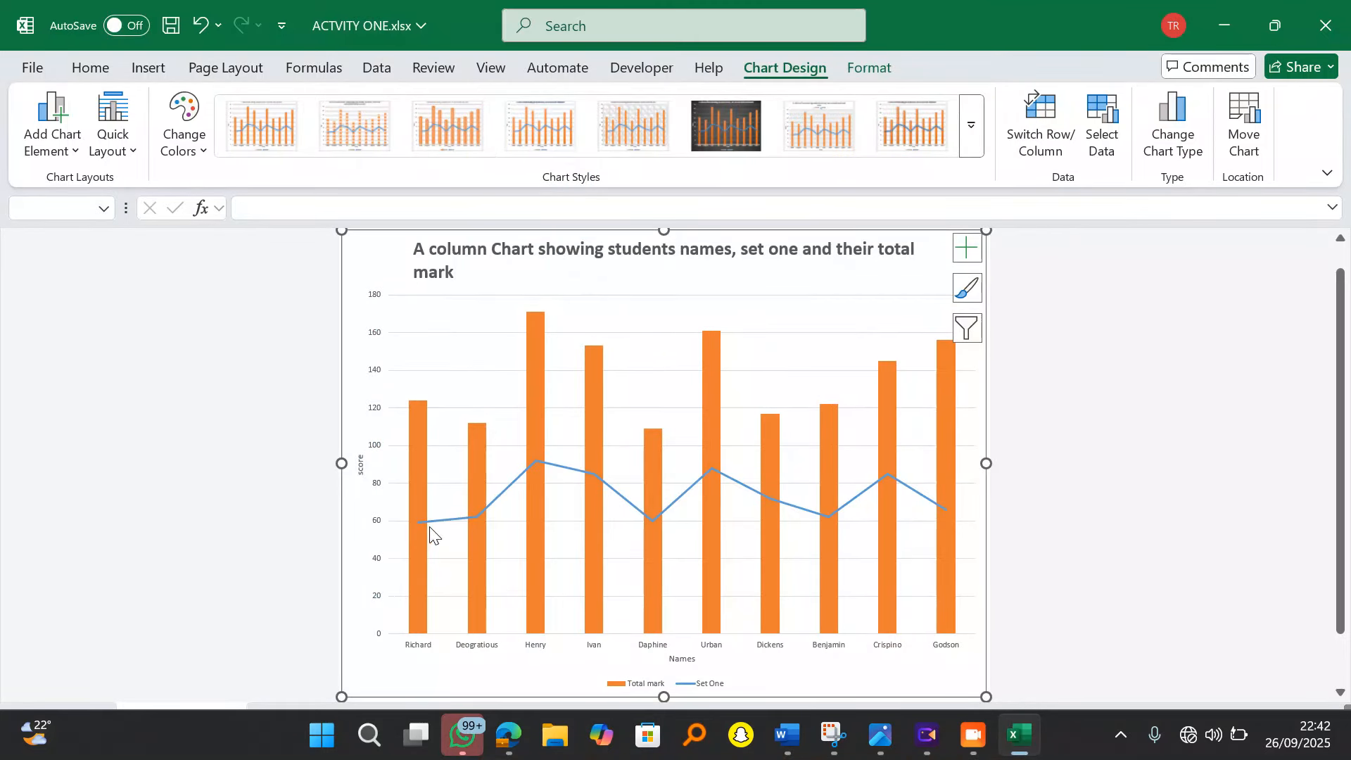
Step: Underline the 'Apply red all borders' task in the question PDF
mouse_move(456, 529)
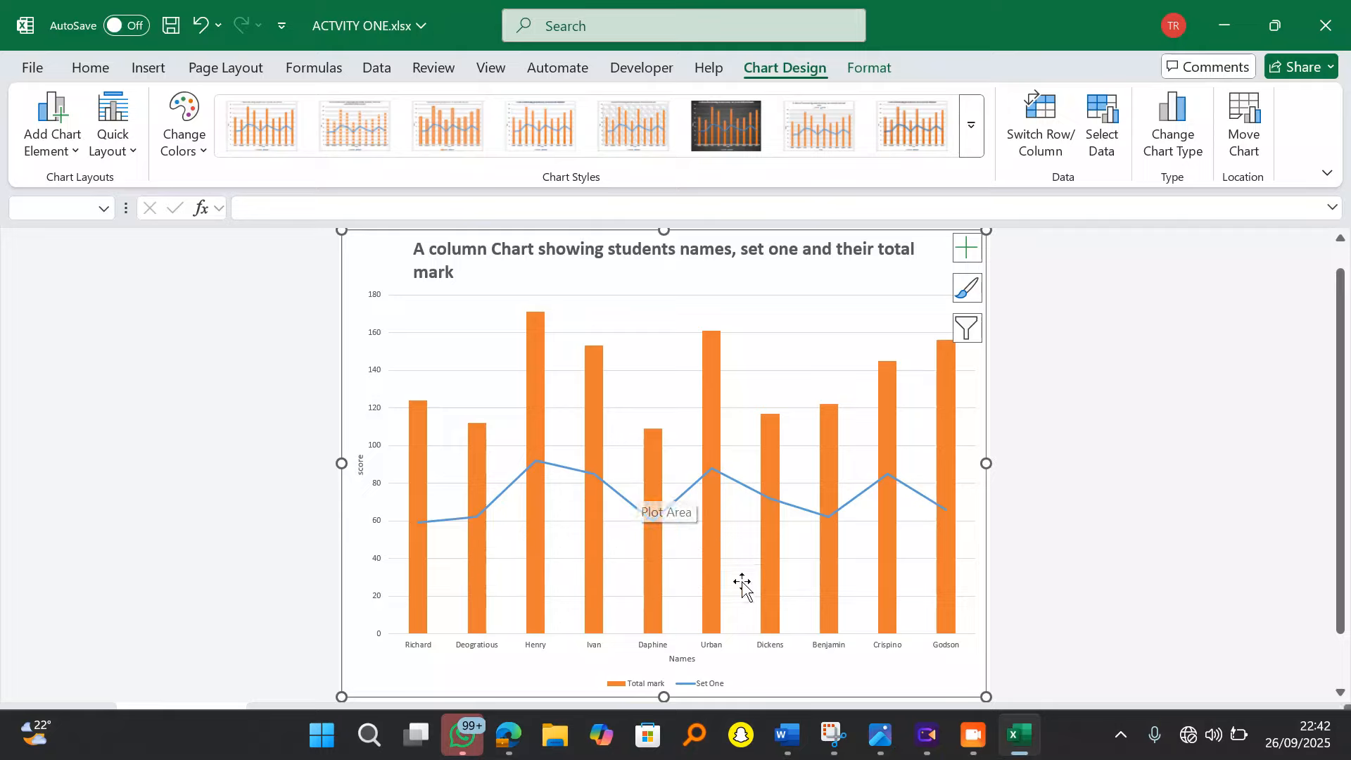
left_click(509, 738)
left_click_drag(195, 496, 518, 486)
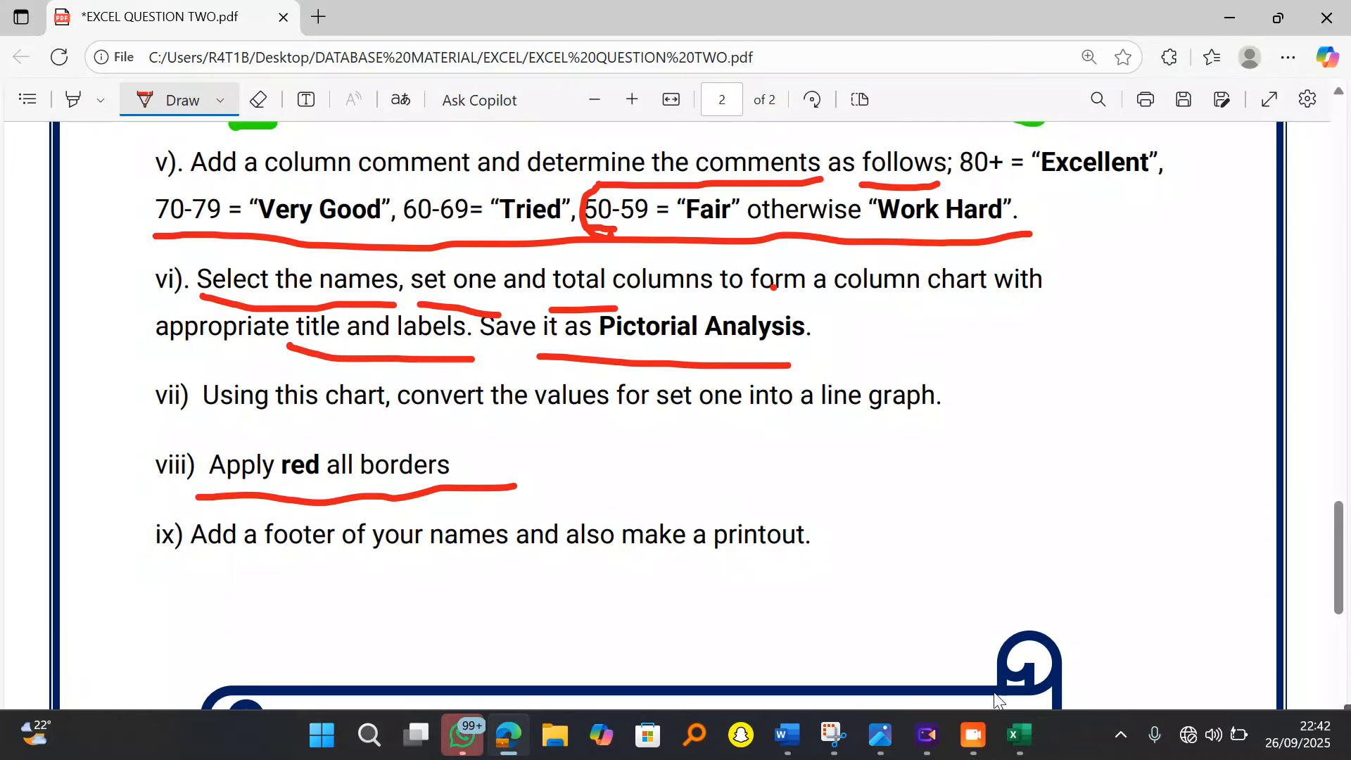
Step: Return to Excel, restore and reposition its window, and go to Sheet1
left_click(1018, 735)
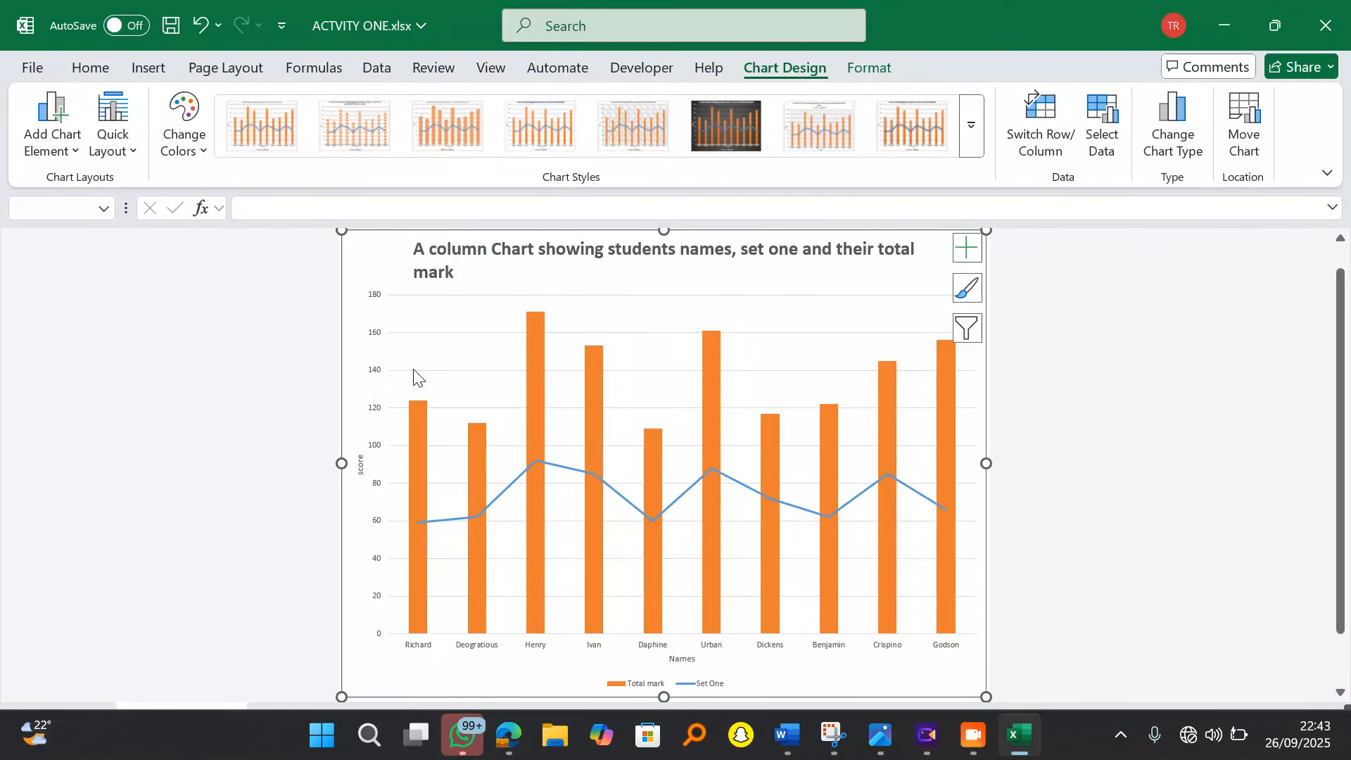
scroll(265, 400, "down", 1)
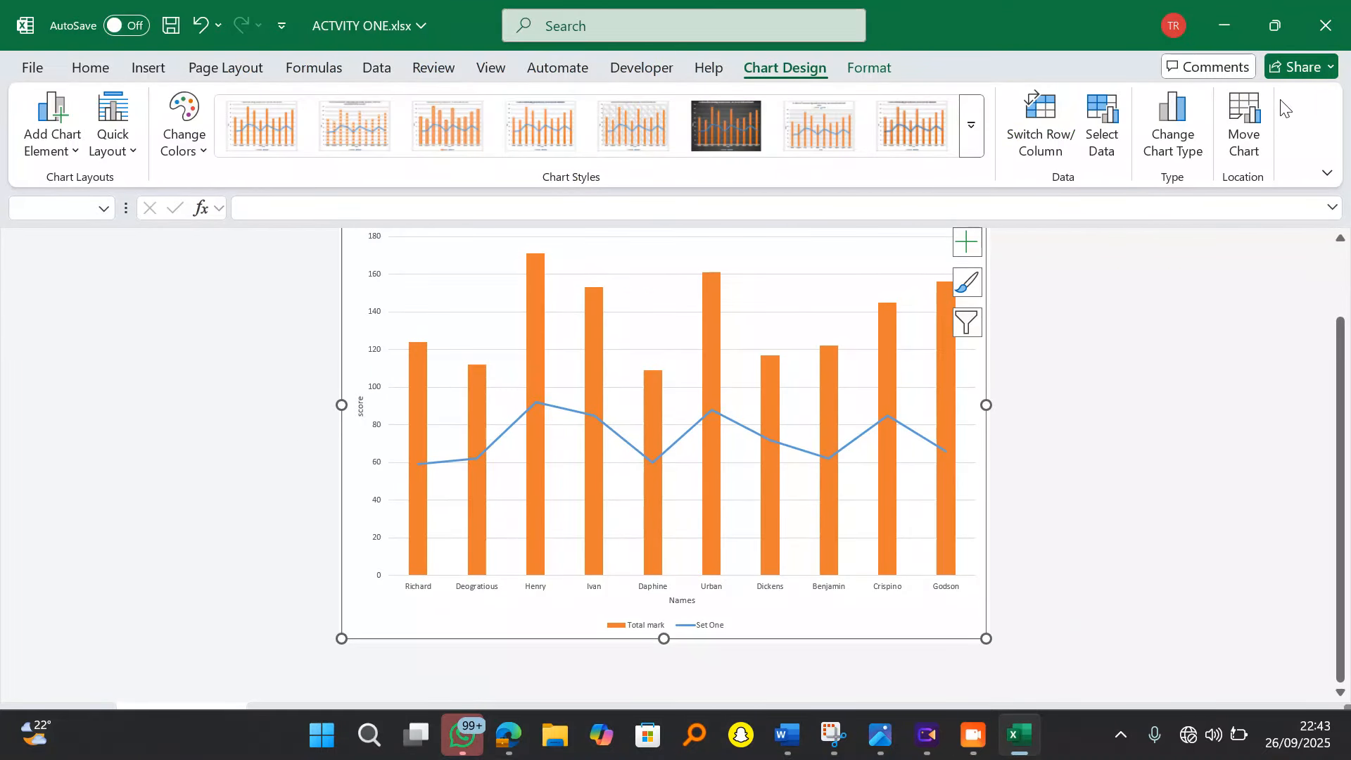
left_click(1275, 27)
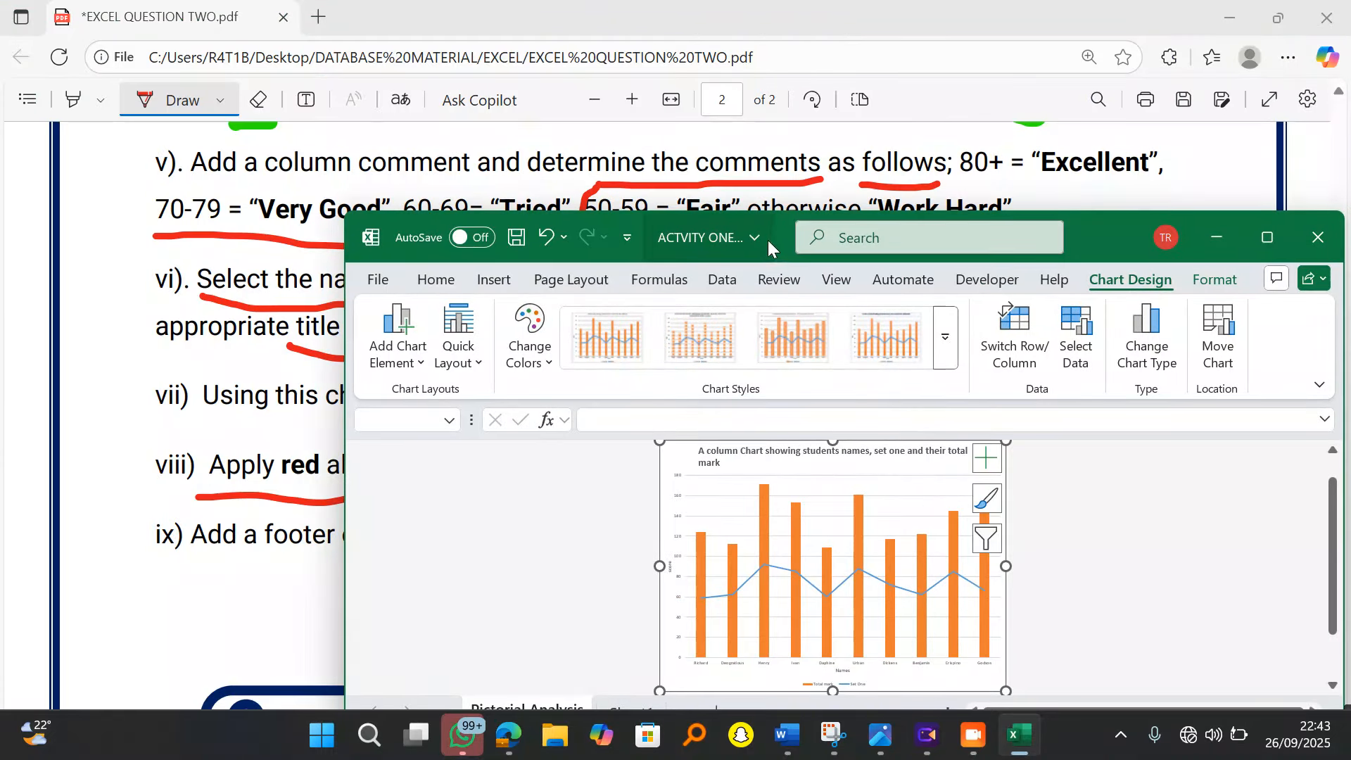
left_click_drag(1113, 230, 898, 151)
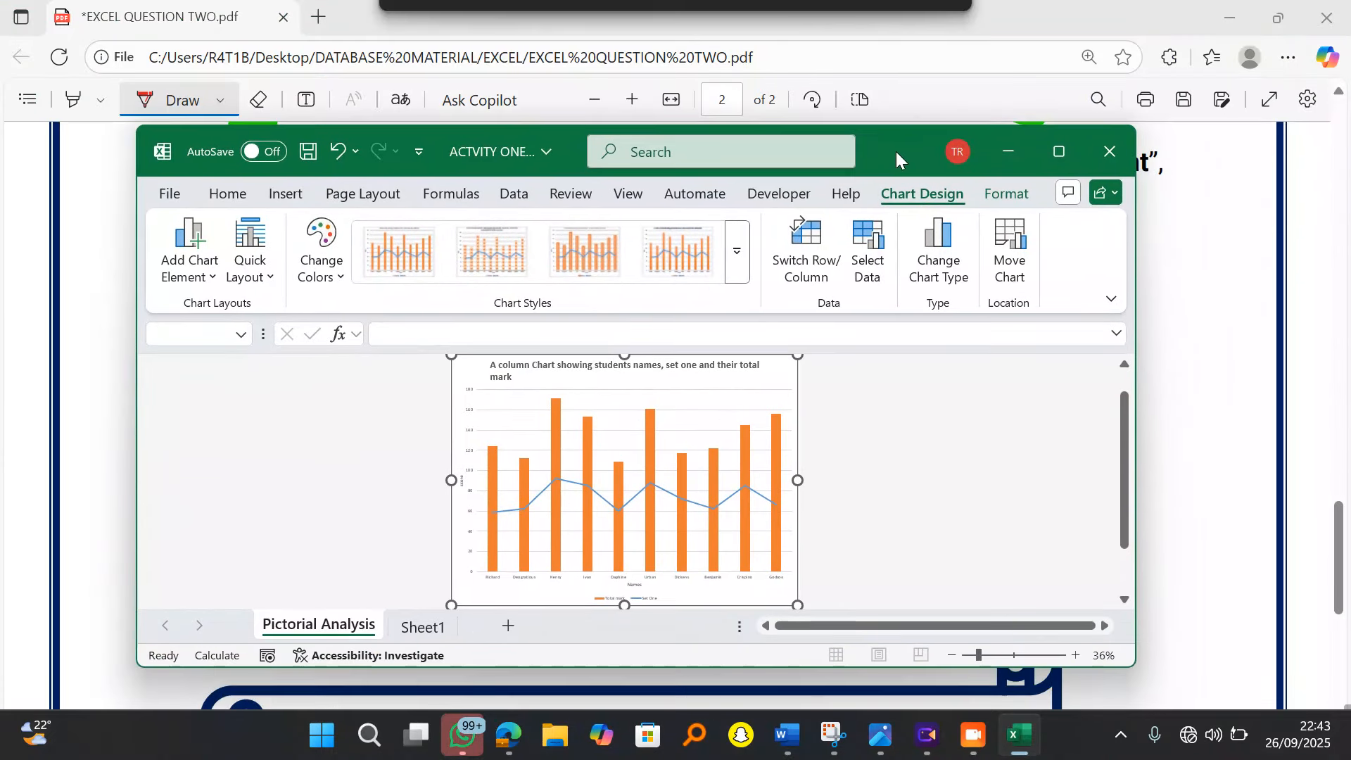
left_click(442, 631)
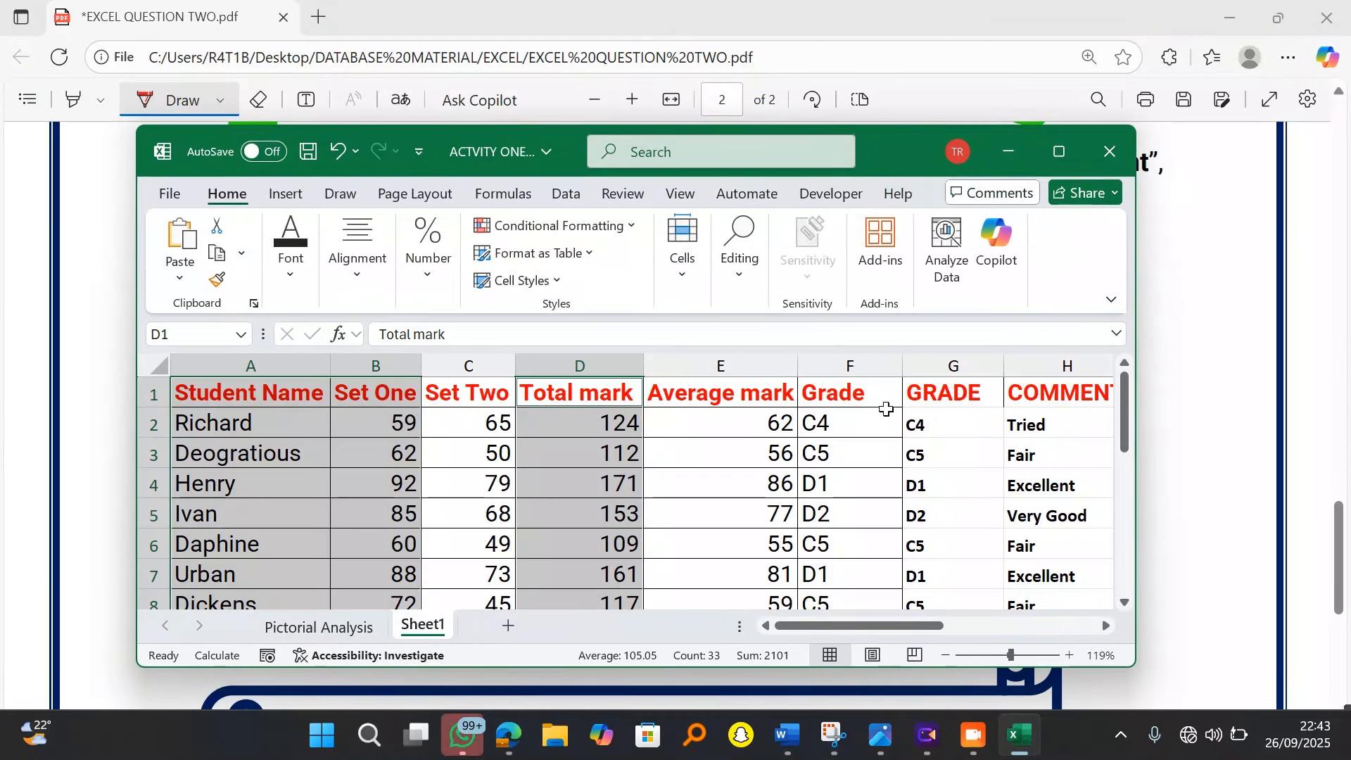
Step: Maximize Excel, select the student marks table and set the border line colour to red
left_click(1059, 152)
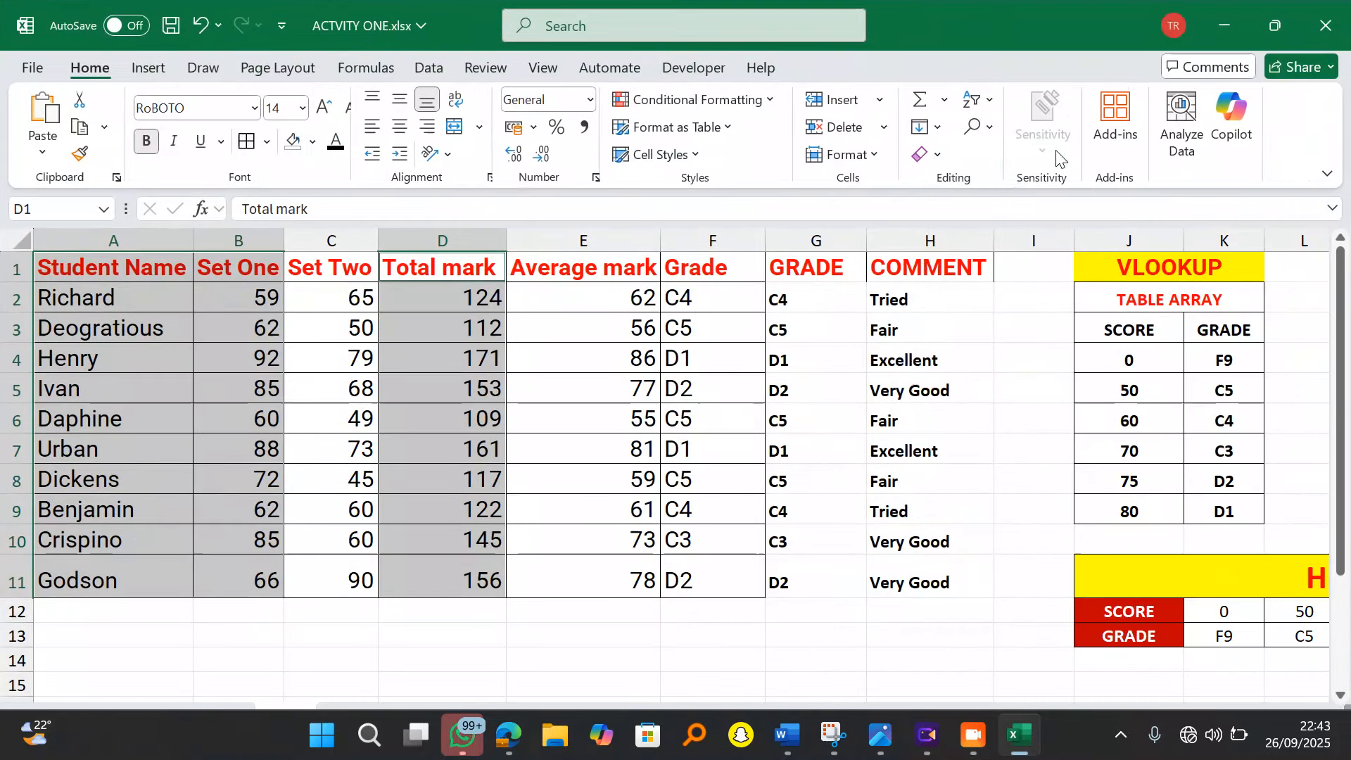
left_click(625, 656)
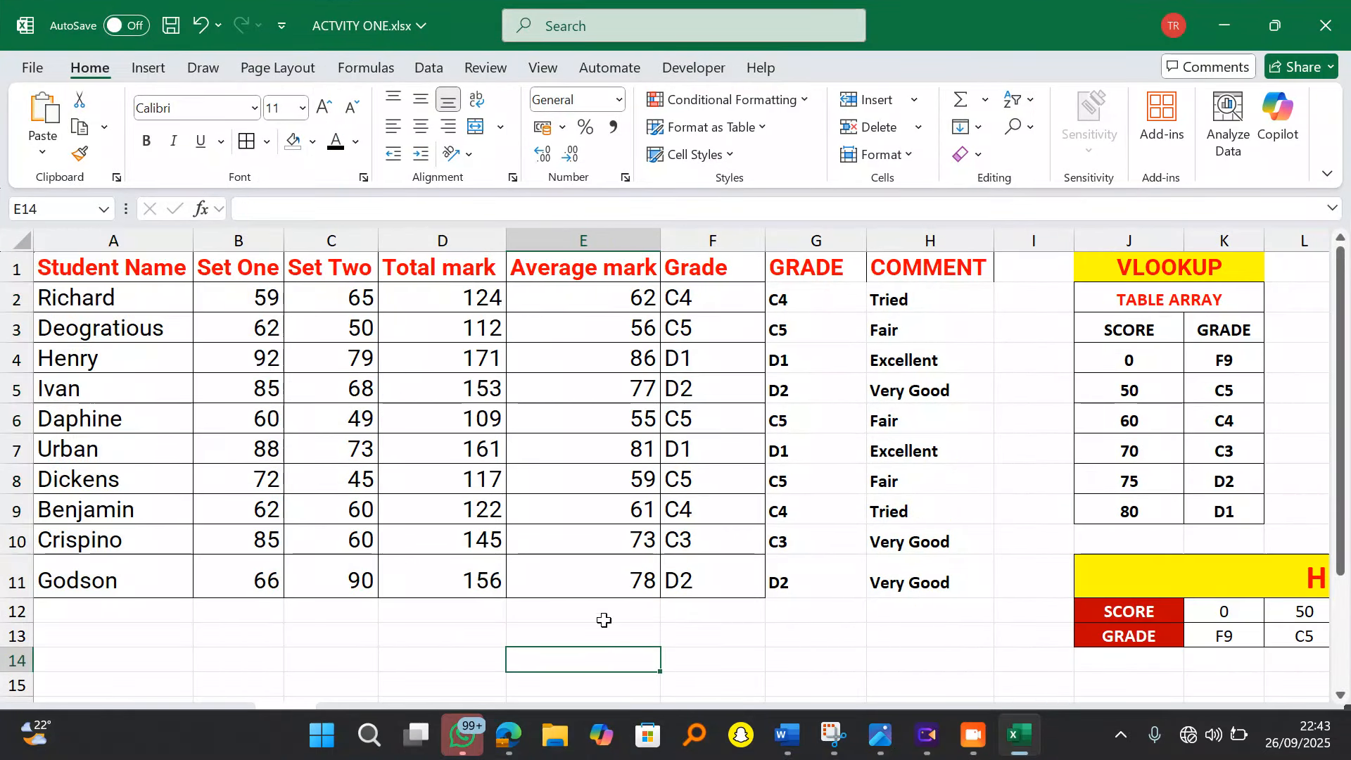
left_click_drag(137, 276, 1156, 630)
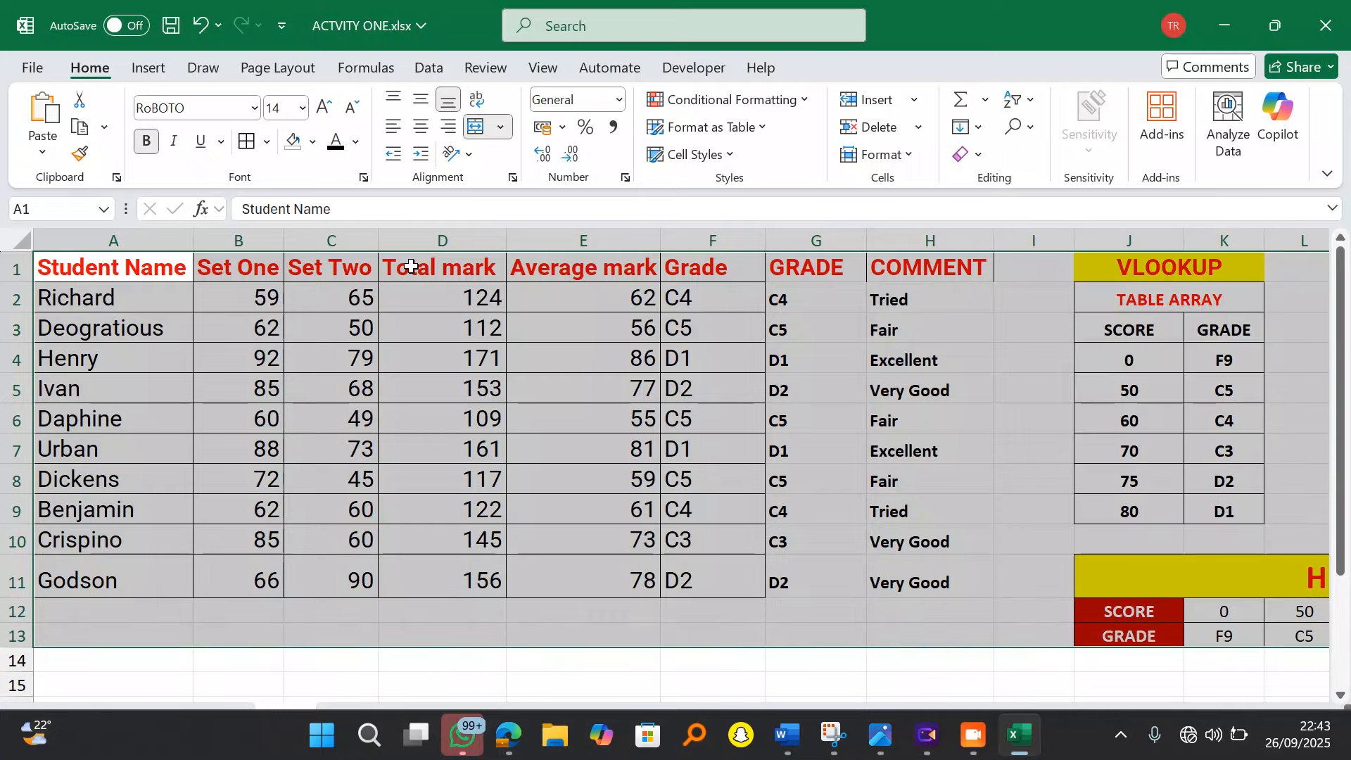
left_click(268, 146)
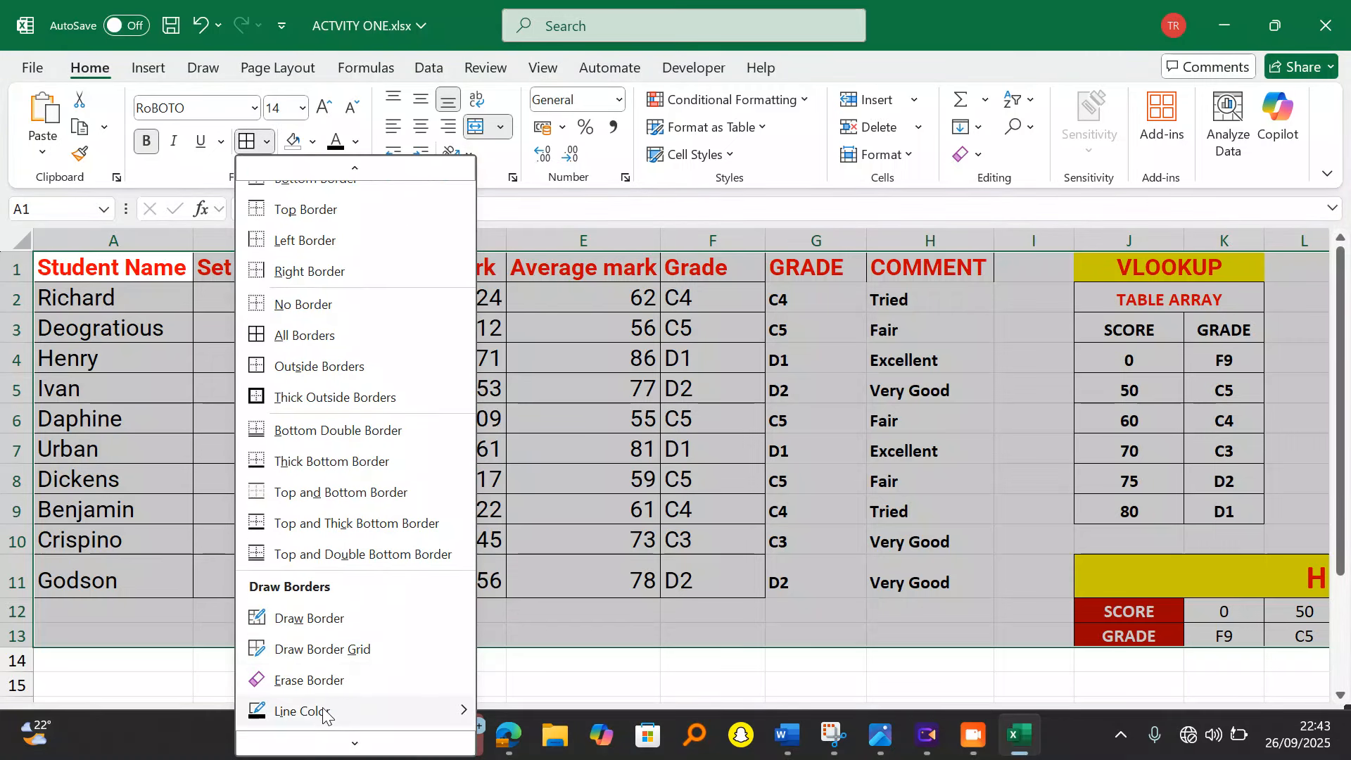
mouse_move(327, 712)
left_click(519, 700)
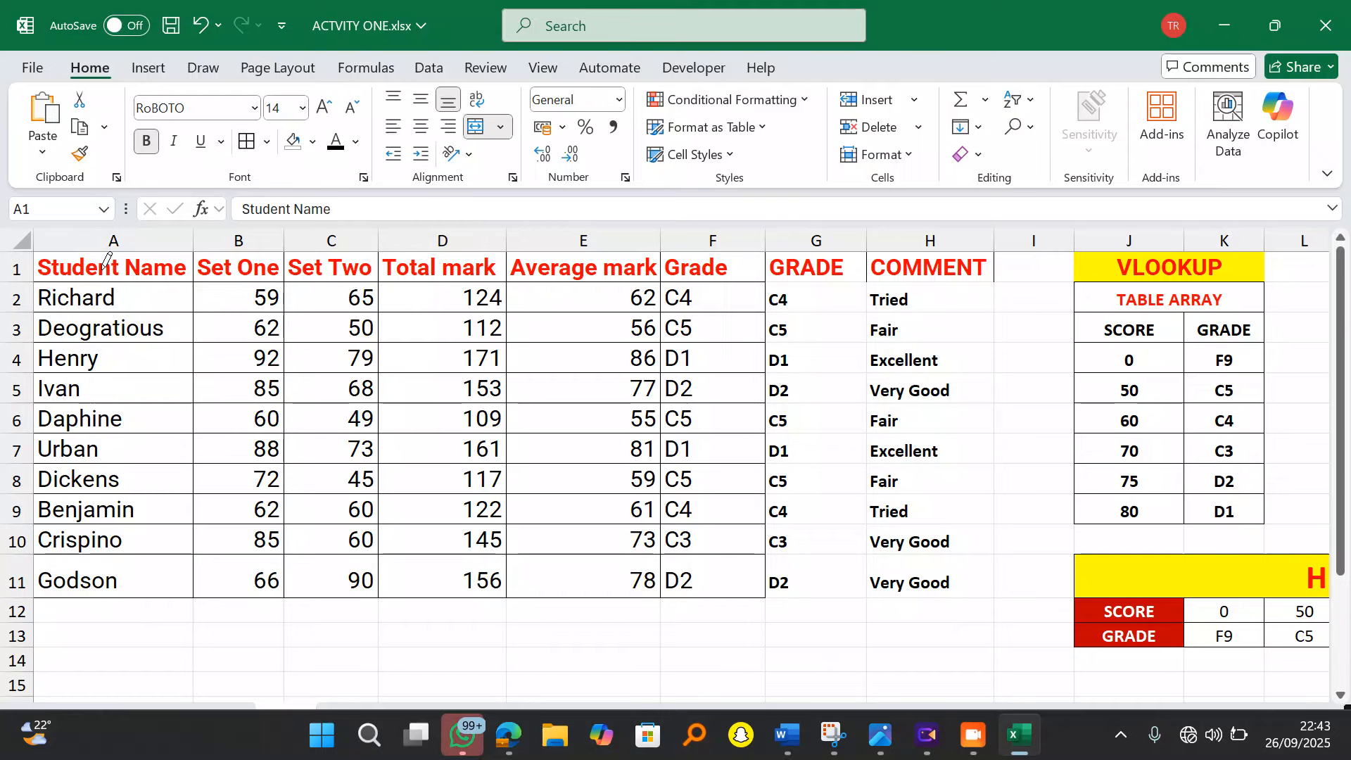
Step: Apply All Borders in red to the table cells, then bring up the question PDF
mouse_move(106, 266)
left_mouse_down()
mouse_move(492, 331)
mouse_move(995, 517)
mouse_move(1129, 611)
mouse_move(1132, 630)
left_mouse_up()
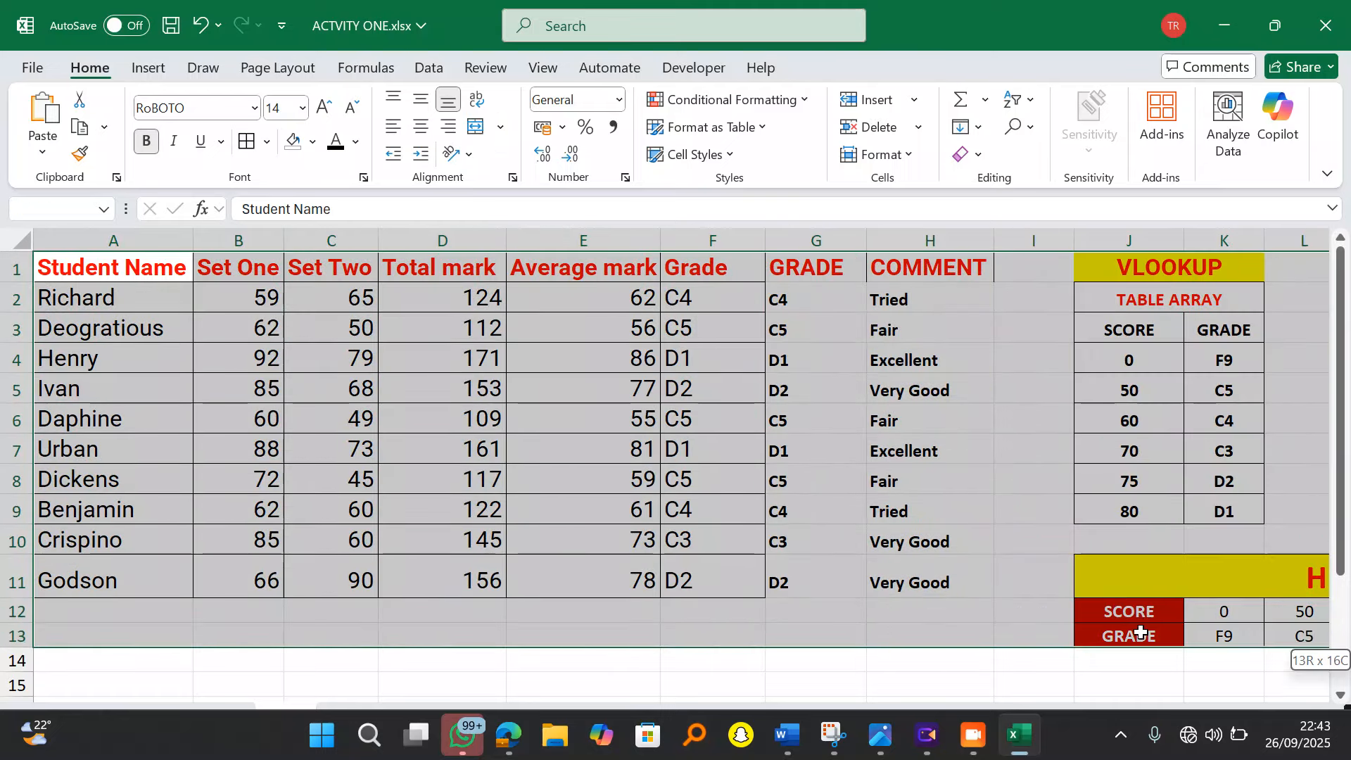
left_click(268, 144)
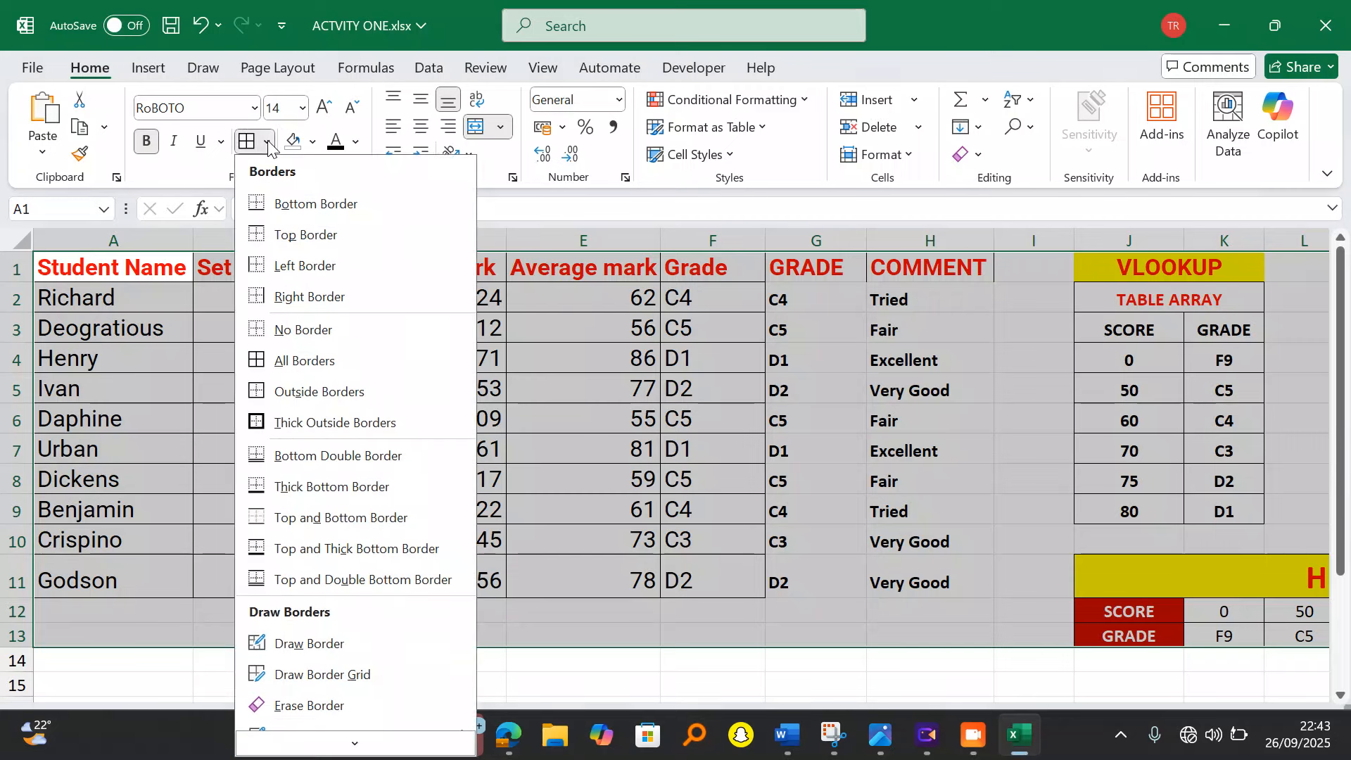
left_click(260, 361)
left_click(596, 501)
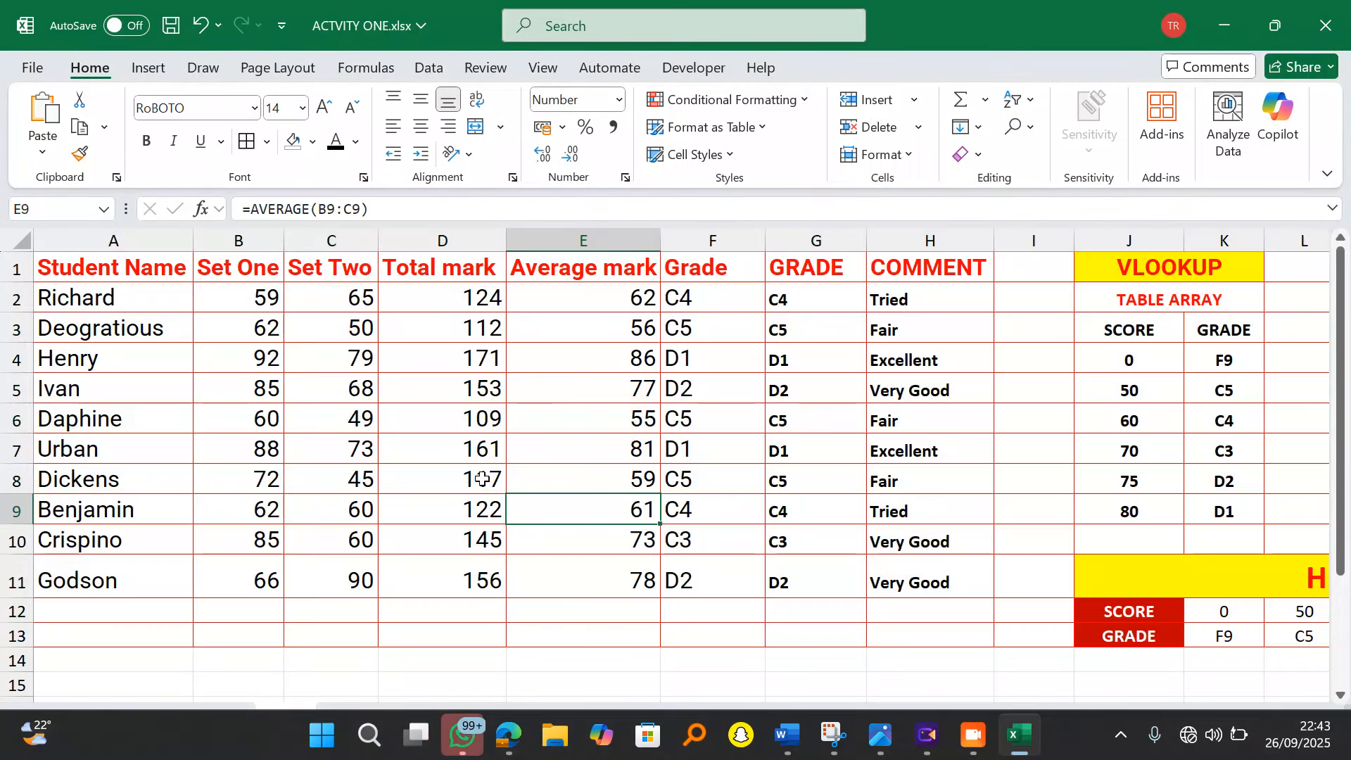
left_click(508, 736)
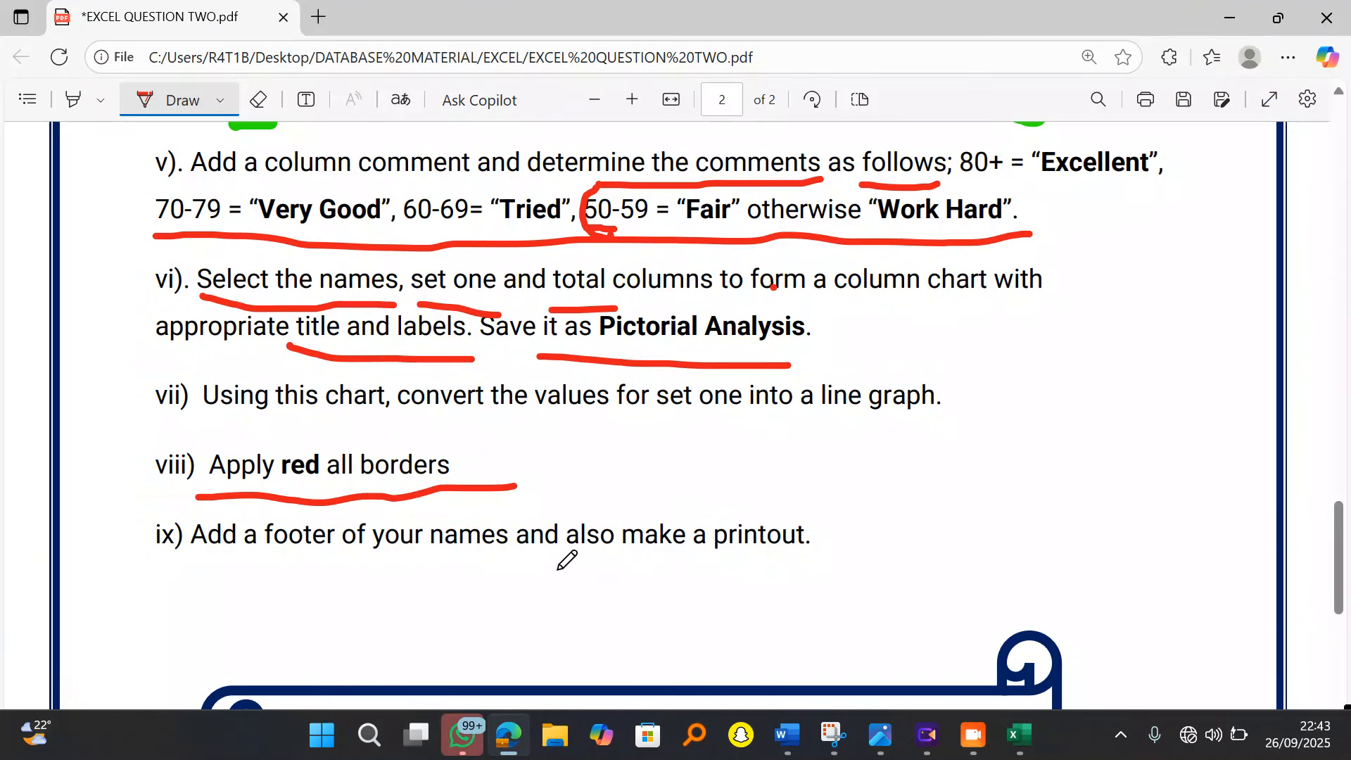
Step: Open the Print settings in Excel and launch the Page Setup dialog
left_click(1018, 732)
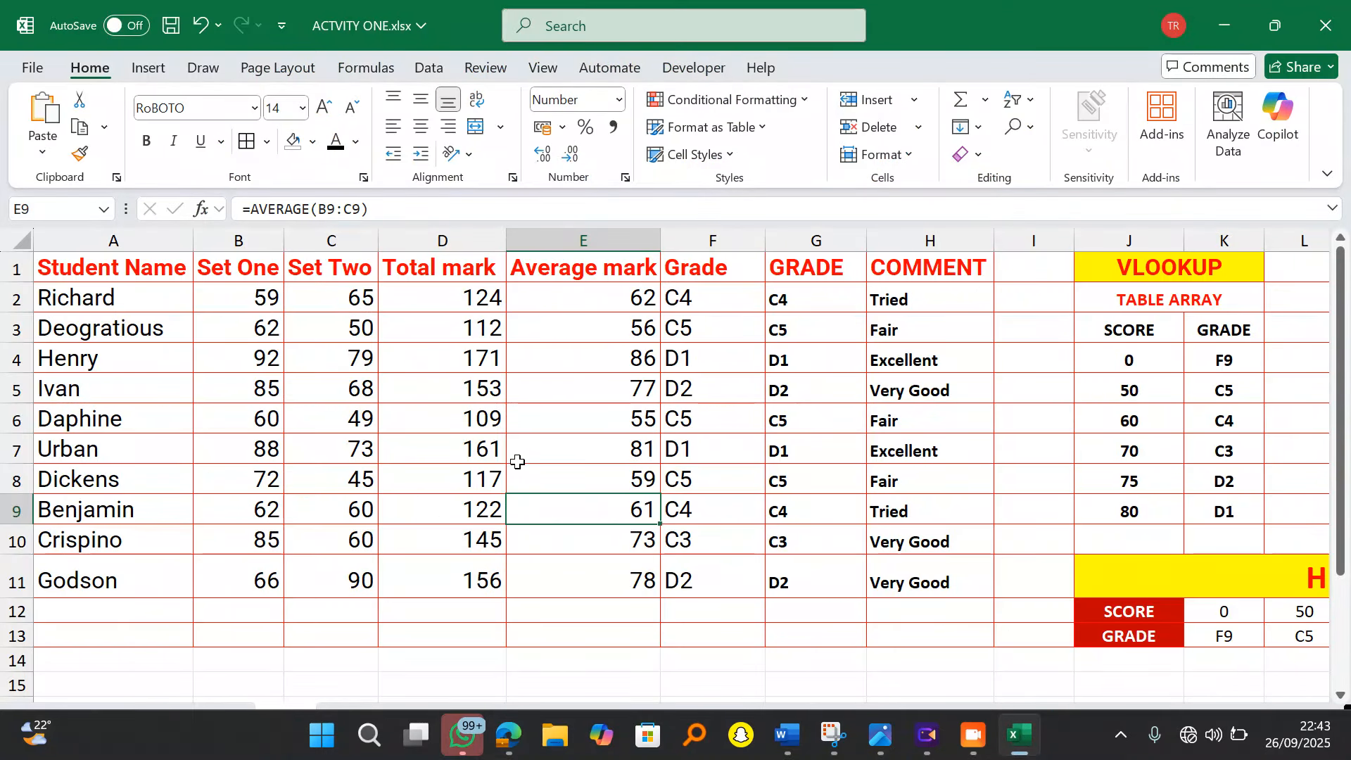
left_click(34, 72)
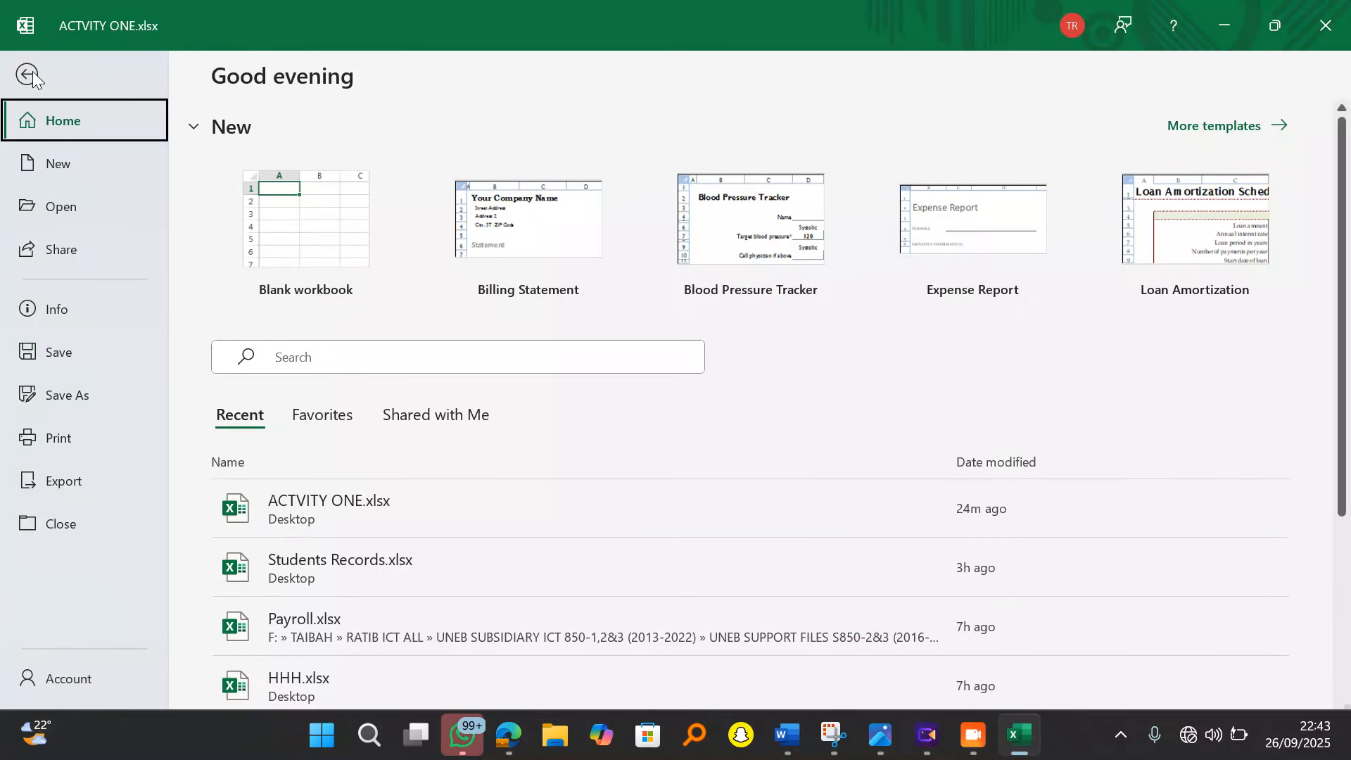
left_click(27, 75)
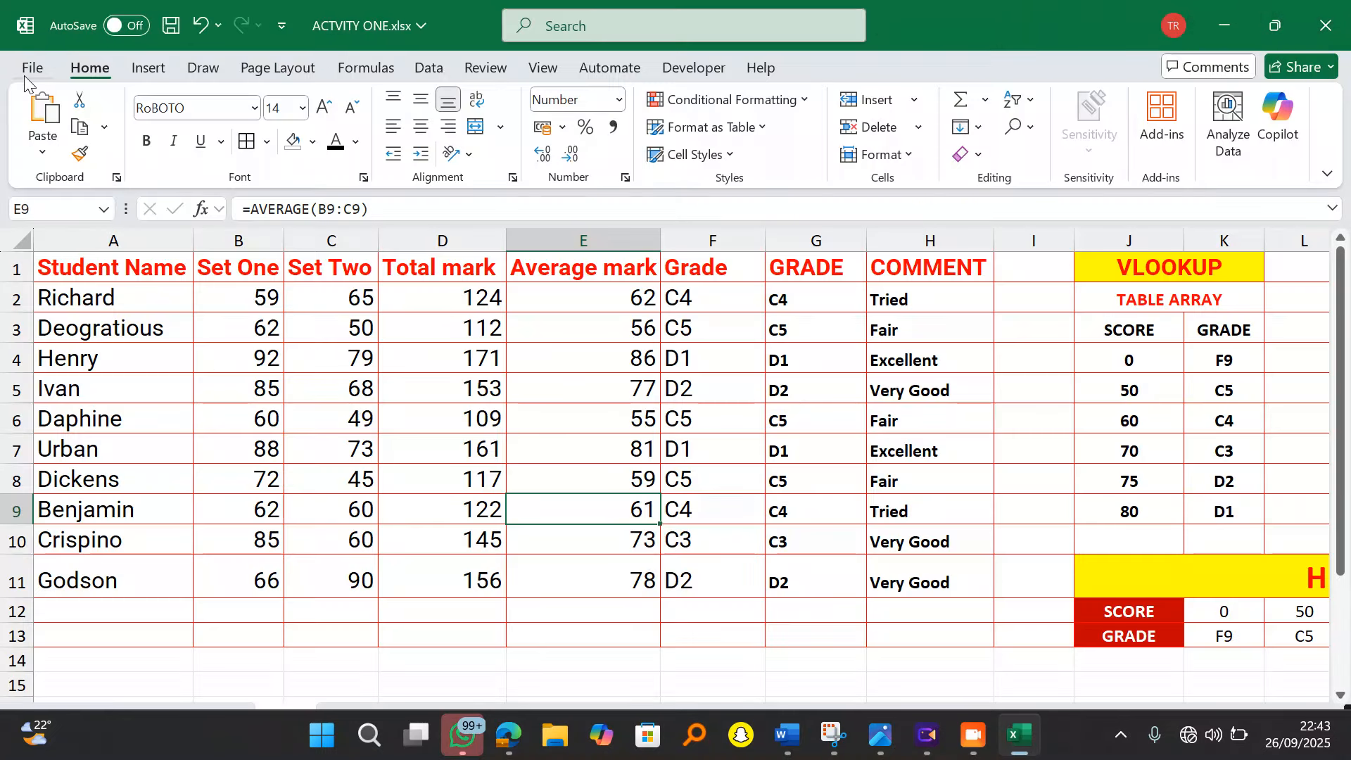
left_click(31, 70)
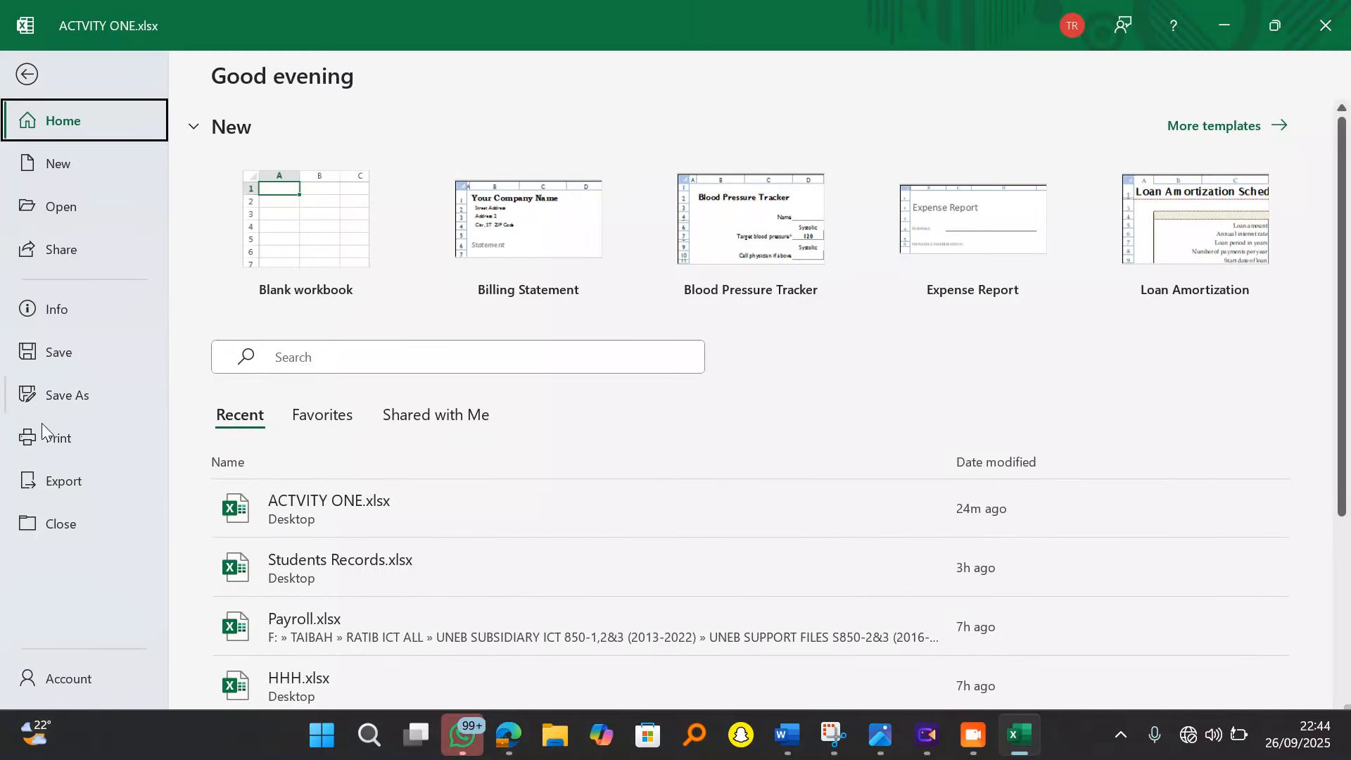
left_click(49, 444)
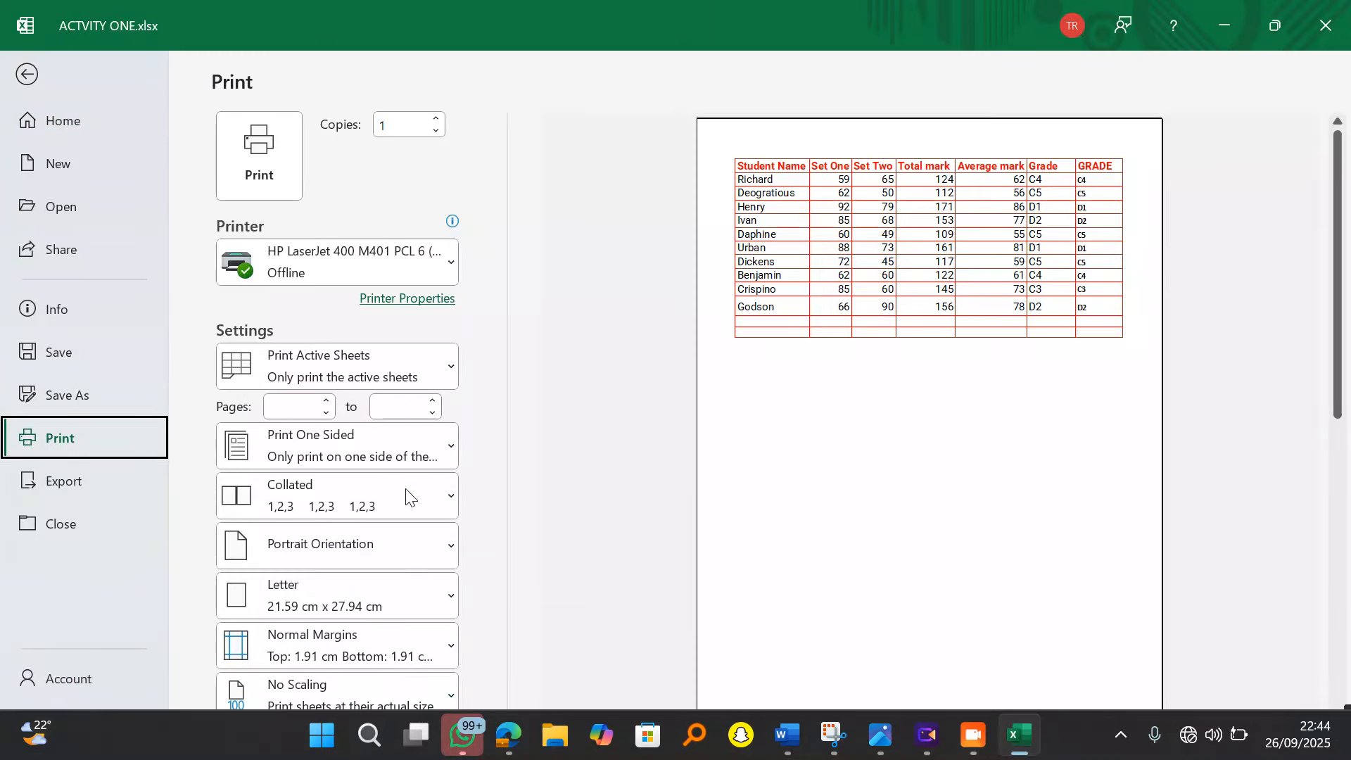
scroll(939, 216, "down", 1)
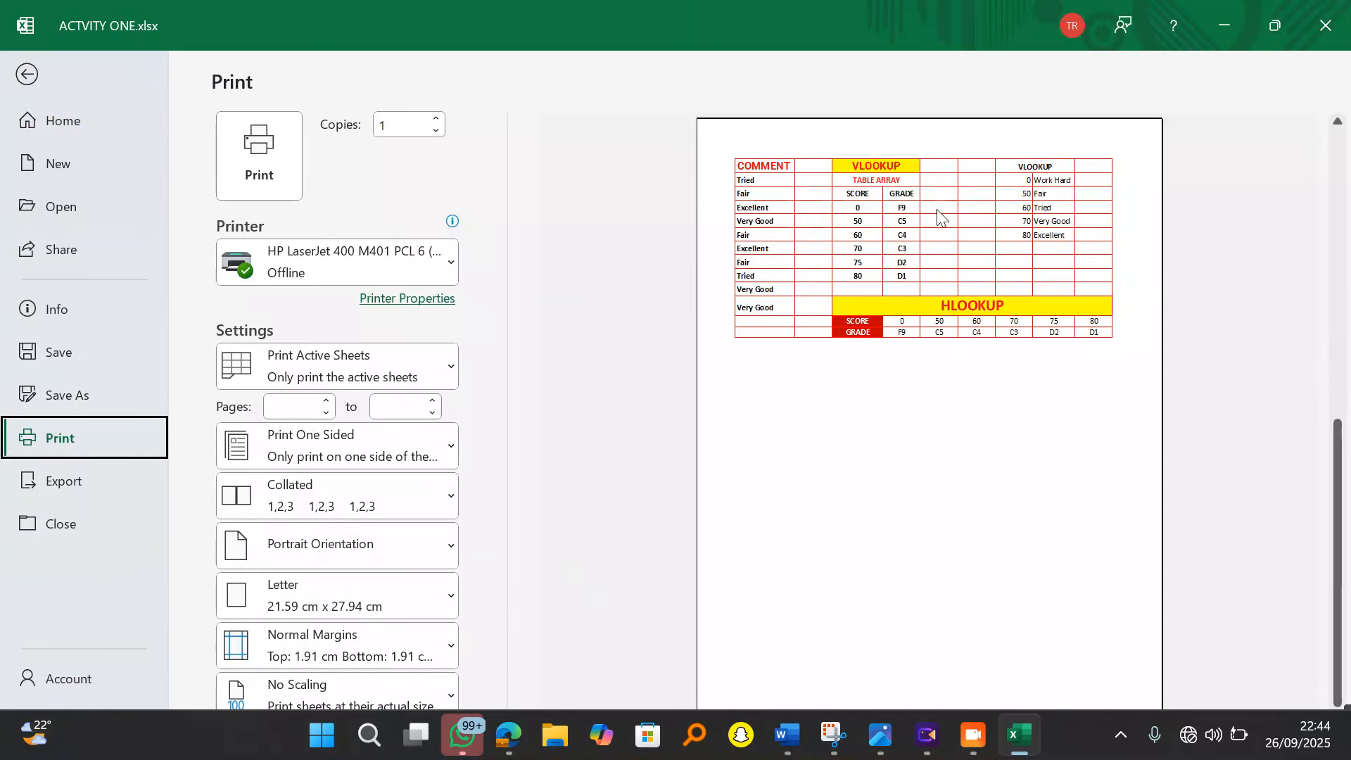
left_click(1275, 25)
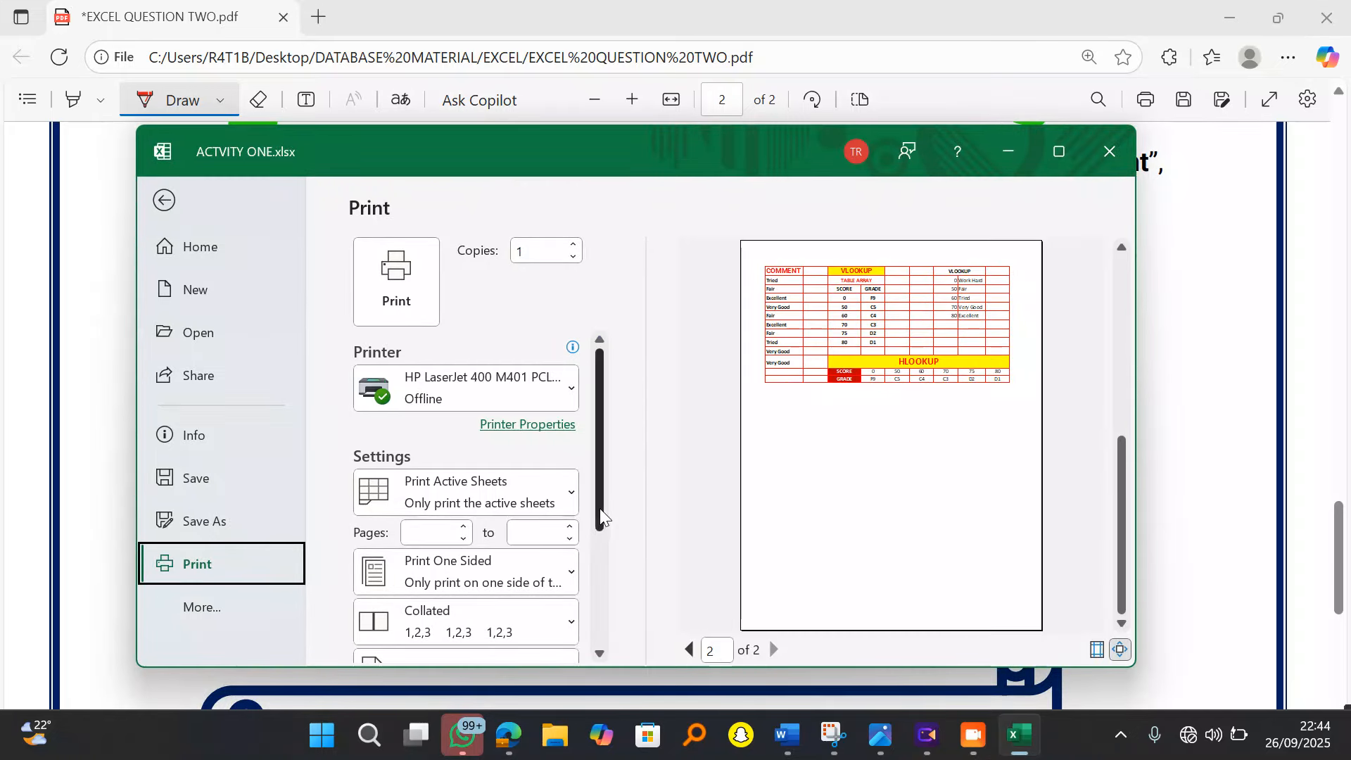
left_click_drag(597, 513, 598, 648)
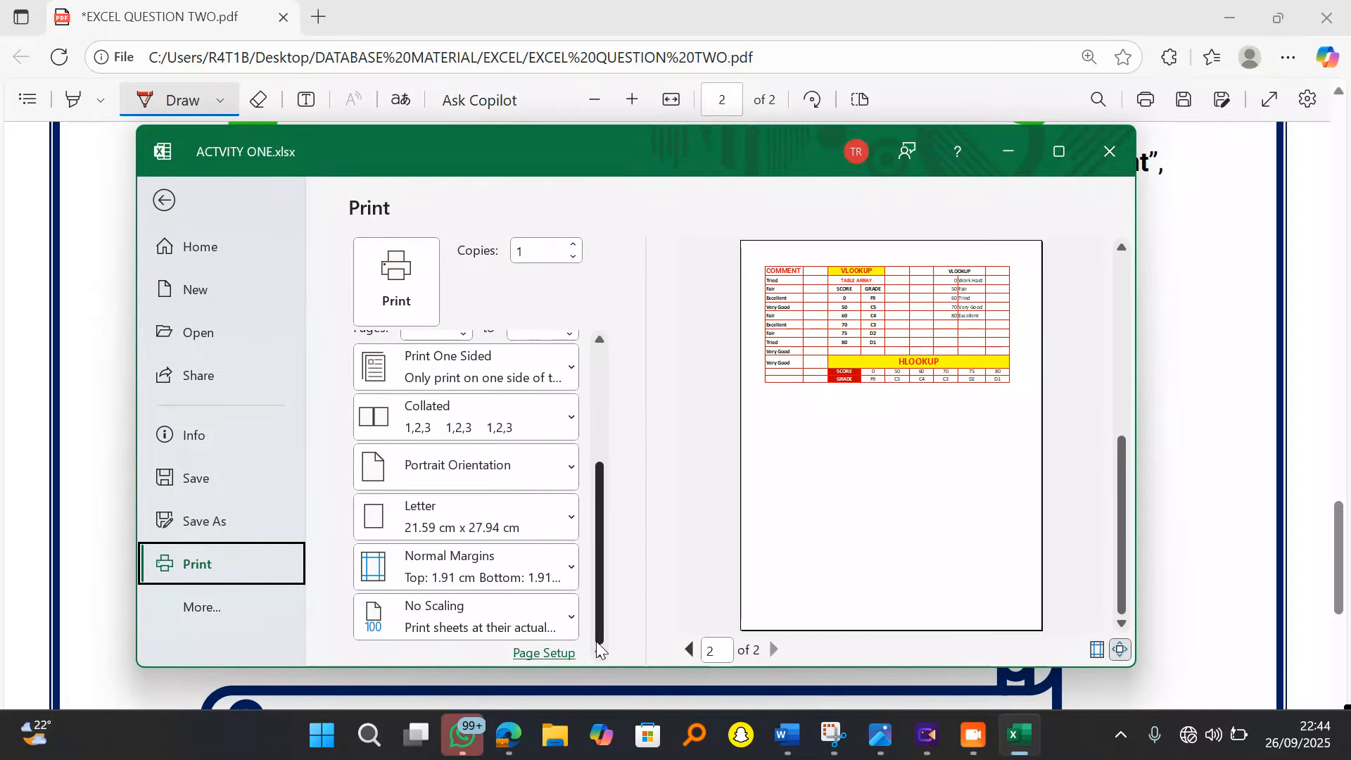
left_click(559, 654)
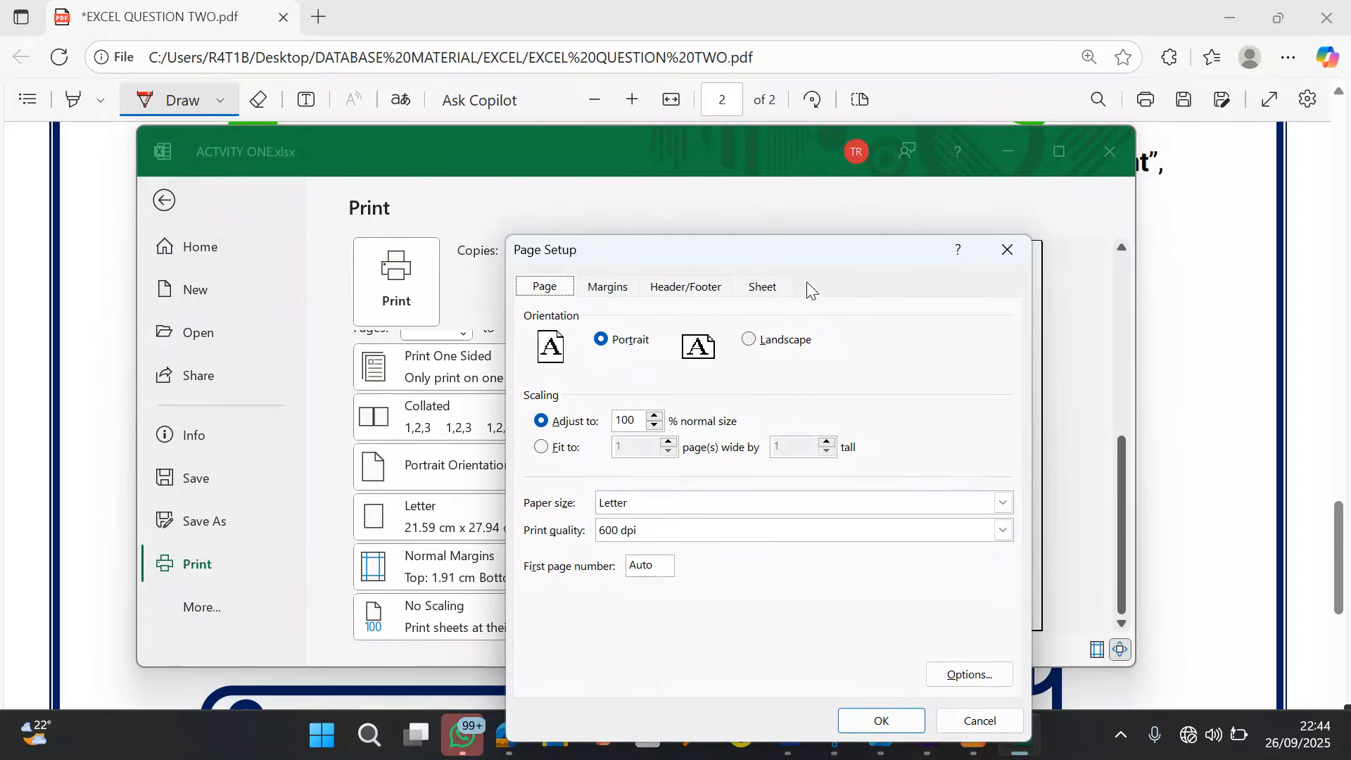
Step: Add a custom footer with the student's full name in the Center section
left_click(692, 296)
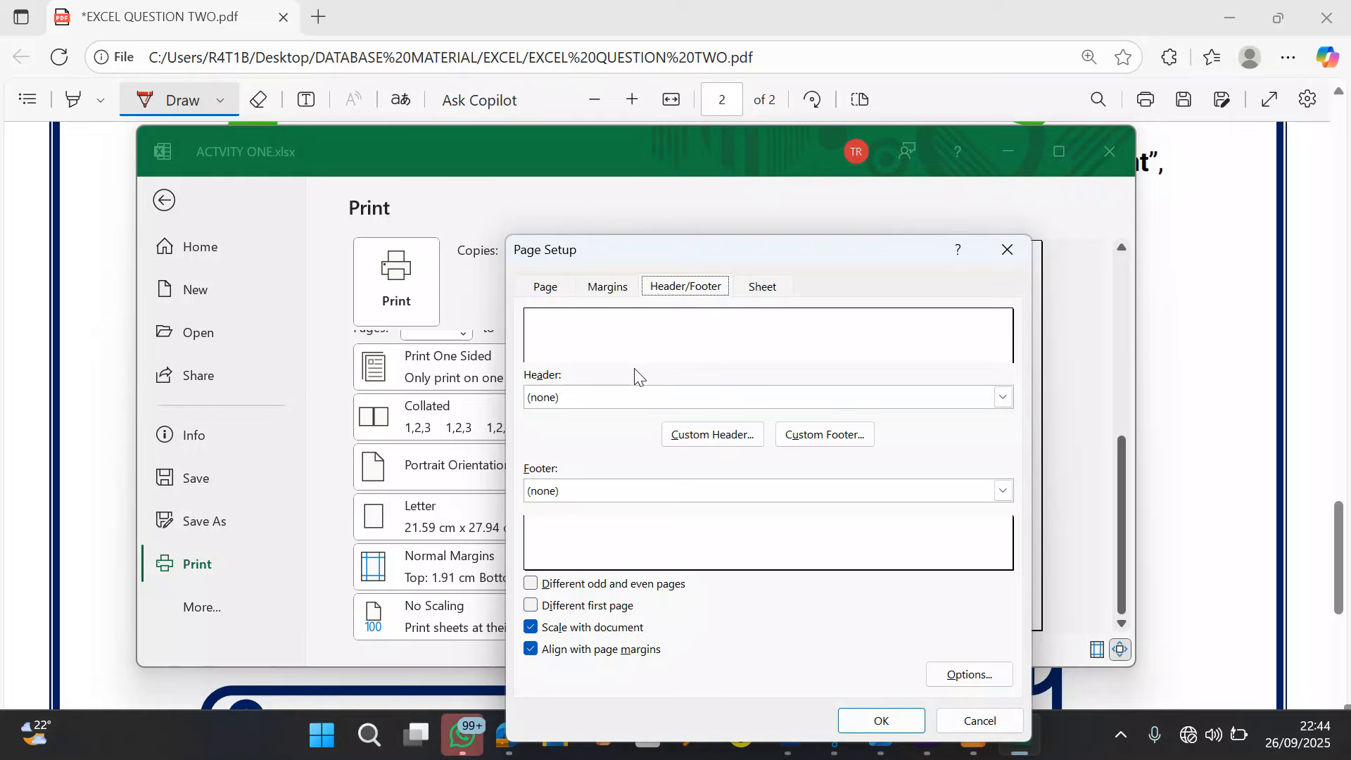
left_click(833, 437)
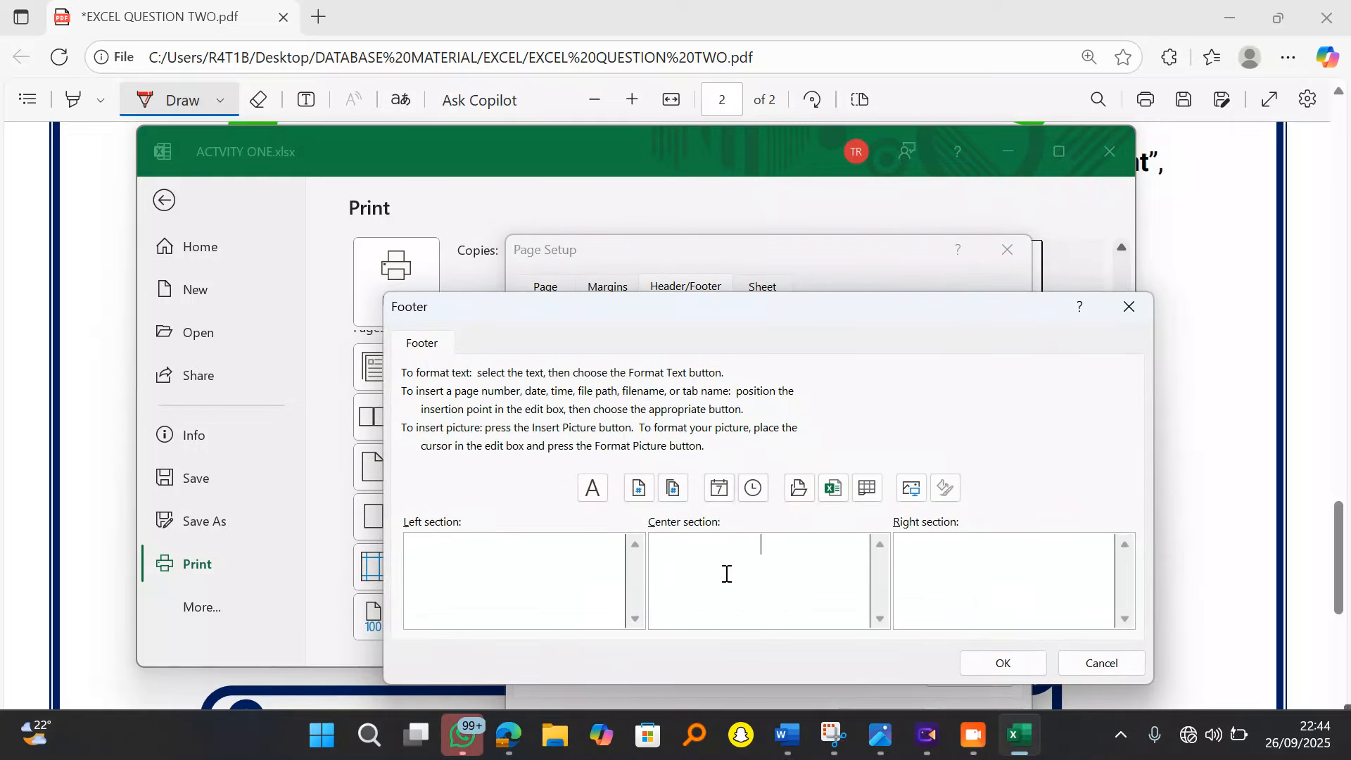
left_click(727, 573)
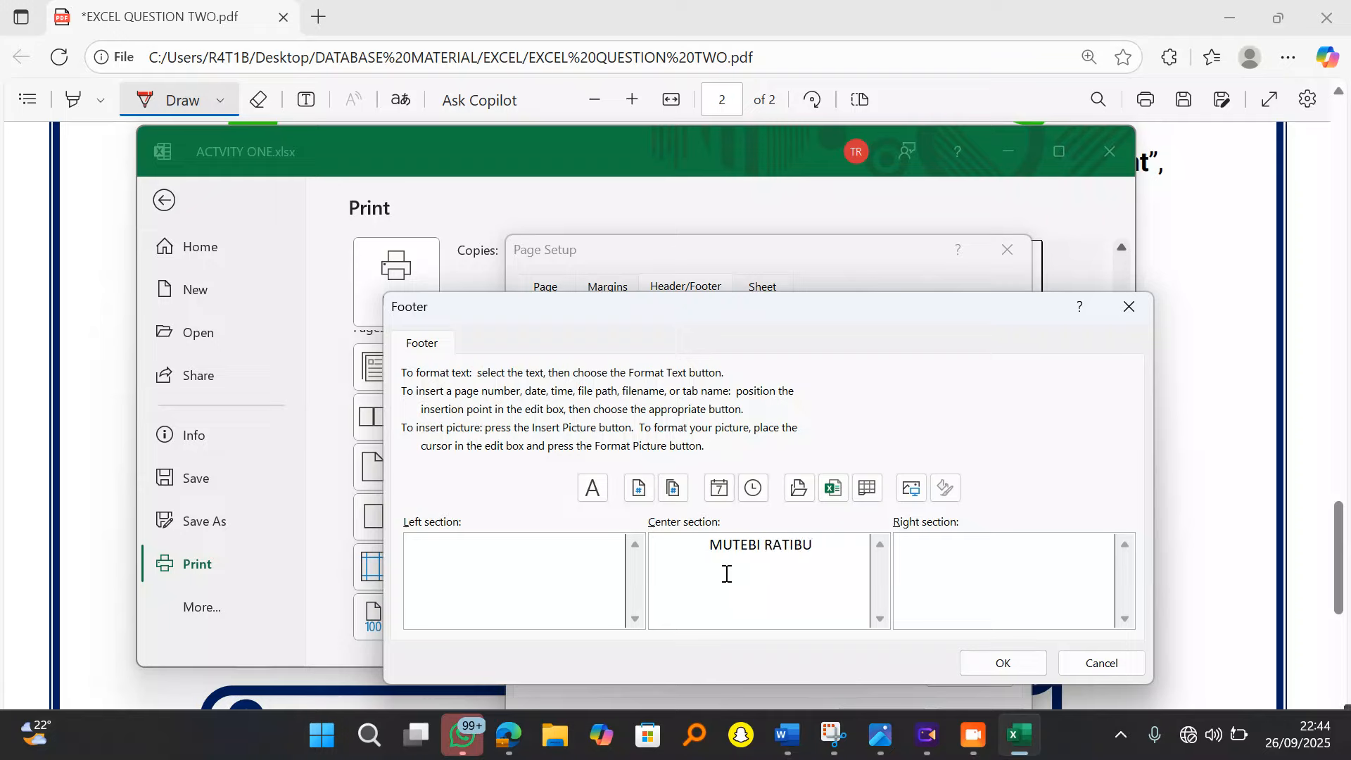
left_click(968, 661)
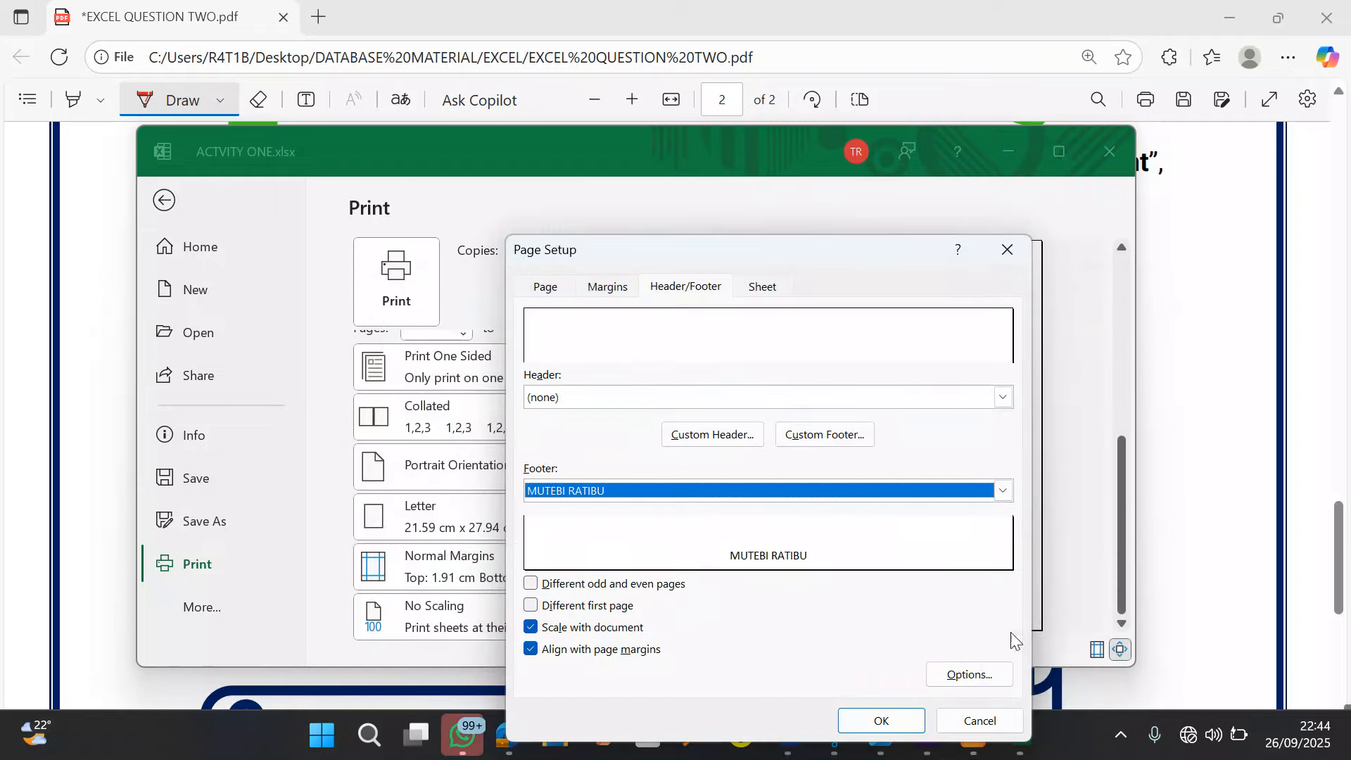